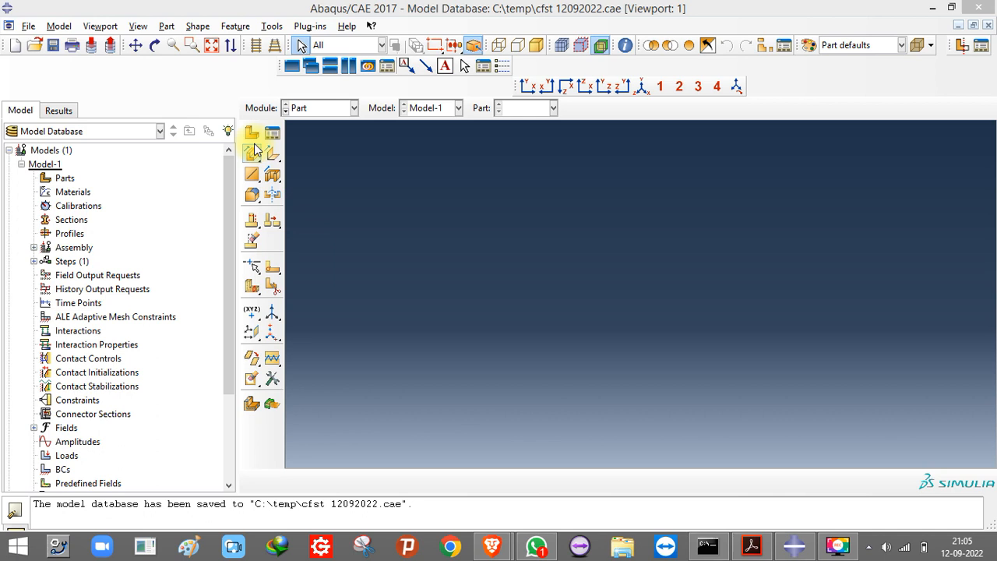
- Create a 3D deformable solid extrusion part named CONC with an approximate size of 2000
left_click(254, 141)
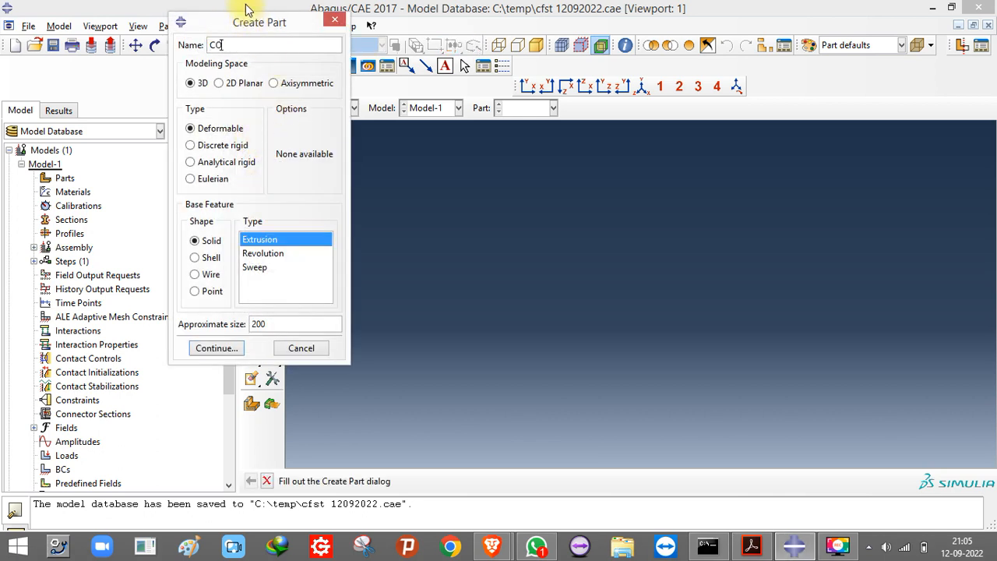
type("CONC")
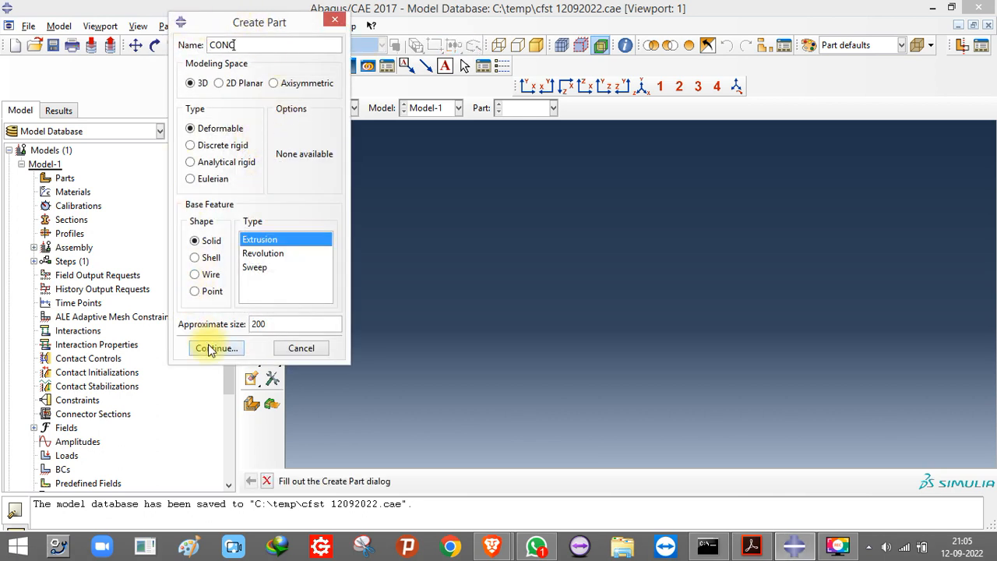
left_click(271, 323)
type("0")
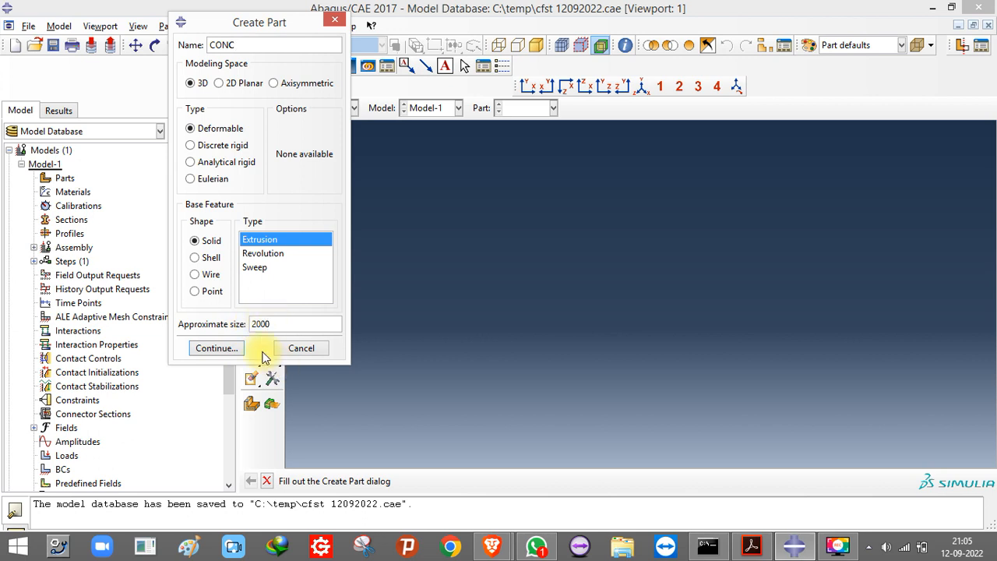
left_click(214, 348)
left_click(255, 156)
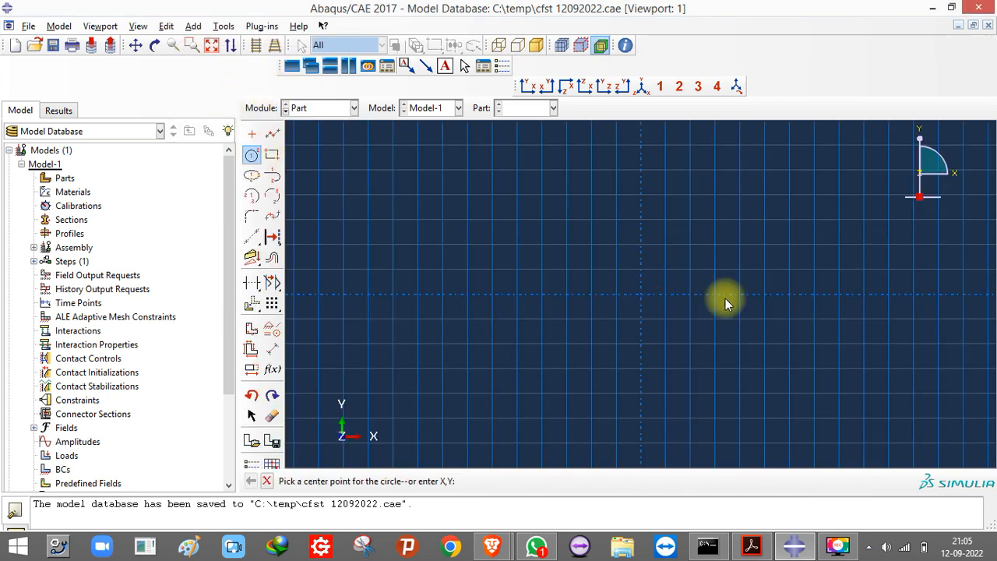
left_click(642, 296)
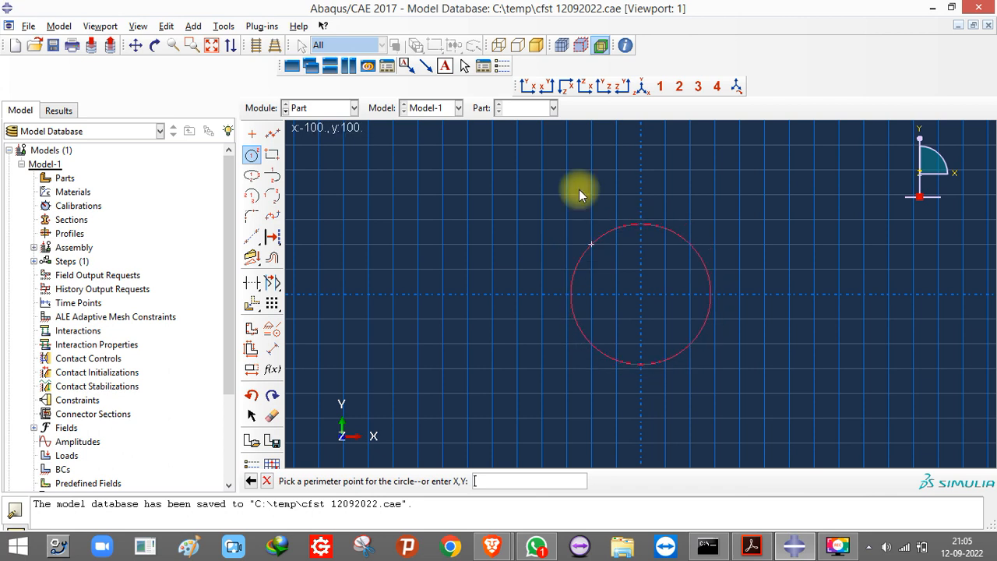
left_click(547, 201)
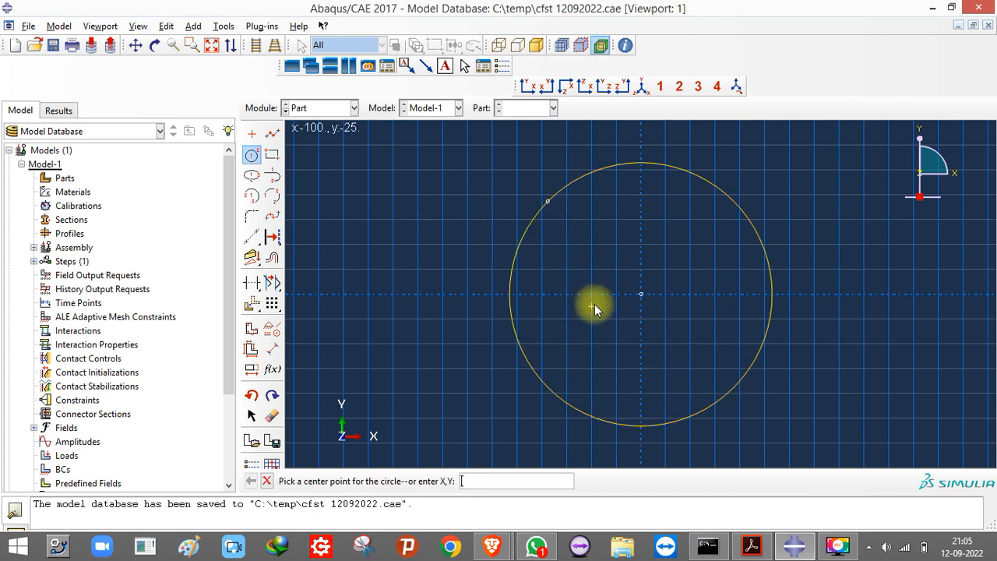
key("ctrl+z")
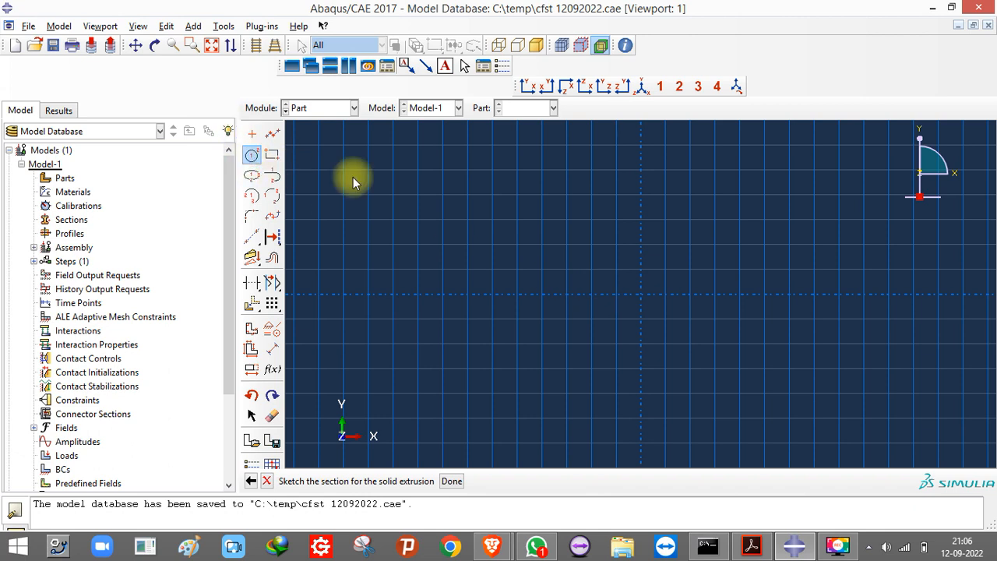
- Draw a circle centred on the sketch origin with a radius of about 175
left_click(640, 295)
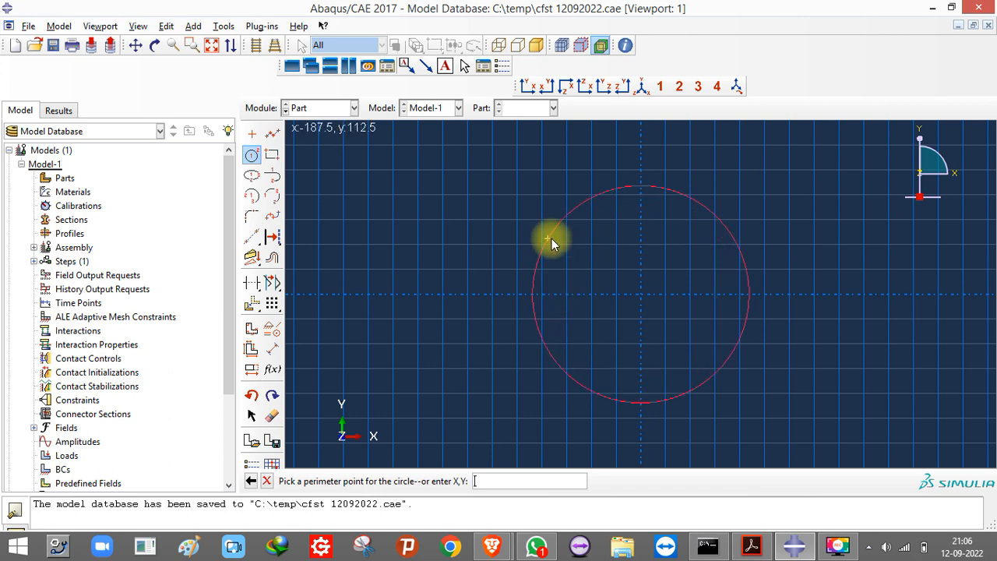
left_click(554, 294)
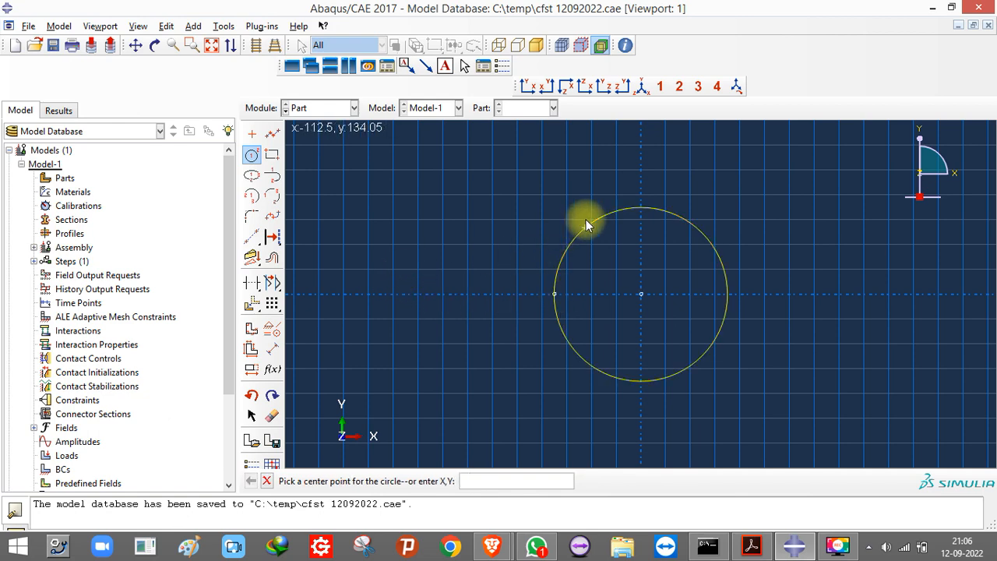
scroll(552, 302, "up", 8)
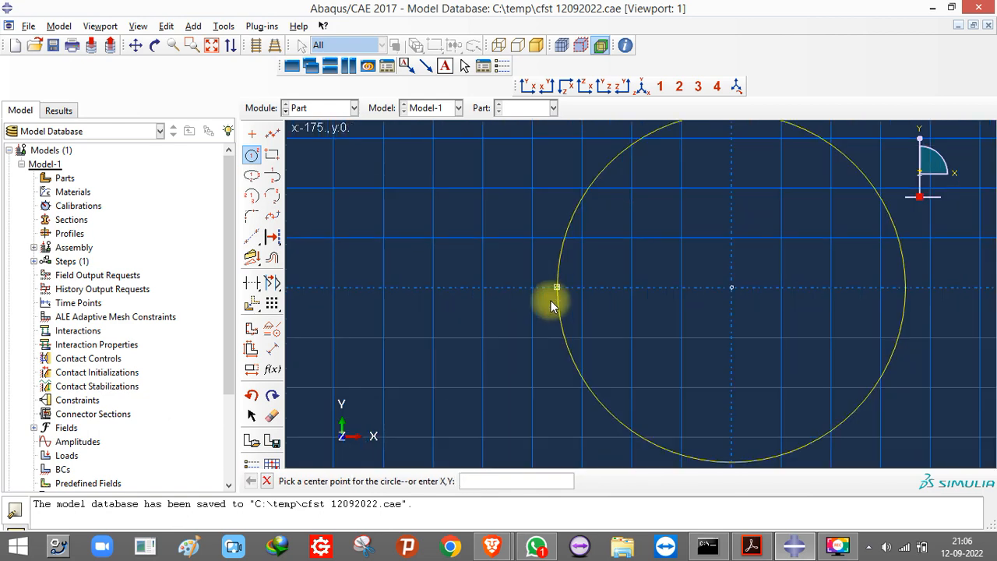
scroll(572, 248, "down", 8)
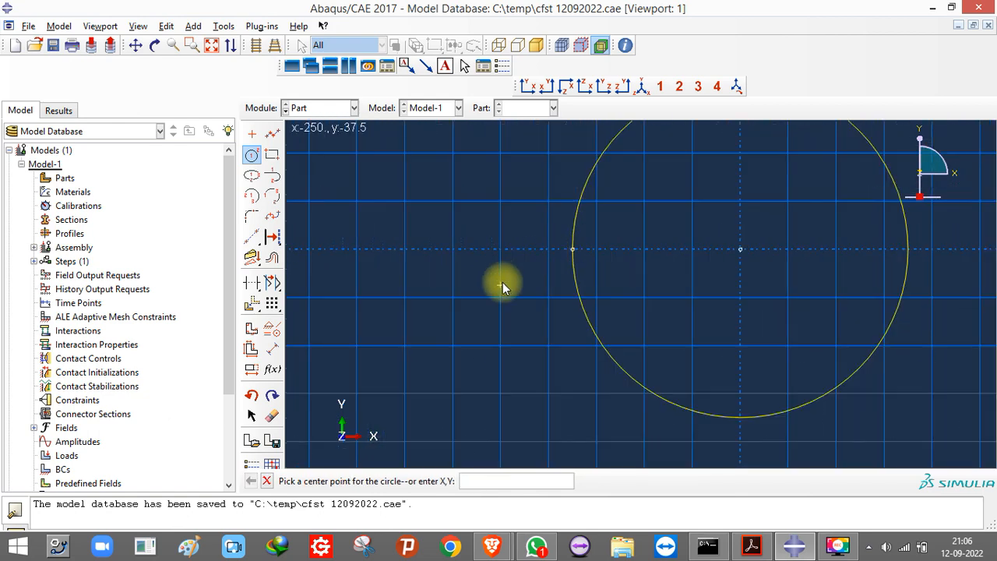
- Dimension the circle's radius and set it to 250
left_click(272, 349)
left_click(552, 318)
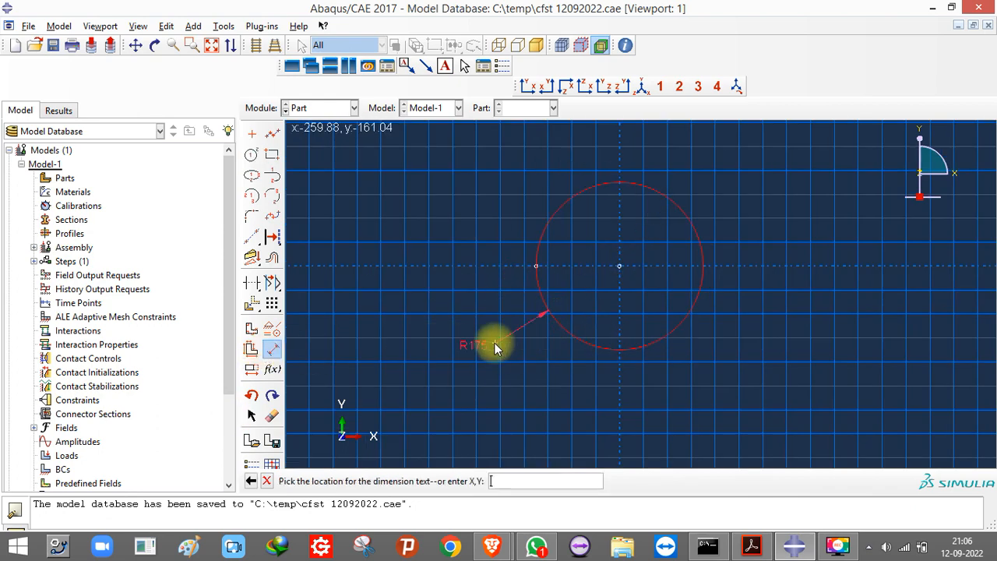
left_click(494, 345)
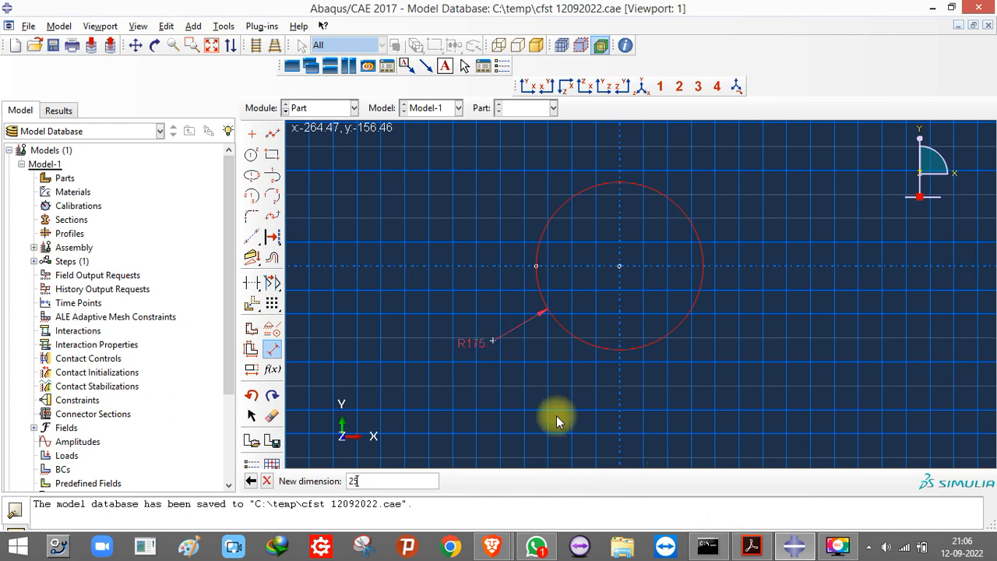
type("250")
key("Return")
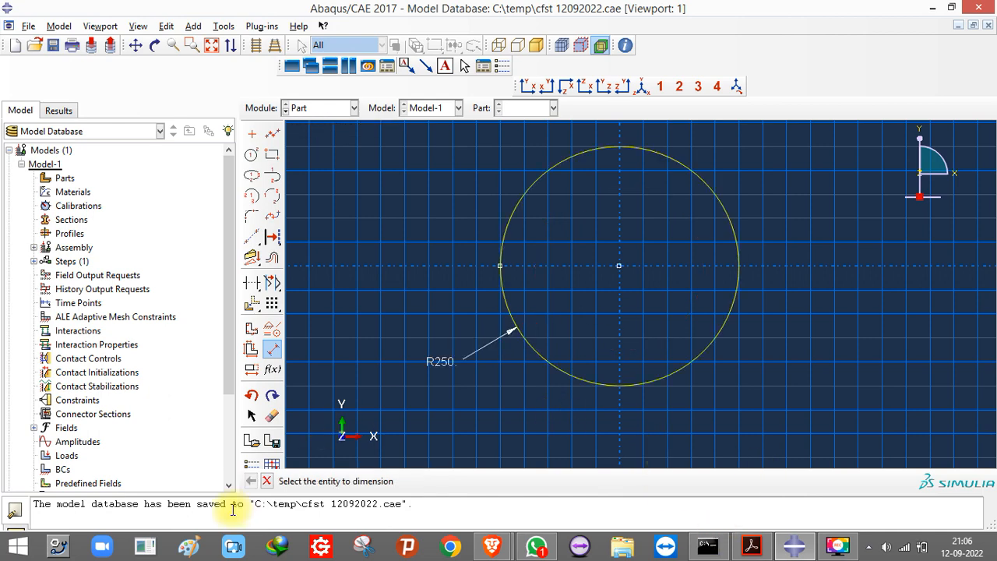
left_click(266, 481)
- Save the circle sketch under the name CONC for reuse
left_click(272, 441)
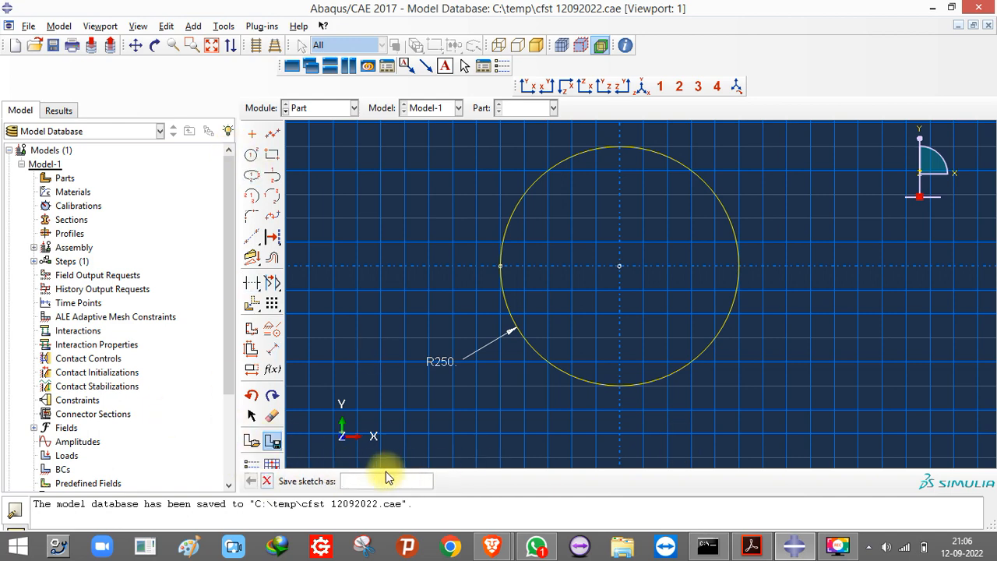
type("CONC")
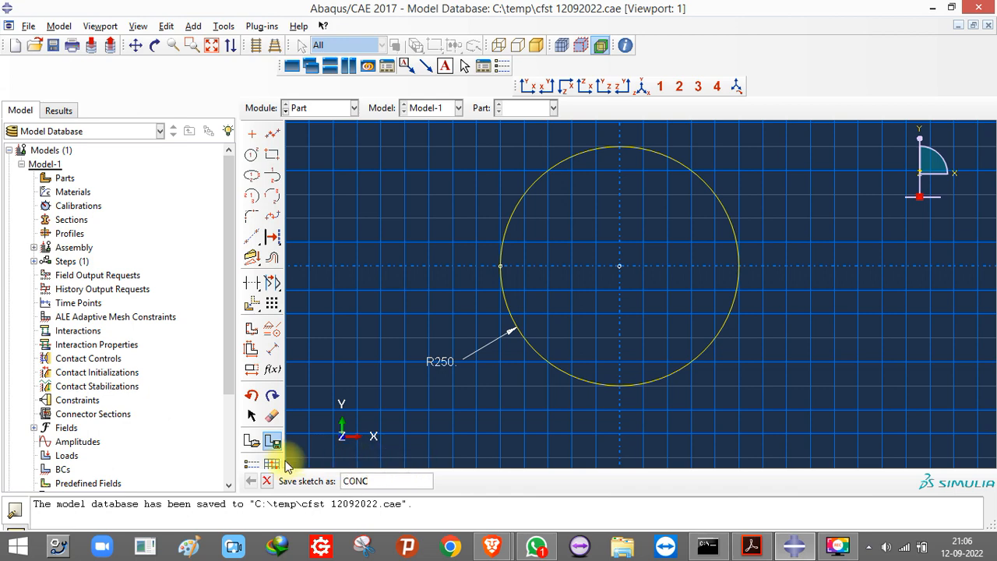
key("Return")
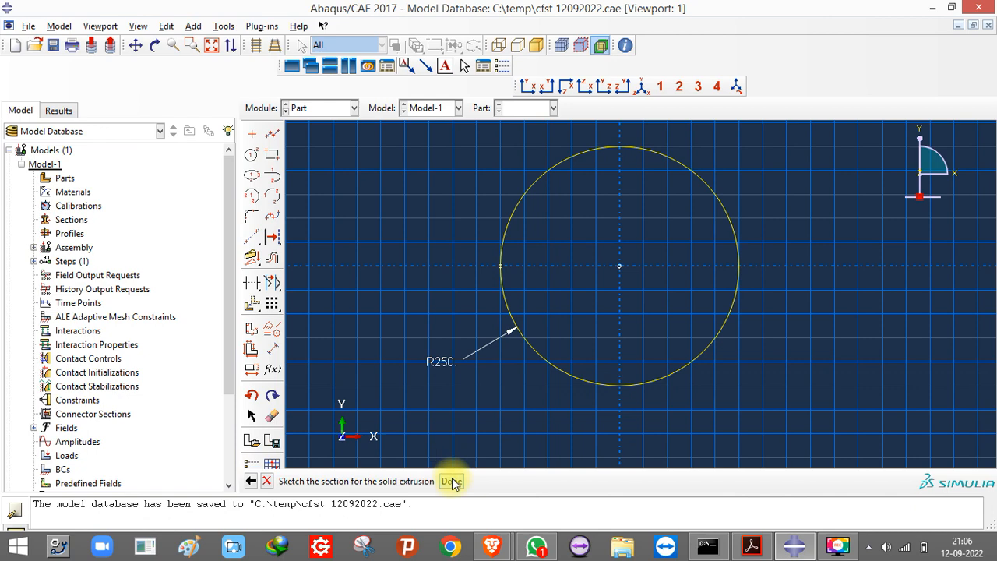
- Finish the section sketch and extrude it to a depth of 1500
left_click(451, 481)
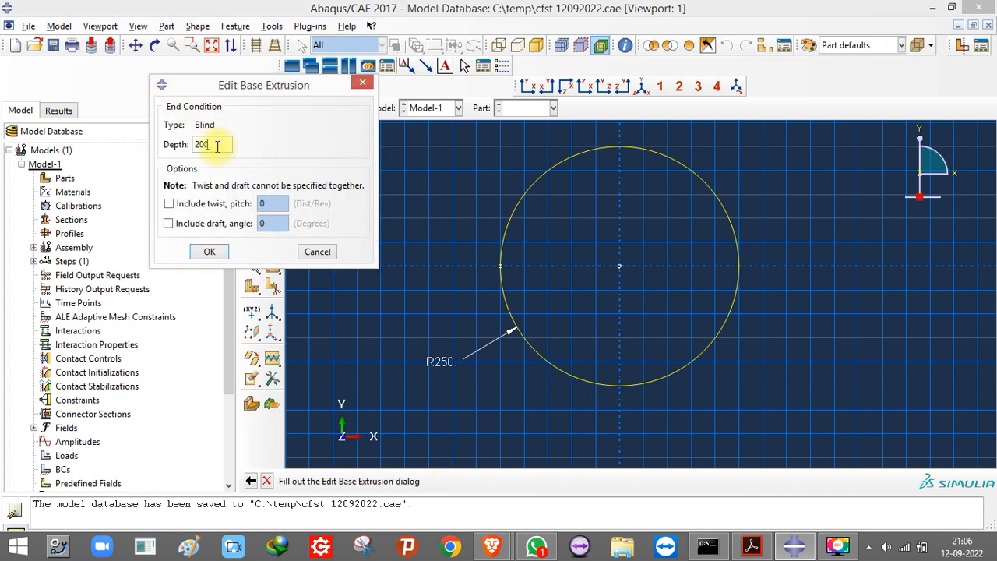
left_click_drag(217, 145, 156, 147)
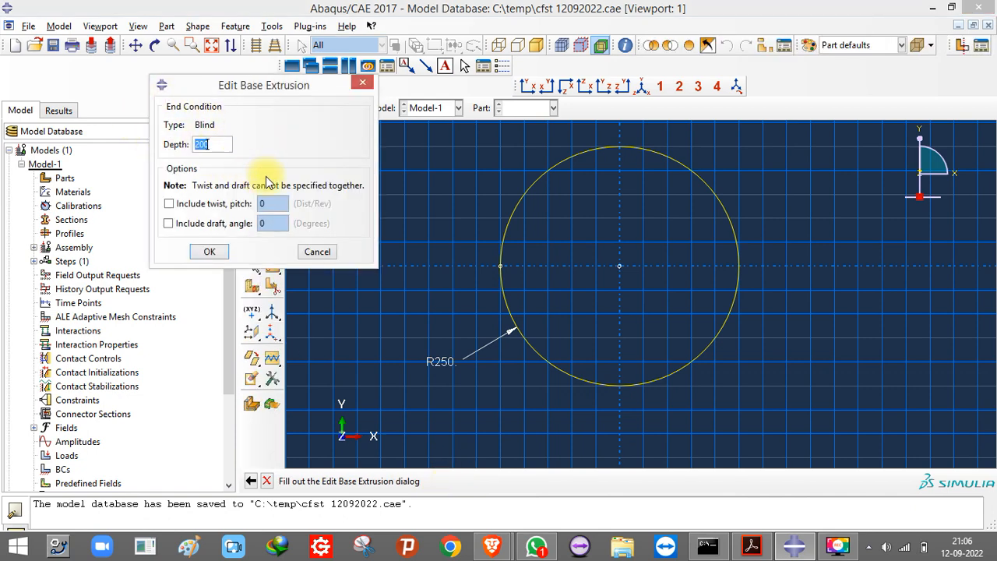
type("150")
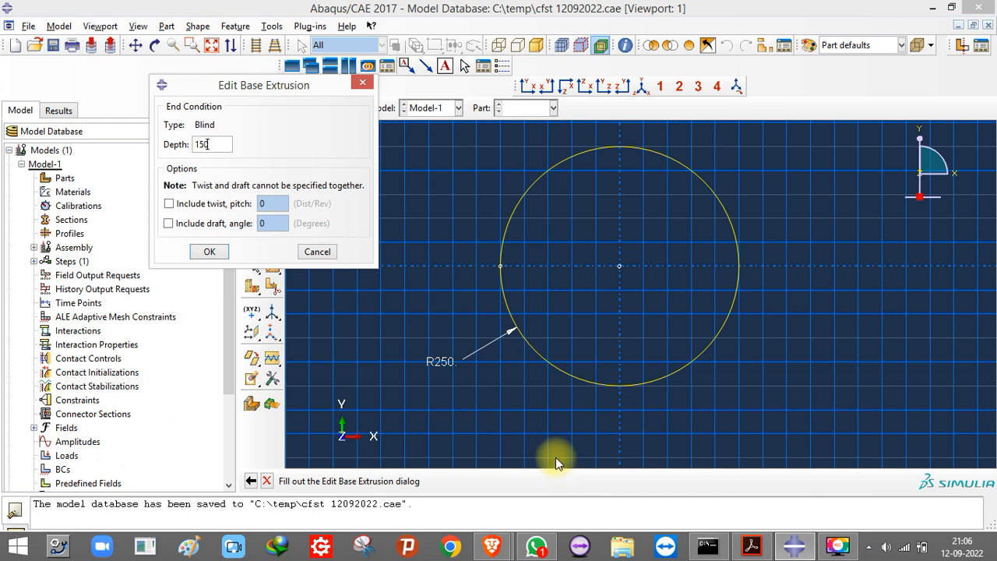
type("0")
left_click(210, 252)
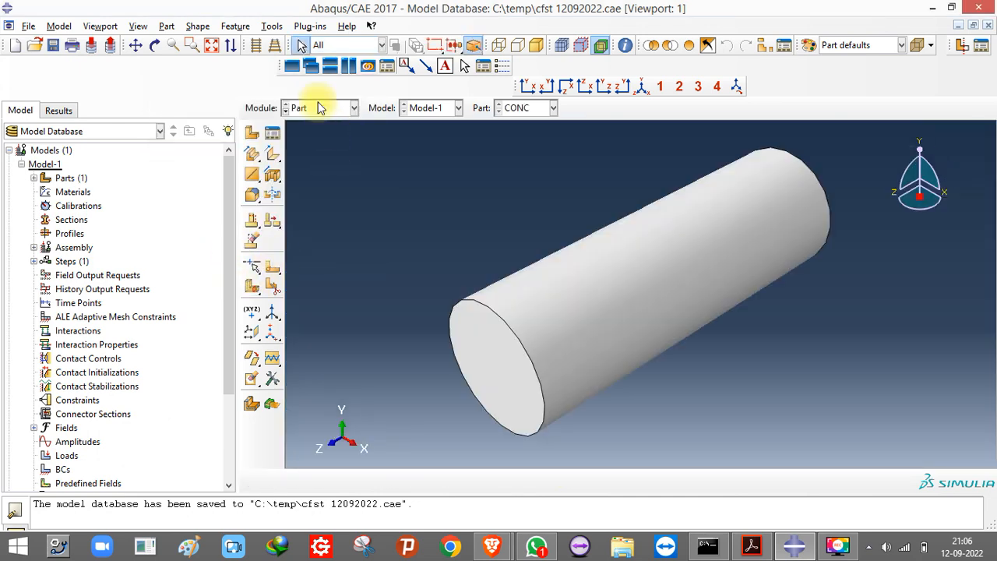
- Create a 3D deformable solid extrusion part named STEEL with approximate size 2000 and insert the saved CONC sketch into its section
left_click(251, 132)
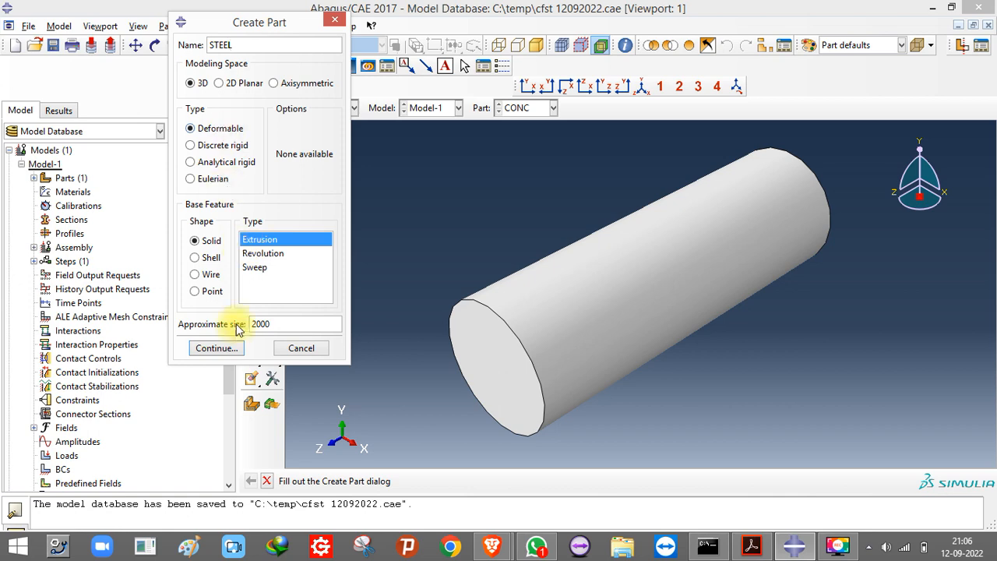
left_click(217, 348)
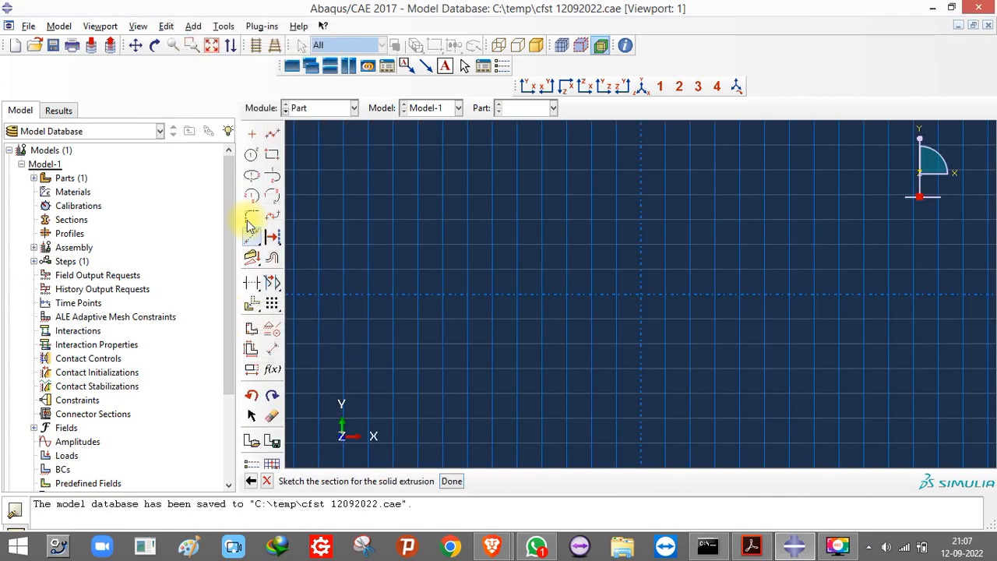
left_click(252, 154)
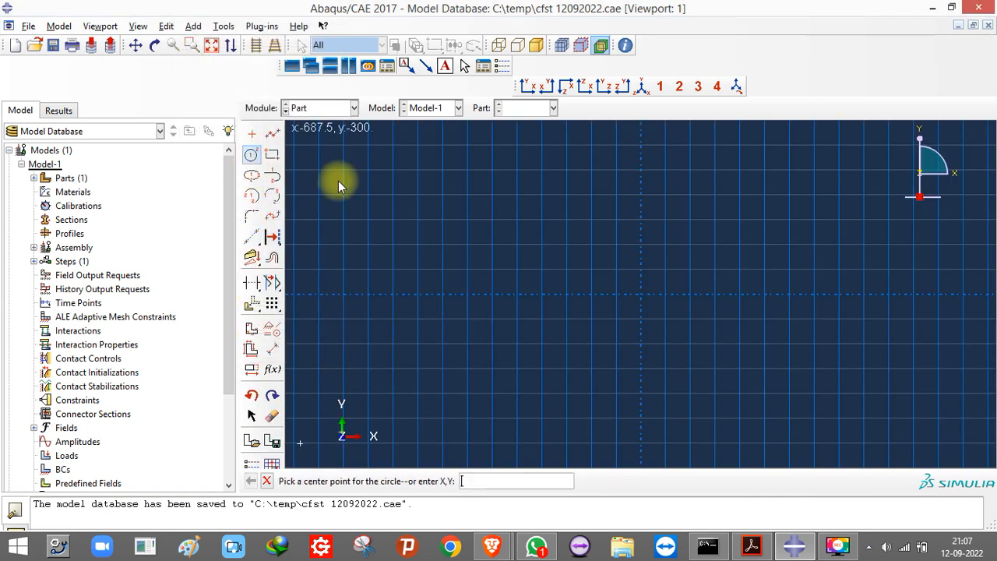
left_click(252, 441)
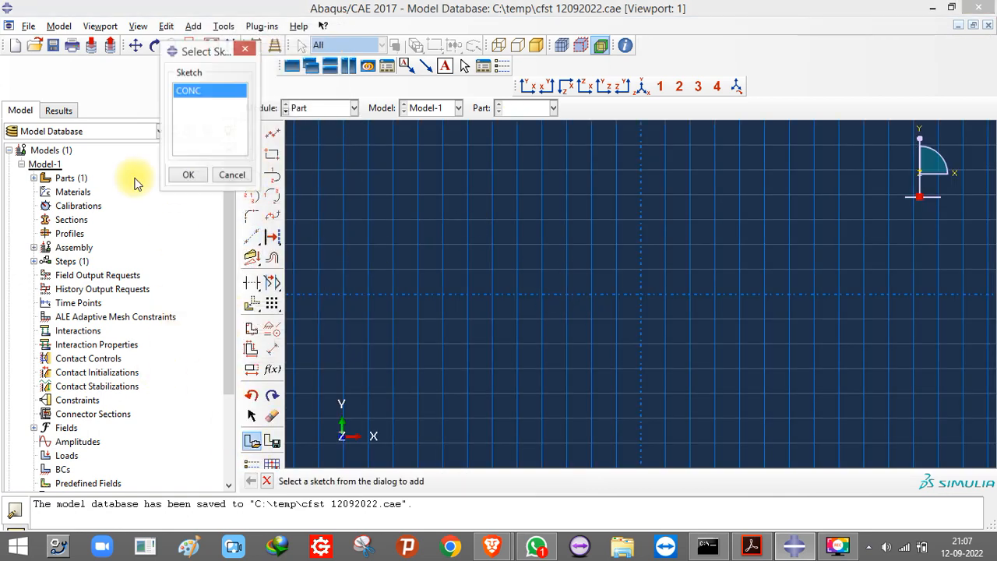
left_click(191, 176)
left_click(494, 484)
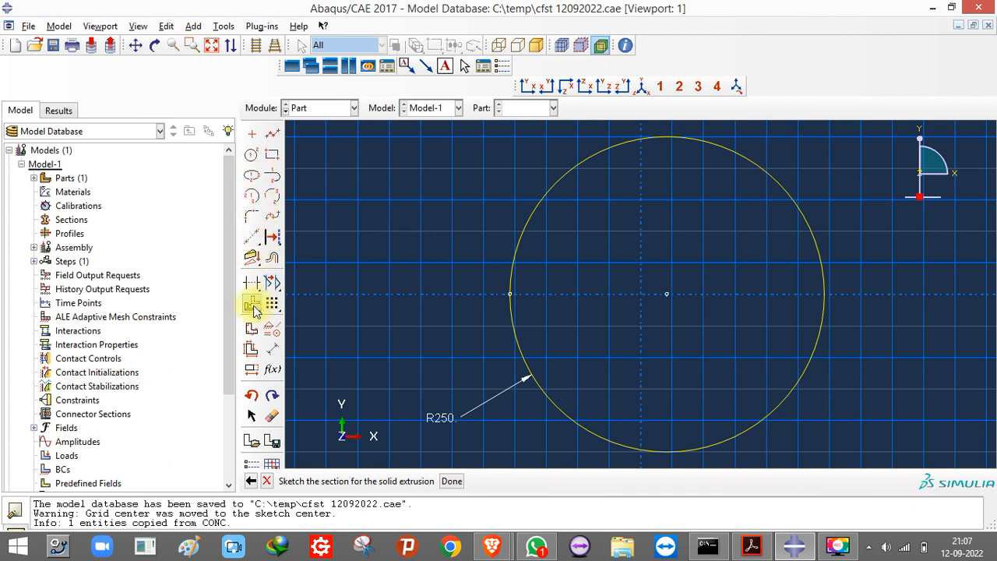
- Draw a larger circle concentric with the R250 circle, with a radius of about 317
left_click(251, 154)
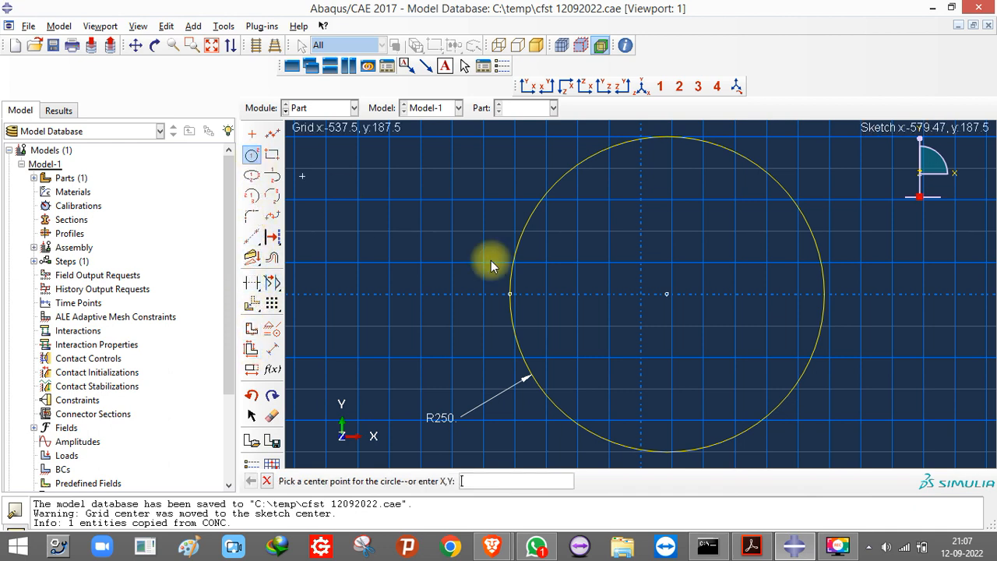
left_click(666, 294)
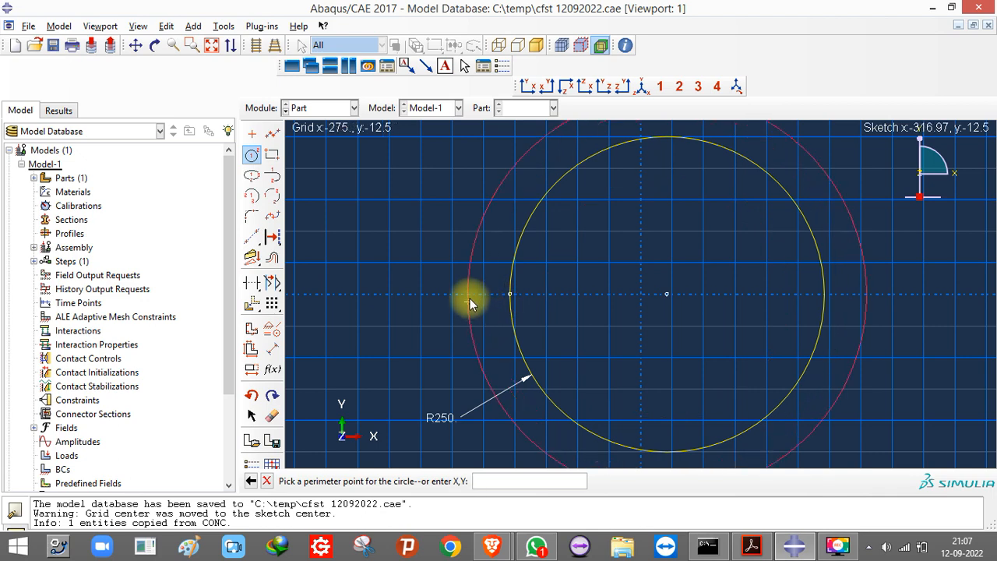
left_click(468, 295)
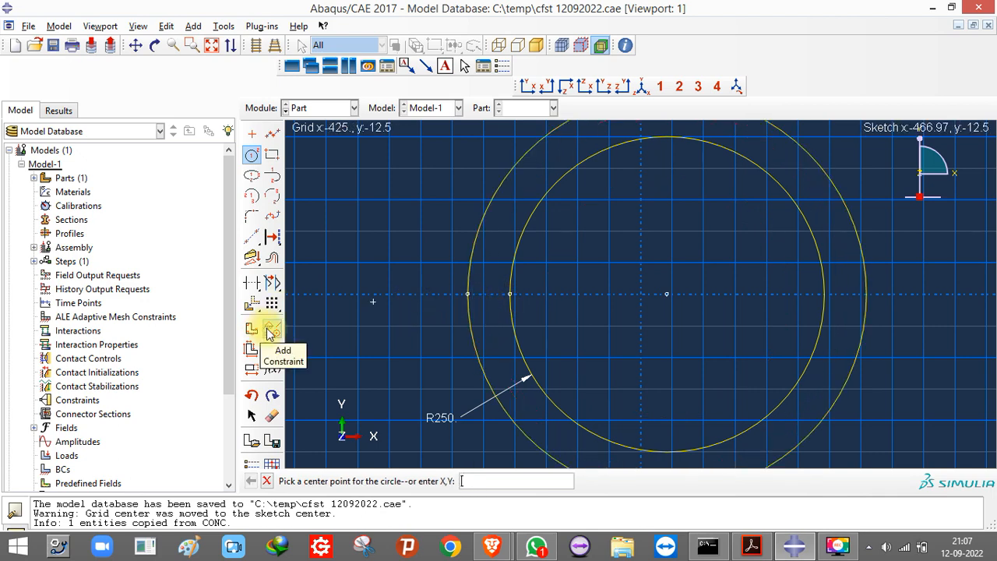
- Switch to the PDF paper in Adobe Acrobat and highlight the thickness value 6 in the HS-CC row with fc 60, just below the highlighted row
left_click(750, 547)
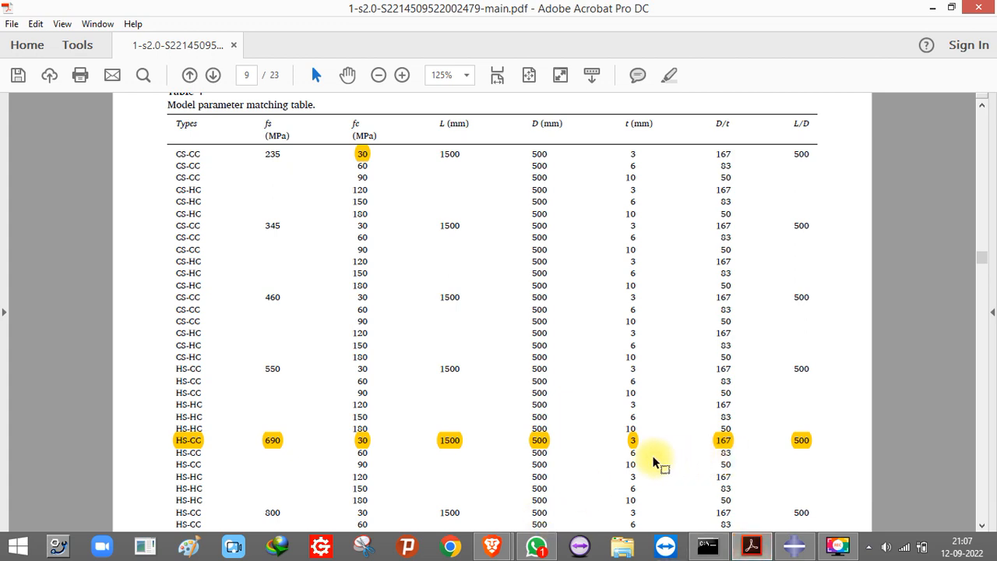
left_click_drag(633, 454, 629, 460)
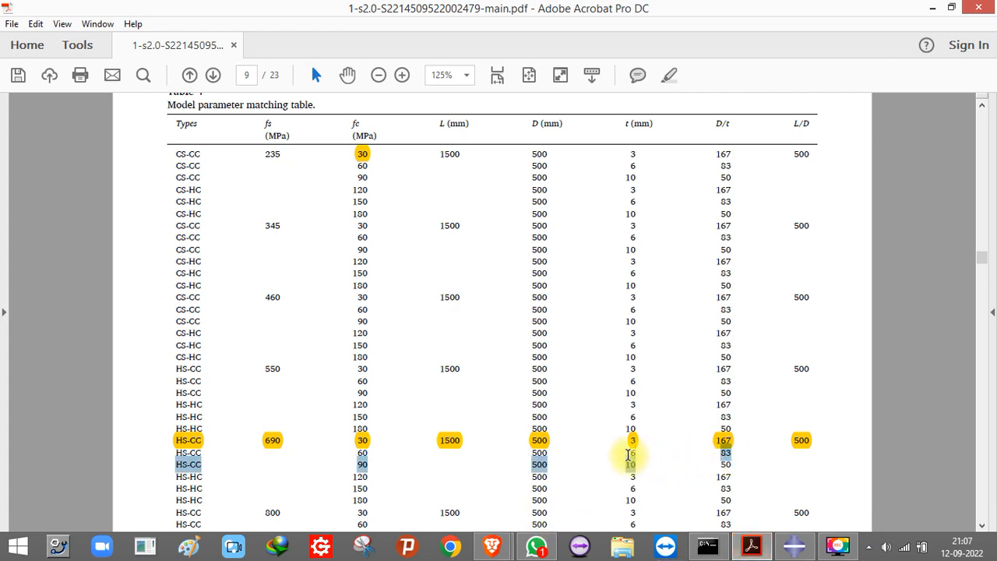
left_click(632, 455)
right_click(631, 454)
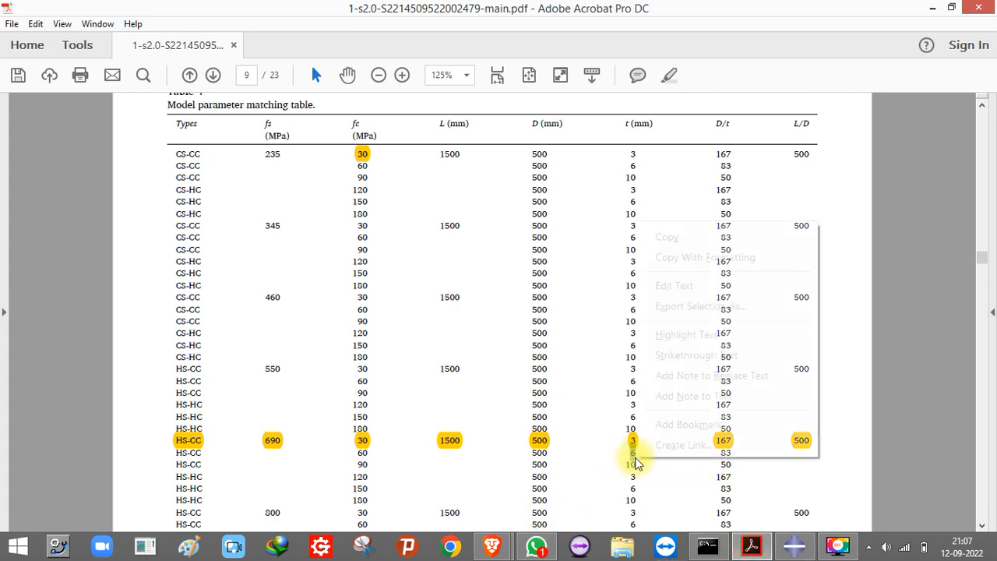
left_click(683, 335)
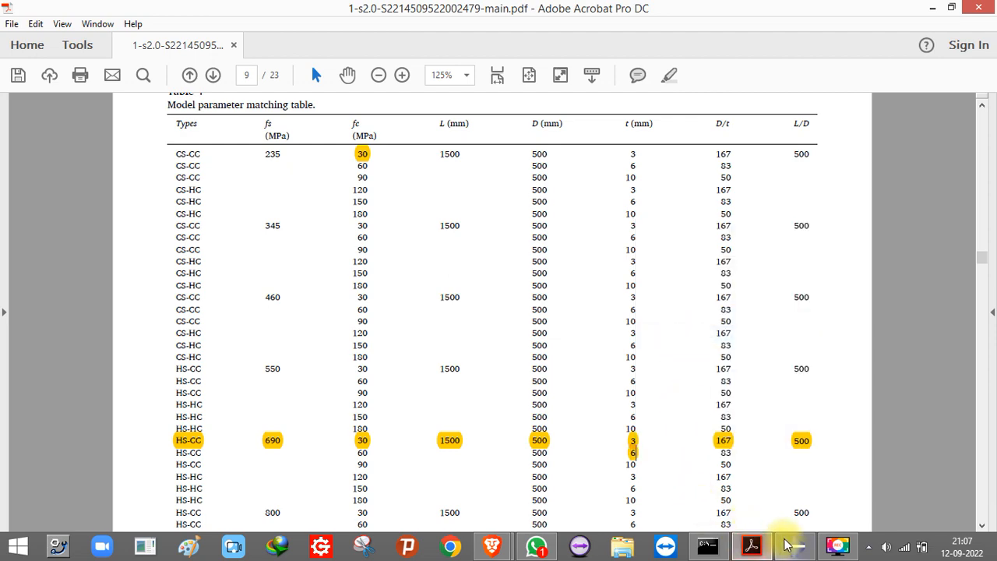
- Switch back to Abaqus and dimension the outer circle's radius as 256
left_click(794, 547)
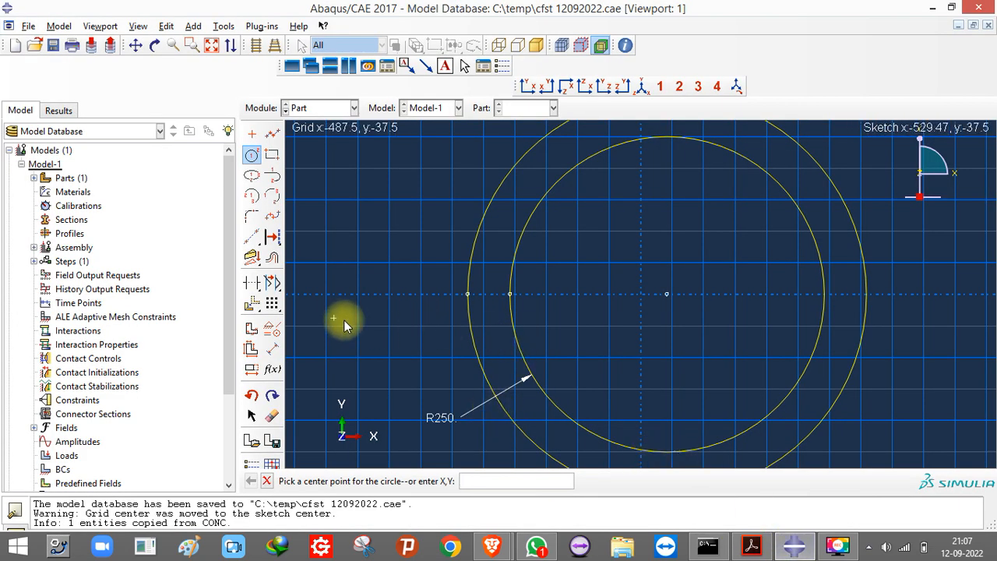
left_click(272, 348)
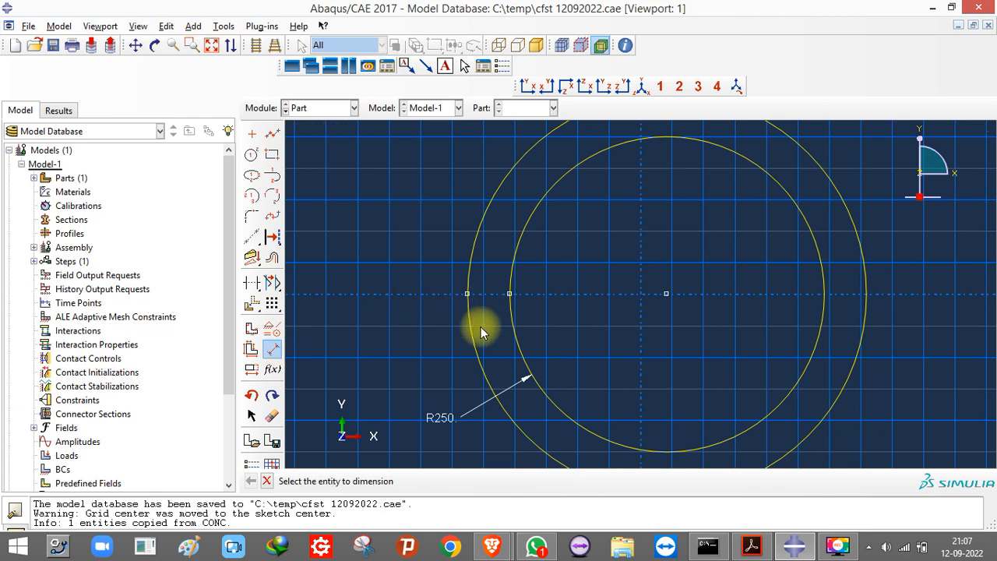
left_click(477, 337)
left_click(400, 327)
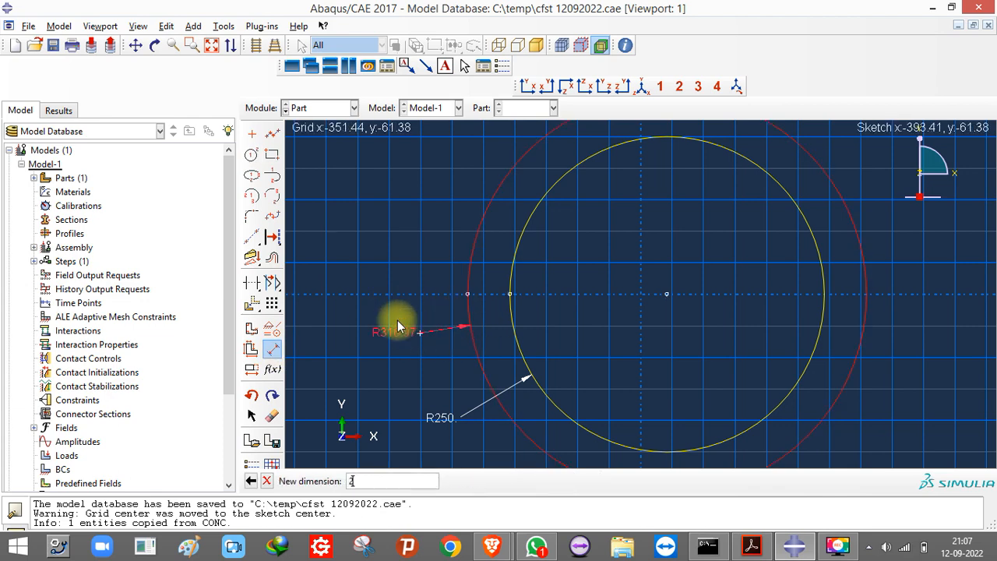
type("256")
key("Return")
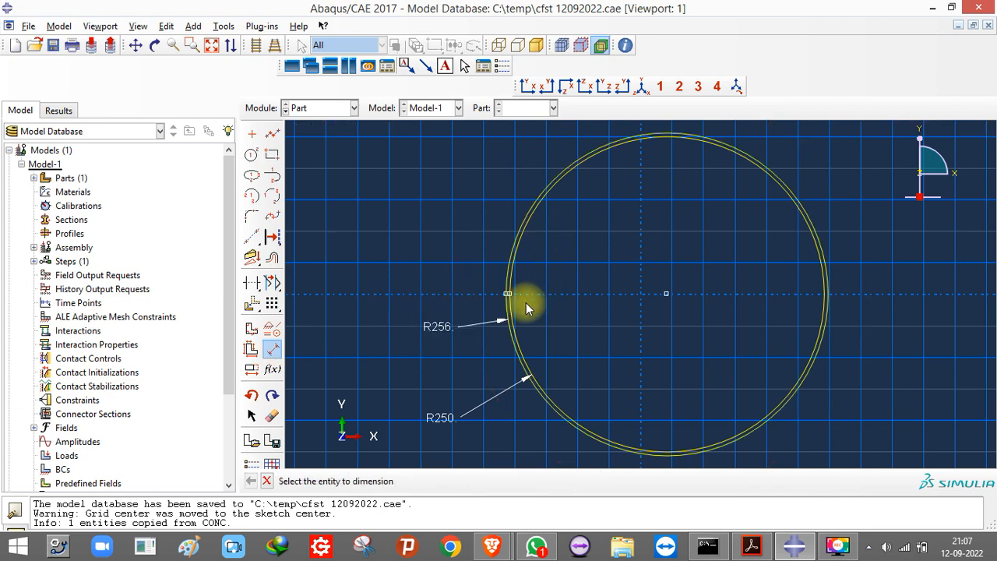
- Check the gap between the two circles with a trial dimension between their perimeter points, and cancel it
scroll(552, 227, "up", 5)
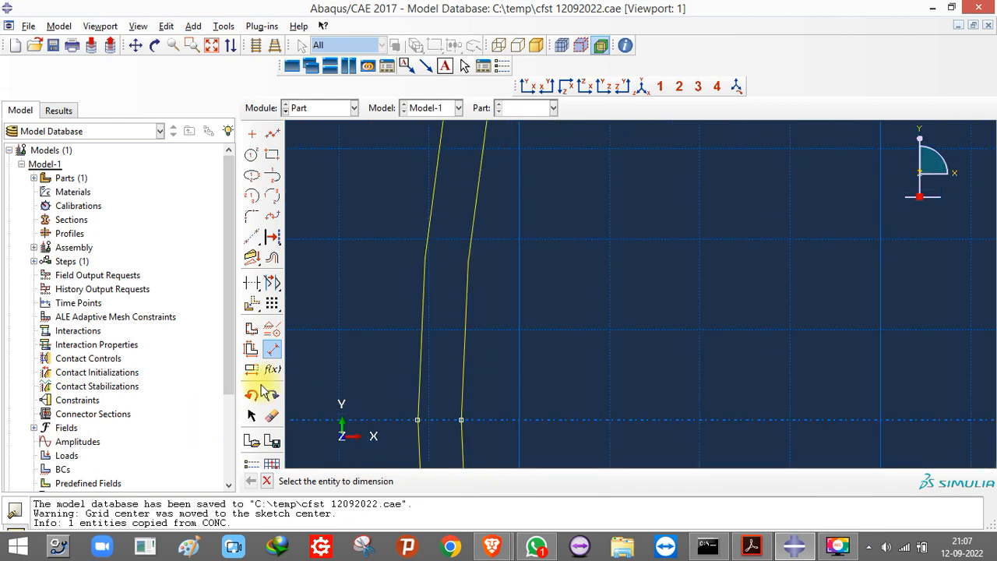
left_click(273, 351)
left_click(272, 349)
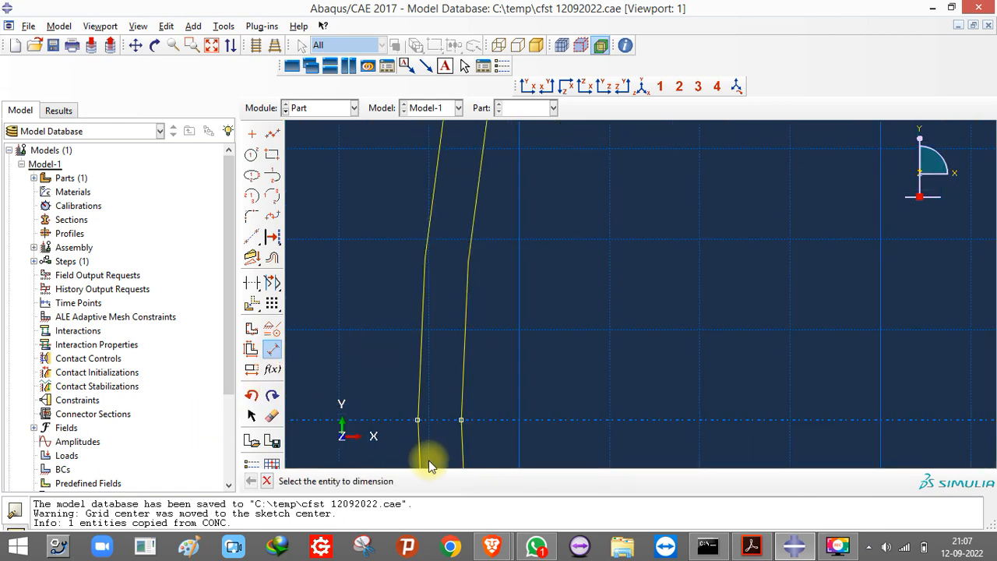
left_click(417, 420)
left_click(460, 420)
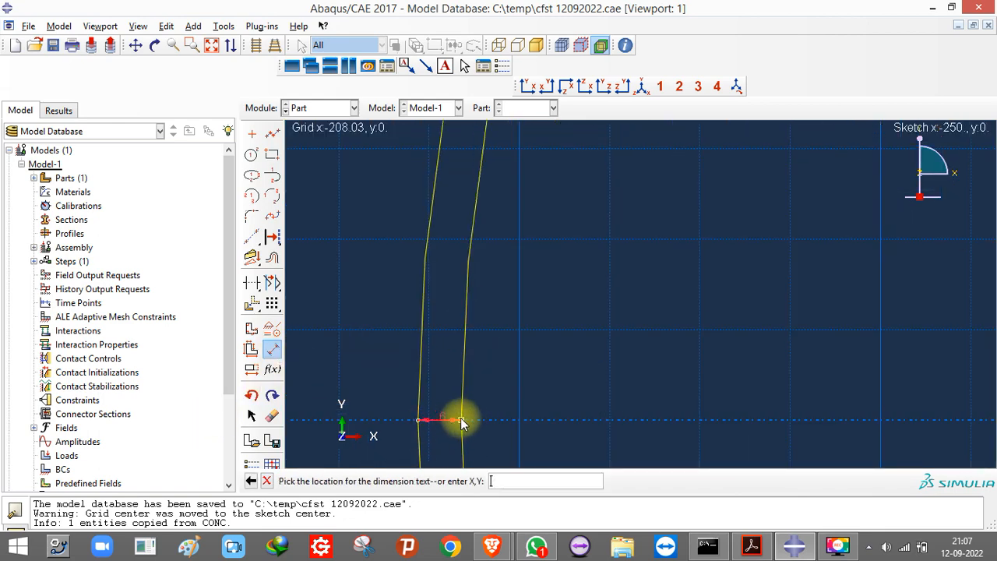
left_click(438, 381)
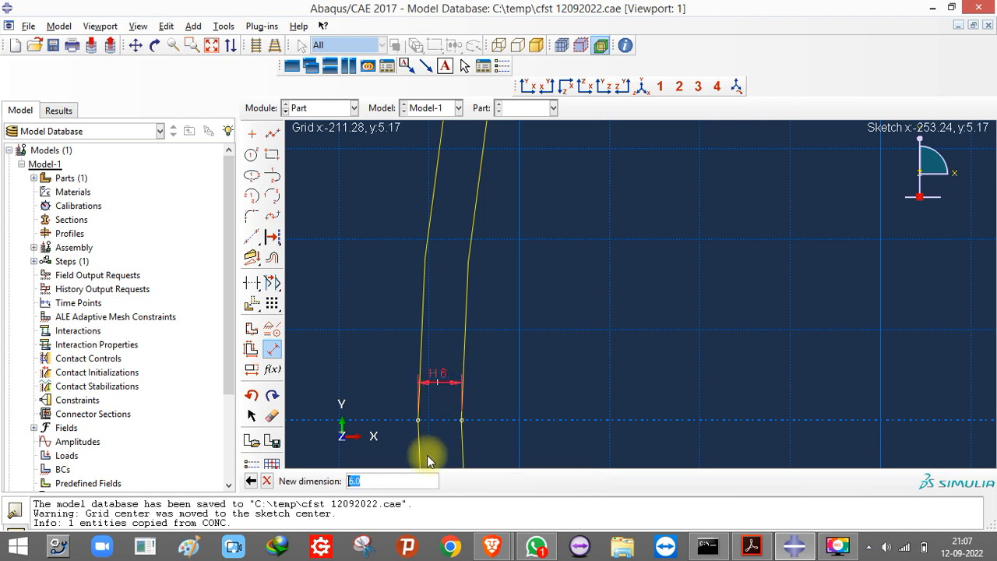
left_click(266, 480)
- Finish the STEEL section sketch, extrude it to the same depth as the CONC part, and save the model database
scroll(380, 319, "down", 10)
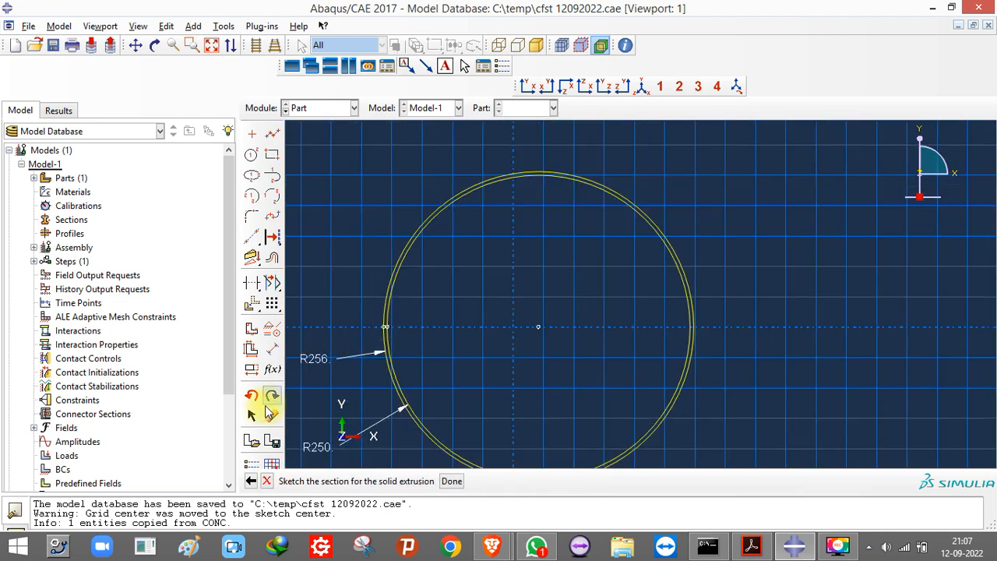
left_click(442, 481)
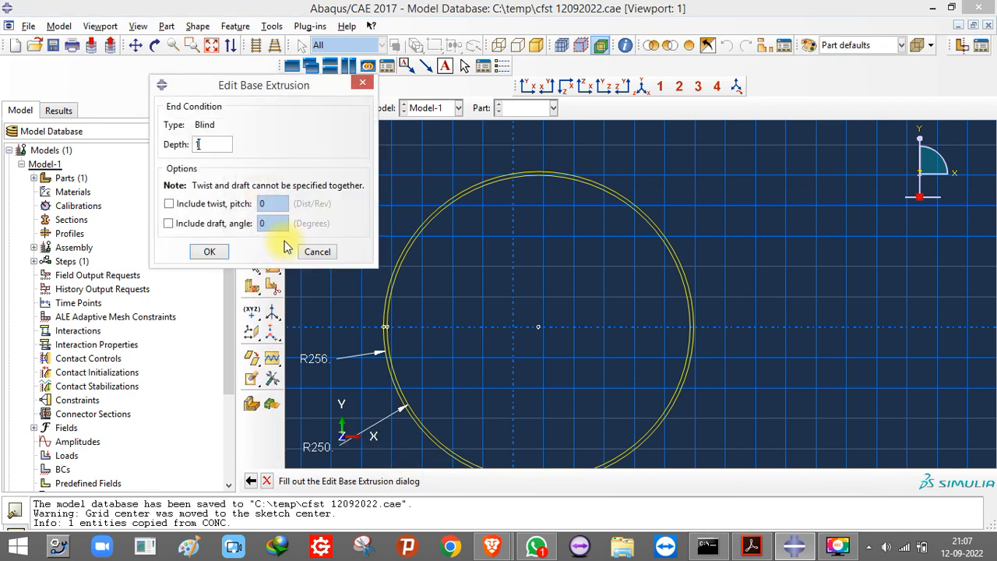
key("Return")
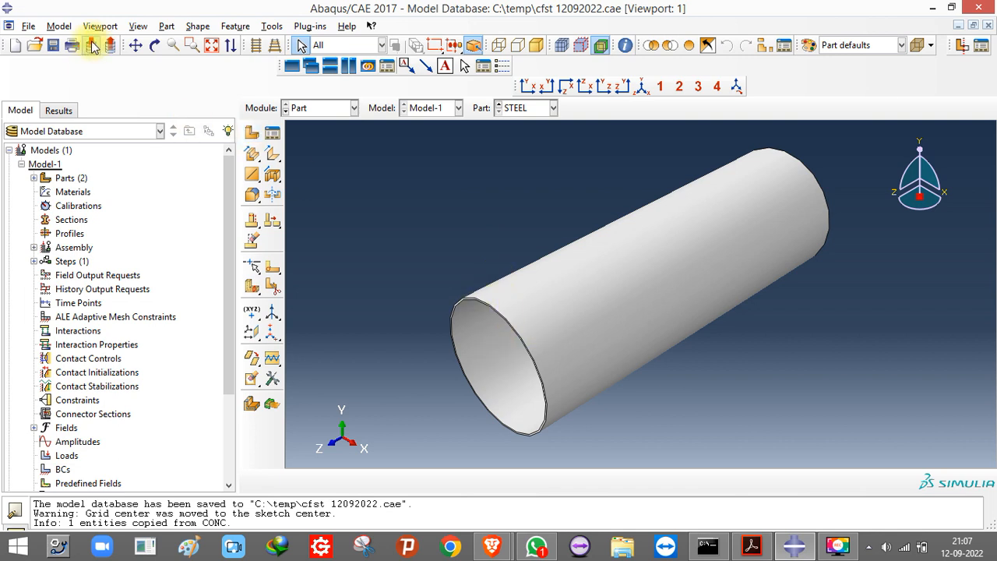
left_click(53, 45)
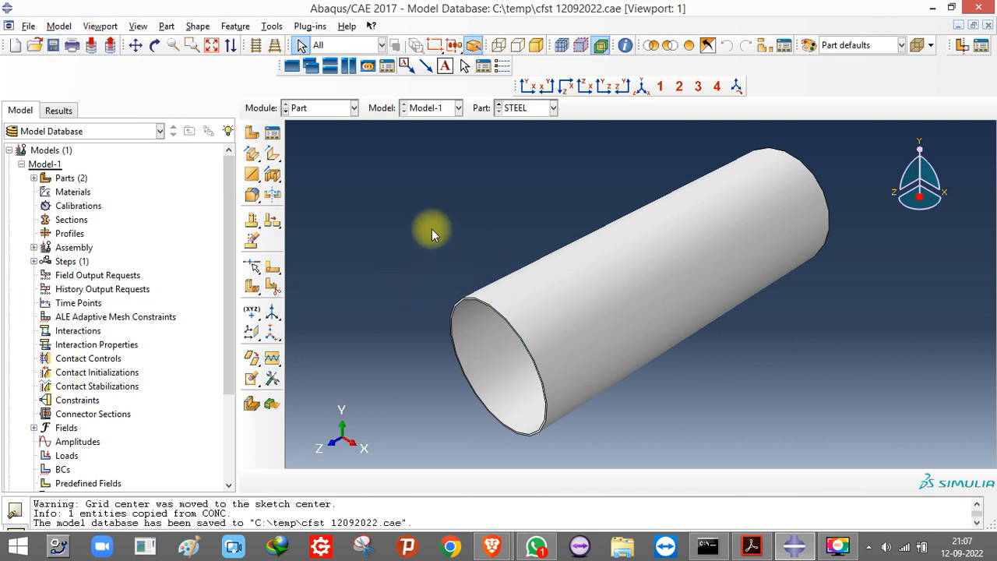
- Inspect the hollow STEEL part and display the CONC part in its place
scroll(394, 241, "down", 2)
scroll(382, 223, "up", 4)
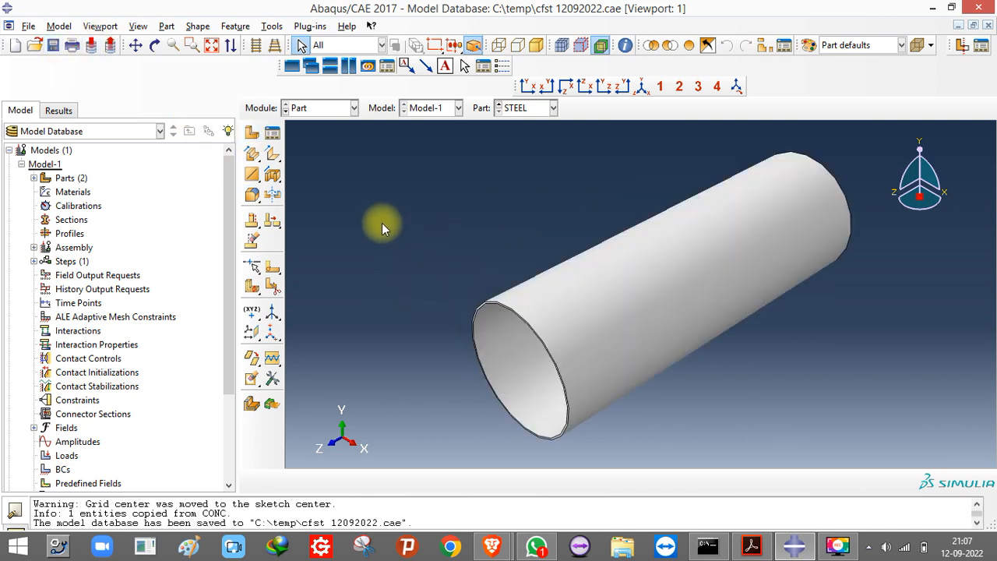
scroll(382, 223, "down", 2)
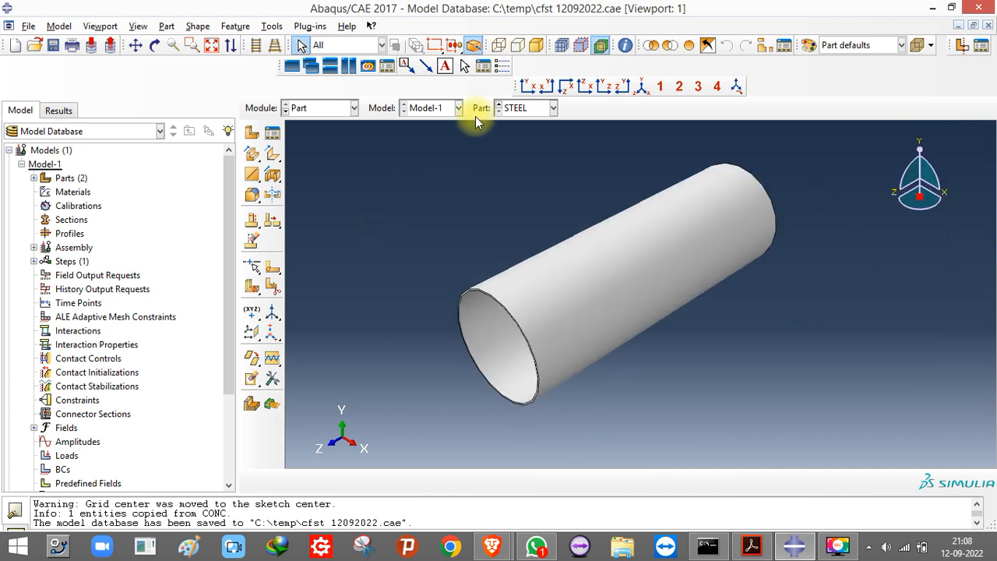
left_click(515, 109)
left_click(517, 124)
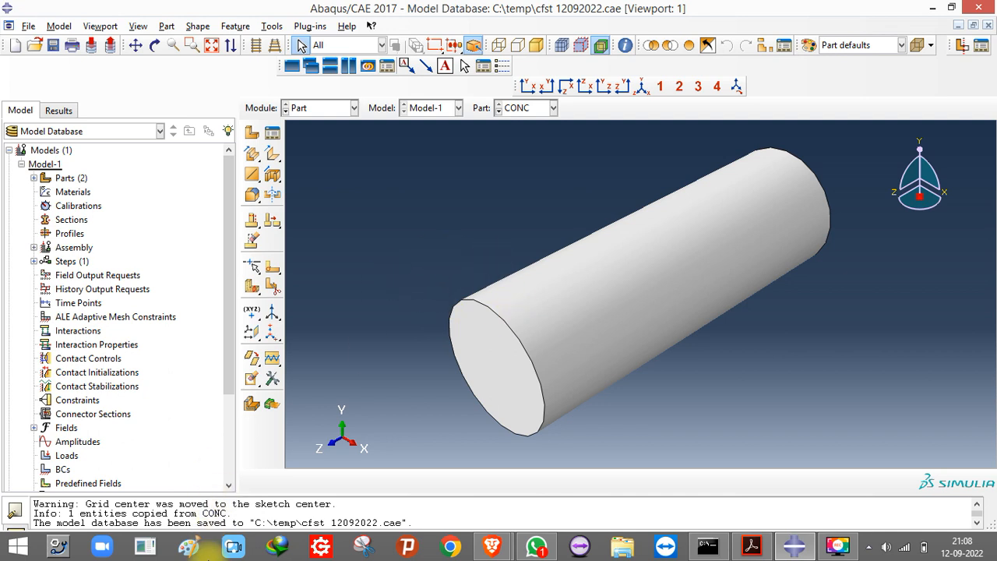
- Switch to Paint and draw a tall upright black rectangle about 86 × 217 px for the concrete core
left_click(189, 548)
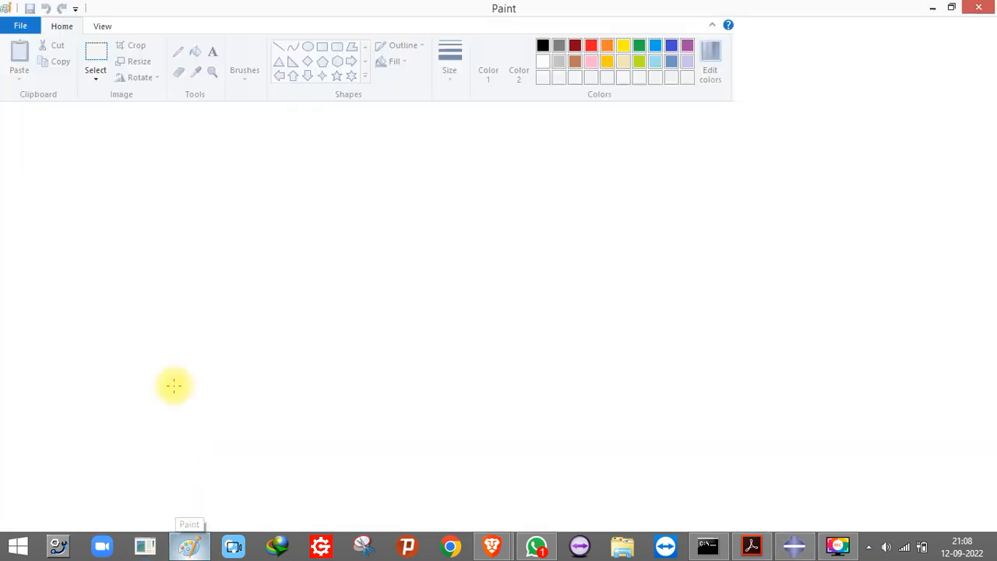
left_click(324, 50)
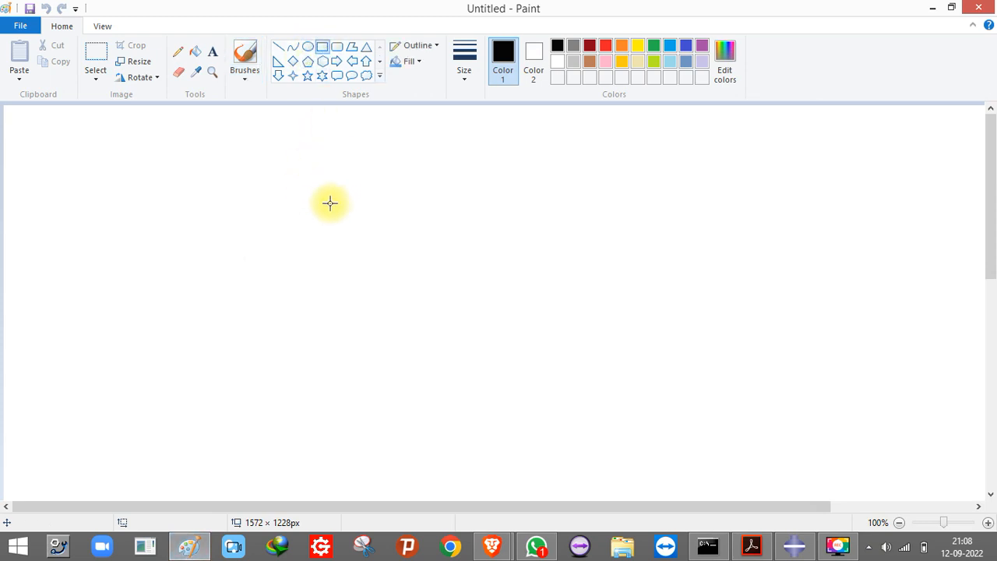
left_click_drag(327, 196, 391, 355)
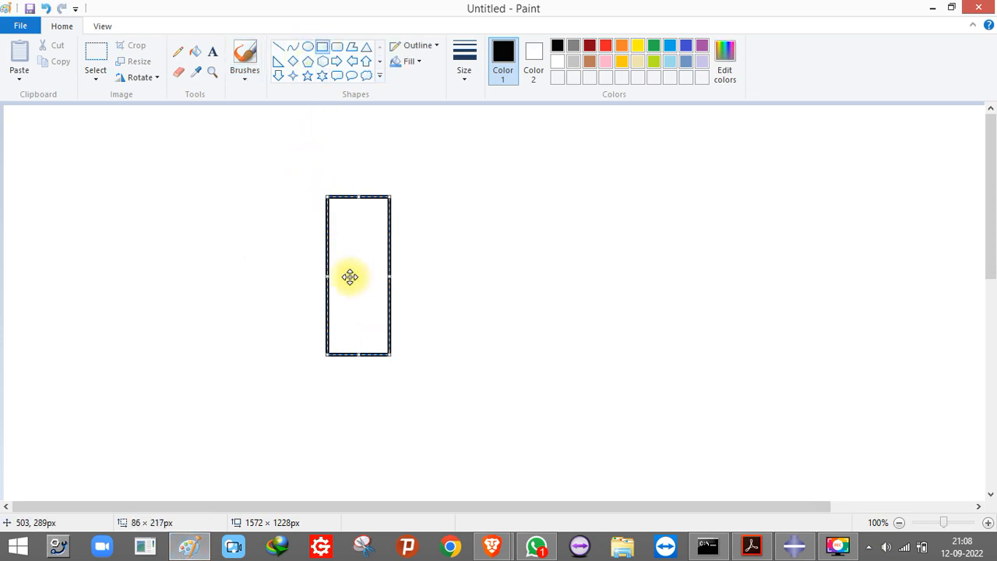
left_click(311, 196)
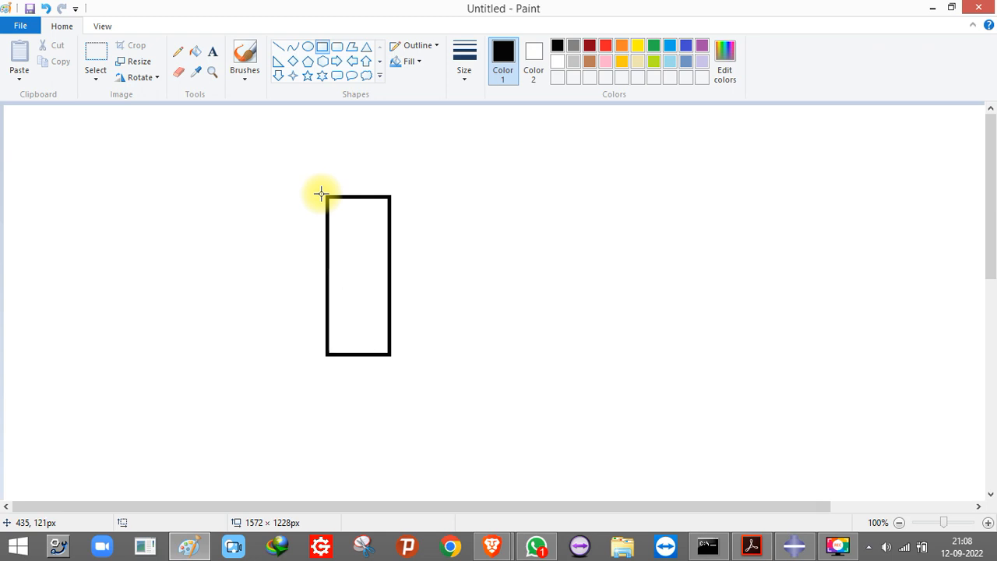
- Draw a thin vertical bar about 238 px long just outside each long side of the rectangle for the tube walls
left_click_drag(320, 192, 319, 364)
left_click_drag(395, 193, 395, 360)
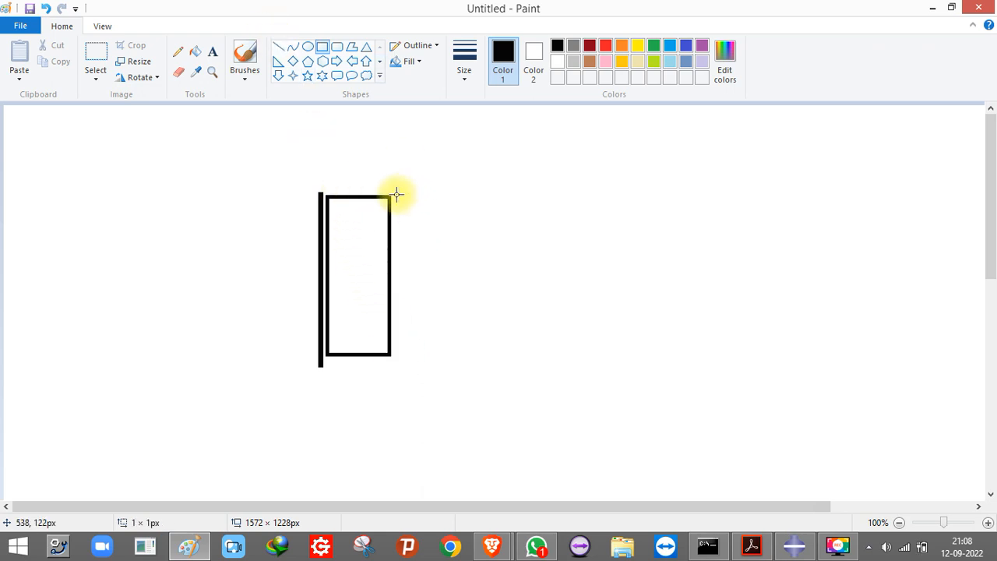
left_click_drag(396, 194, 396, 367)
- Pencil freehand lines along the rectangle's top edge and across the tops of both side bars
scroll(355, 184, "up", 3, "ctrl")
scroll(354, 185, "down", 2, "ctrl")
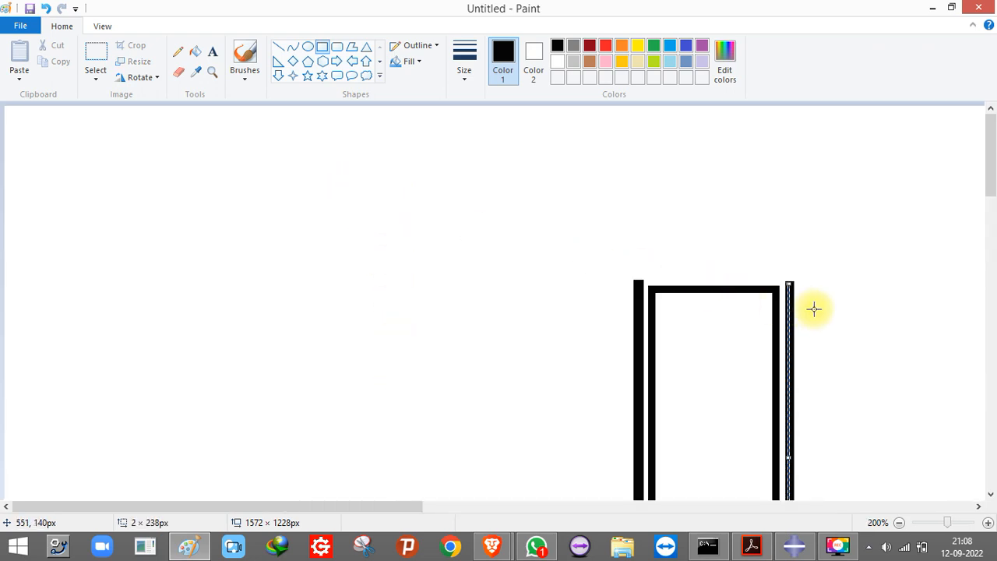
scroll(814, 309, "up", 1, "ctrl")
scroll(825, 307, "down", 1, "ctrl")
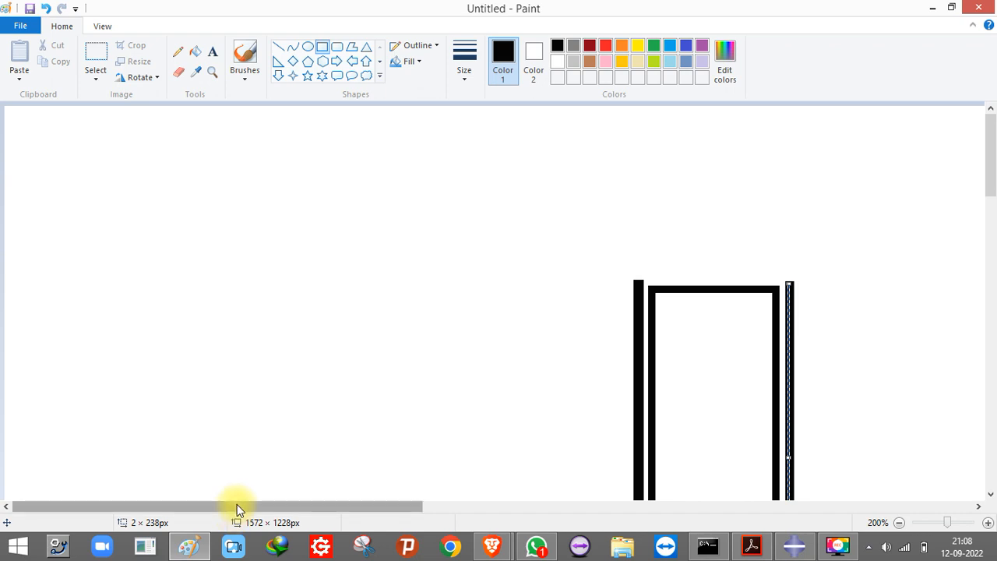
left_click_drag(237, 506, 371, 467)
scroll(490, 329, "up", 1, "ctrl")
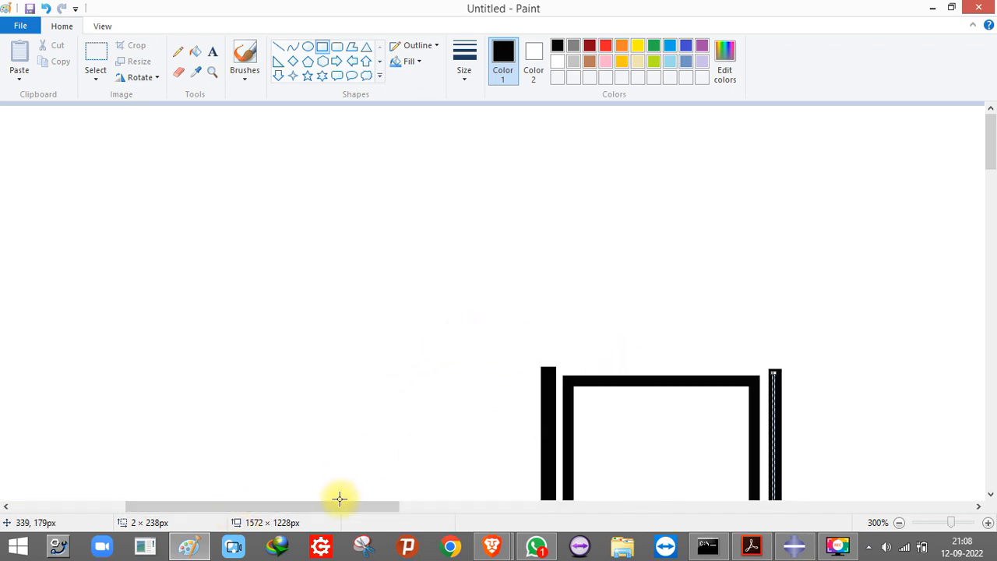
left_click_drag(340, 499, 395, 502)
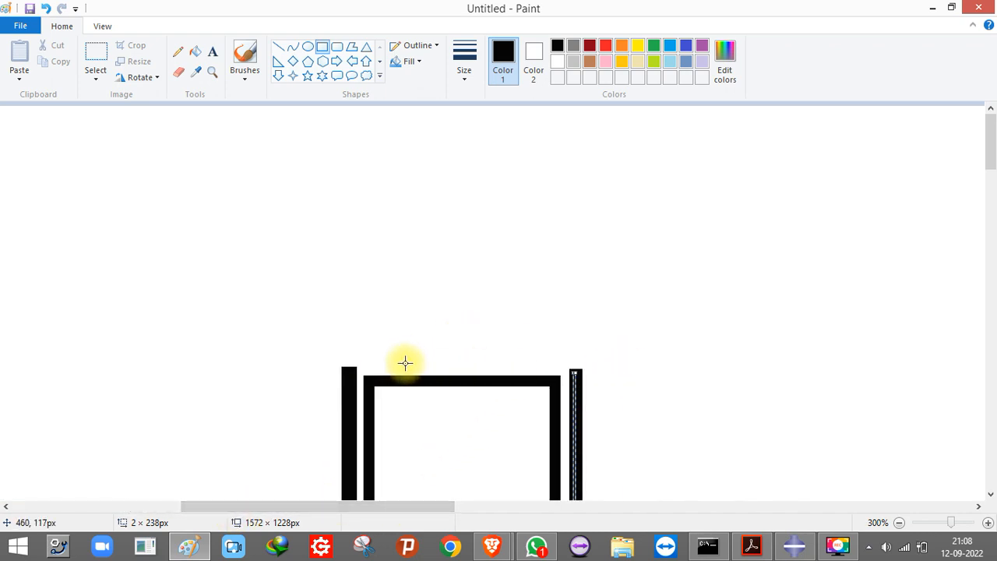
scroll(404, 363, "down", 1)
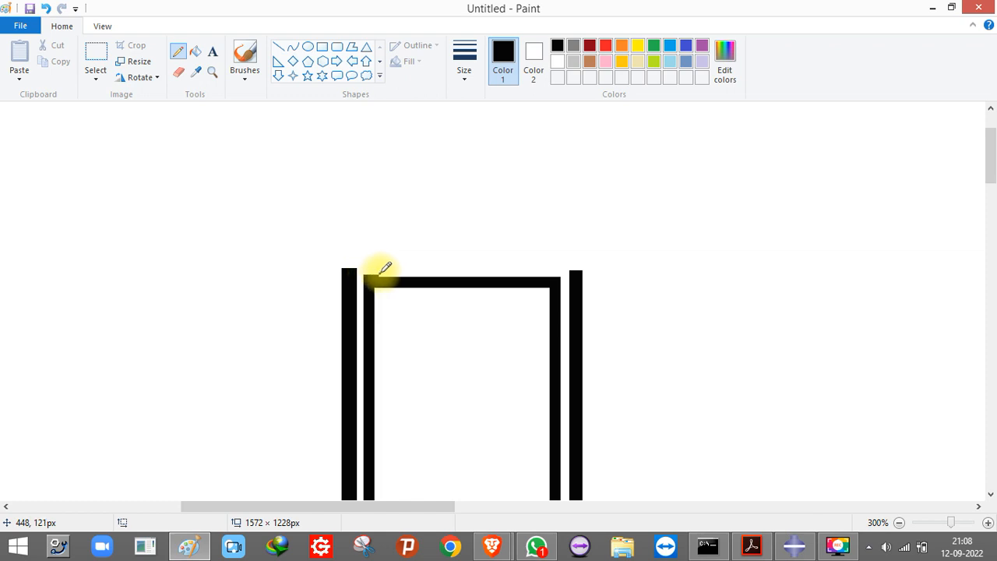
mouse_move(390, 275)
left_mouse_down()
mouse_move(510, 276)
mouse_move(502, 274)
left_mouse_up()
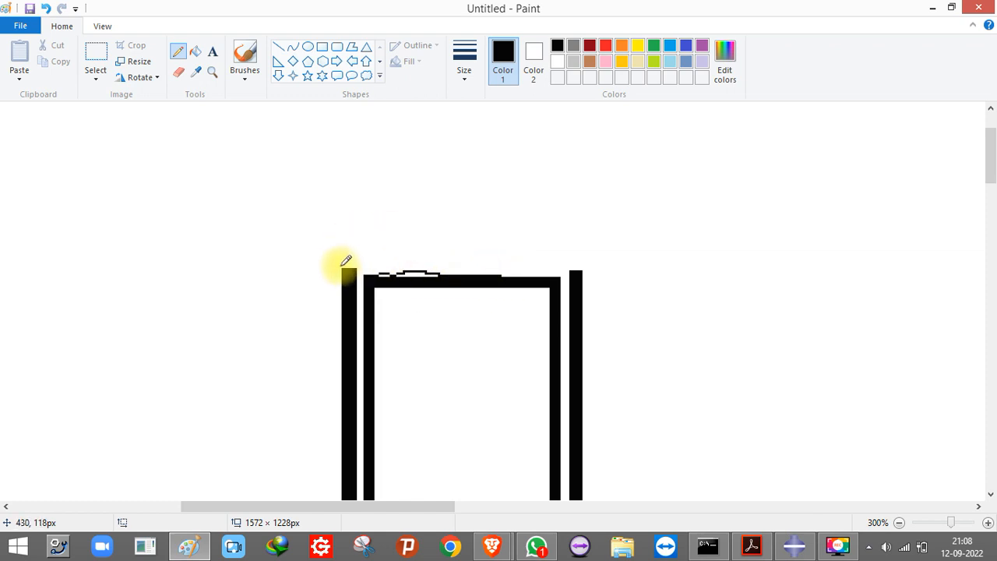
mouse_move(343, 264)
left_mouse_down()
mouse_move(587, 267)
mouse_move(392, 257)
left_mouse_up()
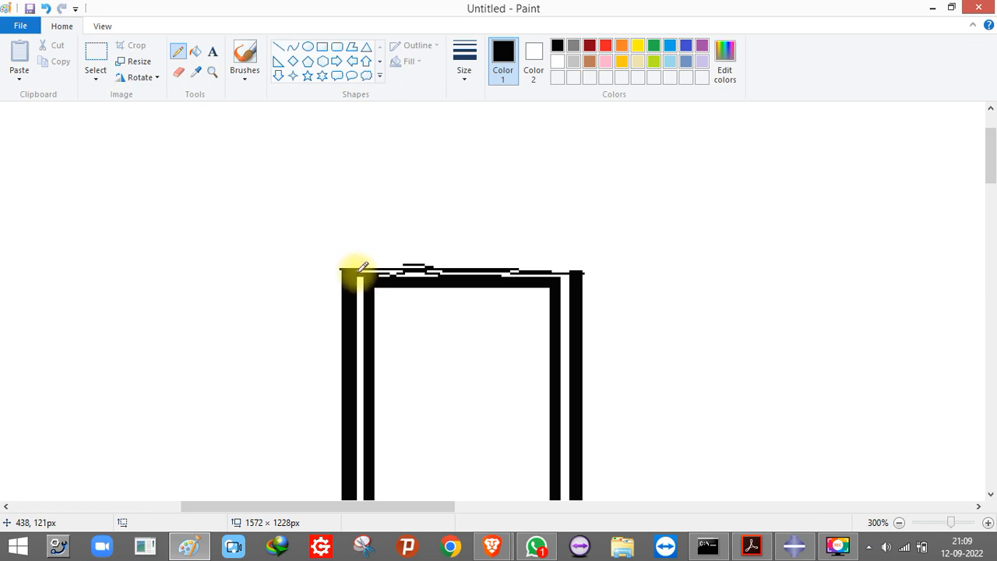
- Draw two adjacent vertical lines about 86 px long in the empty area beside the column sketch
left_click(277, 52)
left_click_drag(240, 142, 240, 330)
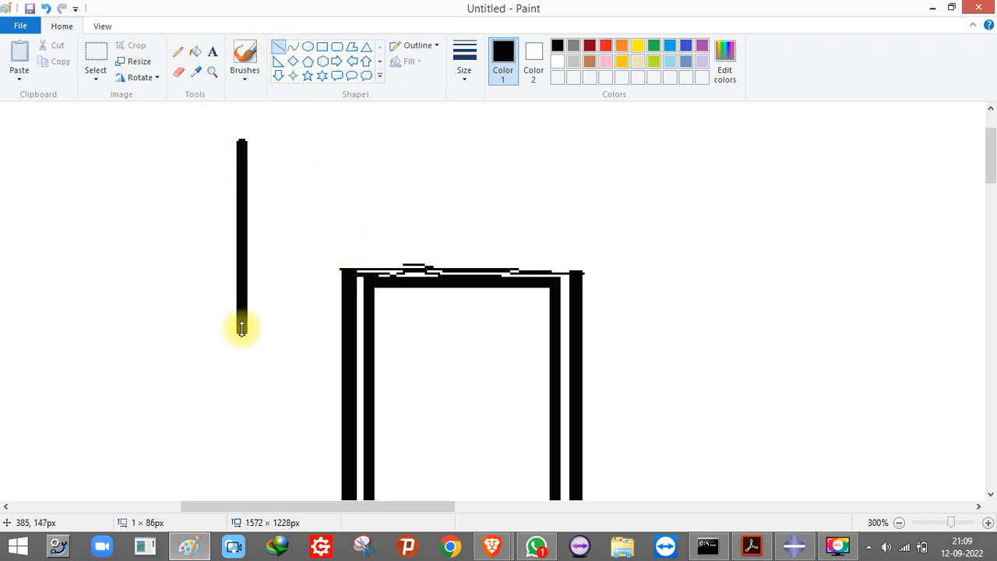
left_click(279, 54)
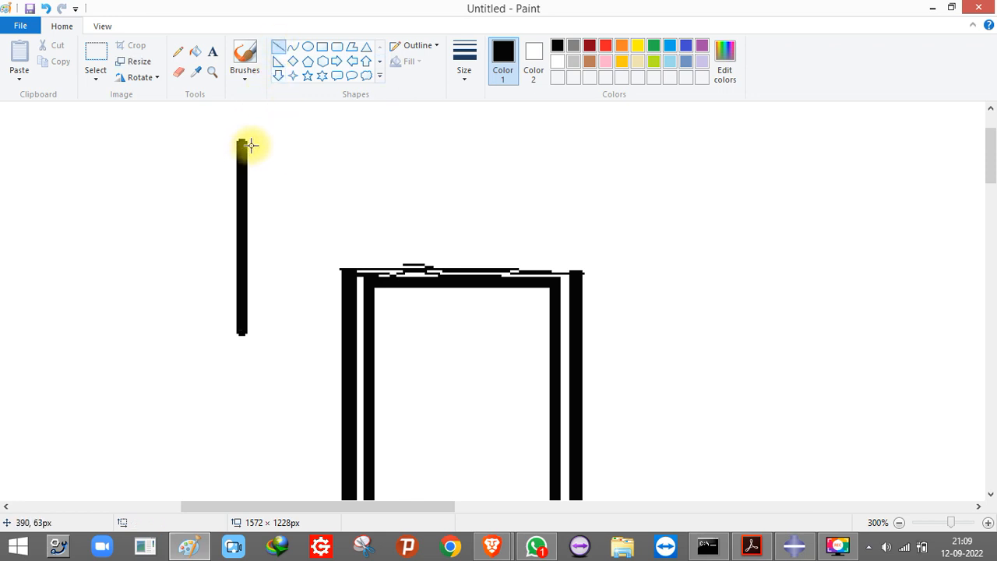
left_click_drag(250, 147, 250, 320)
- Pencil a horizontal line over the top of the two adjacent vertical lines and add short freehand marks there
scroll(245, 135, "up", 2, "ctrl")
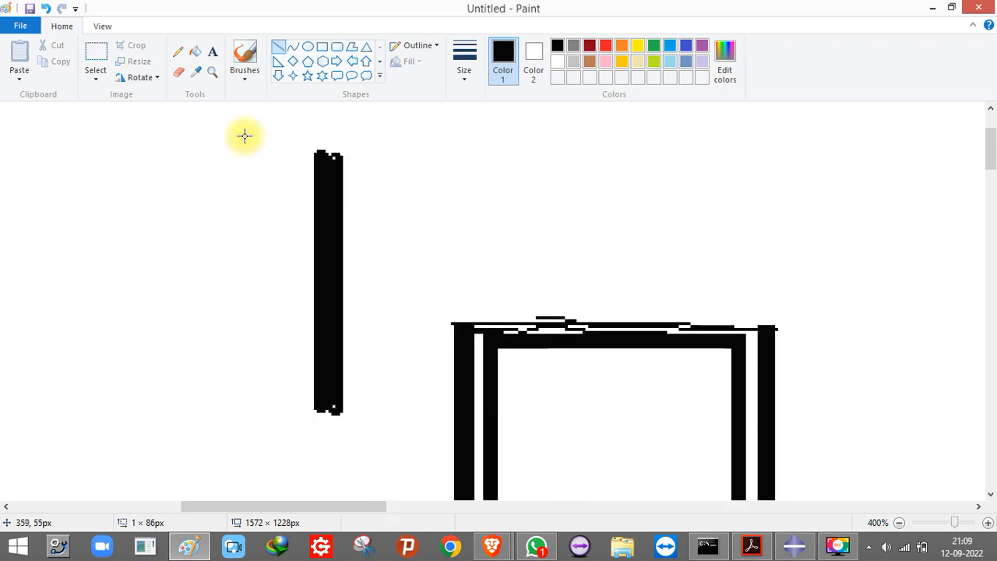
scroll(429, 133, "up", 1, "ctrl")
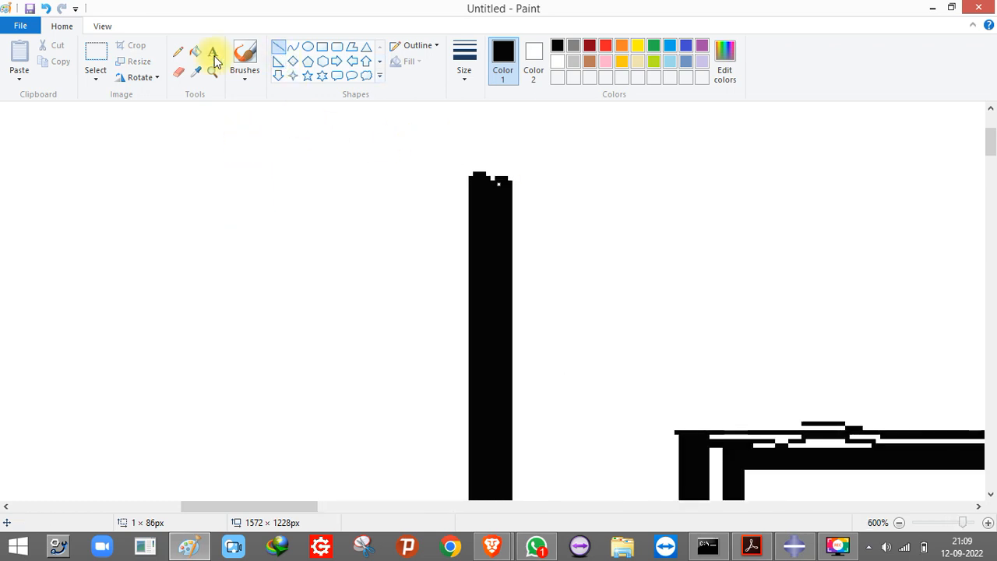
left_click(178, 51)
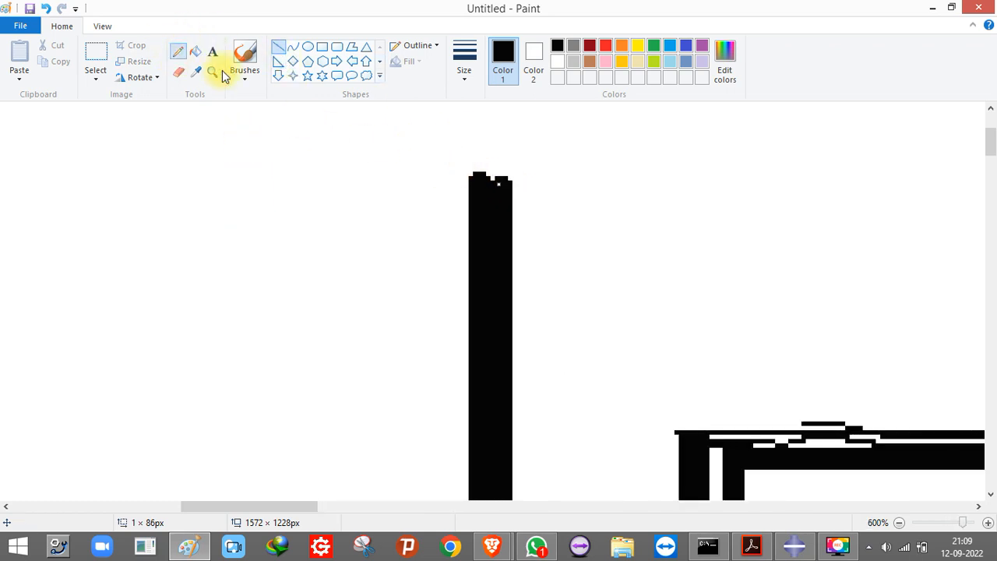
left_click_drag(453, 168, 604, 171)
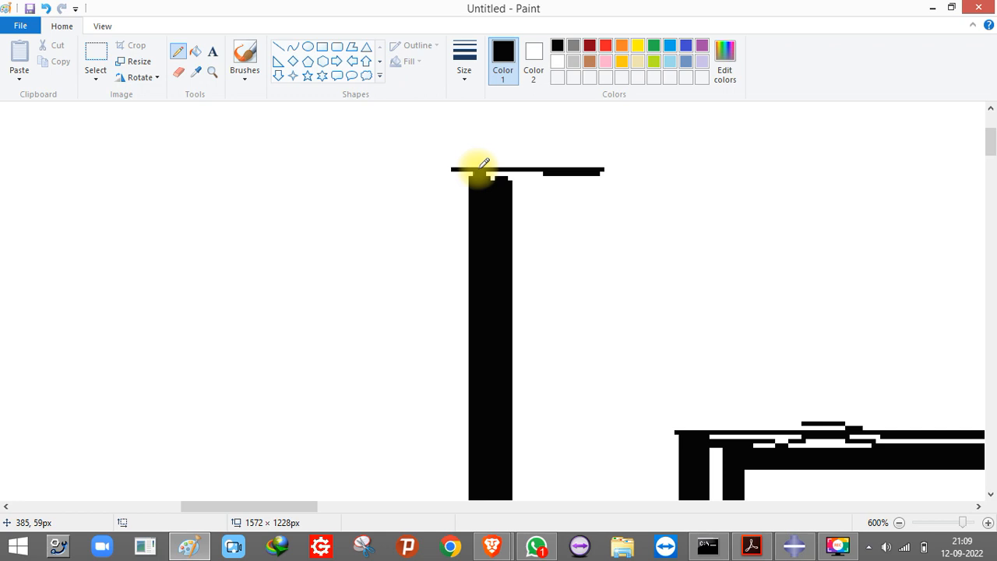
mouse_move(481, 167)
left_mouse_down()
mouse_move(483, 140)
mouse_move(468, 187)
mouse_move(502, 172)
left_mouse_up()
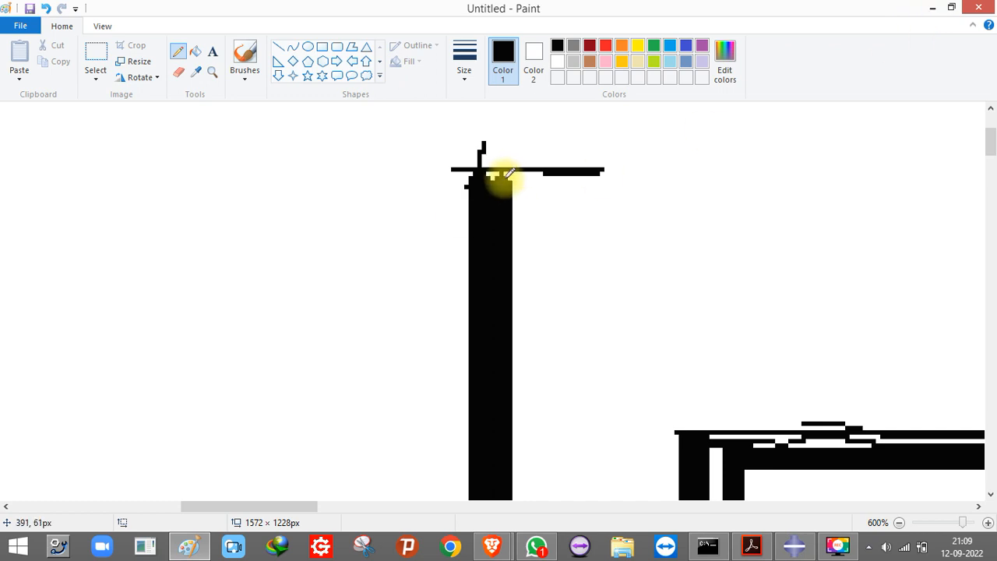
mouse_move(507, 170)
left_mouse_down()
mouse_move(517, 169)
mouse_move(456, 169)
mouse_move(532, 178)
mouse_move(502, 187)
mouse_move(508, 193)
left_mouse_up()
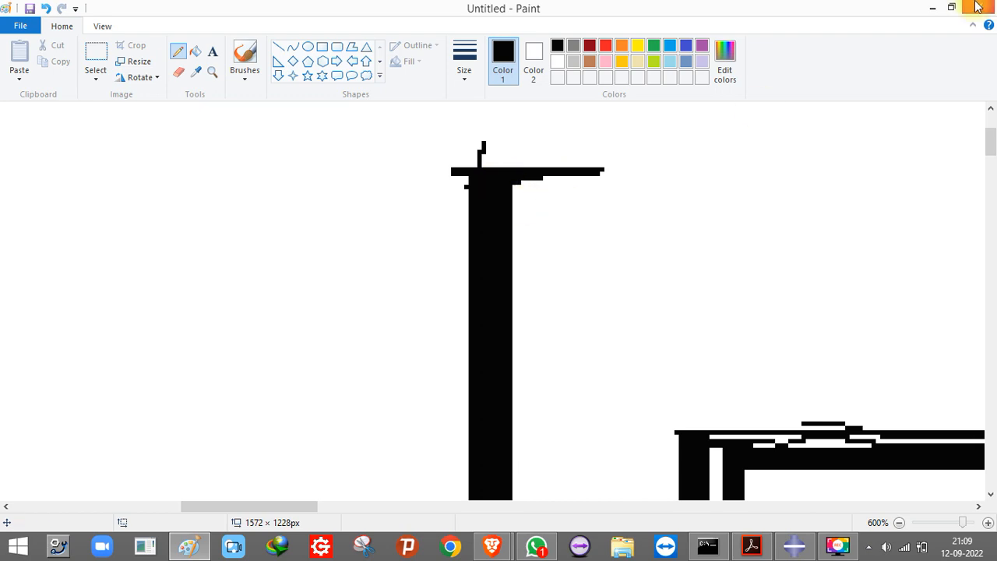
- Switch from Paint to Abaqus and set the solid extrusion depth of the CONC part to 1499
left_click(933, 8)
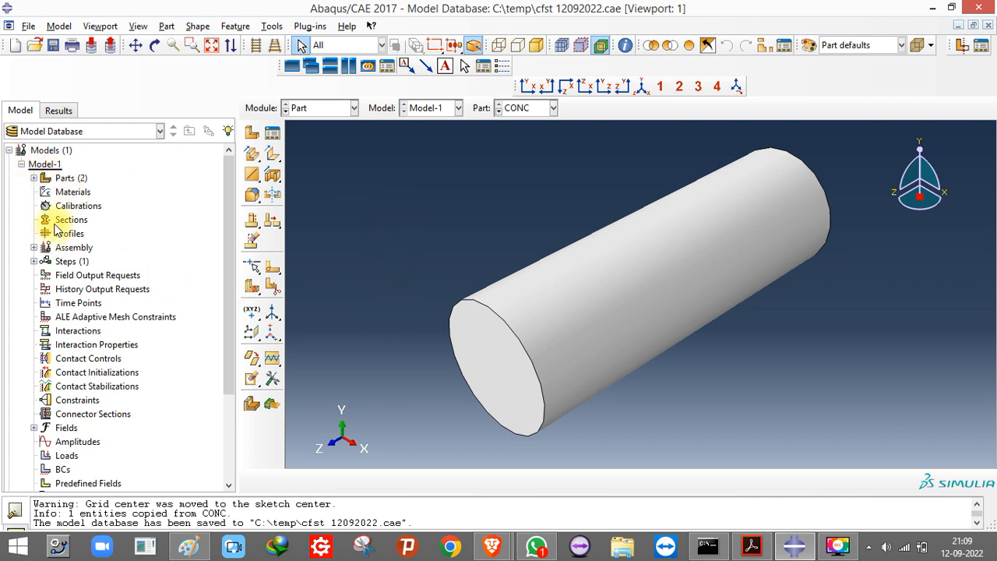
left_click(34, 178)
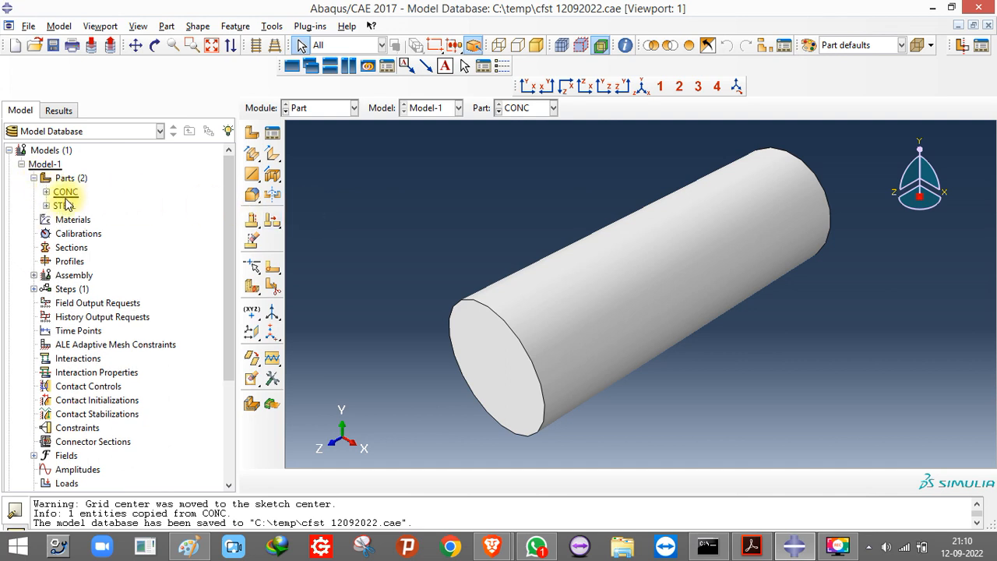
left_click(46, 193)
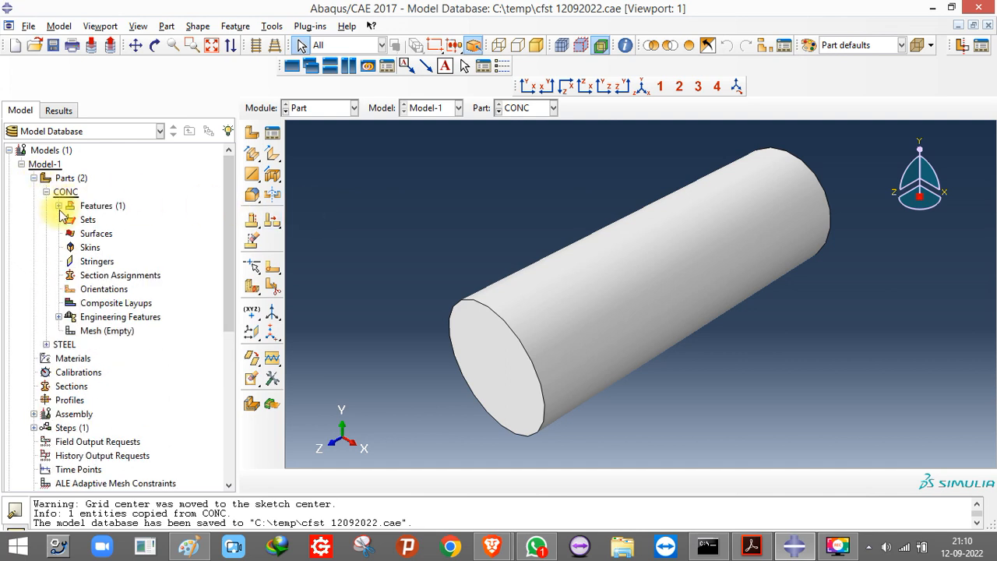
left_click(59, 205)
right_click(109, 221)
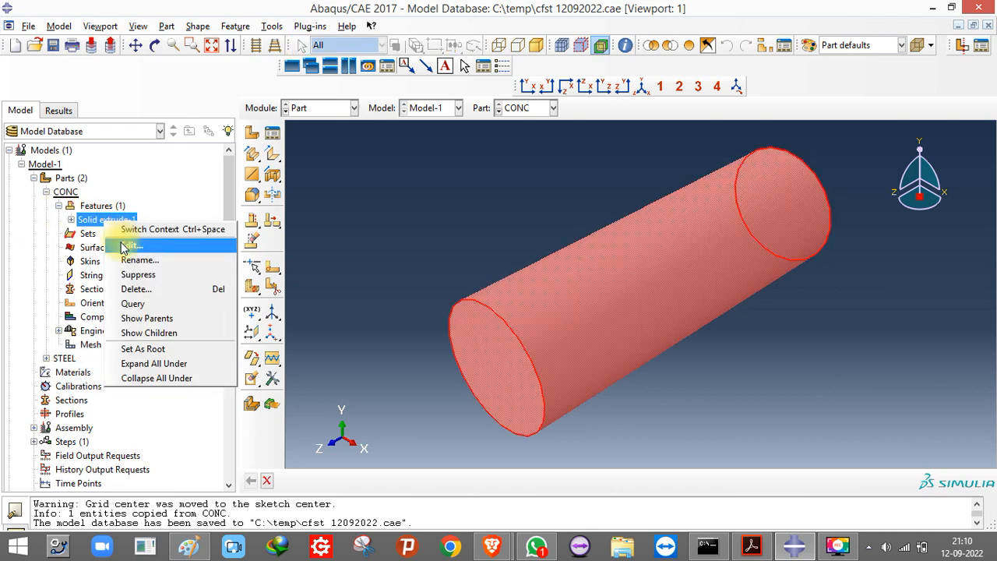
left_click(129, 246)
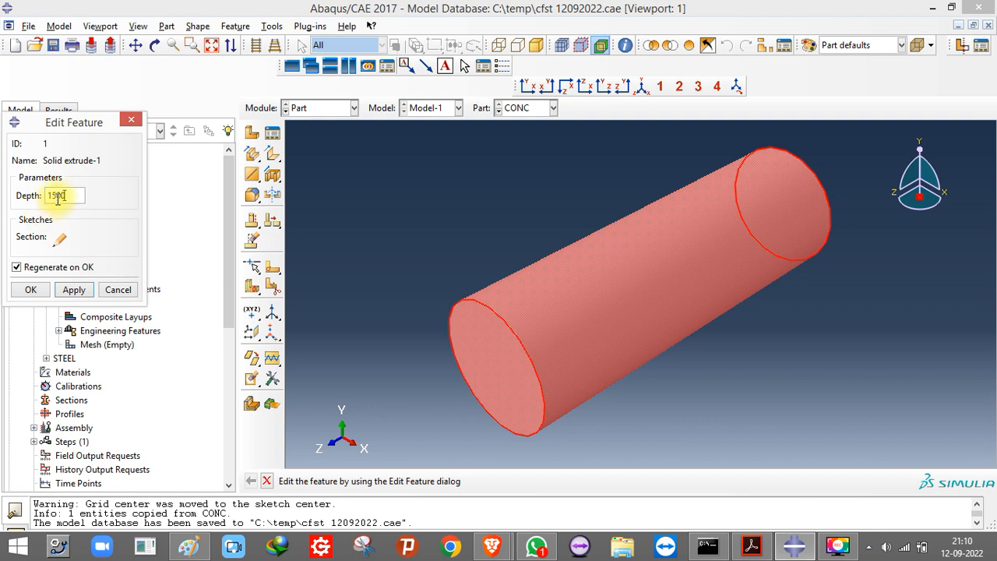
left_click_drag(68, 195, 19, 205)
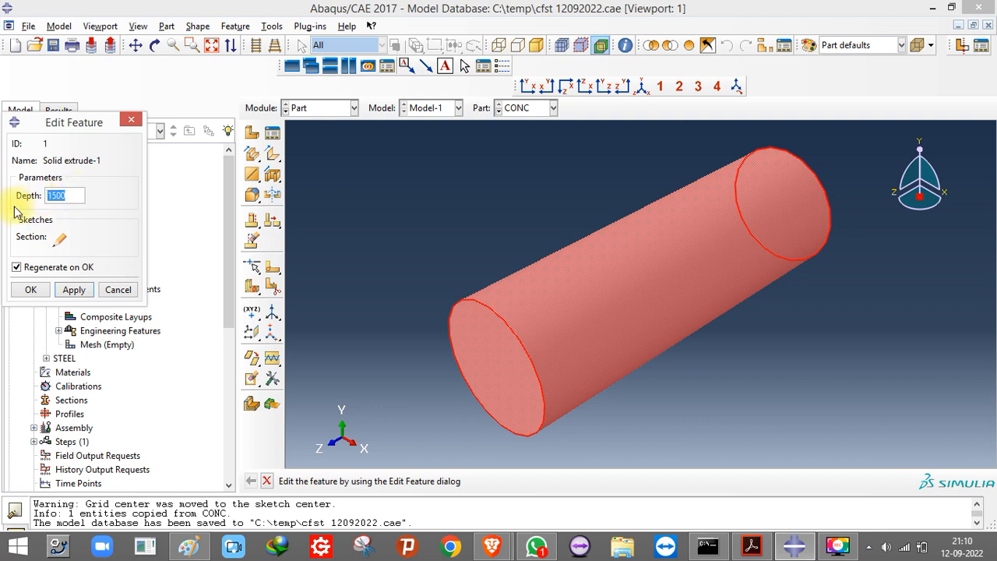
type("1499")
key("Return")
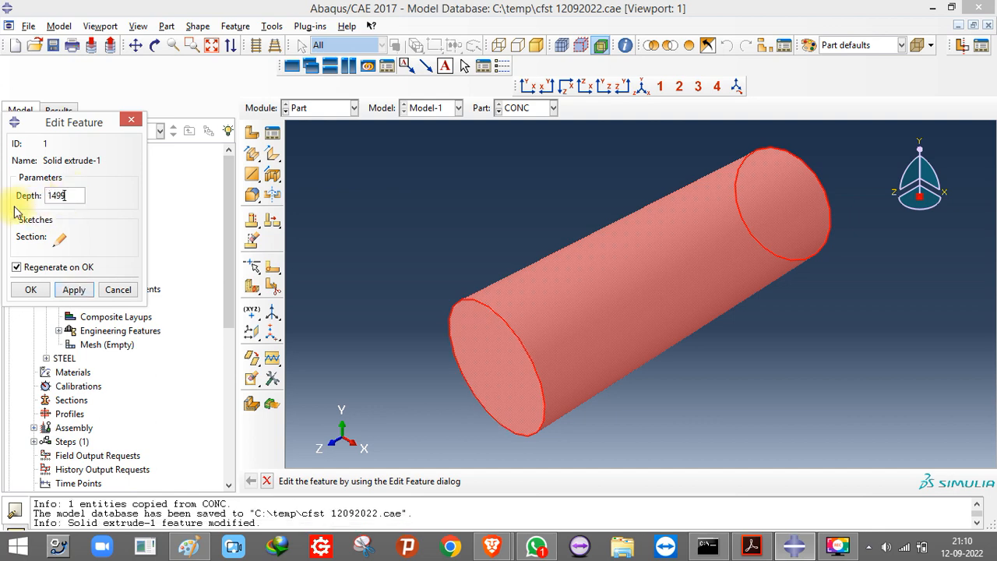
left_click(29, 289)
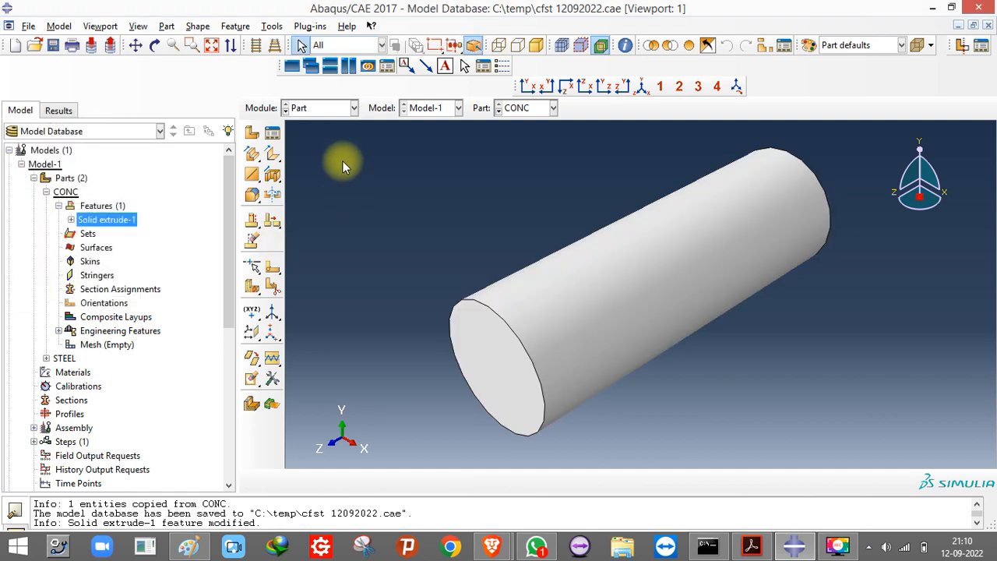
- Create dependent instances of the CONC and STEEL parts together in the Assembly module
left_click(331, 108)
left_click(312, 138)
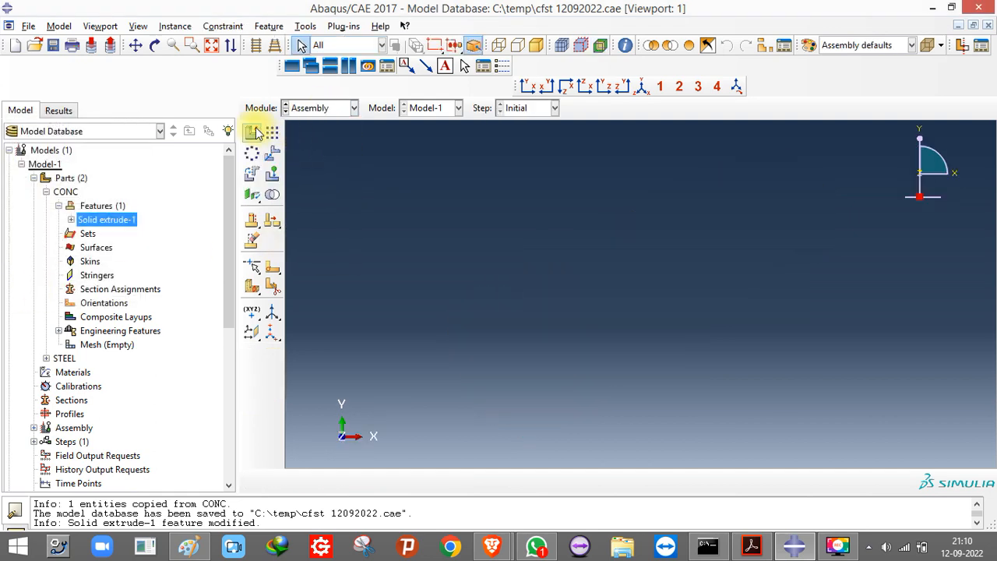
left_click(251, 134)
left_click_drag(295, 102, 295, 117)
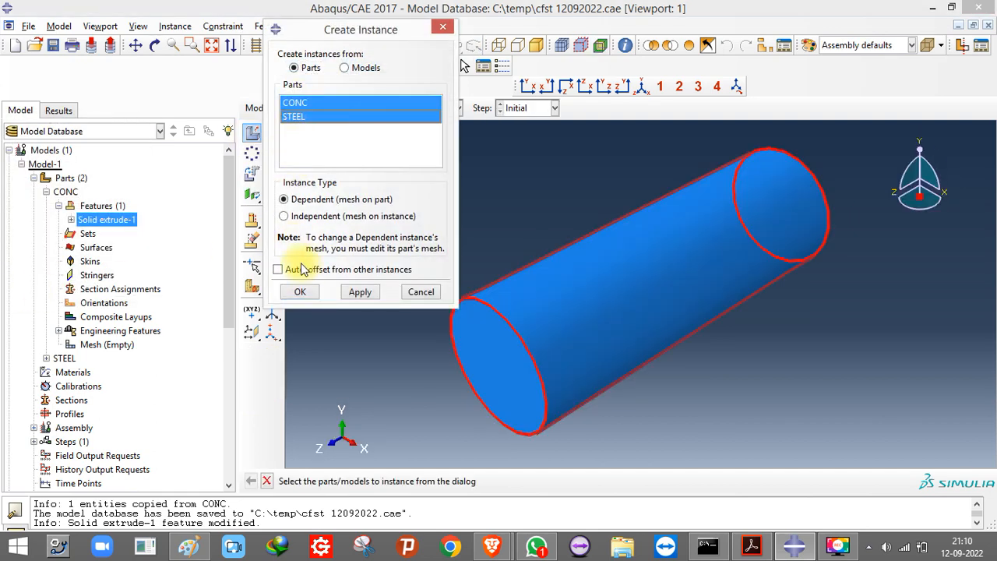
left_click(299, 292)
scroll(422, 301, "up", 8)
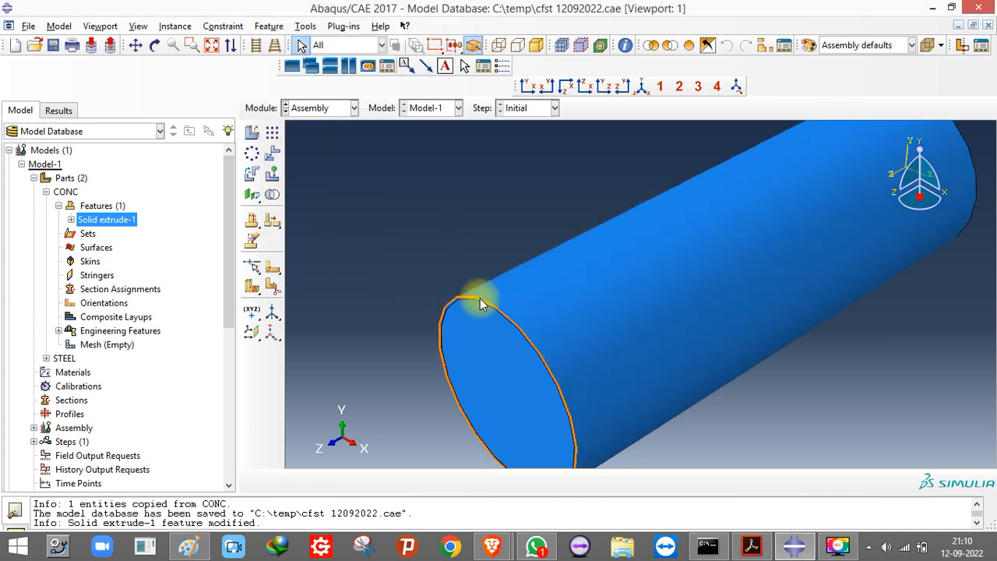
scroll(374, 294, "down", 8)
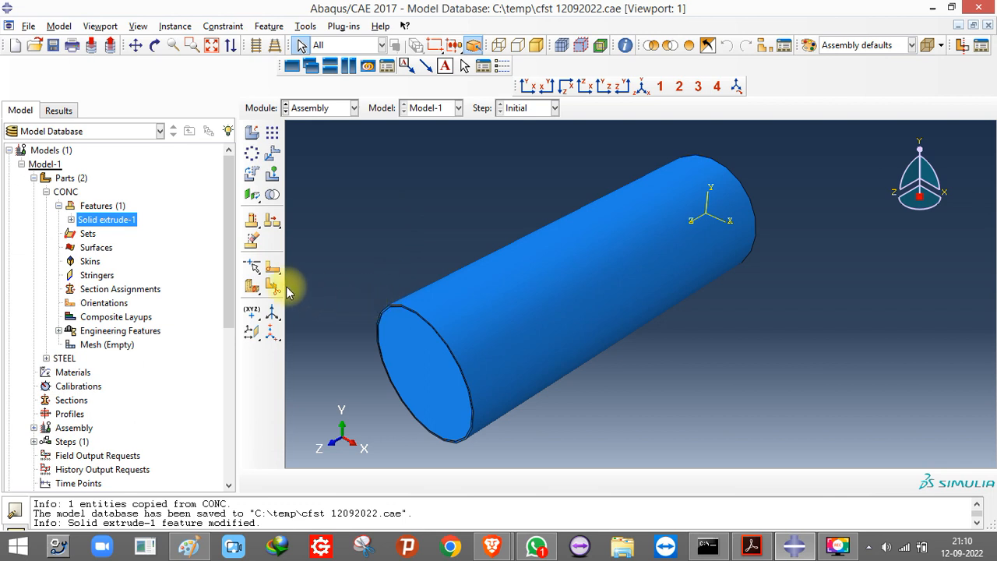
- Start a datum point midway between two points and hide the CONC-1 instance in the assembly display
left_click_drag(257, 318, 332, 320)
scroll(434, 368, "up", 2)
scroll(435, 368, "up", 1)
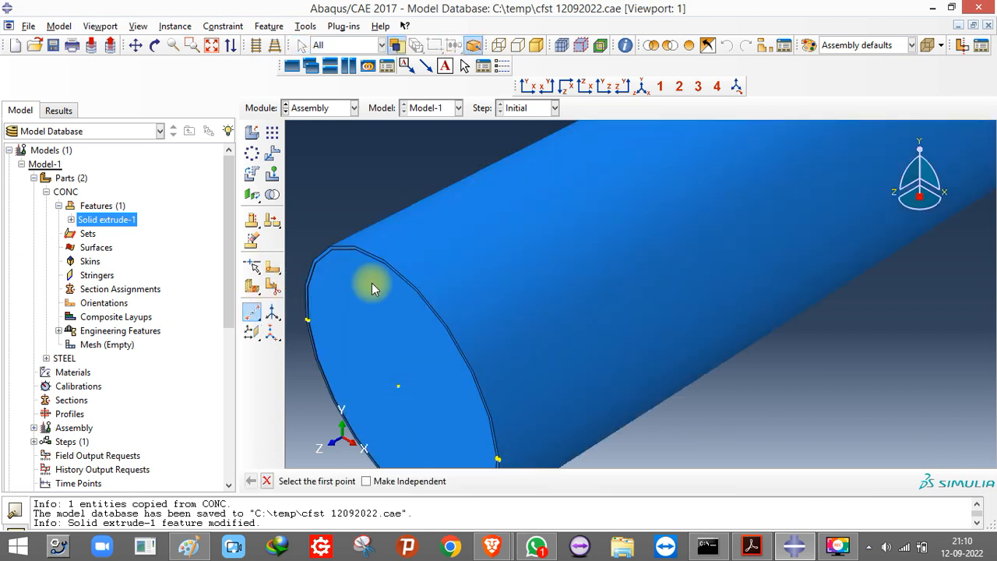
scroll(367, 278, "down", 4)
left_click(139, 26)
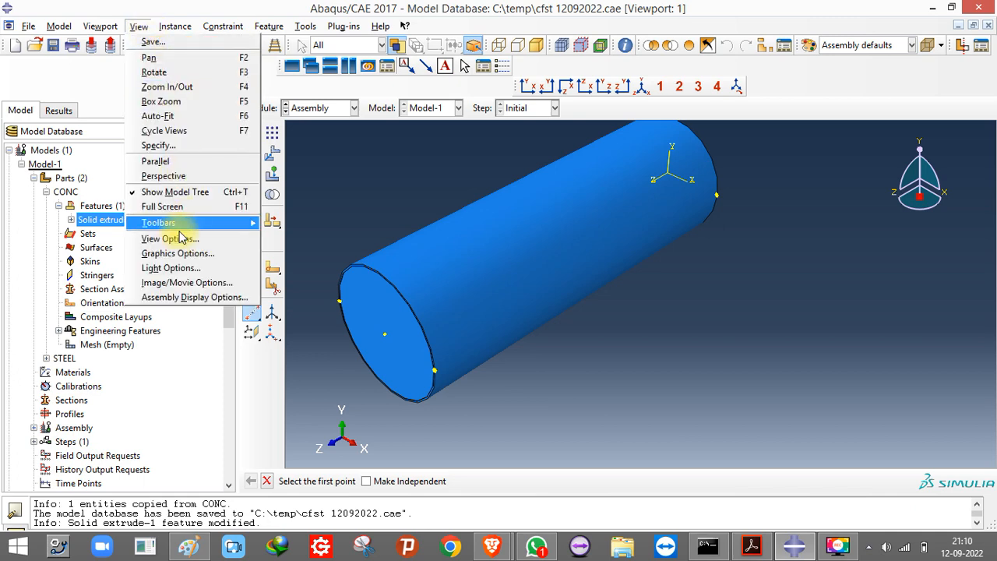
left_click(196, 297)
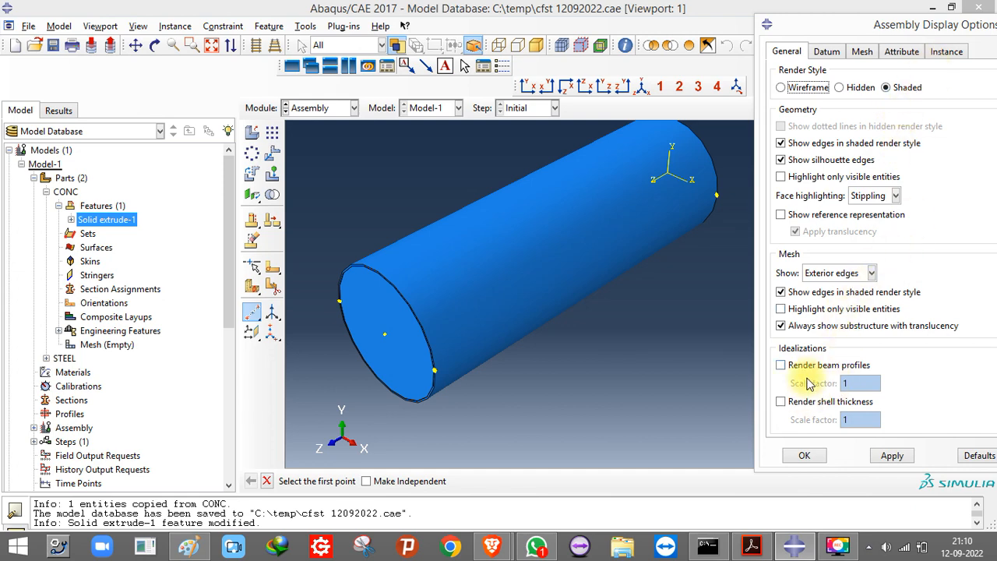
left_click(946, 52)
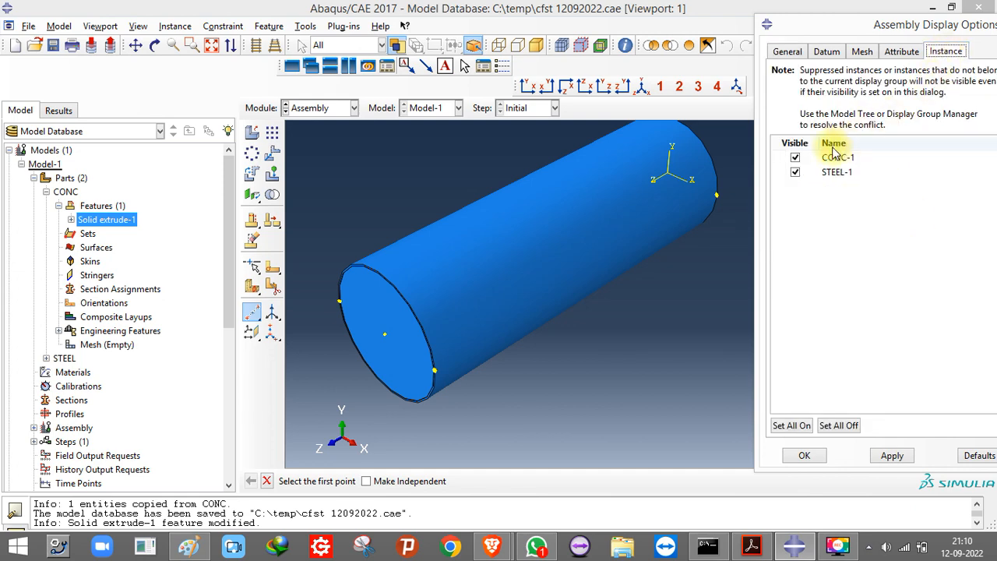
left_click(794, 157)
left_click(895, 457)
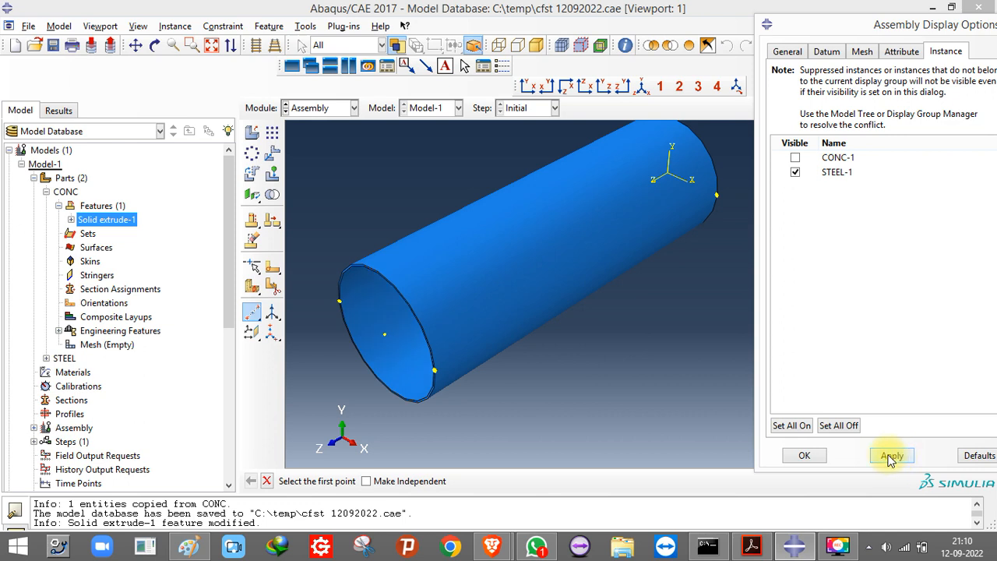
- Create a datum point midway between the centres of the steel tube's two end circles
left_click(386, 335)
scroll(701, 191, "down", 3)
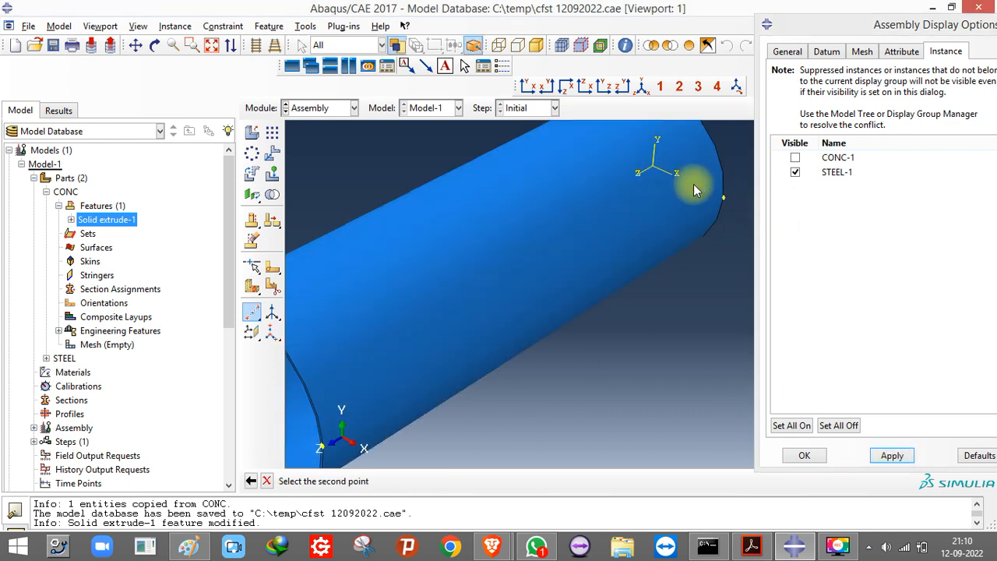
scroll(661, 172, "down", 3)
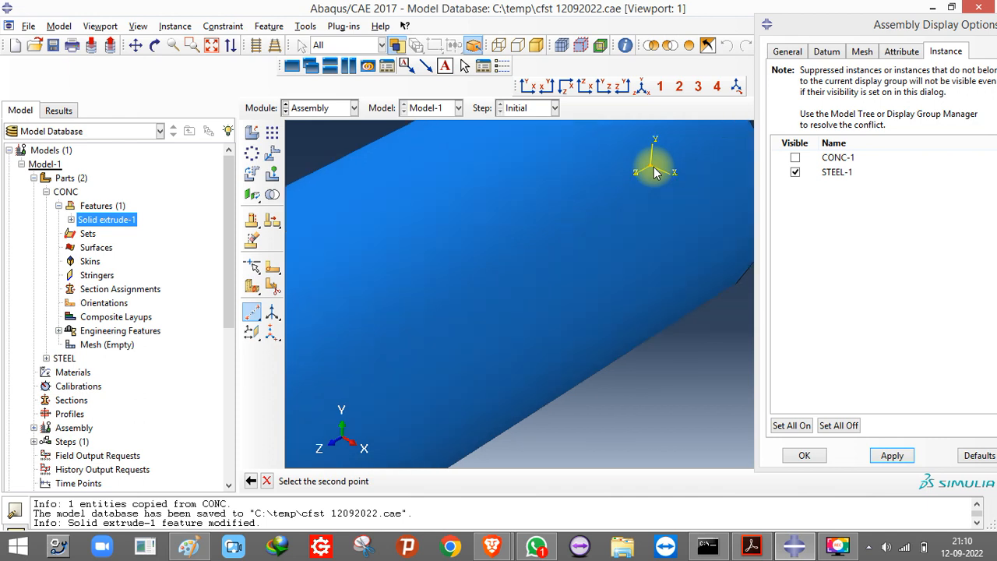
left_click(652, 172)
scroll(658, 202, "up", 5)
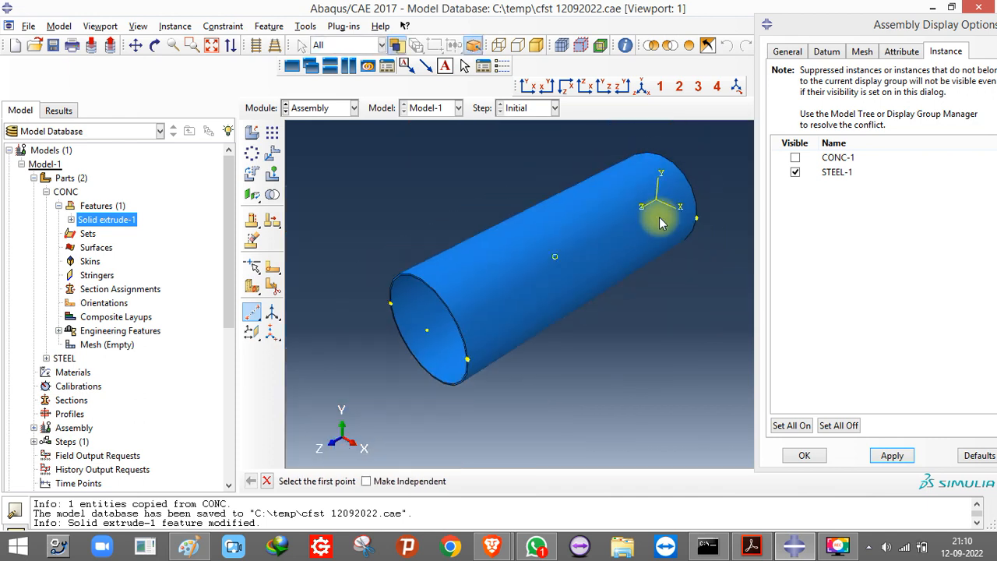
scroll(658, 222, "down", 1)
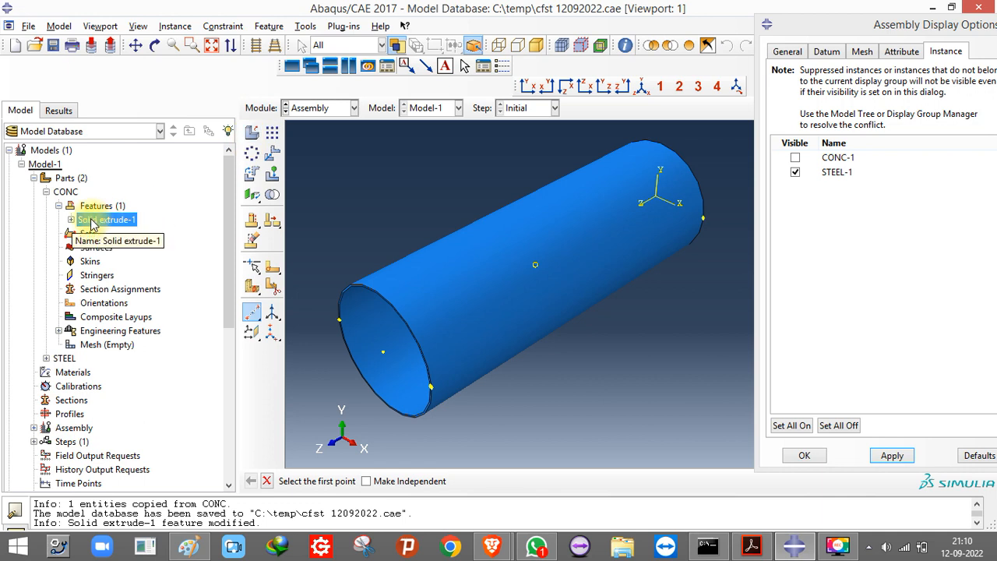
- Display only the CONC-1 instance in place of STEEL-1 and turn off the datum coordinate systems
left_click(795, 172)
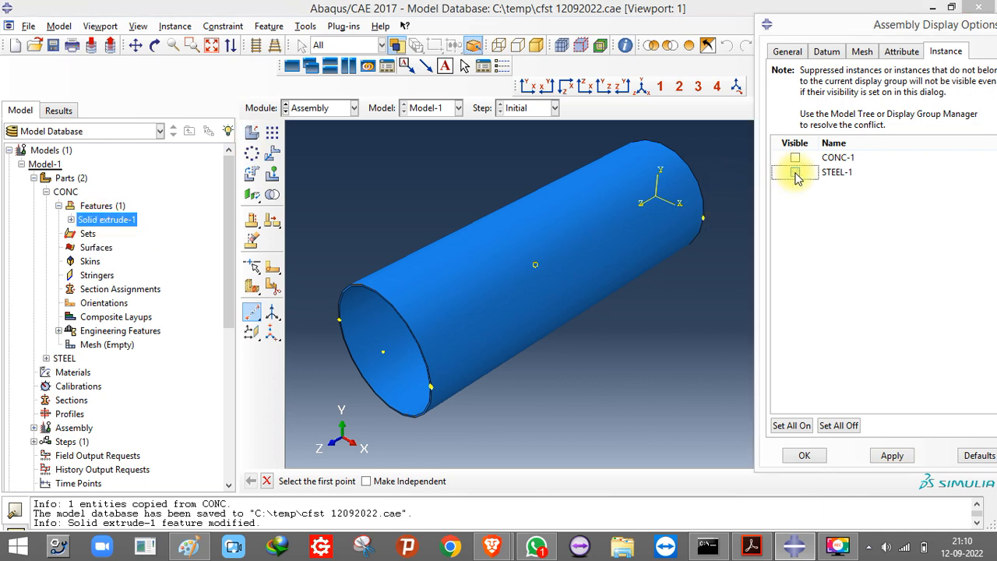
left_click(795, 158)
left_click(892, 455)
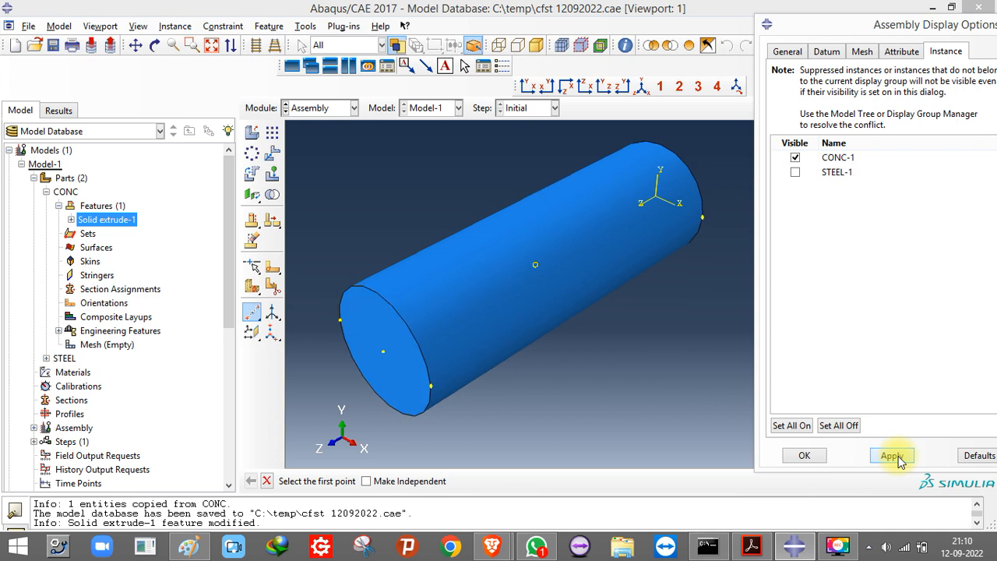
left_click(825, 52)
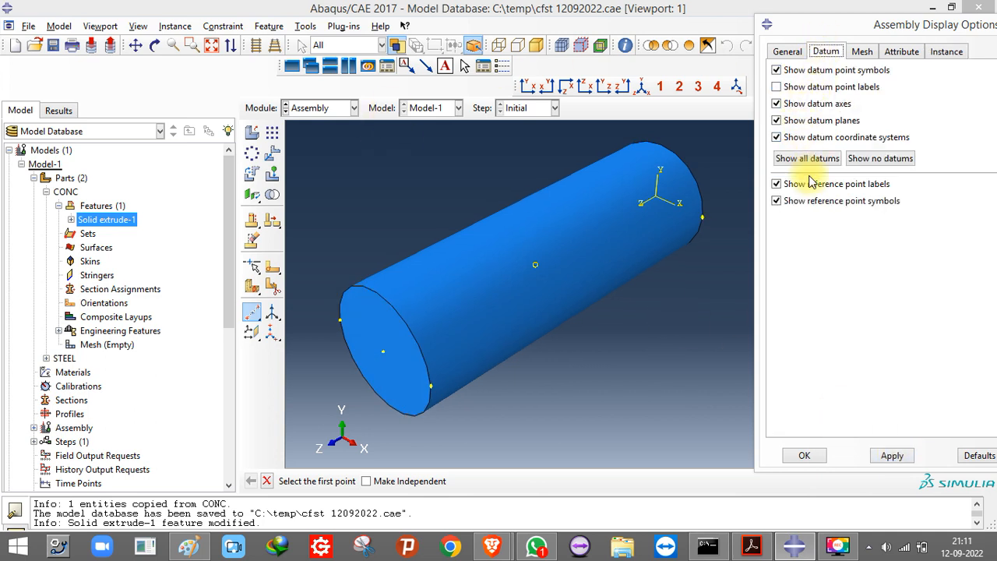
left_click(790, 137)
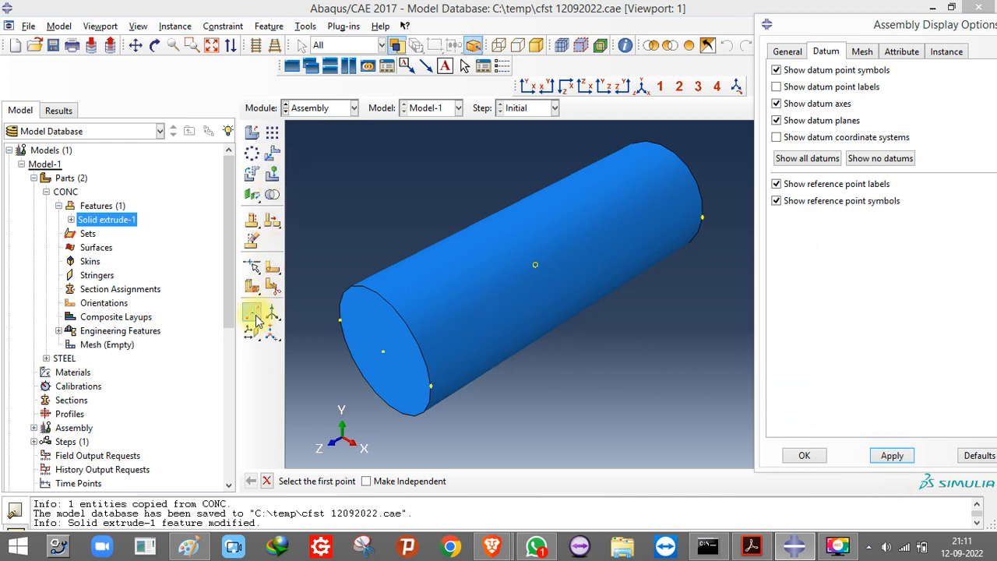
- Create a datum point midway between the centres of the concrete core's two end faces
left_click(384, 359)
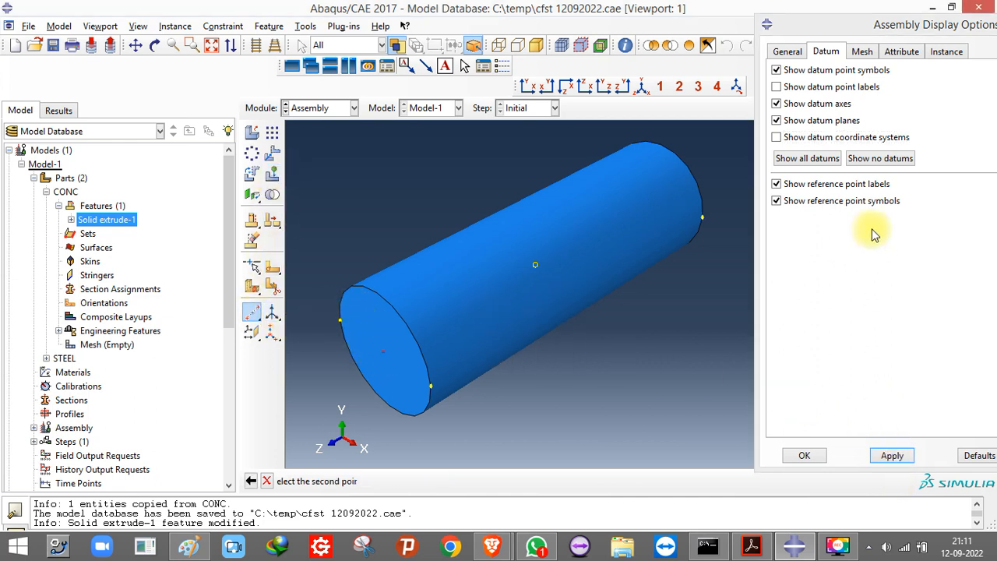
scroll(660, 201, "up", 2)
scroll(666, 187, "up", 2)
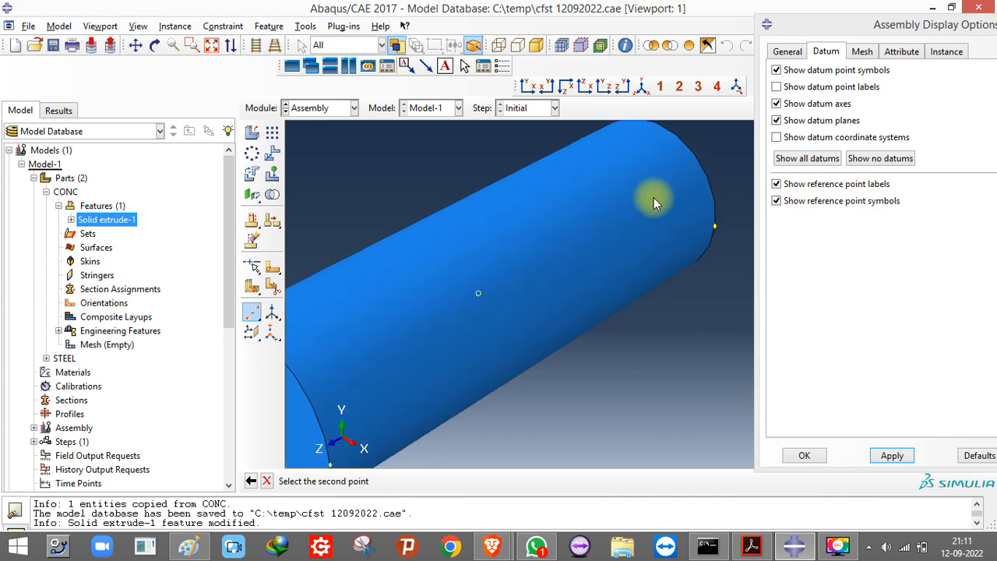
left_click(647, 194)
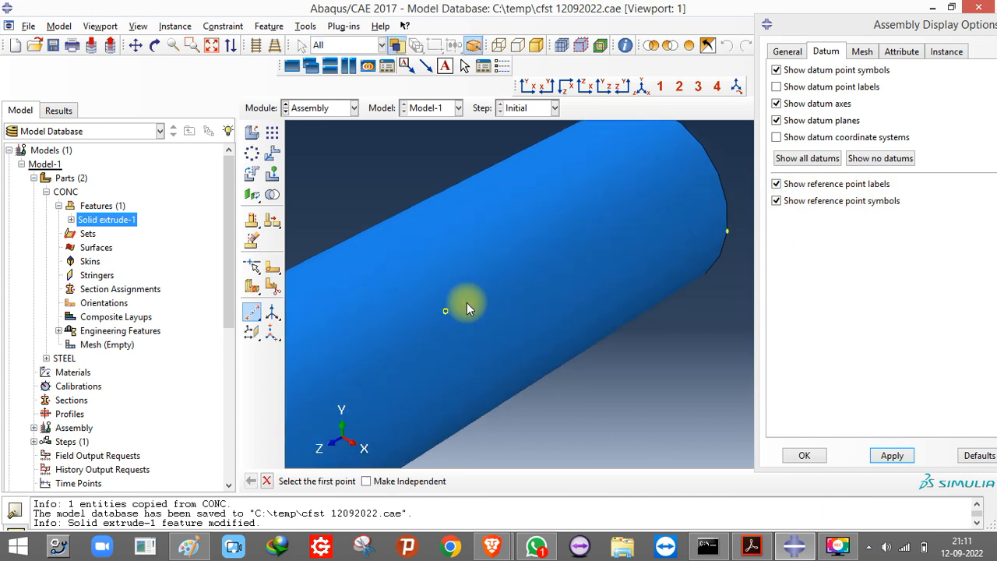
- Examine the offset between the midpoint datum points of the steel tube and the concrete core
scroll(466, 304, "up", 3)
scroll(401, 325, "up", 2)
scroll(402, 323, "up", 2)
scroll(455, 296, "up", 2)
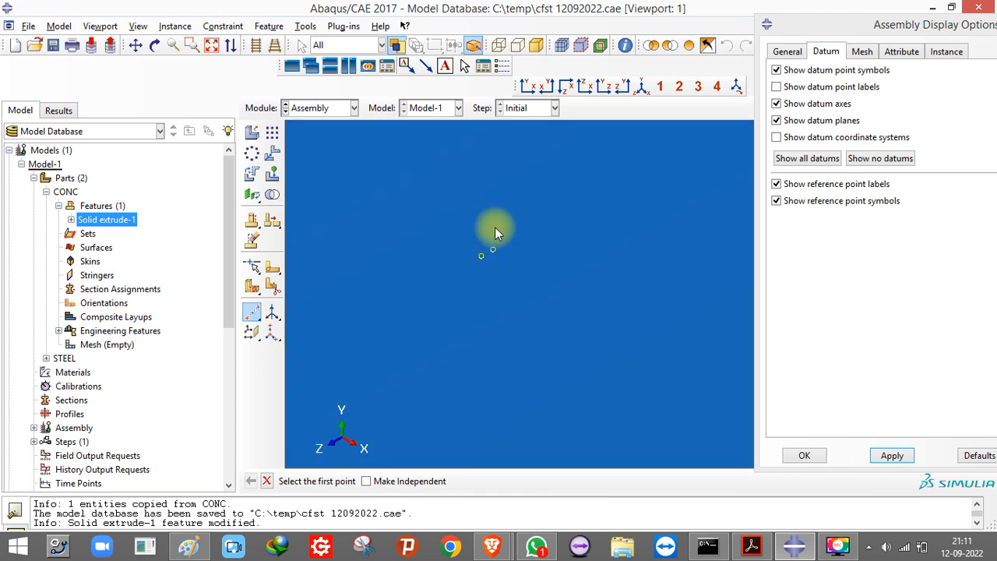
scroll(494, 227, "down", 5)
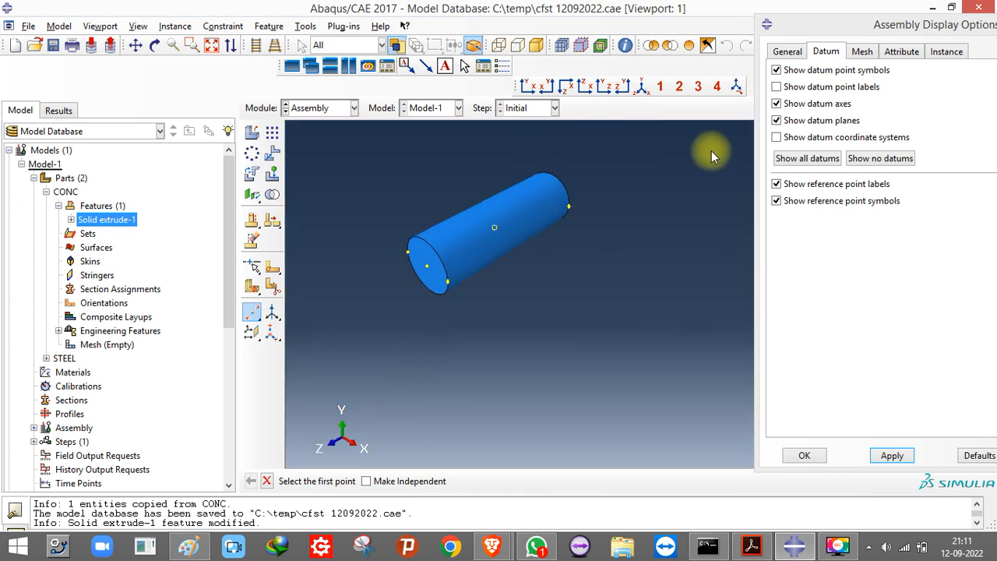
scroll(493, 217, "up", 5)
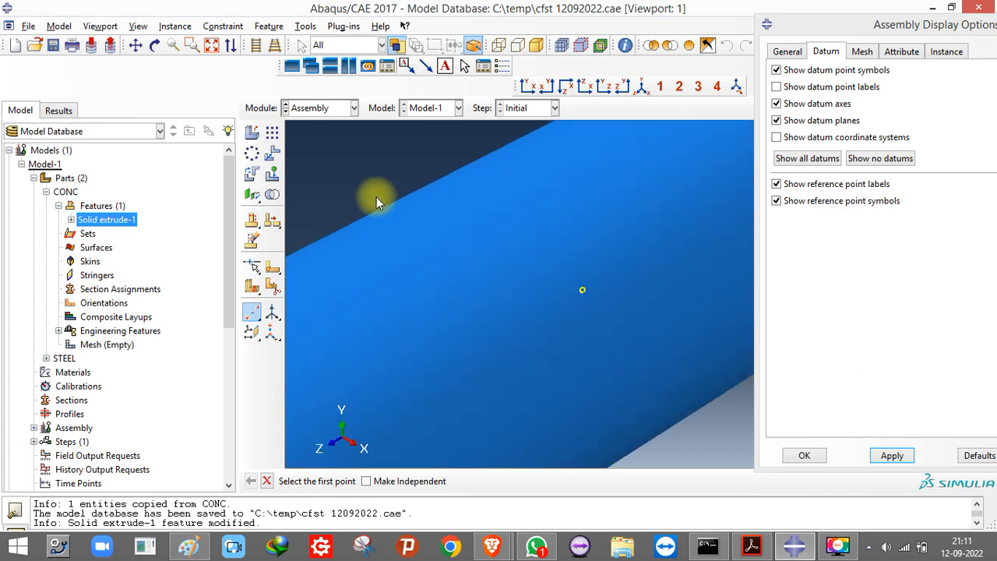
scroll(376, 196, "down", 2)
scroll(327, 182, "up", 3)
scroll(316, 176, "down", 3)
scroll(295, 166, "up", 2)
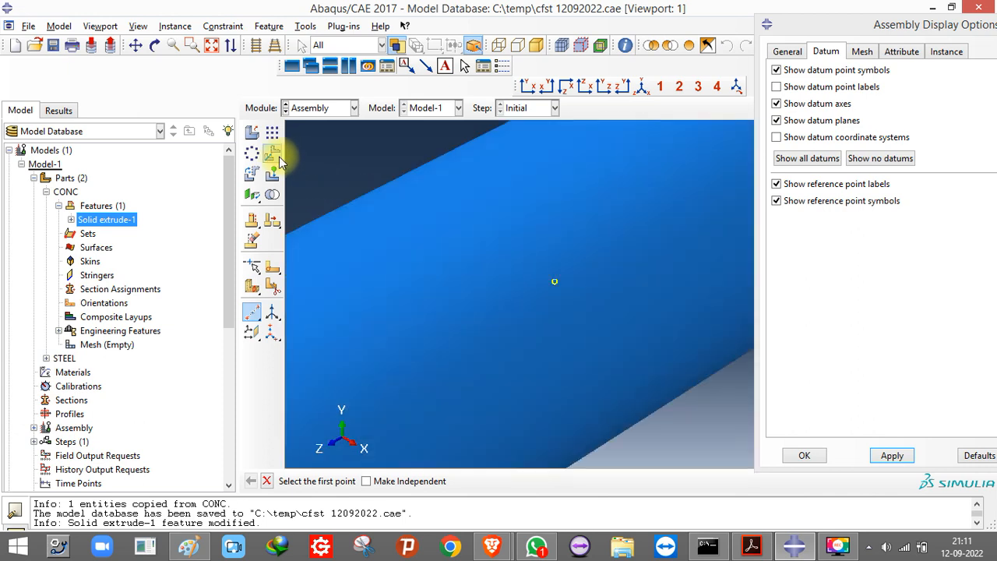
- Translate the CONC-1 instance from the concrete core's midpoint datum point to the steel tube's midpoint datum point
left_click(276, 157)
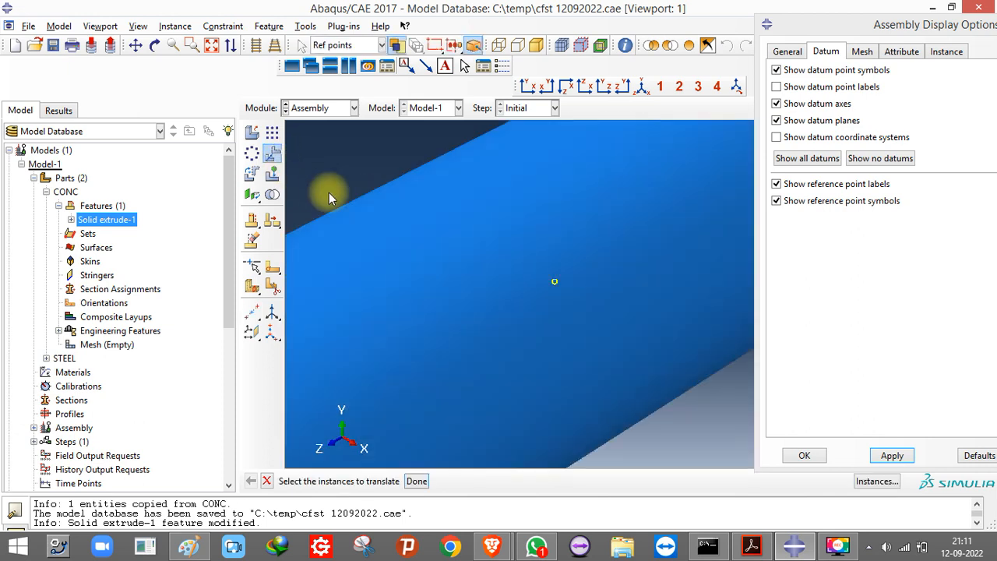
left_click(457, 274)
scroll(556, 271, "up", 3)
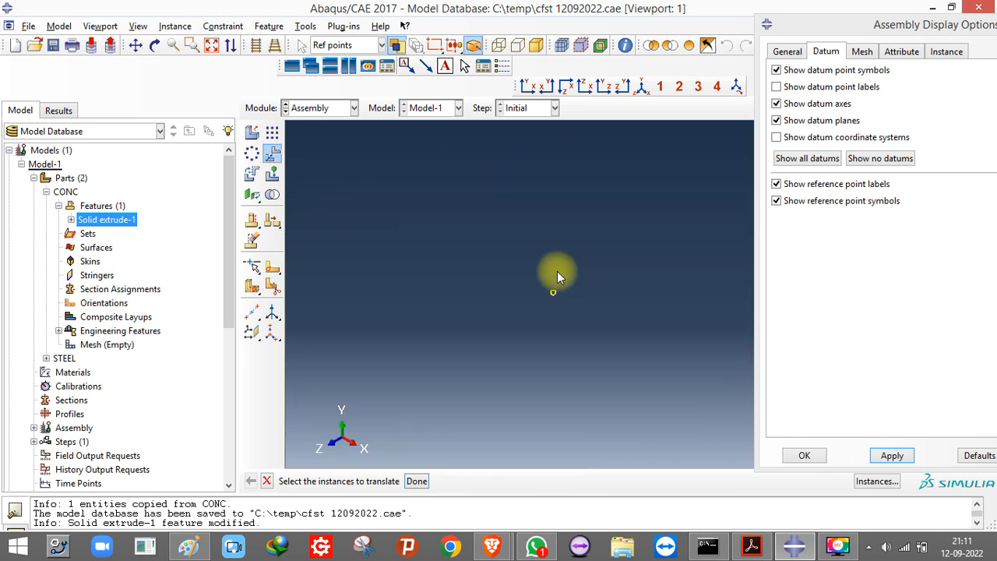
scroll(552, 325, "up", 9)
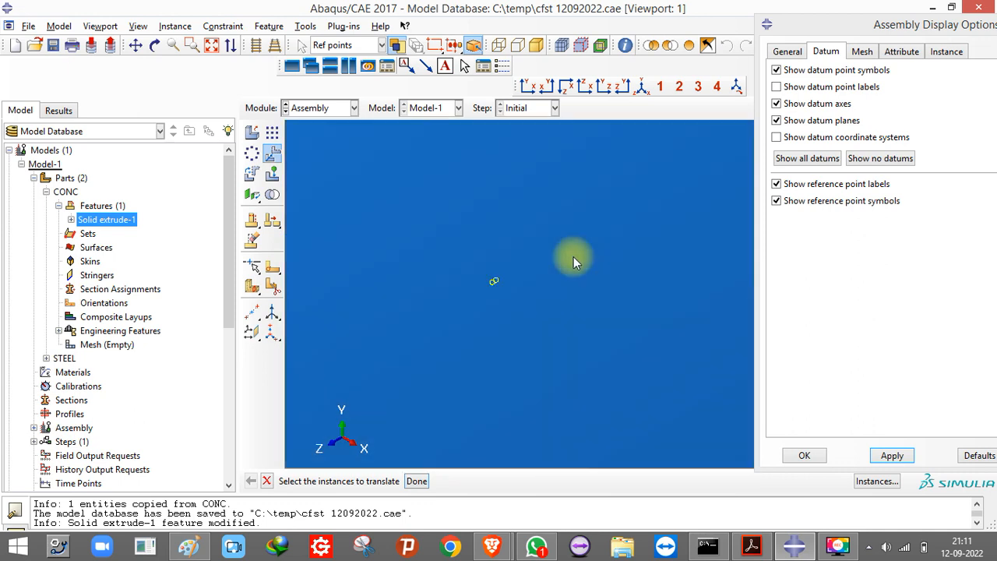
scroll(67, 356, "down", 3)
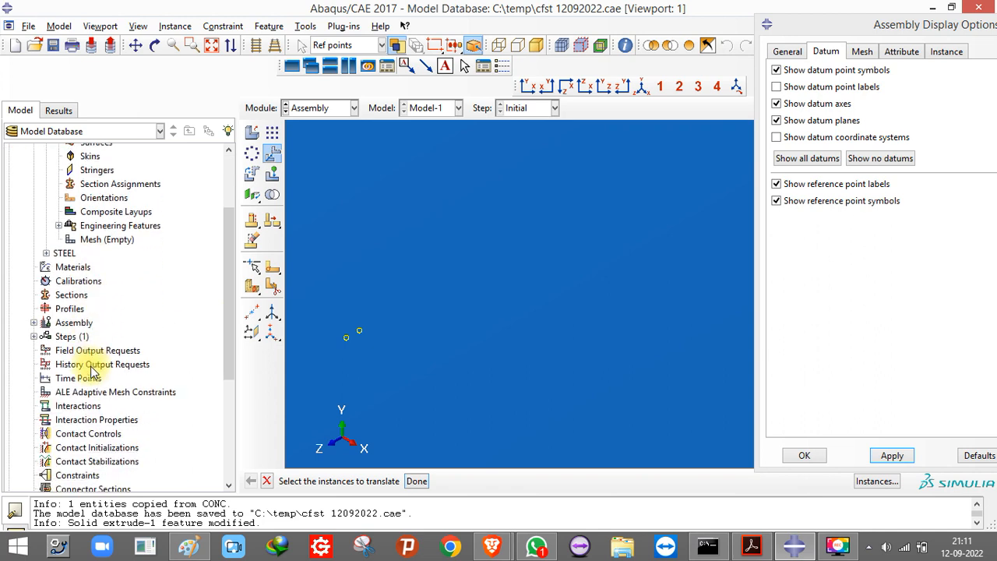
left_click(33, 317)
left_click(46, 331)
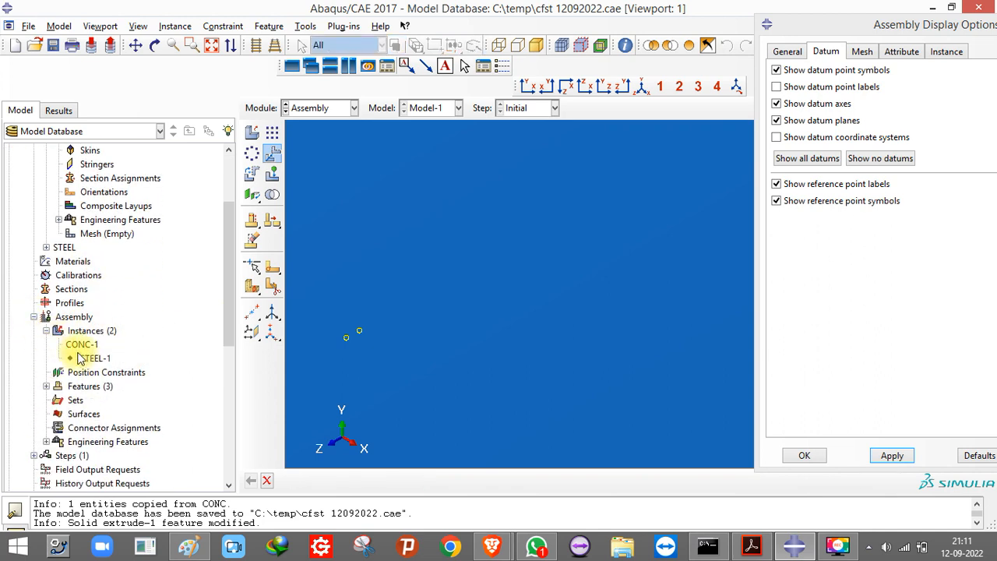
left_click(46, 386)
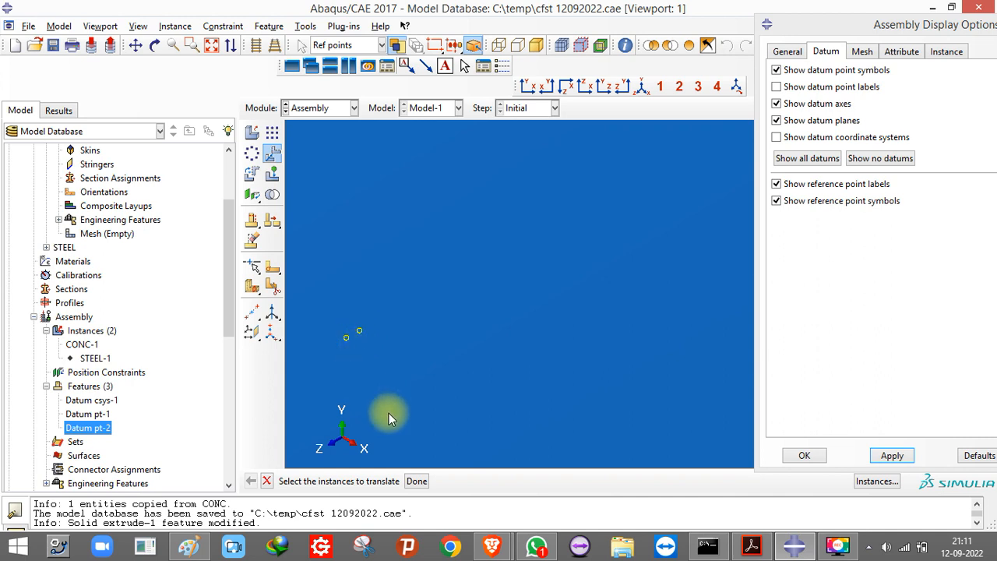
left_click_drag(475, 368, 554, 475)
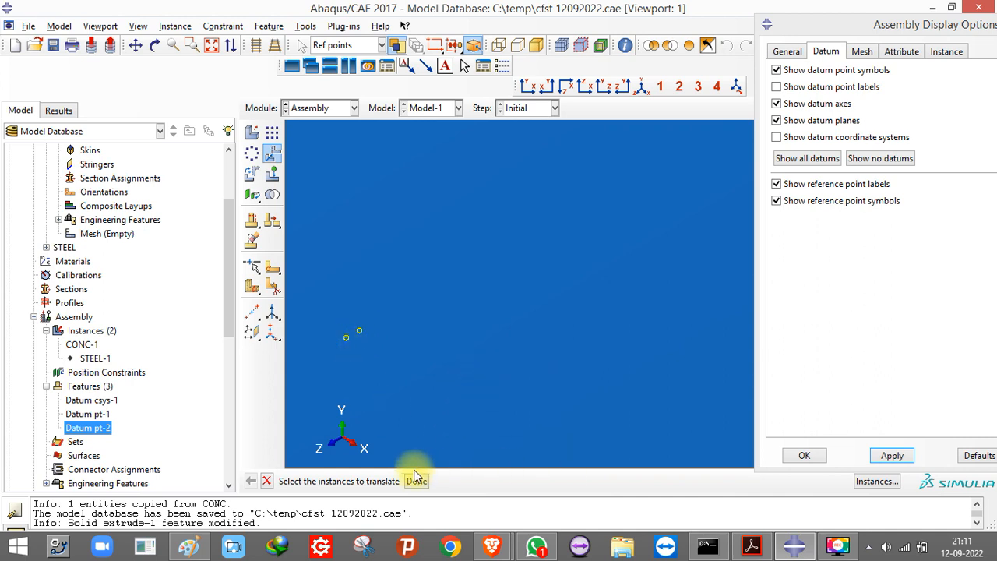
left_click(415, 480)
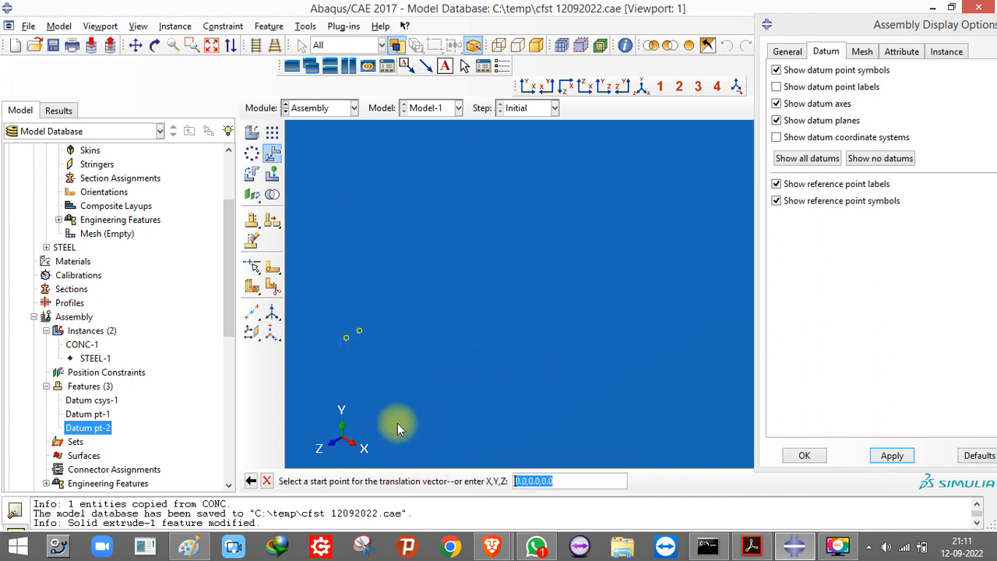
left_click(358, 332)
left_click(347, 338)
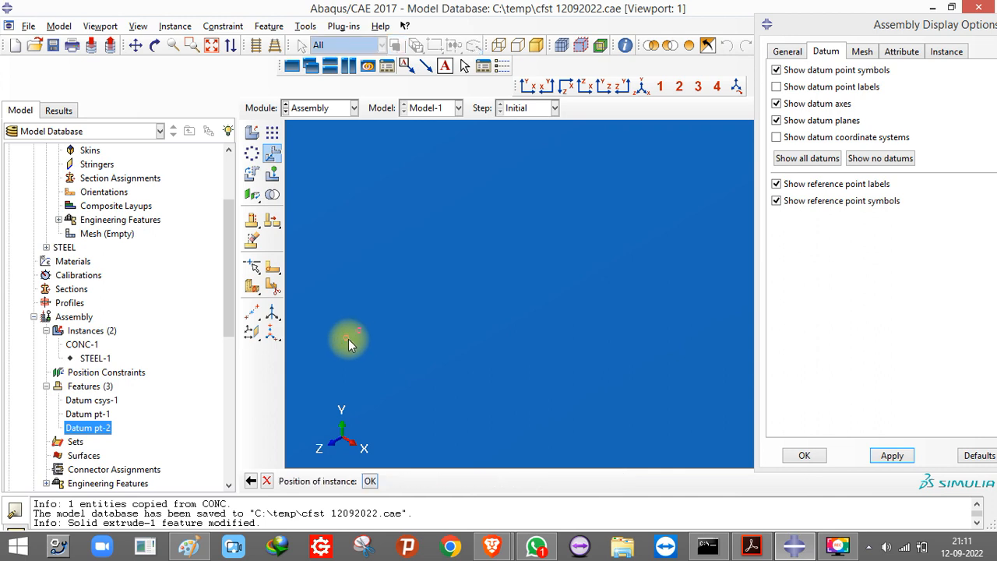
- Make the STEEL-1 instance visible together with CONC-1
left_click(946, 51)
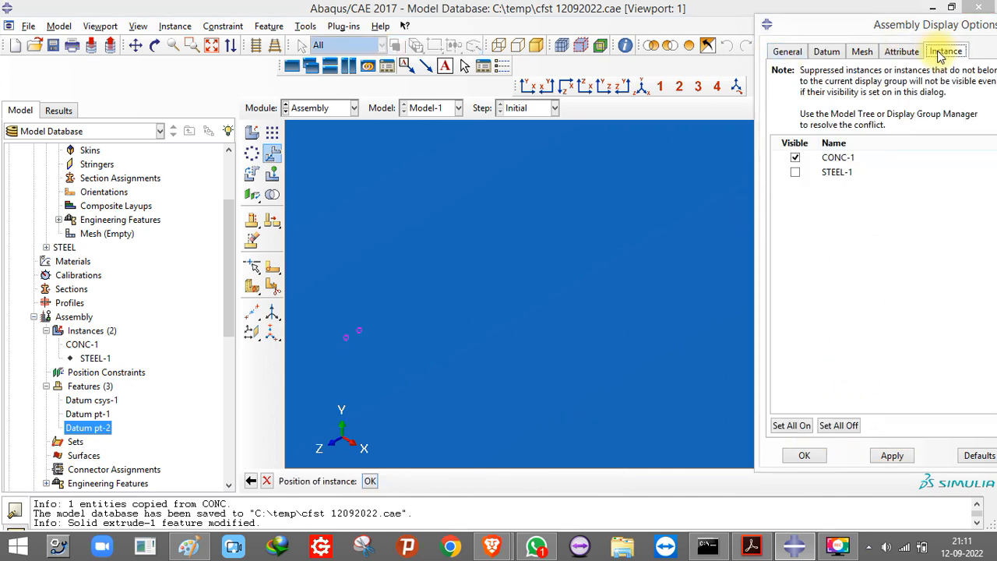
left_click(794, 173)
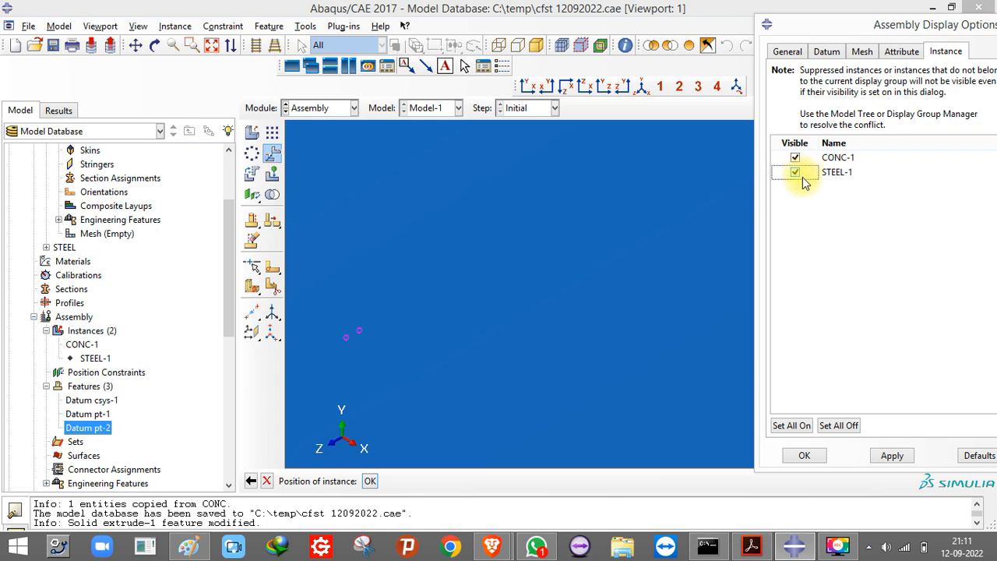
left_click(892, 456)
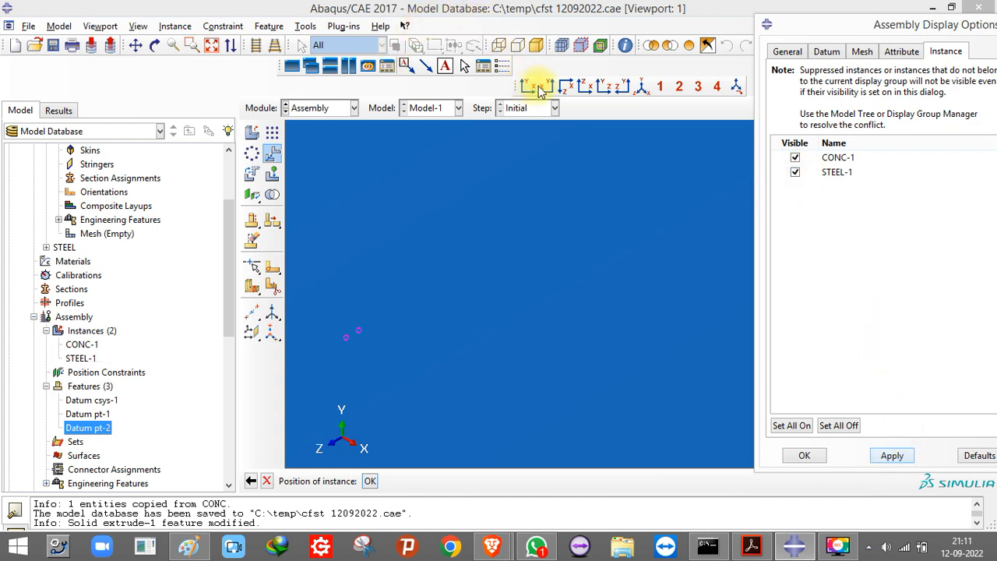
- Check the previewed core position against the tube's upper end in the X-Z view and accept the translation
left_click(572, 84)
left_click(605, 85)
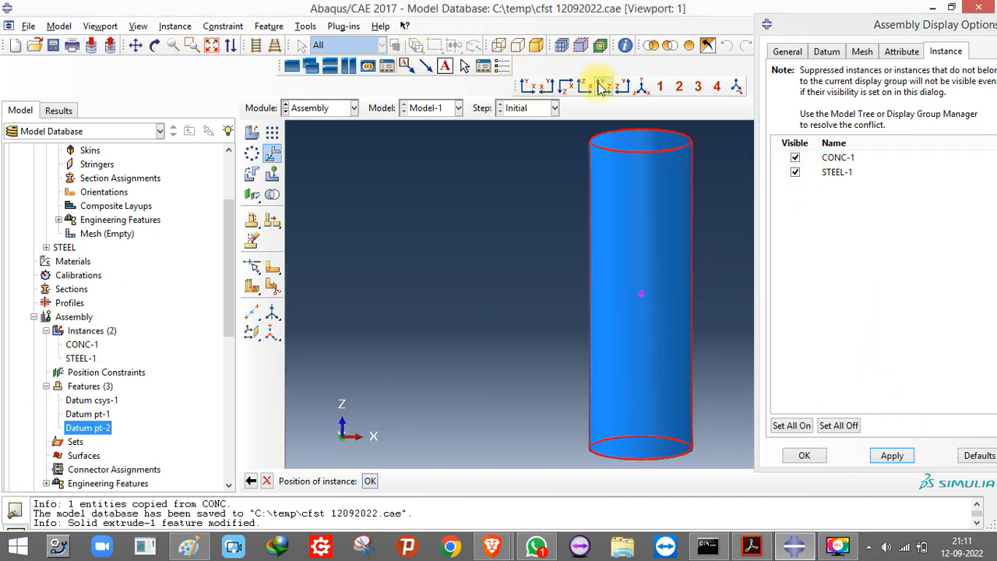
left_click(255, 46)
scroll(632, 126, "down", 4)
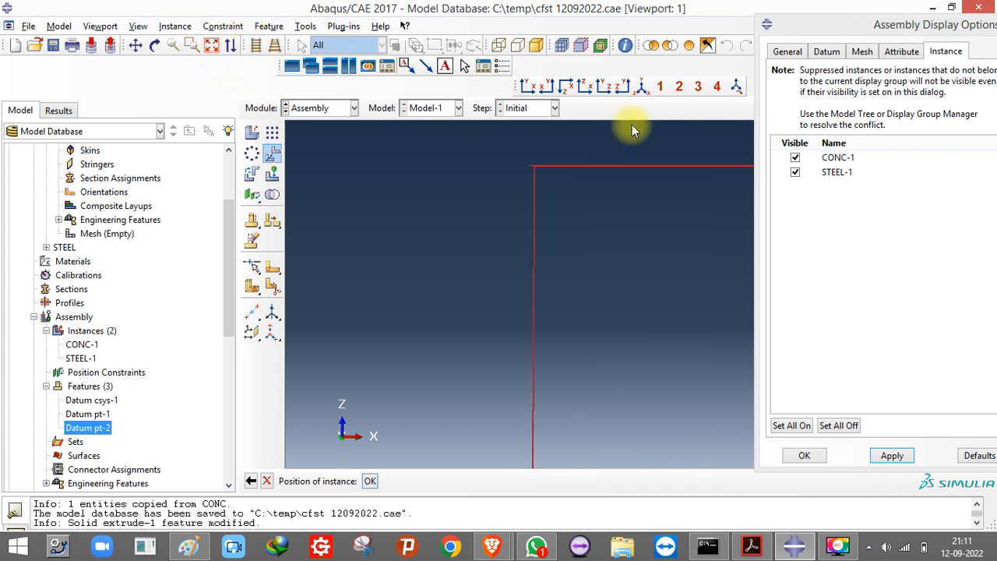
scroll(632, 125, "down", 5)
scroll(381, 202, "down", 5)
scroll(424, 245, "down", 6)
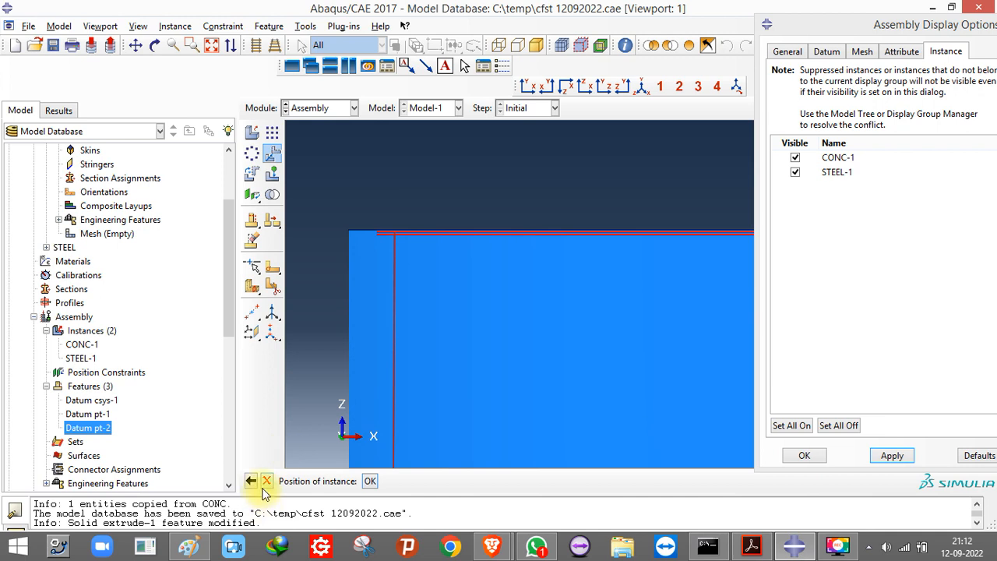
left_click(371, 481)
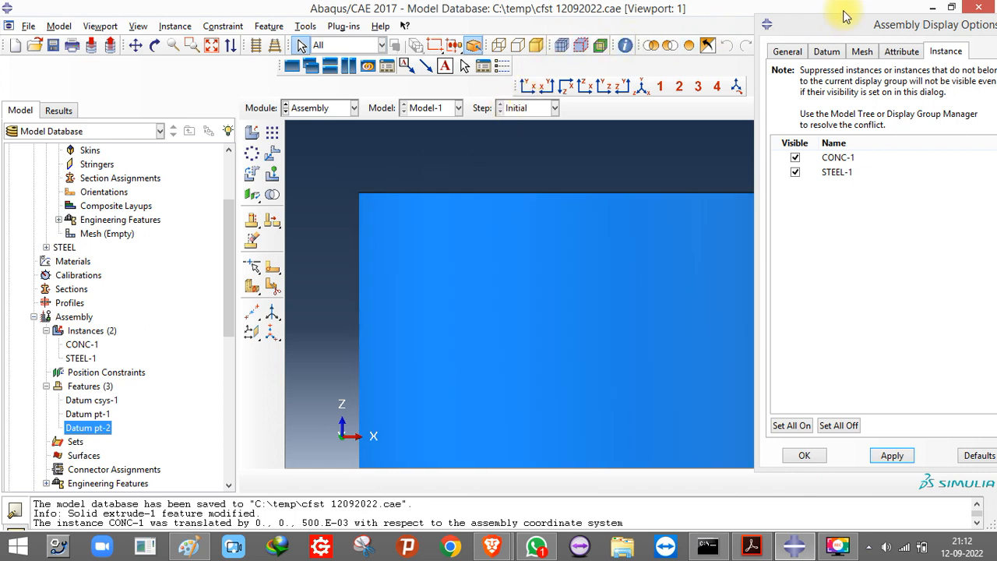
- Turn on translucency and examine the gap between the concrete core's and steel tube's upper ends
left_click_drag(813, 24, 921, 72)
left_click(926, 47)
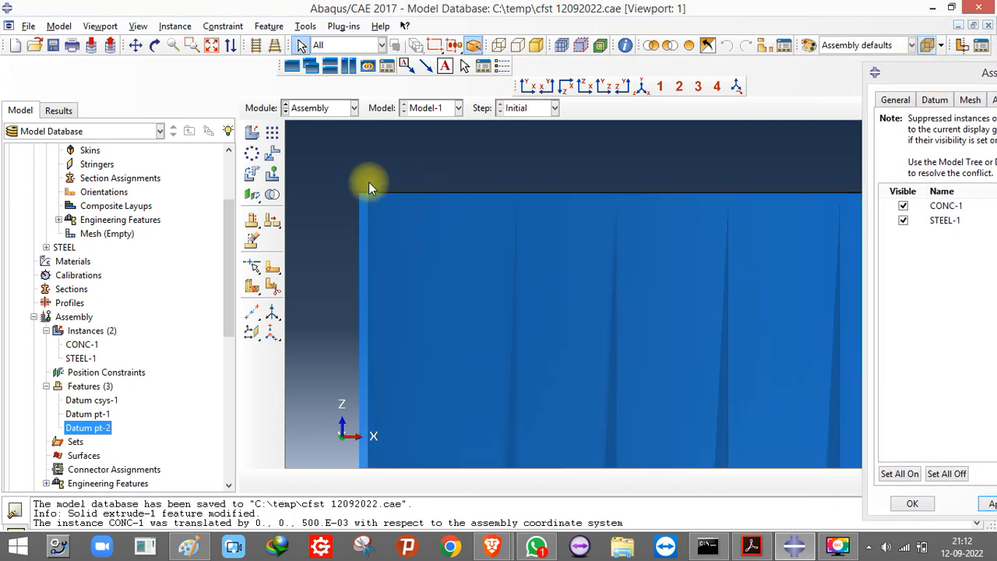
scroll(369, 181, "down", 3)
scroll(366, 210, "down", 4)
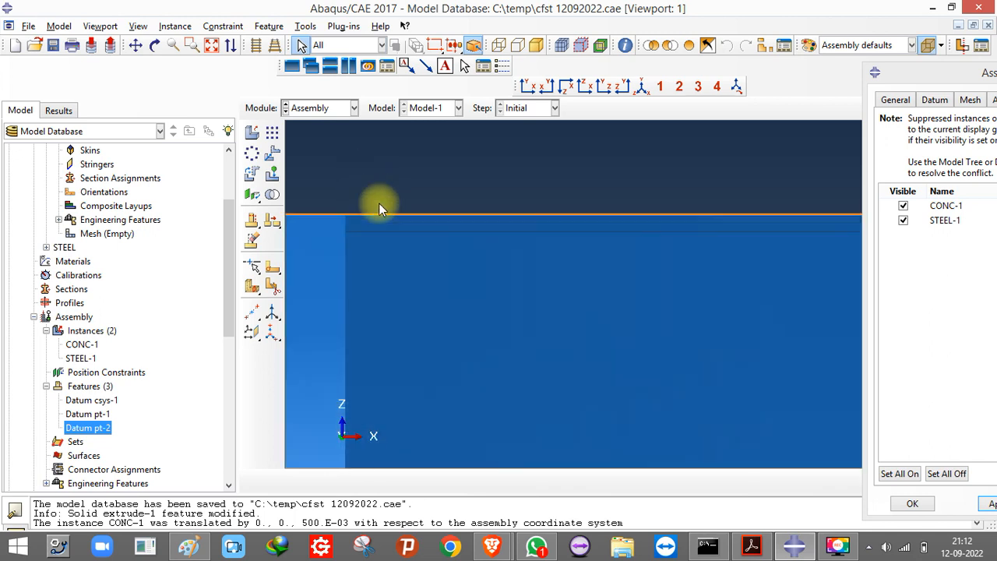
scroll(367, 210, "down", 2)
scroll(337, 249, "up", 3)
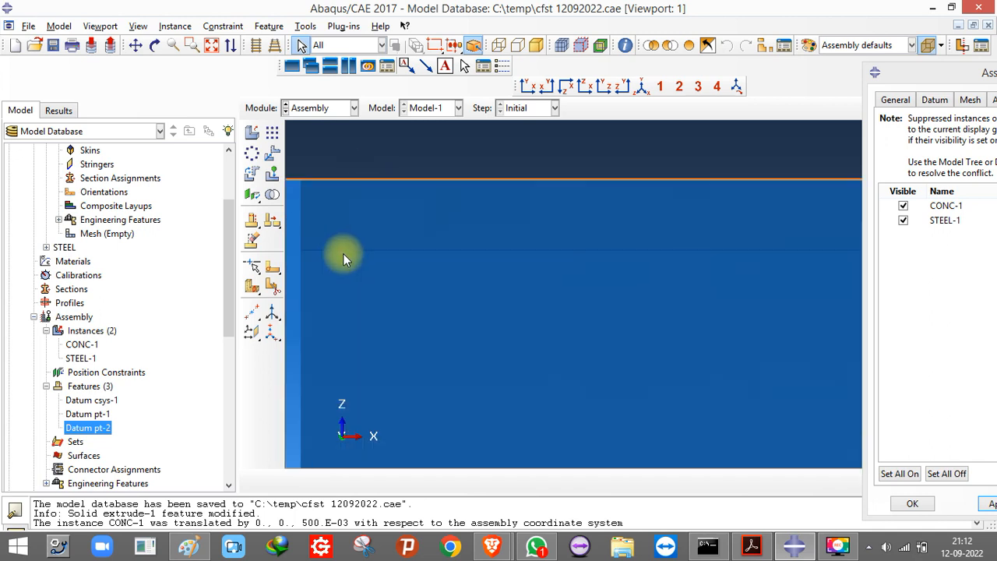
scroll(354, 201, "up", 6)
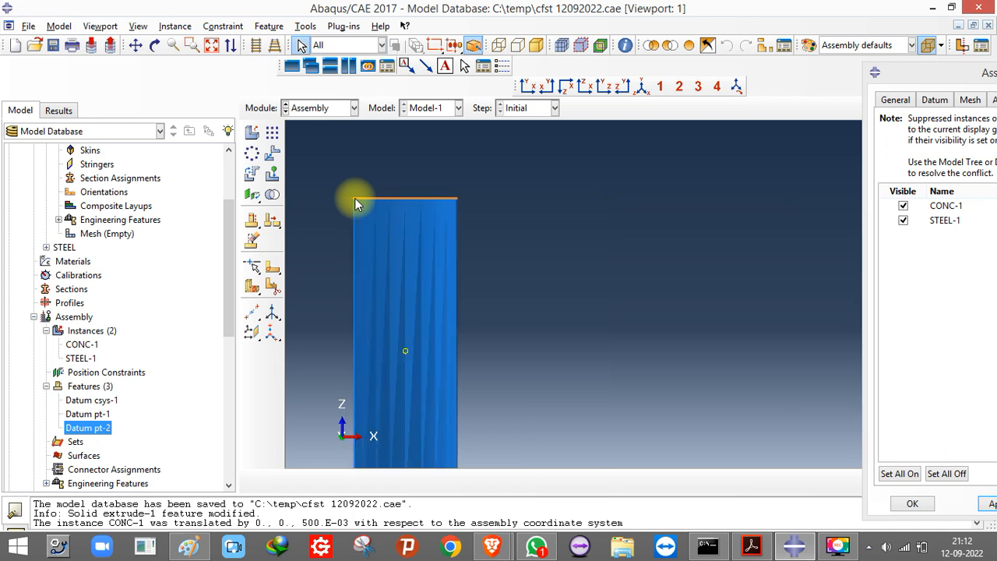
- Examine the gap between the concrete core and steel tube at the lower end and compare it with the upper end
scroll(395, 382, "down", 3)
scroll(402, 355, "down", 5)
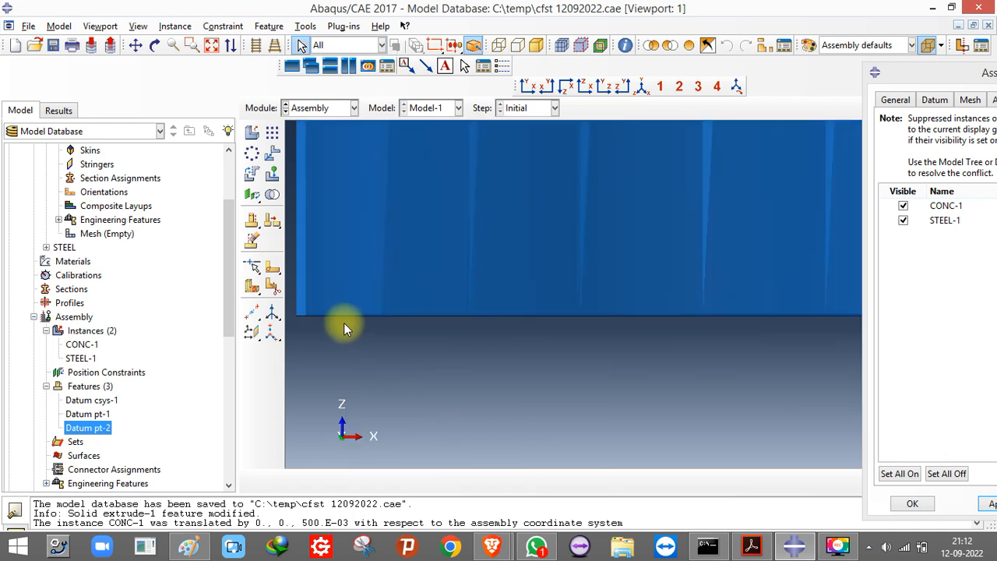
scroll(335, 317, "down", 2)
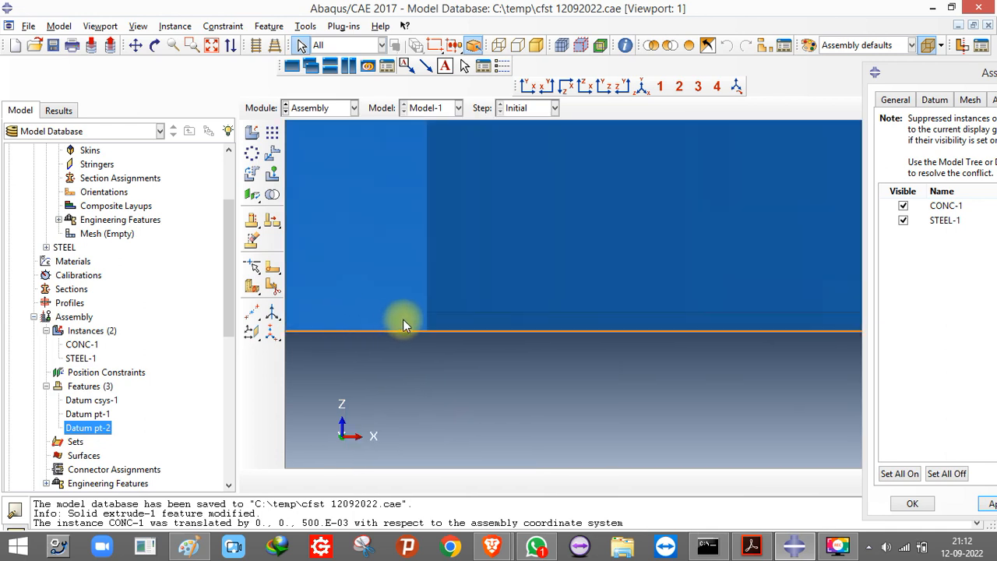
scroll(435, 324, "down", 2)
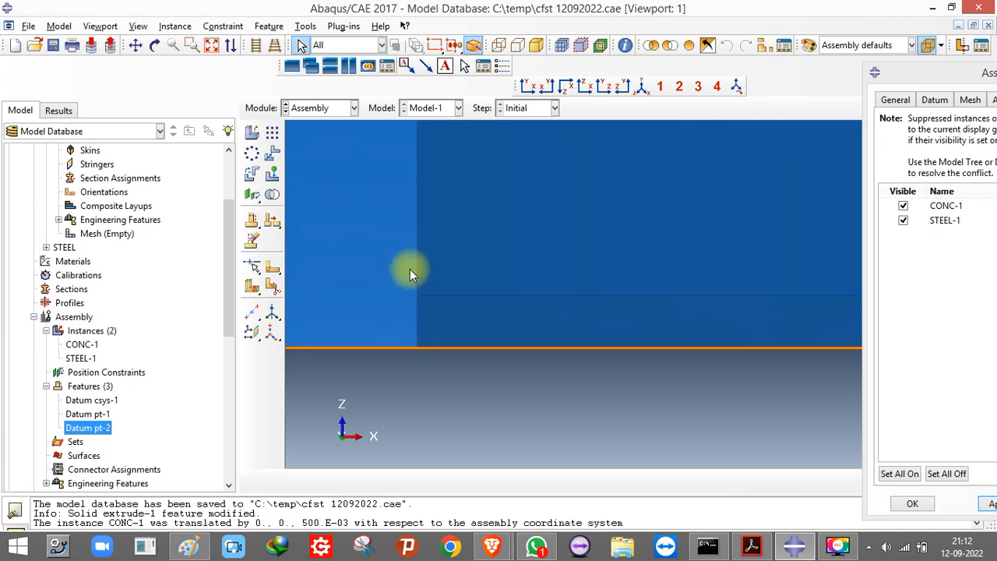
scroll(411, 414, "up", 5)
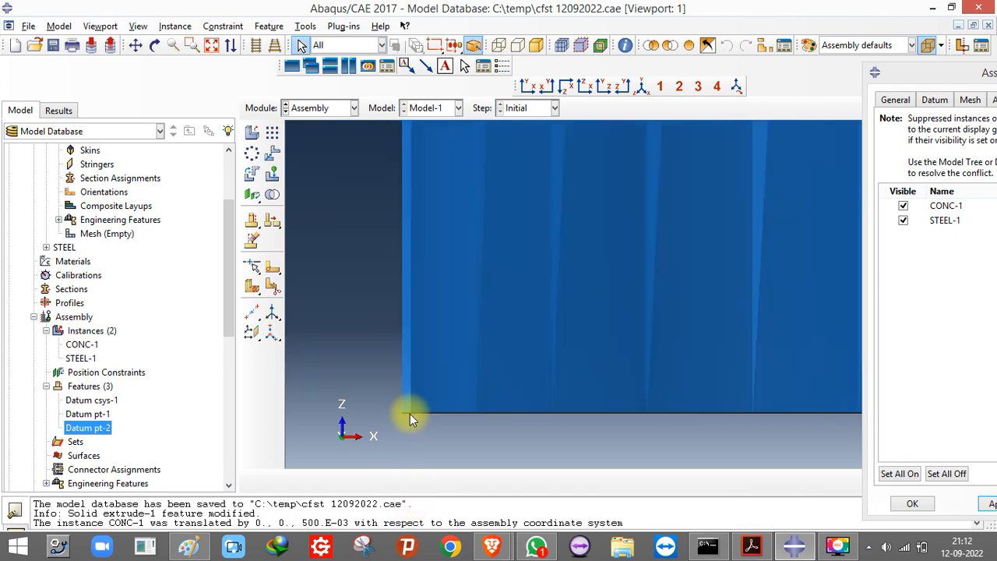
scroll(409, 413, "up", 6)
scroll(404, 194, "down", 10)
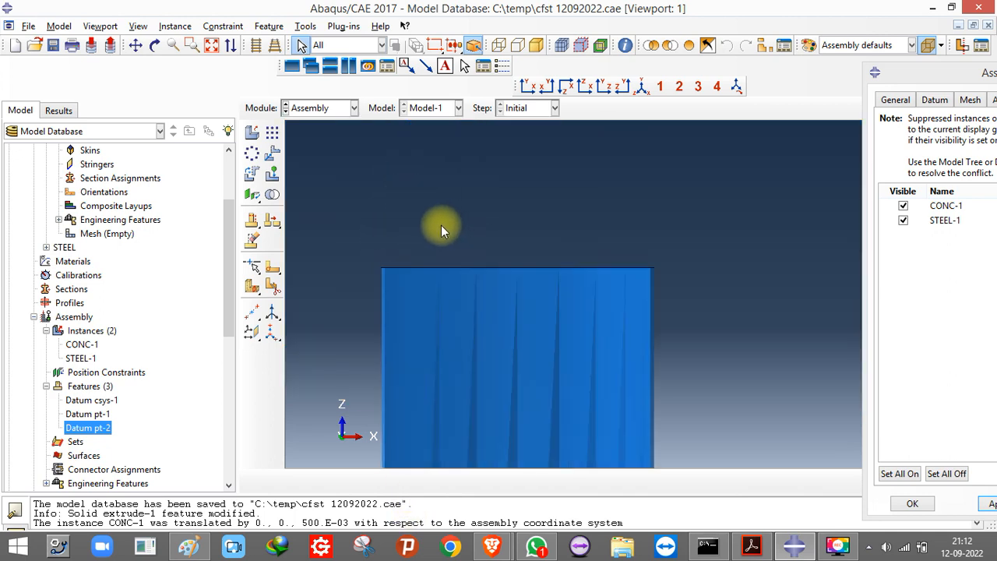
scroll(374, 264, "down", 7)
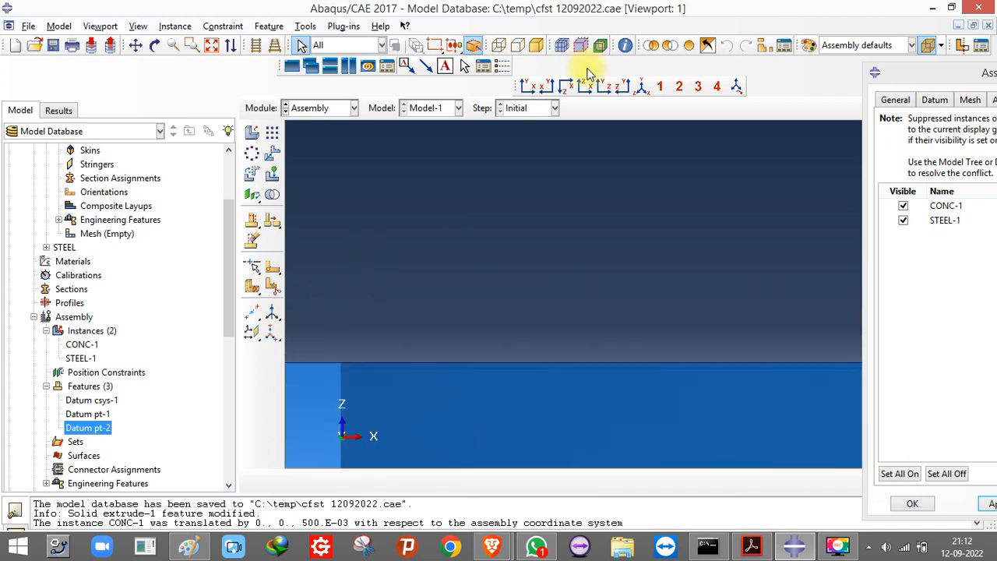
- Turn off translucency in the isometric view and examine the tube wall around the concrete core's end face
left_click(642, 87)
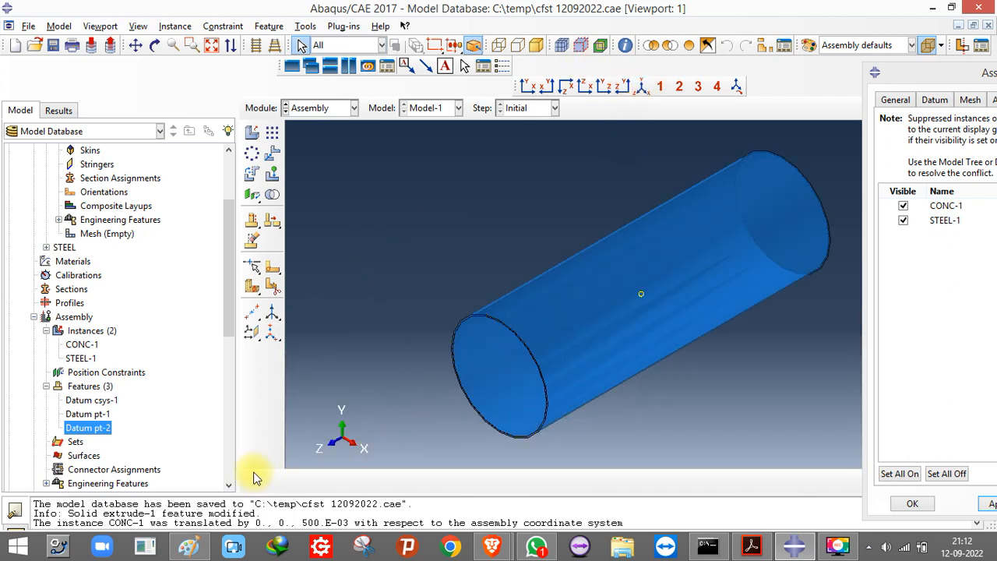
left_click(931, 45)
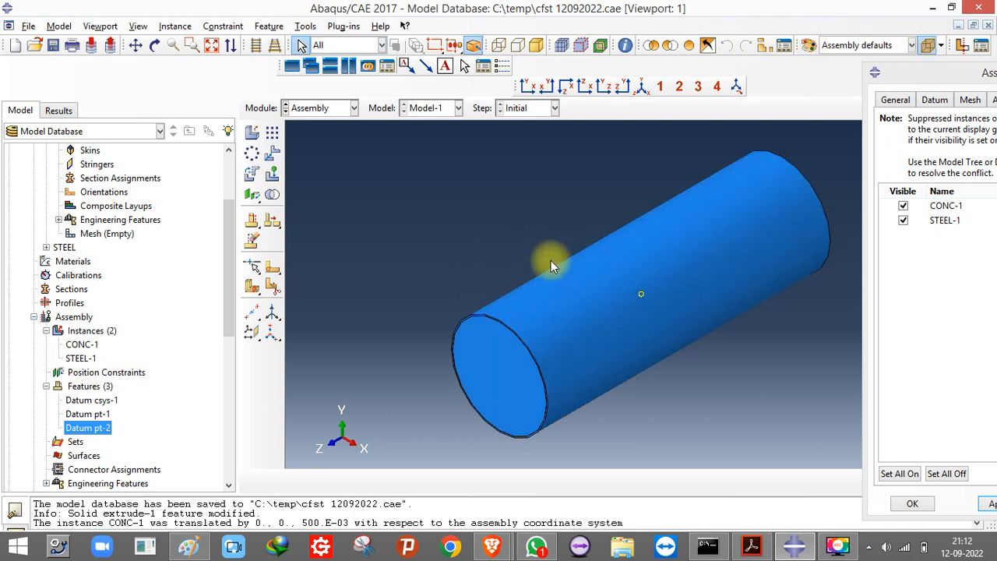
scroll(468, 358, "up", 2)
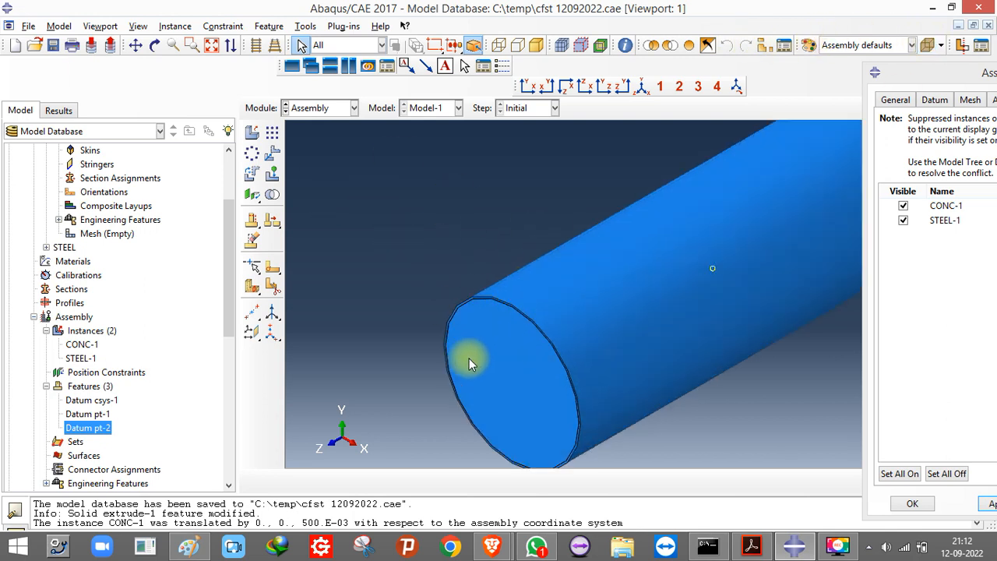
scroll(408, 293, "up", 4)
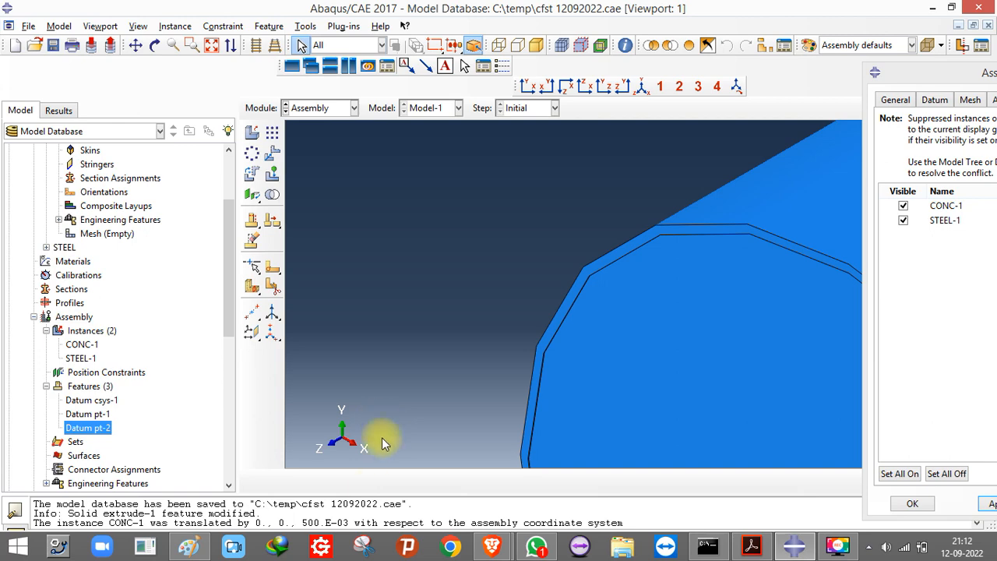
- Switch to Paint and draw an upright rectangle in the empty area beside the existing column sketch
left_click(189, 545)
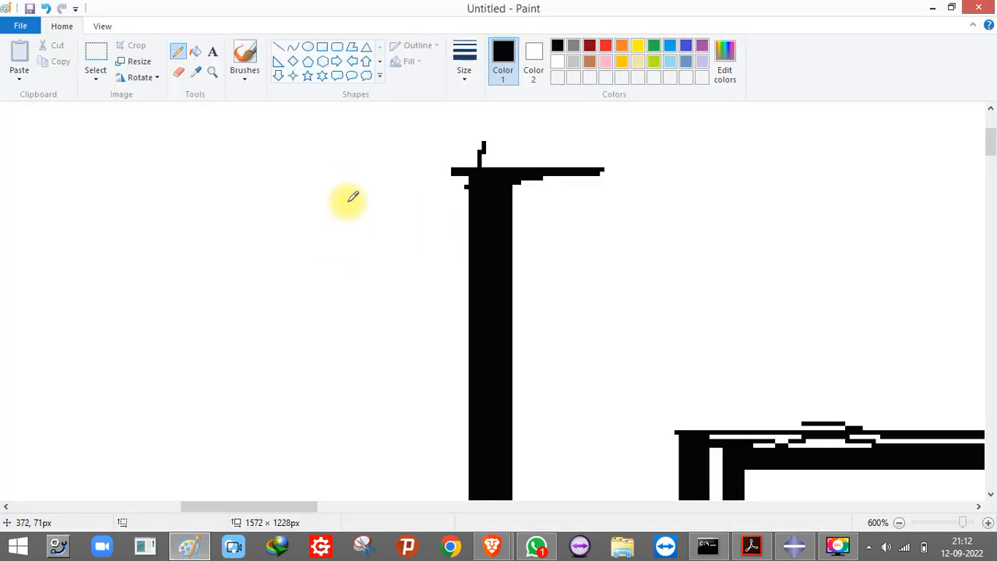
scroll(318, 260, "down", 6, "ctrl")
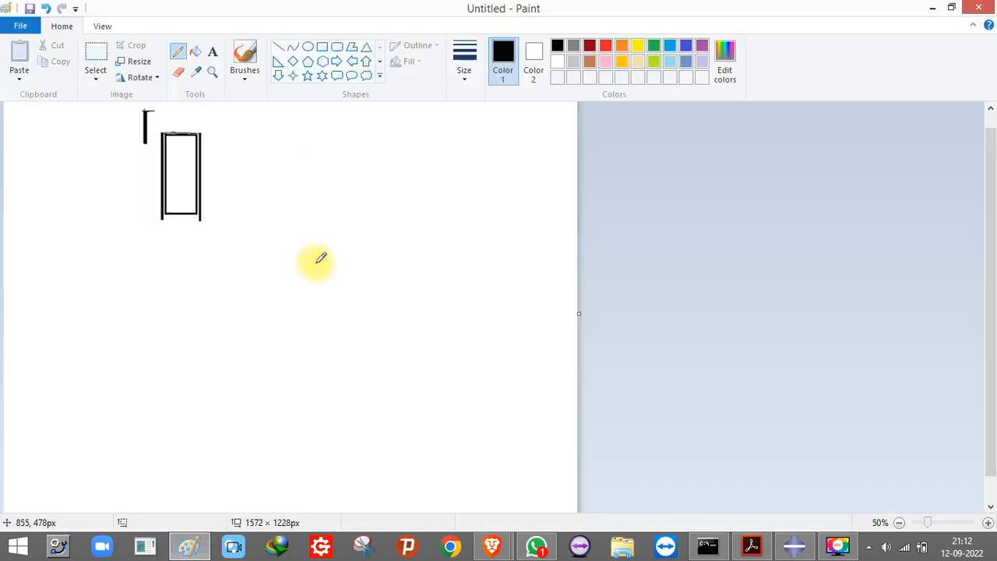
left_click(326, 51)
left_click_drag(352, 199, 409, 296)
left_click(490, 306)
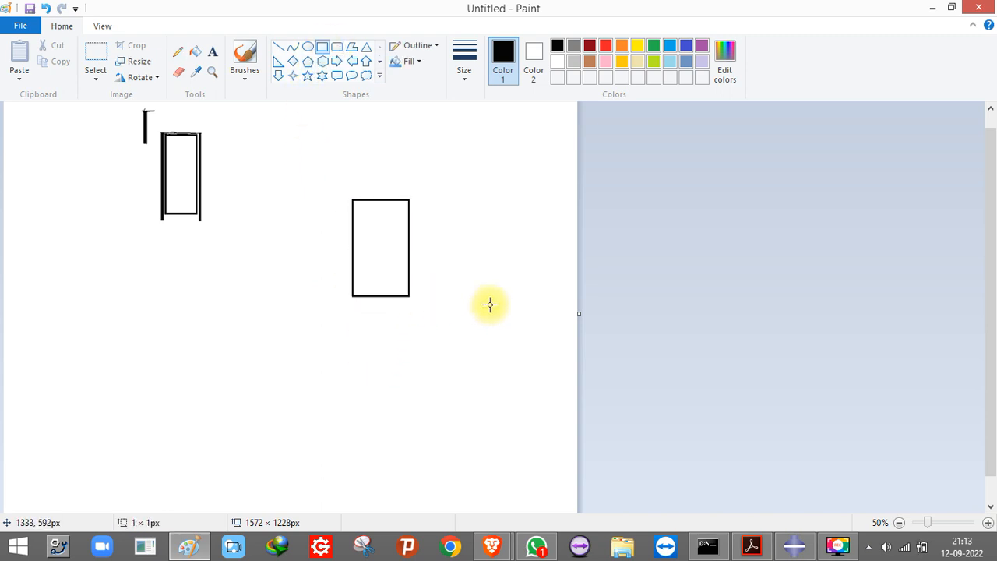
- Draw outward-bulging freehand curves along both long sides of the new rectangle with the Pencil
left_click(178, 51)
mouse_move(353, 200)
left_mouse_down()
mouse_move(336, 265)
mouse_move(352, 296)
left_mouse_up()
mouse_move(409, 200)
left_mouse_down()
mouse_move(427, 287)
mouse_move(410, 302)
left_mouse_up()
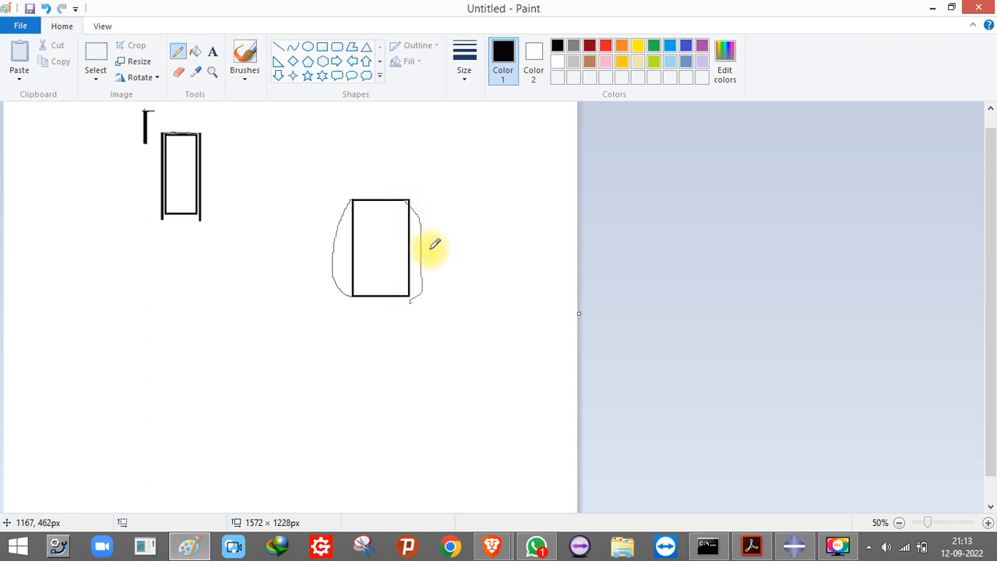
scroll(393, 213, "up", 1, "ctrl")
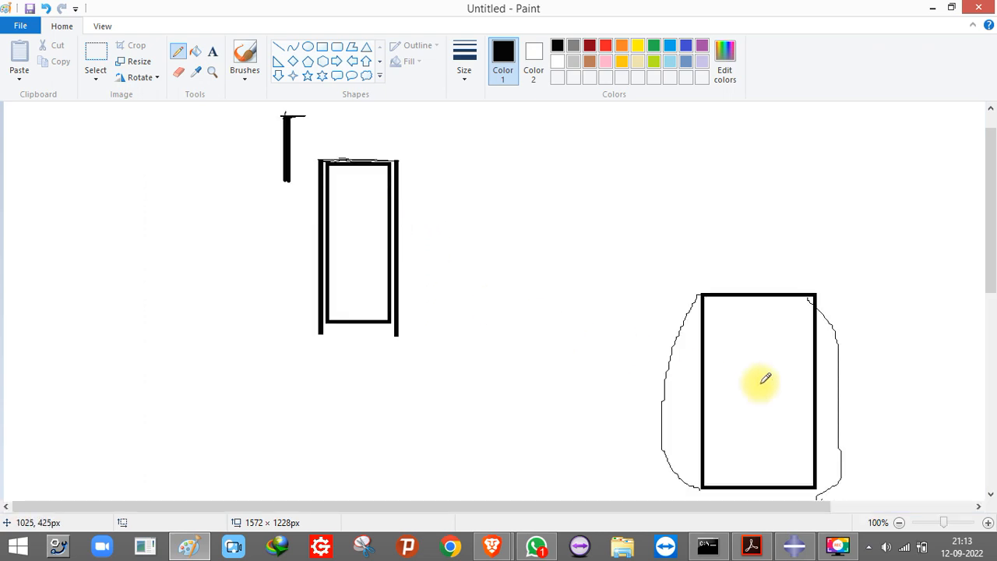
- Add further outward-bulging freehand curves along both long sides of the separate rectangle with the Pencil and leave Paint
mouse_move(807, 293)
left_mouse_down()
mouse_move(830, 305)
mouse_move(852, 385)
mouse_move(839, 458)
mouse_move(823, 467)
mouse_move(828, 356)
mouse_move(801, 310)
left_mouse_up()
mouse_move(695, 294)
left_mouse_down()
mouse_move(669, 359)
mouse_move(687, 469)
mouse_move(716, 477)
left_mouse_up()
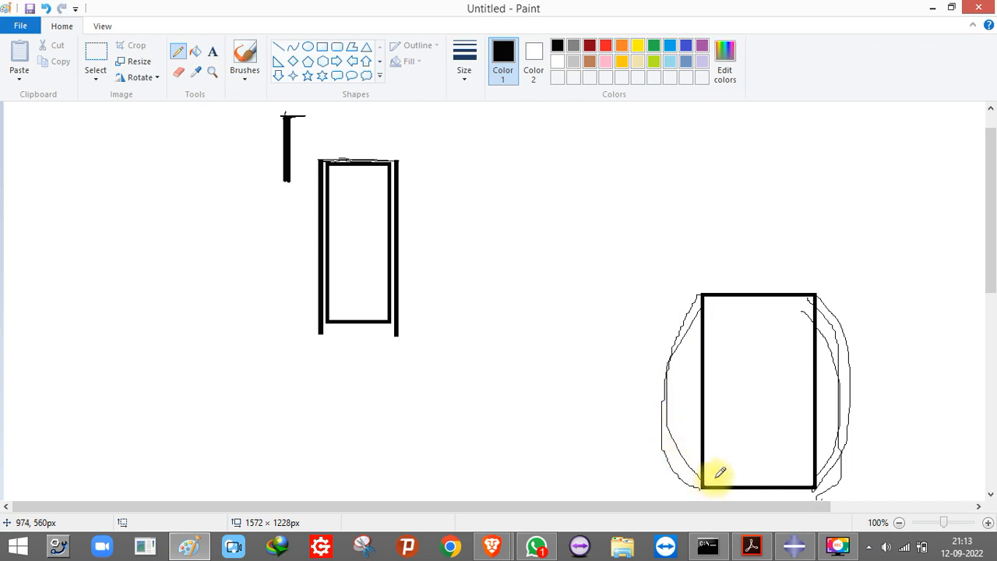
left_click(935, 8)
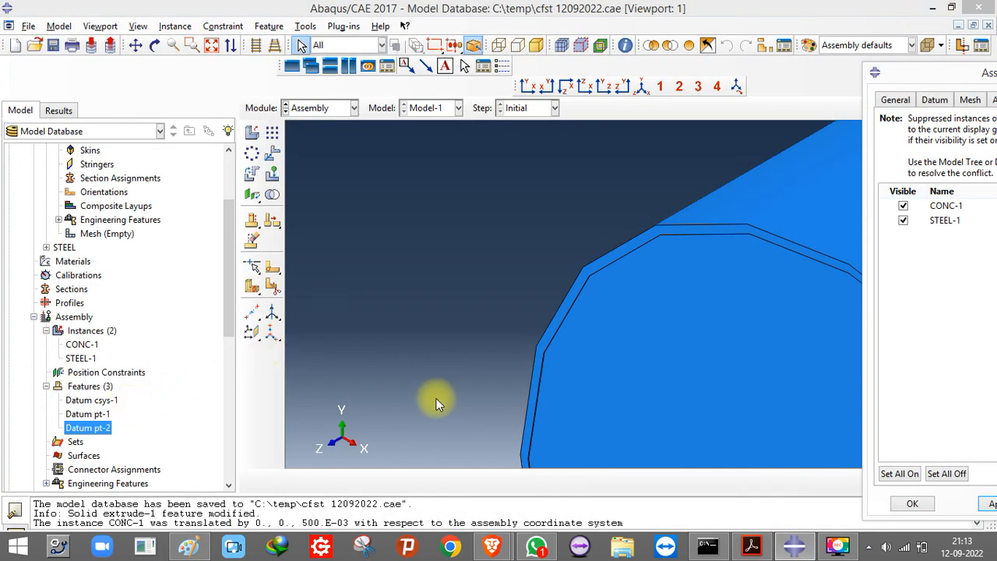
- Switch to the research paper in Acrobat and look up section 3.3 on modeling the interaction between concrete and steel tube
left_click(751, 545)
scroll(615, 387, "down", 2, "ctrl")
left_click_drag(981, 251, 981, 453)
left_click_drag(985, 362, 982, 289)
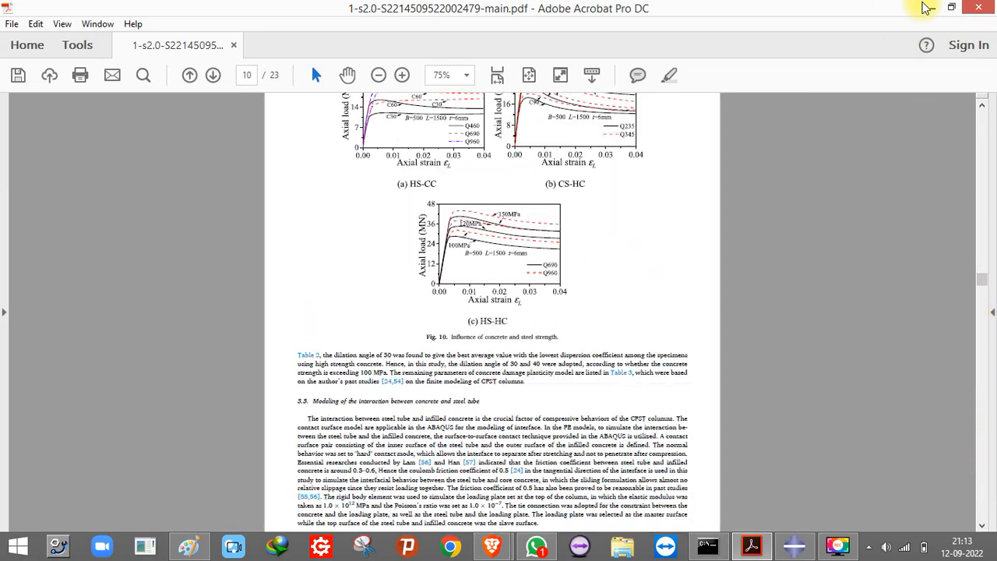
left_click(932, 8)
- Save the Abaqus model database with the whole column in view
scroll(417, 281, "down", 2)
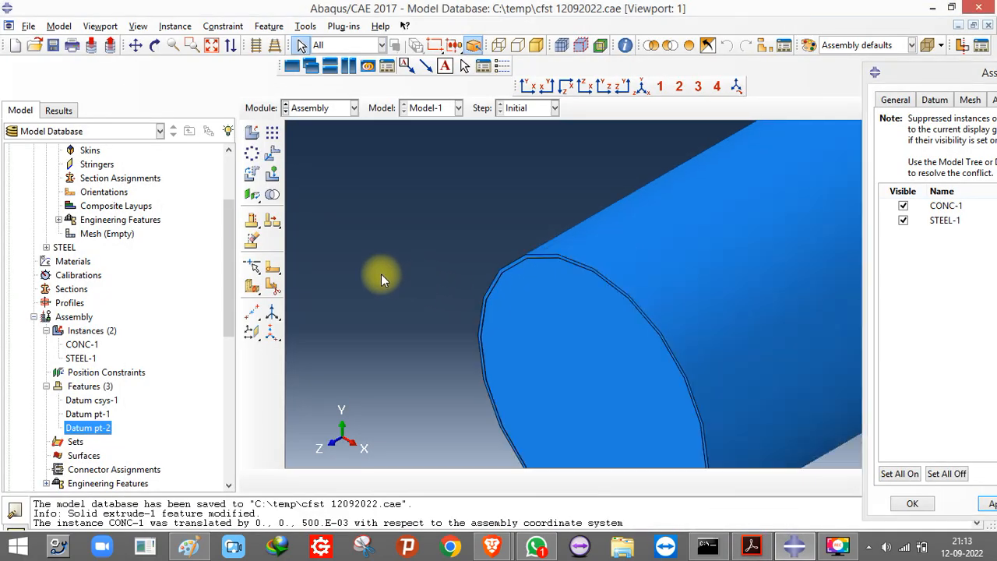
scroll(381, 277, "down", 2)
scroll(380, 277, "down", 2)
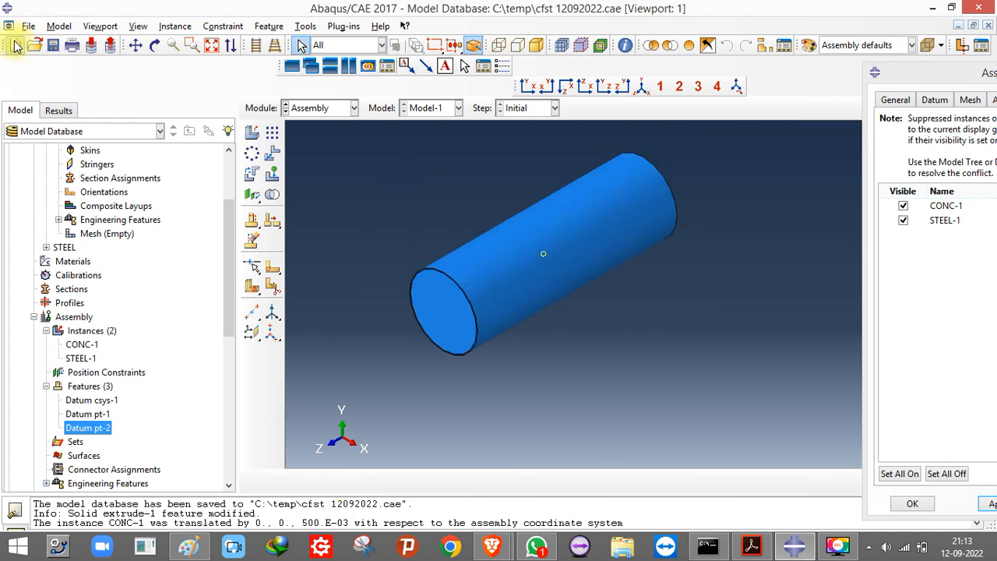
left_click(53, 44)
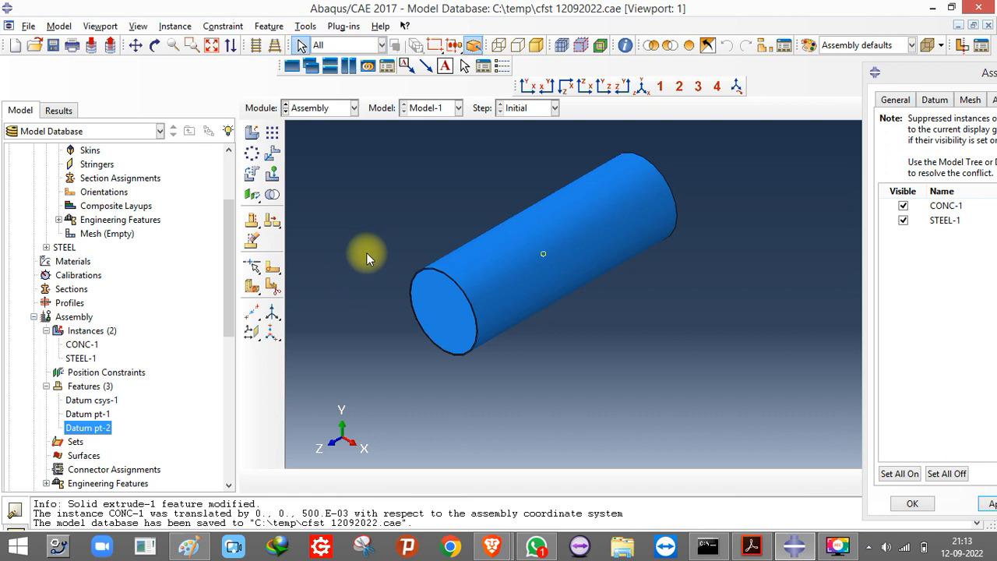
- Start the Rotate Instance command and select both the concrete core and steel tube instances
scroll(429, 268, "up", 3)
scroll(401, 289, "up", 2)
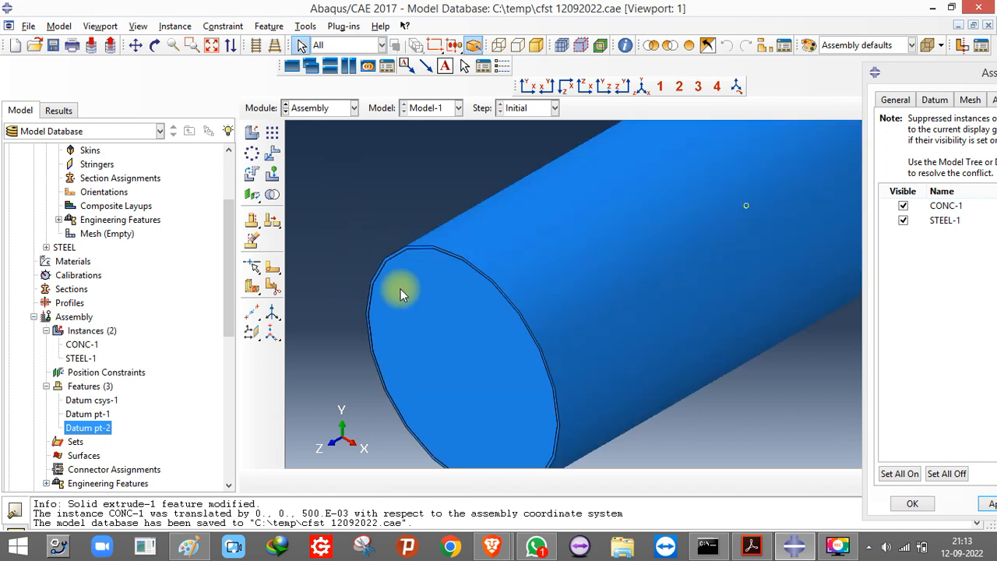
scroll(332, 225, "down", 4)
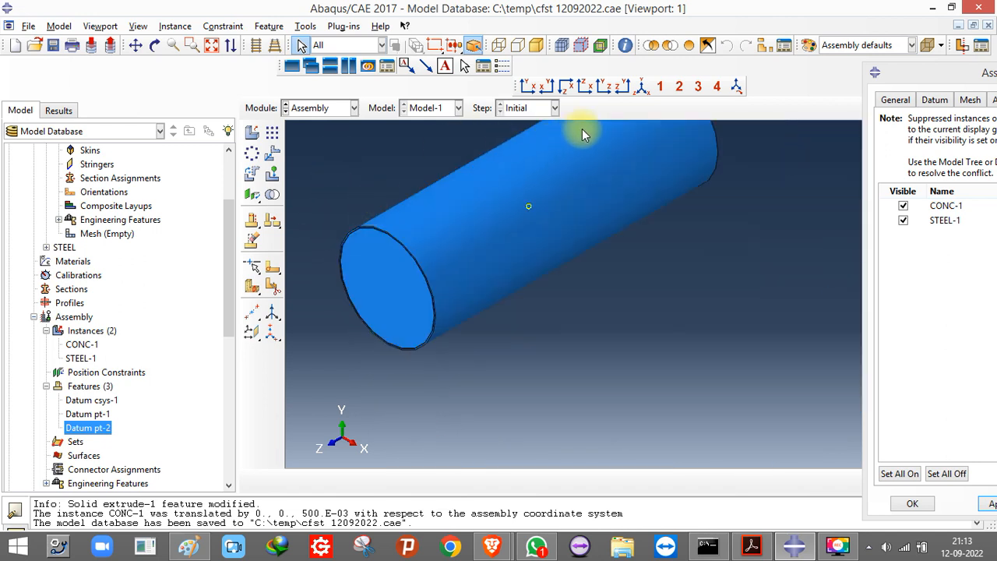
scroll(458, 208, "down", 3)
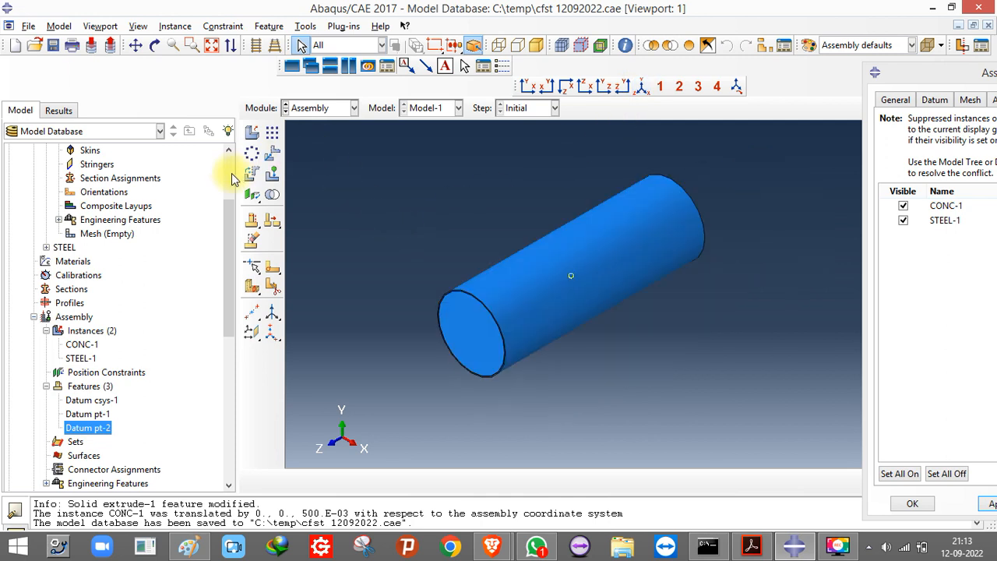
left_click(251, 174)
left_click_drag(315, 156, 782, 439)
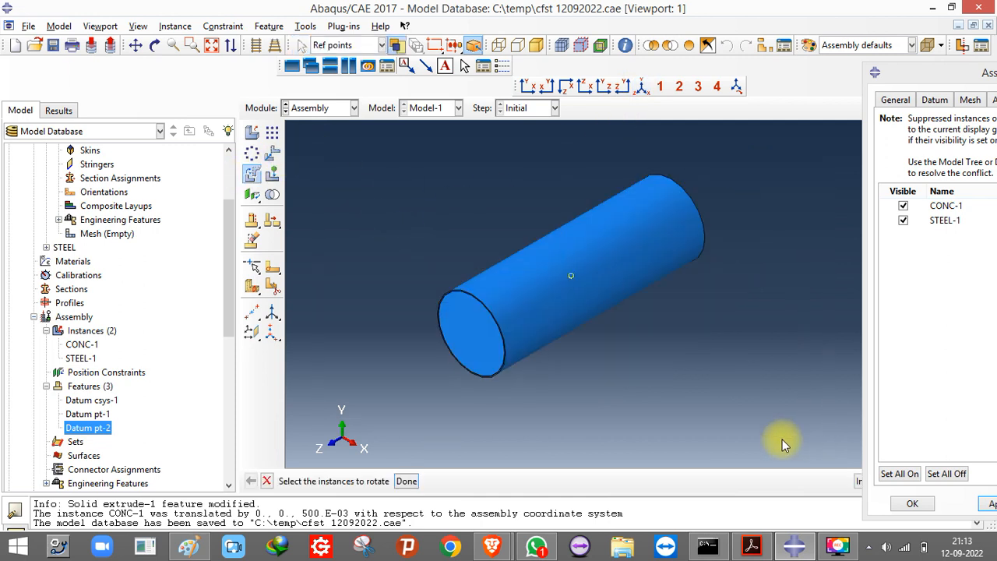
left_click(406, 482)
key("Return")
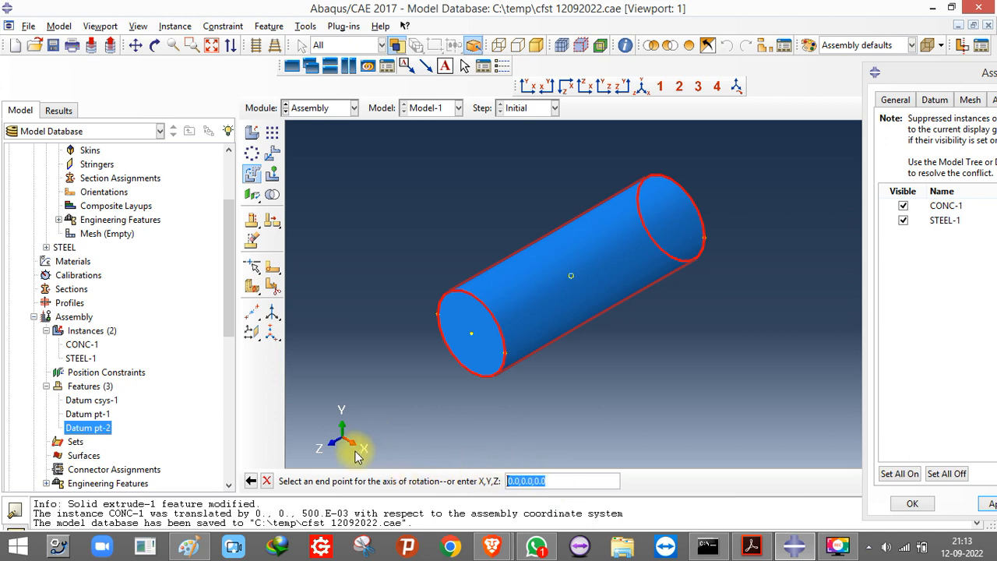
left_click(251, 481)
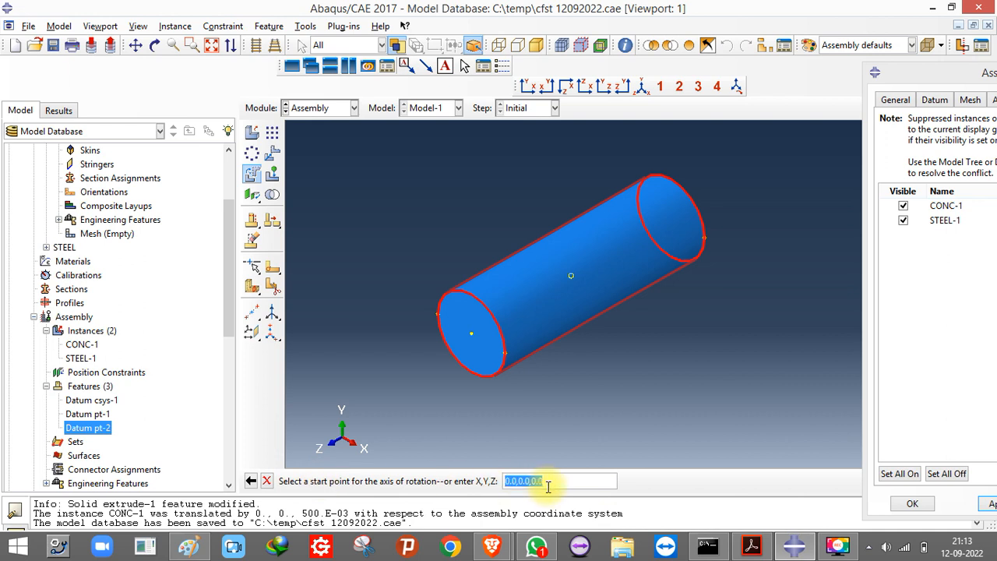
left_click_drag(568, 482, 27, 470)
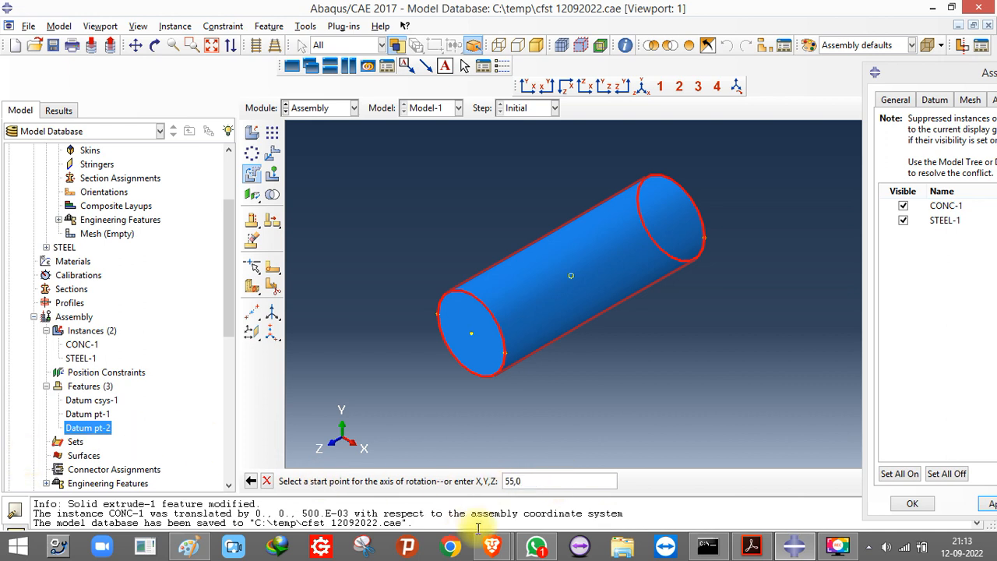
key("Return")
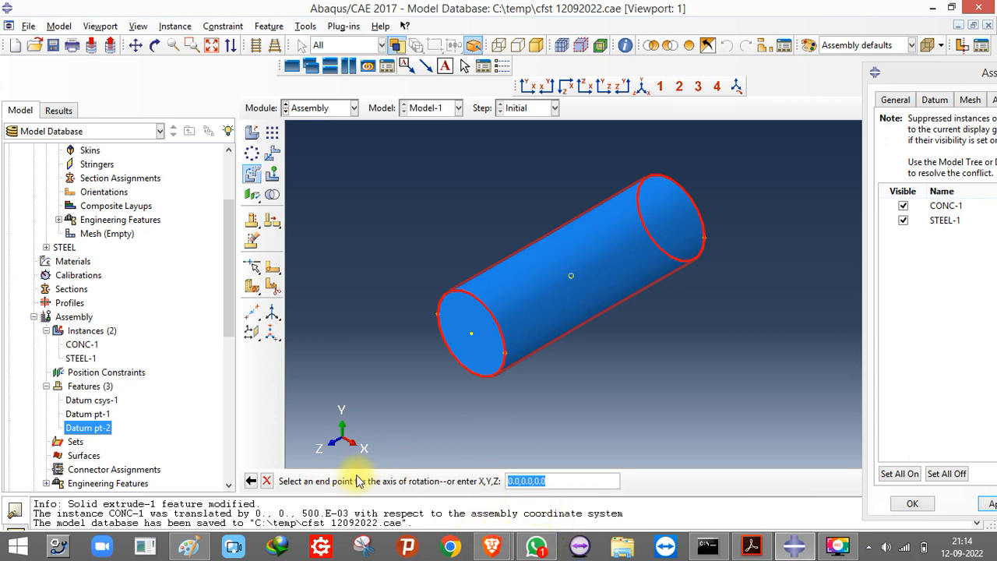
left_click(251, 482)
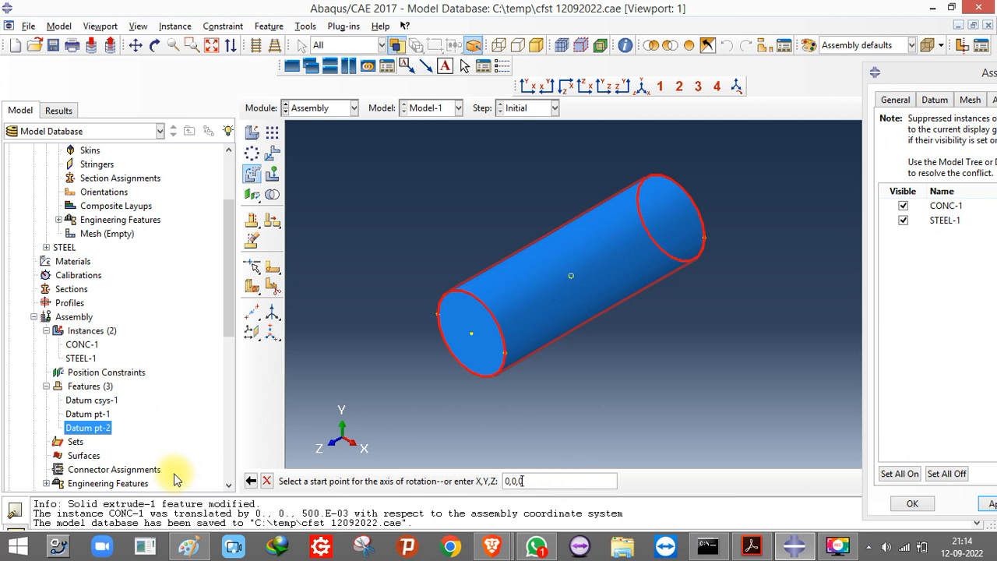
- Rotate the selected instances by -90 degrees about the X axis, from start point 0,0,0 to end point 1,0,0
key("Return")
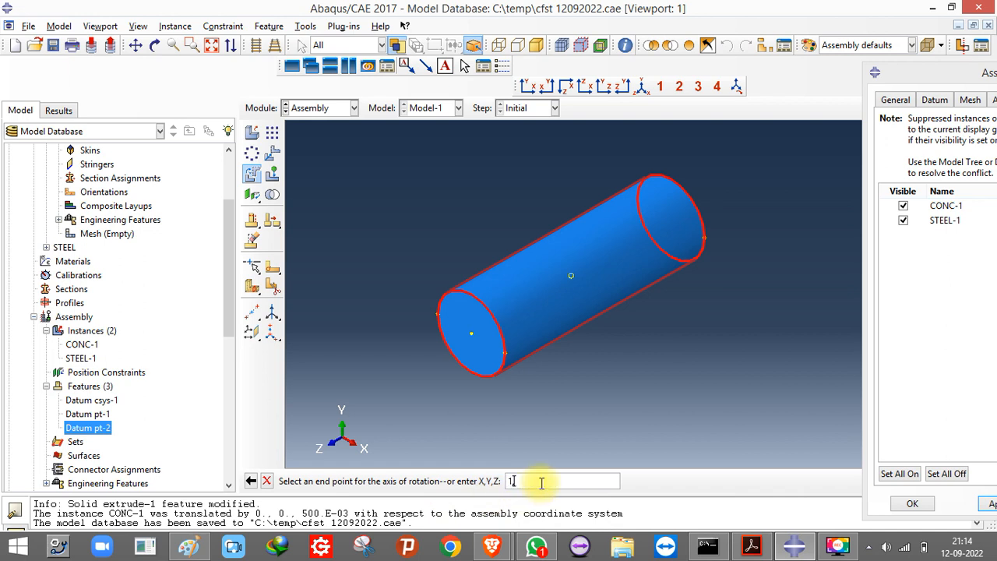
key("Return")
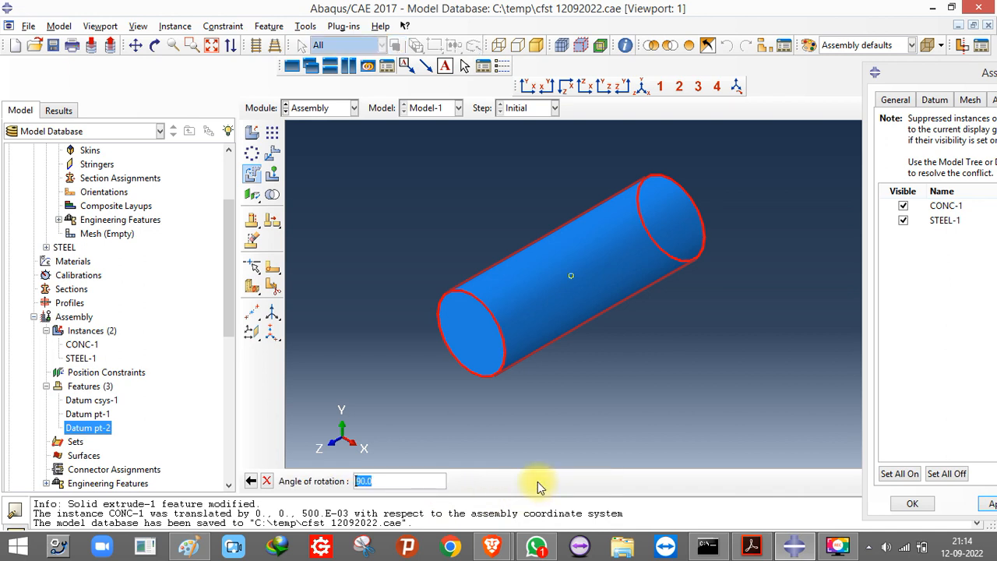
type("-90")
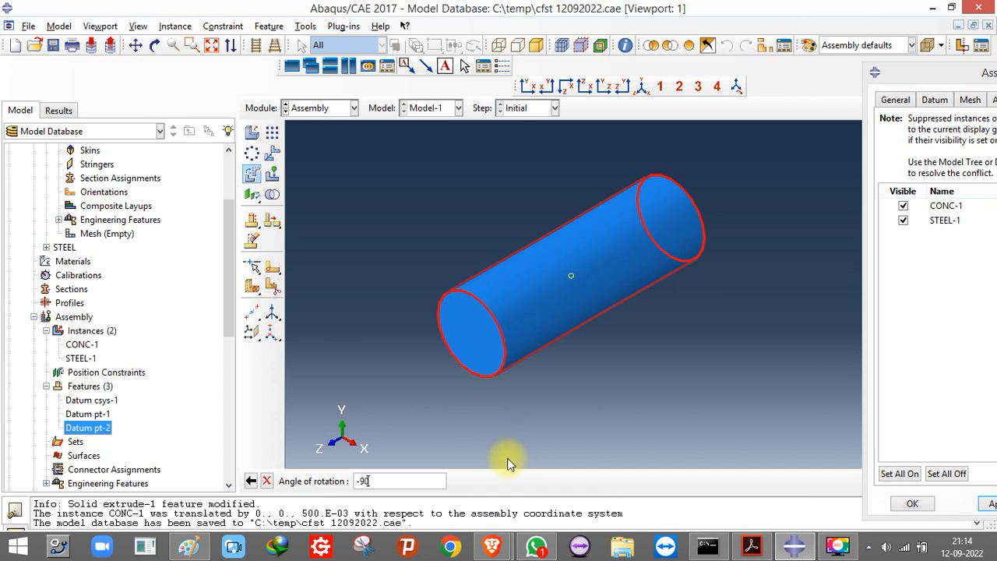
key("Return")
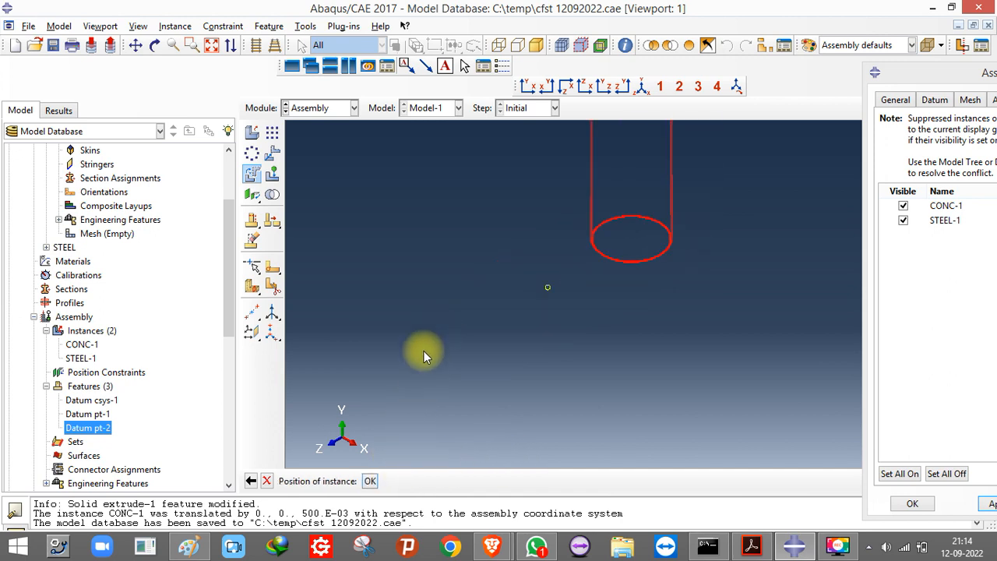
scroll(433, 413, "up", 3)
scroll(507, 324, "down", 3)
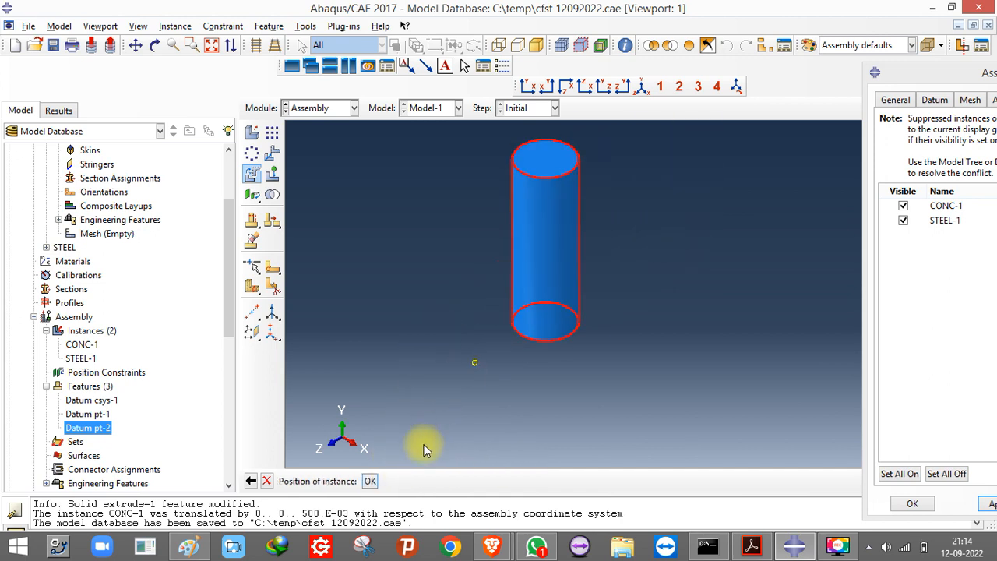
left_click(374, 481)
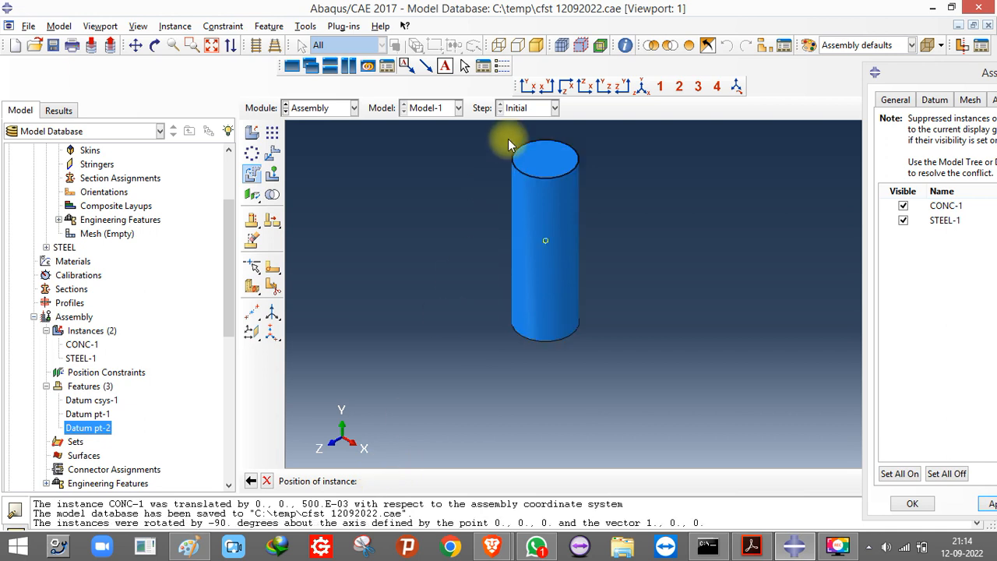
- Save the model database and display the upright column in the front XY view
scroll(507, 138, "down", 5)
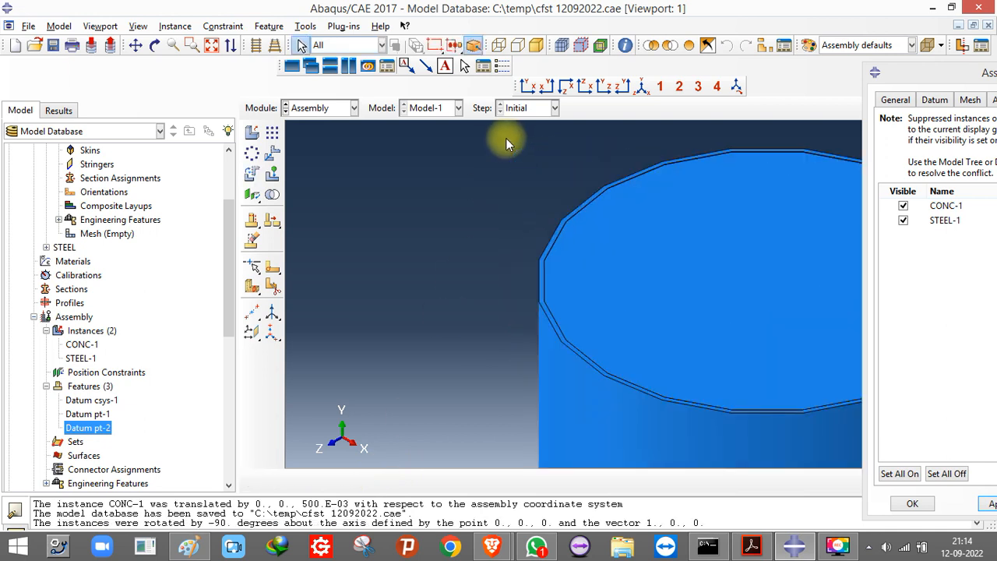
scroll(506, 138, "up", 4)
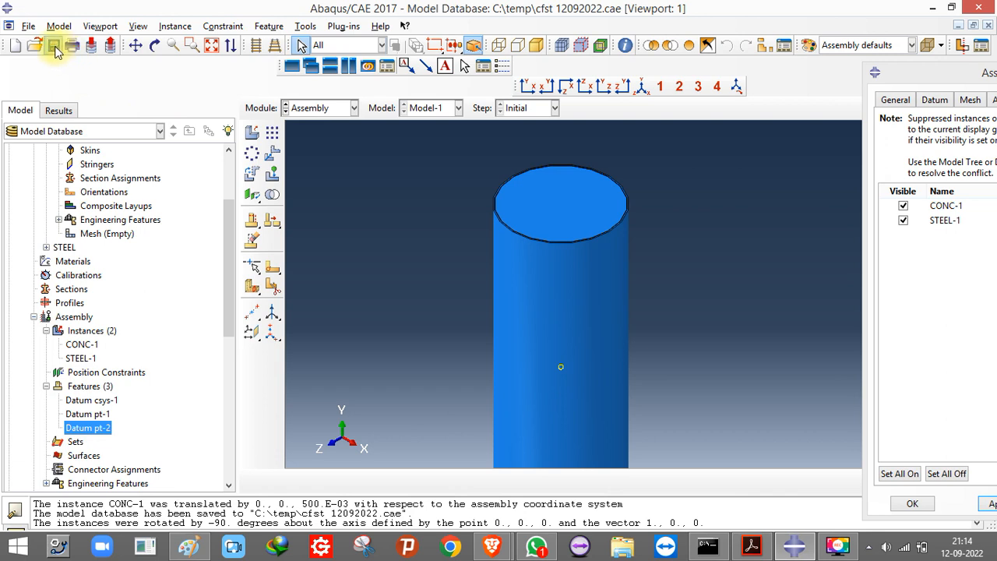
left_click(54, 47)
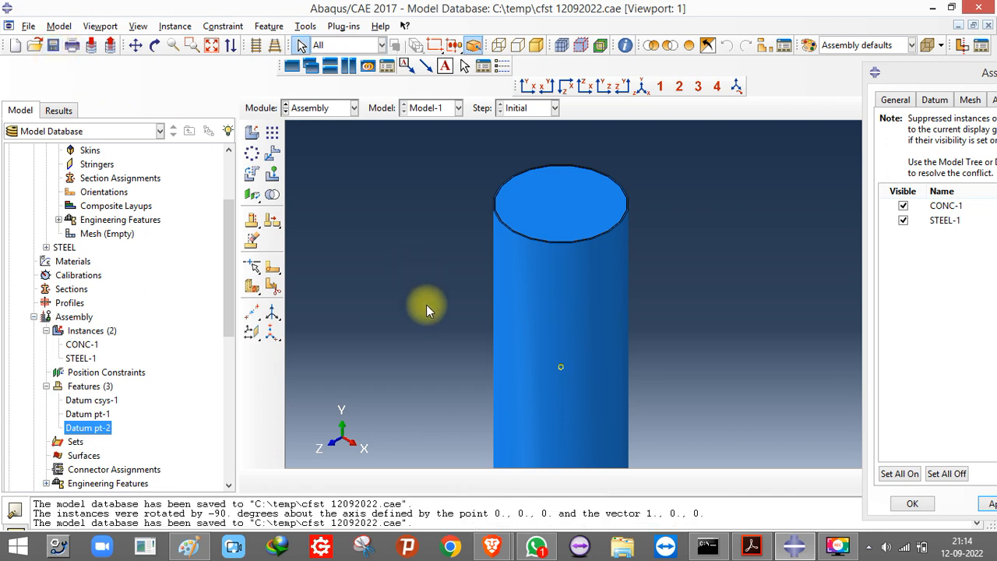
scroll(456, 182, "down", 4)
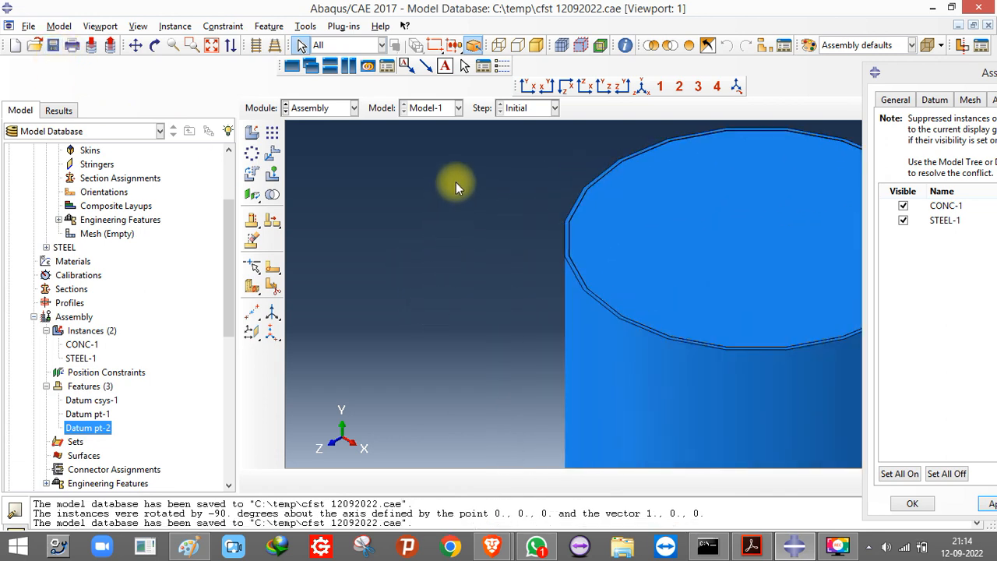
scroll(456, 183, "up", 3)
left_click(527, 85)
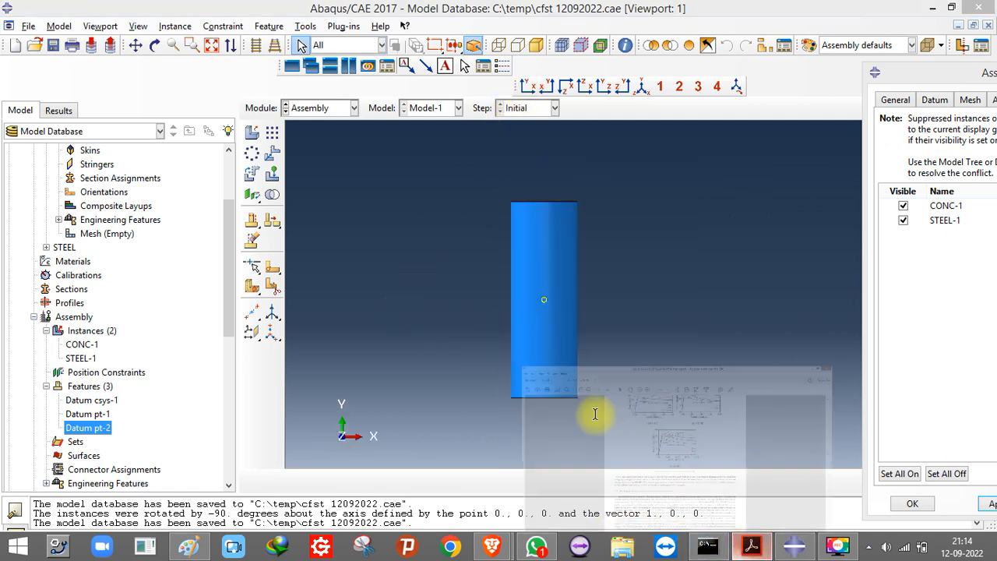
- Switch to the paper in Acrobat and find the mesh and boundary condition schematic of the FE model in Fig. 7(b)
left_click(597, 411)
scroll(470, 298, "down", 2)
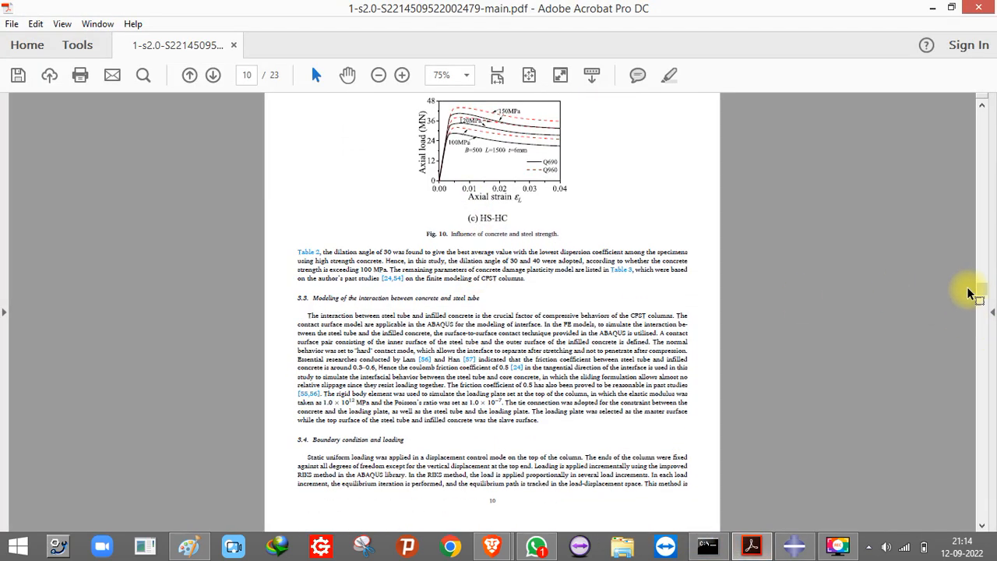
left_click_drag(981, 286, 988, 227)
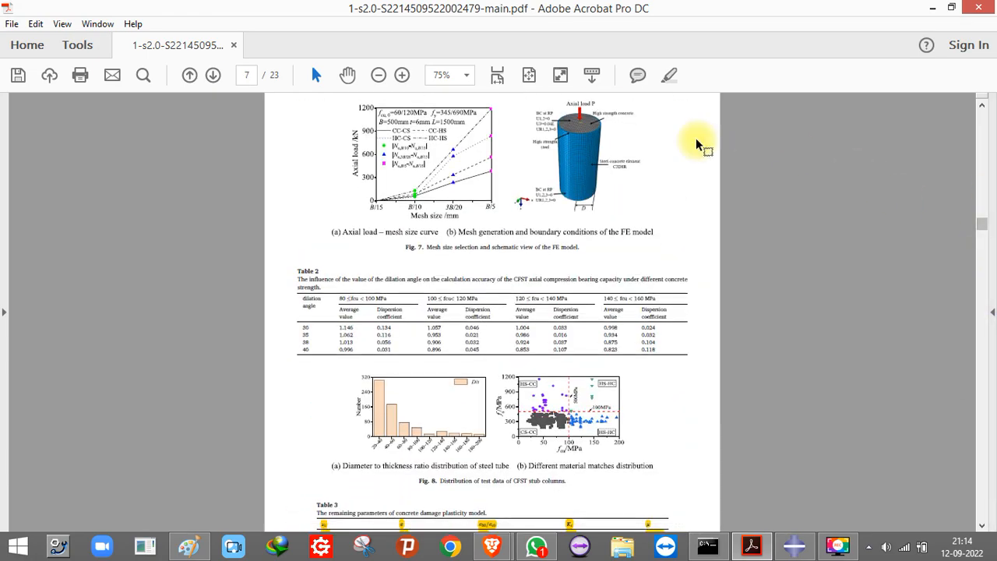
scroll(696, 145, "up", 3, "ctrl")
scroll(752, 109, "up", 3, "ctrl")
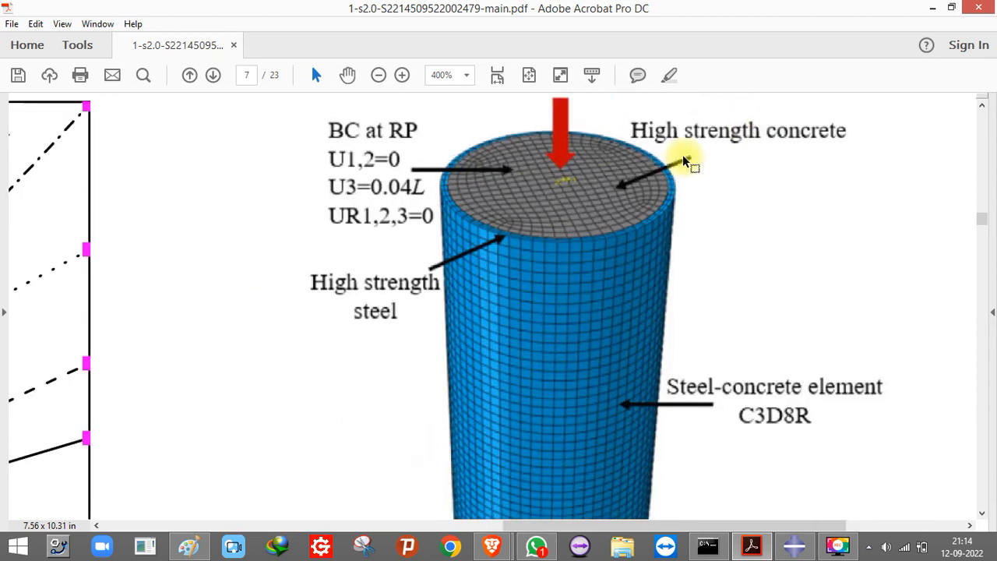
scroll(444, 203, "down", 1, "ctrl")
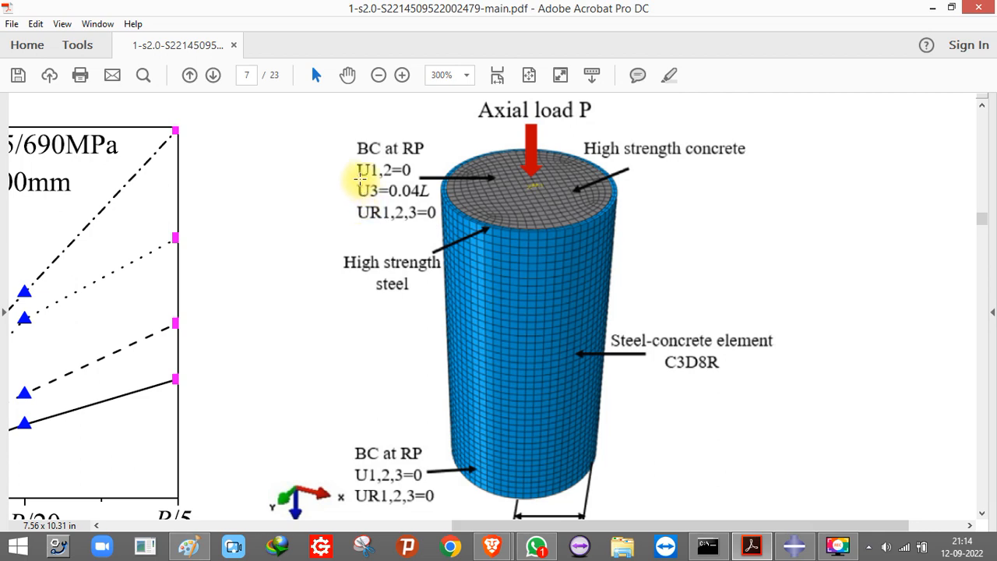
- Examine the boundary conditions at the column's top and bottom reference points and the axis orientation in Fig. 7(b)
left_click_drag(359, 179, 429, 160)
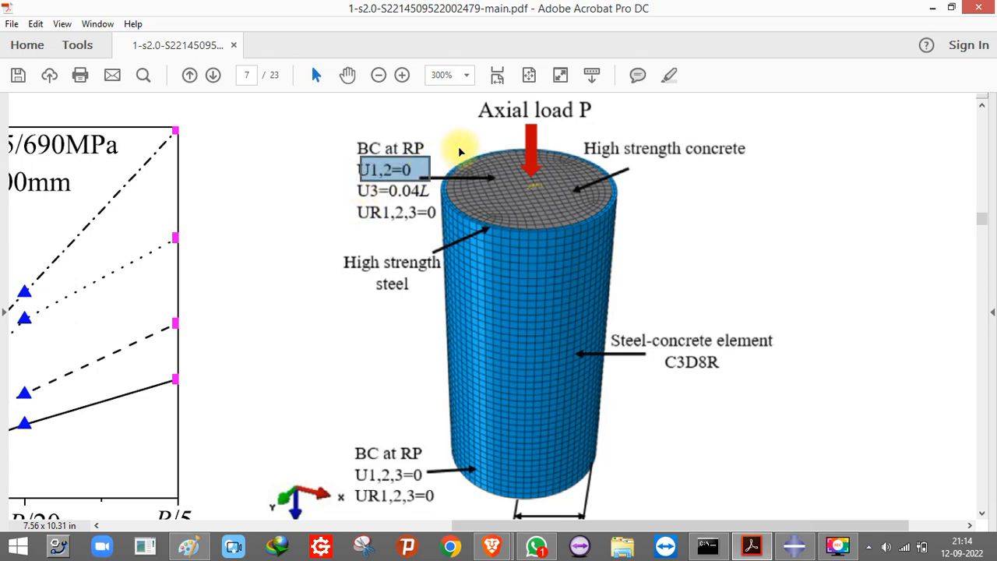
left_click(503, 171)
left_click(682, 182)
scroll(484, 331, "down", 1)
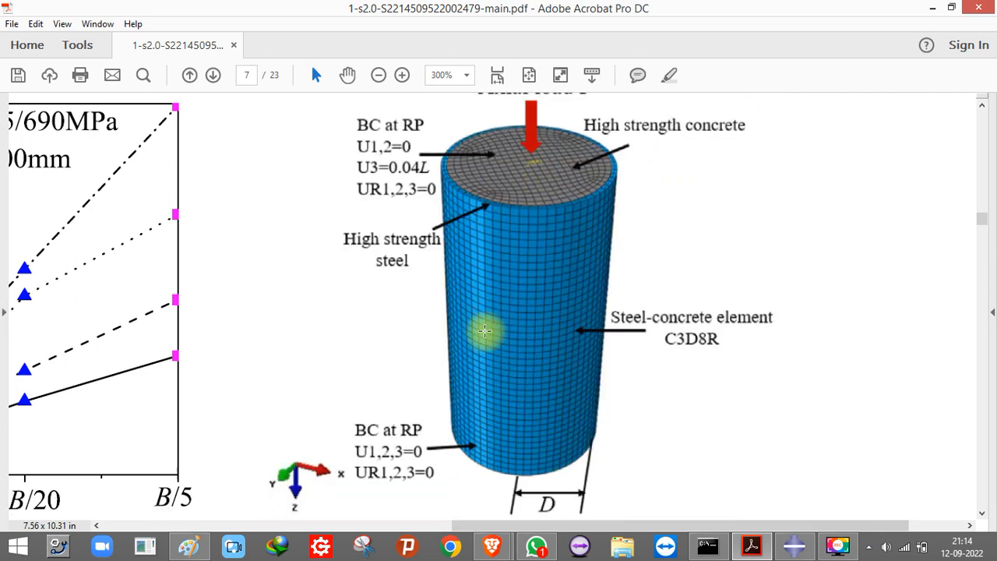
scroll(484, 331, "down", 1)
left_click_drag(310, 428, 352, 450)
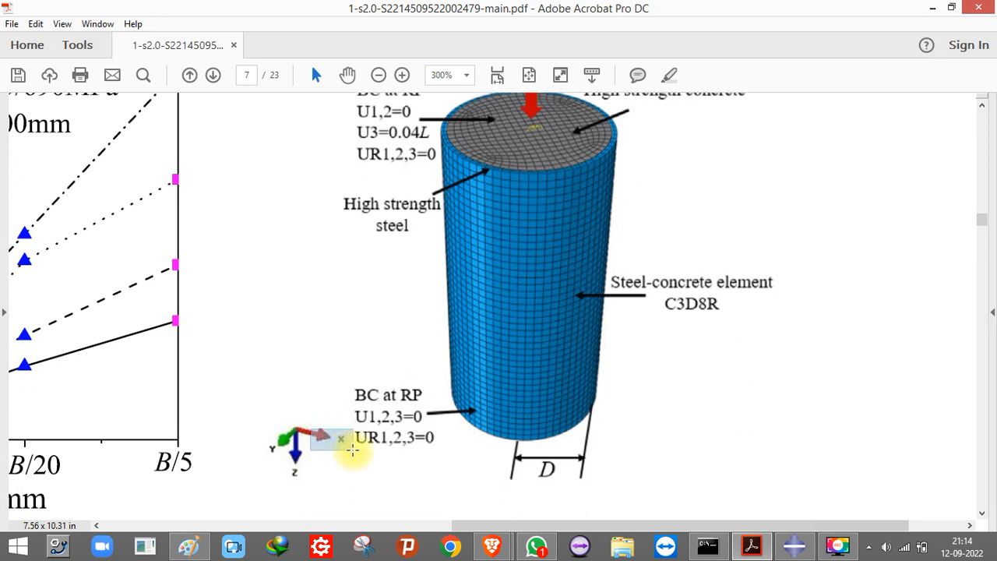
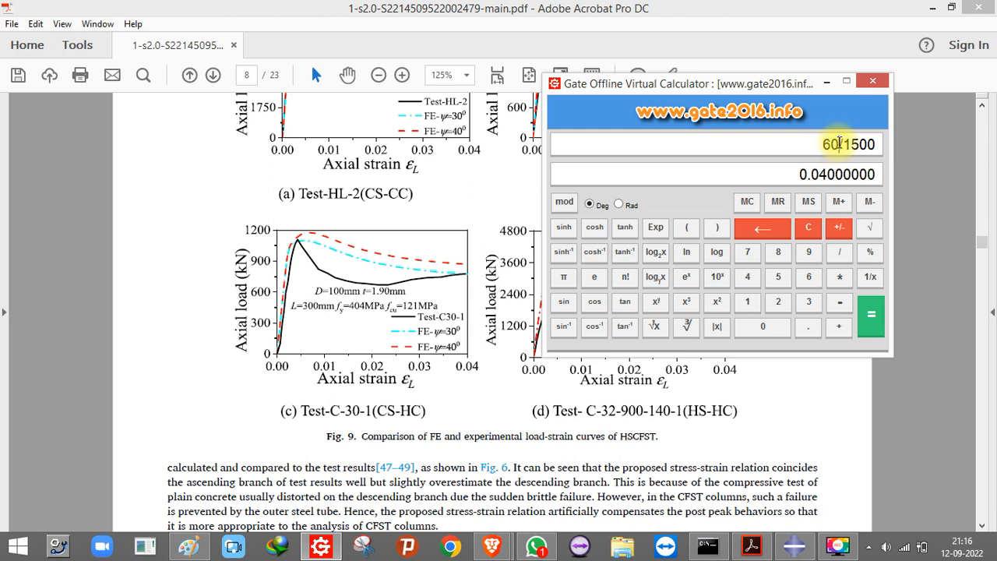
- Review the 60/1500 strain calculation and compare it with the end of the axial strain axis in Fig. 9(c)
left_click_drag(840, 144, 875, 175)
left_click(471, 350)
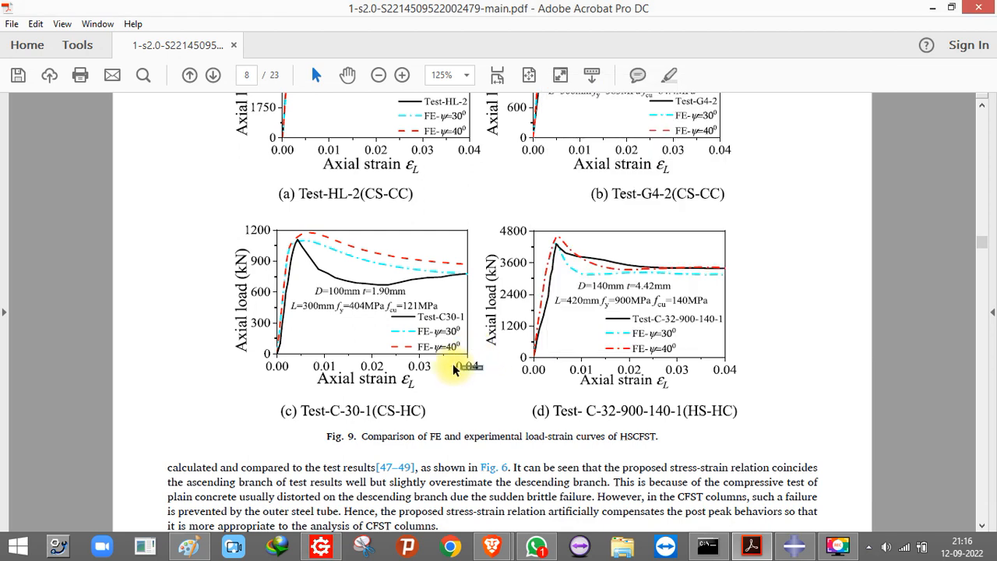
- Mark the axial strain axis of the Fig. 9(c) load-strain chart, covering 0.00 to 0.04
left_click_drag(449, 359, 488, 379)
left_click(487, 382)
left_click_drag(269, 377, 488, 358)
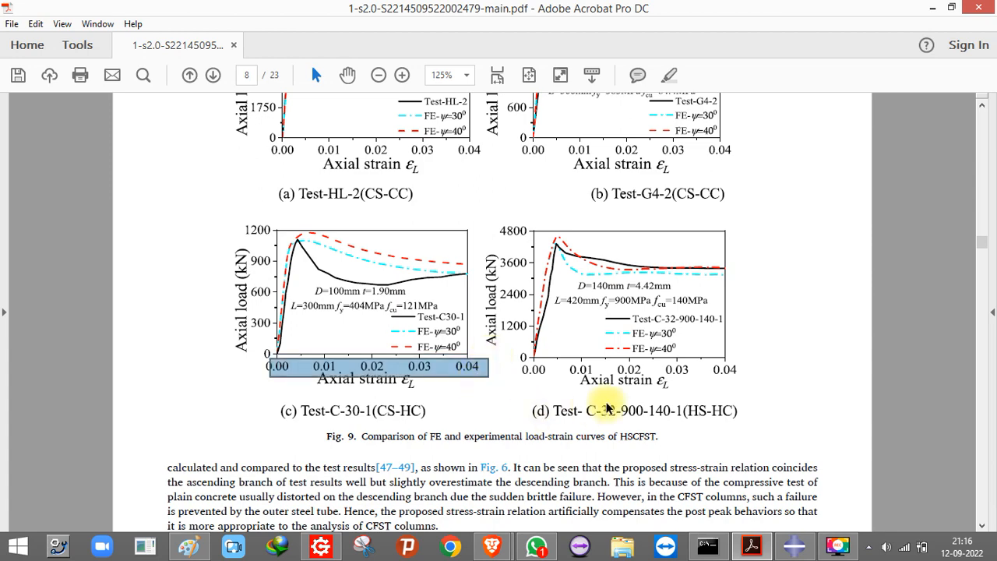
- Look through the paper's finite element modeling section for the steel-concrete interaction and the boundary condition and loading descriptions
scroll(607, 408, "down", 5)
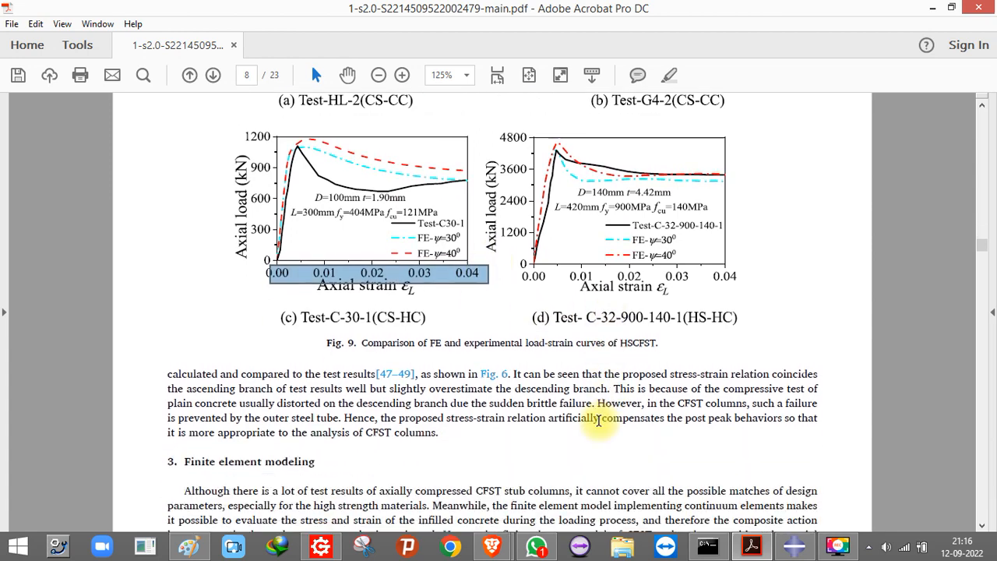
scroll(596, 422, "down", 12)
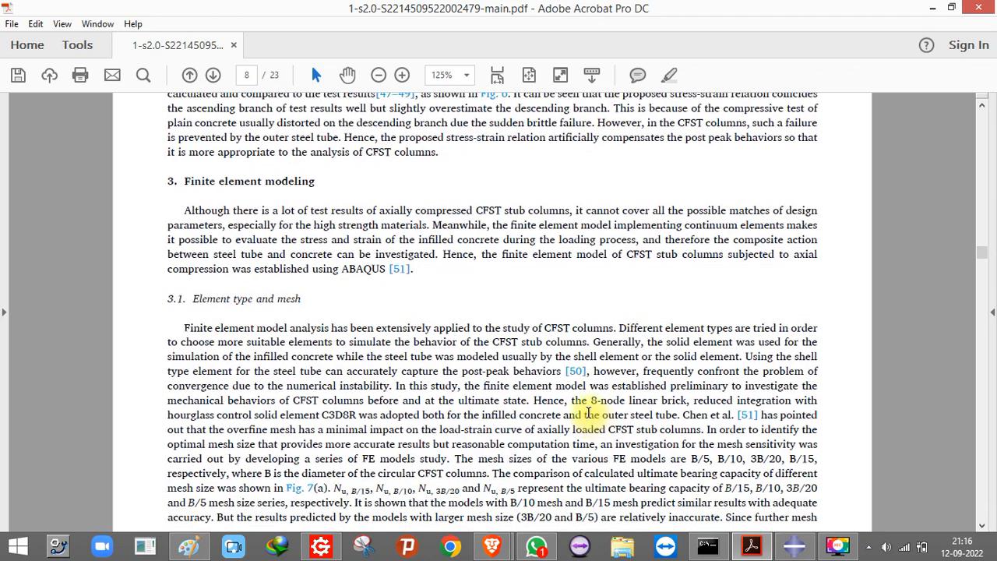
scroll(554, 379, "up", 12)
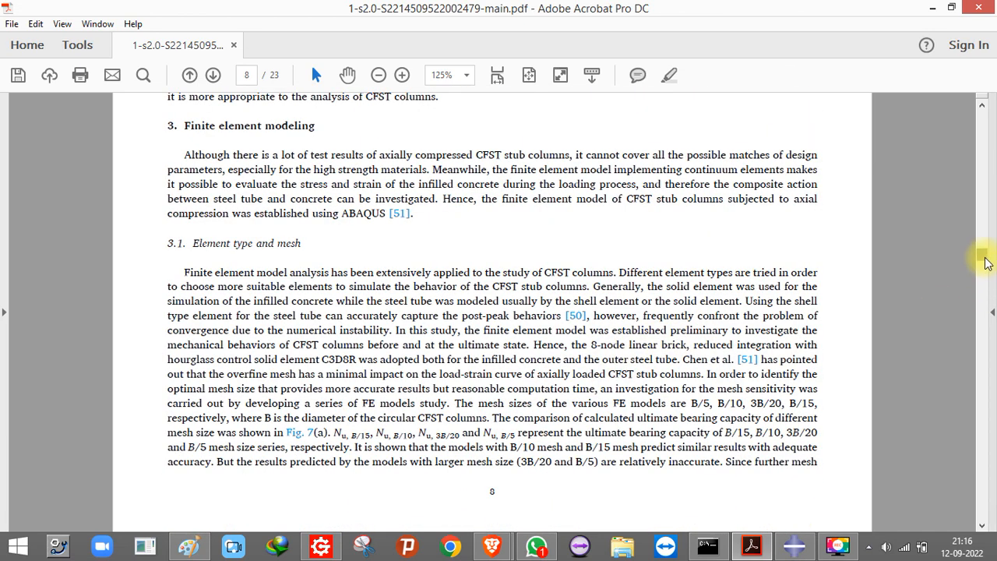
left_click_drag(985, 263, 986, 279)
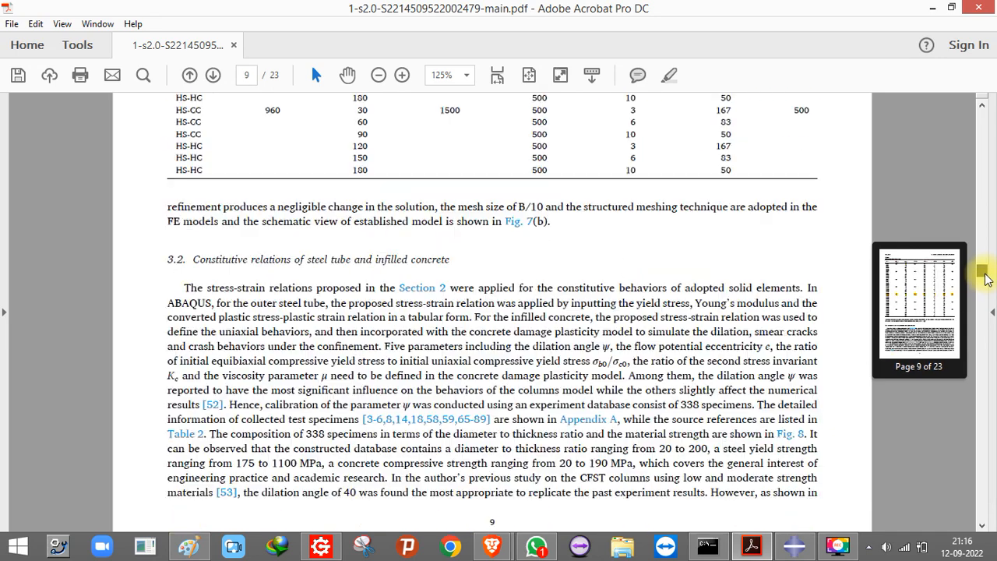
scroll(494, 302, "down", 6)
scroll(418, 265, "up", 5)
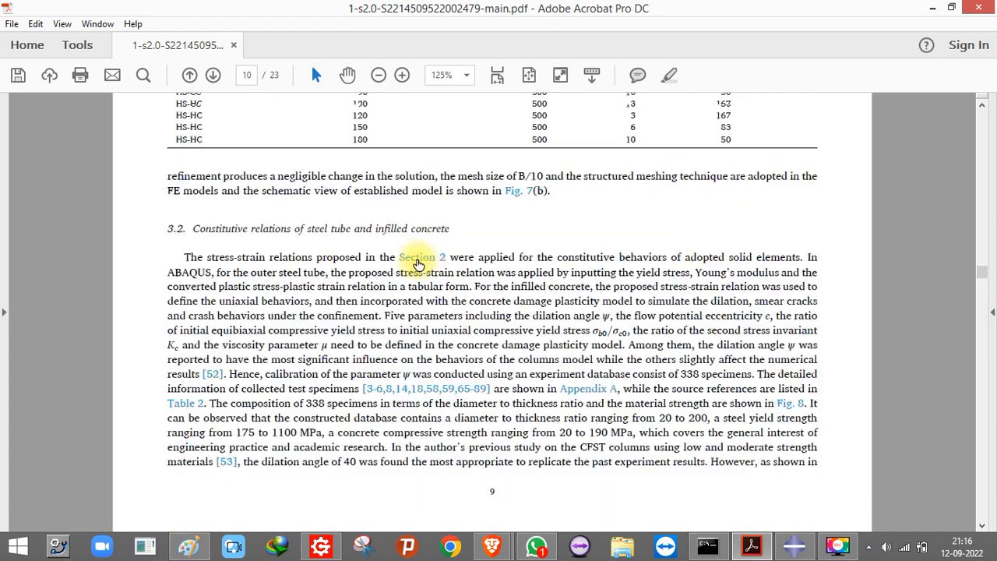
scroll(418, 265, "up", 1)
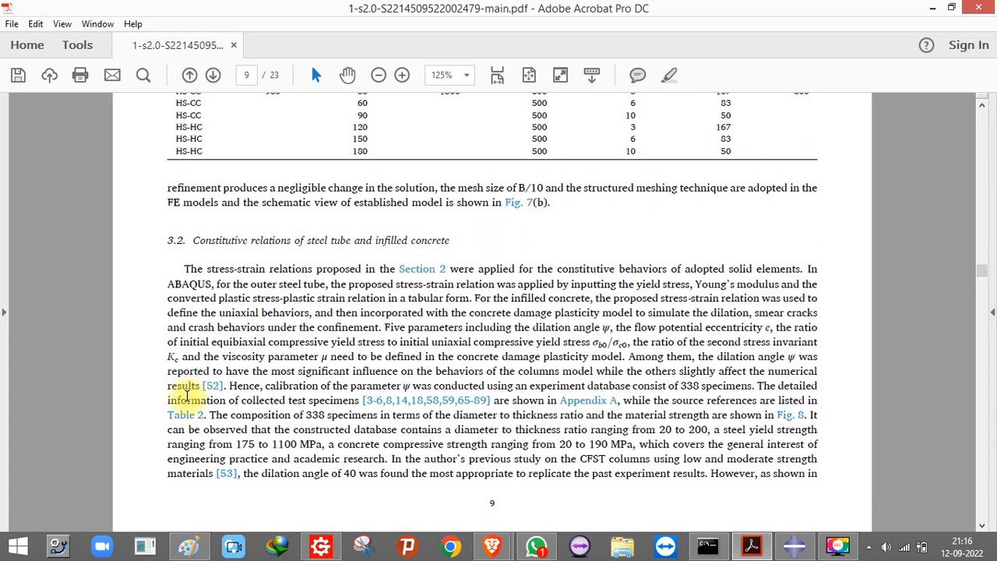
scroll(186, 396, "down", 10)
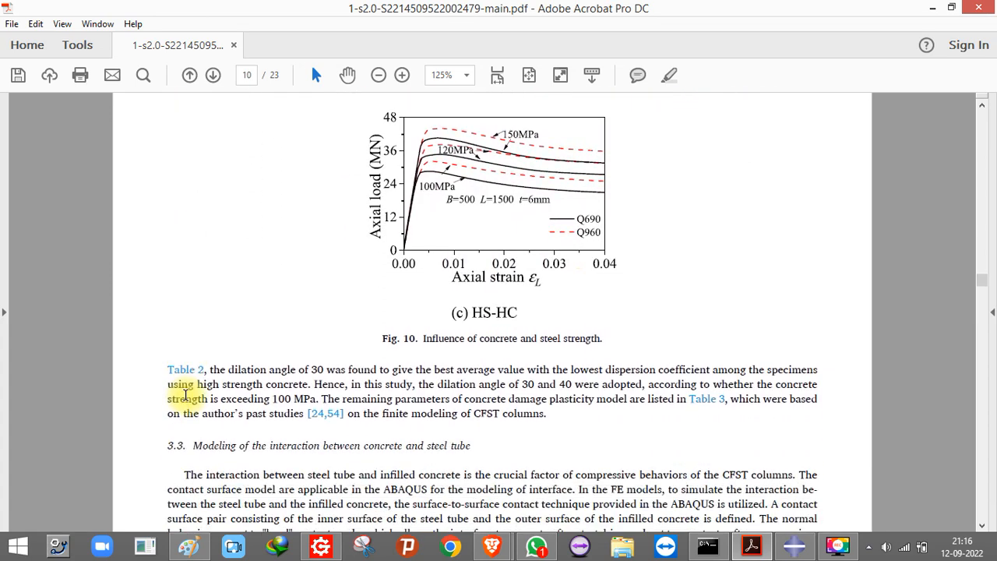
scroll(186, 395, "down", 5)
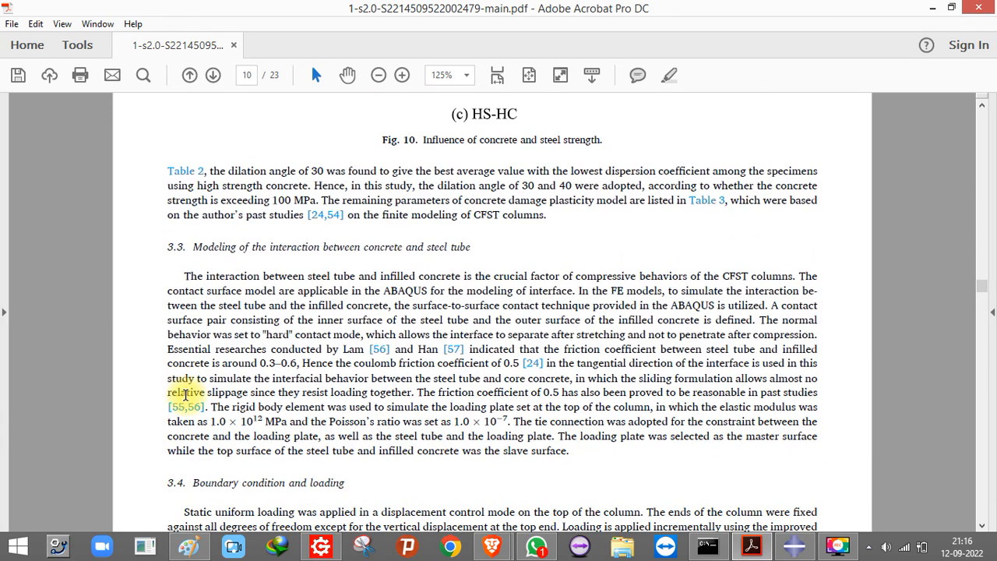
scroll(185, 396, "down", 2)
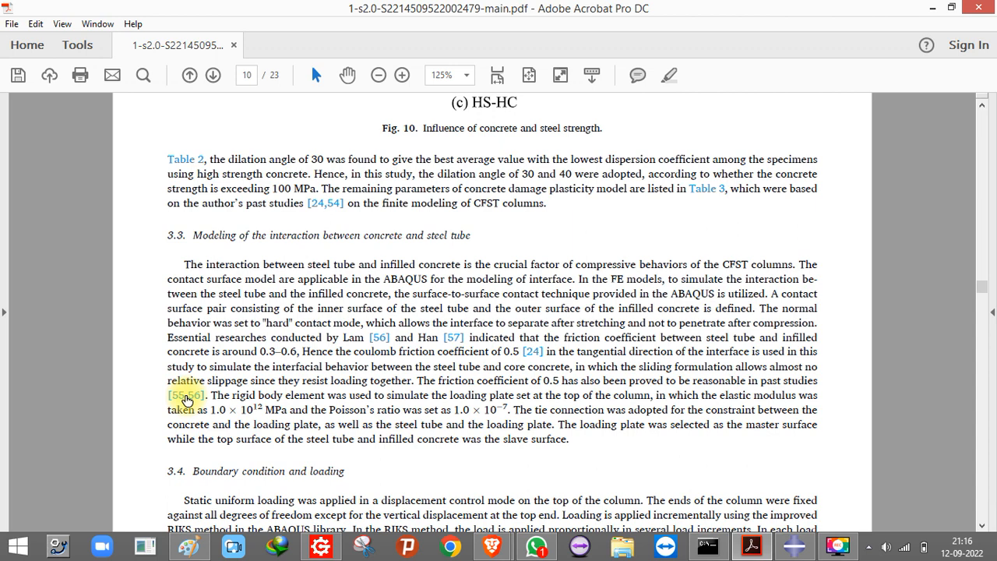
scroll(185, 396, "down", 3)
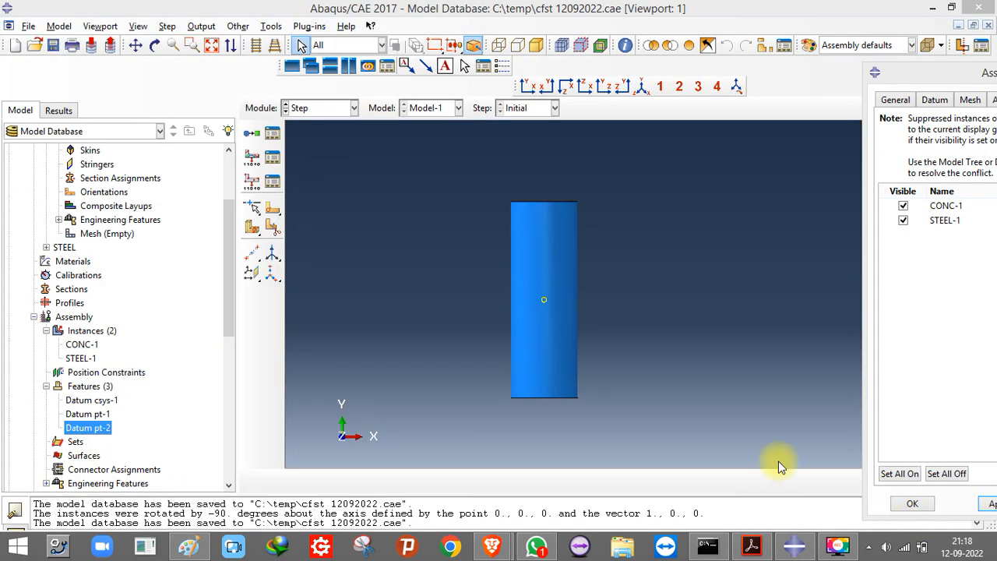
- Switch to Abaqus and change the working module from Step to Interaction
scroll(401, 264, "down", 2)
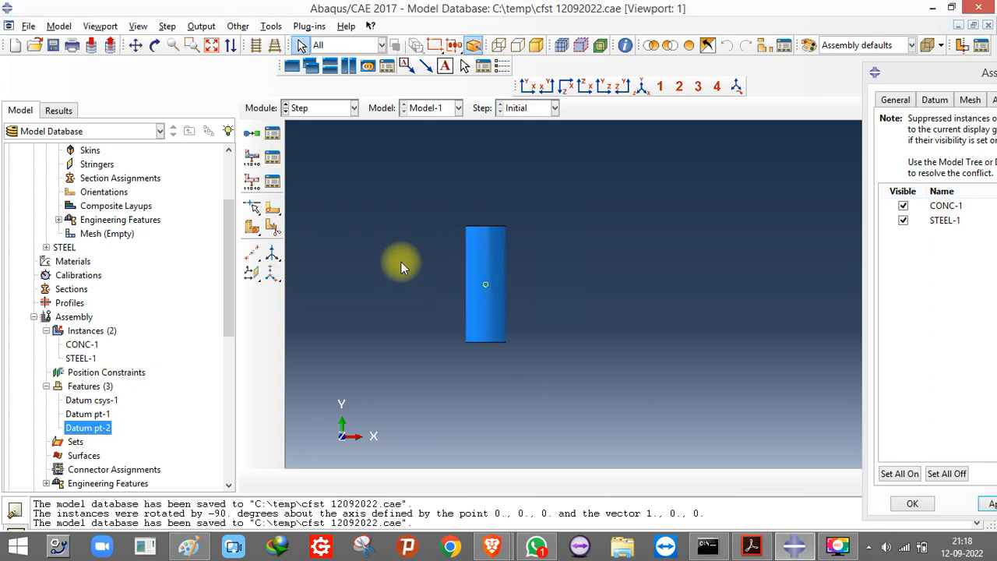
scroll(350, 247, "up", 1)
left_click(325, 110)
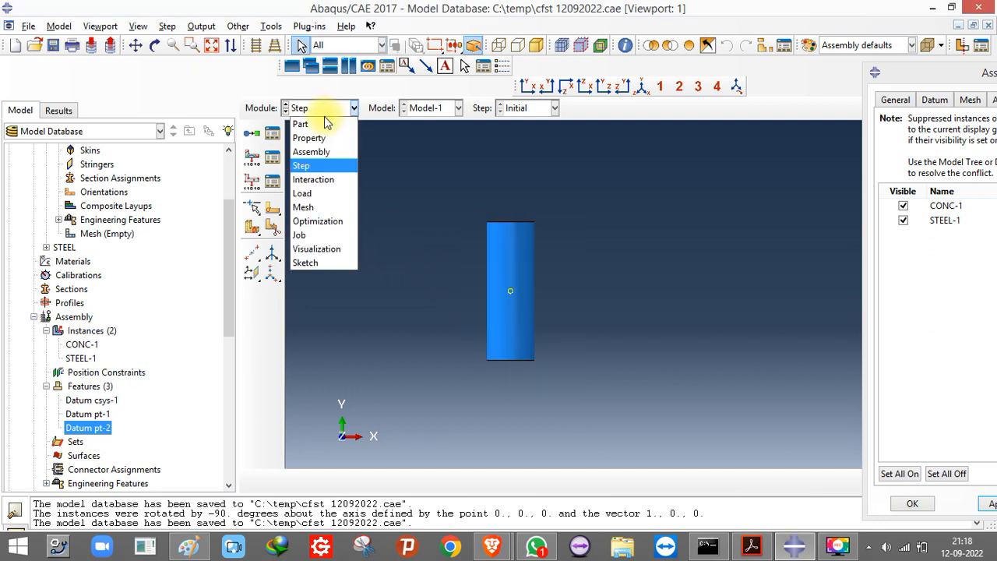
left_click(311, 180)
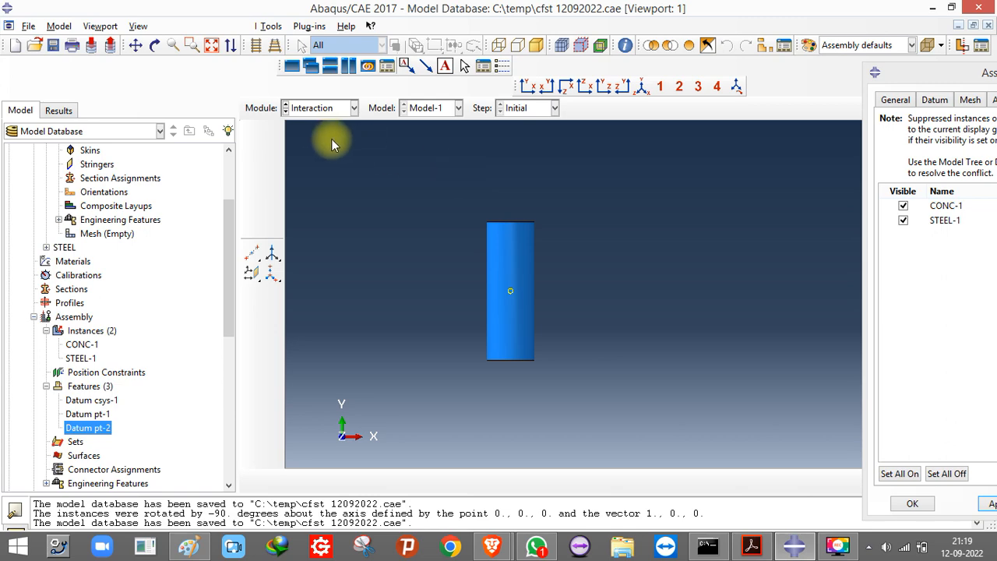
- Return to the paper in Acrobat and examine section 3.3 on surface-to-surface contact and the friction coefficient between steel tube and infilled concrete
left_click(751, 545)
scroll(410, 323, "up", 3)
scroll(410, 323, "up", 10)
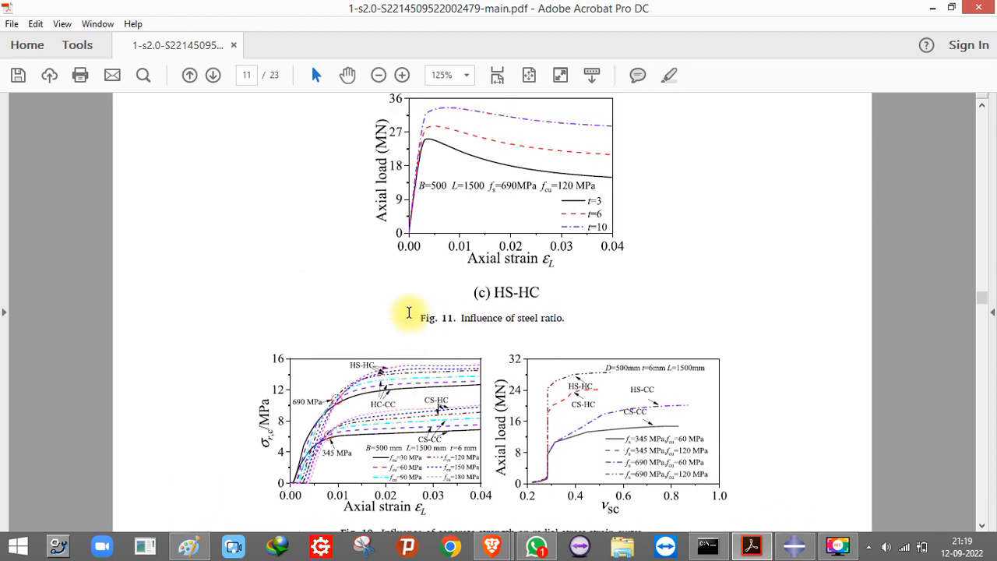
scroll(411, 221, "up", 1)
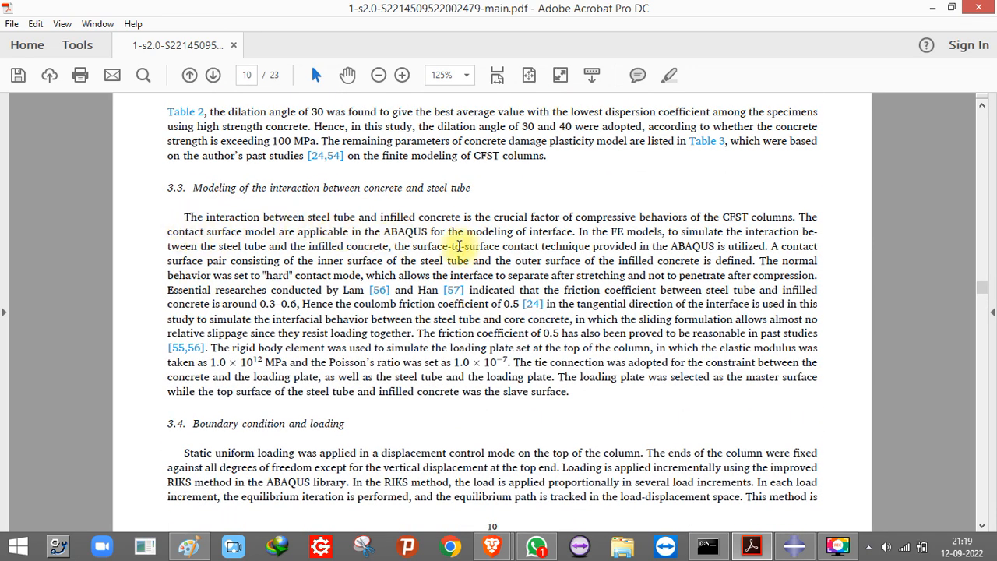
left_click_drag(206, 232, 762, 248)
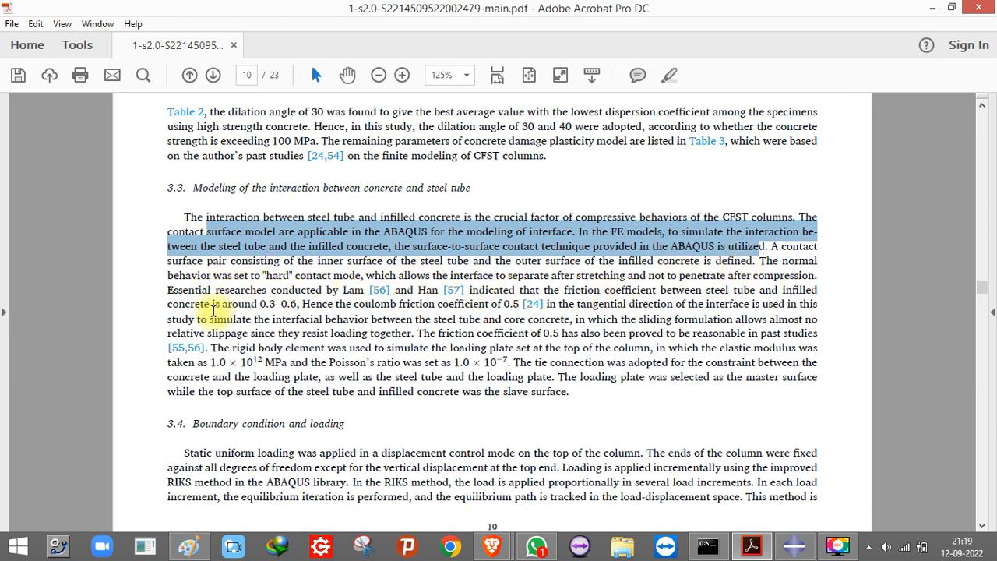
left_click_drag(230, 303, 275, 311)
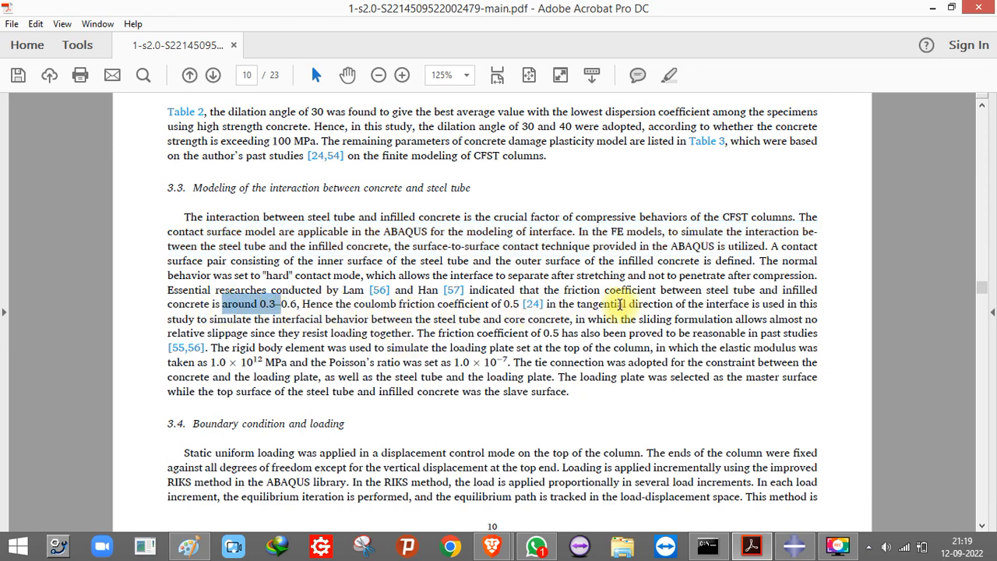
- Highlight the section 3.3 passage running from "friction coefficient of 0.5" to "between the steel tube and core concrete"
left_click_drag(400, 305, 564, 321)
right_click(557, 323)
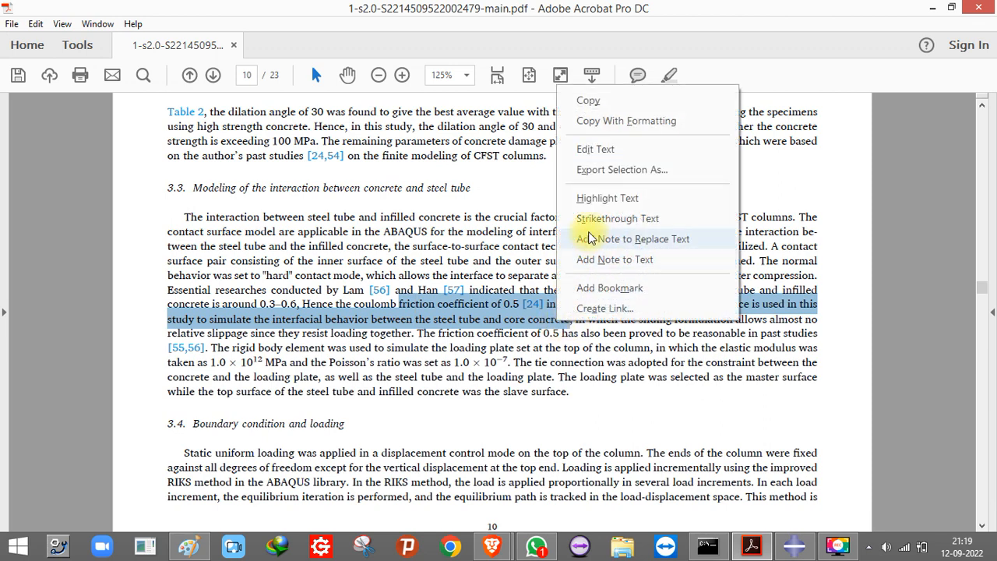
left_click(599, 200)
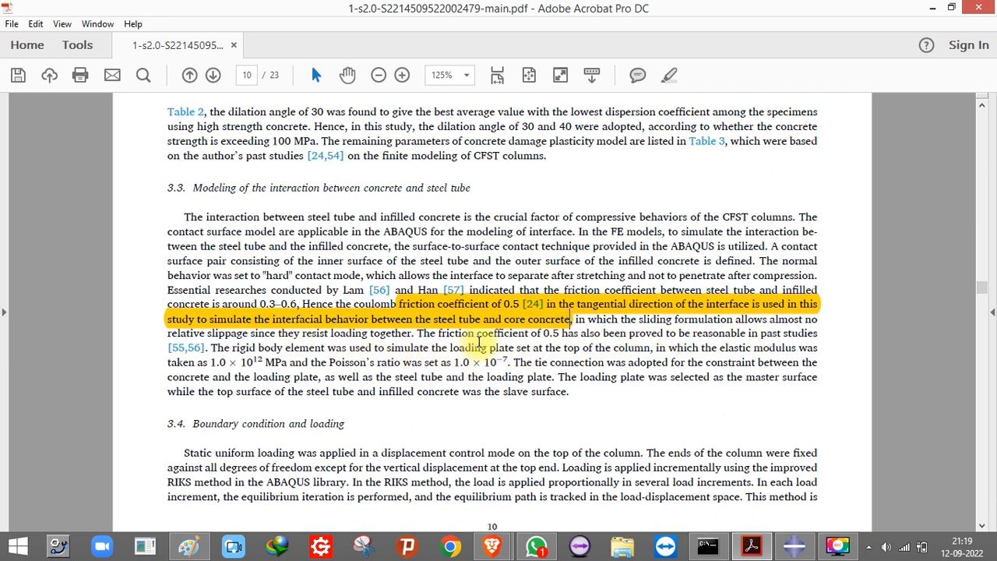
left_click(516, 320)
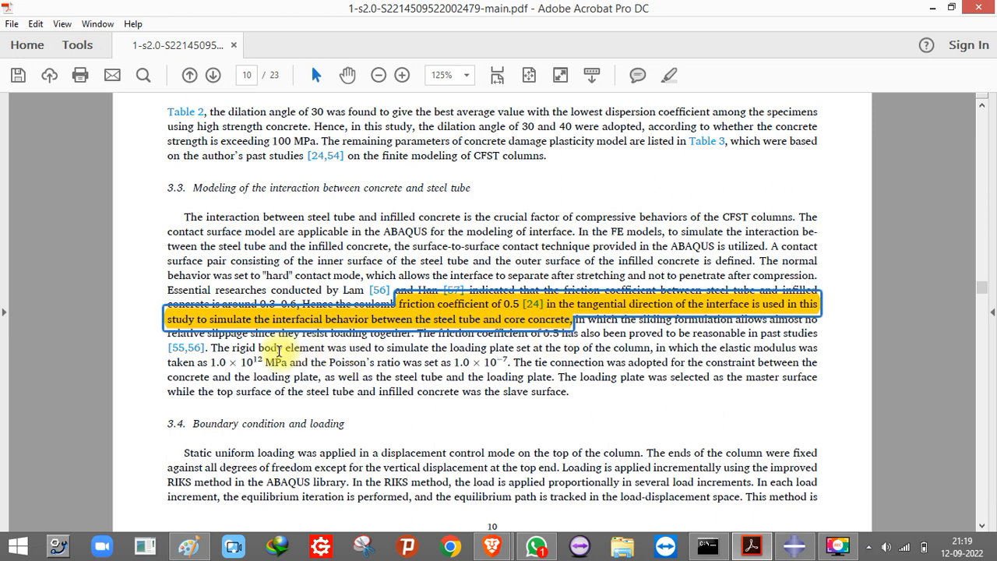
left_click(273, 349)
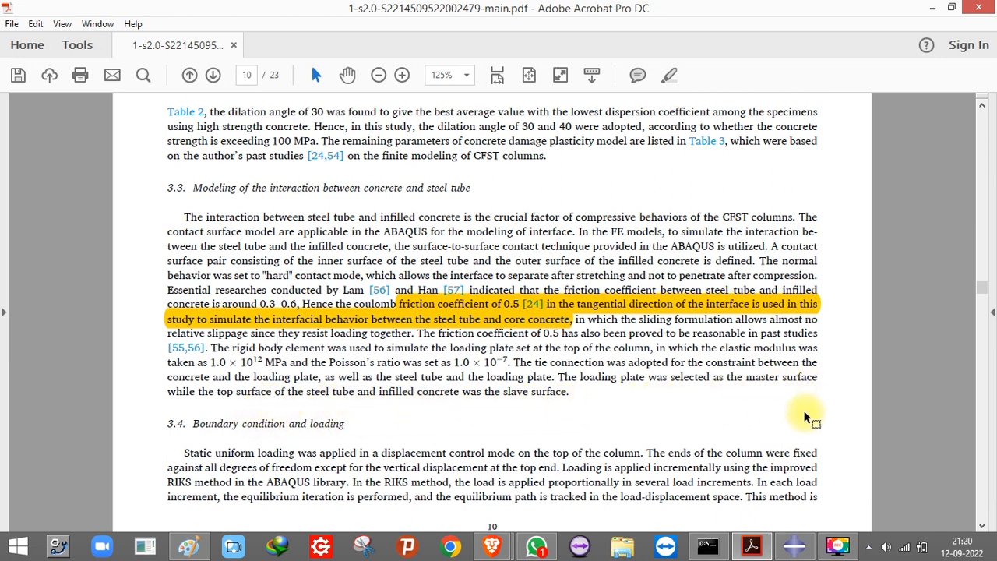
- Switch back to Abaqus with the column assembly in the Interaction module
left_click(793, 545)
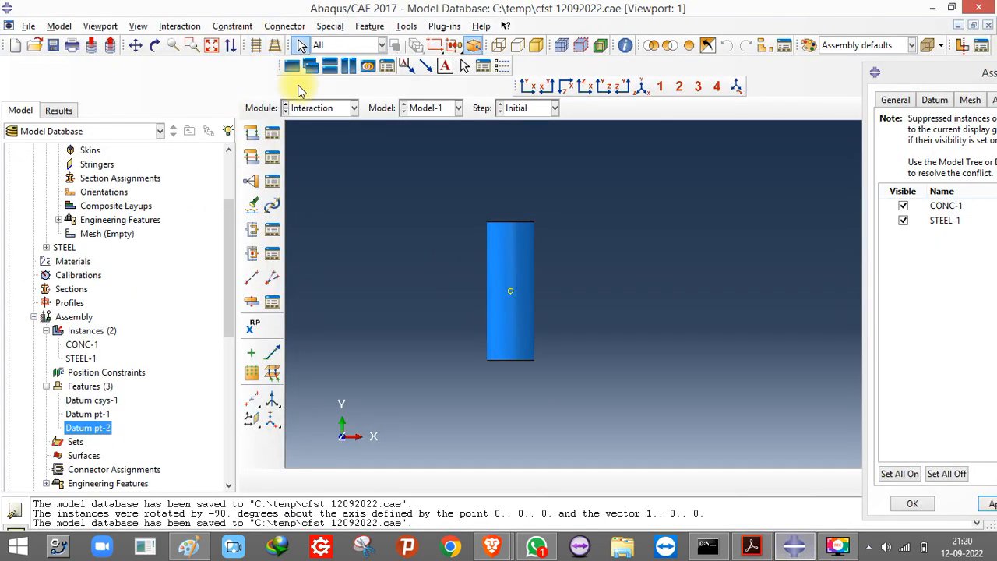
left_click(326, 113)
left_click(320, 180)
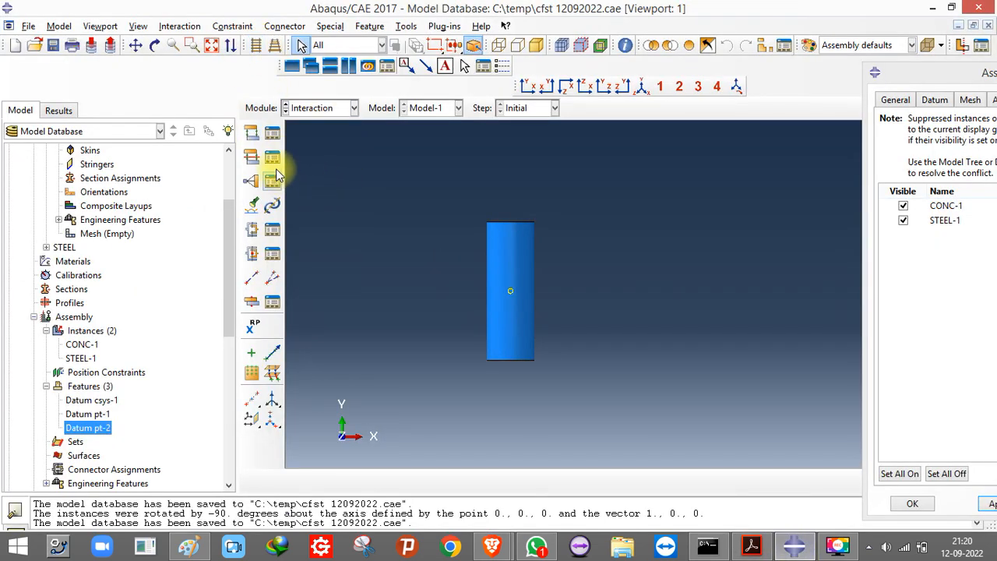
left_click(253, 205)
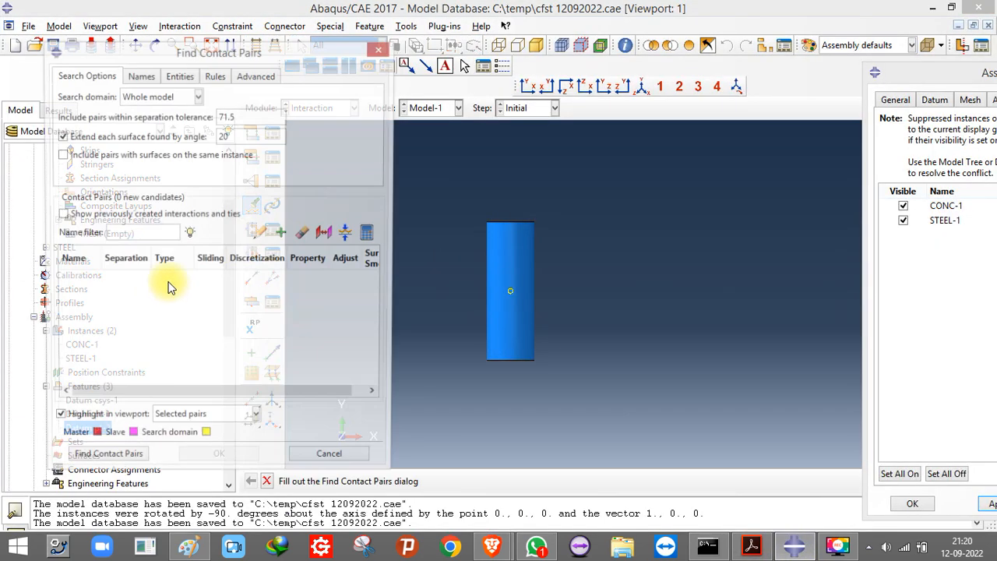
left_click(107, 461)
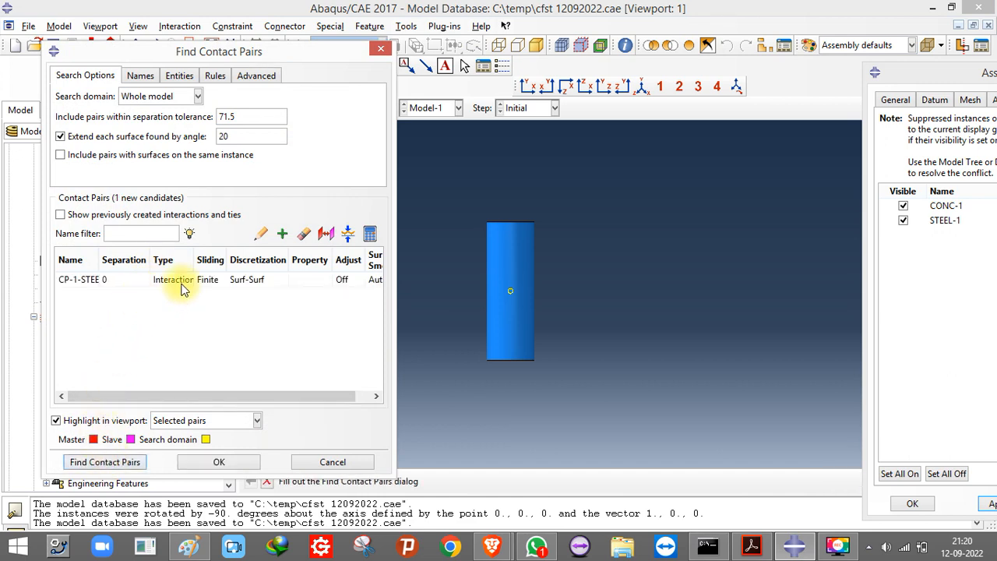
left_click(380, 48)
left_click(219, 286)
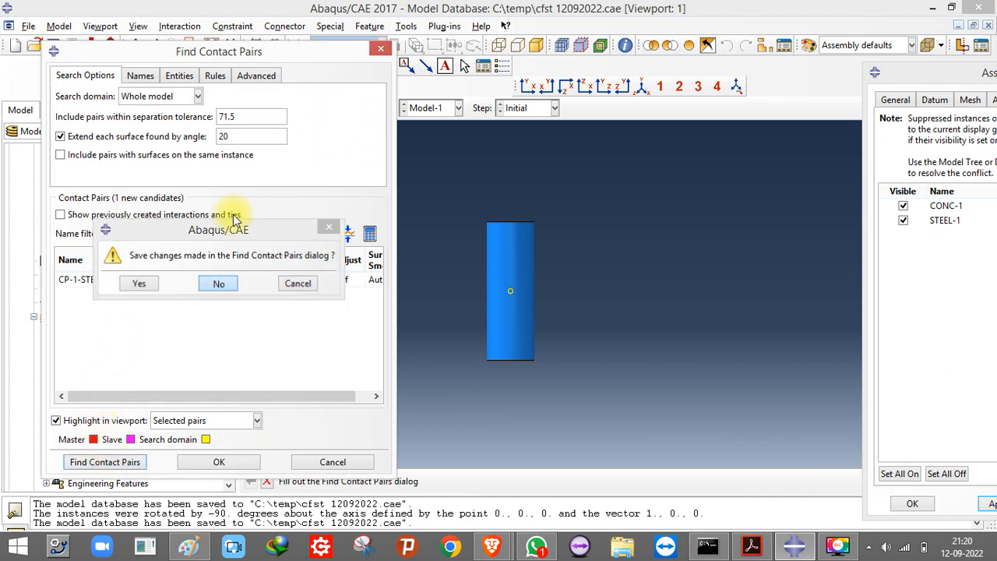
- Create a 3D deformable solid extrusion part named LOADING PLATE with an approximate size of 2000 in the Part module
left_click(334, 108)
left_click(311, 123)
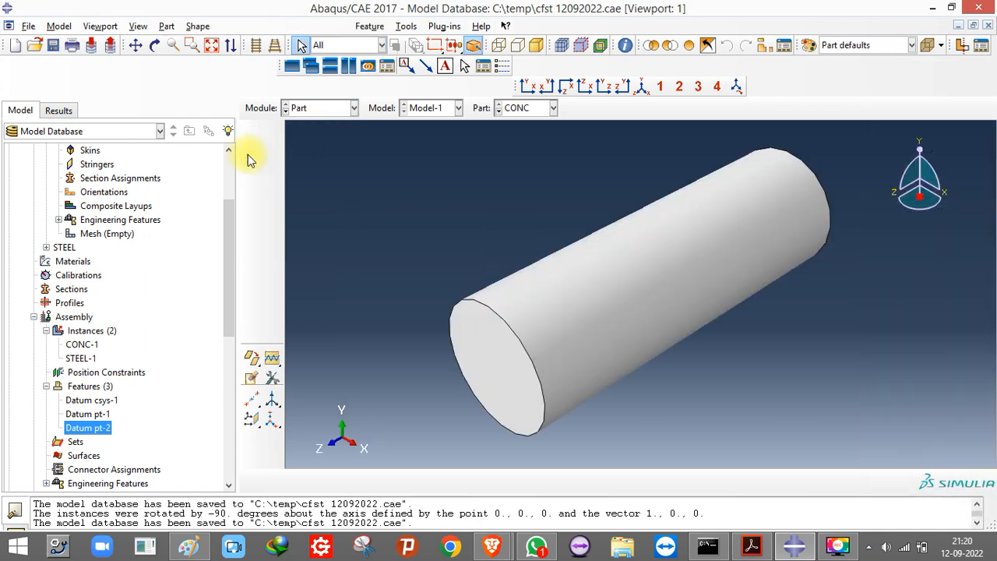
left_click(252, 134)
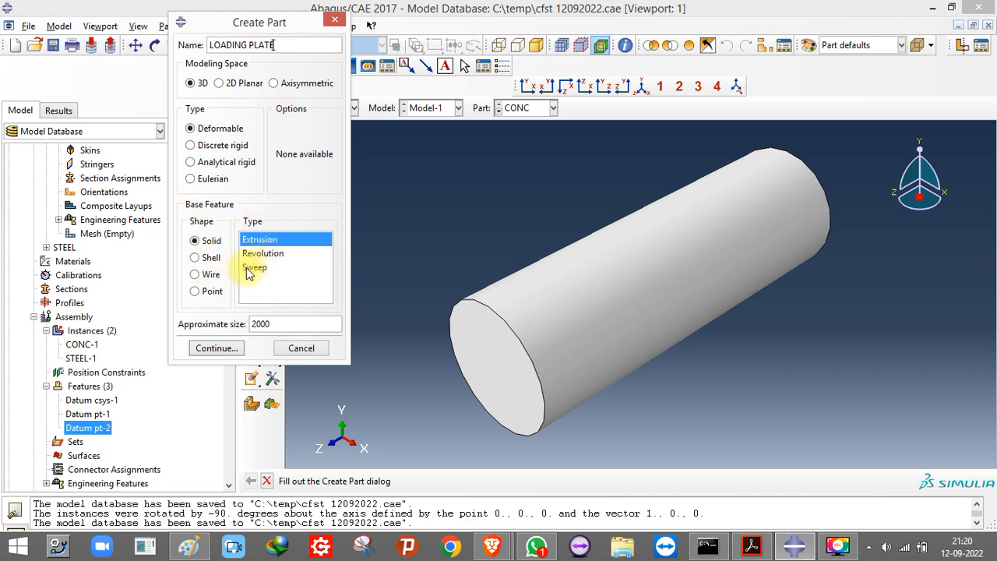
left_click(228, 350)
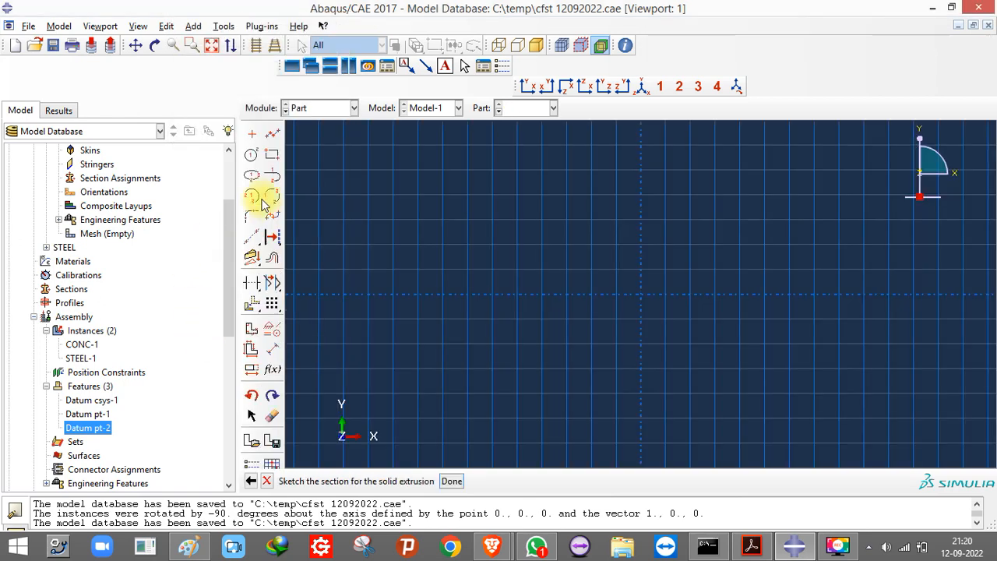
- Sketch a circle centred on the origin with a radius of about 200 for the loading plate section
left_click(251, 154)
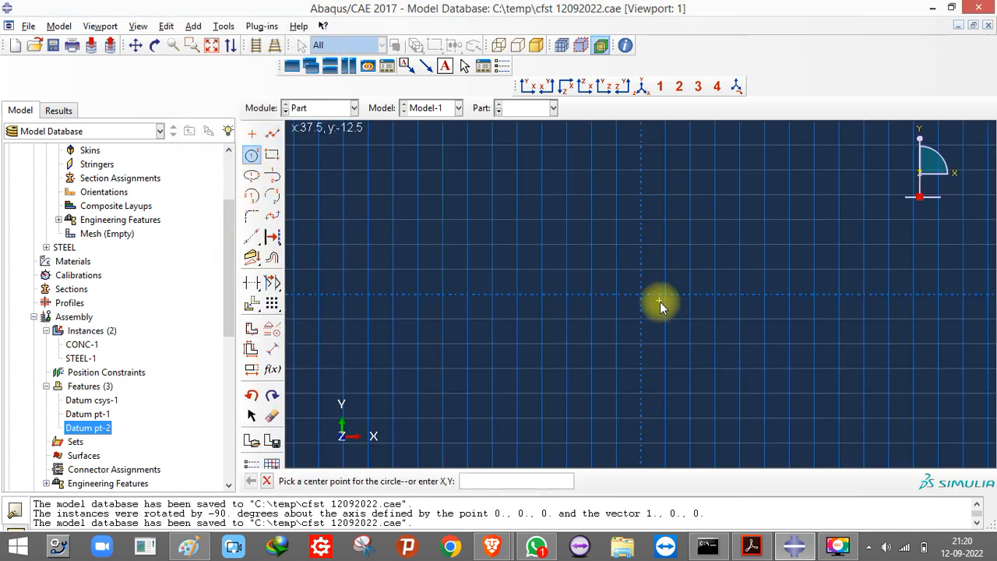
left_click(640, 295)
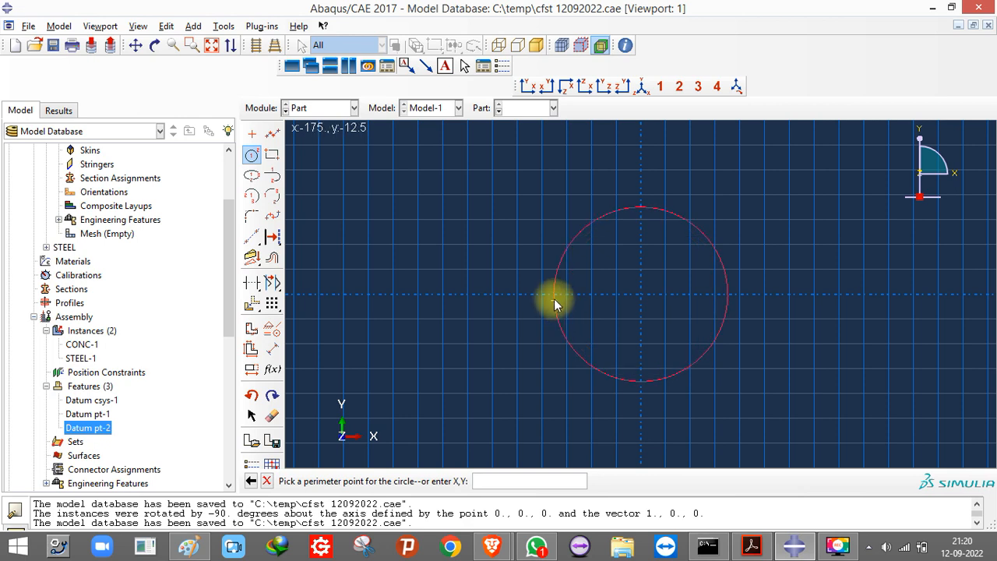
left_click(543, 294)
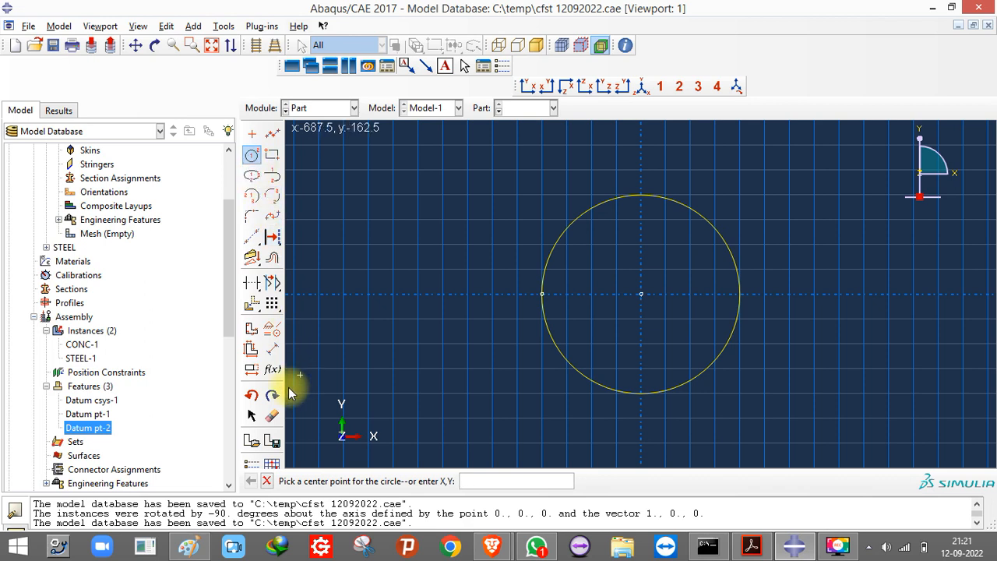
- Dimension the loading plate circle with a radius of 270
left_click(272, 348)
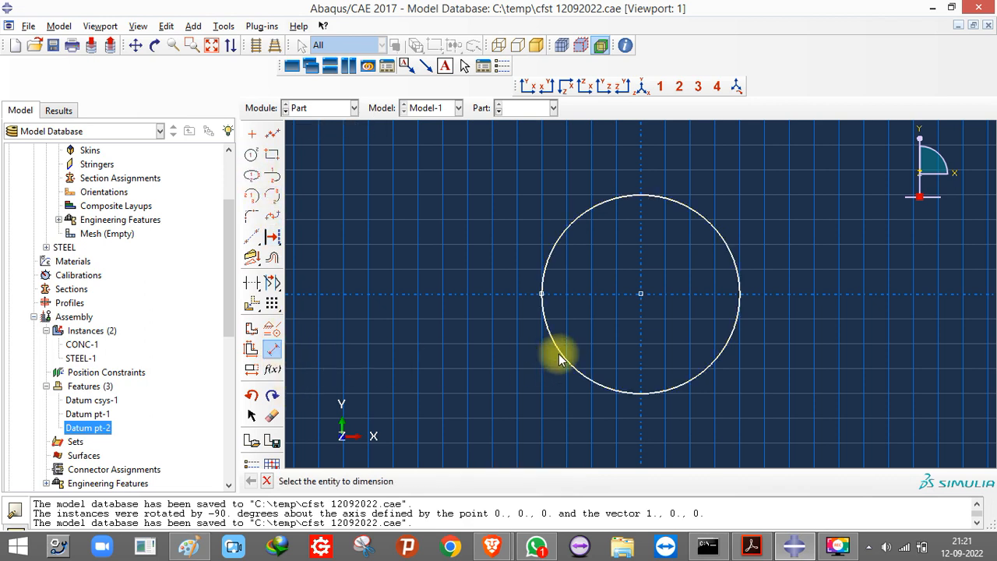
left_click(558, 354)
left_click(501, 350)
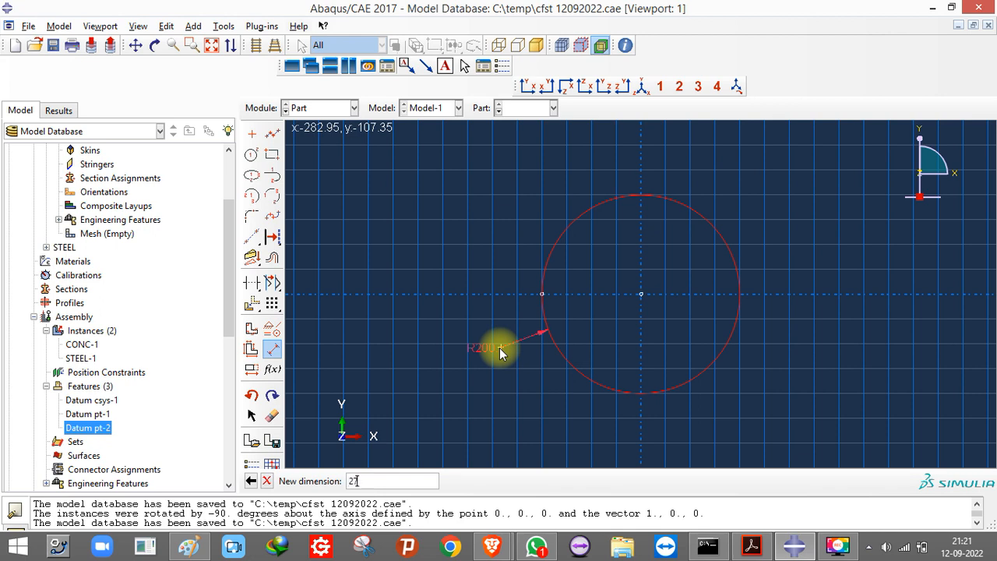
type("270")
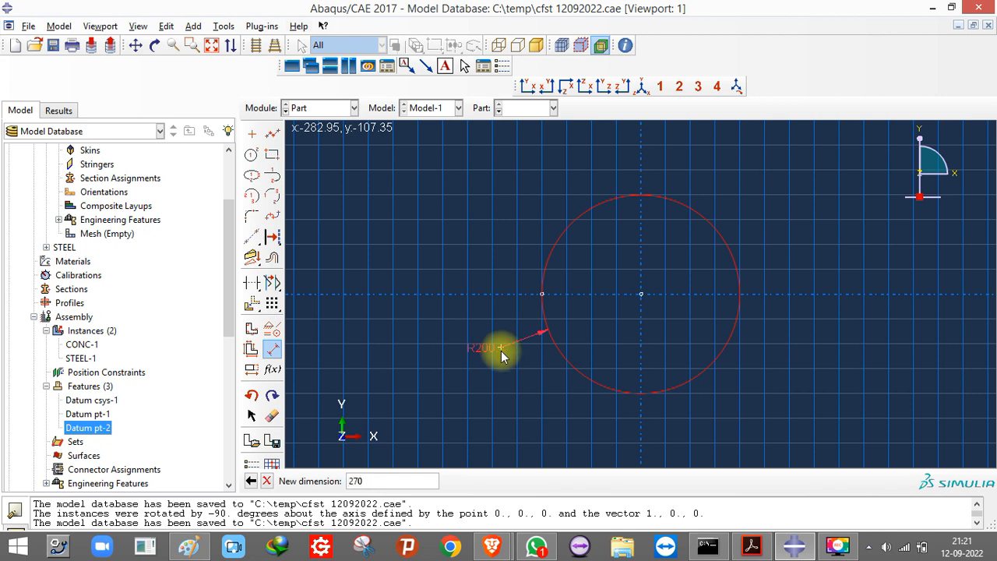
key("Return")
left_click(266, 481)
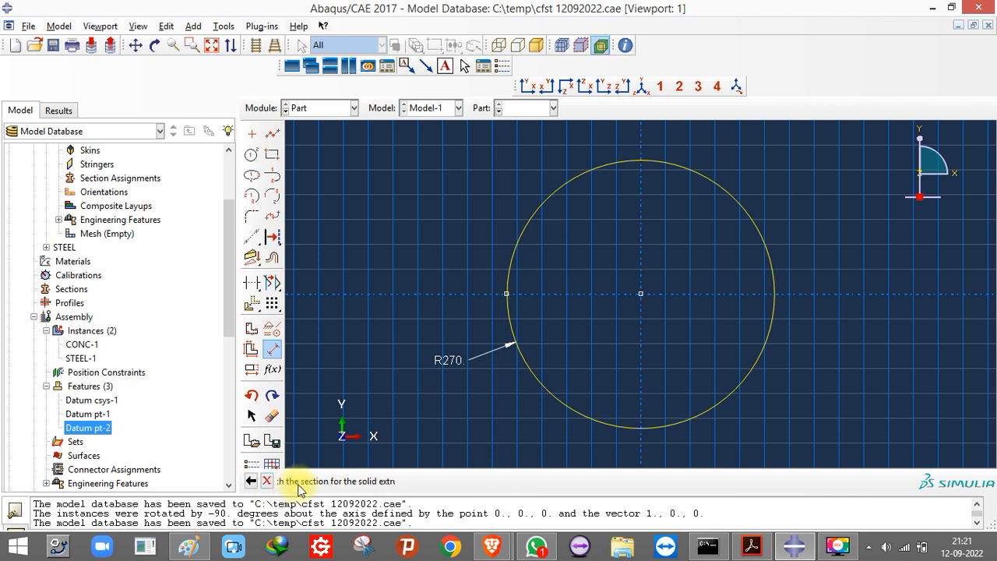
- Finish the circle sketch and extrude the loading plate to a depth of 10
left_click(452, 481)
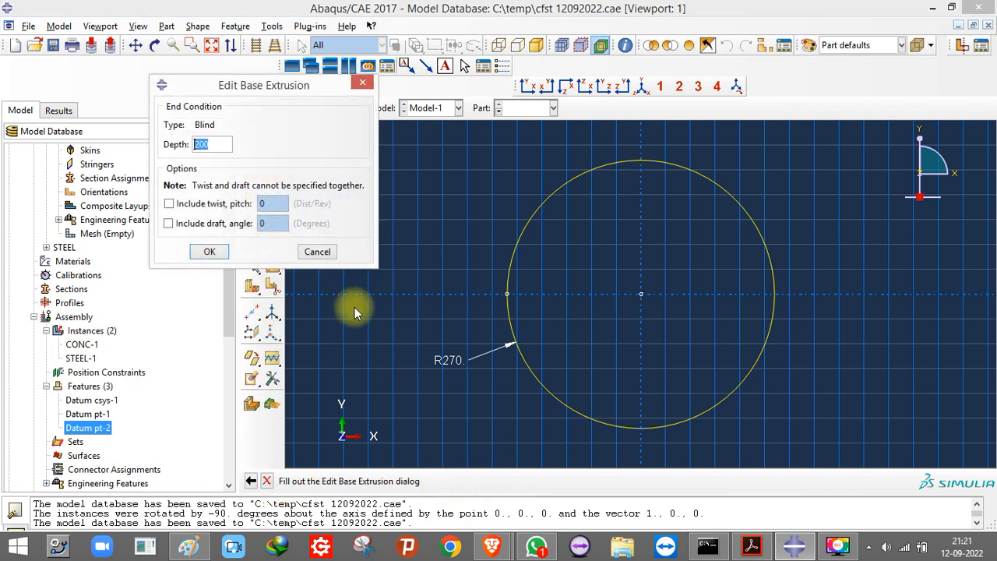
double_click(215, 146)
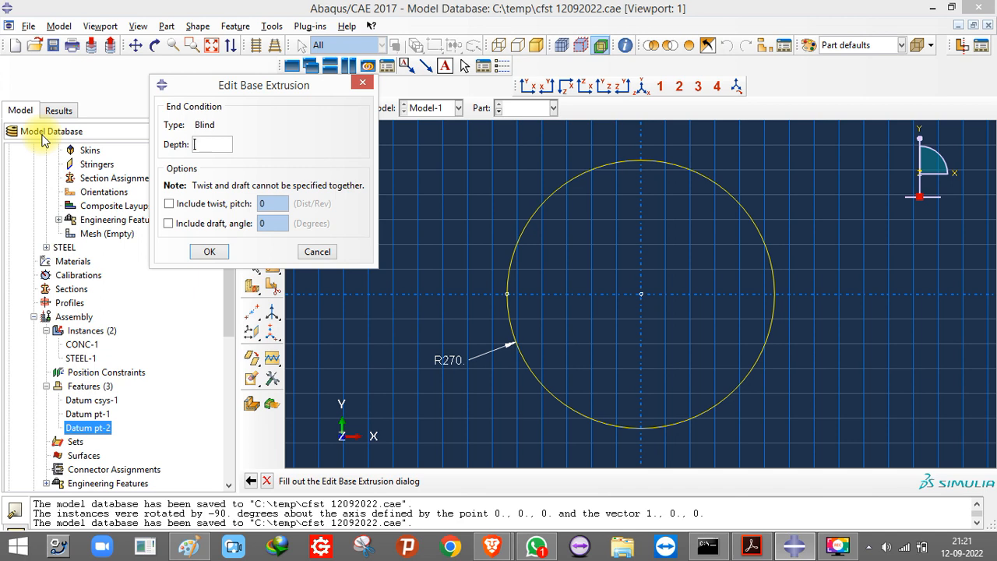
type("10")
left_click(213, 257)
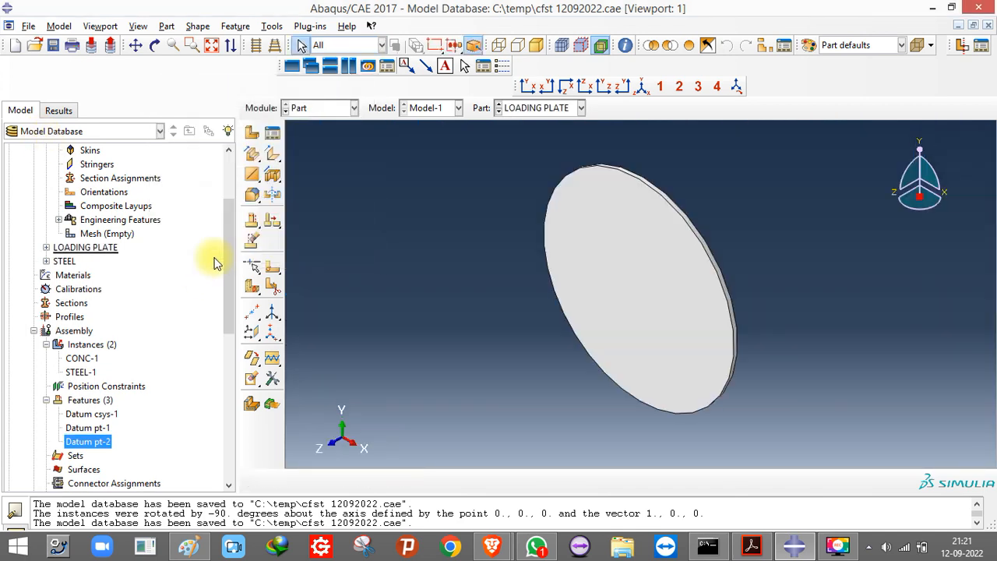
- Switch to the Assembly module and create a dependent instance of the LOADING PLATE part
left_click(320, 108)
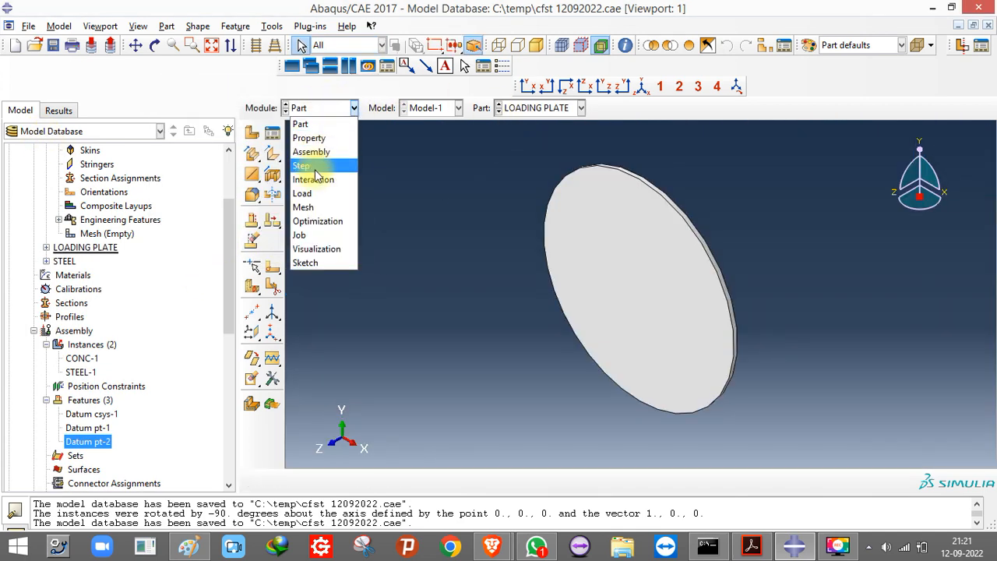
left_click(435, 163)
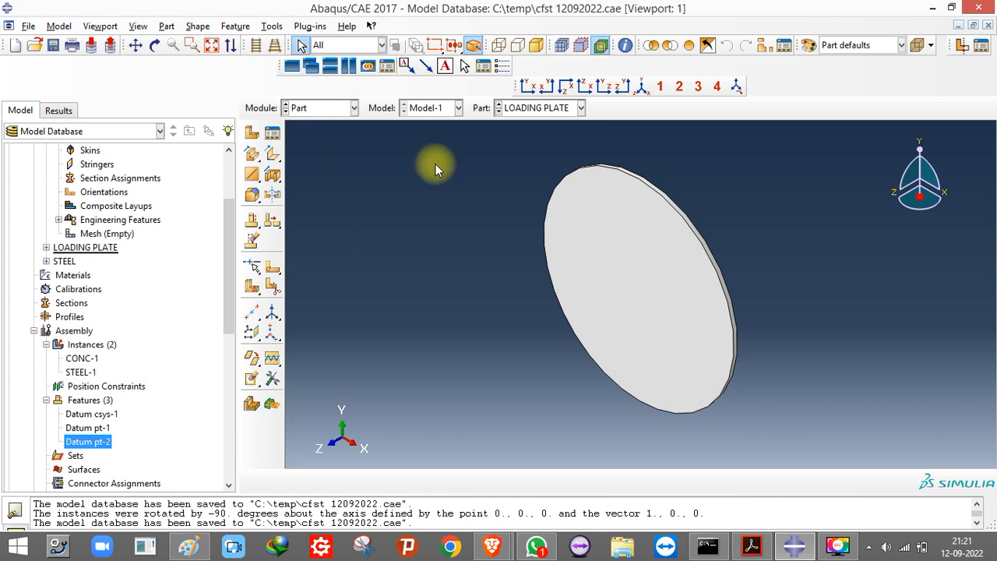
left_click(318, 110)
left_click(317, 151)
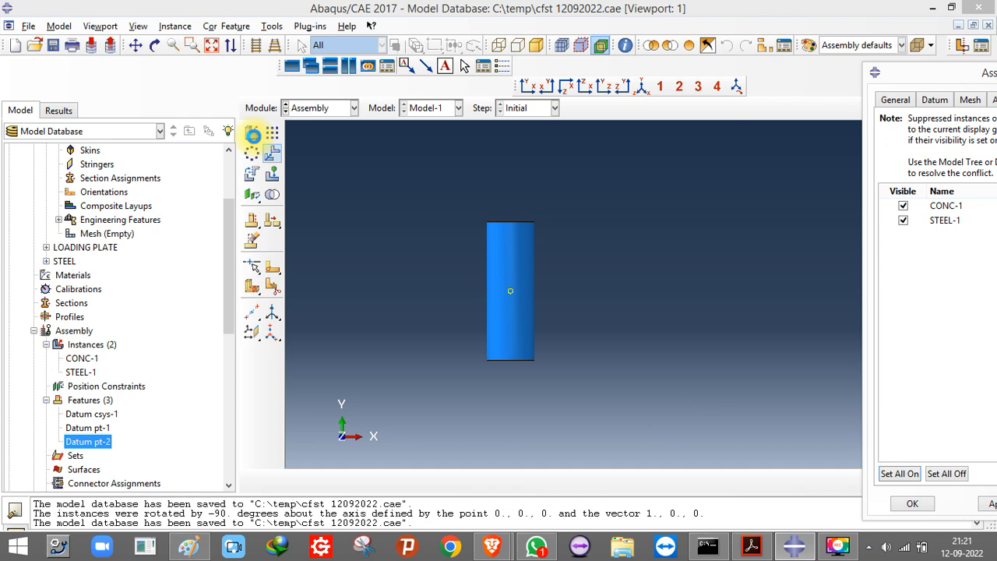
left_click(252, 135)
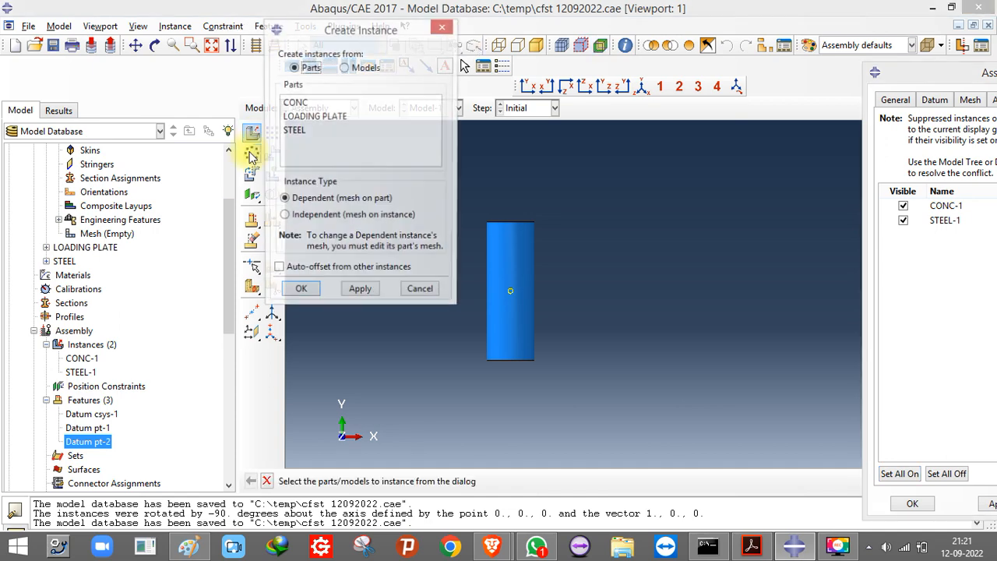
left_click(307, 117)
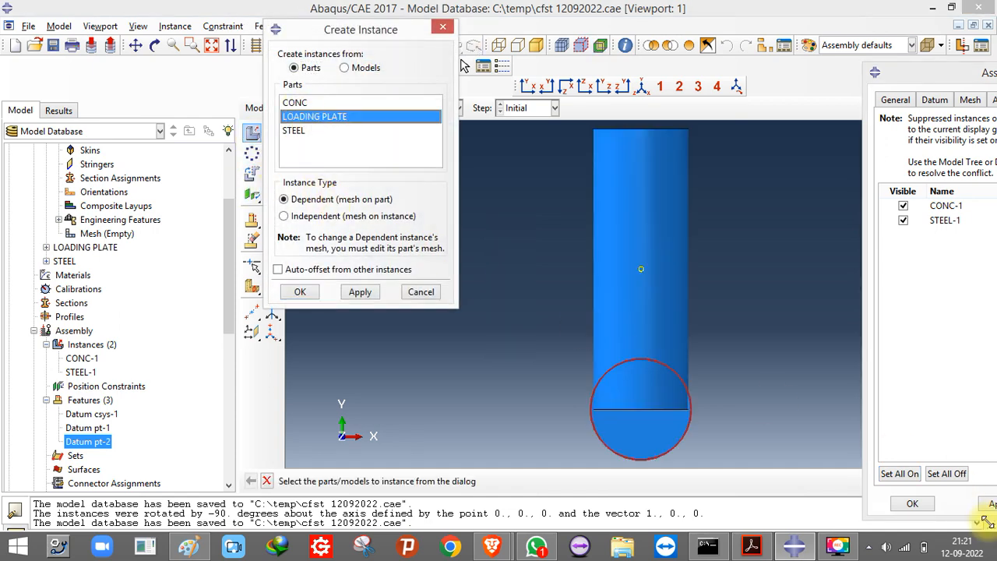
left_click(294, 293)
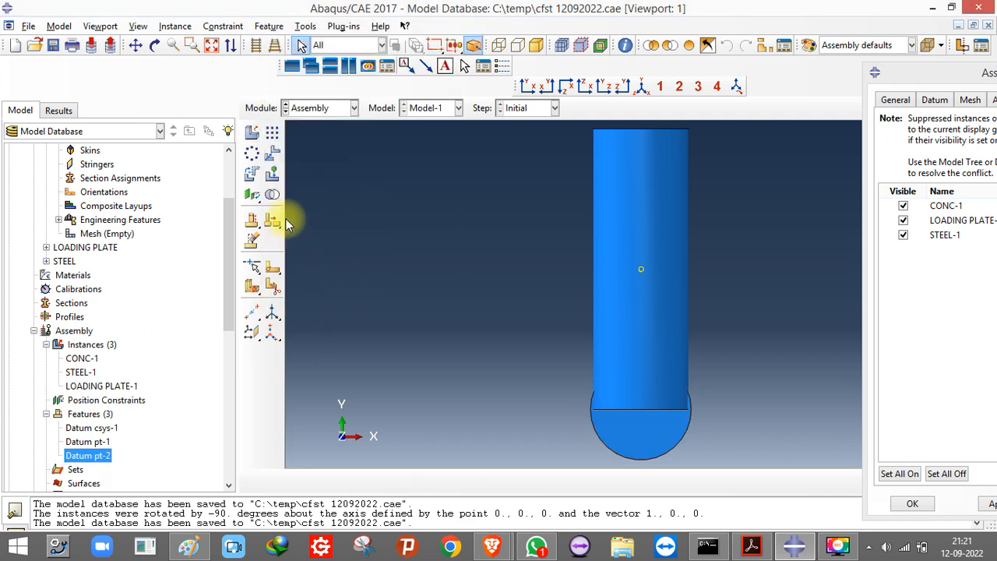
- Rotate the loading plate instance 90 degrees about the axis from 0,0,0 to 1,0,0
left_click(638, 436)
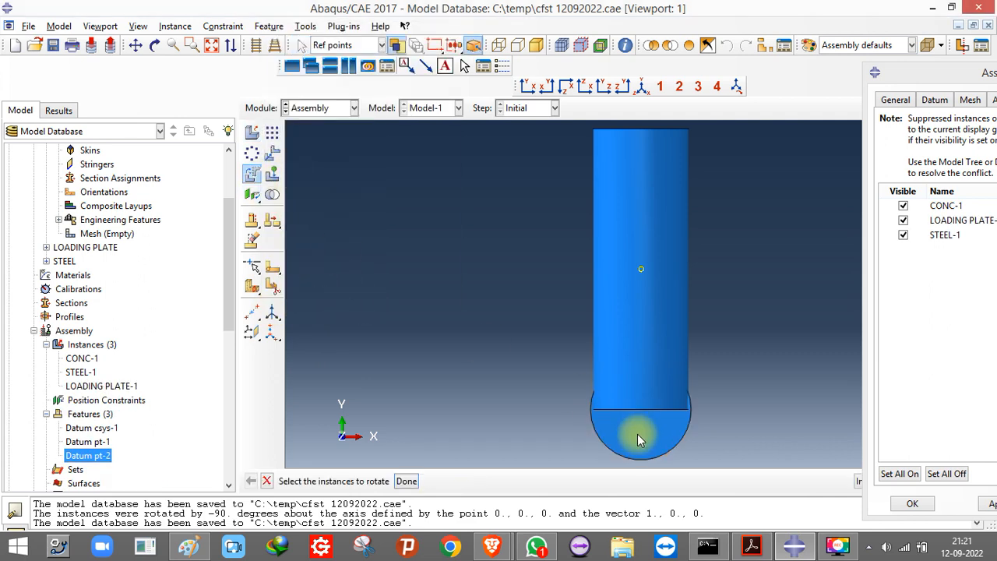
left_click(406, 480)
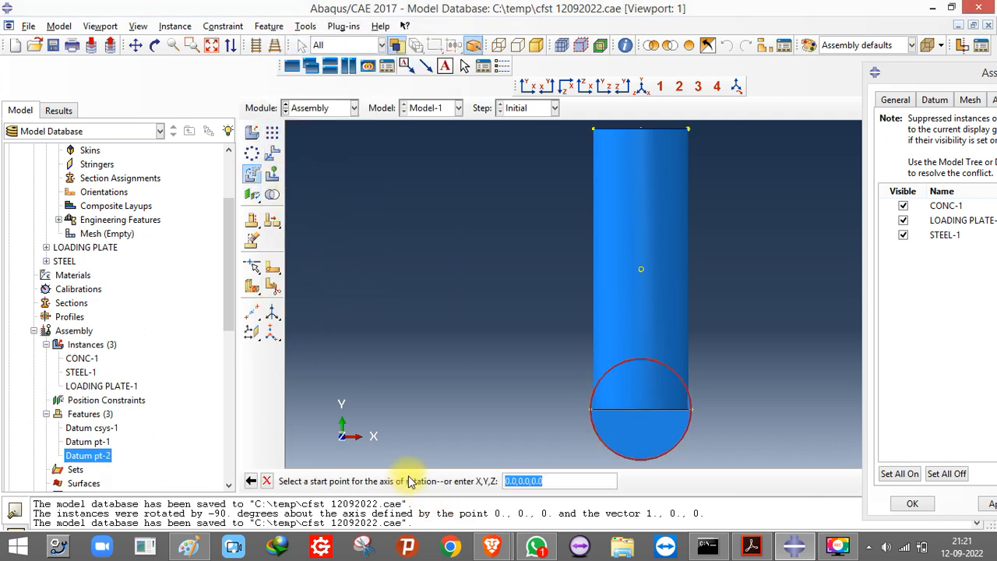
key("Return")
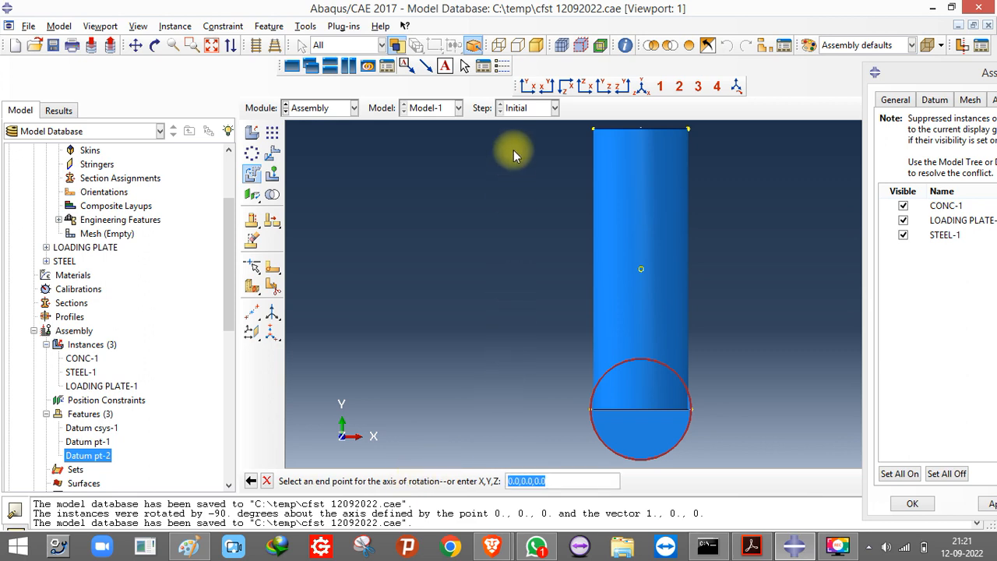
left_click(642, 87)
left_click(558, 481)
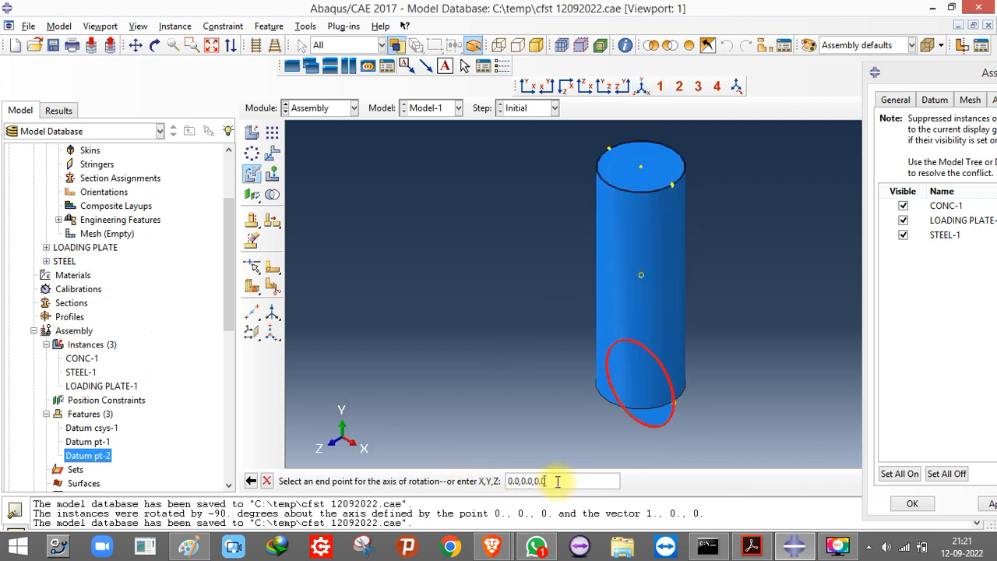
left_click_drag(513, 481, 499, 481)
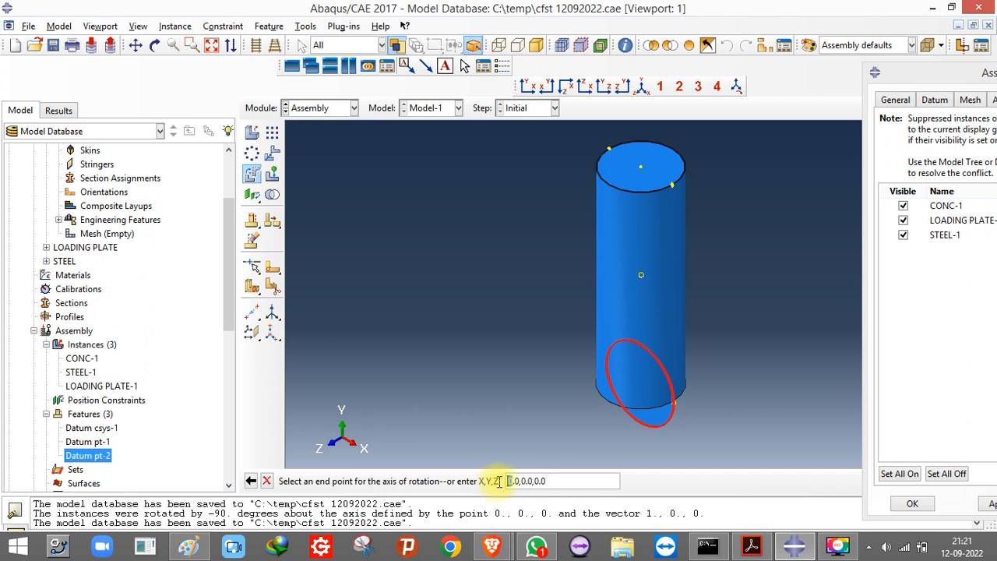
type("1")
key("Return")
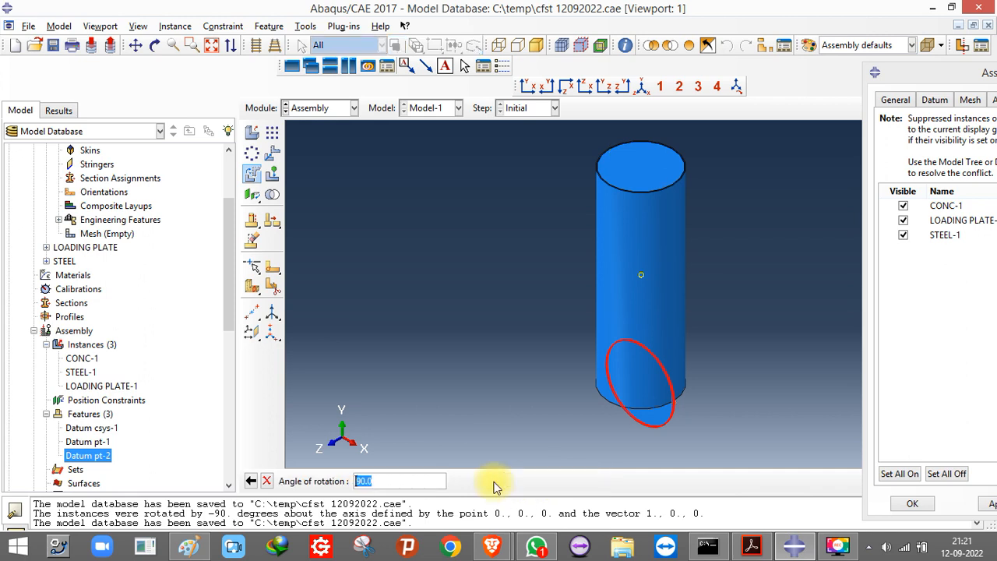
key("Return")
left_click(372, 482)
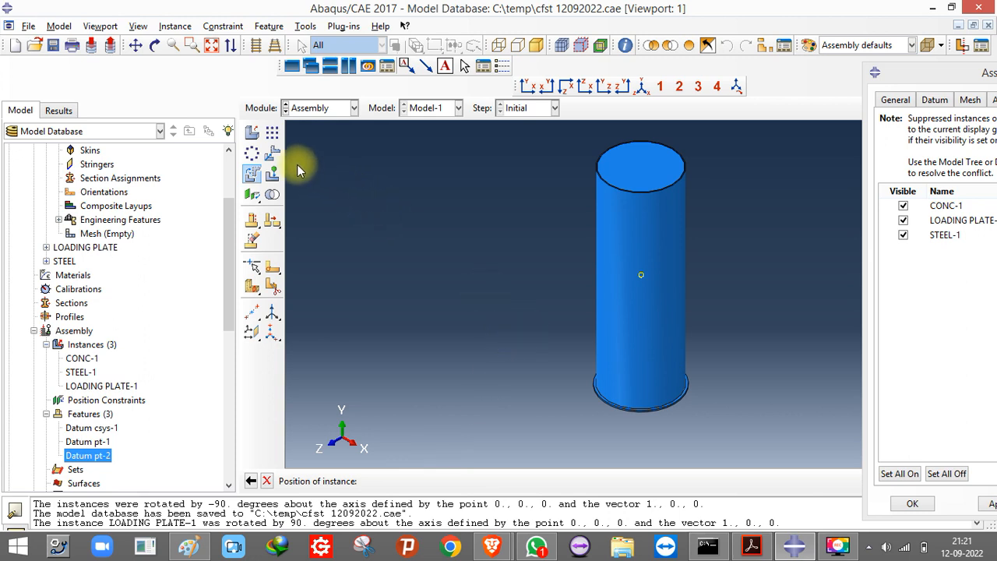
- Hide the CONC-1 instance and make a linear pattern of the loading plate with number 2, offset 540 in direction 1 and number 1 in direction 2
left_click(903, 207)
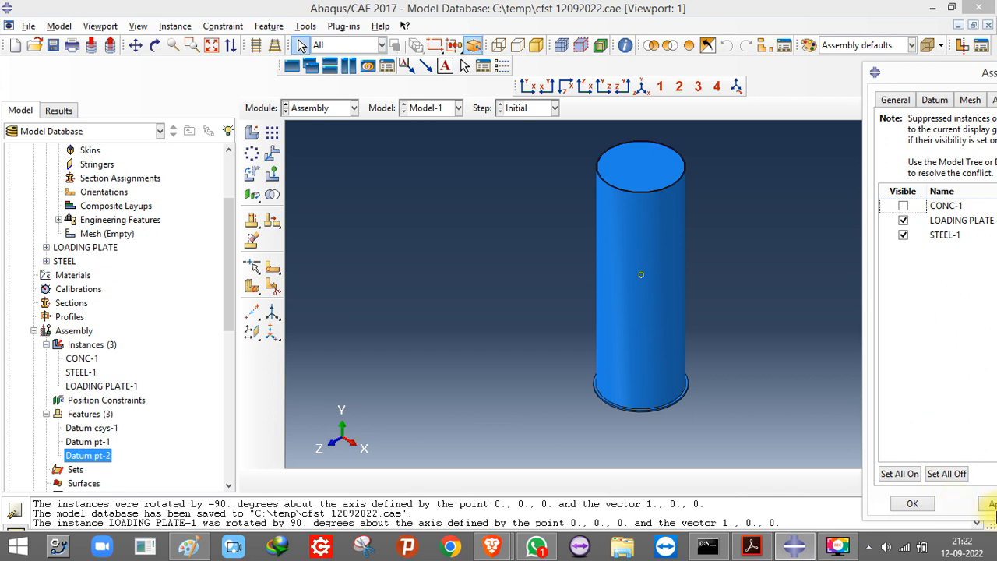
left_click(987, 505)
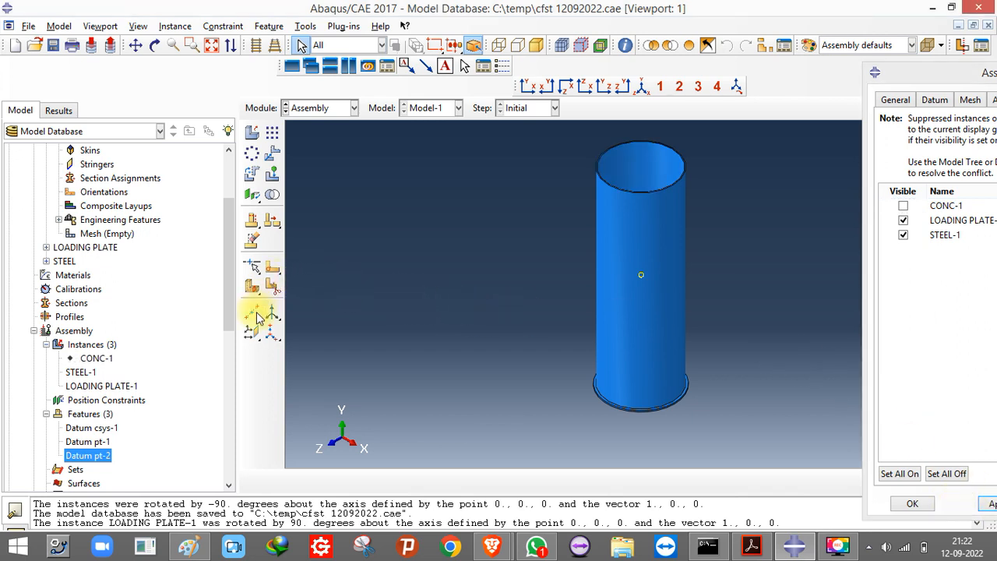
left_click(274, 135)
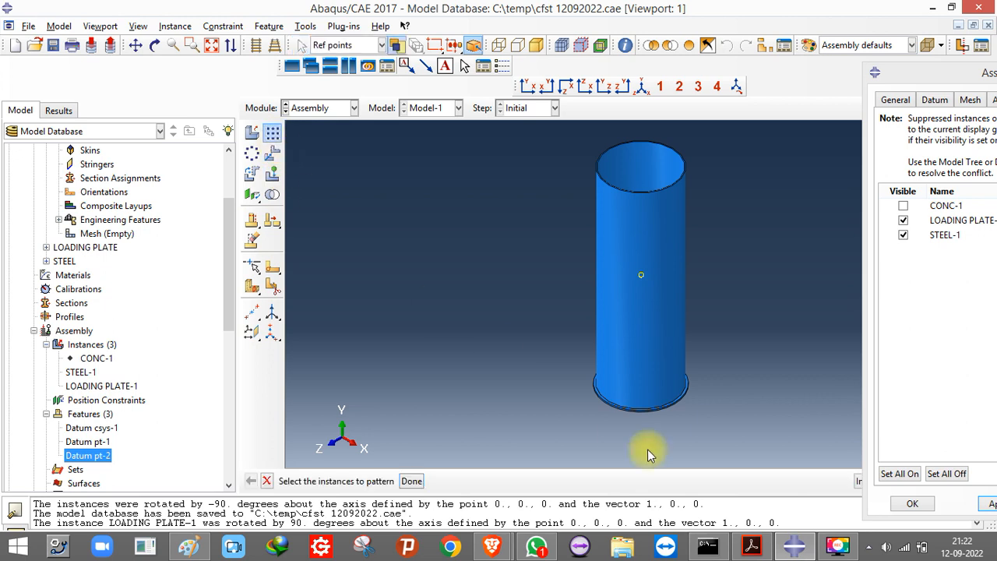
left_click(661, 408)
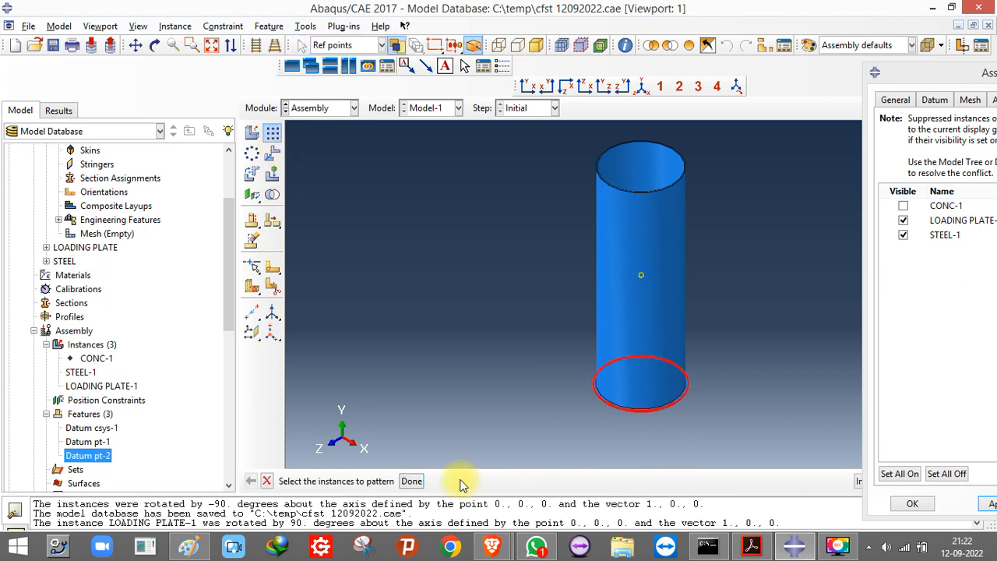
left_click(411, 481)
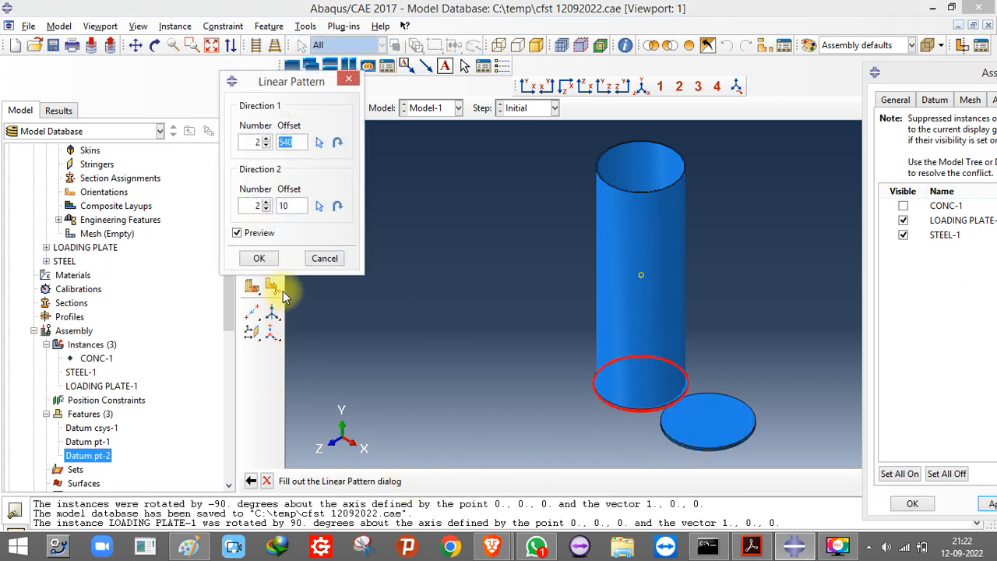
left_click(267, 209)
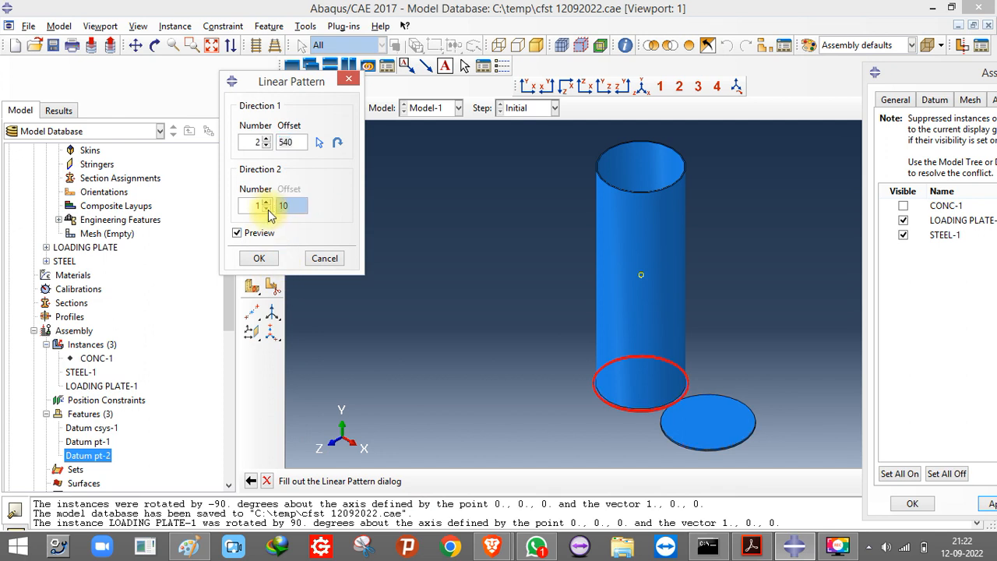
left_click(259, 257)
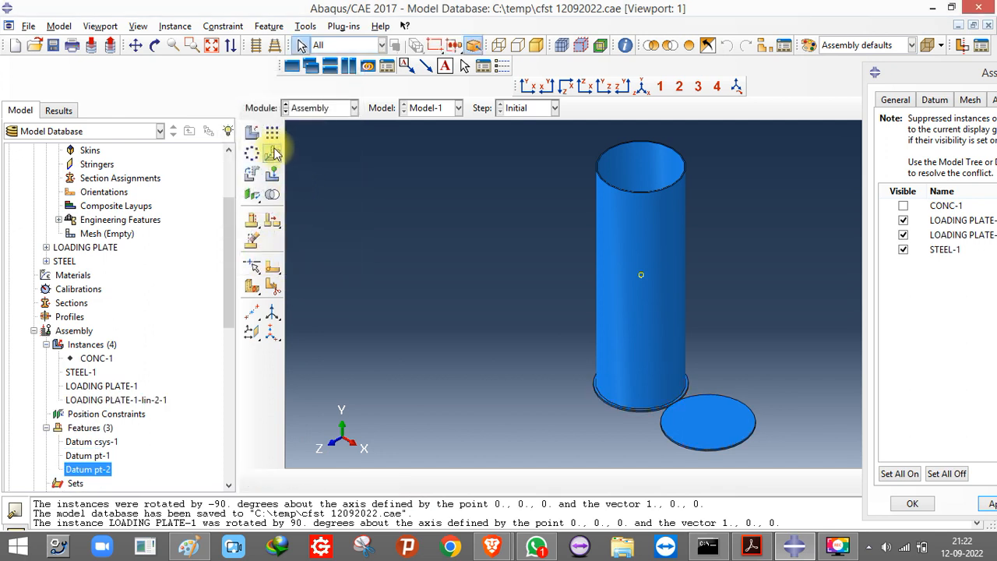
- Translate the patterned loading plate instance from the centre of its underside to the centre of the steel tube's top end
left_click(272, 153)
left_click(675, 444)
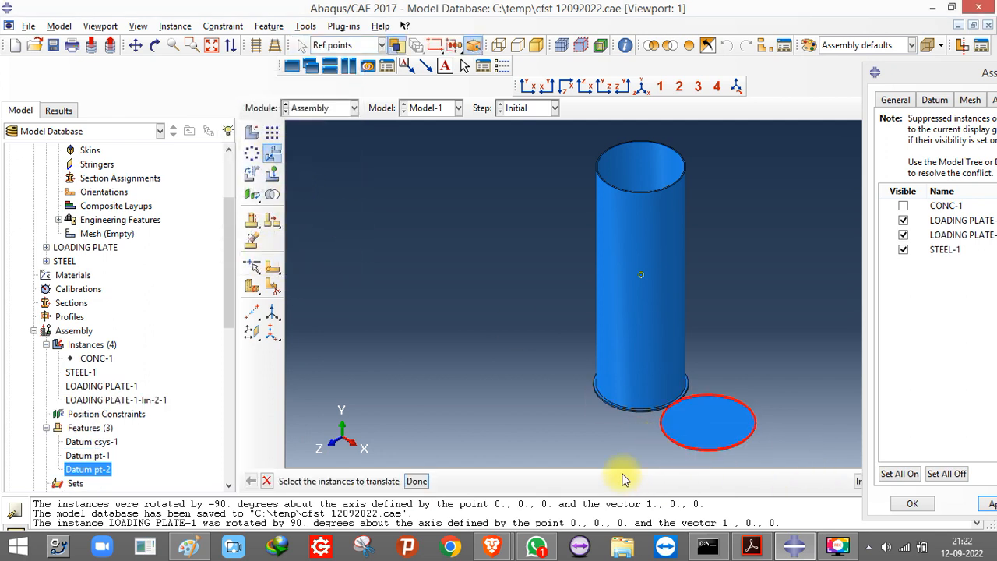
left_click(419, 481)
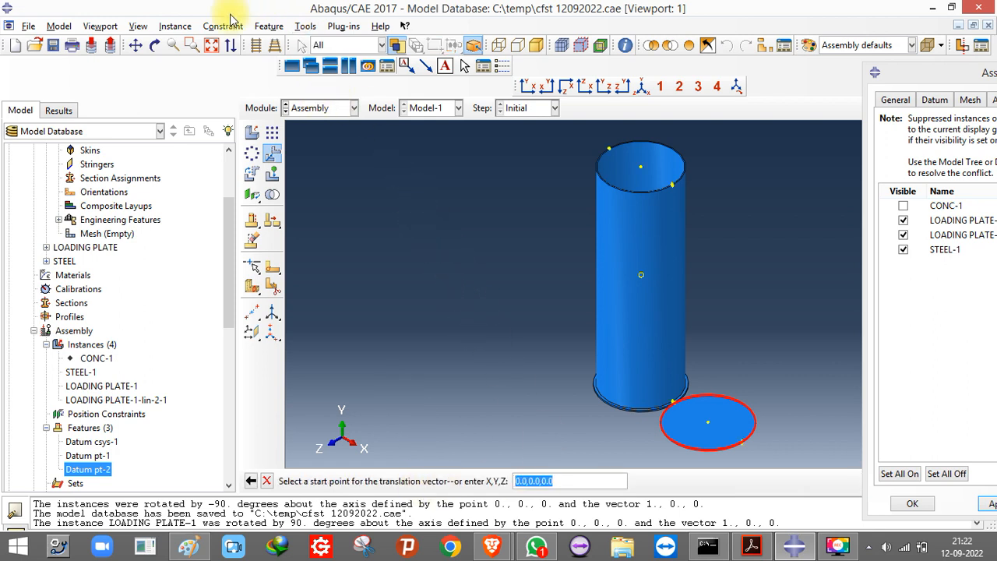
left_click(155, 45)
left_click_drag(685, 405, 10, 6)
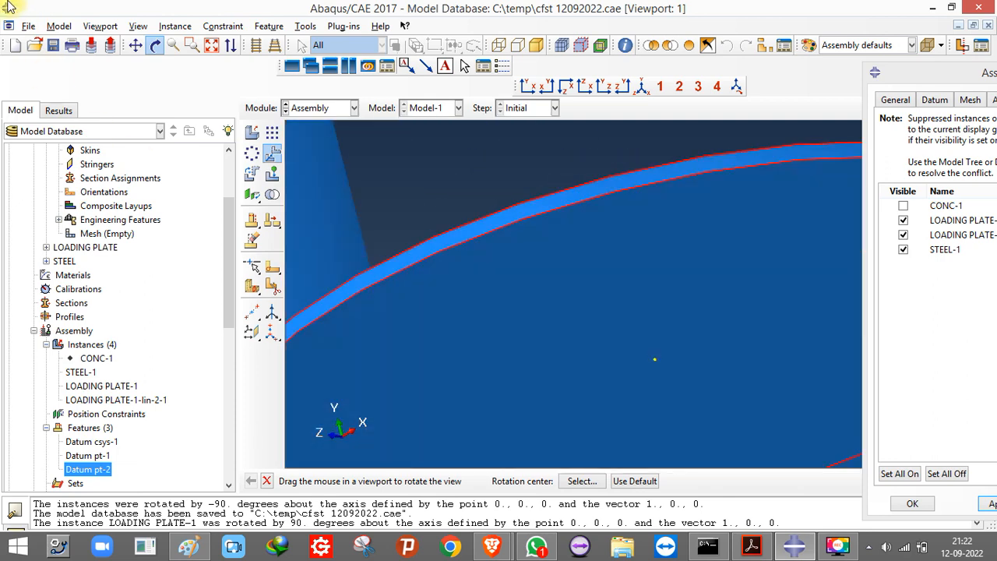
left_click(155, 45)
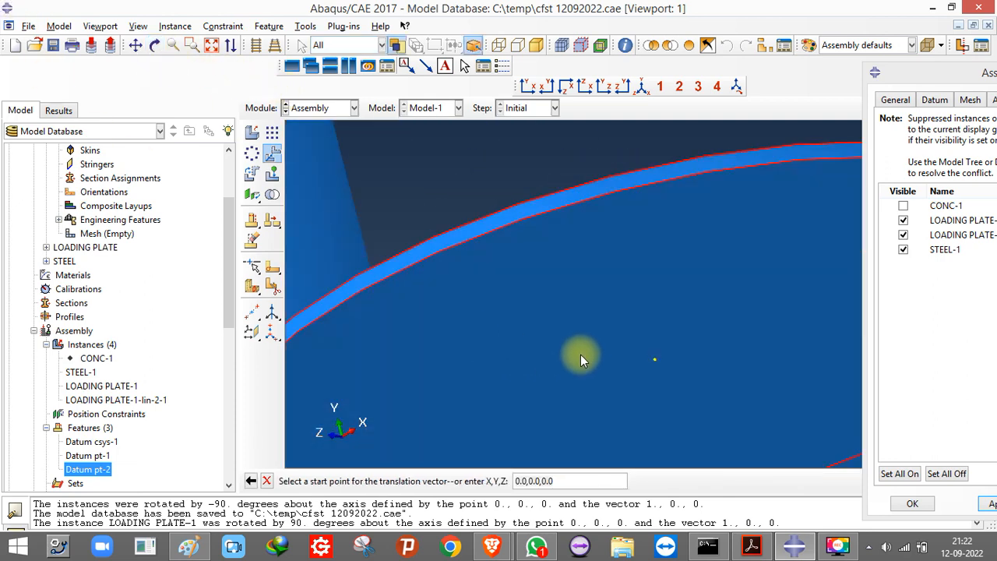
scroll(465, 149, "up", 3)
scroll(593, 307, "down", 5)
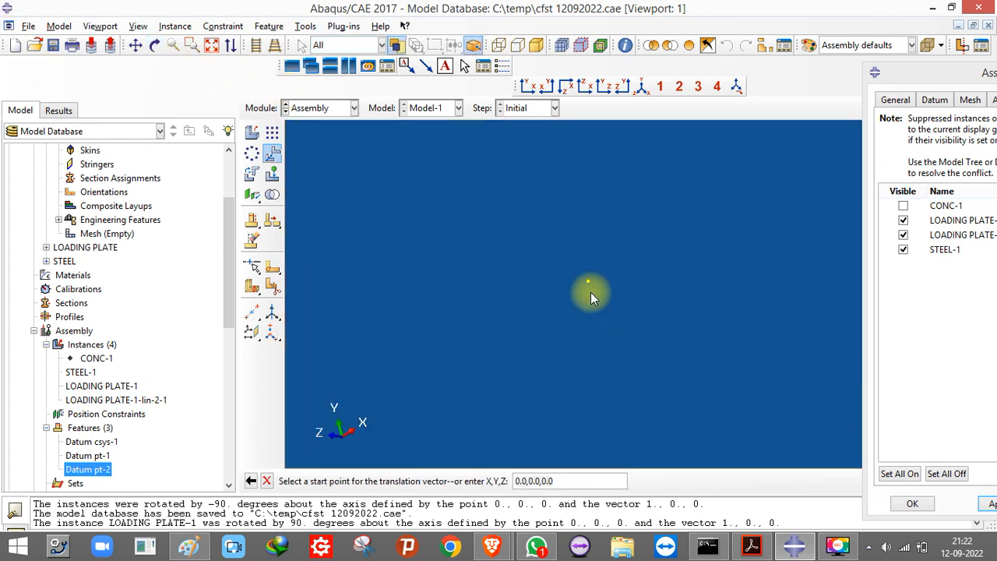
left_click(587, 284)
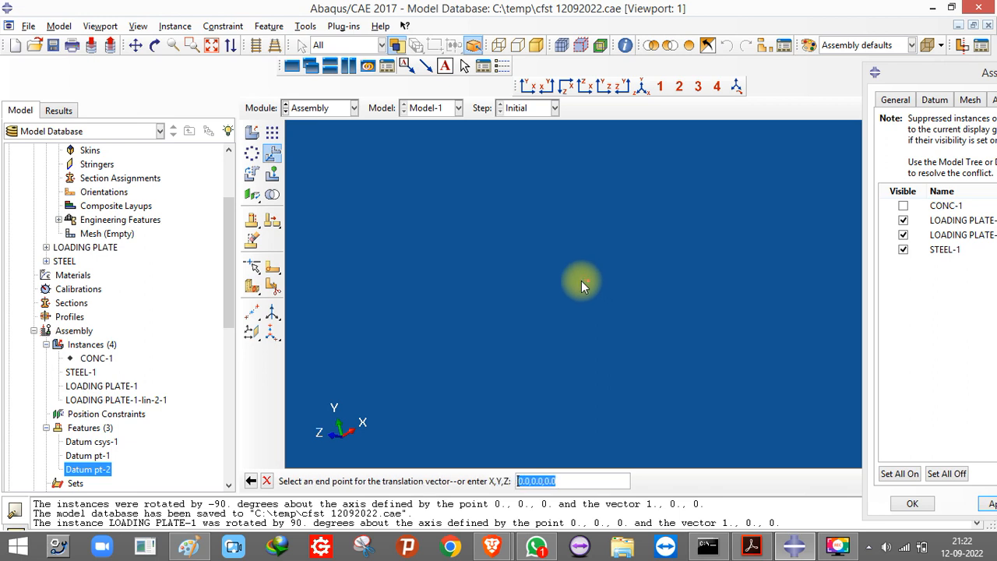
left_click(640, 86)
scroll(596, 155, "down", 5)
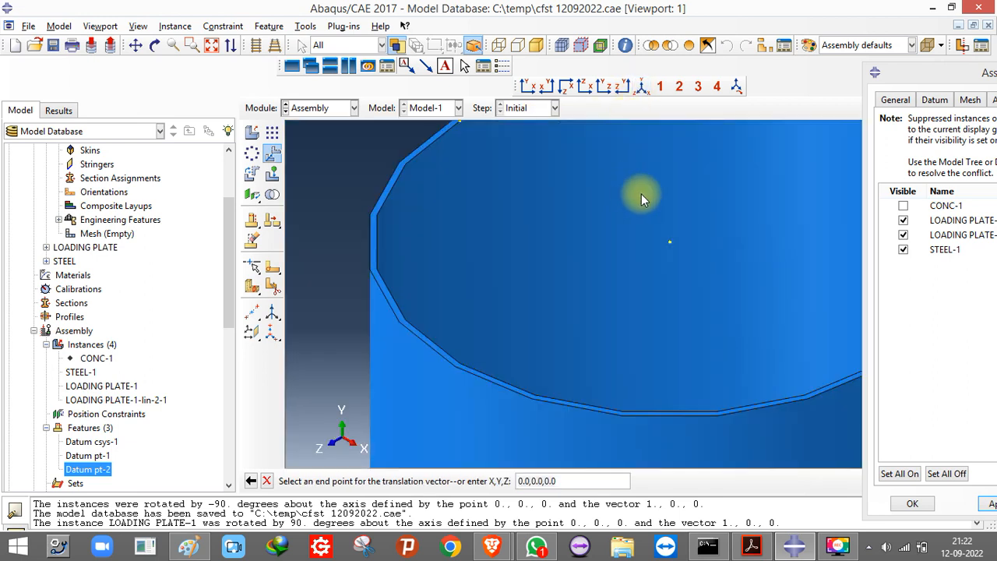
left_click(669, 247)
scroll(576, 268, "up", 5)
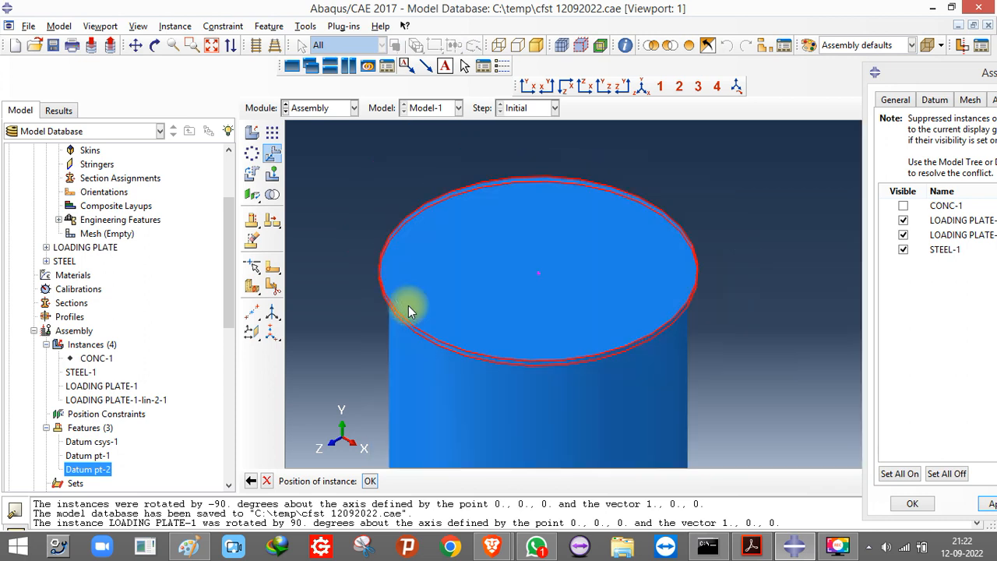
left_click(370, 482)
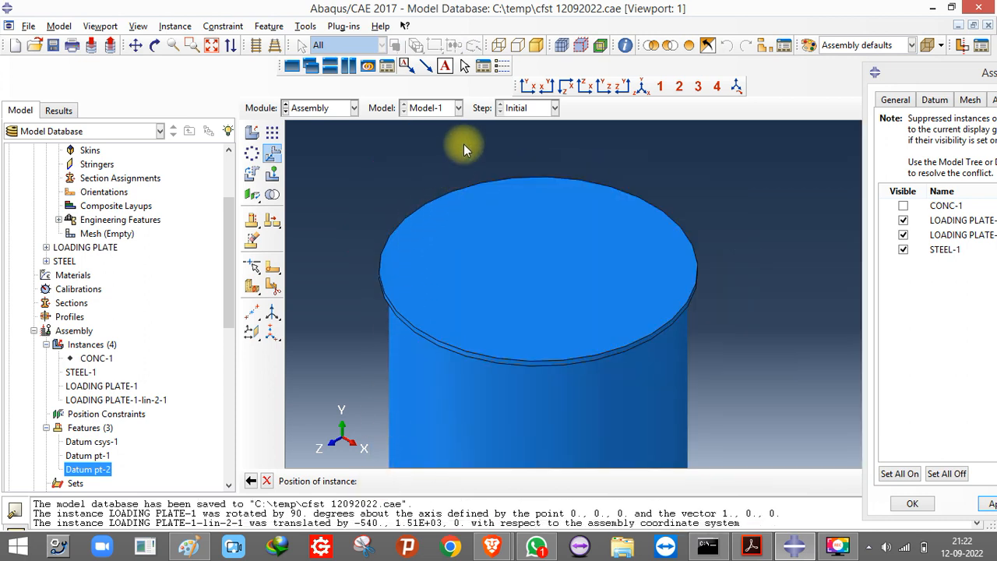
- Translate the bottom loading plate by 0, -10, 0, using its upper and lower face centres as the start and end points
scroll(463, 145, "up", 6)
scroll(461, 311, "down", 3)
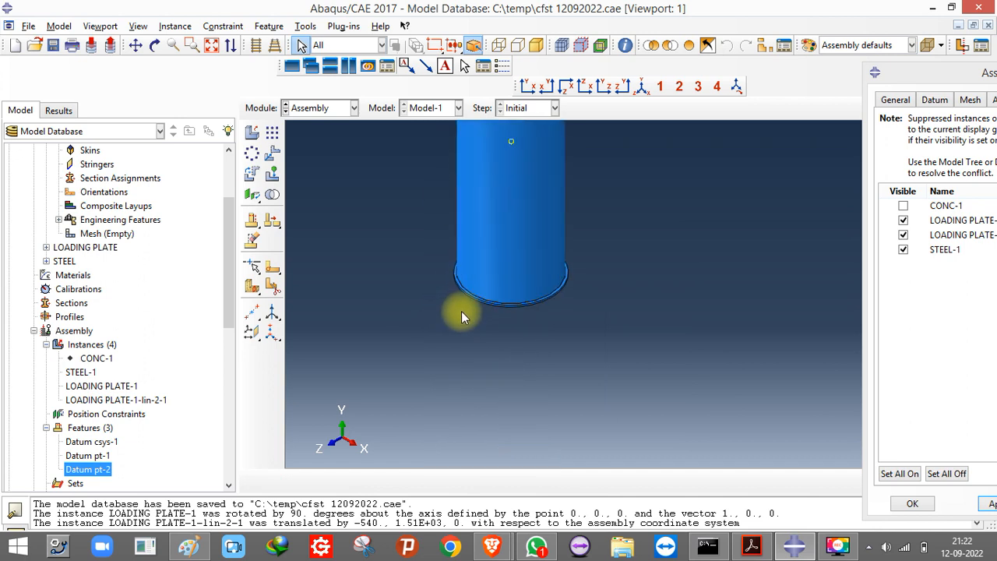
scroll(467, 311, "down", 2)
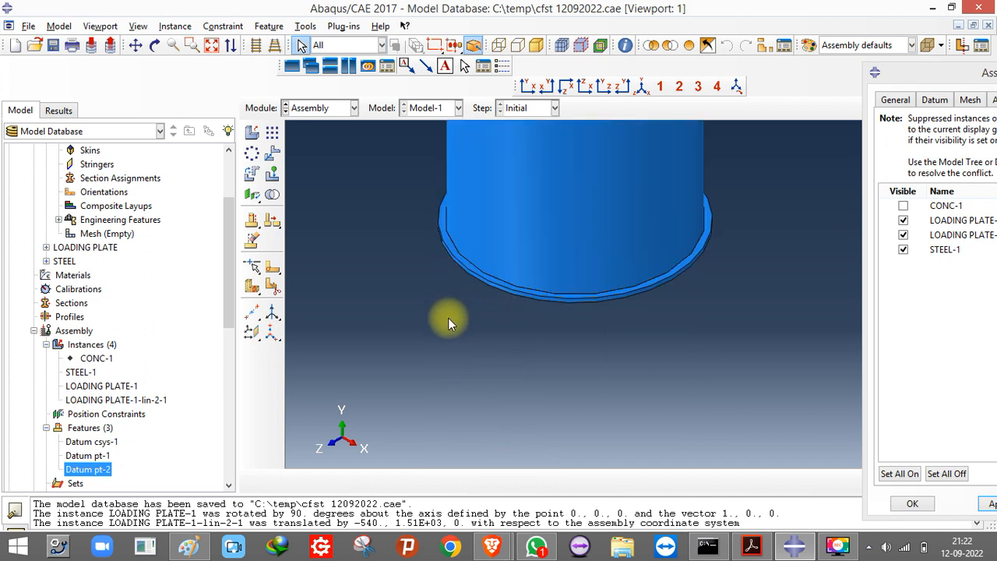
left_click(496, 286)
left_click(271, 153)
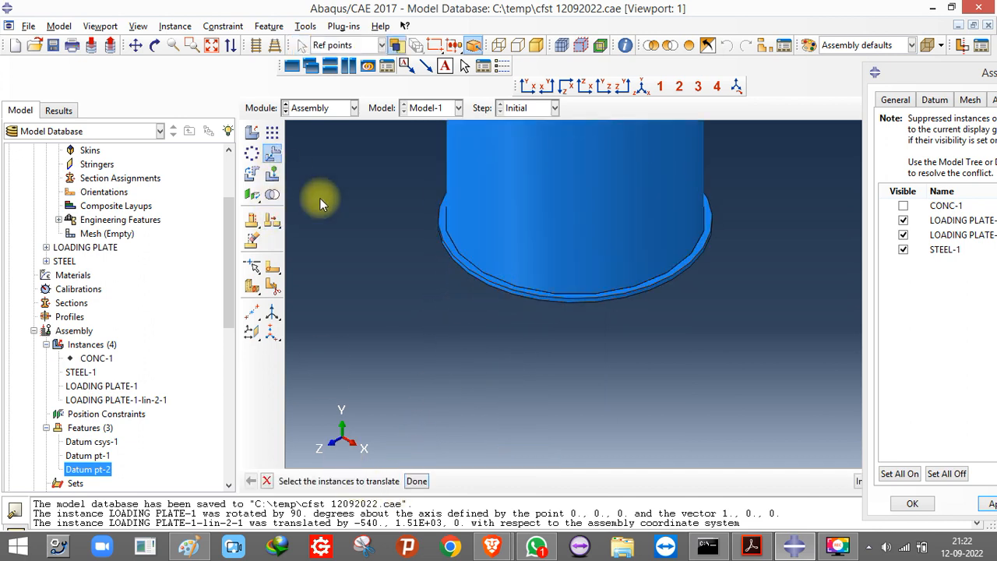
left_click(510, 296)
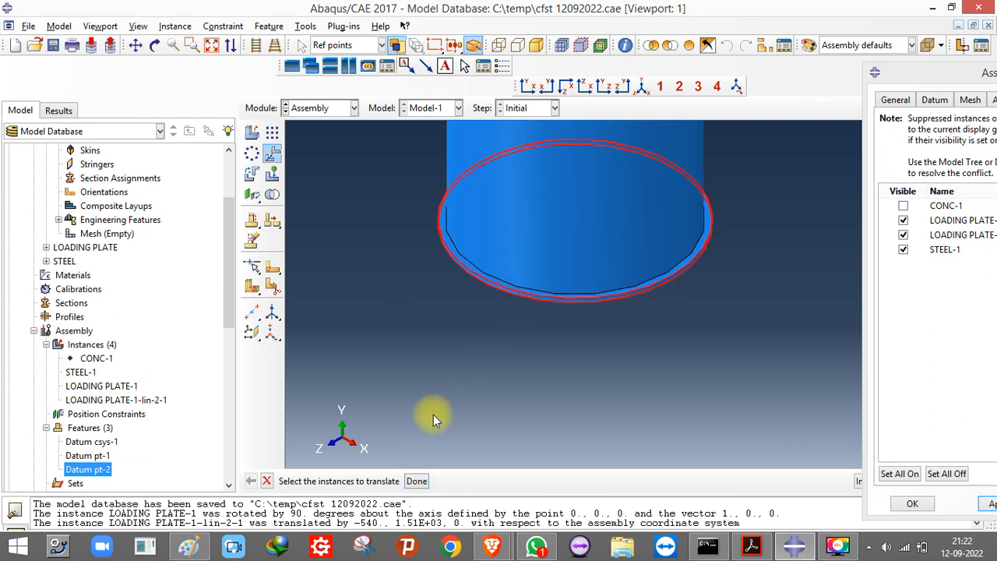
left_click(416, 482)
scroll(576, 218, "up", 5)
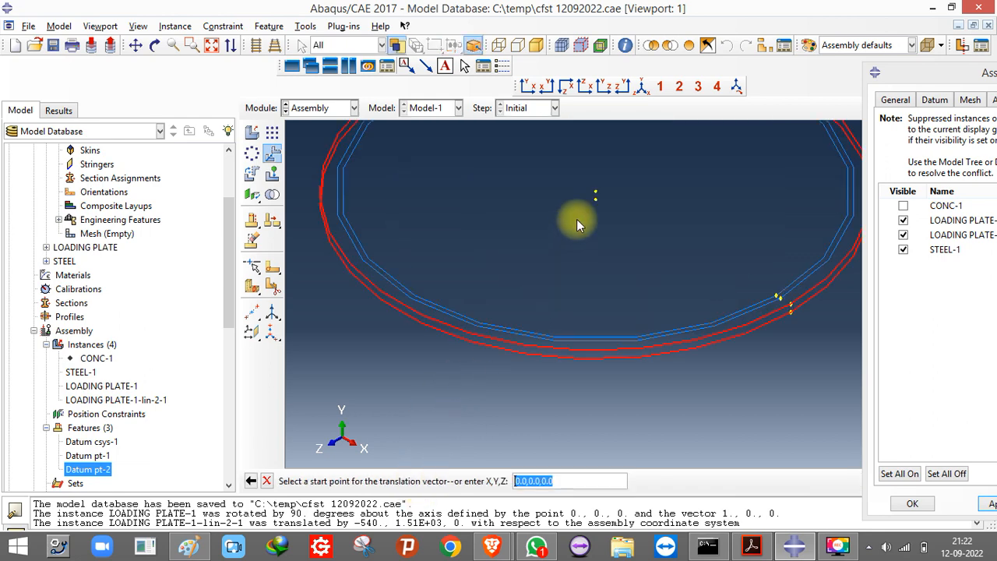
scroll(597, 187, "up", 3)
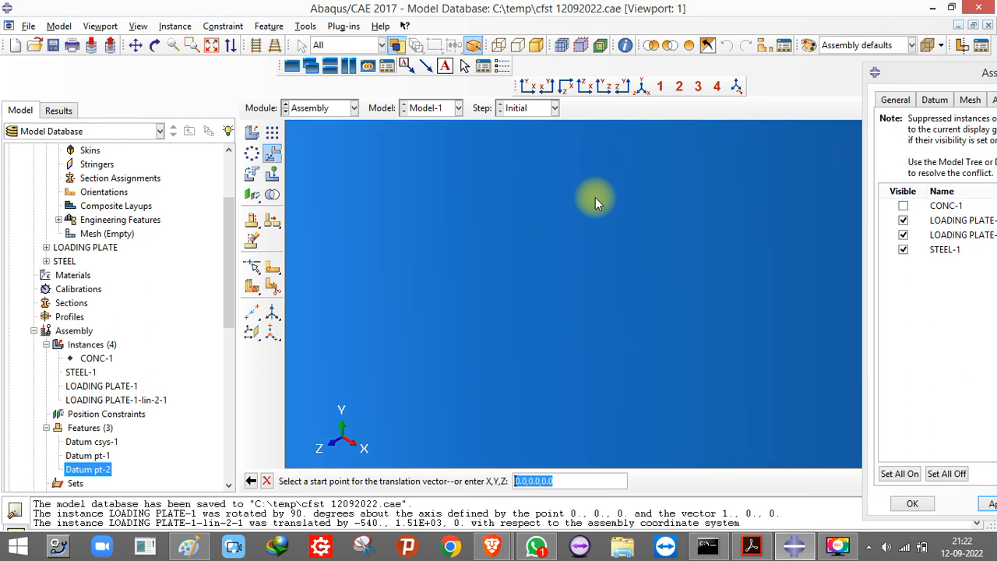
left_click(595, 191)
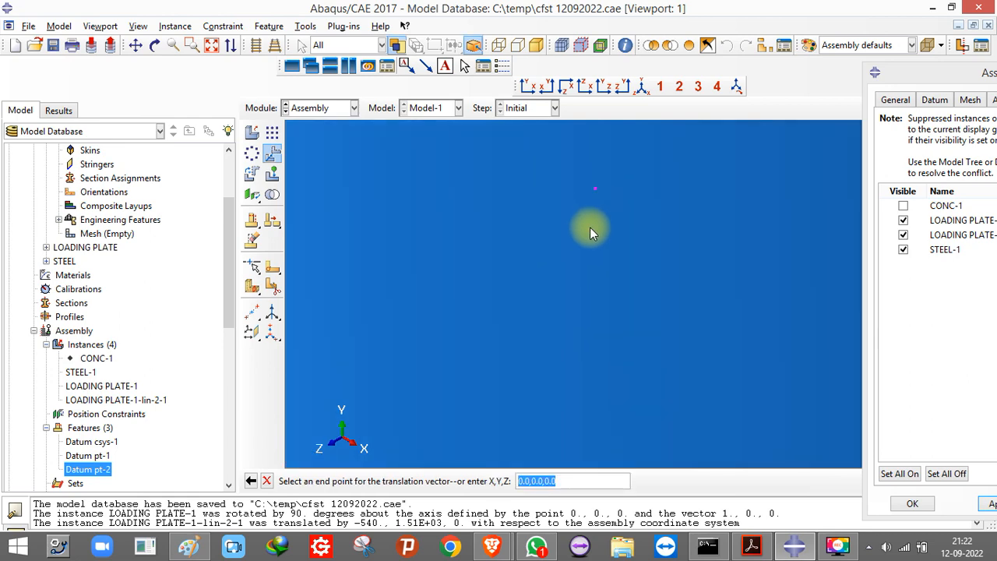
left_click(597, 224)
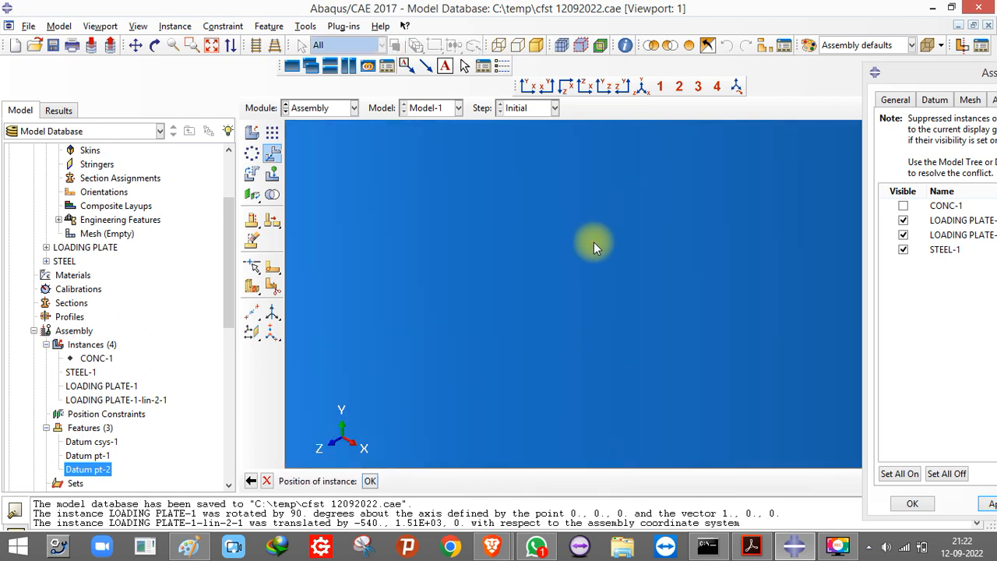
scroll(594, 241, "down", 5)
left_click(369, 481)
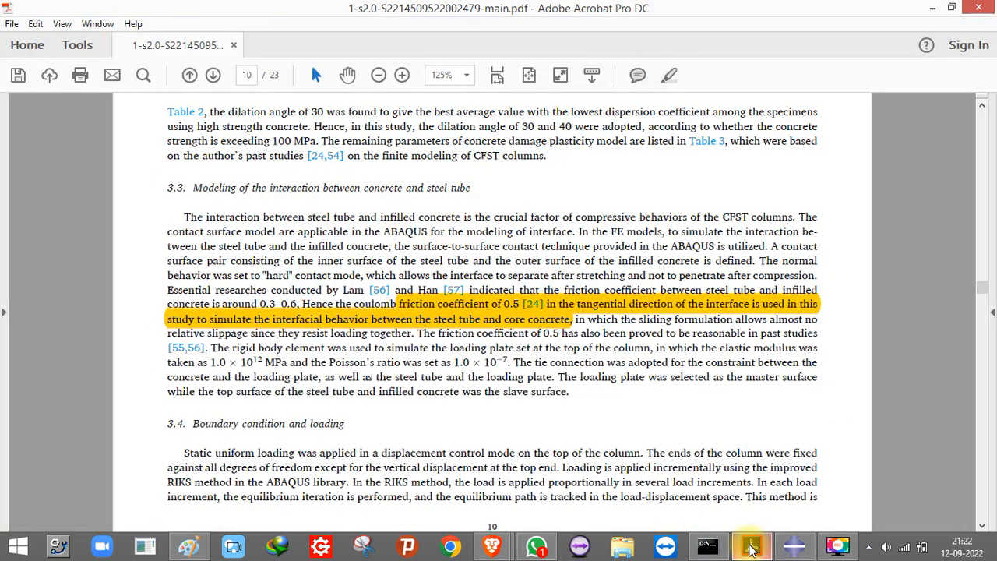
- Switch to the paper in Acrobat and highlight the text giving the elastic modulus 1.0 × 10^12 MPa and Poisson's ratio 1.0 × 10^-7
left_click(751, 546)
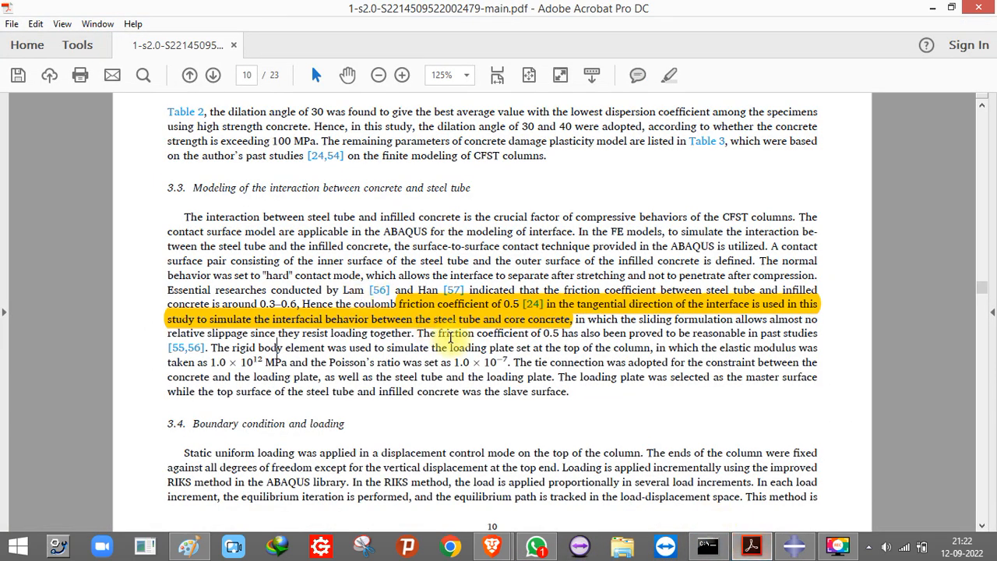
scroll(450, 362, "down", 1)
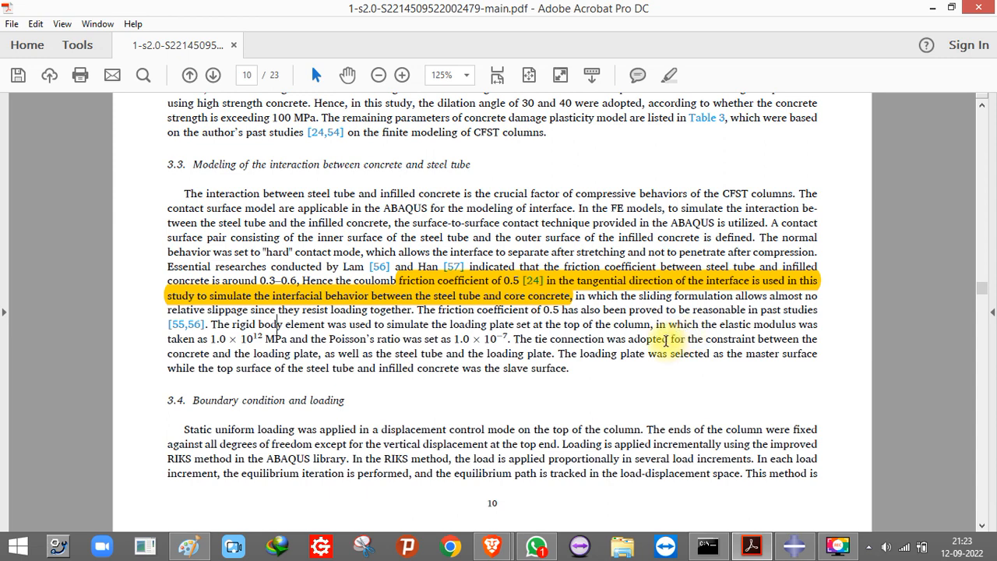
left_click_drag(197, 338, 507, 337)
right_click(500, 345)
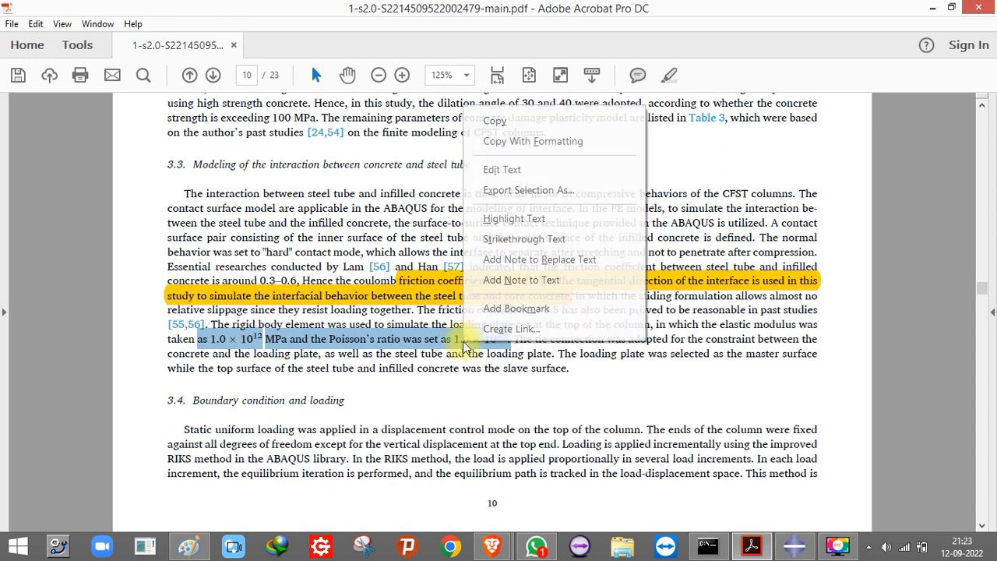
left_click(510, 221)
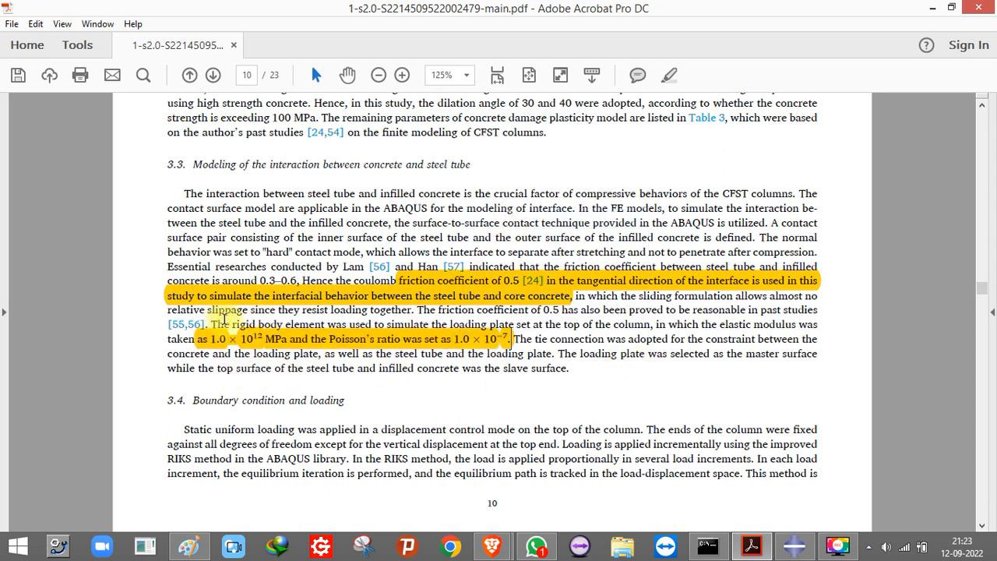
- Review the paper's passage on the loading plate's rigid body properties, tie connection and master surface
left_click(548, 324)
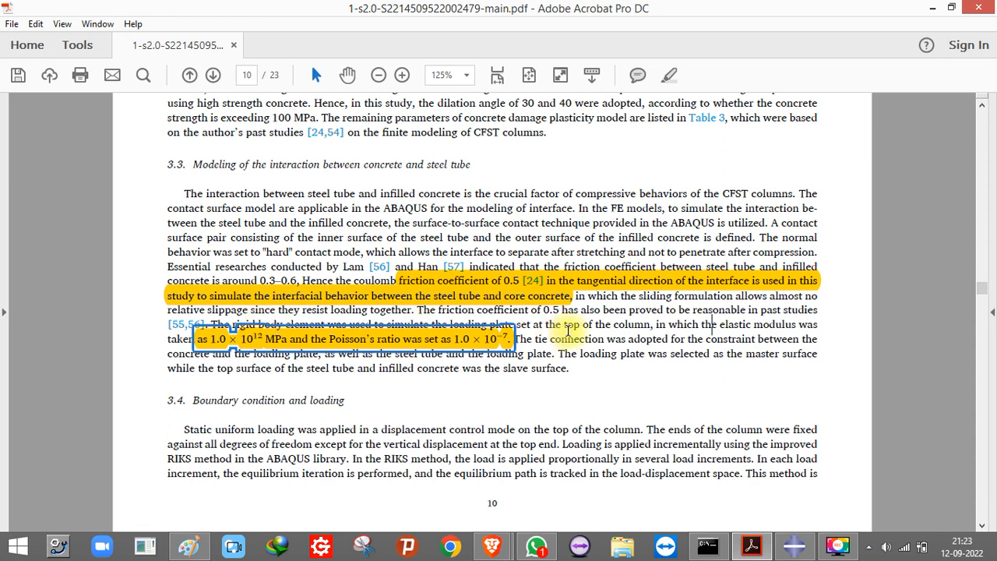
left_click(724, 340)
left_click(795, 545)
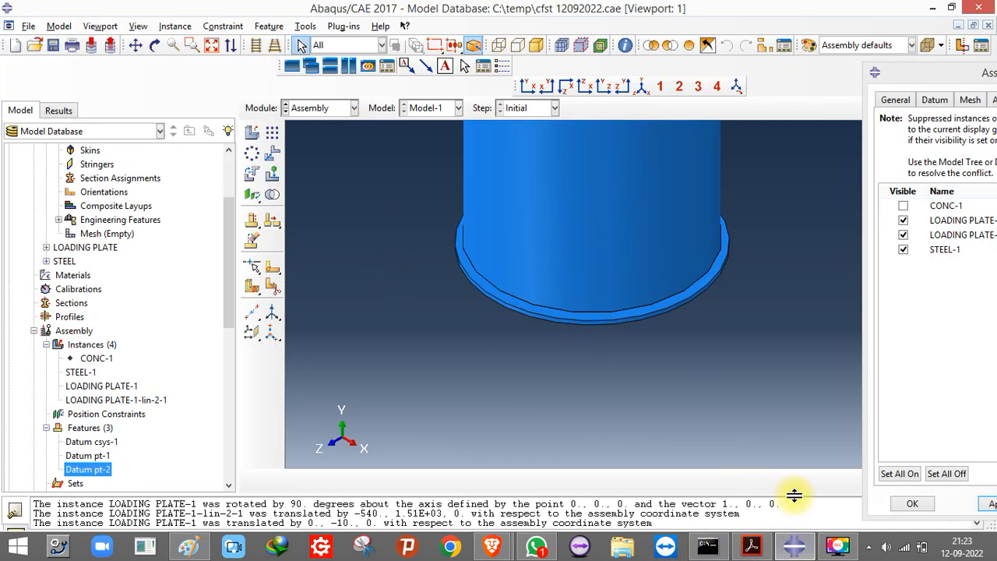
left_click(800, 549)
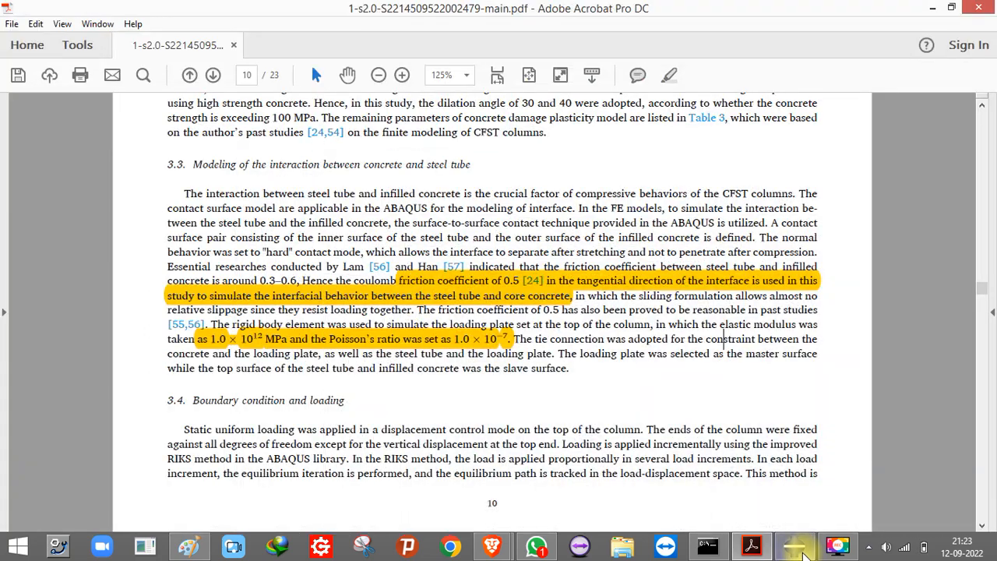
scroll(580, 409, "up", 1)
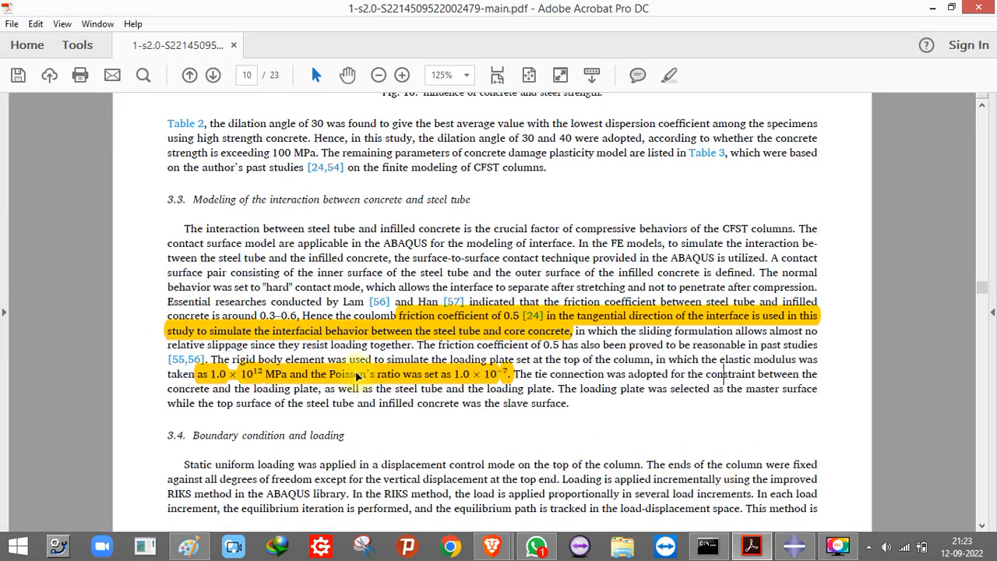
left_click(274, 372)
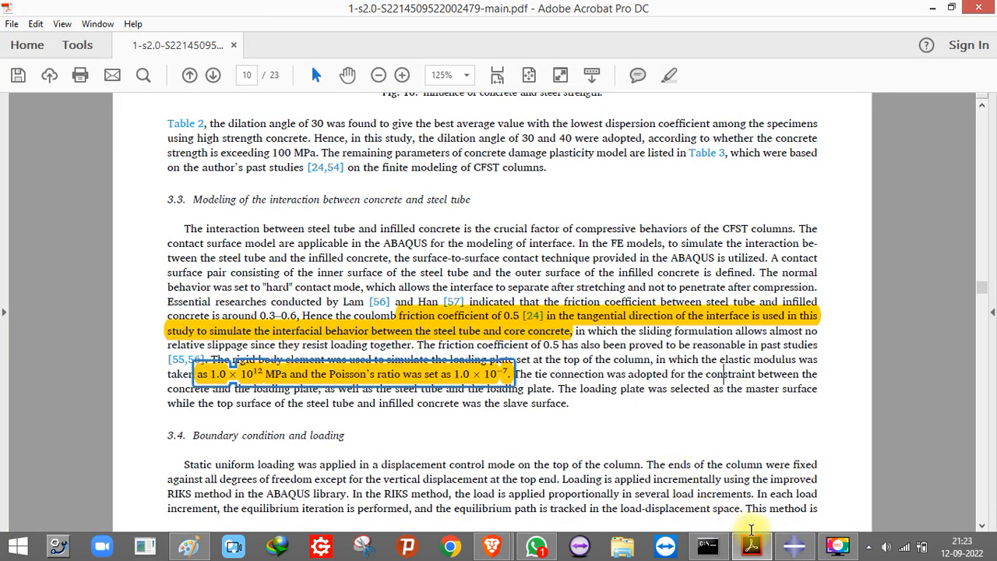
left_click(635, 387)
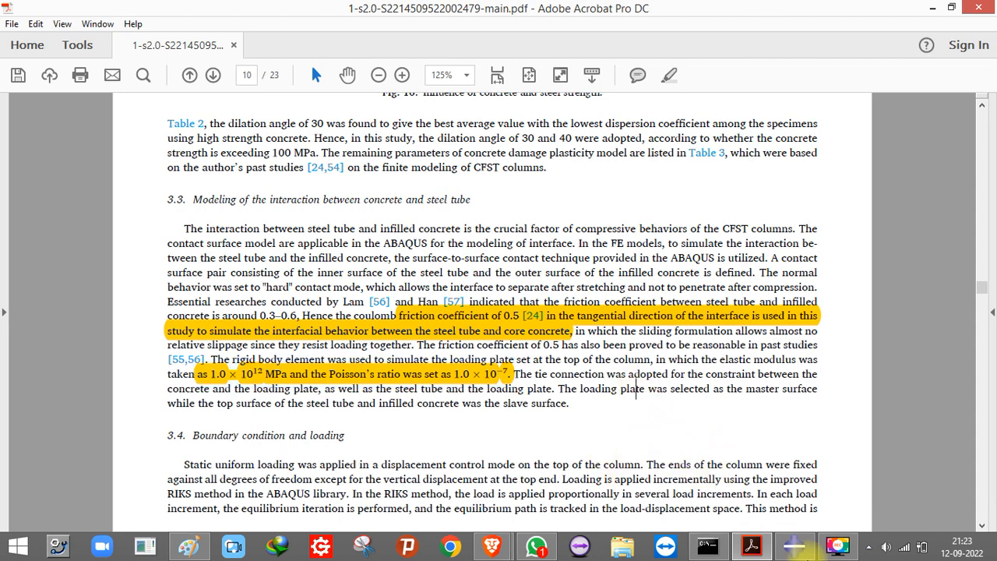
- Switch to Abaqus and inspect the loading plates at both ends of the steel tube column
left_click(794, 547)
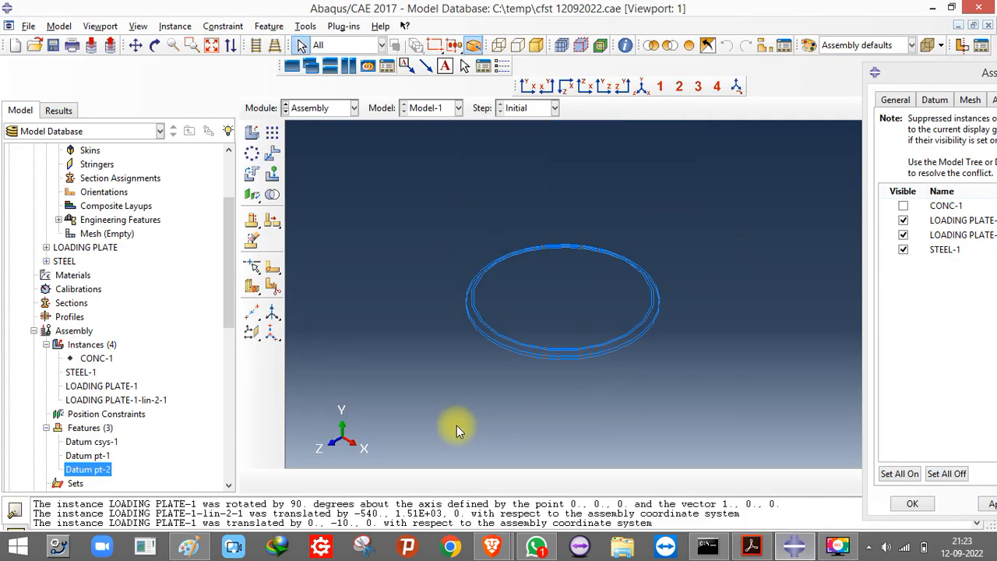
scroll(476, 159, "up", 3)
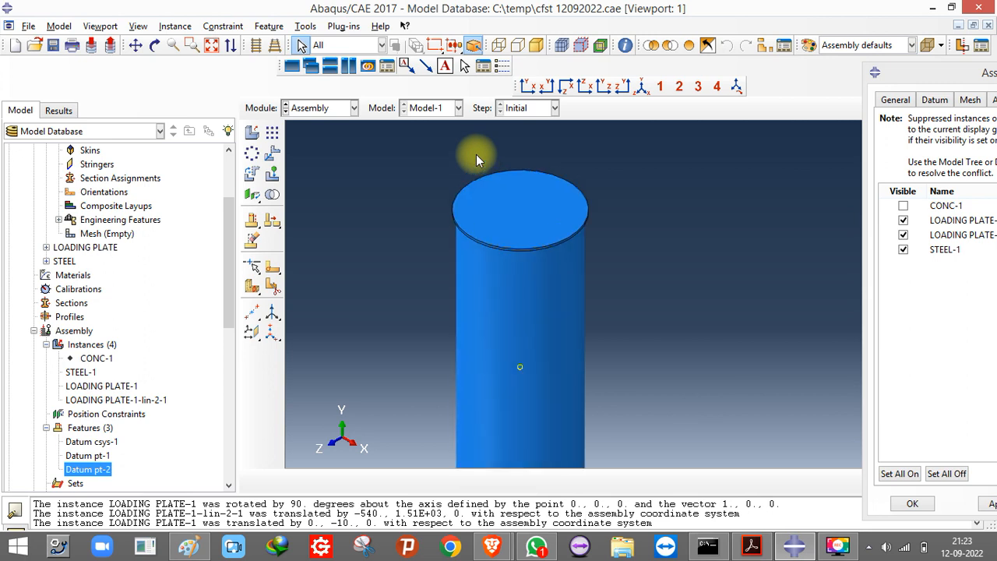
left_click(340, 109)
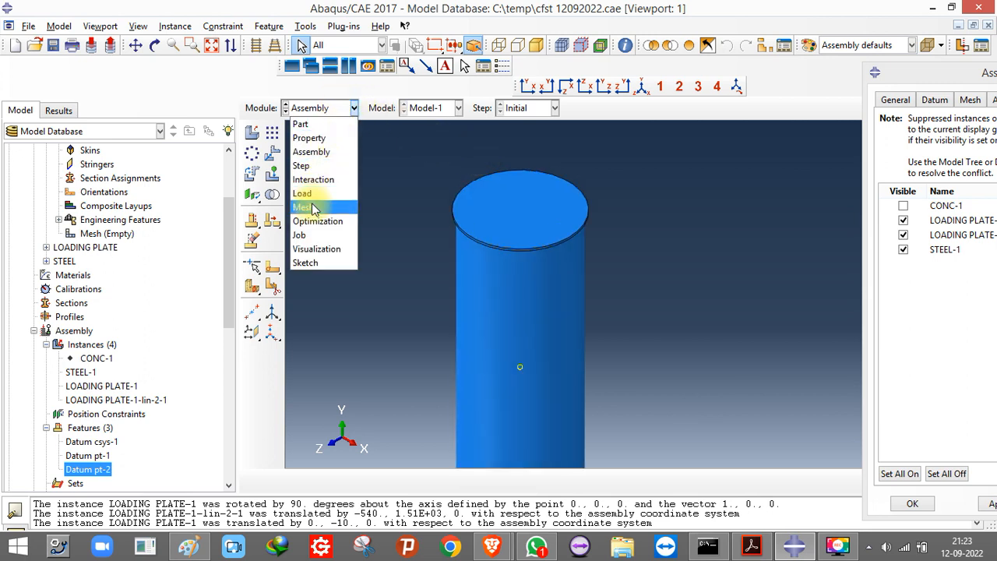
left_click(460, 147)
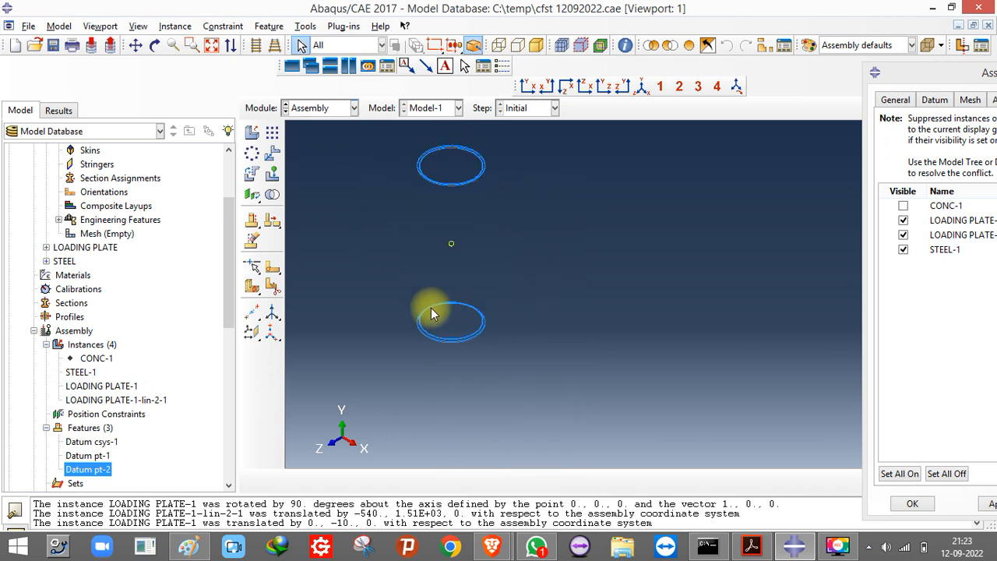
scroll(433, 343, "down", 6)
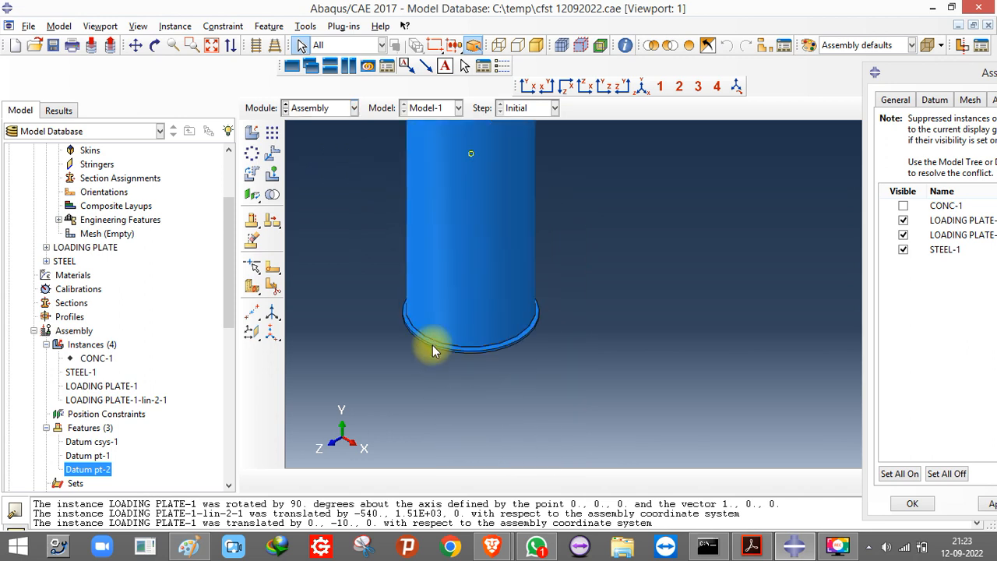
left_click(327, 109)
left_click(313, 137)
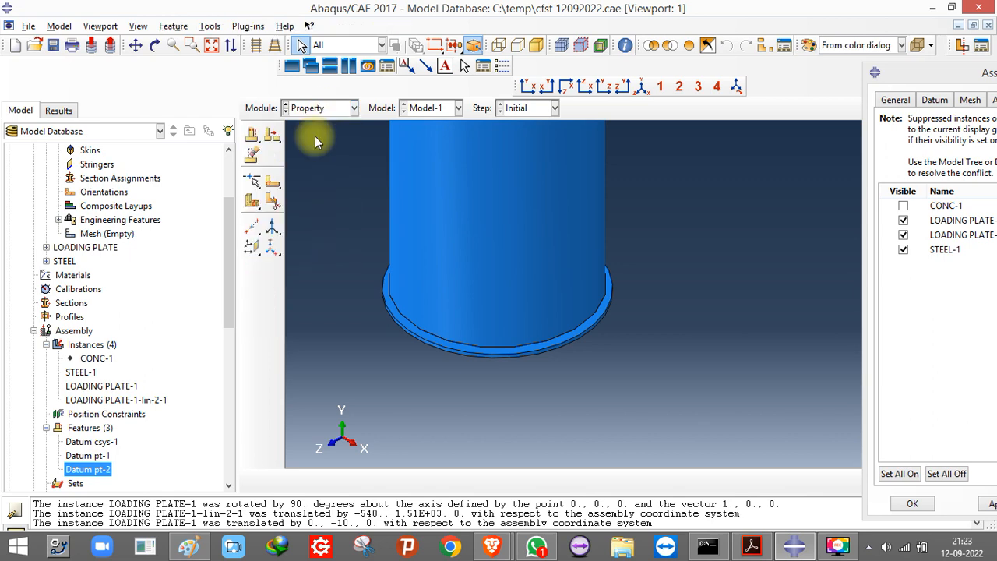
left_click(251, 134)
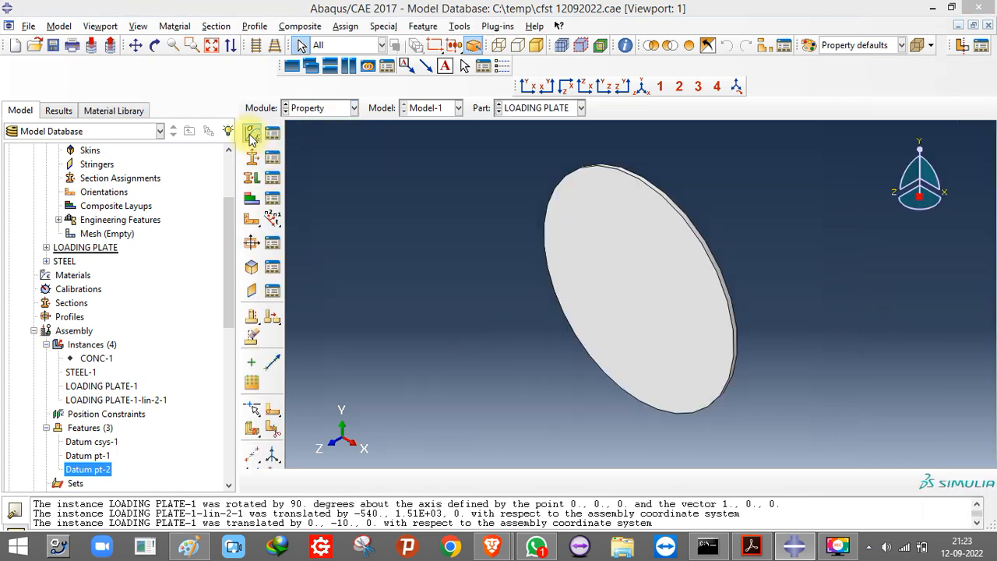
left_click(835, 9)
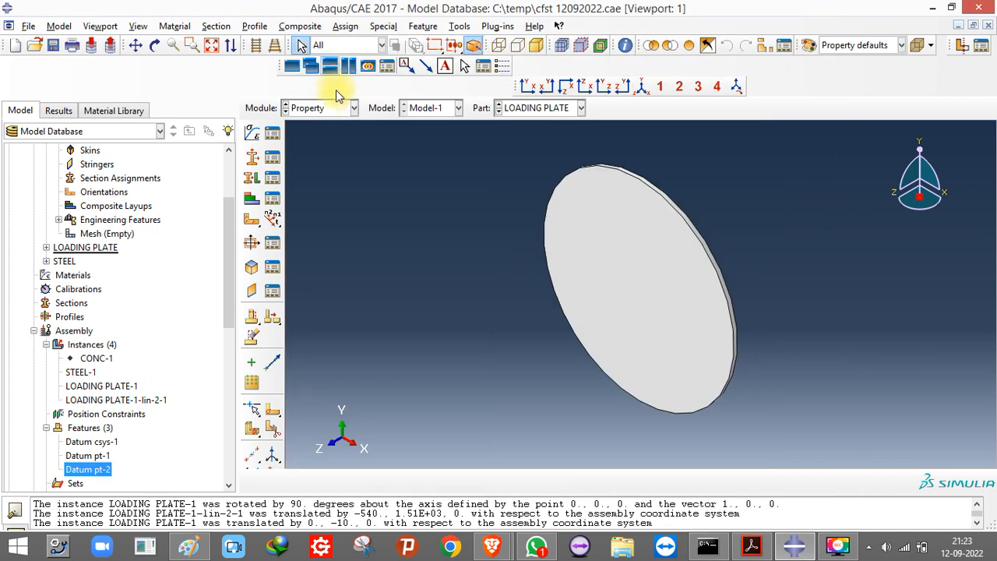
left_click(323, 108)
left_click(316, 137)
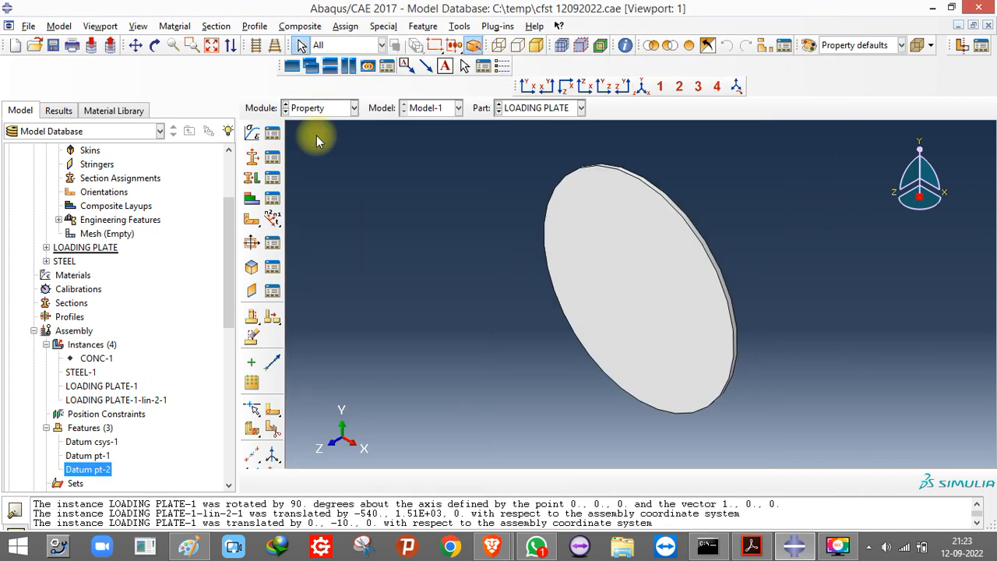
left_click(331, 108)
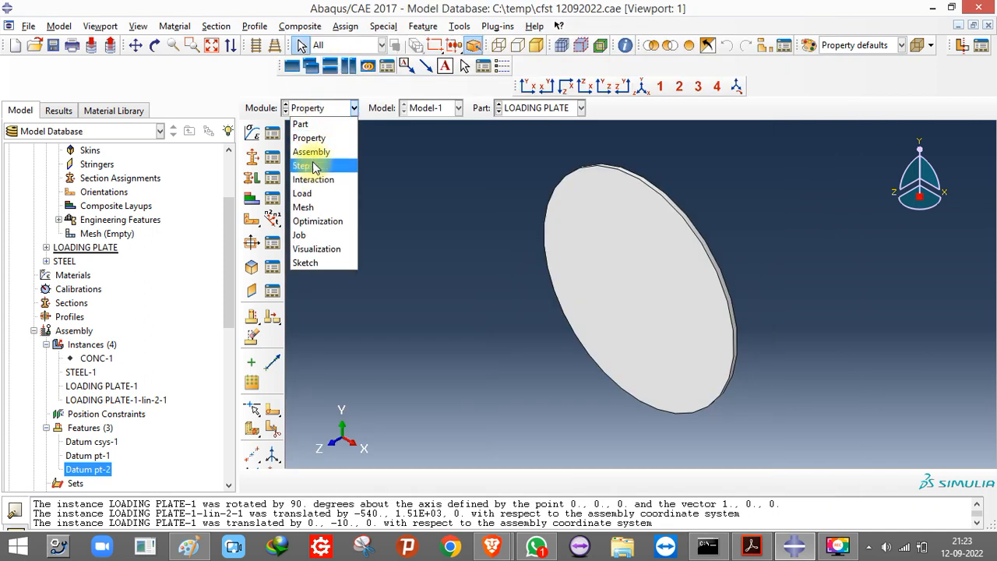
left_click(311, 151)
scroll(464, 389, "down", 5)
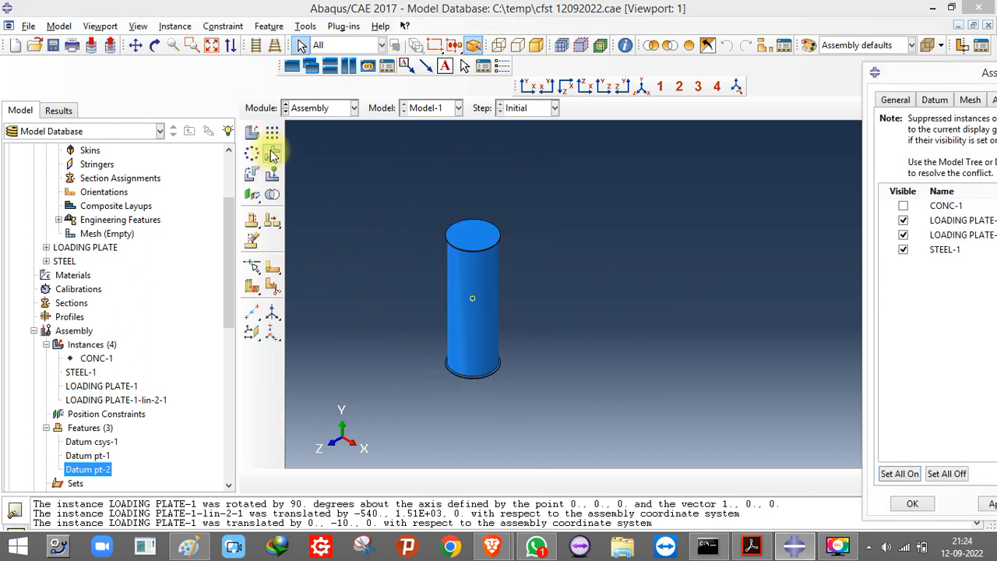
- Switch to the Interaction module and search the whole model for contact pairs with a separation tolerance of 73.75
left_click(293, 108)
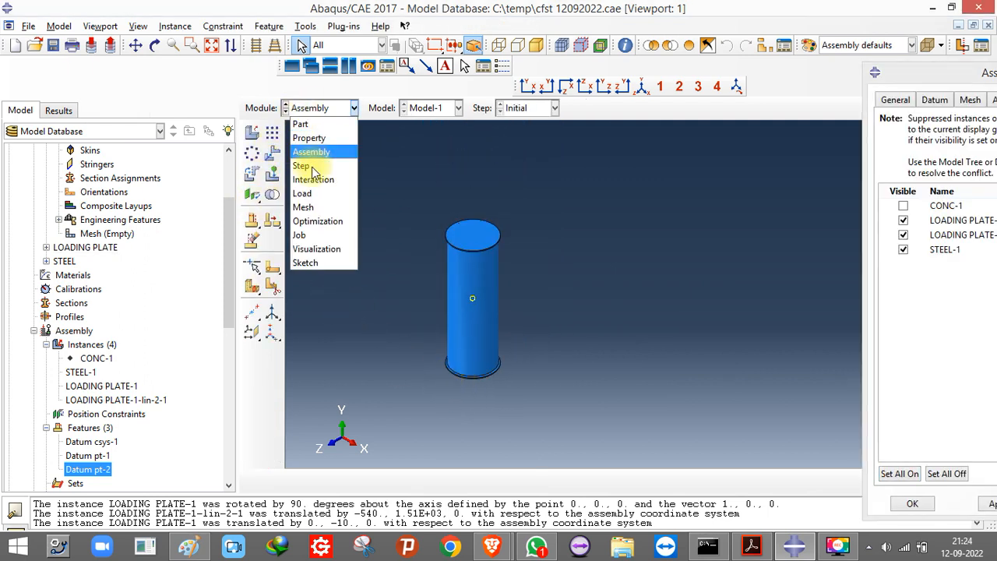
left_click(314, 179)
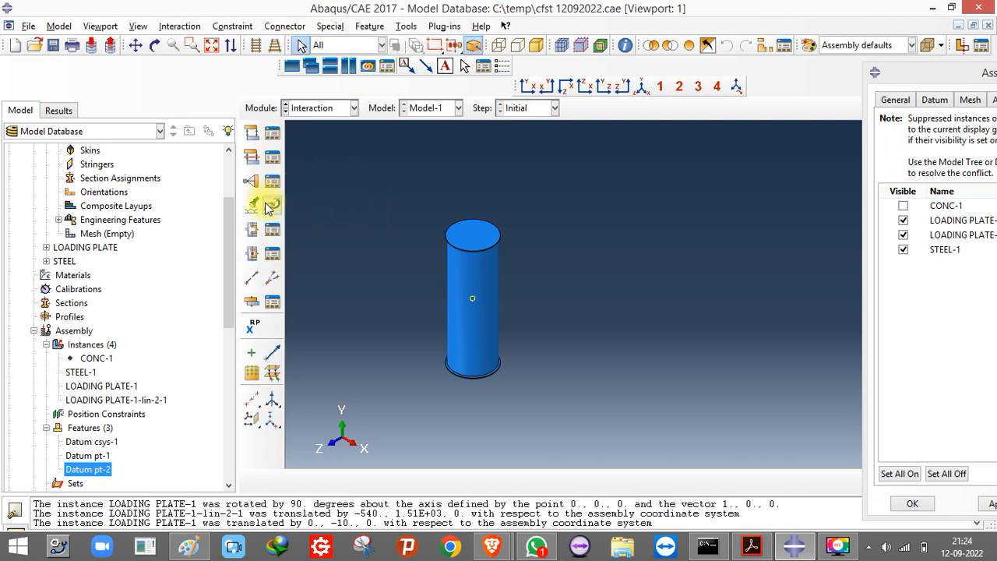
left_click(252, 207)
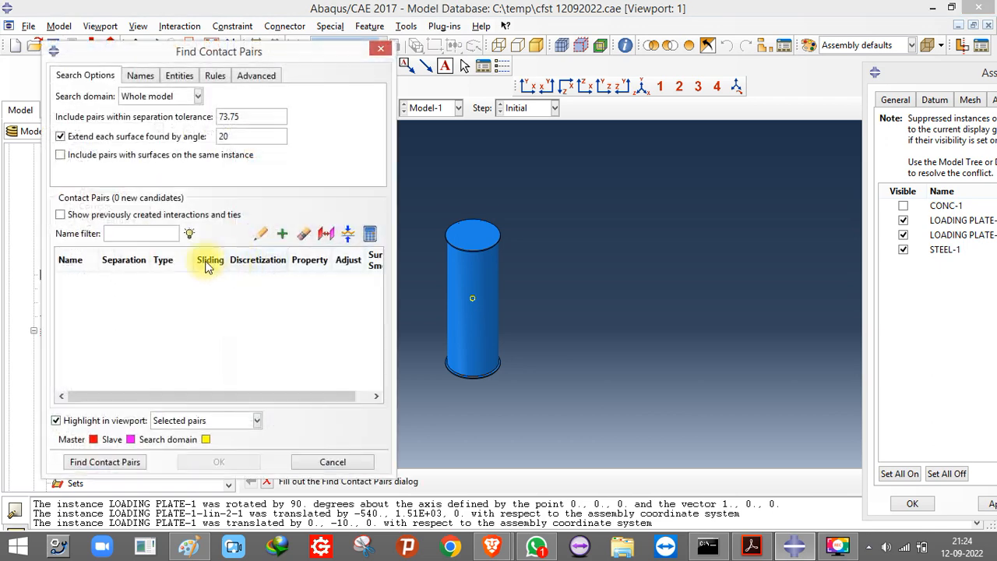
left_click(90, 464)
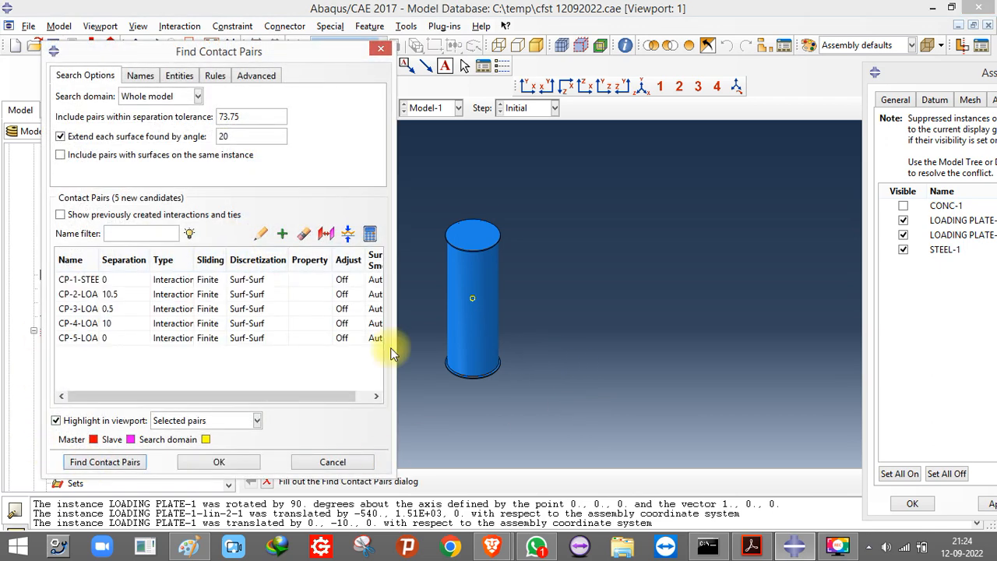
- Examine the candidate contact pairs one by one, checking which master and slave surfaces each one highlights on the column
left_click(81, 292)
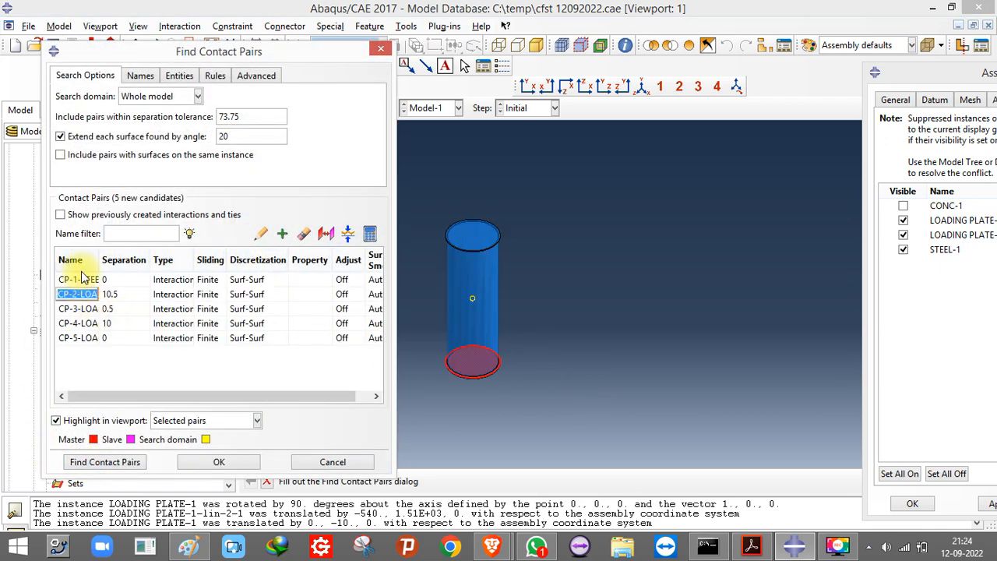
double_click(86, 279)
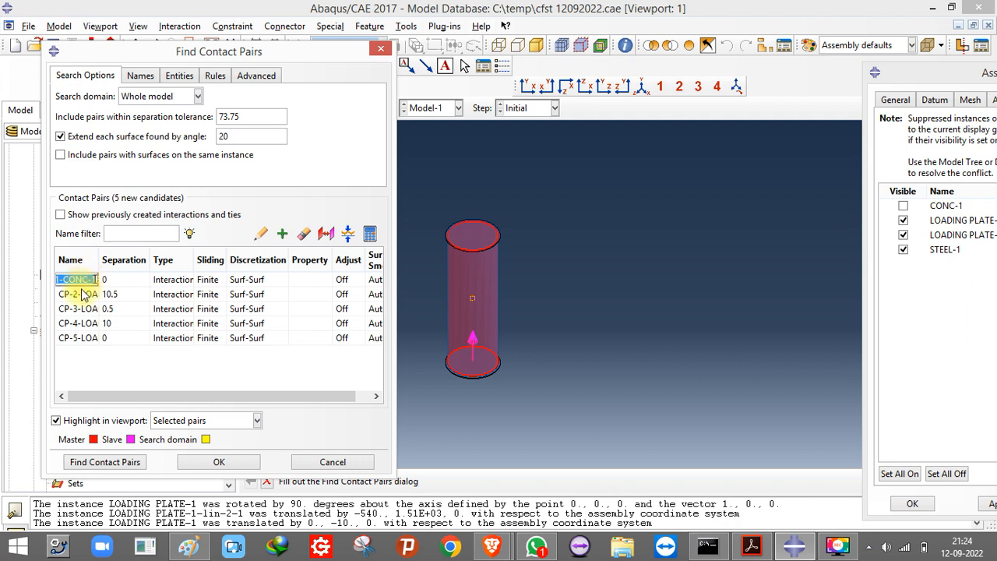
left_click(82, 297)
left_click(89, 309)
left_click(89, 323)
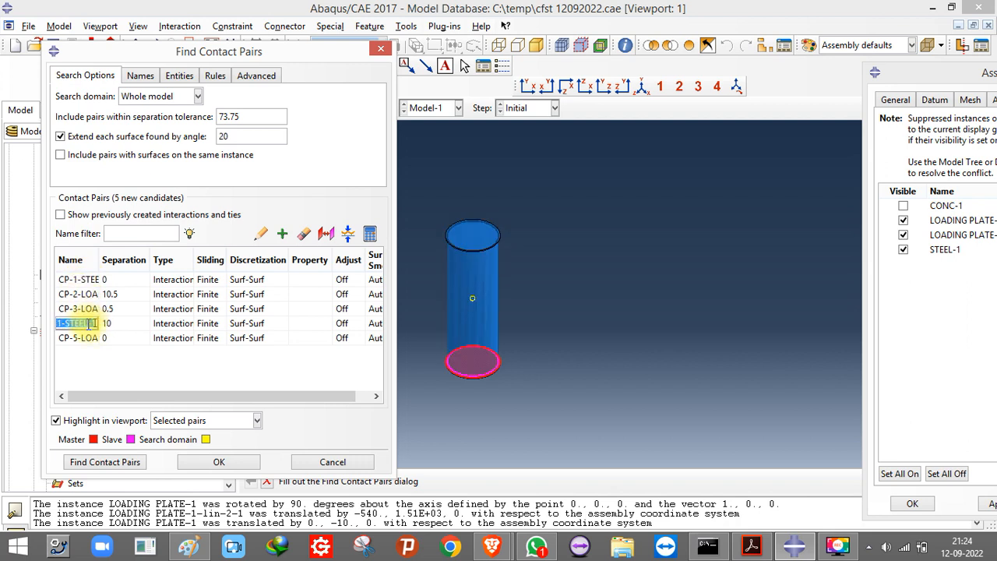
left_click(86, 339)
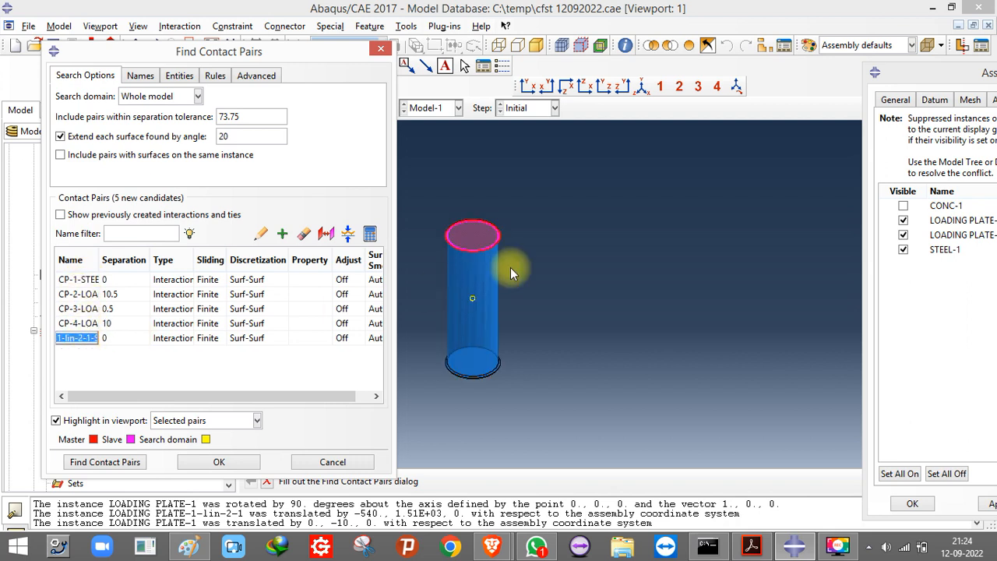
scroll(438, 239, "up", 4)
scroll(438, 238, "up", 3)
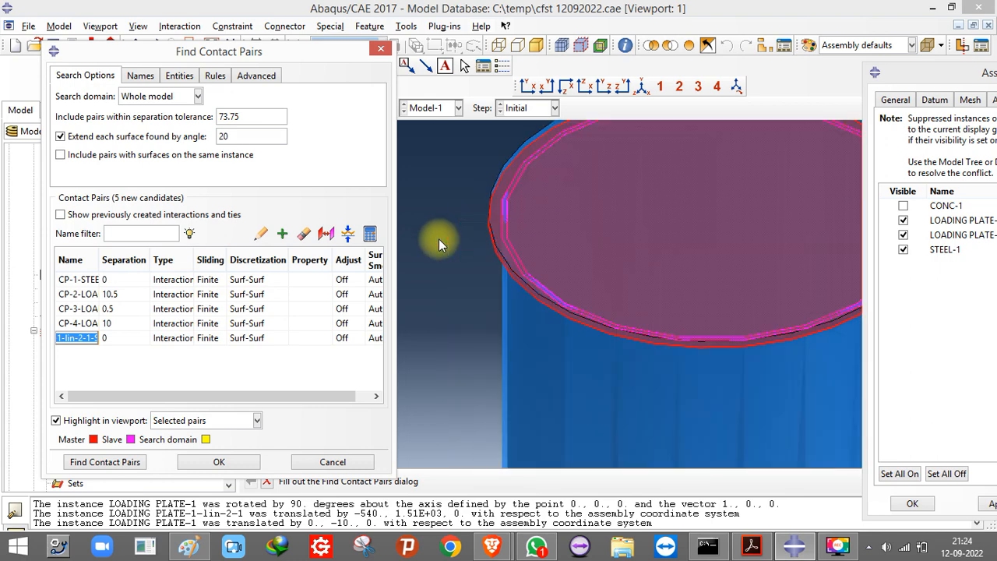
- Disable extending each found surface by angle, rerun the contact pair search and recheck the surfaces of the candidates
left_click(128, 137)
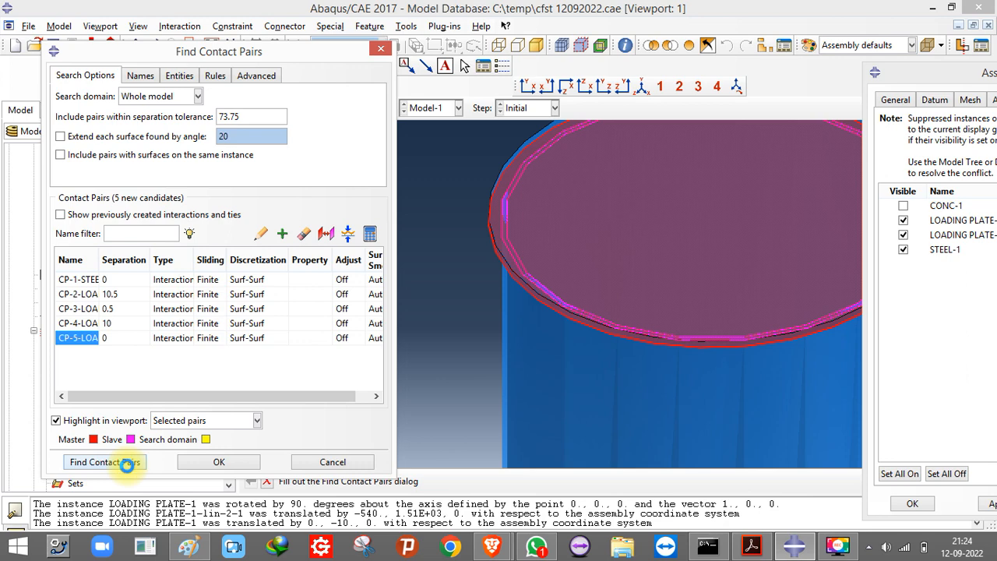
left_click(105, 462)
double_click(88, 336)
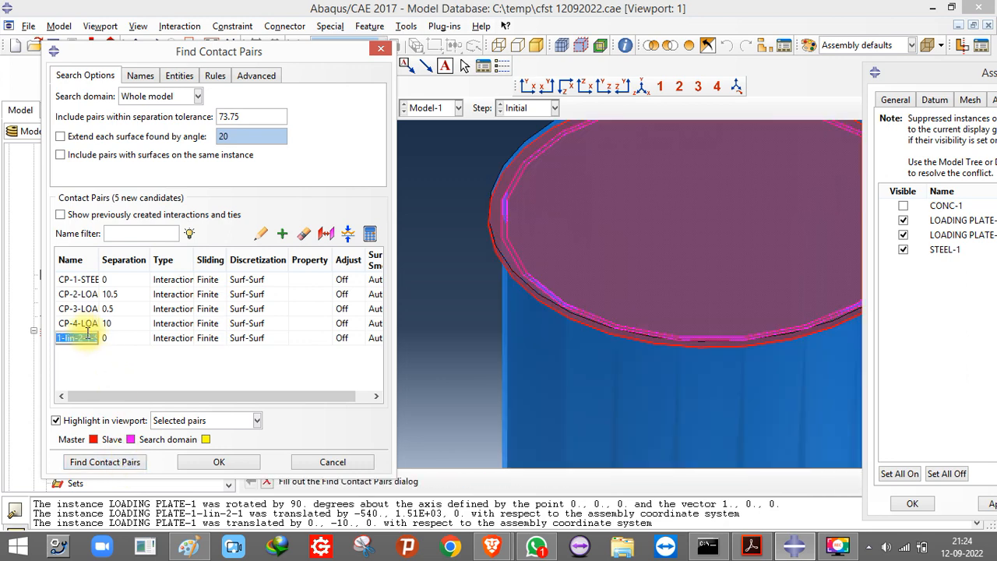
double_click(88, 324)
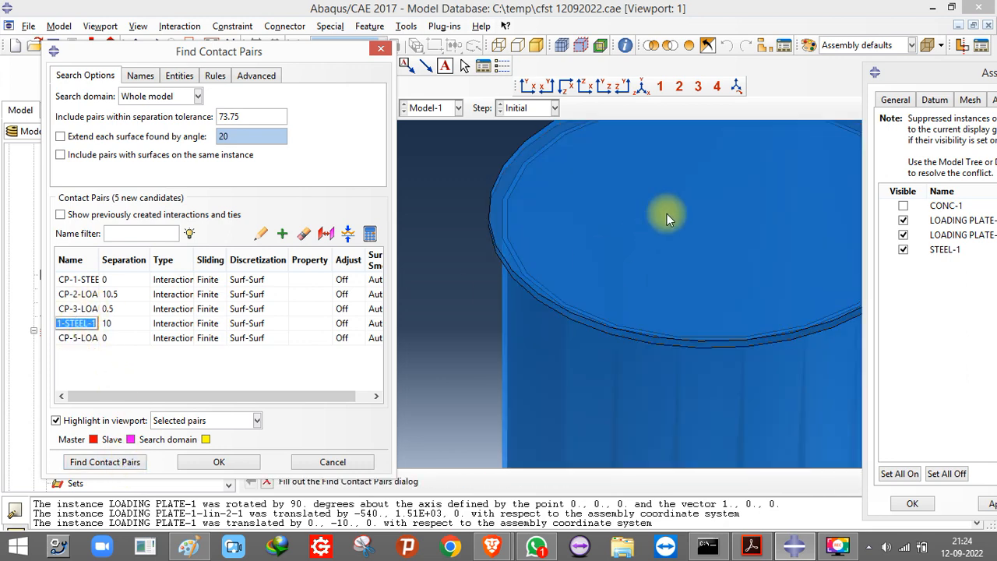
scroll(516, 195, "down", 3)
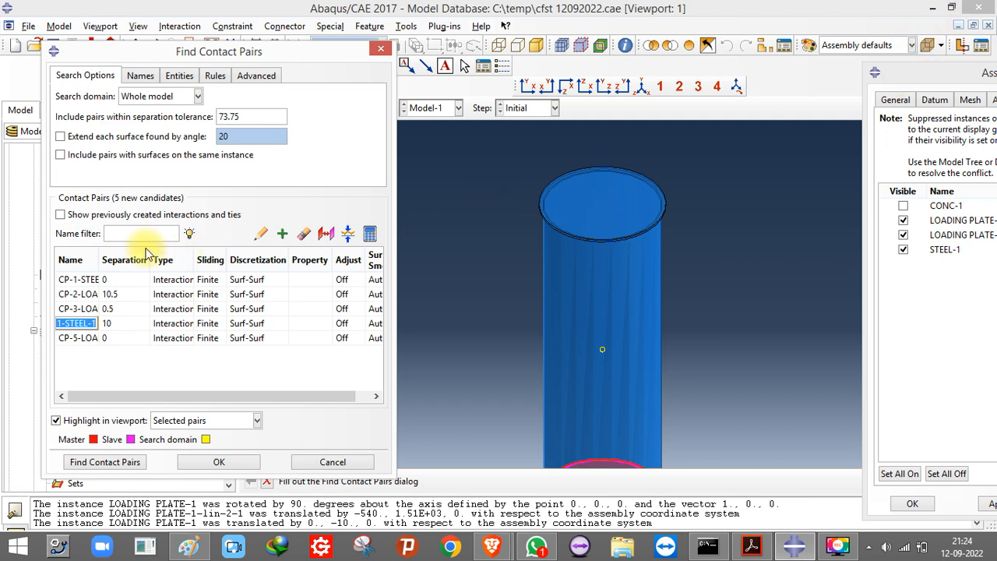
double_click(76, 281)
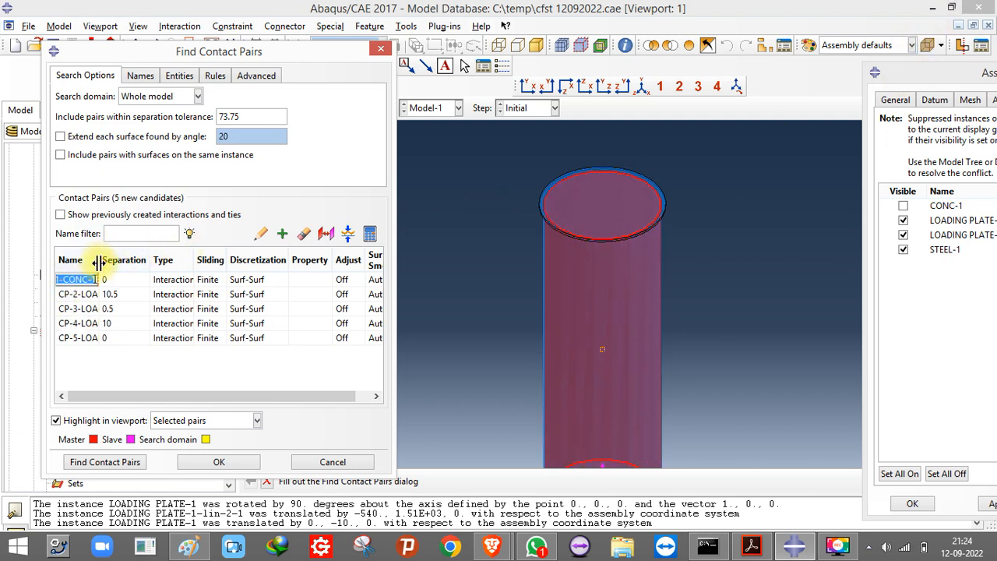
- Widen the contact pair names and highlight only the master surface of the steel-to-concrete pair for inspection
left_click_drag(99, 262, 178, 260)
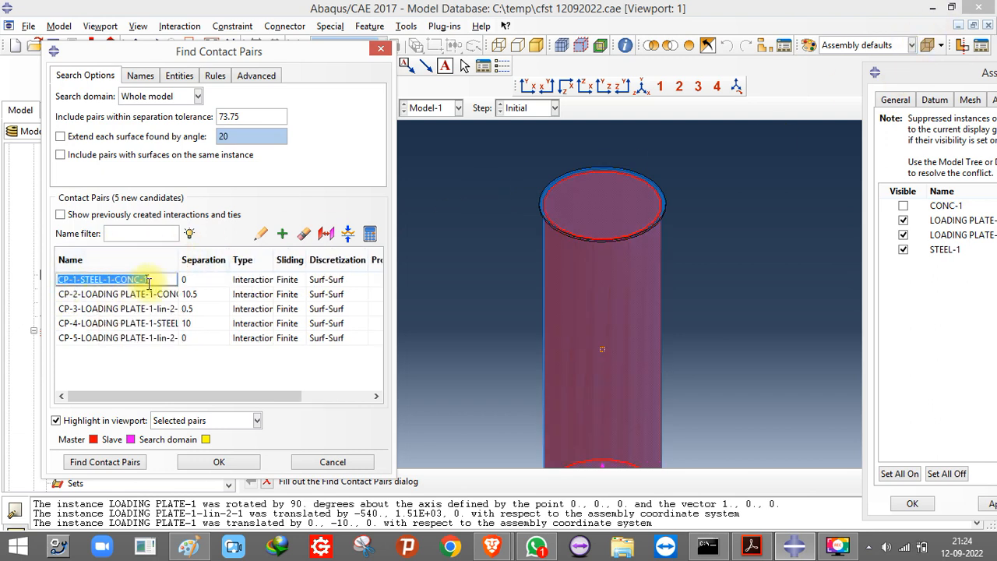
left_click(234, 421)
left_click(218, 451)
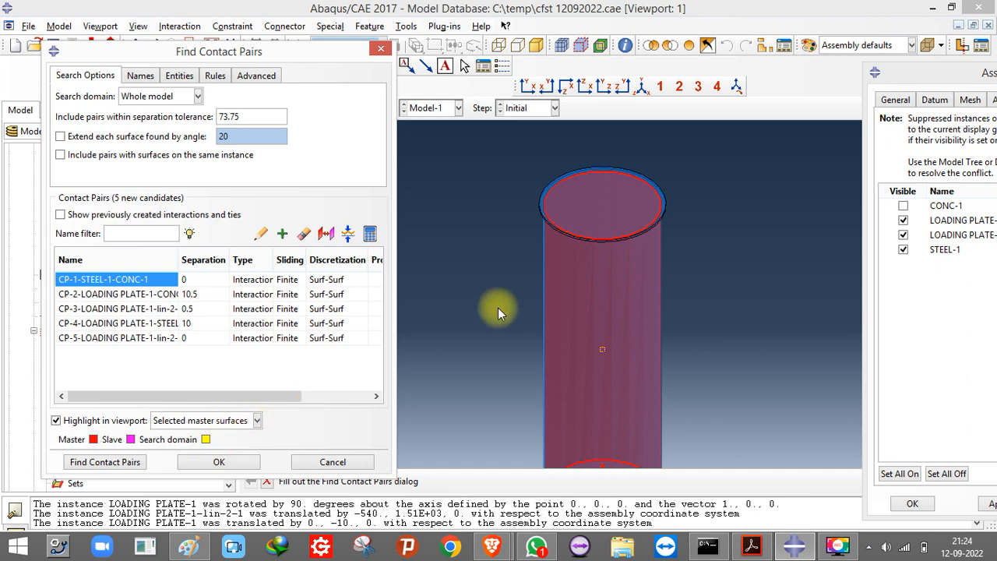
scroll(526, 234, "up", 5)
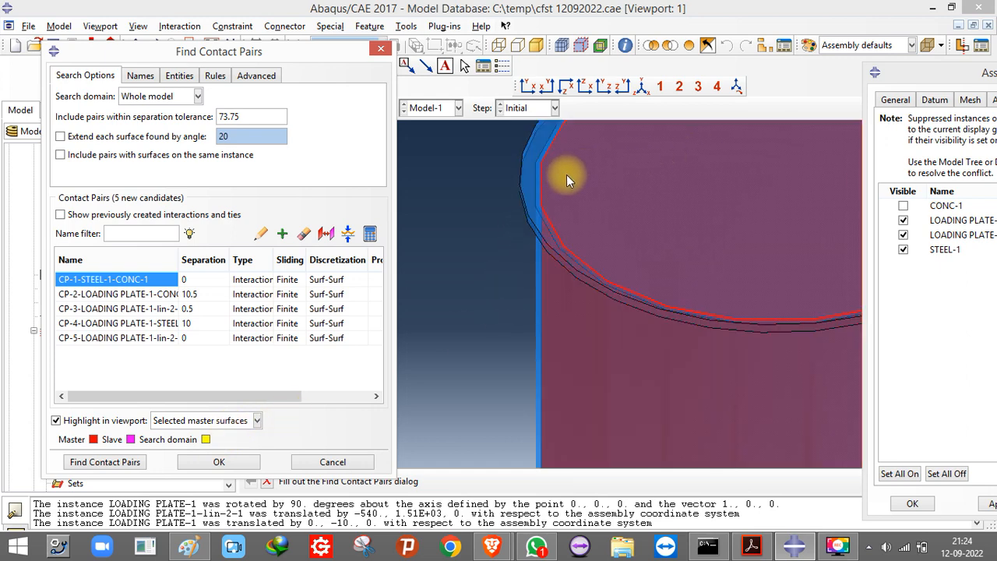
scroll(571, 182, "down", 5)
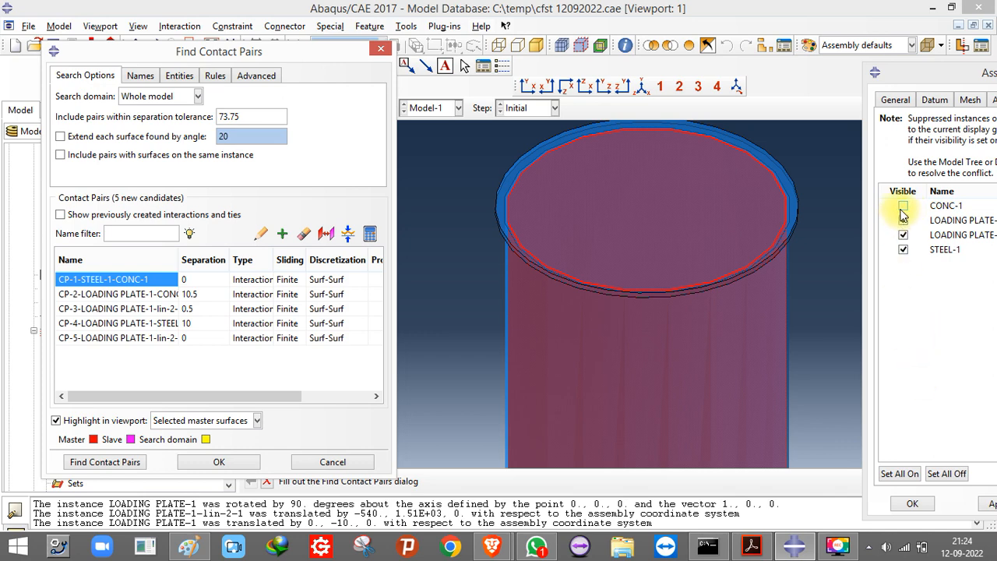
left_click(902, 206)
left_click(904, 208)
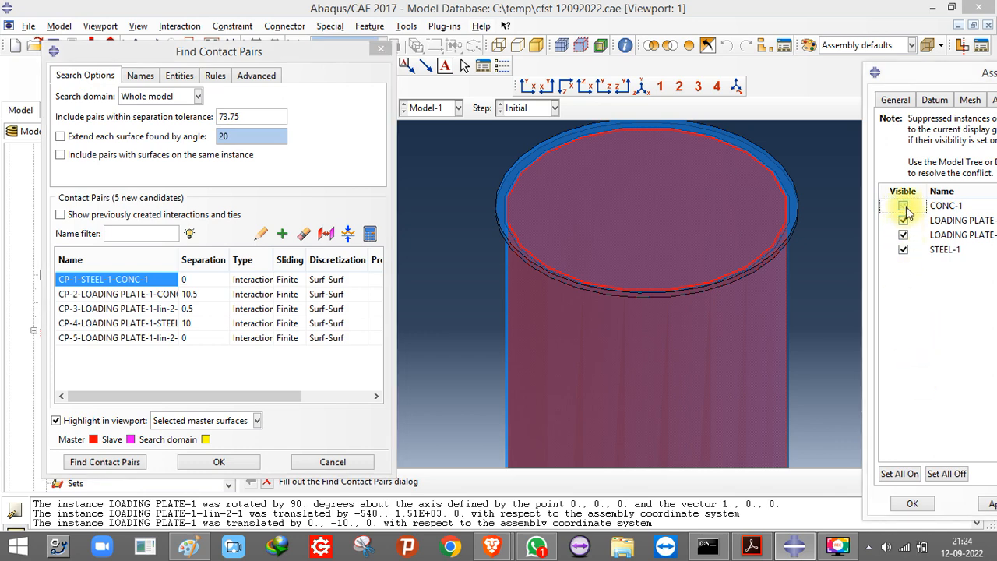
- Highlight only the selected slave surfaces and make the CONC-1 instance visible to check the pairs involving concrete
left_click(234, 420)
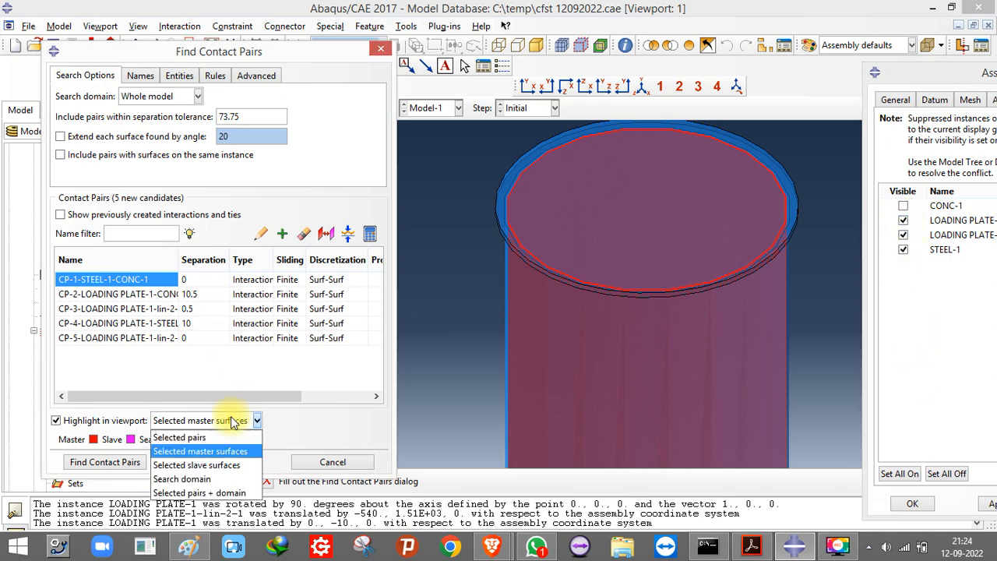
left_click(221, 465)
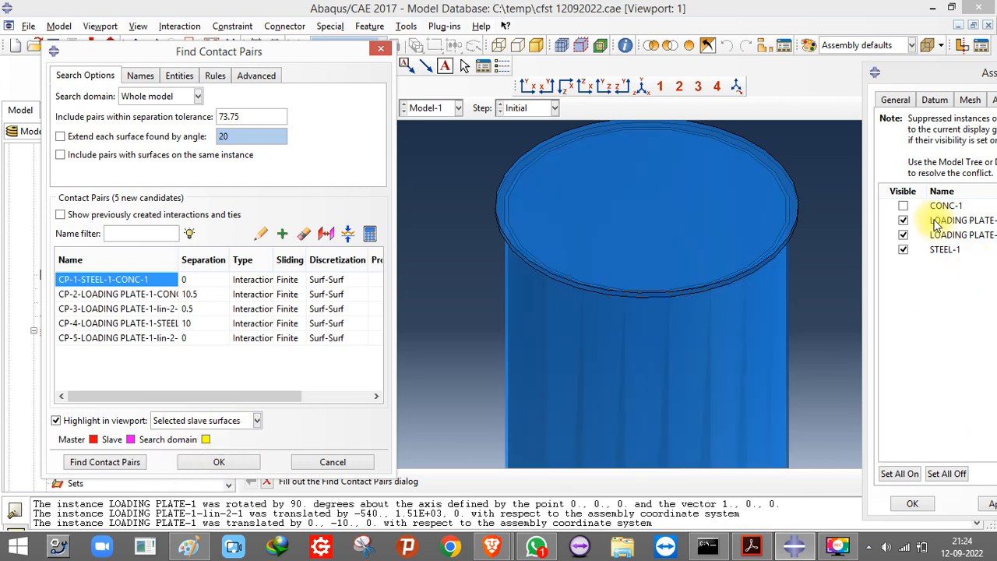
left_click(903, 206)
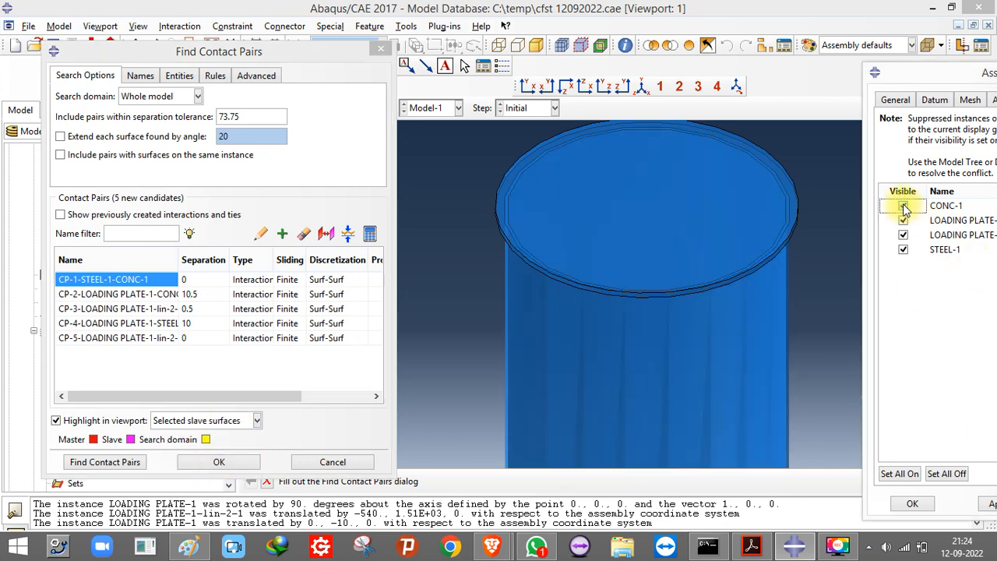
left_click(988, 502)
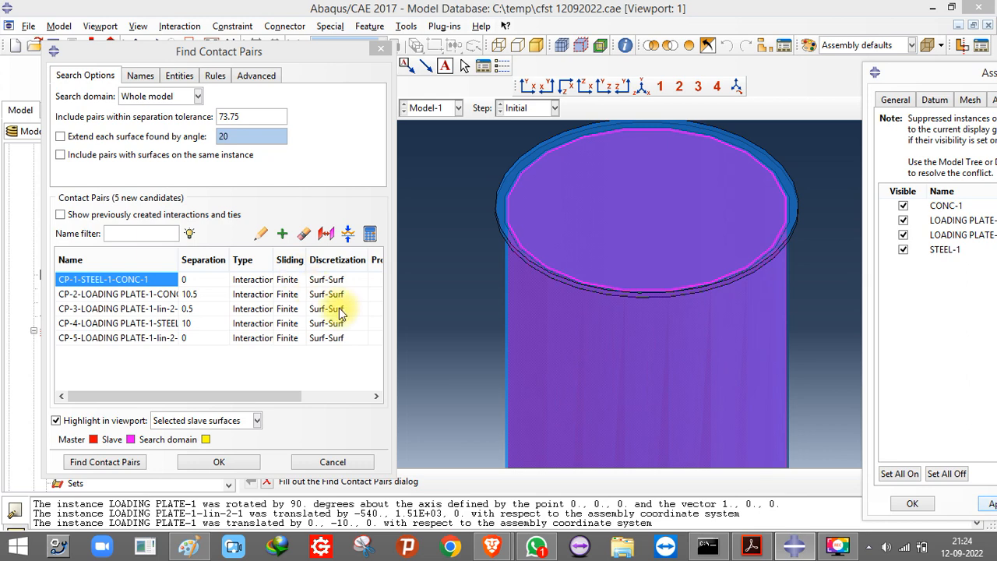
left_click(95, 295)
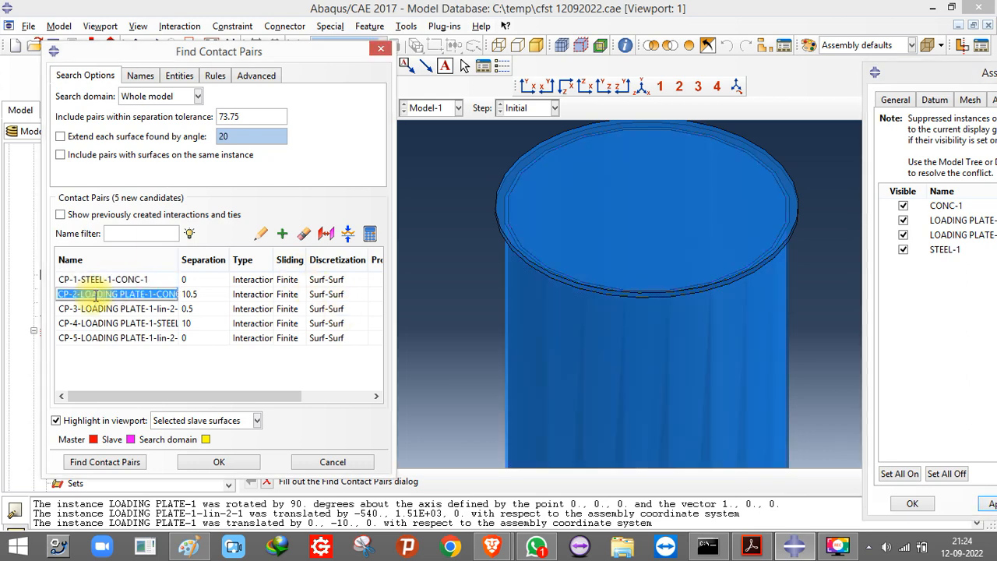
- Inspect the slave surfaces of the loading plate contact pairs CP-2, CP-3 and CP-4 at the column's ends
scroll(517, 147, "down", 4)
scroll(519, 289, "up", 5)
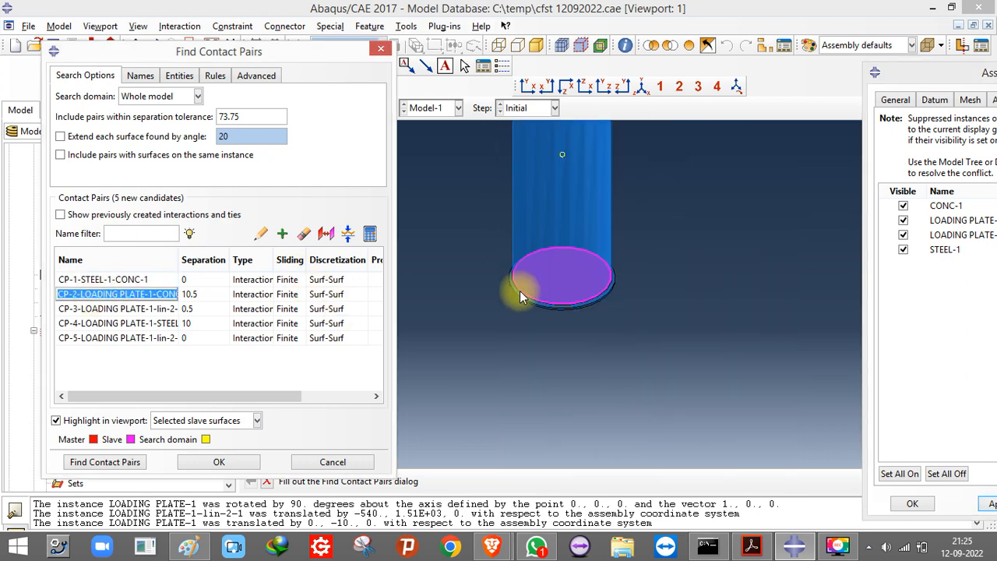
left_click(90, 308)
left_click(91, 322)
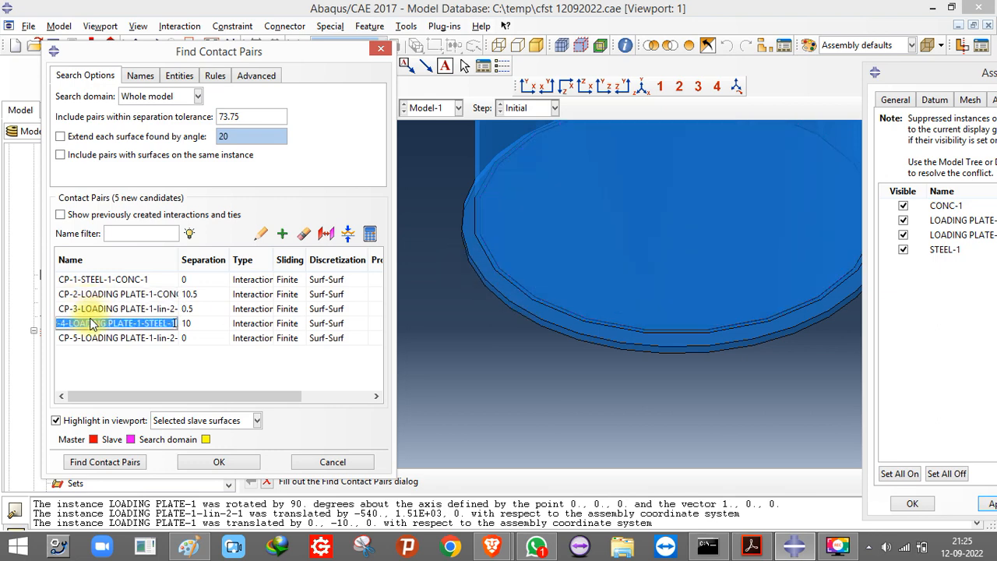
scroll(487, 243, "down", 4)
scroll(482, 245, "up", 2)
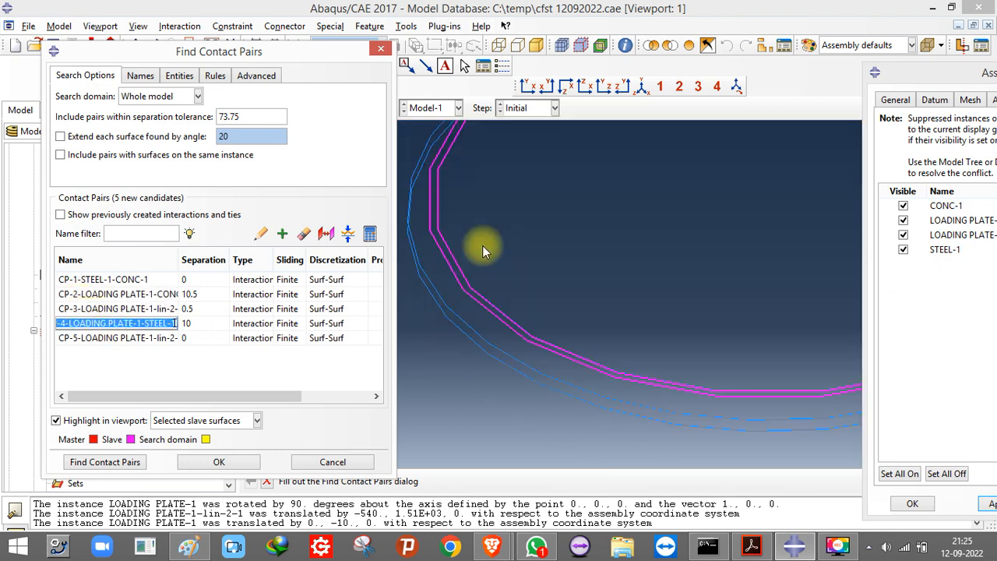
scroll(610, 394, "up", 3)
scroll(607, 389, "up", 1)
scroll(608, 389, "down", 3)
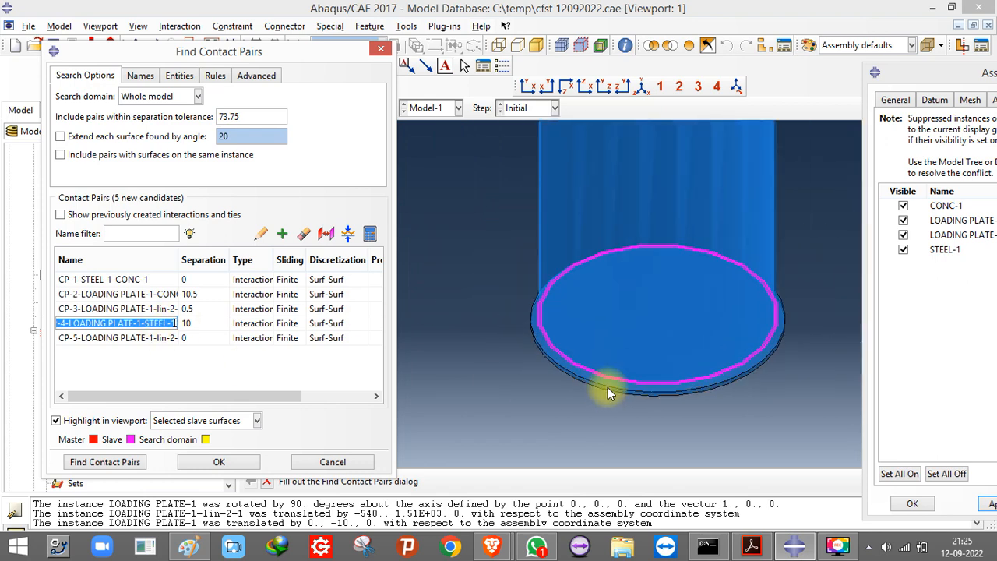
- Highlight both surfaces of the selected pairs and check the two plate-to-steel pairs, CP-4 and CP-5, individually and together
left_click(194, 420)
left_click(191, 437)
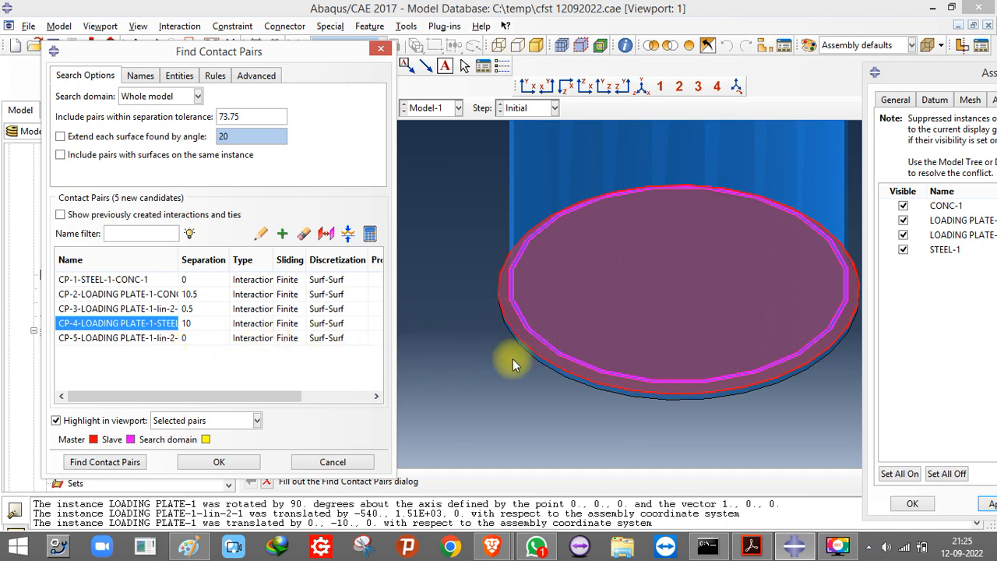
scroll(512, 358, "down", 5)
left_click(148, 337)
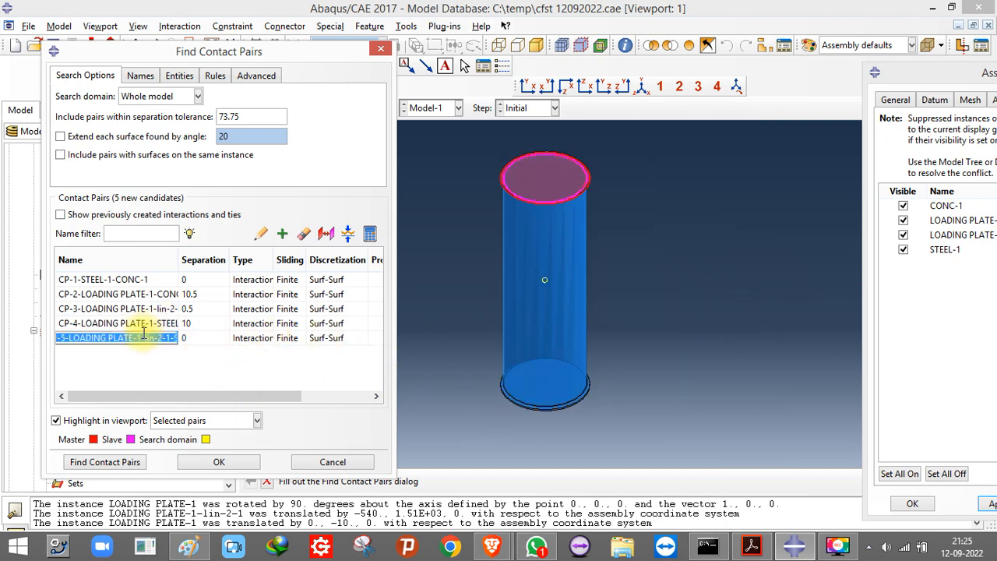
left_click_drag(201, 325, 206, 345)
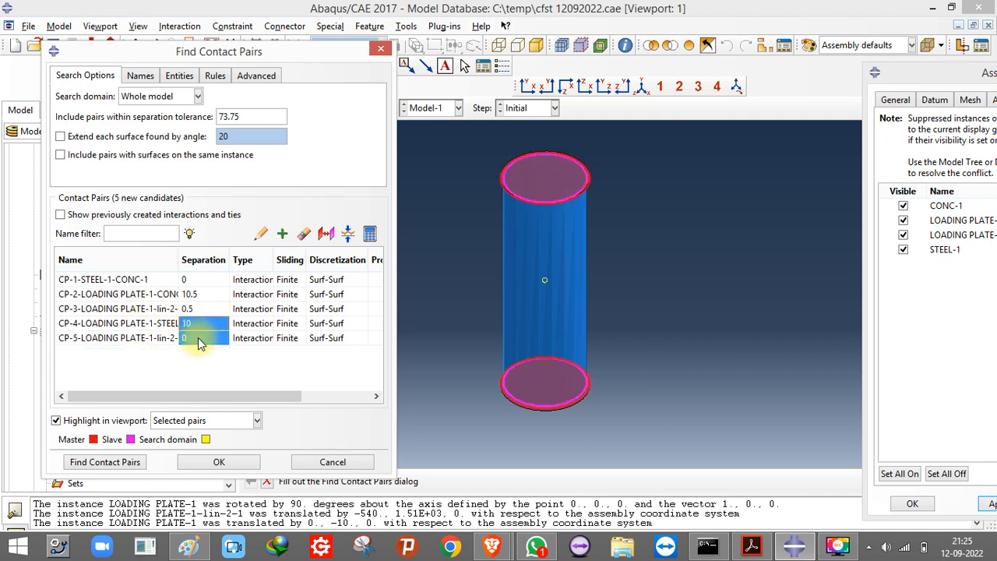
- Change the type of contact pairs CP-4 and CP-5 from Interaction to Tie
left_click(198, 337)
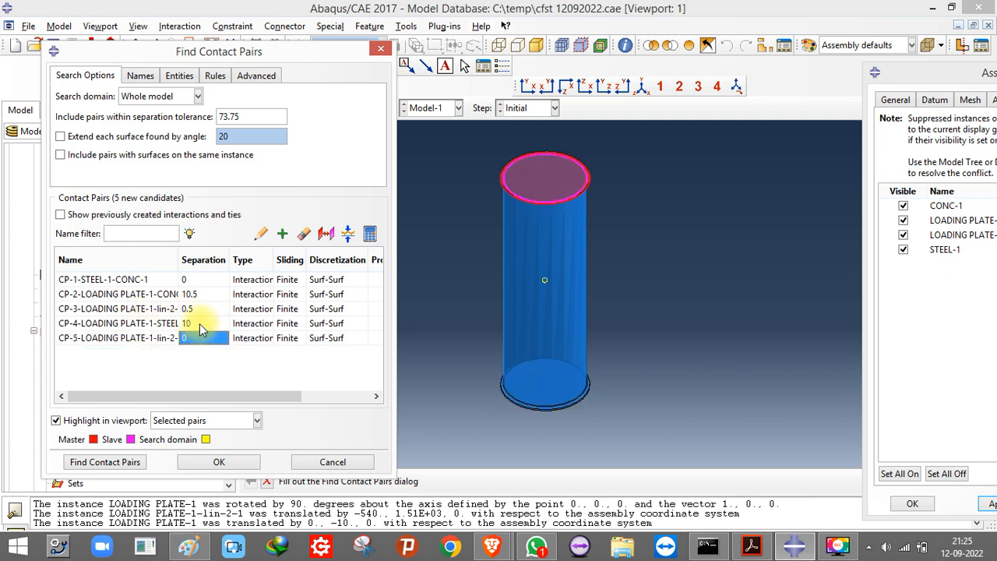
left_click(199, 323, "shift")
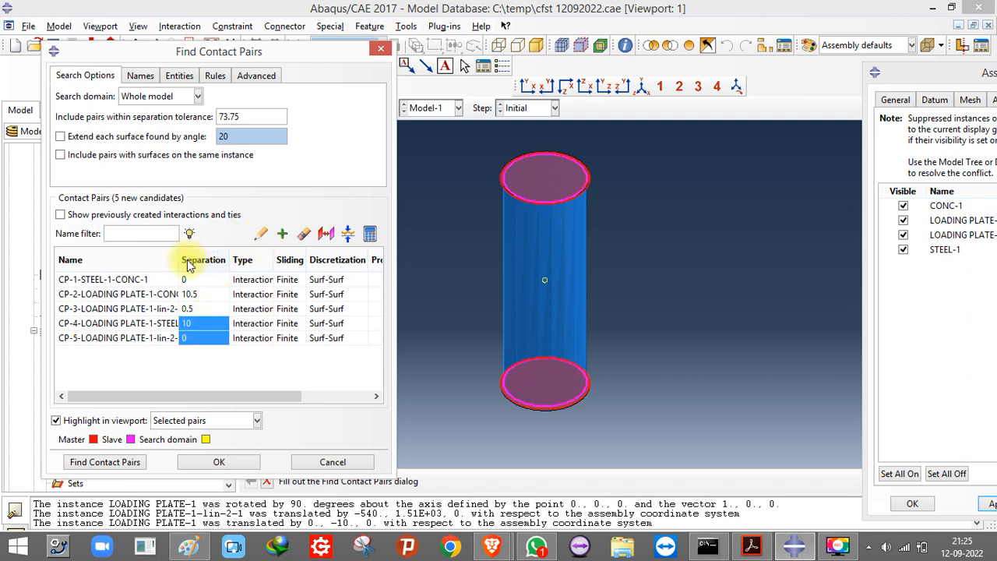
left_click_drag(395, 226, 480, 166)
left_click(263, 325)
left_click(266, 323)
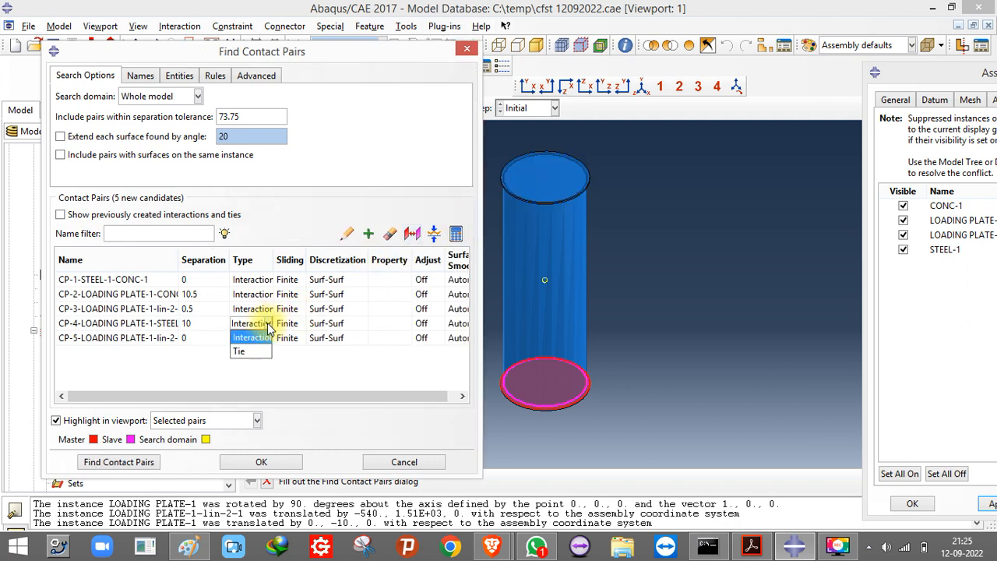
left_click(261, 348)
left_click(269, 340)
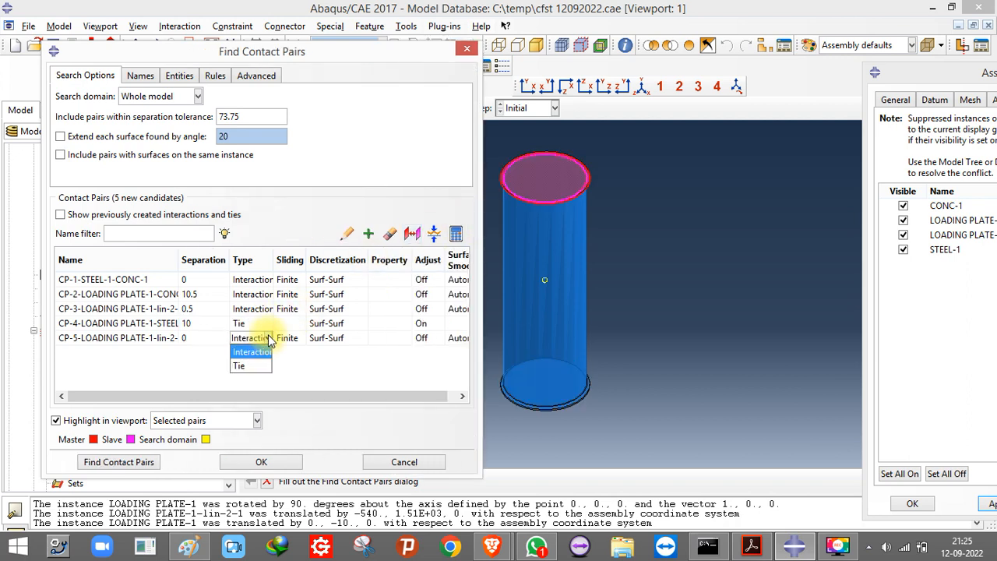
left_click(240, 365)
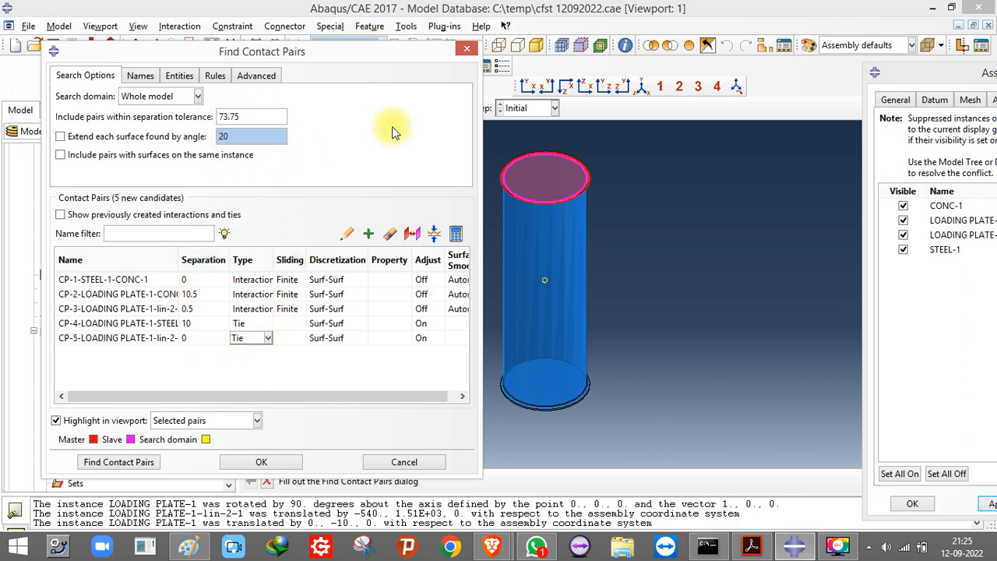
- Examine contact pairs CP-3, CP-4 and CP-5 and their highlighted surfaces at the loading plates in front and isometric views
left_click(262, 309)
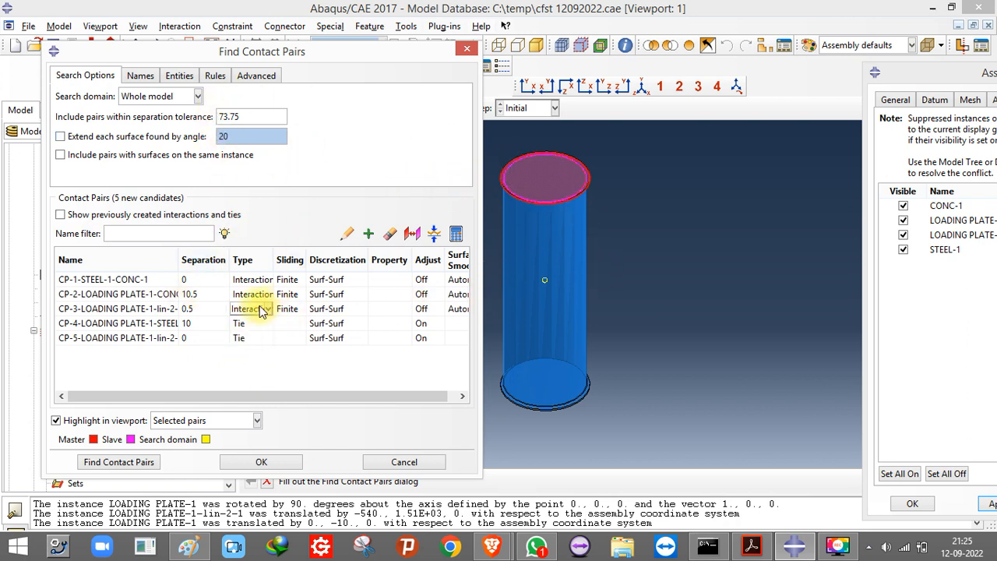
left_click(125, 309)
left_click(193, 310)
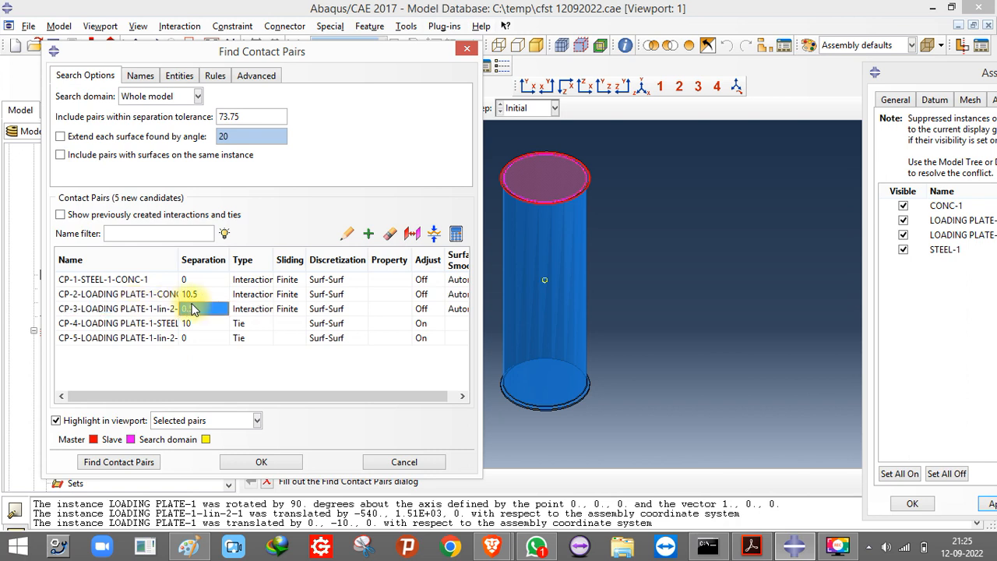
left_click(236, 323)
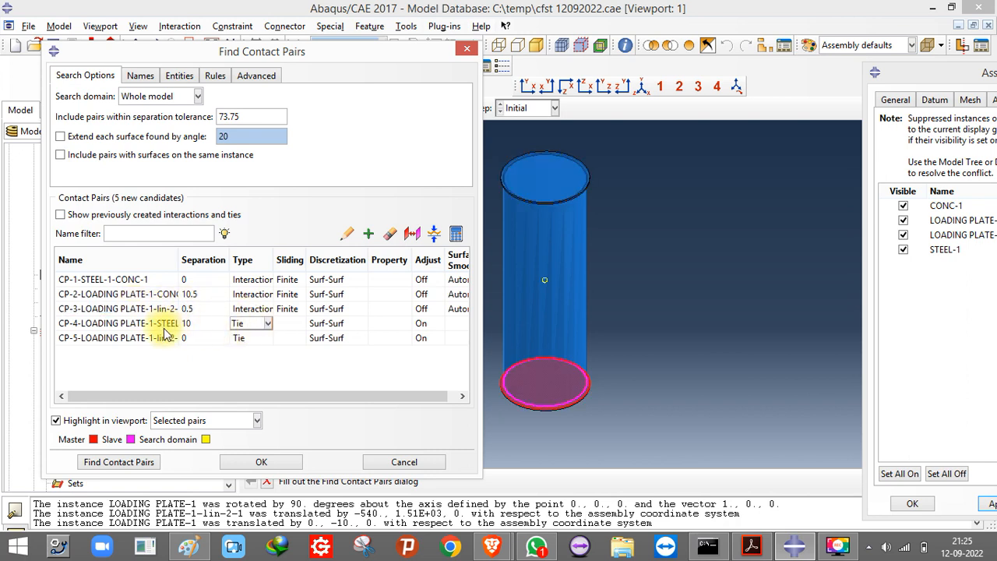
left_click(242, 338)
scroll(506, 159, "down", 3)
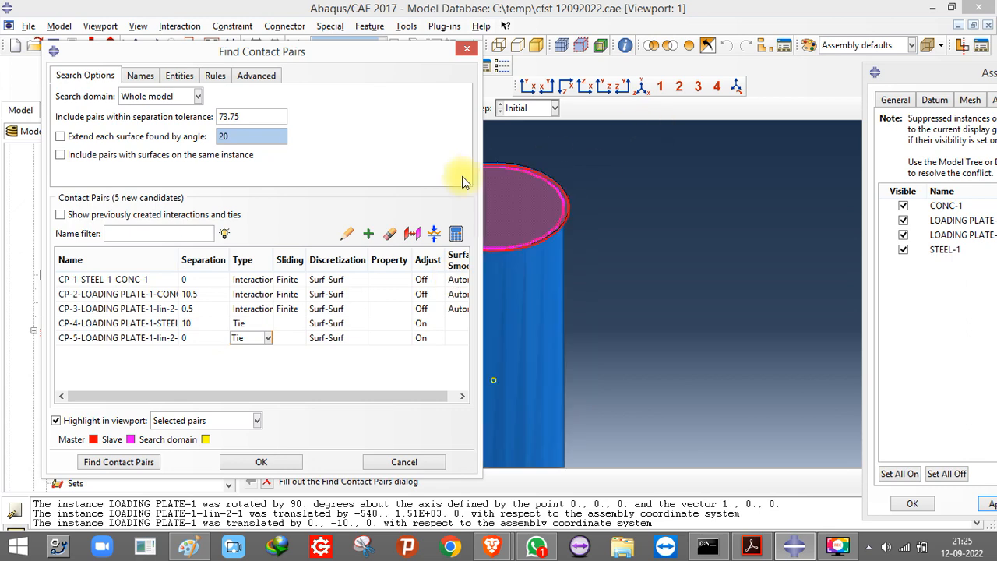
scroll(646, 241, "up", 4)
scroll(574, 224, "down", 4)
scroll(573, 224, "down", 3)
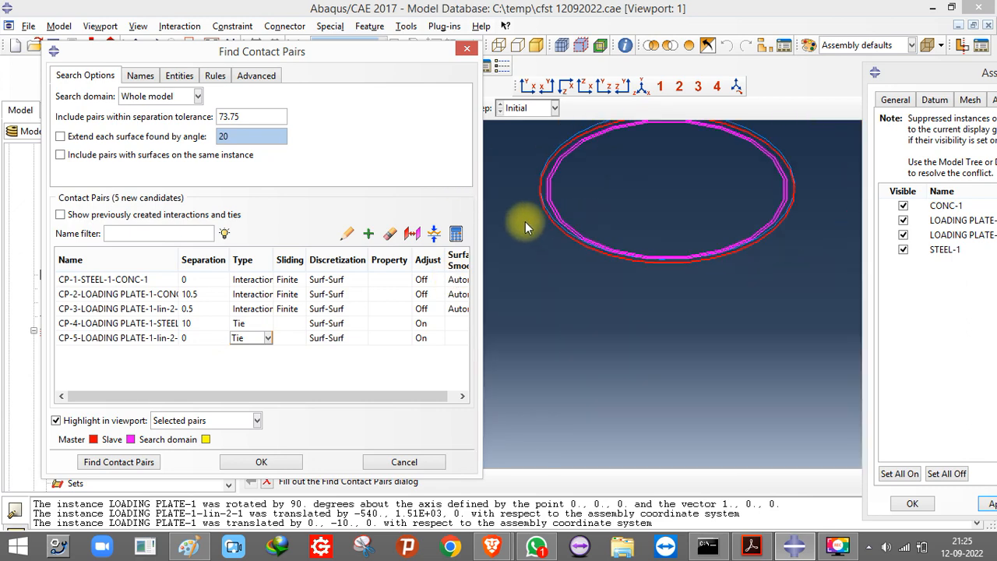
scroll(518, 156, "up", 5)
left_click(525, 88)
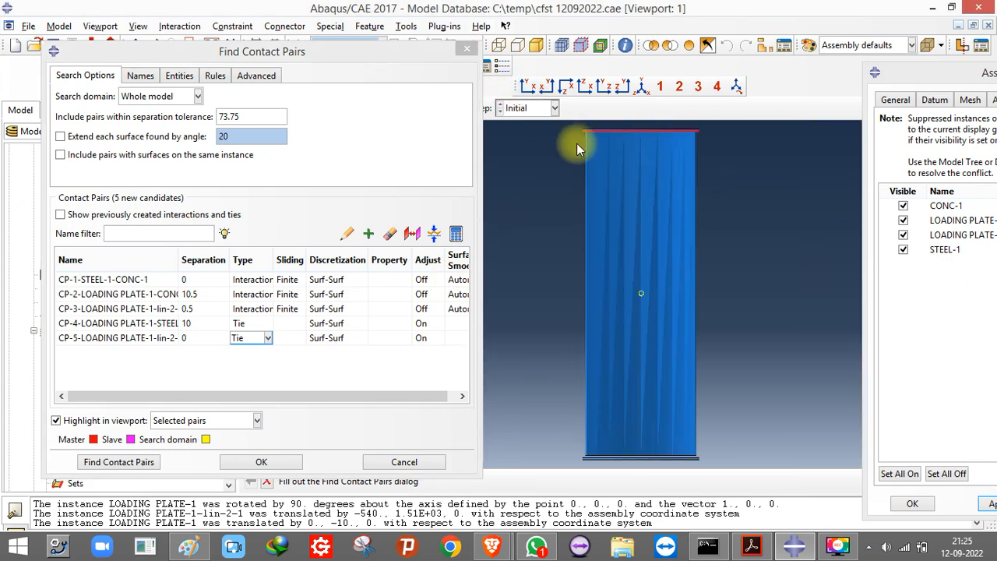
scroll(583, 131, "down", 5)
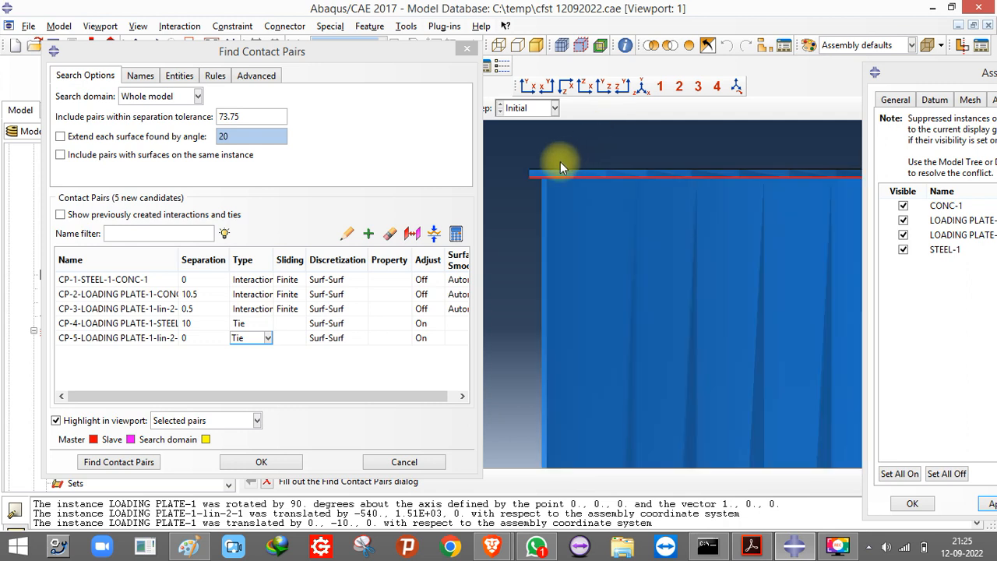
left_click(639, 84)
scroll(626, 138, "down", 2)
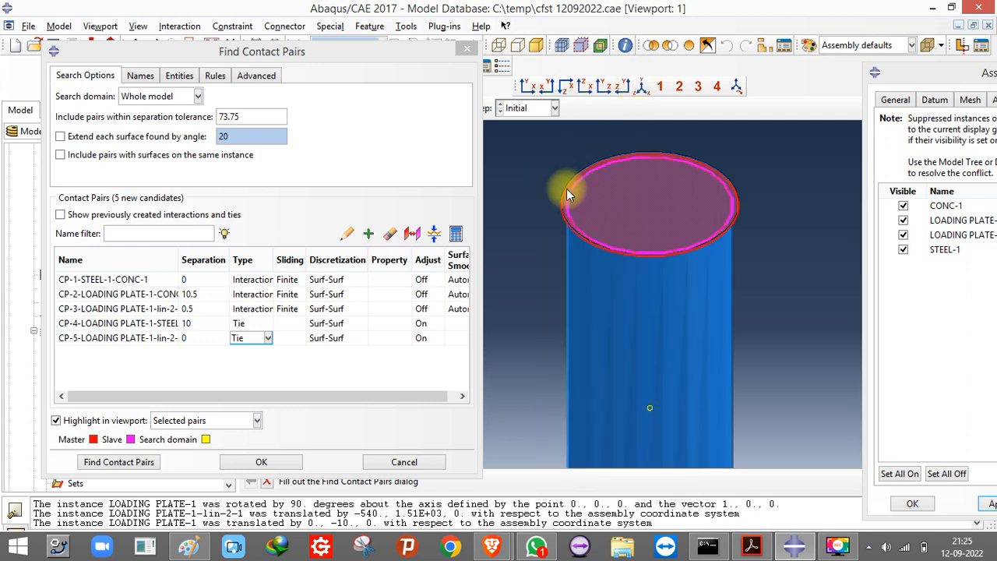
left_click(171, 323)
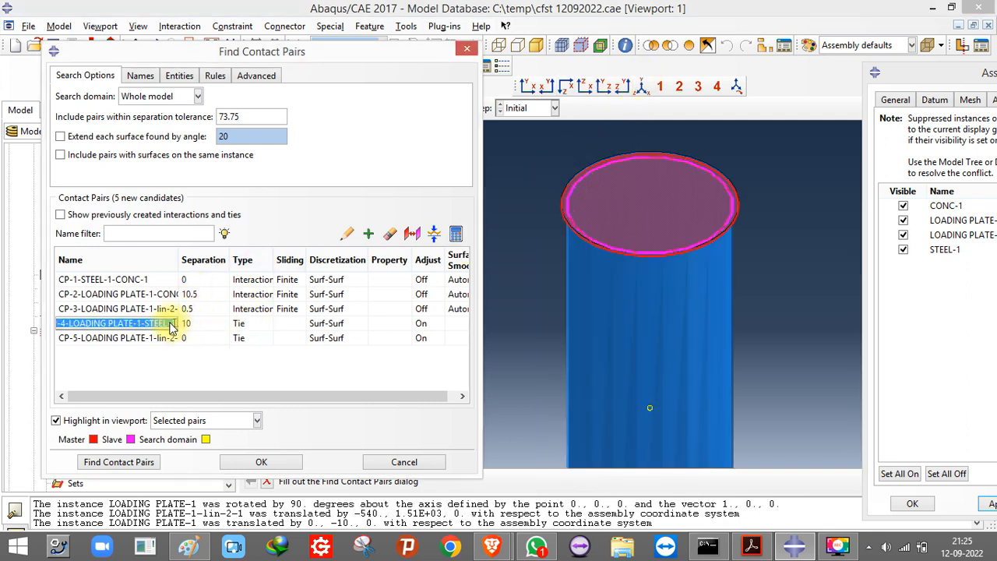
left_click(161, 338)
- Set the type of contact pairs CP-3 and CP-2 to Tie
left_click(250, 308)
scroll(588, 209, "up", 3)
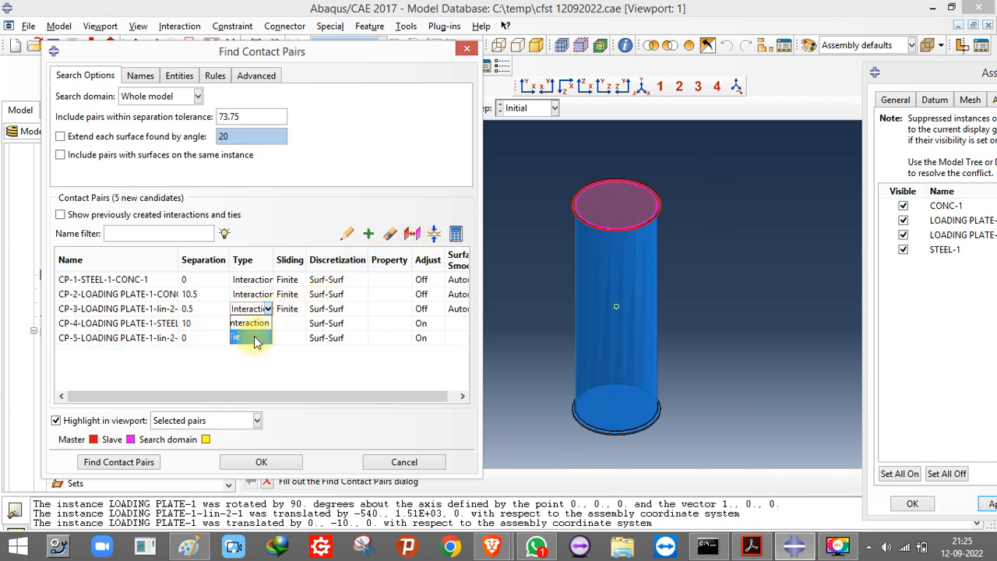
left_click(254, 335)
left_click(262, 295)
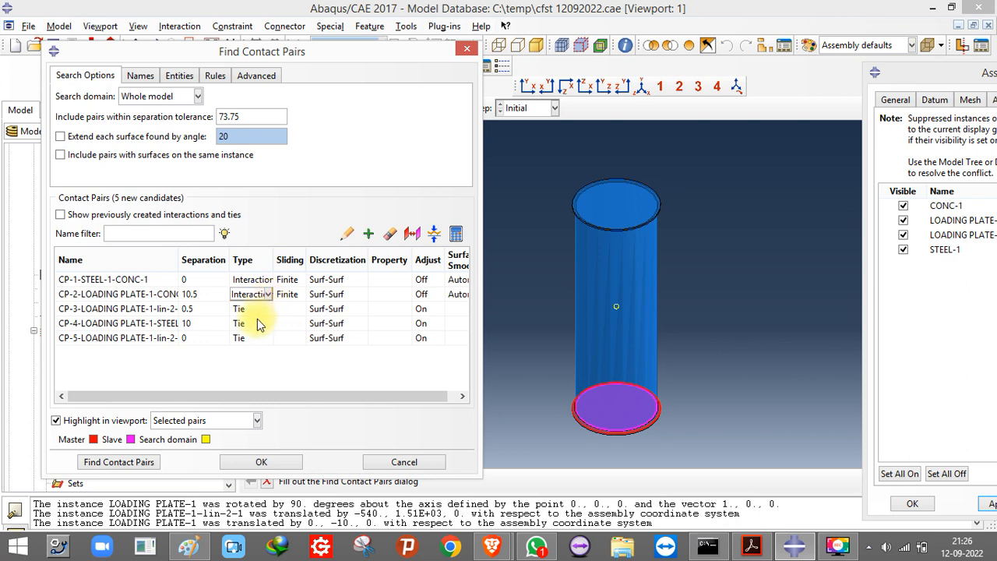
left_click(248, 322)
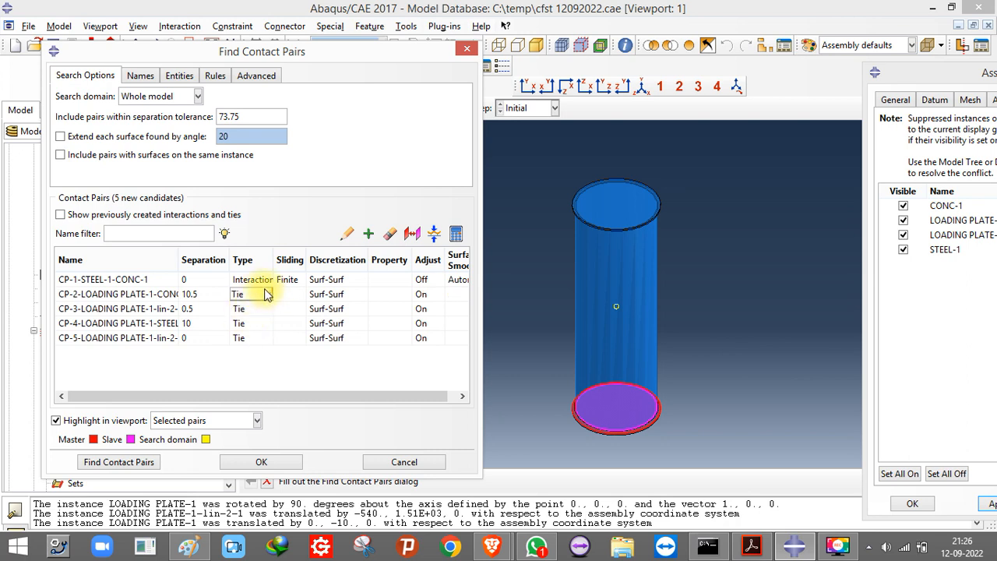
- Start a new Contact-type interaction property for the steel-to-concrete pair CP-1, keeping the default name
left_click(249, 282)
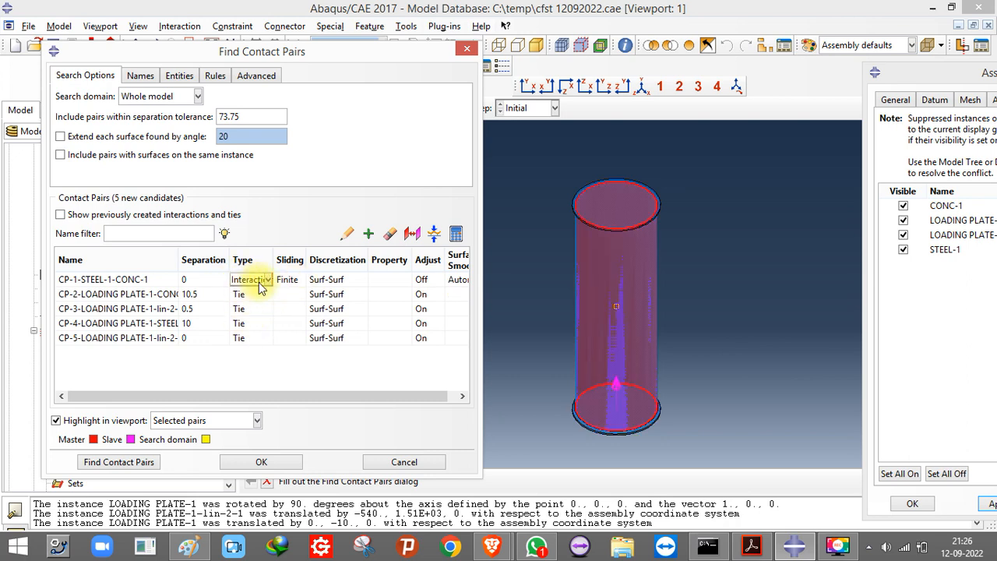
left_click(288, 281)
left_click(374, 280)
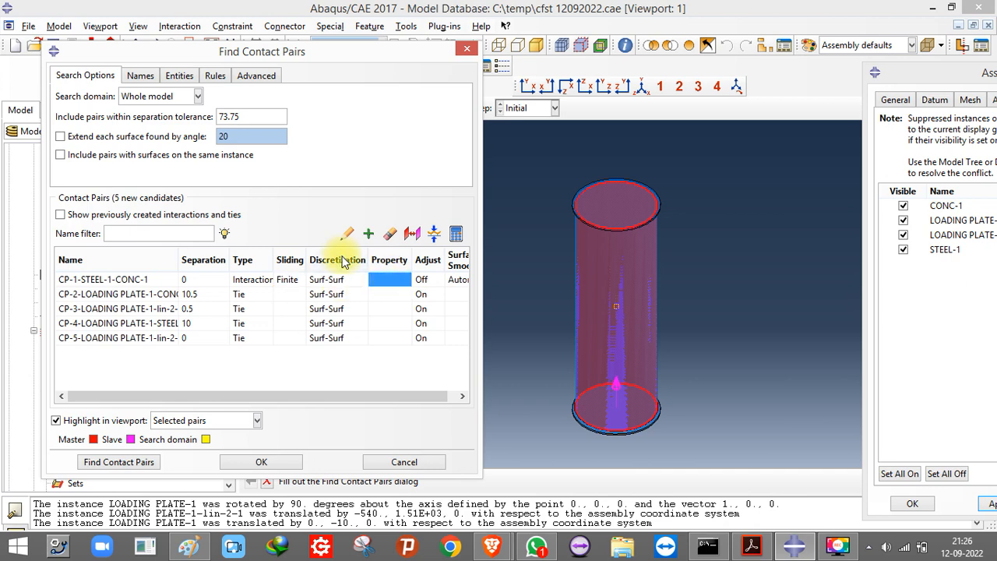
left_click(345, 235)
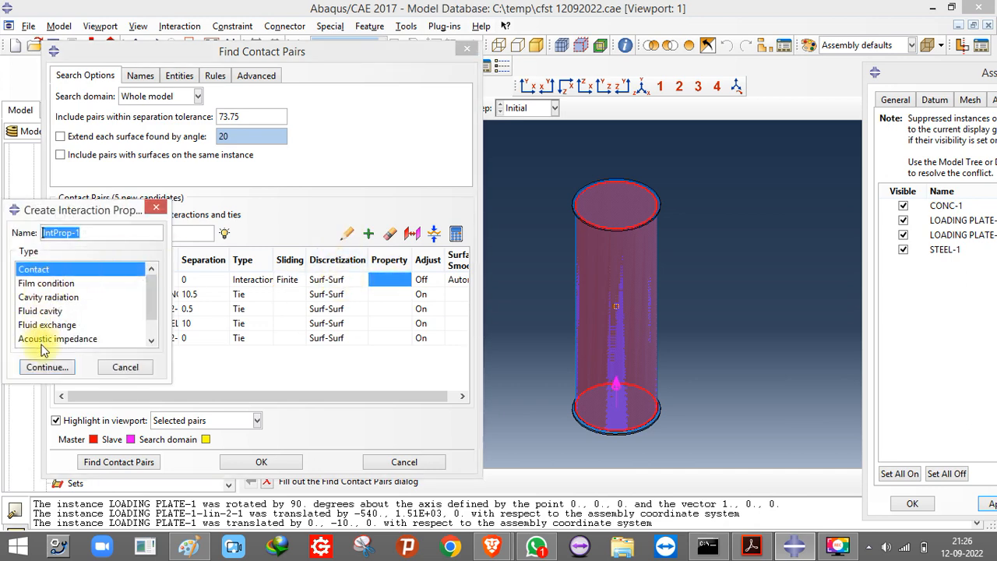
left_click(48, 367)
- Add tangential behavior to the contact property with the Penalty friction formulation and a friction coefficient of 0.5
left_click(162, 146)
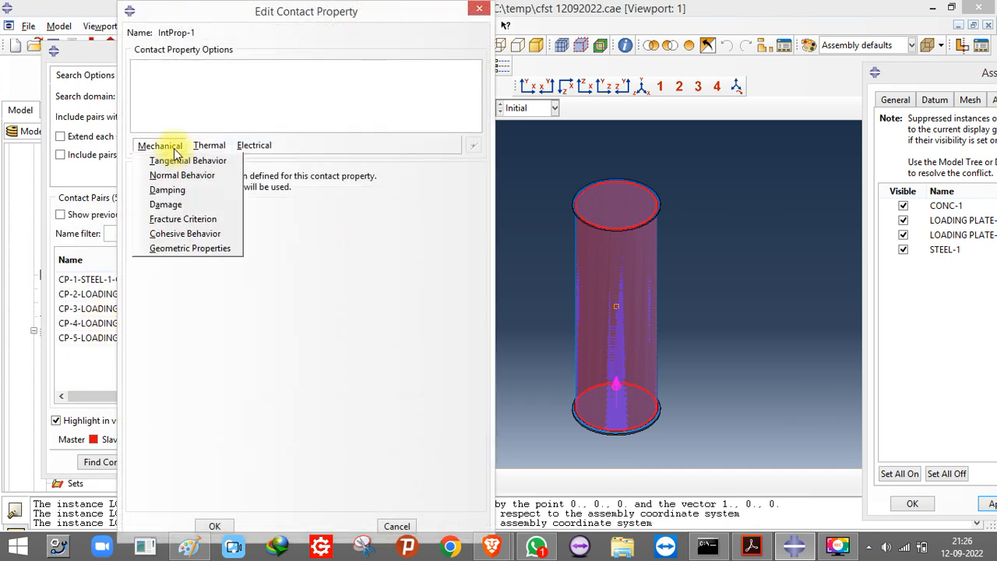
left_click(190, 162)
left_click(265, 195)
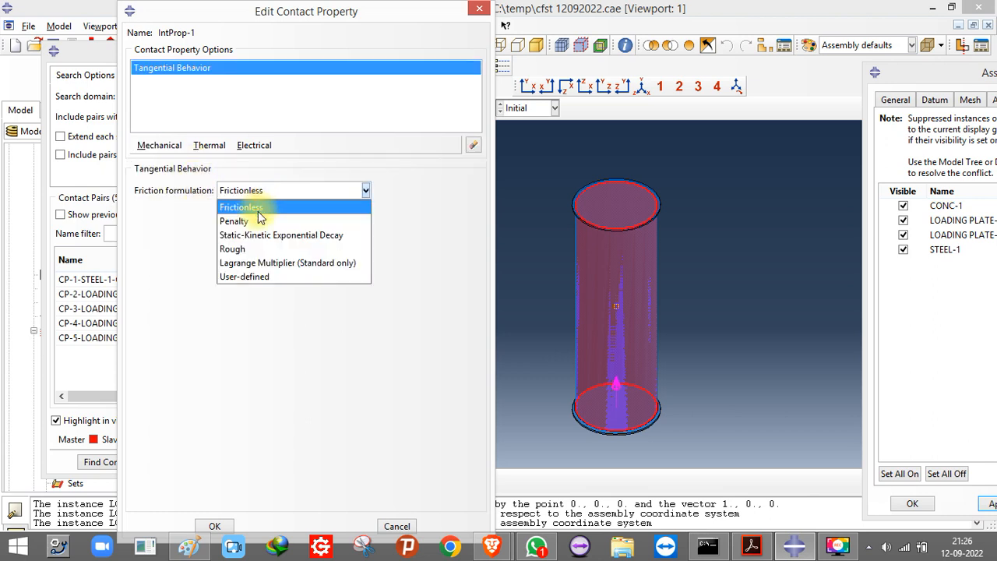
left_click(258, 220)
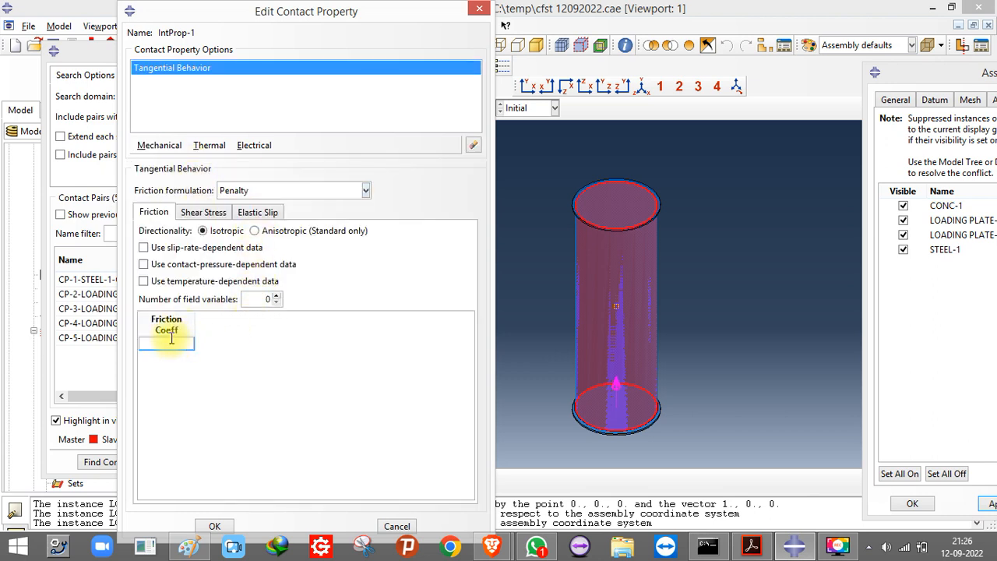
left_click(167, 342)
type("0.5")
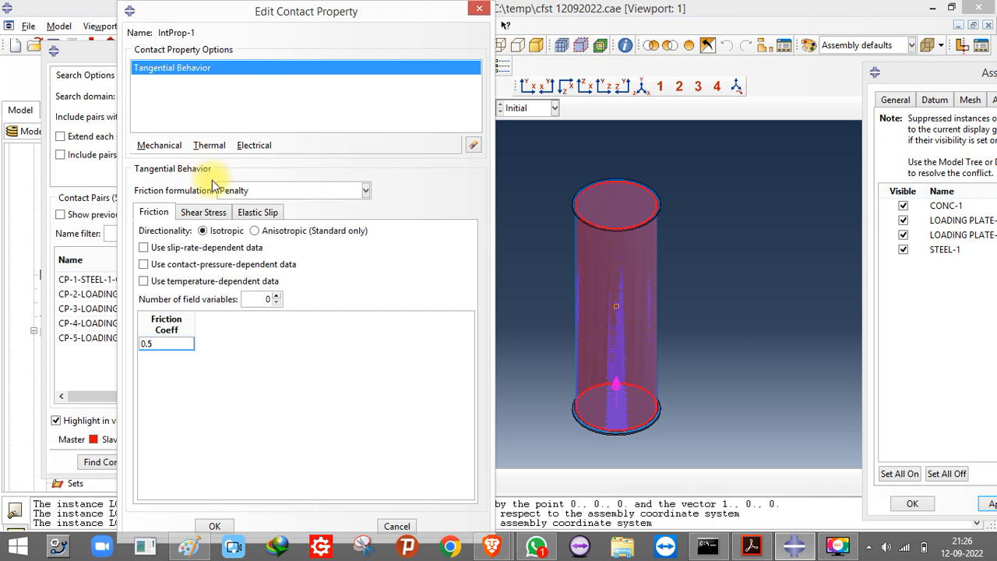
- Add normal behavior with "Hard" Contact to the property, then accept it and create the listed contact pairs
left_click(160, 146)
left_click(164, 177)
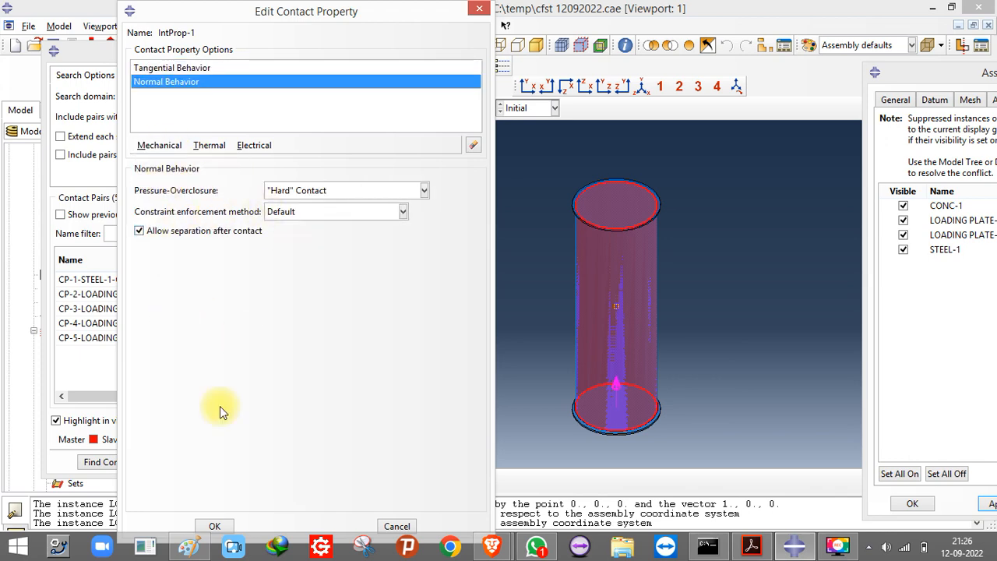
left_click(217, 527)
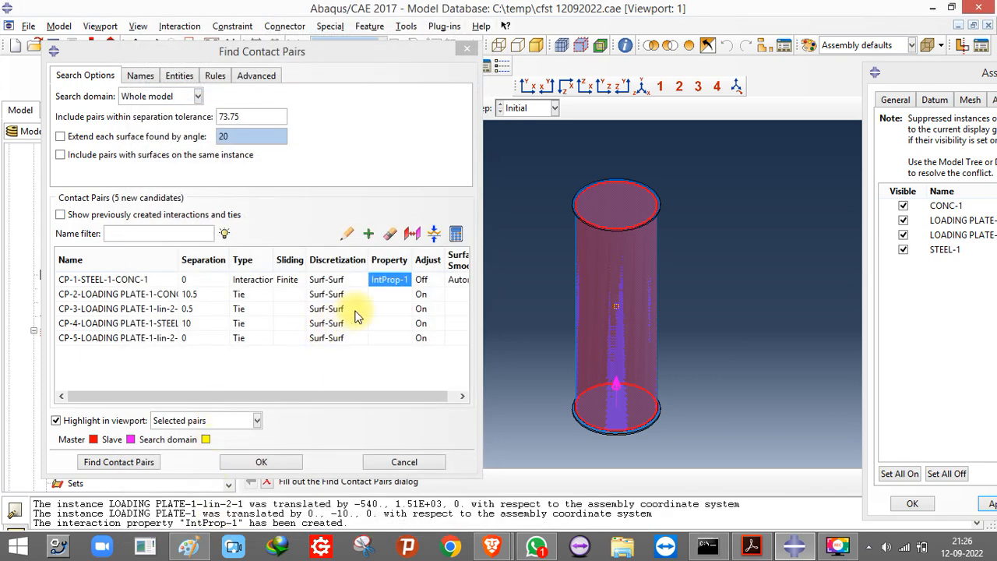
left_click(261, 462)
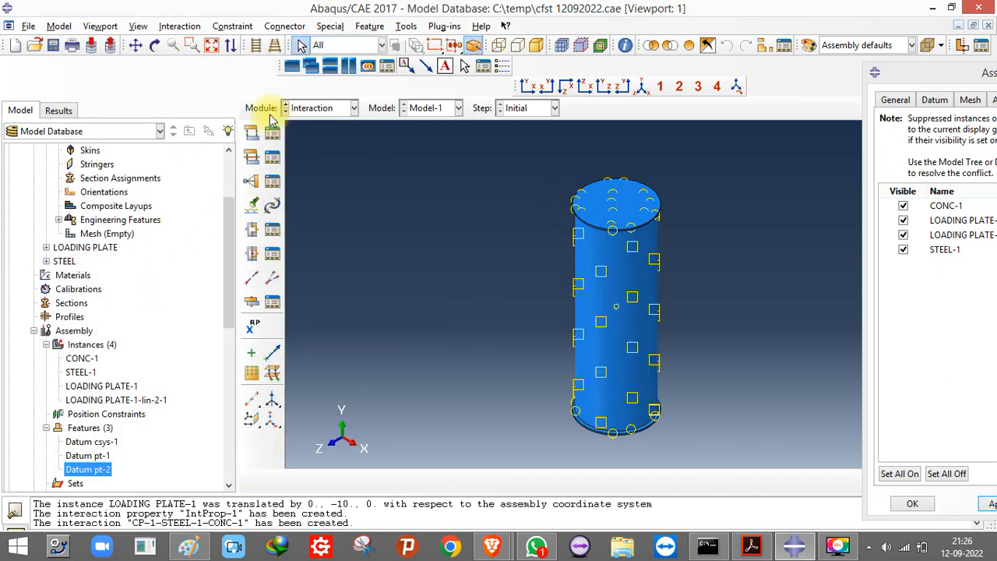
- Start a Surface-to-surface contact (Standard) interaction in the Initial step
left_click(251, 133)
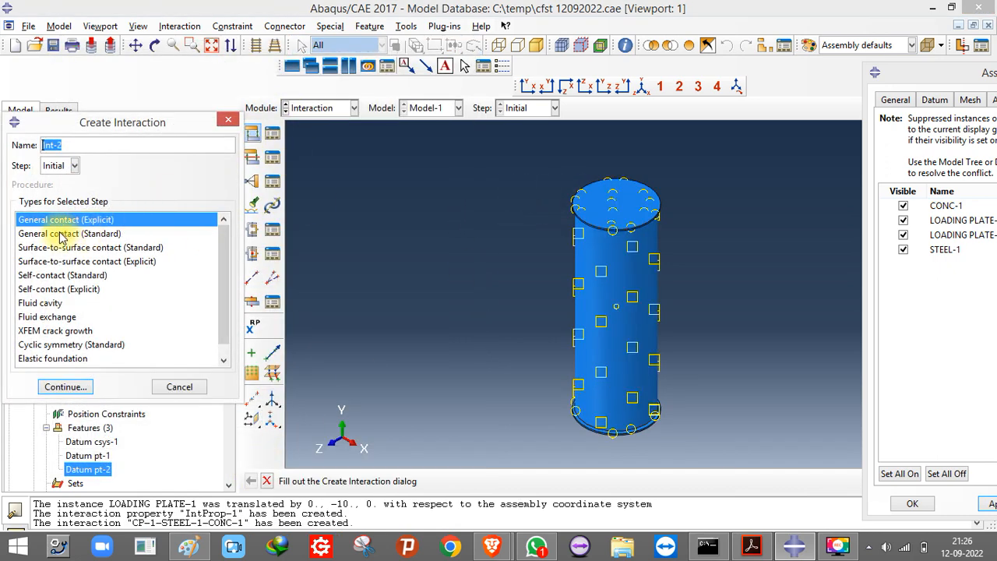
left_click(76, 247)
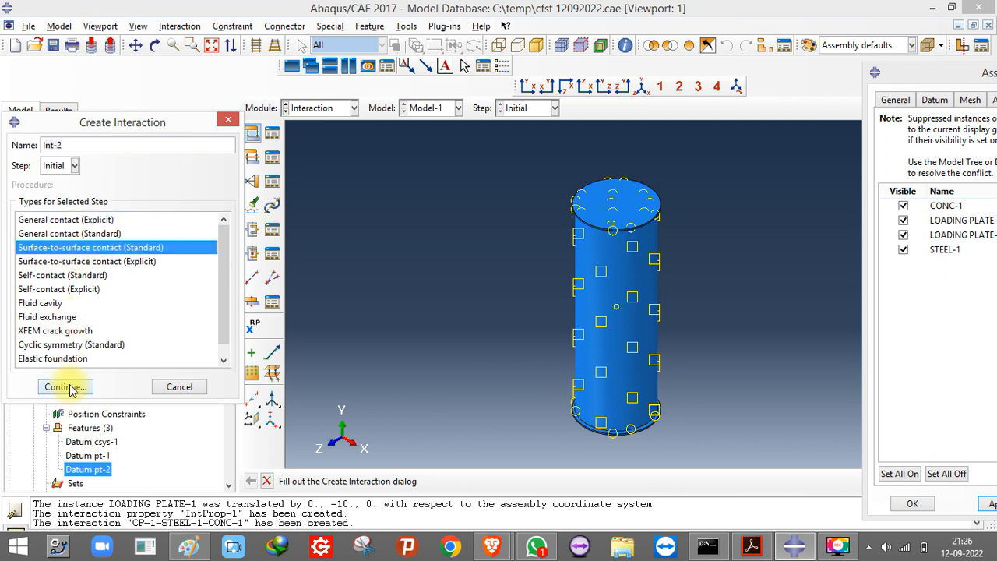
left_click(67, 387)
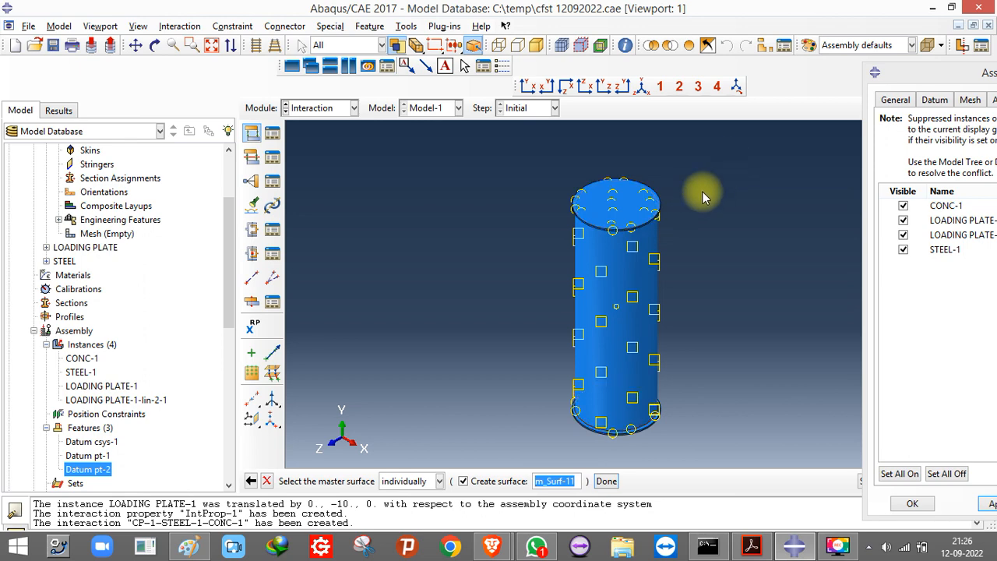
- Hide the CONC-1 and both LOADING PLATE instances so that only STEEL-1 is displayed
scroll(578, 210, "up", 6)
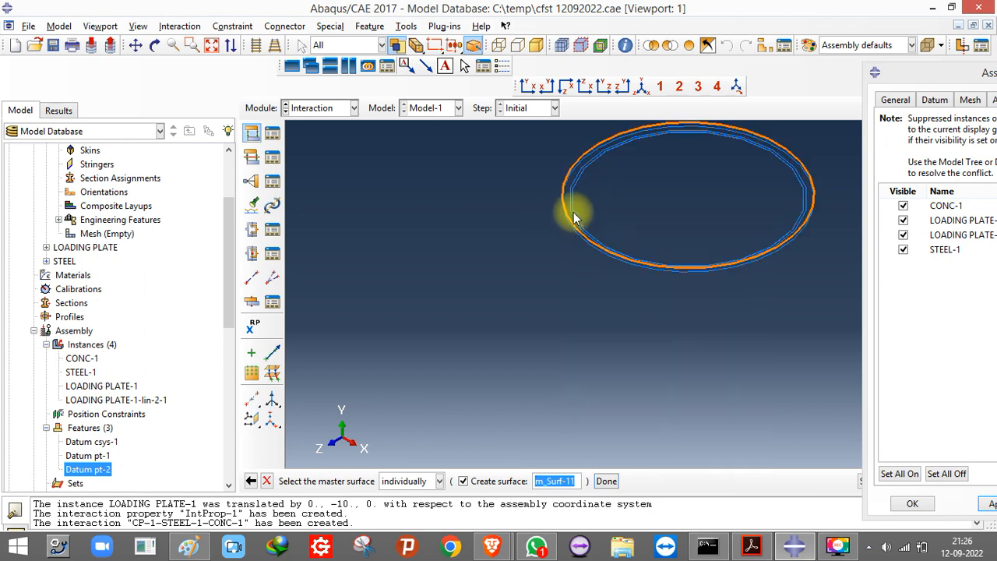
scroll(573, 219, "down", 5)
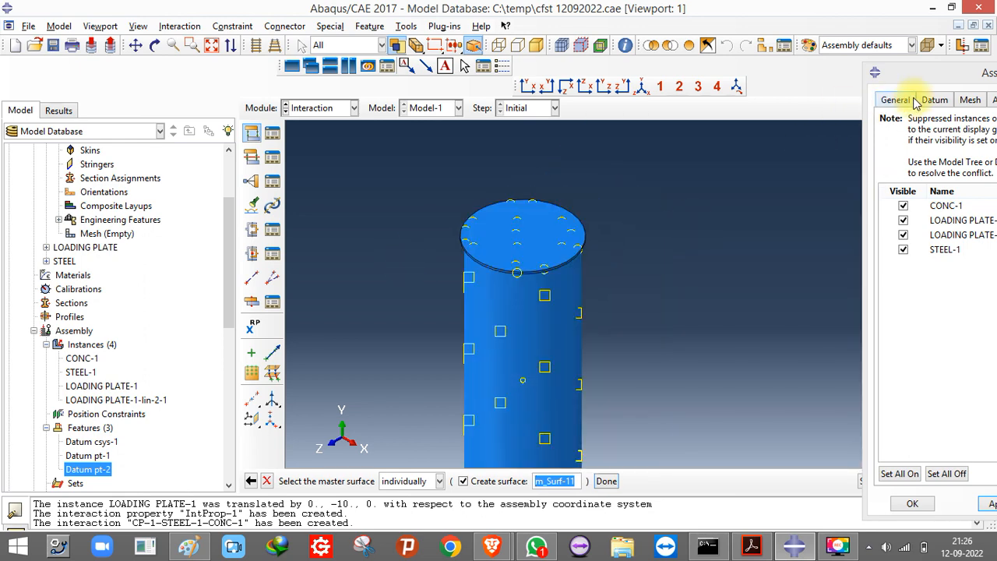
left_click_drag(919, 74, 861, 19)
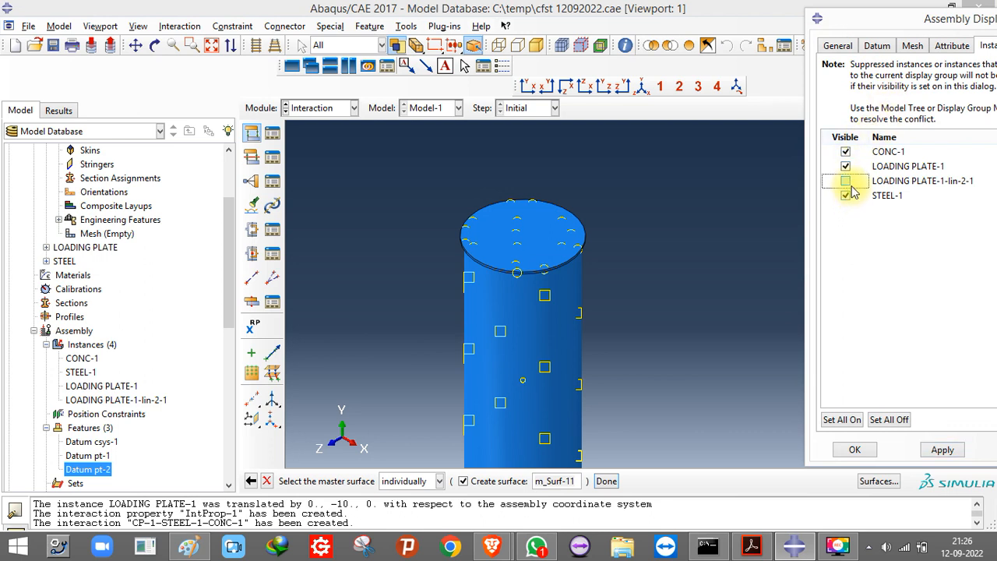
left_click(942, 450)
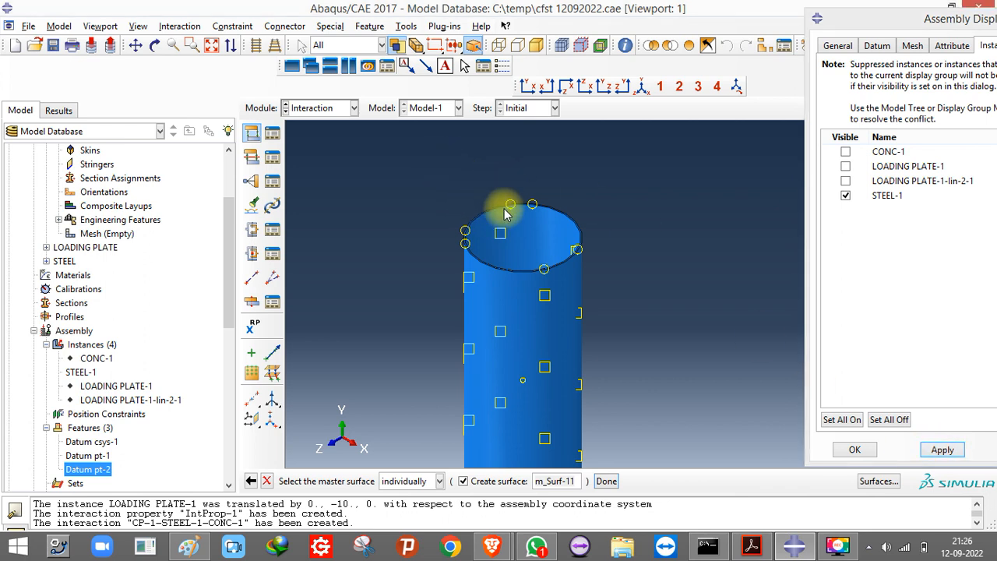
scroll(493, 213, "up", 2)
left_click(529, 231)
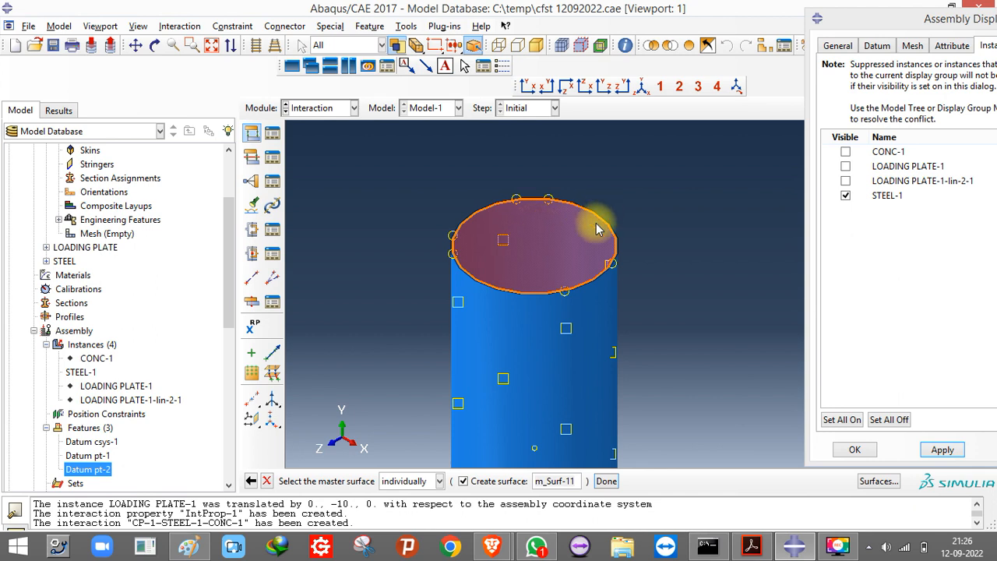
scroll(683, 271, "down", 3)
left_click(604, 480)
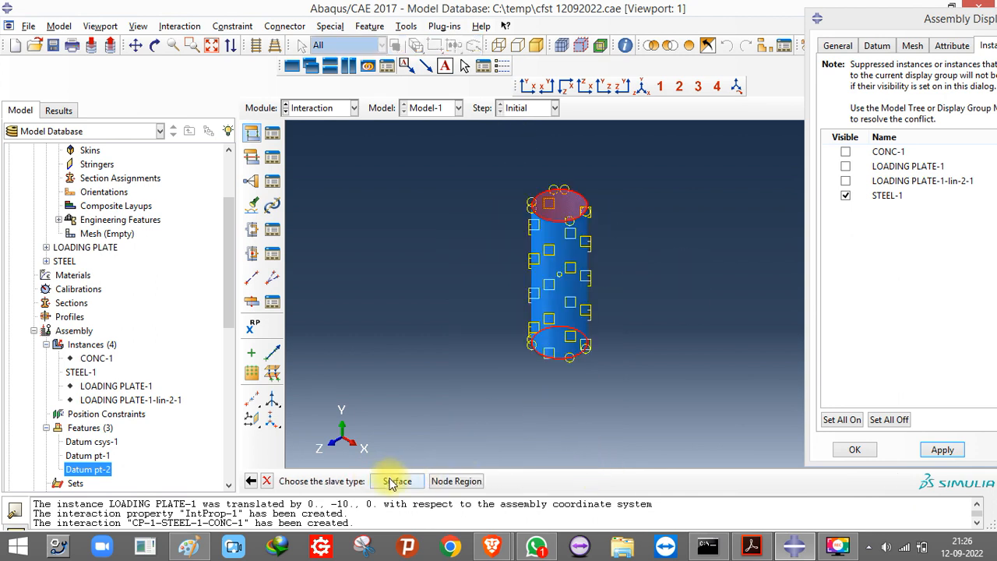
left_click(398, 483)
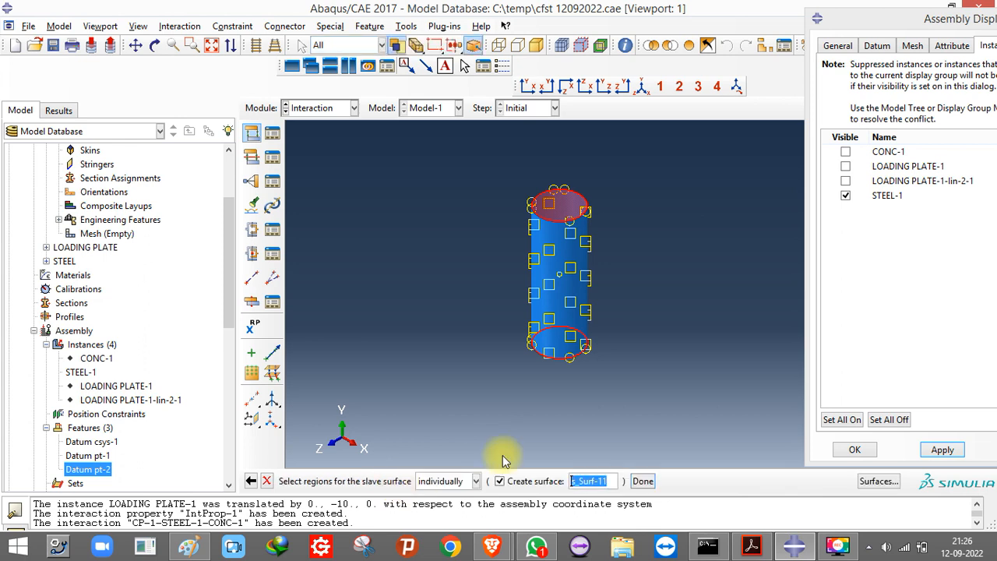
left_click(845, 196)
left_click(845, 151)
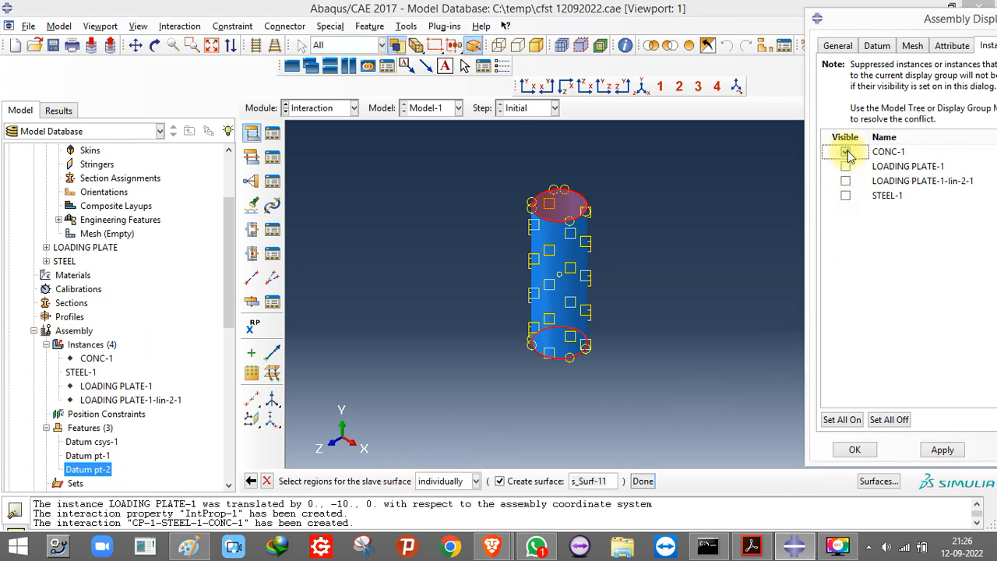
left_click(942, 449)
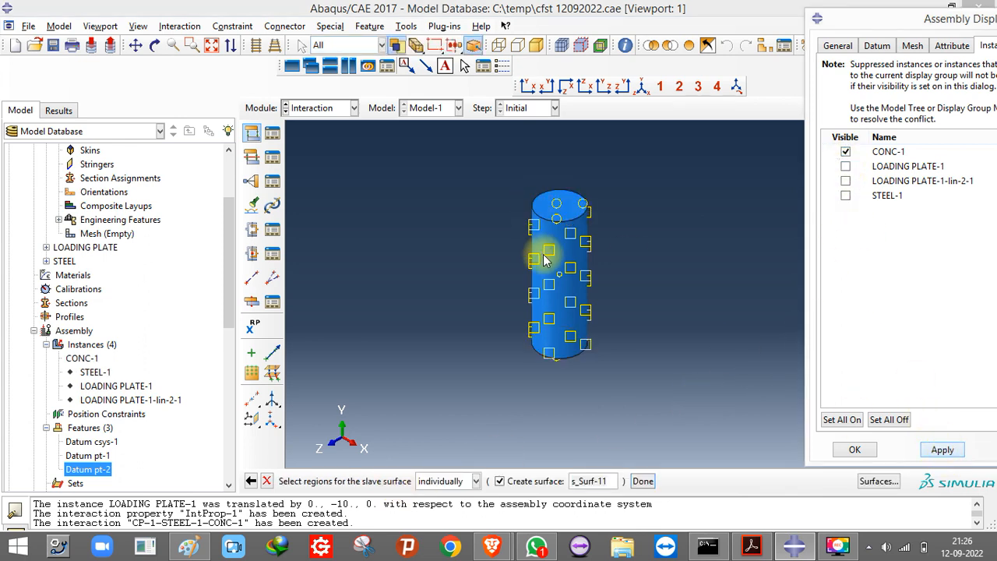
left_click(264, 481)
- Search the whole model for contact pairs and look through the highlighted surfaces of the candidate pairs
left_click(254, 207)
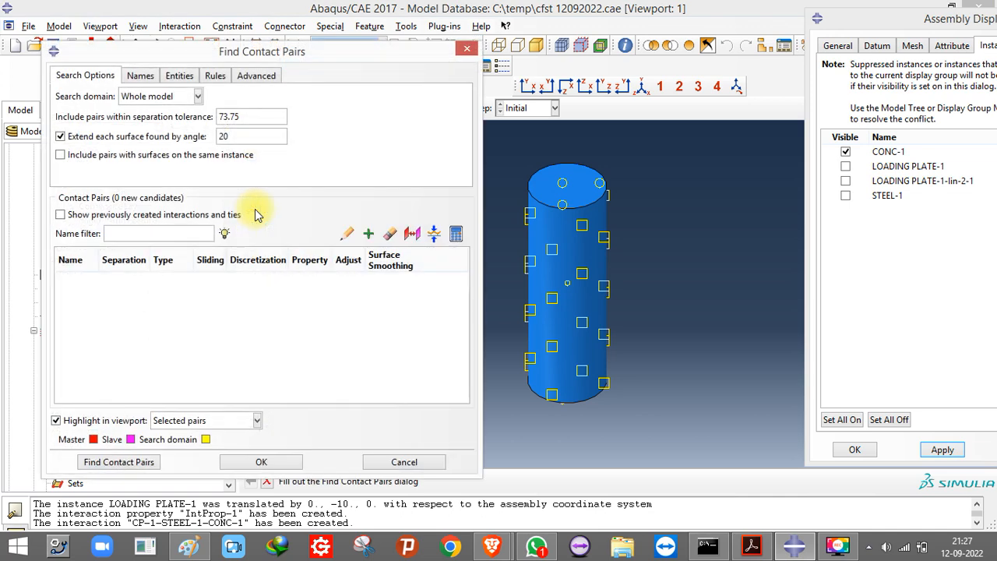
left_click(119, 462)
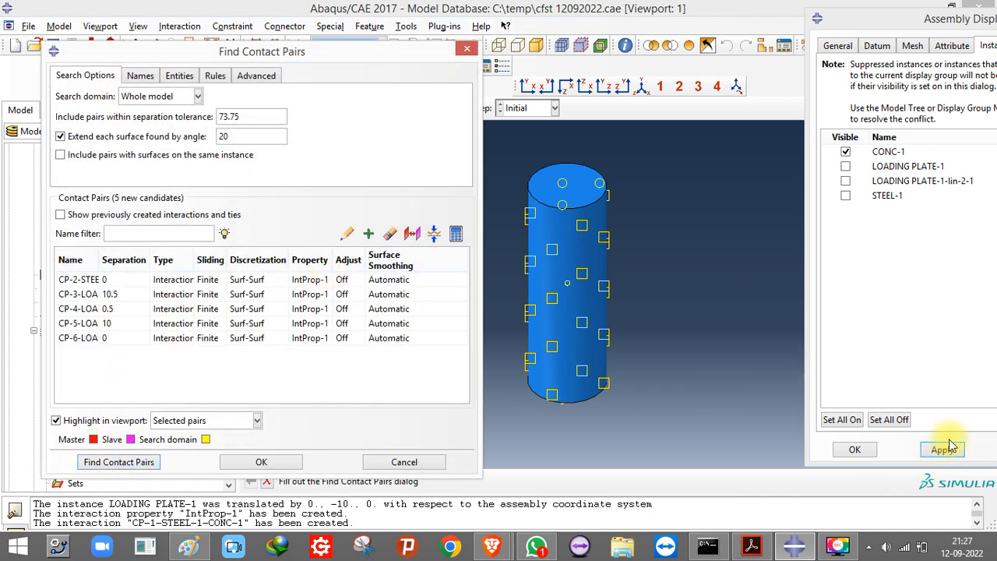
left_click(842, 419)
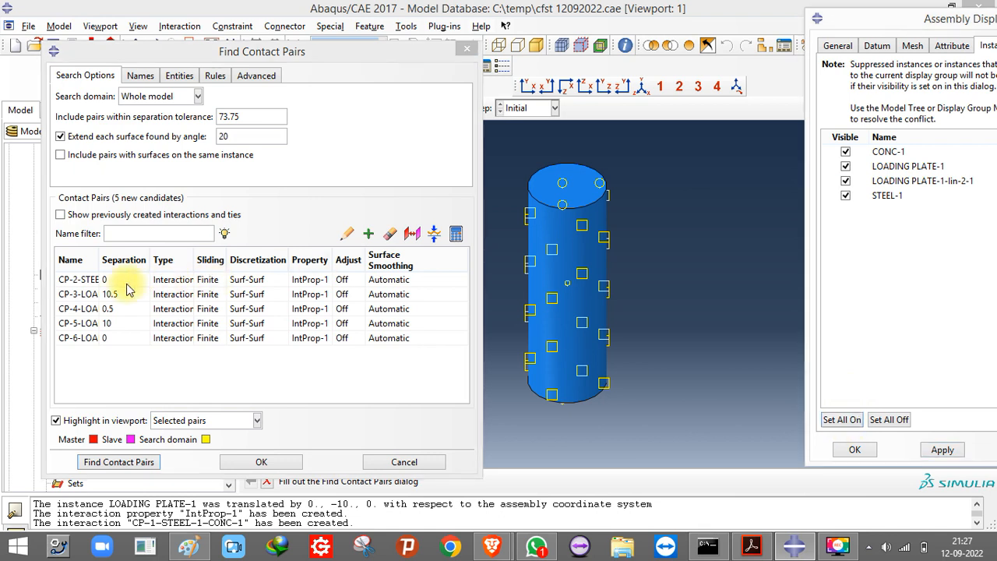
double_click(76, 278)
left_click(76, 295)
left_click(77, 310)
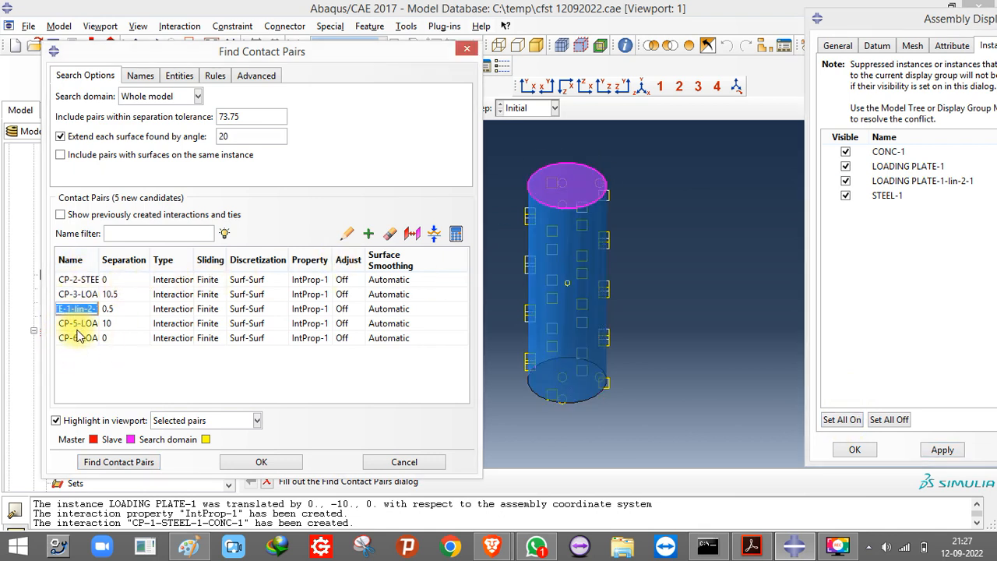
left_click(842, 419)
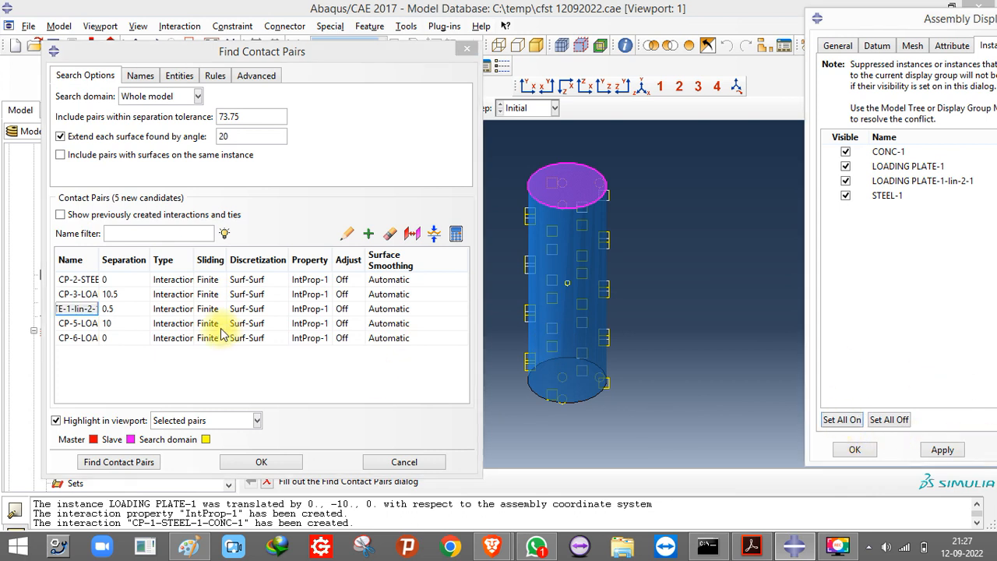
left_click(83, 282)
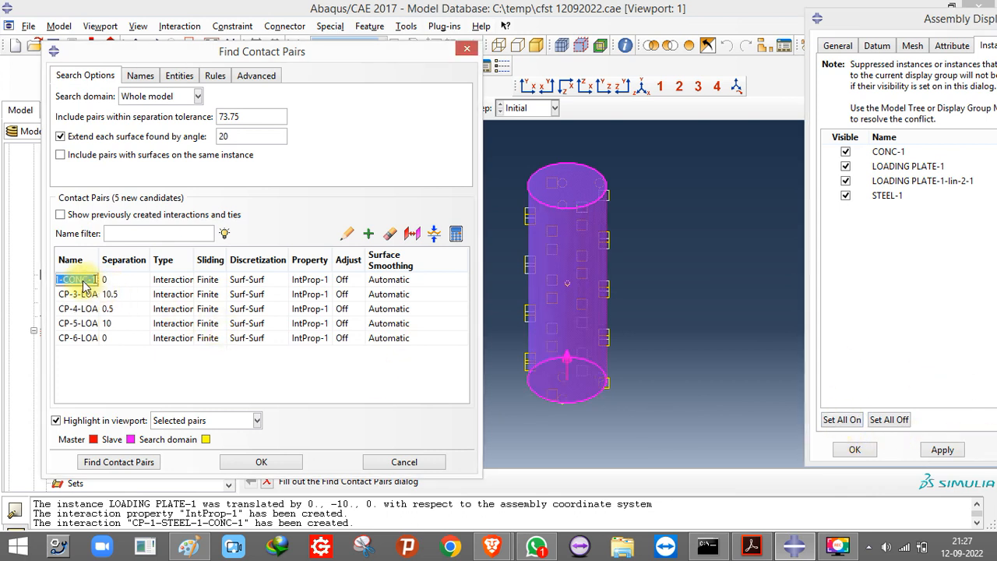
left_click(76, 309)
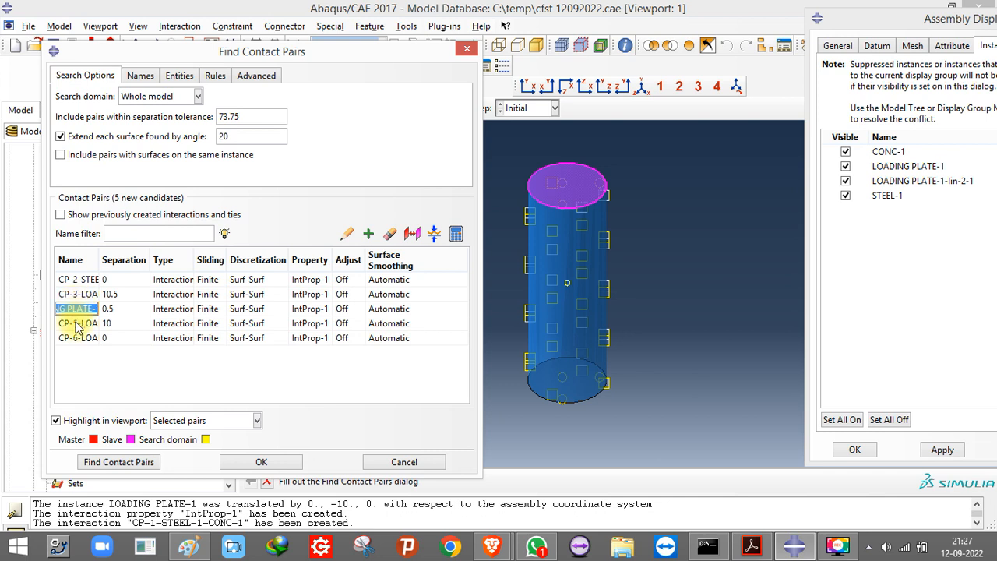
left_click(77, 323)
- Display all instances and examine the highlighted master and slave surfaces of the CP-2-STEEL-1-CONC-1 pair
left_click(845, 420)
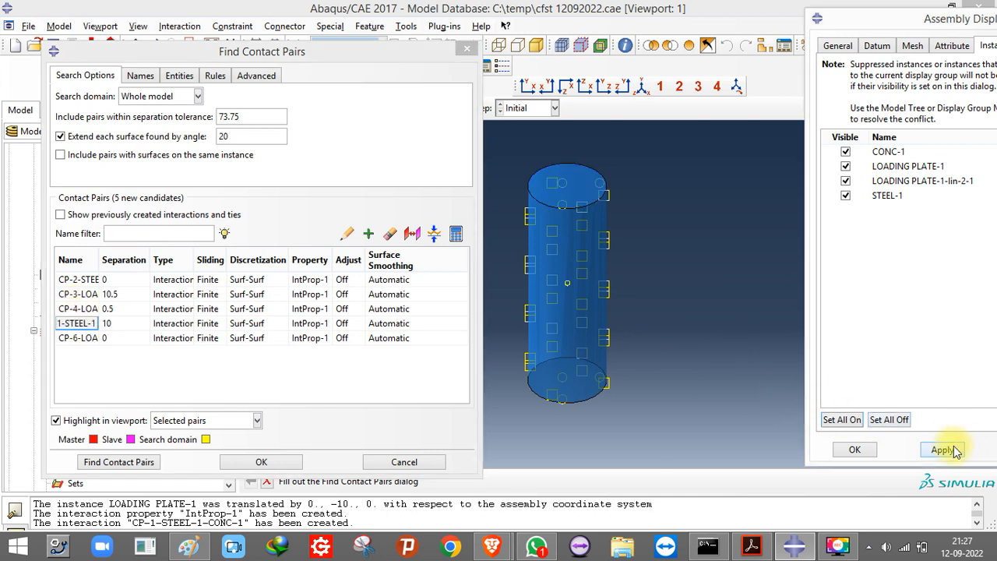
left_click(944, 448)
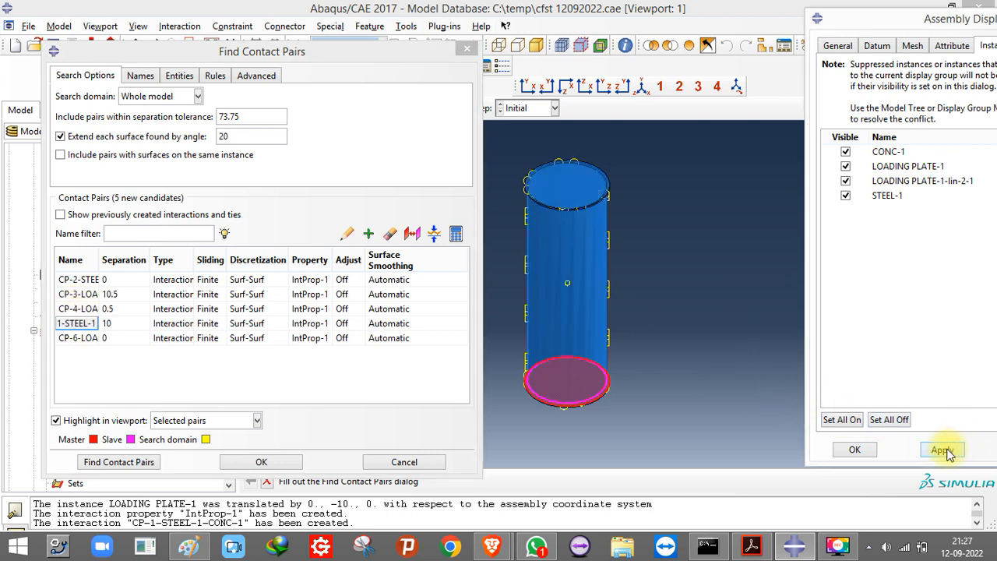
left_click(82, 281)
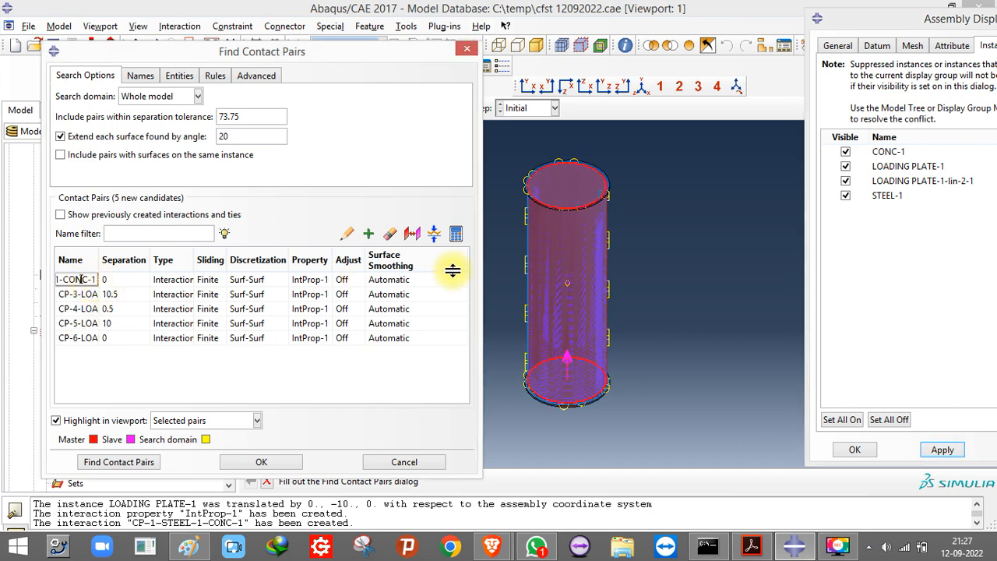
scroll(546, 223, "up", 6)
scroll(565, 194, "down", 4)
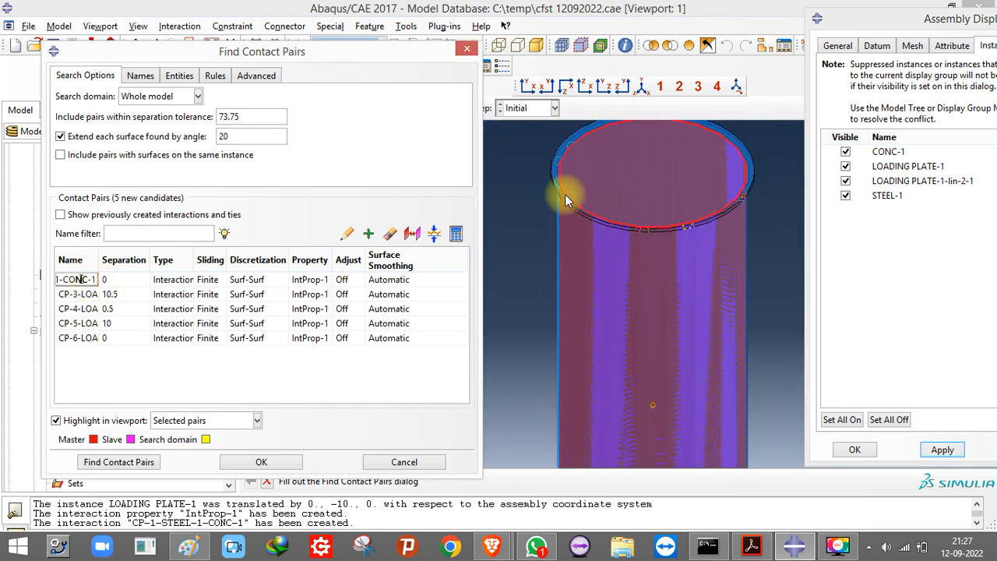
scroll(565, 194, "up", 6)
scroll(514, 179, "down", 5)
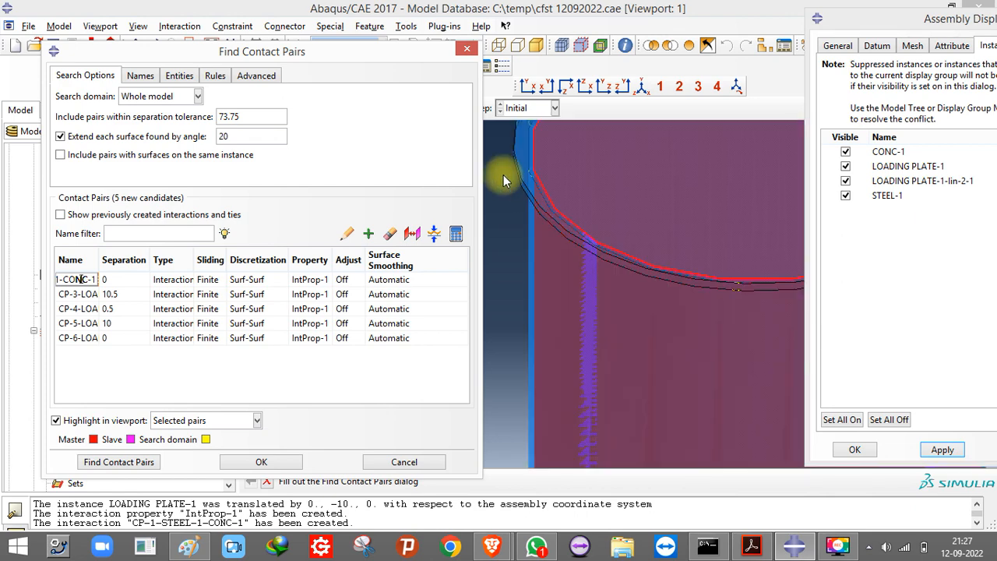
- Hide both loading plate instances and inspect the CP-2 pair's contact surfaces with only CONC-1 and STEEL-1 displayed
left_click(845, 181)
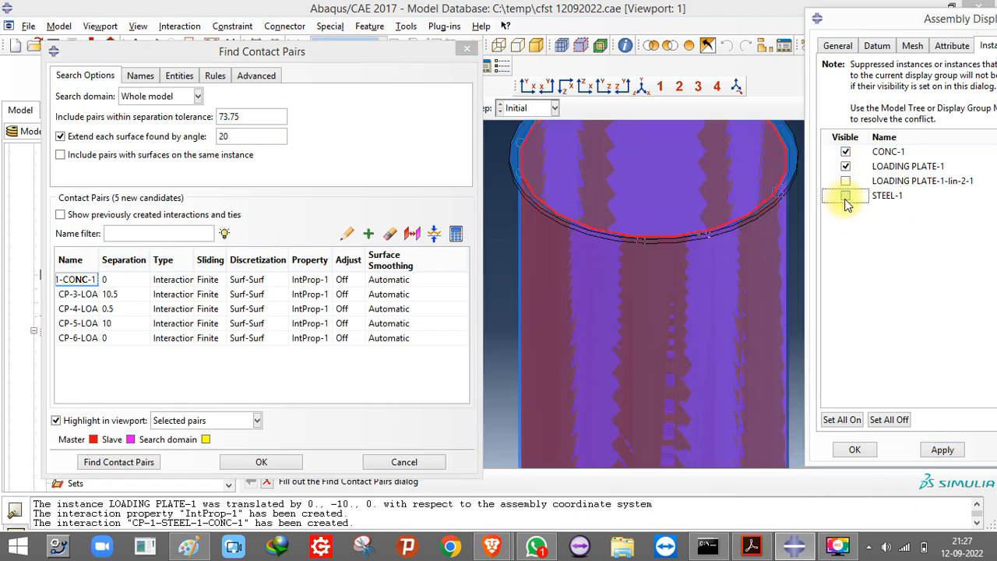
left_click(845, 195)
left_click(942, 450)
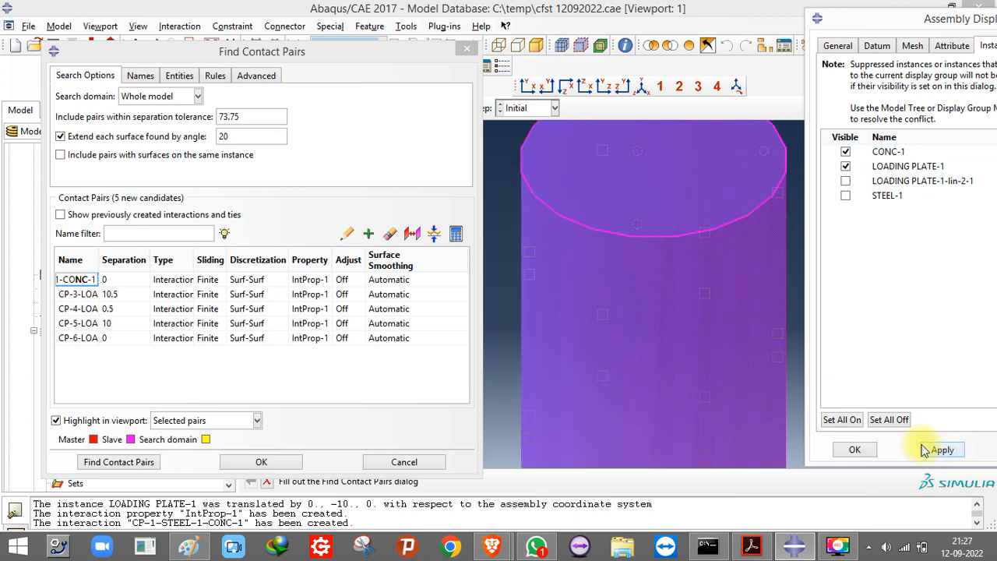
left_click(846, 167)
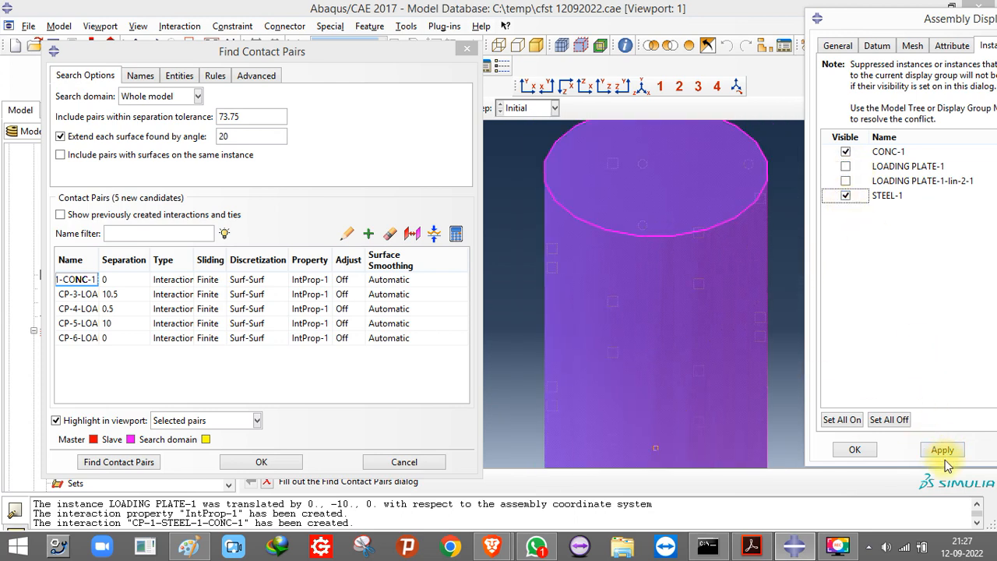
left_click(943, 451)
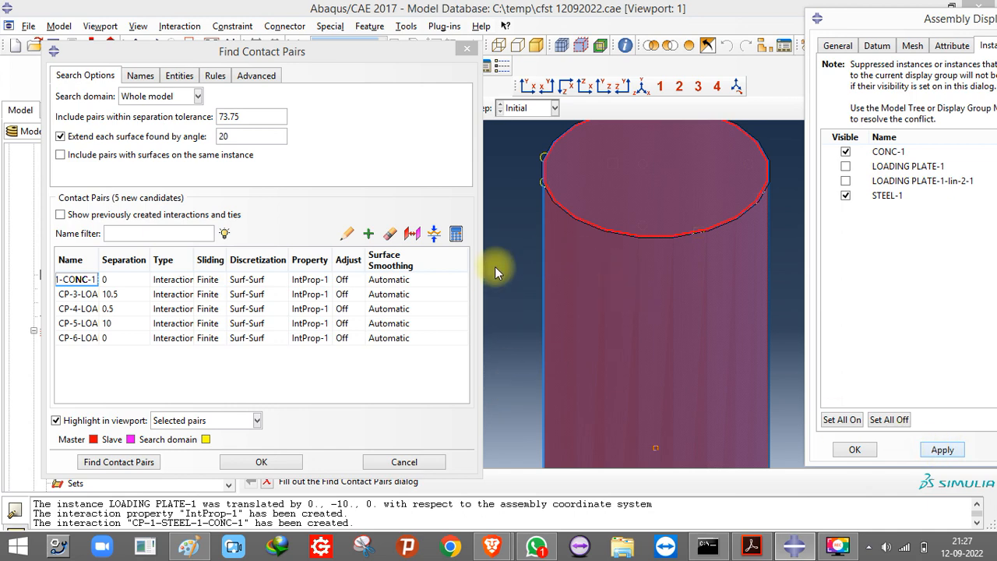
scroll(501, 251, "up", 5)
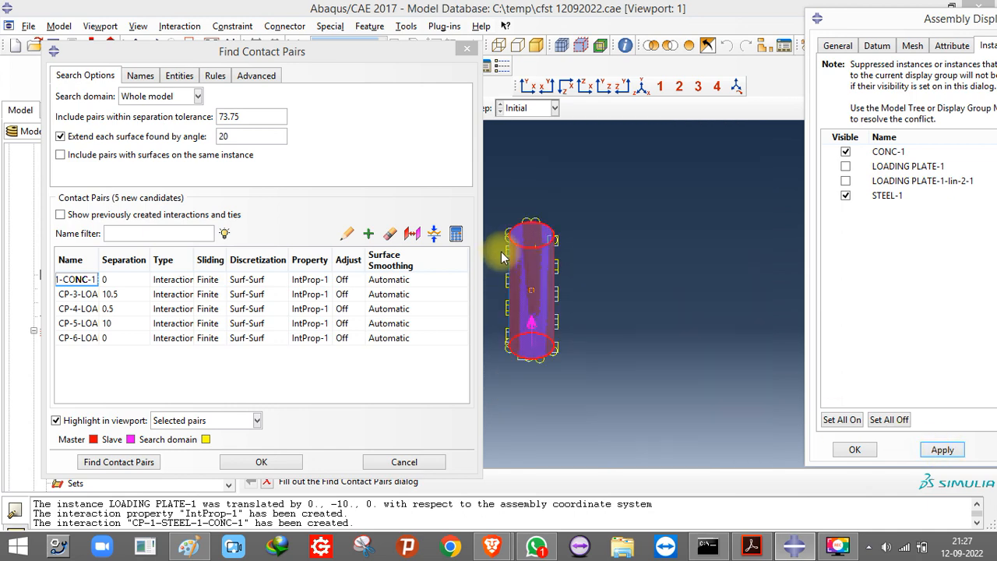
scroll(500, 252, "down", 2)
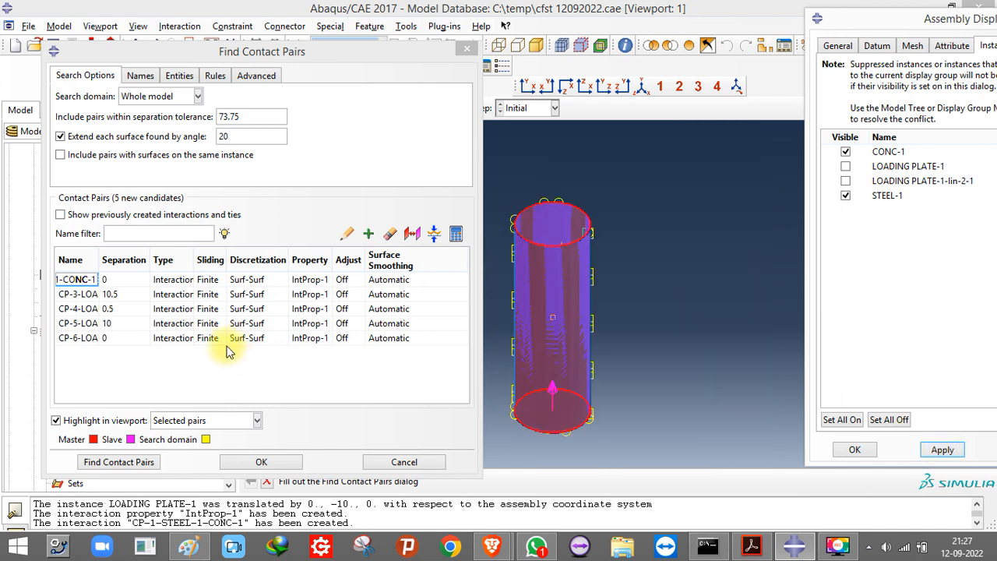
- Display all instances again, check the surfaces of the CP-3 loading plate and concrete pair, and cancel the contact pair search
left_click_drag(97, 259, 173, 261)
left_click(105, 294)
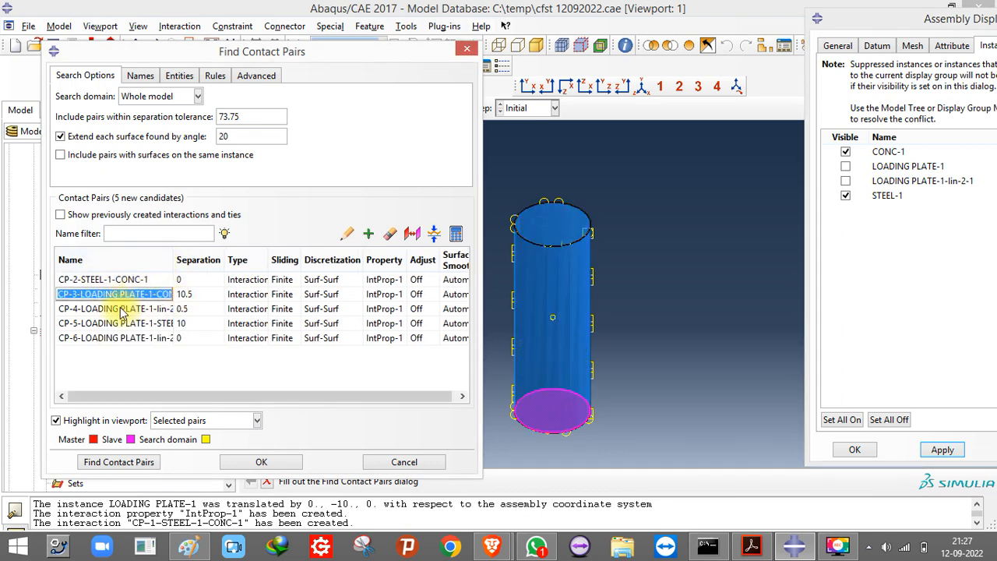
left_click(851, 421)
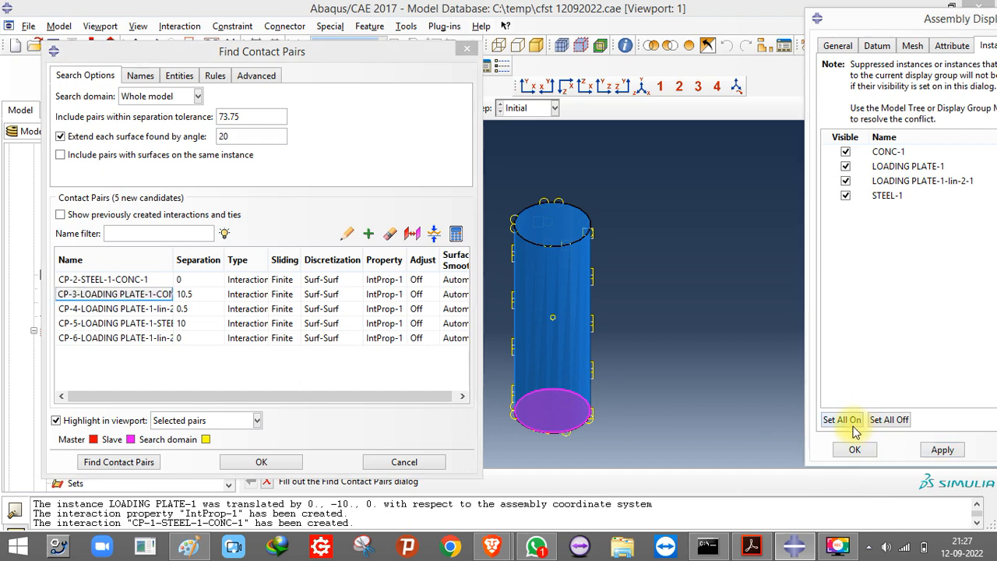
left_click(939, 451)
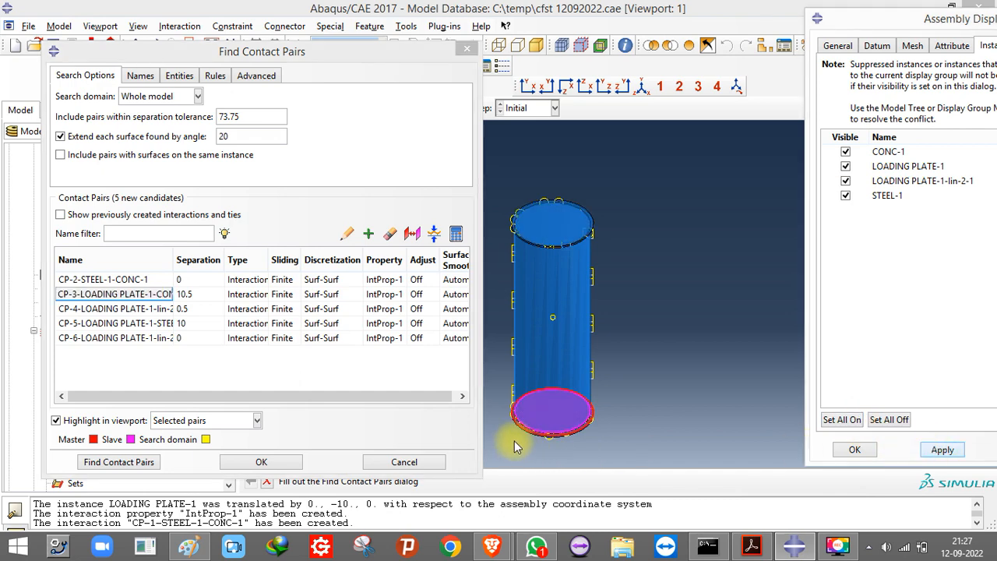
scroll(516, 444, "up", 5)
scroll(563, 378, "up", 5)
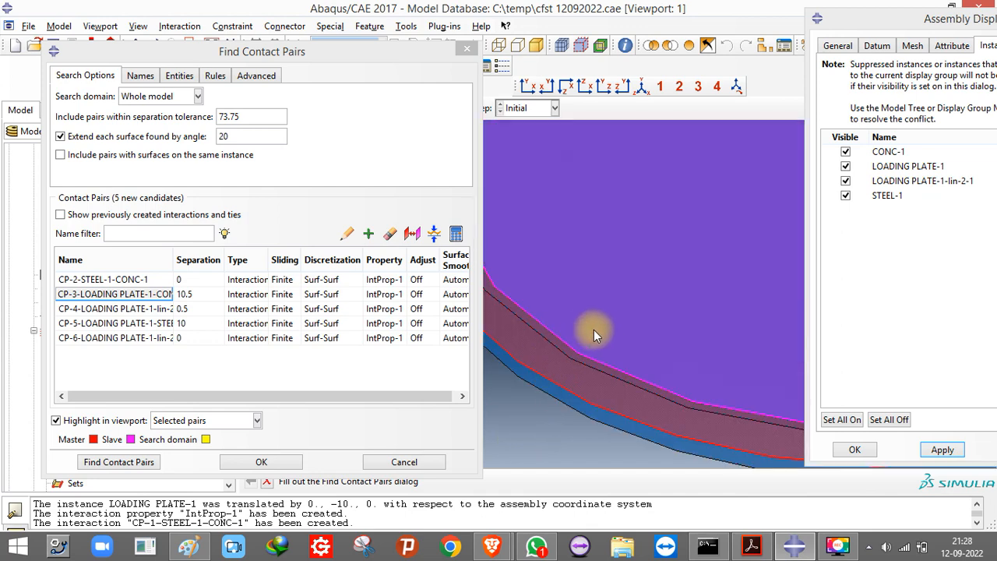
scroll(567, 324, "up", 3)
scroll(556, 305, "down", 2)
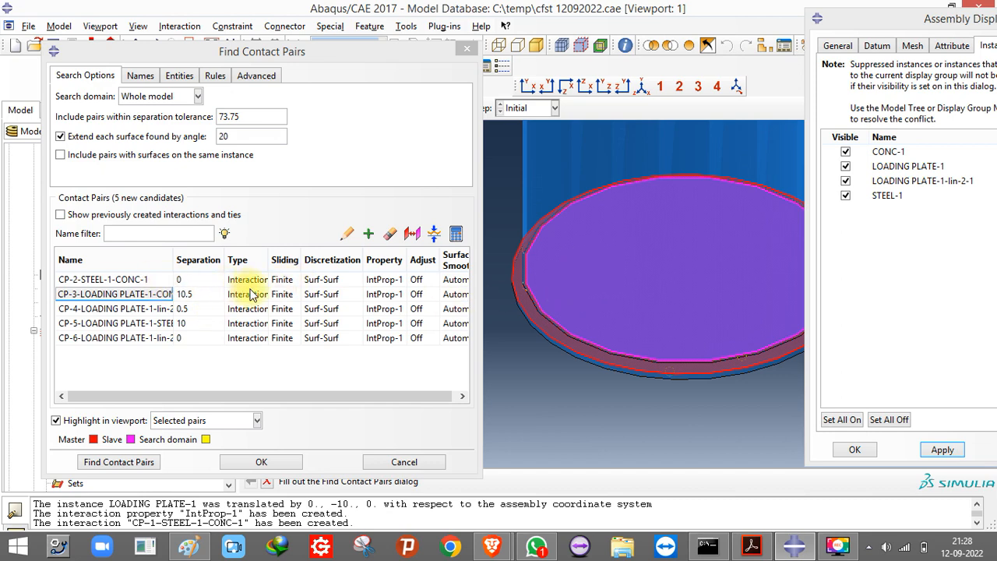
left_click(424, 463)
left_click(260, 282)
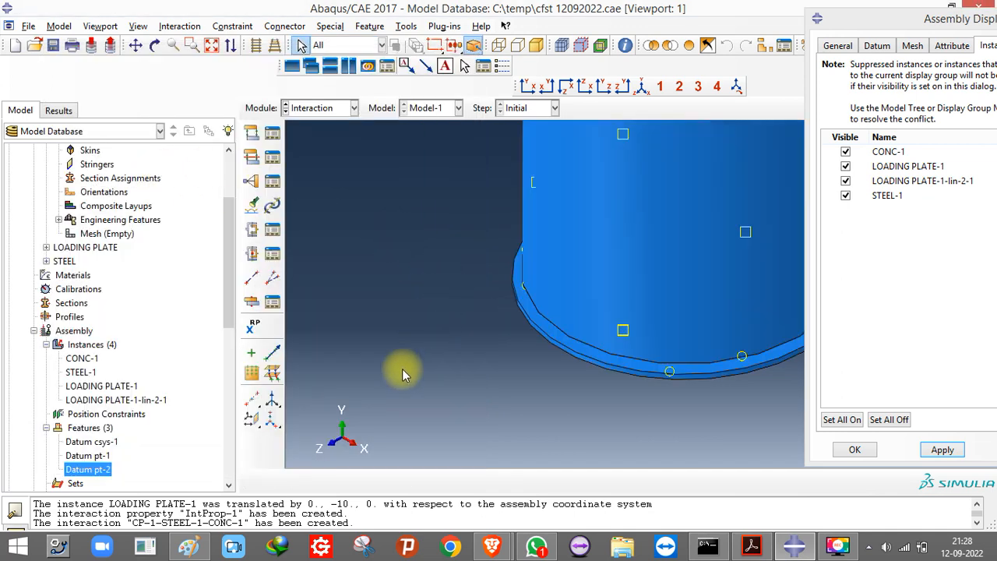
scroll(402, 370, "up", 5)
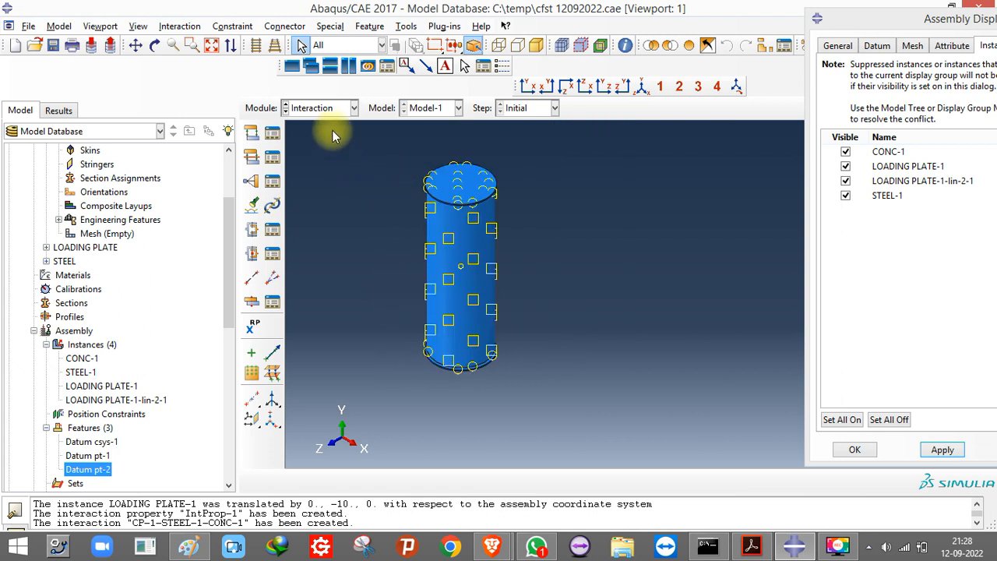
left_click(325, 108)
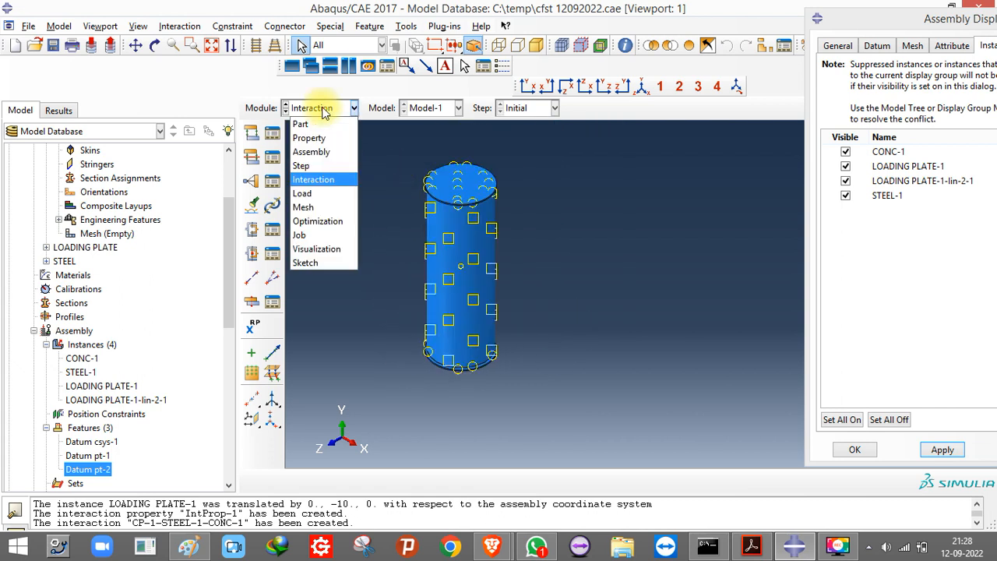
left_click(311, 179)
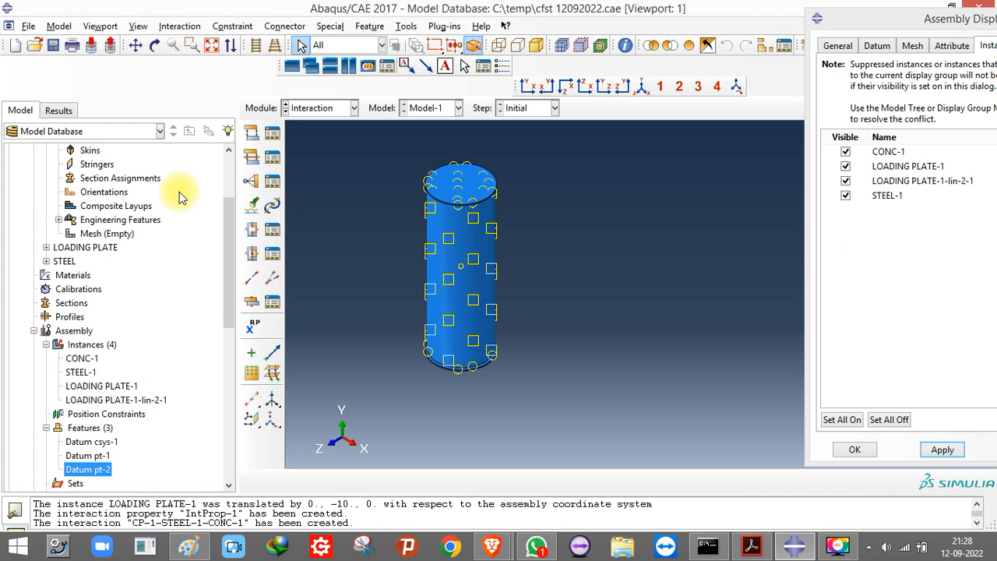
left_click(250, 180)
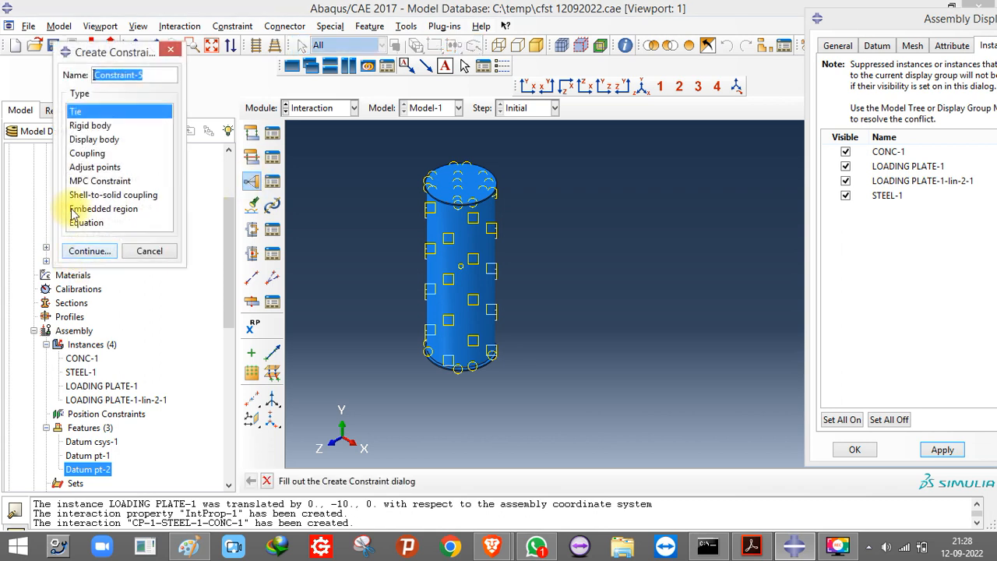
left_click(92, 125)
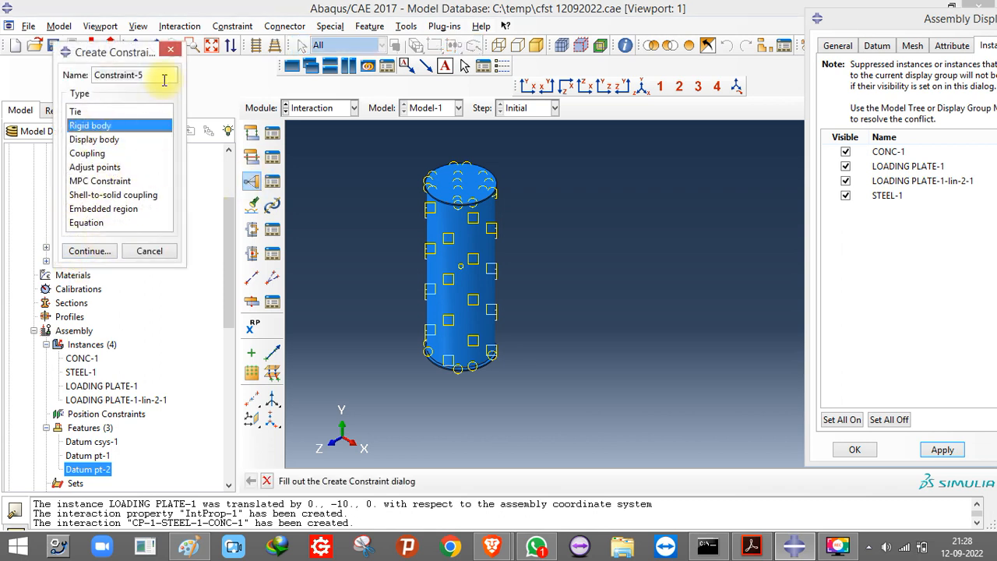
left_click_drag(162, 75, 6, 59)
left_click(171, 49)
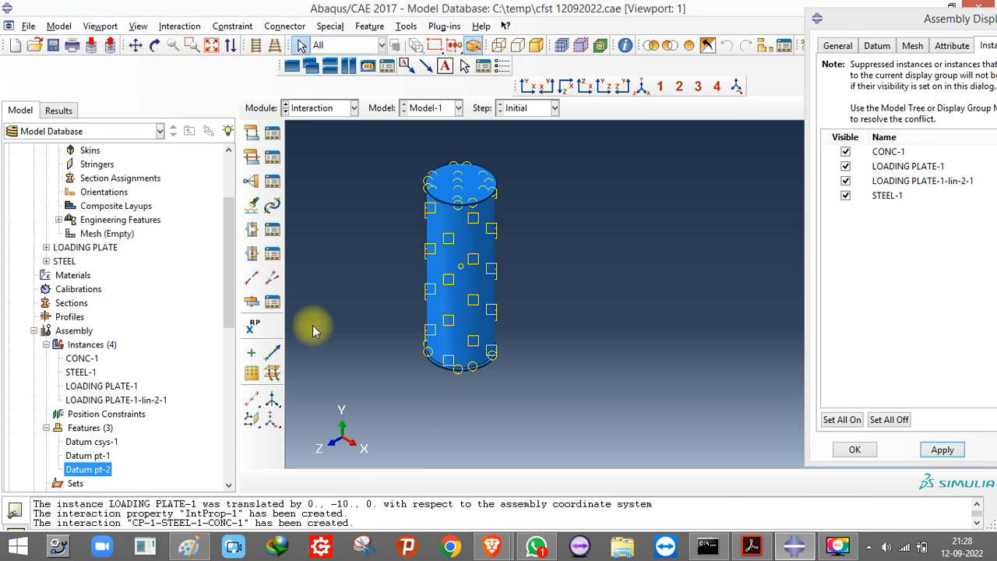
- Create a reference point at the centre of the upper loading plate's top face
left_click(252, 327)
scroll(406, 179, "down", 8)
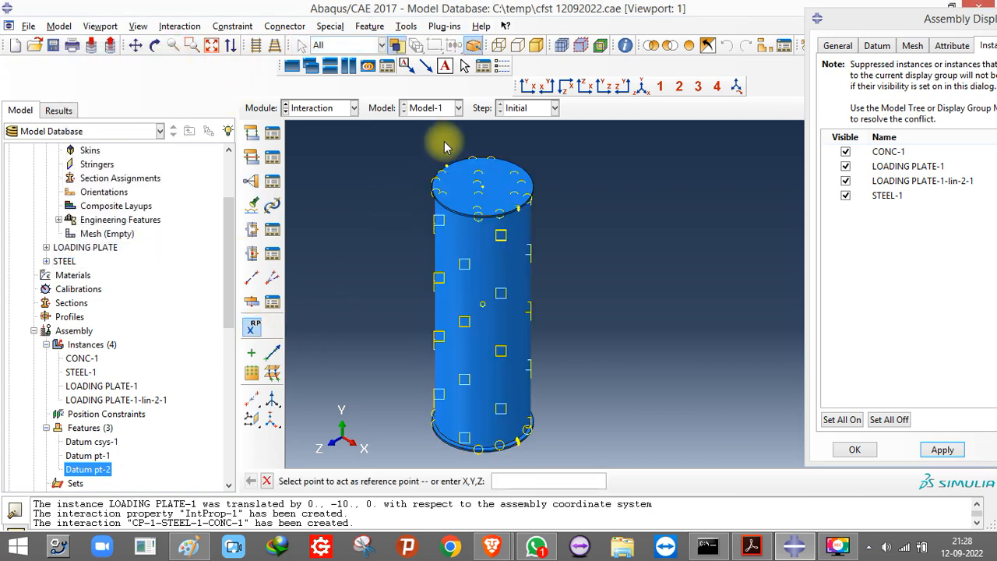
scroll(548, 253, "down", 3)
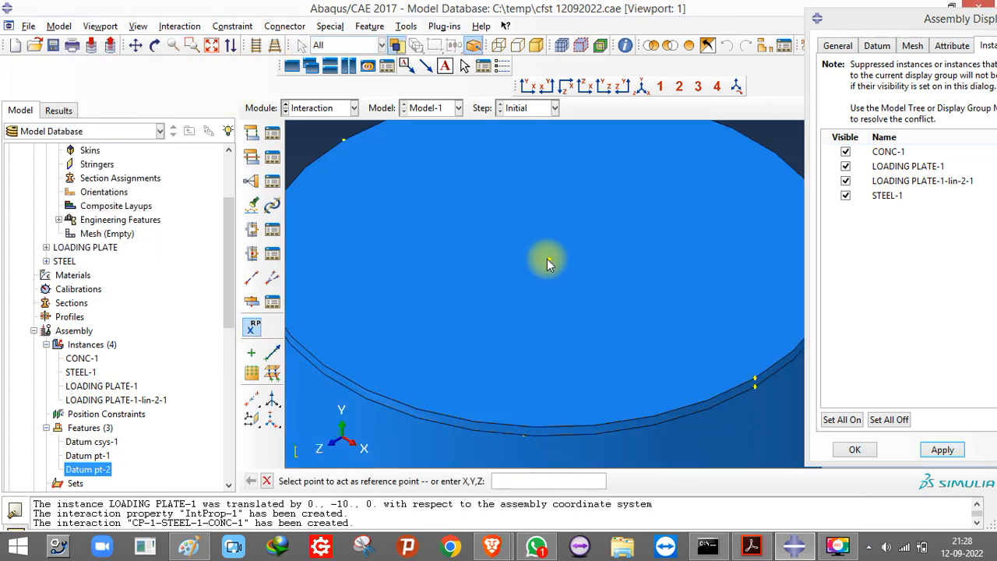
left_click(548, 260)
scroll(501, 226, "up", 6)
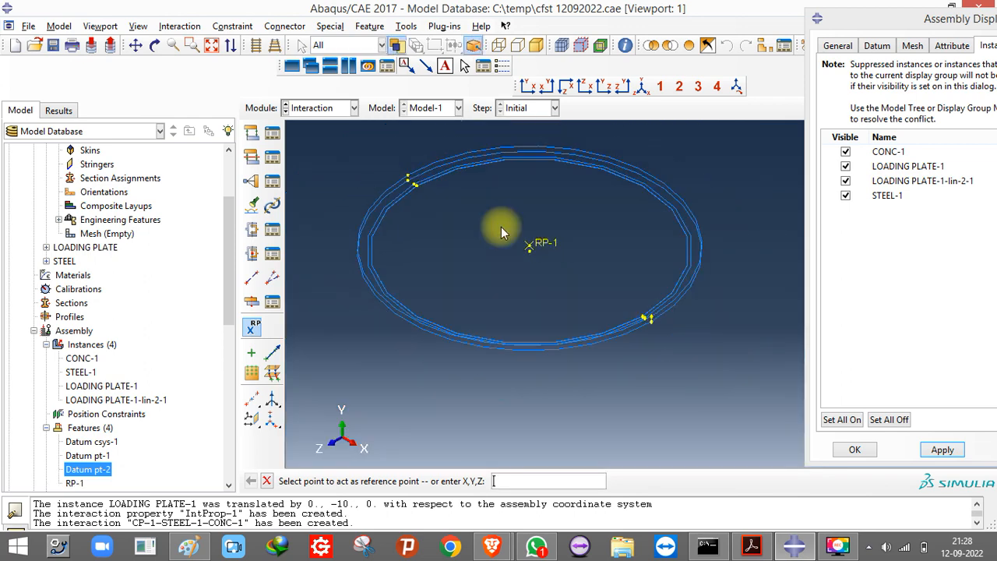
- Hide the CONC-1 and STEEL-1 instances so that only the two loading plates are displayed
scroll(500, 227, "up", 3)
left_click(845, 151)
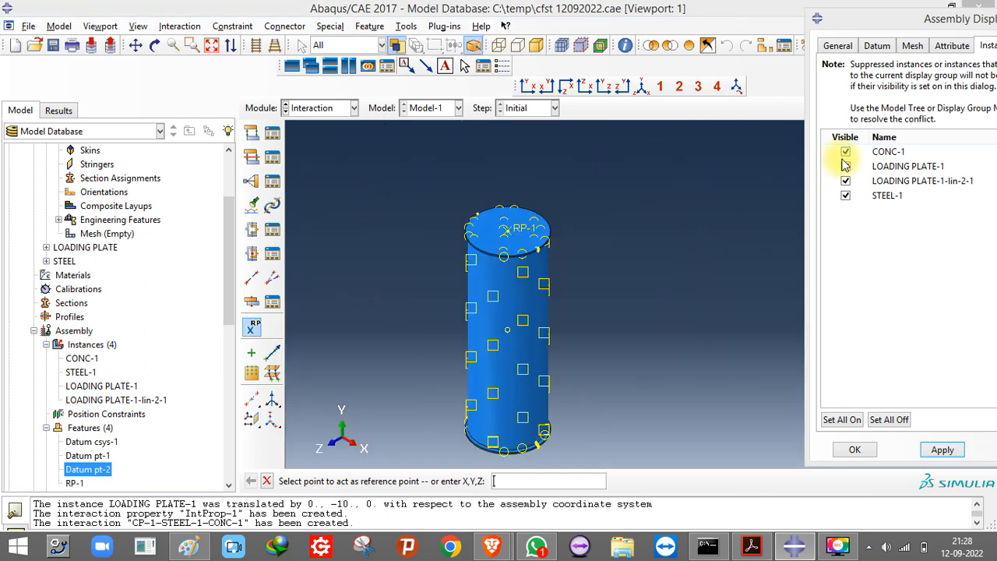
left_click(845, 194)
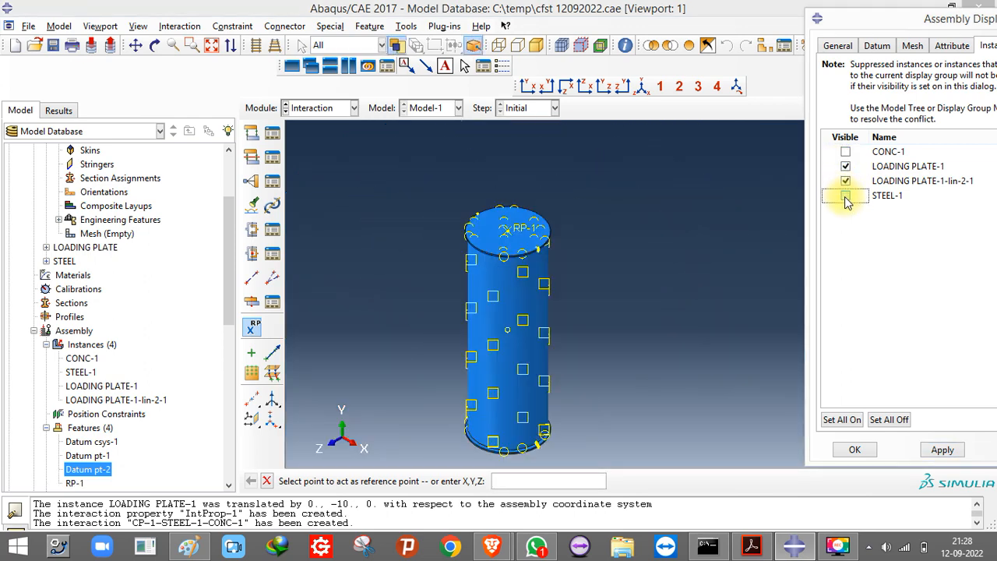
left_click(942, 450)
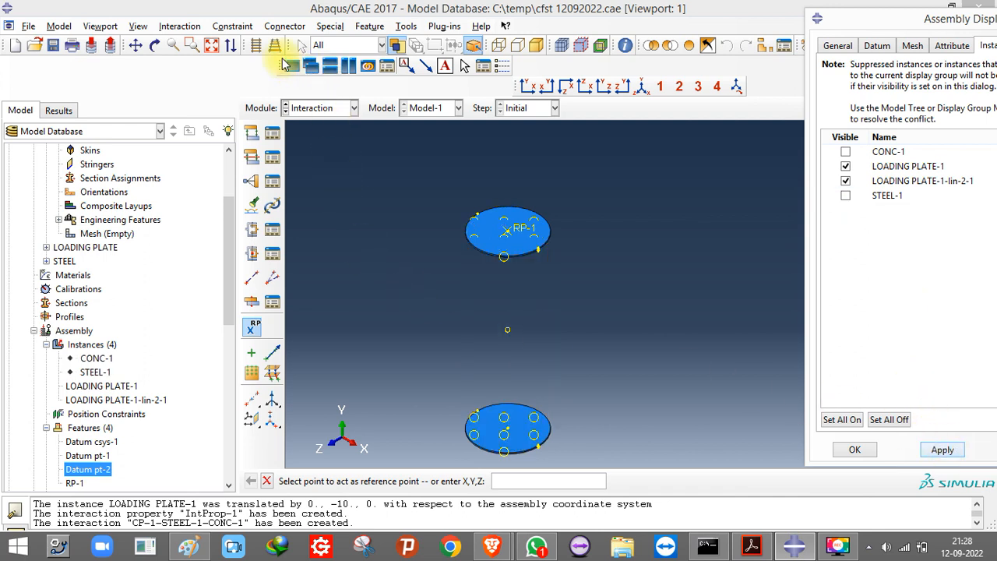
- Create a reference point at the centre of the lower loading plate's underside and restore the isometric view
left_click(156, 46)
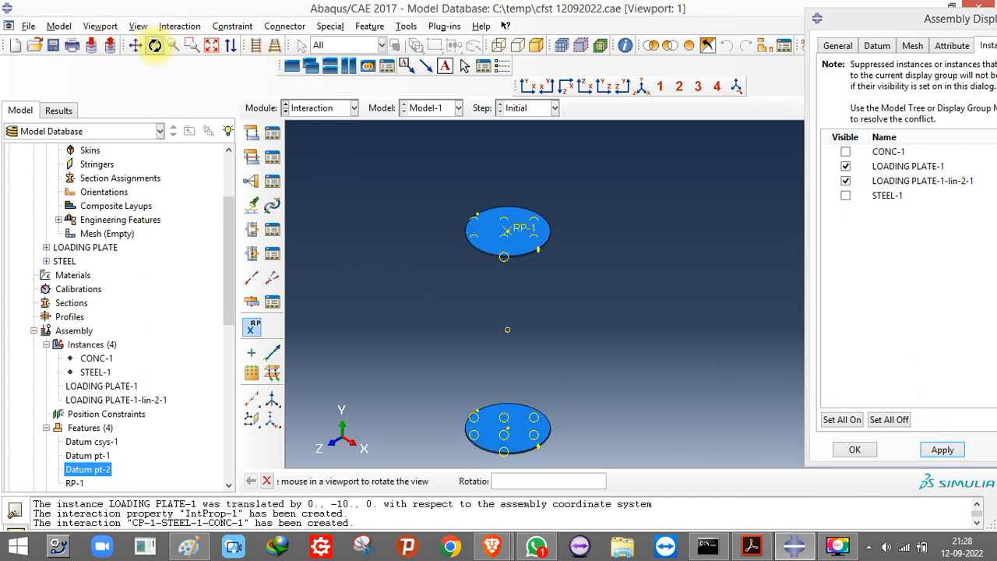
left_click_drag(635, 372, 382, 178)
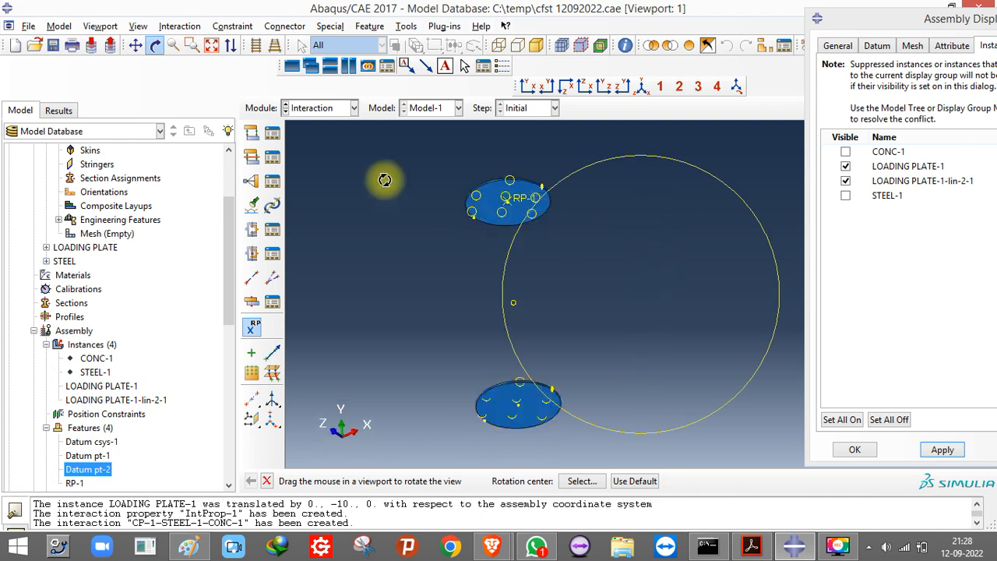
left_click(155, 46)
scroll(510, 387, "down", 6)
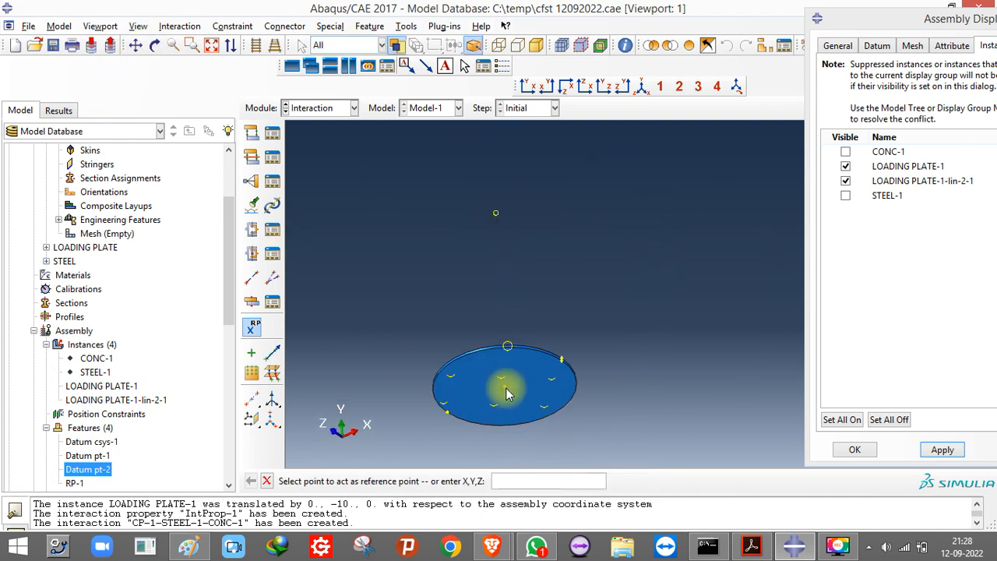
left_click(501, 382)
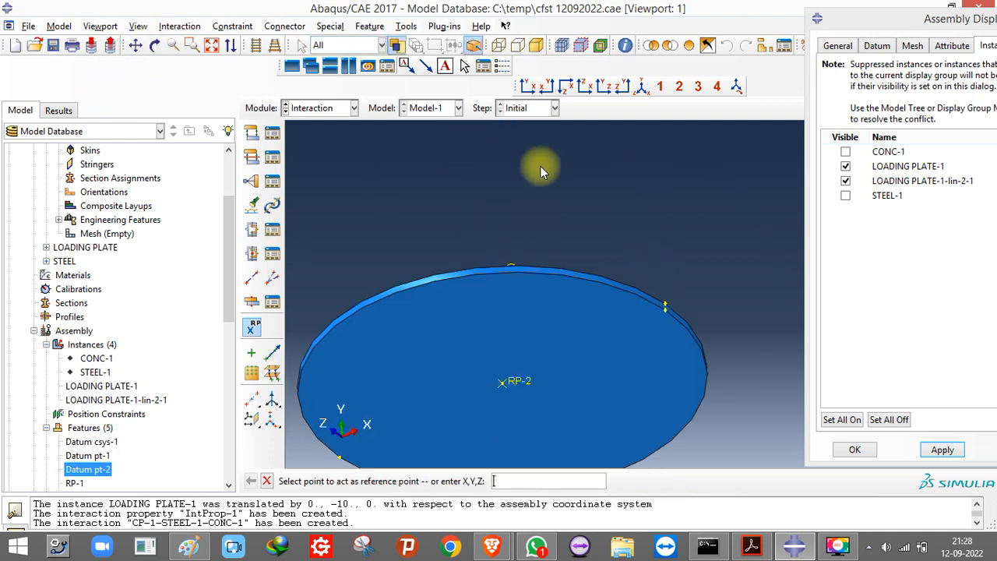
left_click(633, 88)
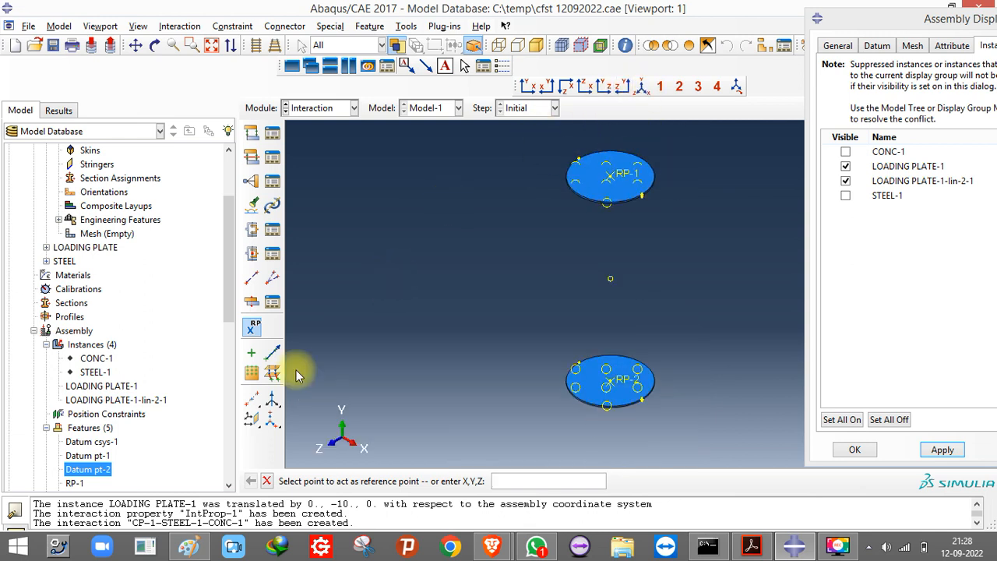
- Create a rigid body constraint named TOP RGB with the upper loading plate as its body (elements) region
left_click(251, 180)
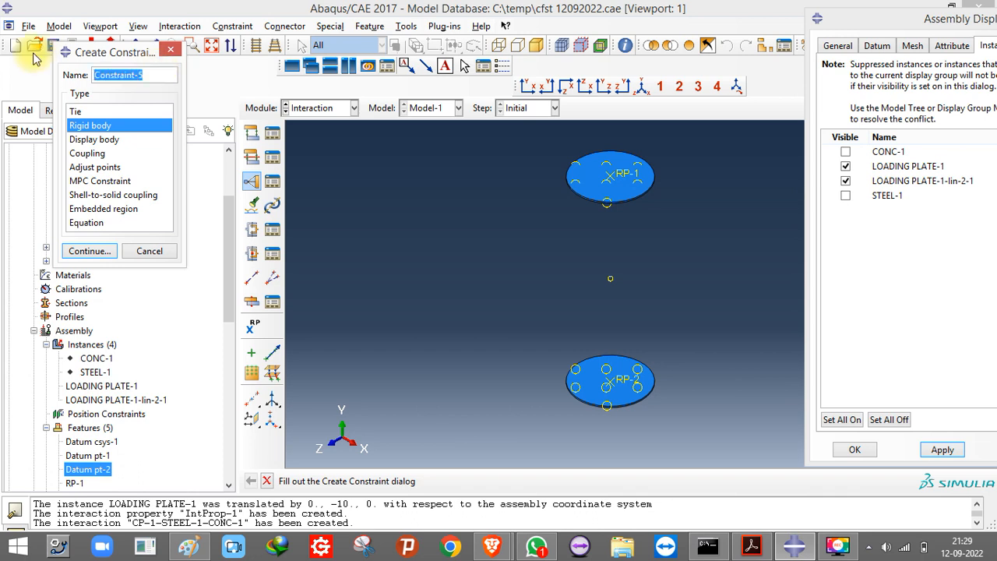
type("TOP RGB")
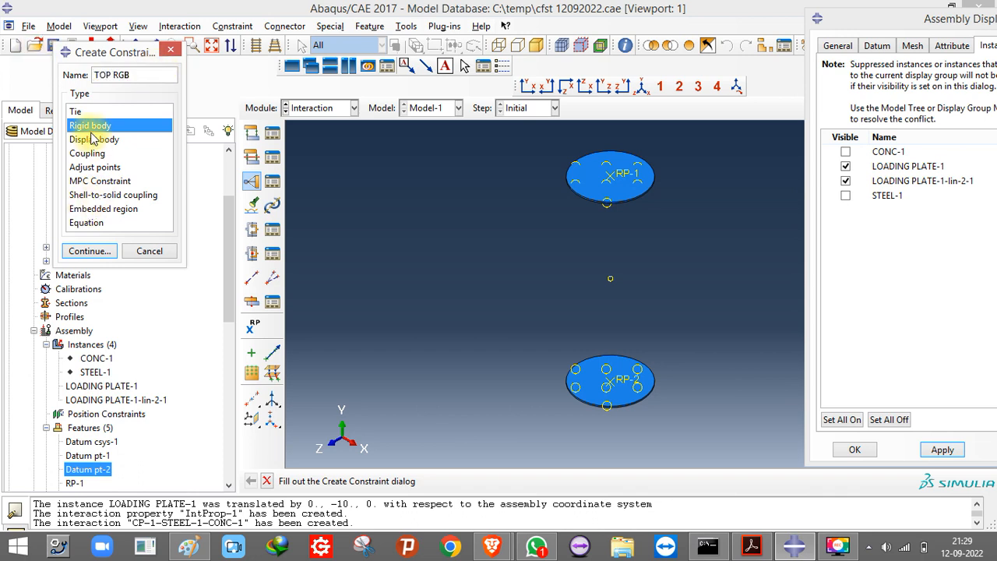
left_click(99, 256)
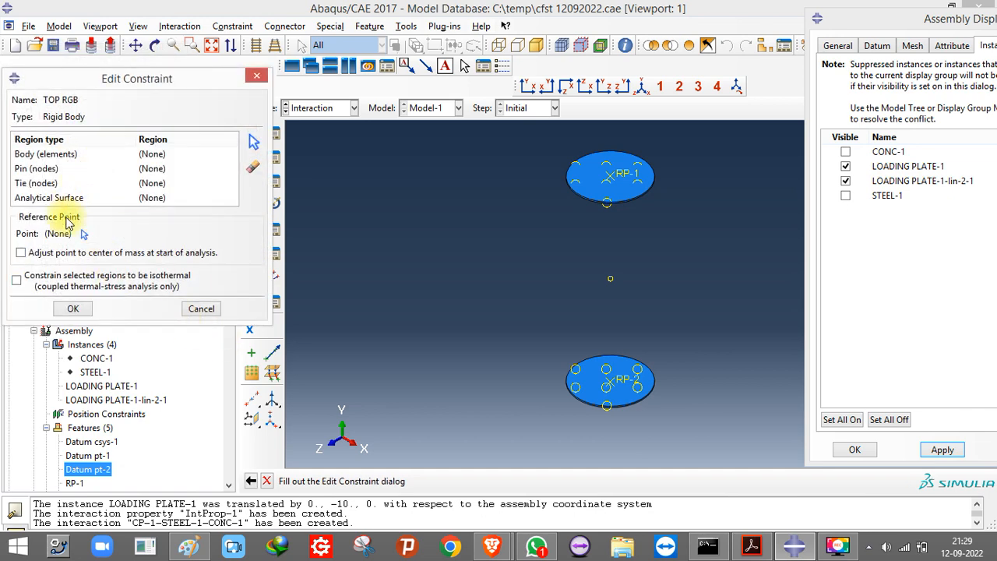
left_click(64, 153)
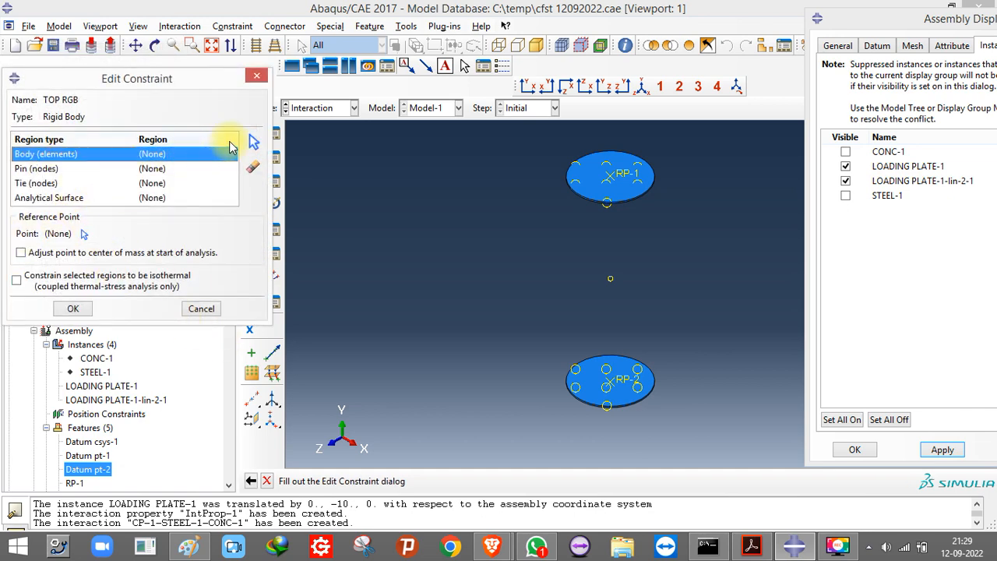
left_click(252, 141)
left_click_drag(457, 141, 745, 240)
left_click(569, 480)
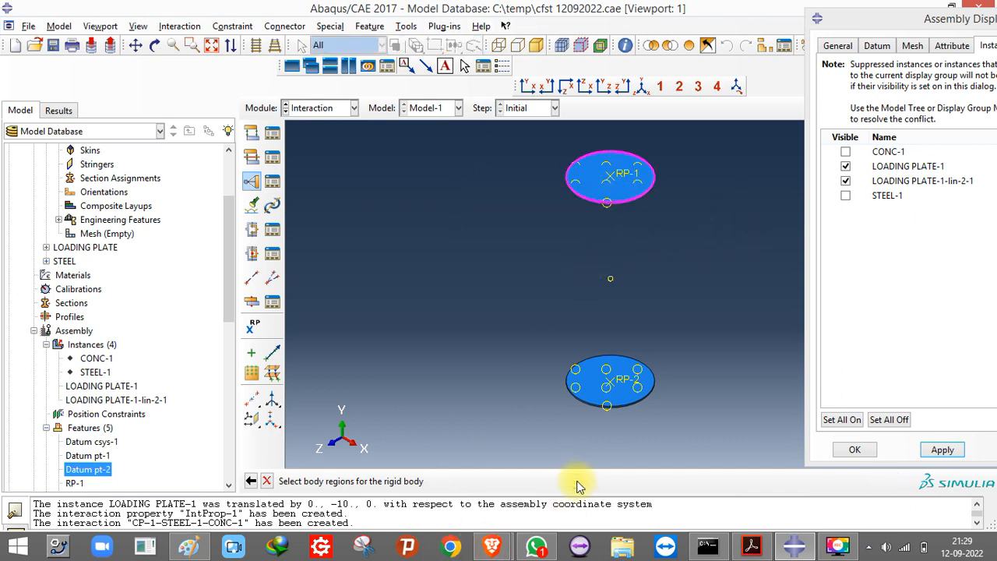
- Assign the upper loading plate as the tie (nodes) region and RP-1 as the reference point of TOP RGB
left_click(74, 181)
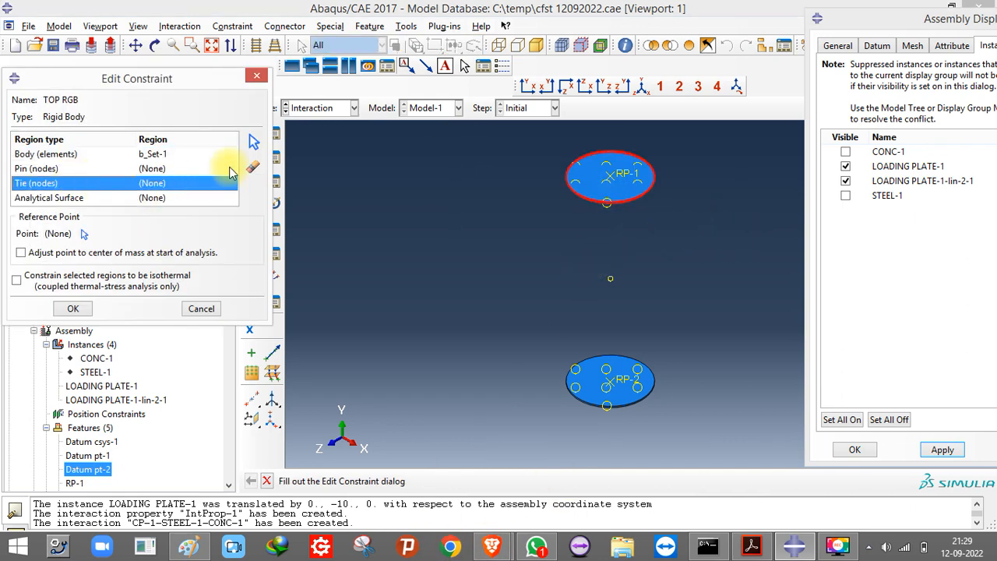
left_click(253, 141)
left_click_drag(475, 142, 701, 242)
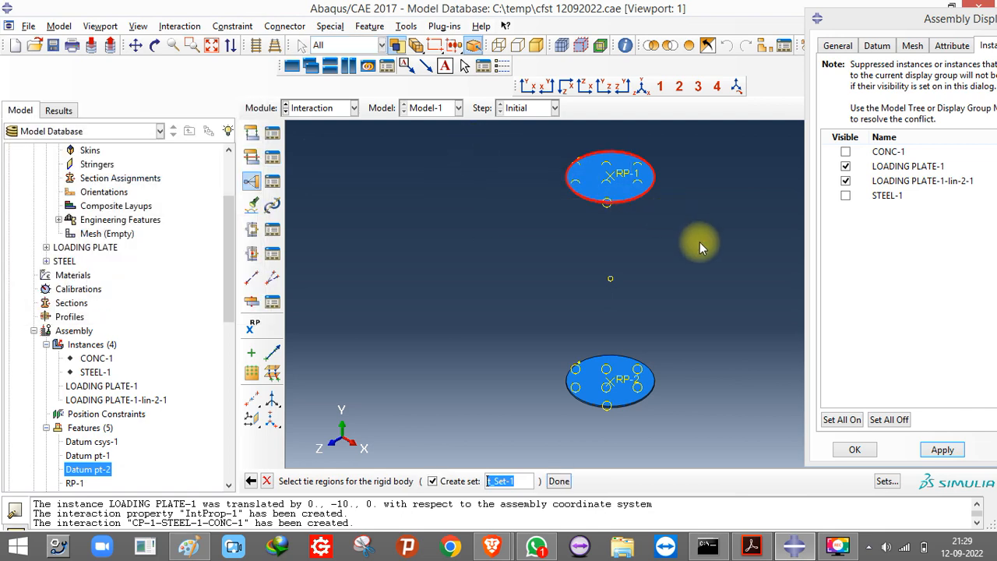
left_click(562, 479)
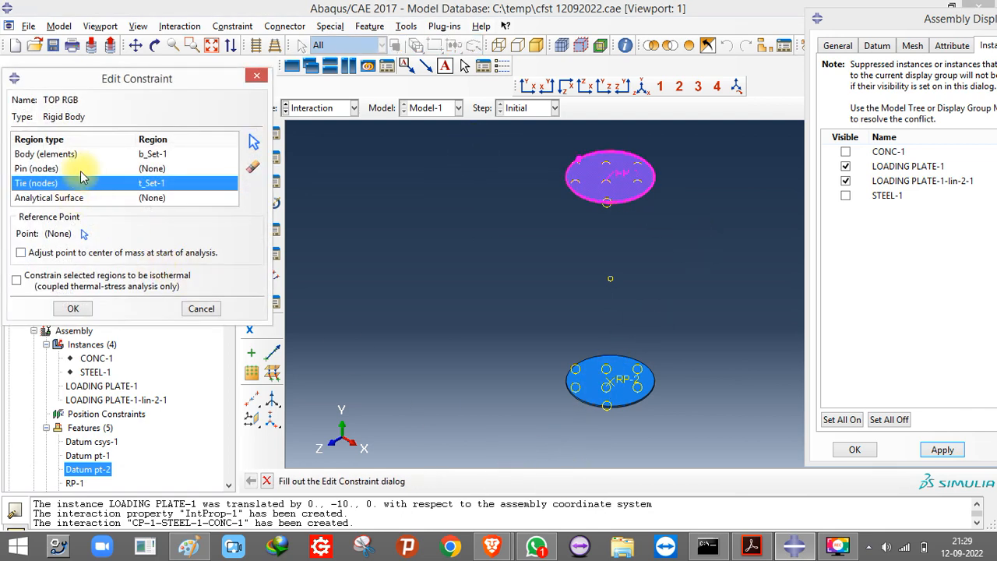
left_click(84, 234)
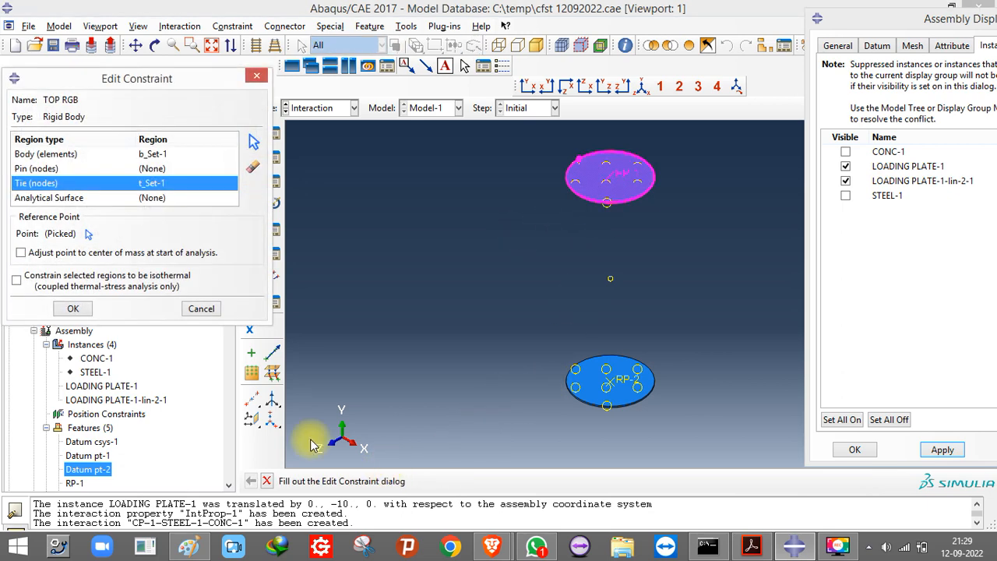
left_click(74, 307)
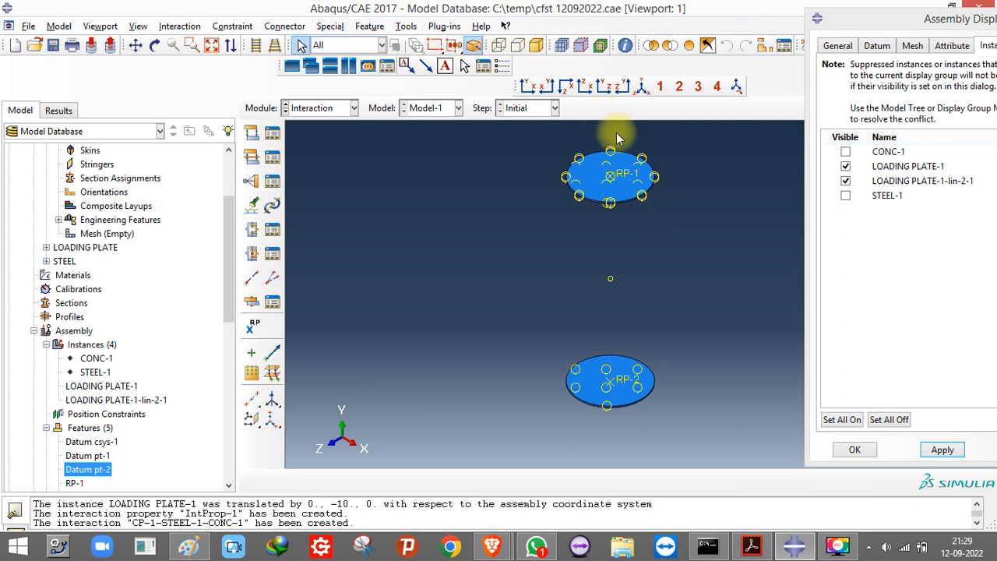
- Create a rigid body constraint named BOTTOM RGB with the lower loading plate as its body (elements) region
scroll(617, 133, "up", 5)
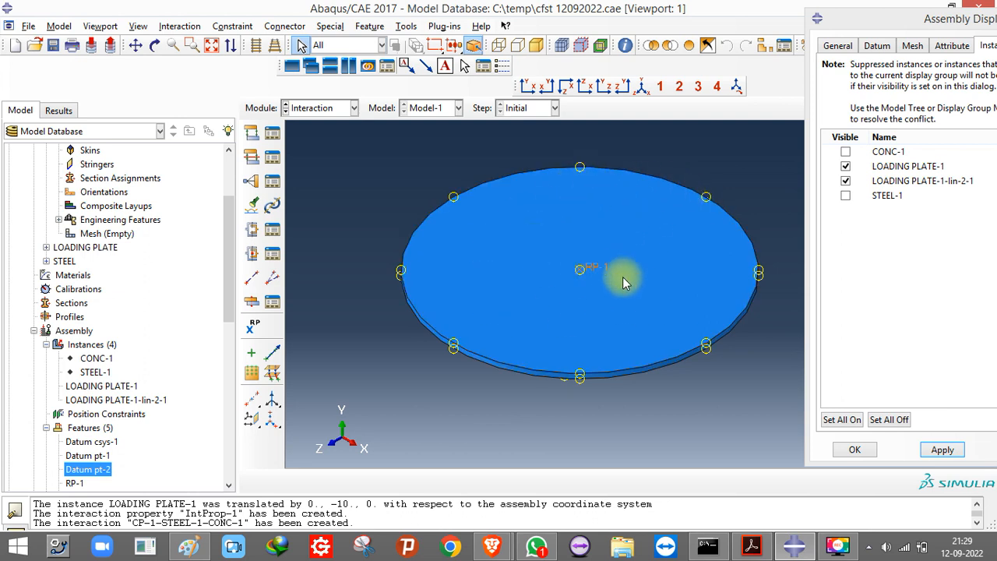
scroll(534, 241, "down", 3)
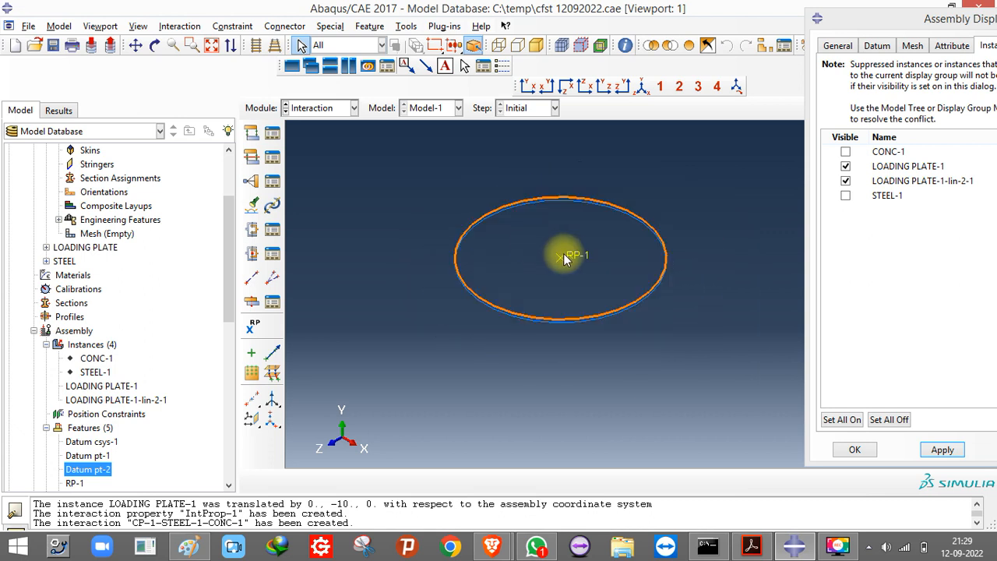
scroll(542, 167, "down", 3)
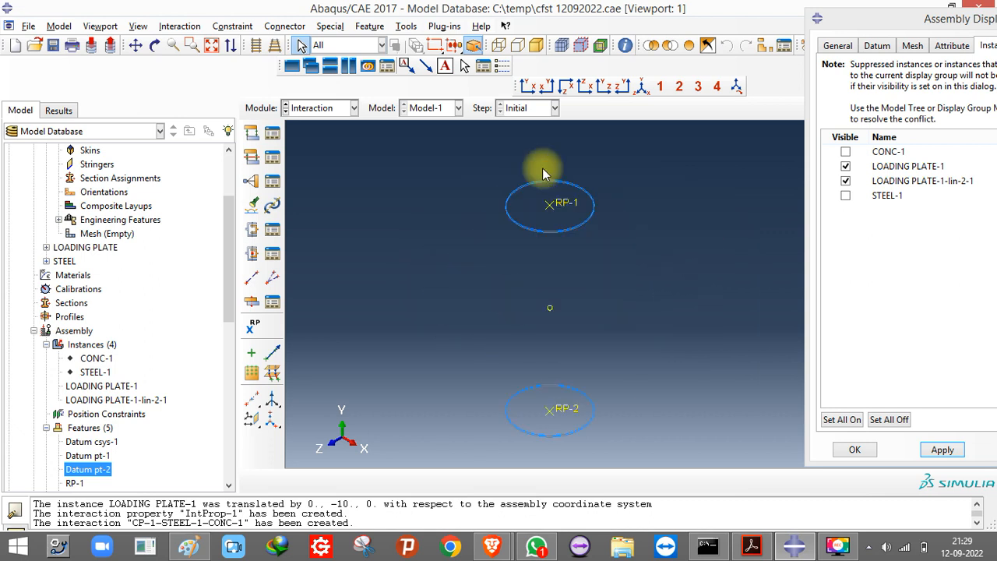
scroll(542, 167, "down", 2)
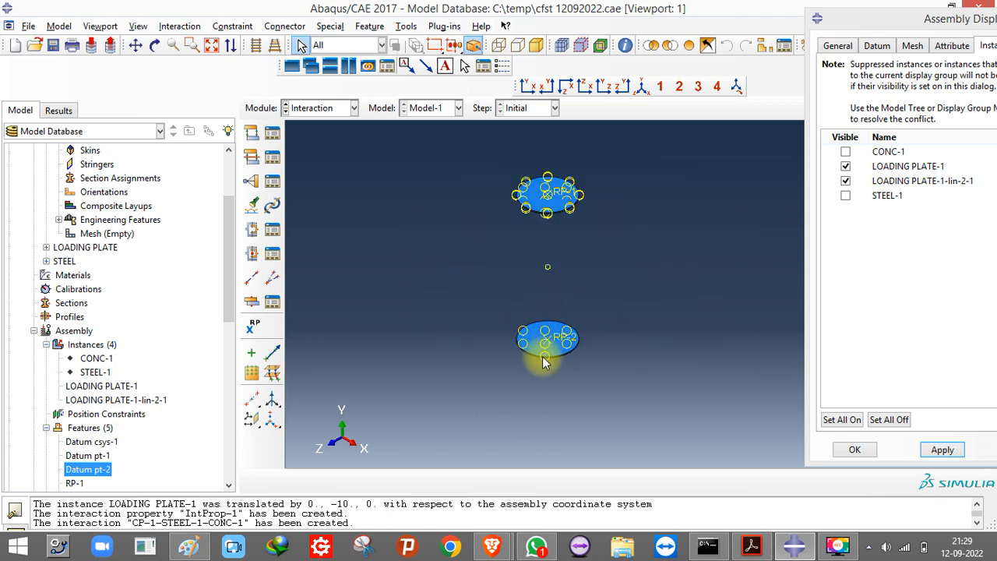
left_click(249, 181)
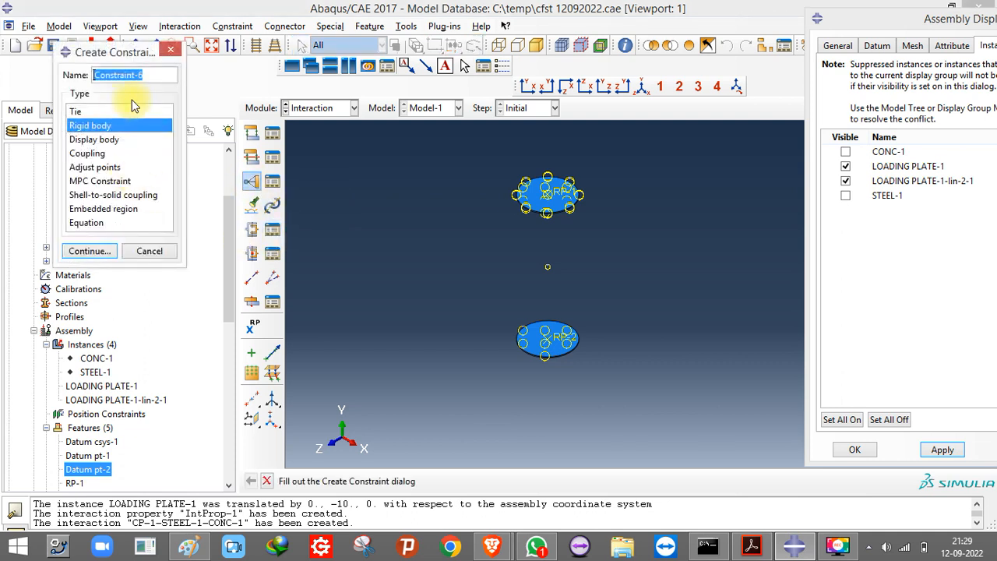
type("BOTTO")
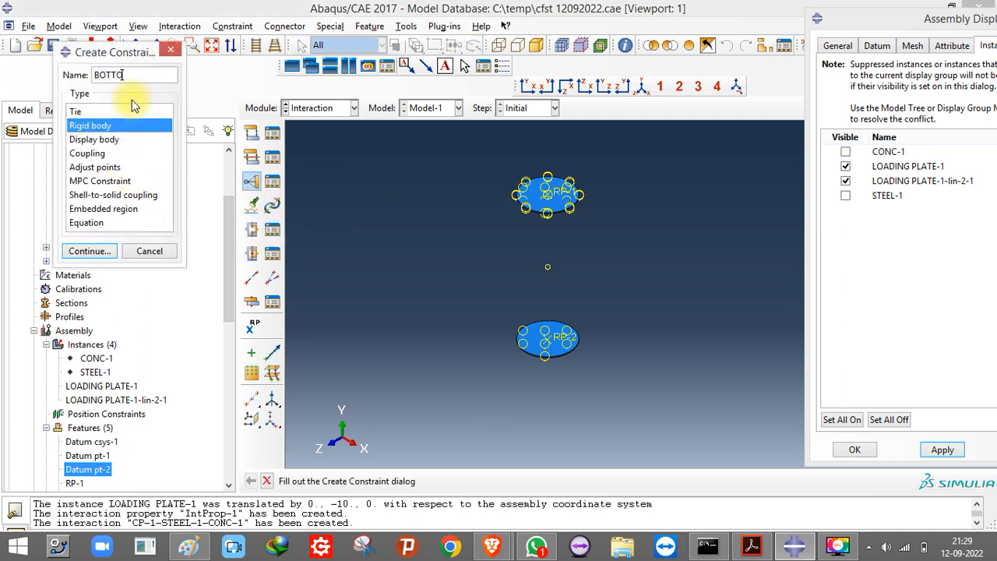
type("M RGB")
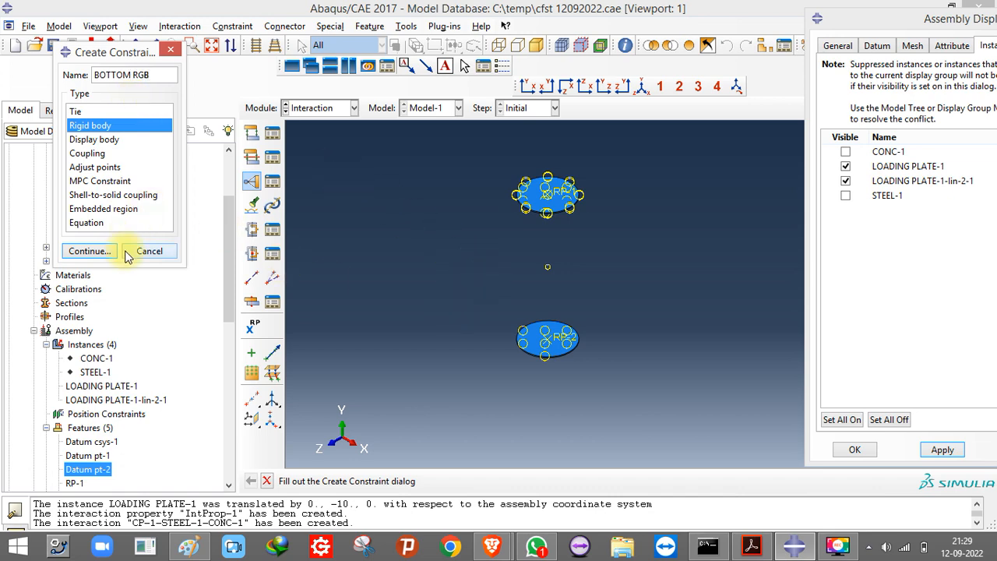
left_click(97, 251)
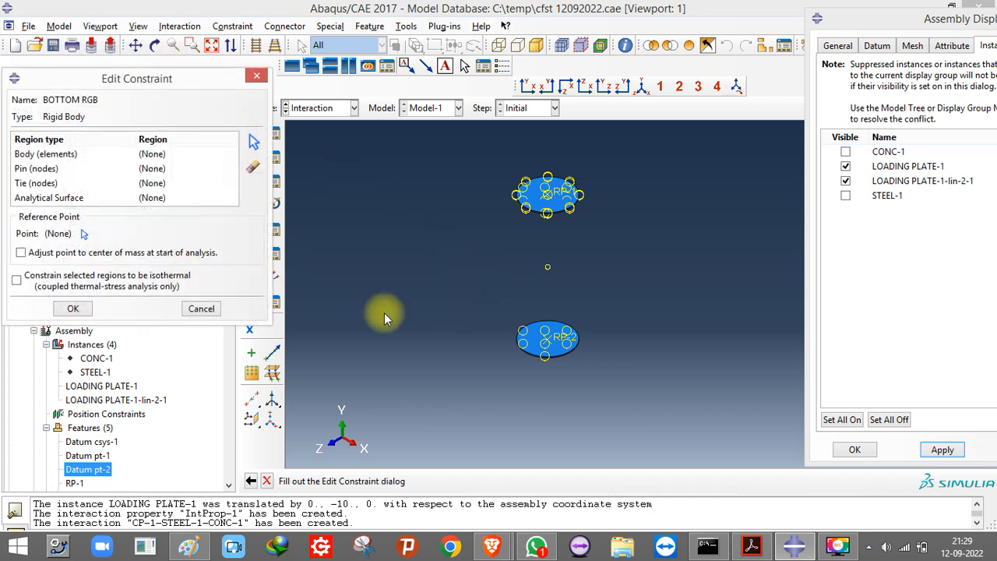
left_click(87, 153)
left_click(253, 141)
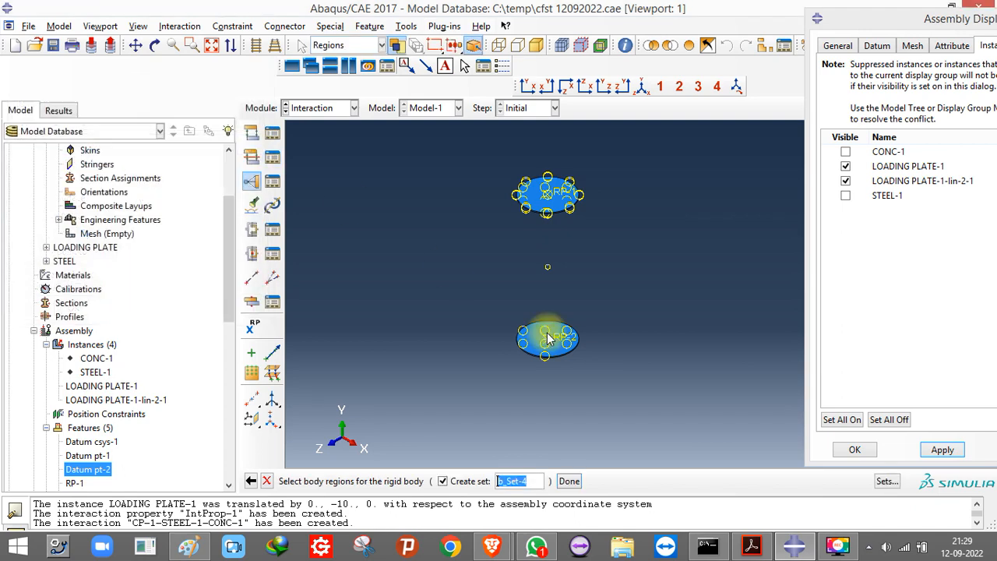
left_click_drag(475, 304, 711, 464)
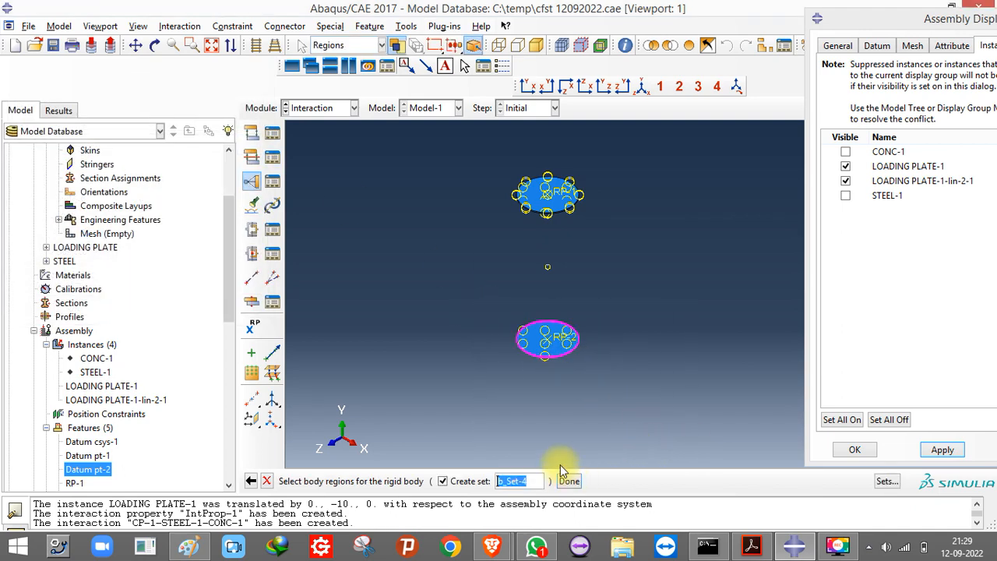
left_click(568, 481)
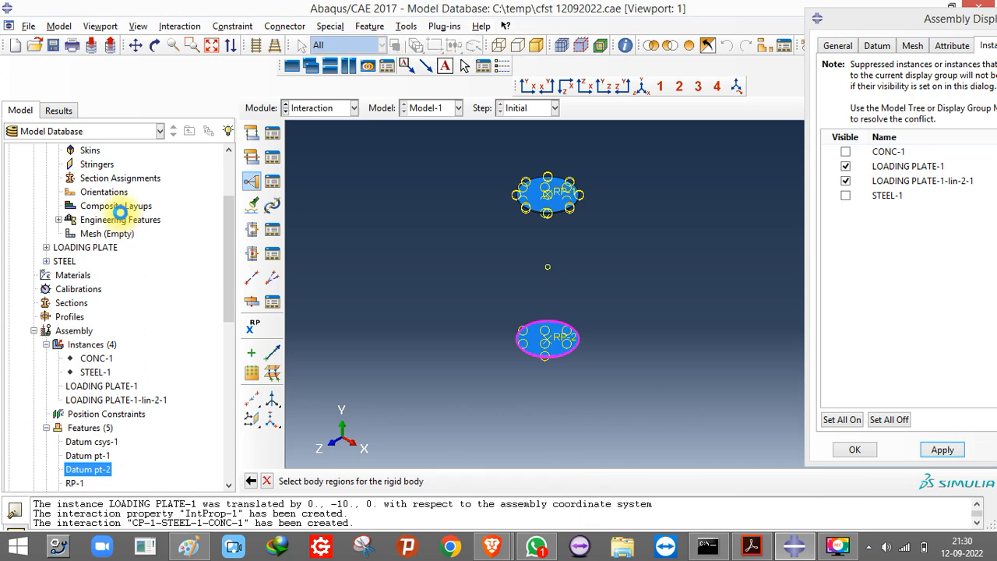
- Assign the lower loading plate as the tie (nodes) region of the BOTTOM RGB constraint
left_click(118, 183)
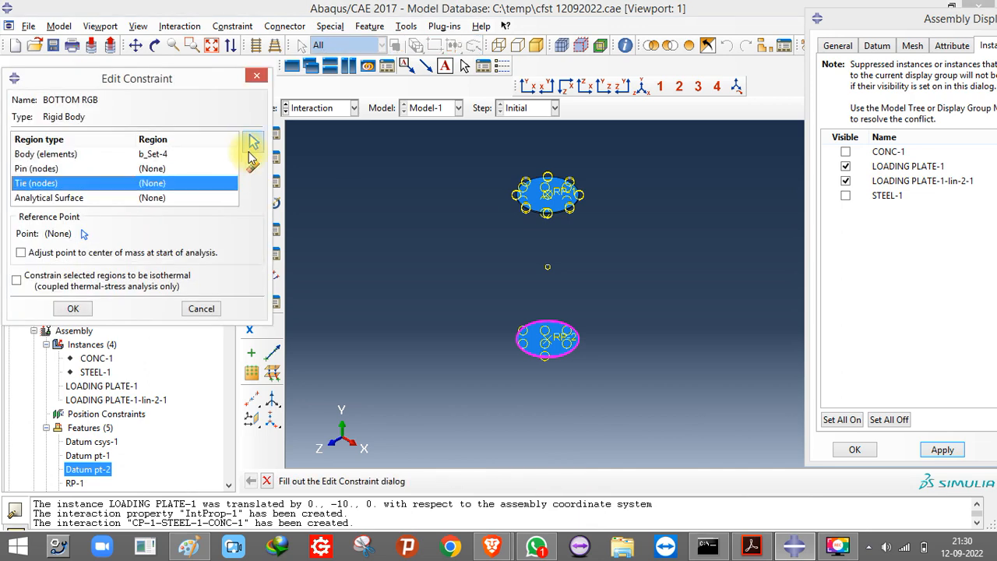
left_click(253, 143)
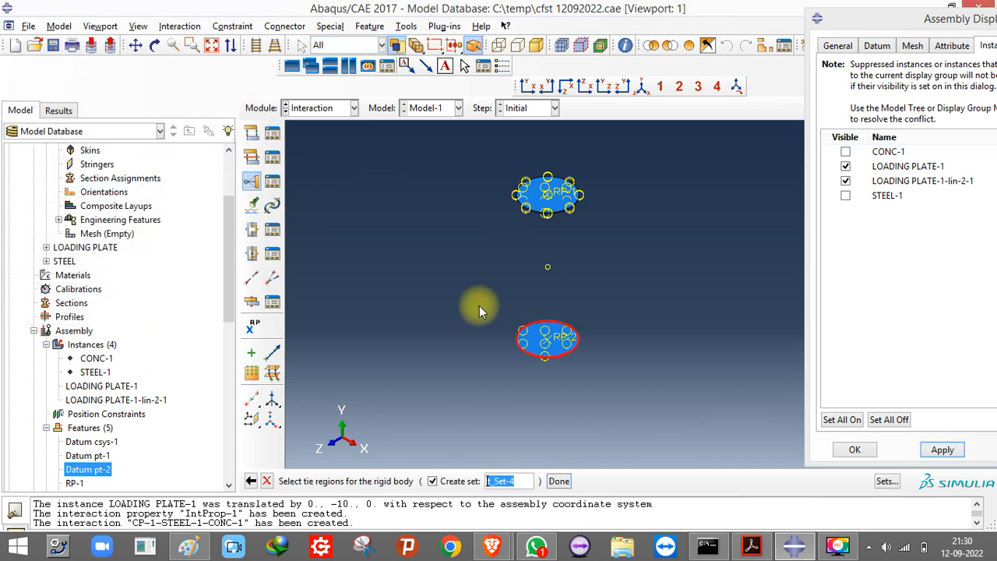
left_click_drag(470, 293, 679, 452)
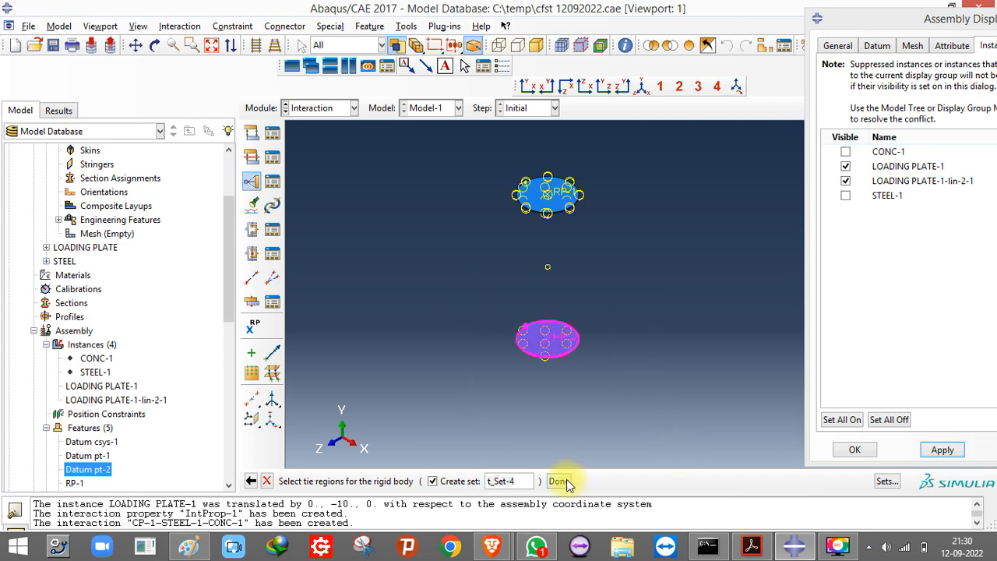
left_click(567, 483)
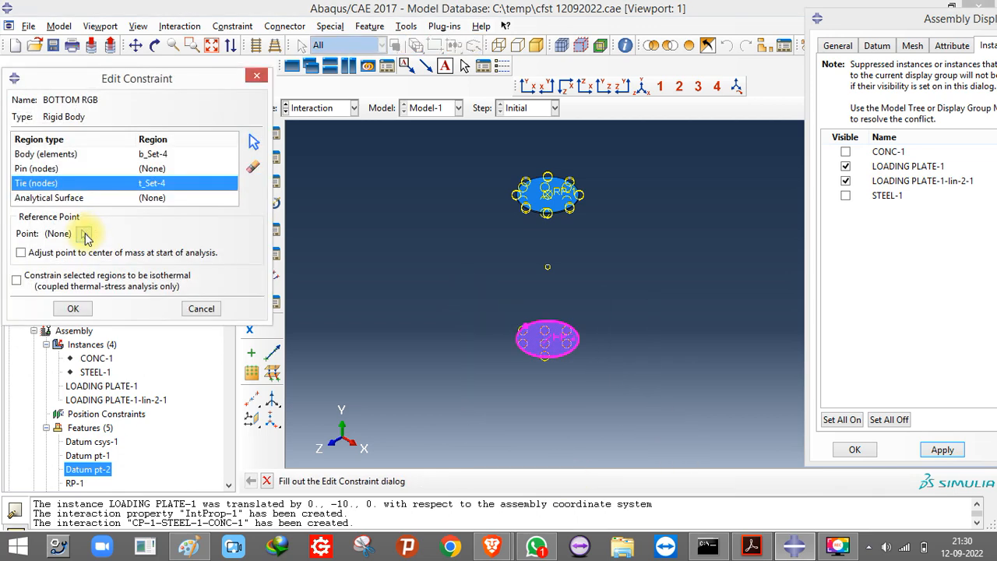
- Assign RP-2 as the reference point of BOTTOM RGB, checking the pick in the XY view, and accept the constraint
left_click(84, 234)
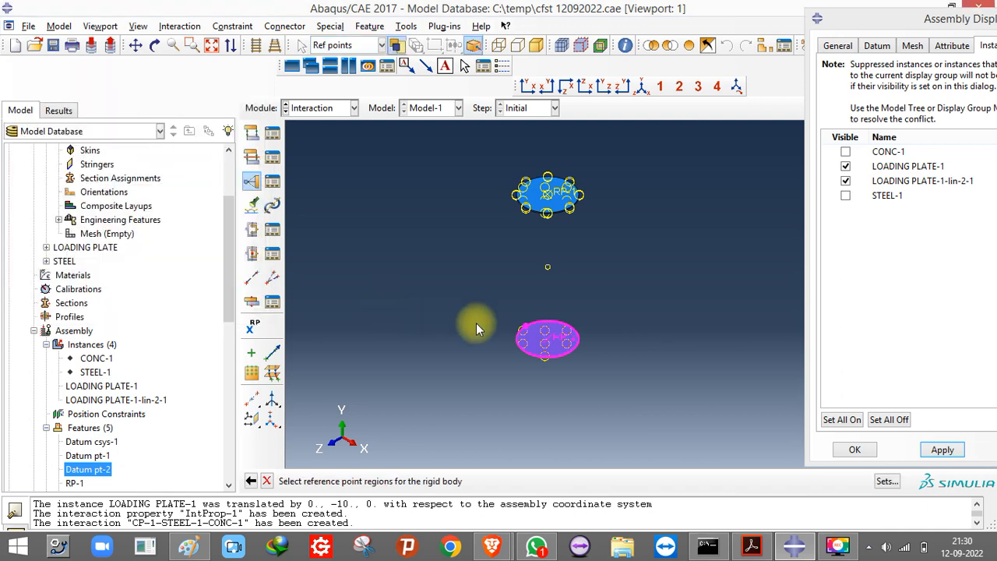
left_click(564, 335)
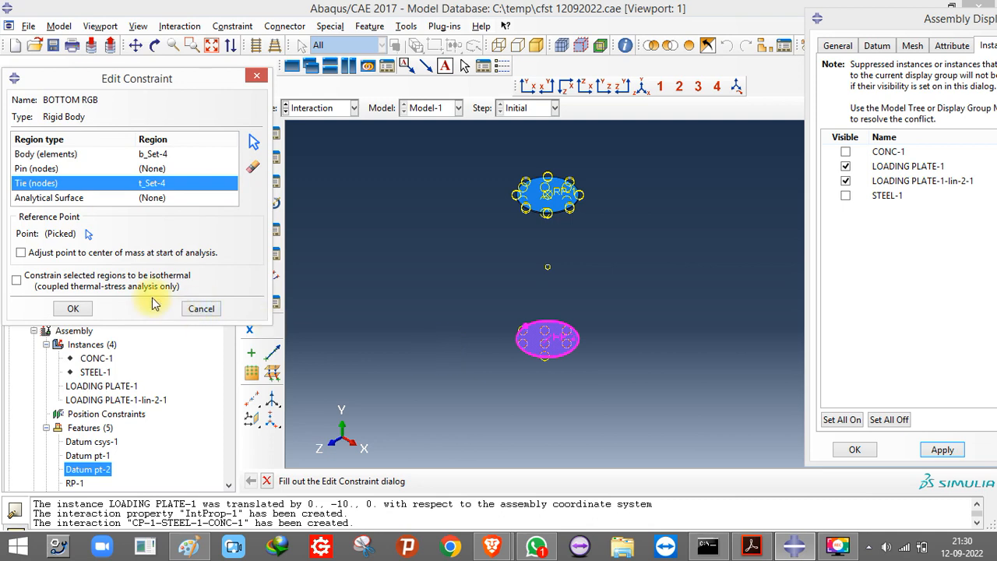
left_click(88, 233)
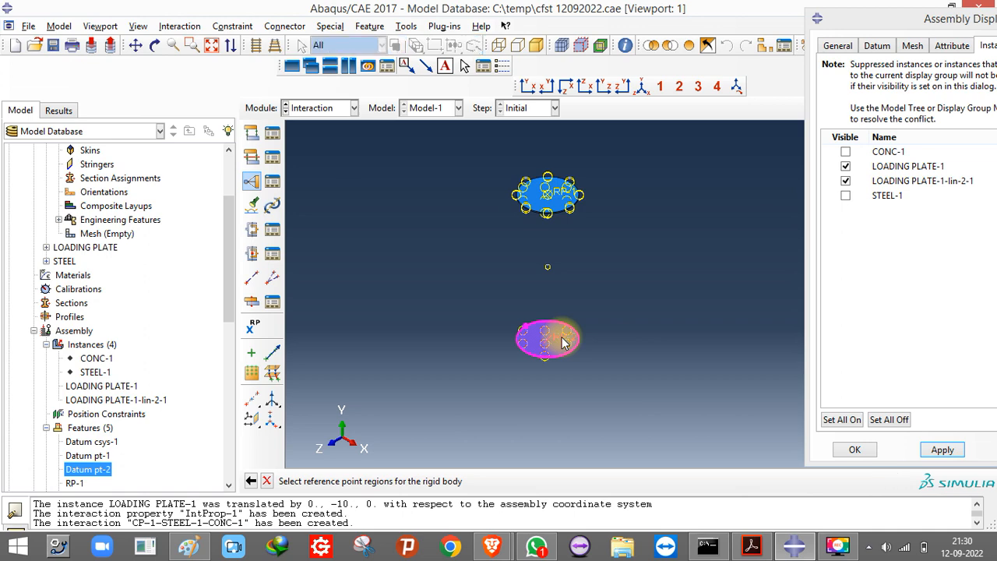
left_click(564, 338)
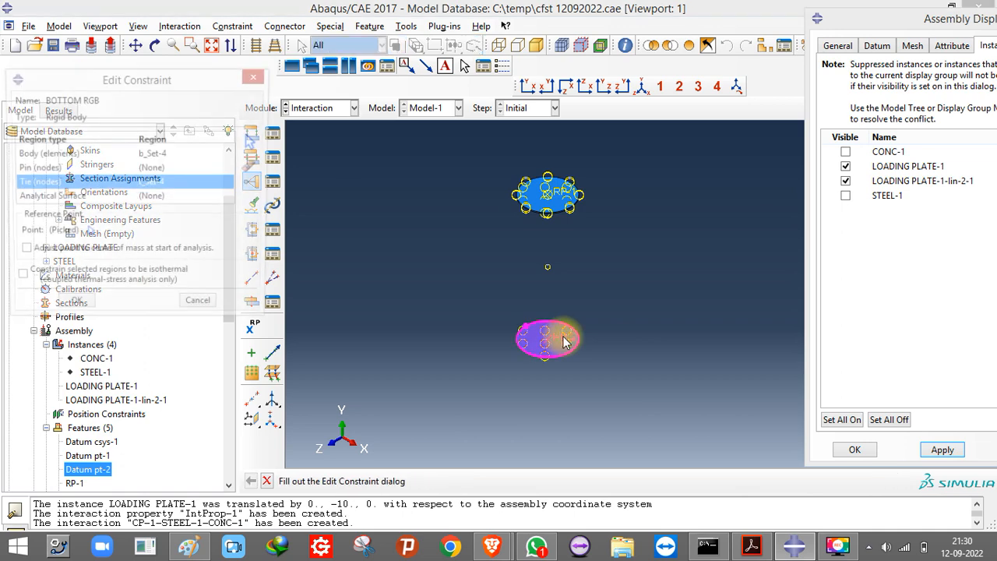
left_click(528, 87)
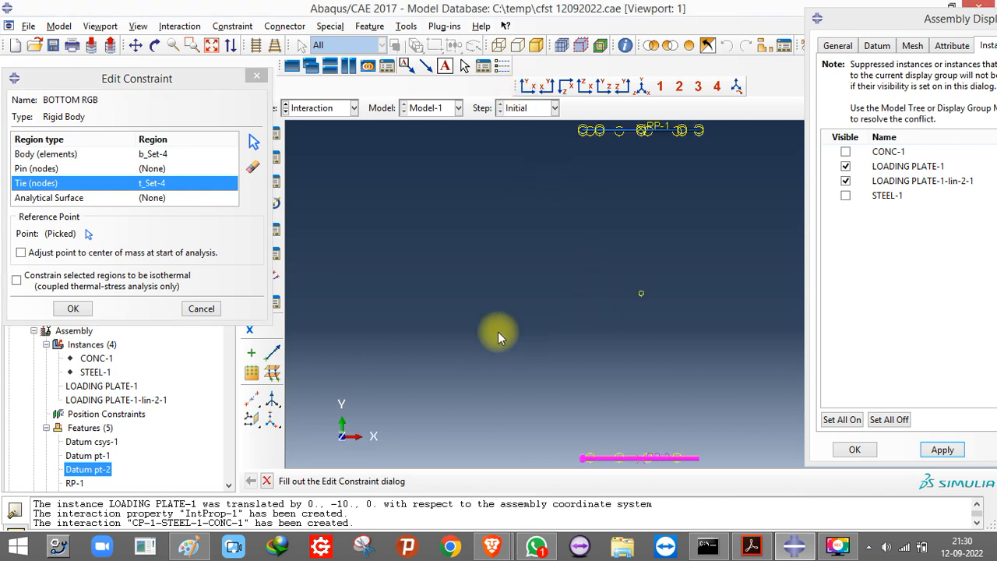
left_click(89, 234)
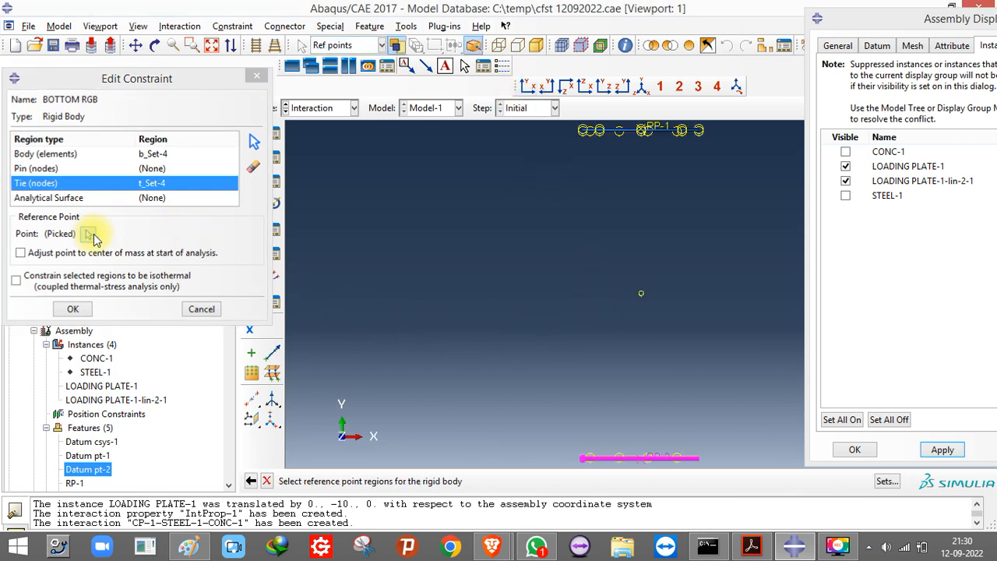
left_click(662, 457)
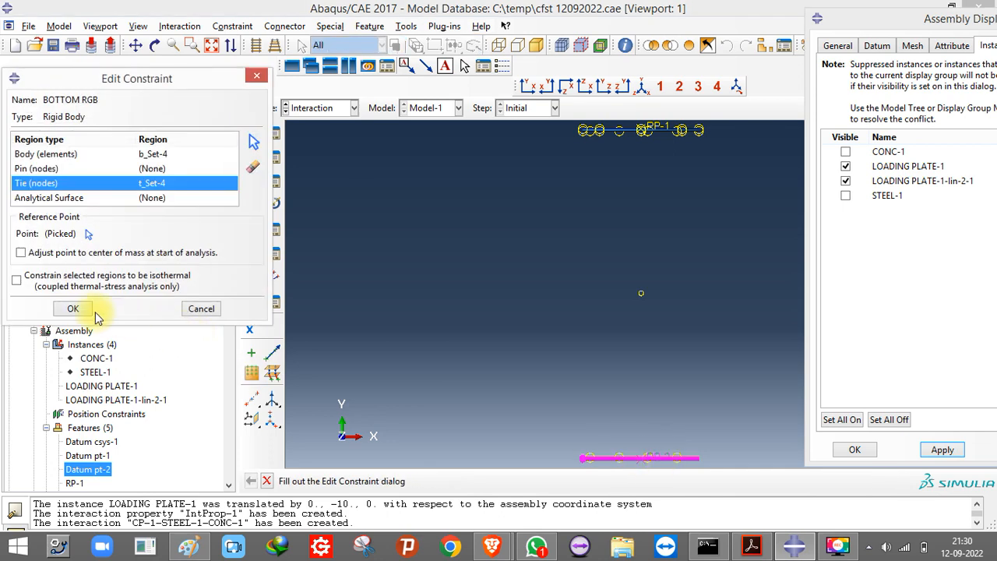
left_click(73, 310)
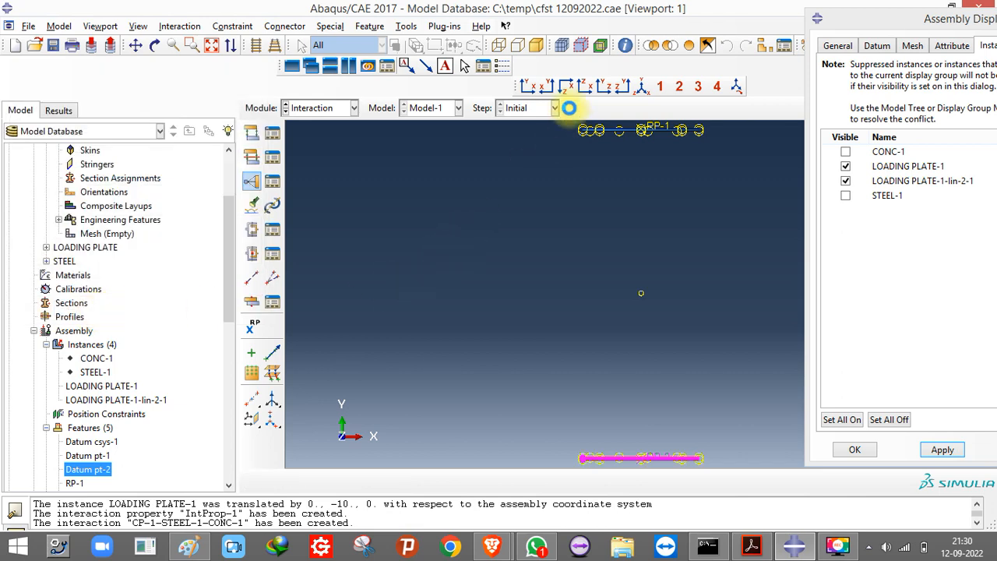
- Restore the isometric view and make all four part instances visible in the assembly
left_click(641, 87)
left_click(841, 419)
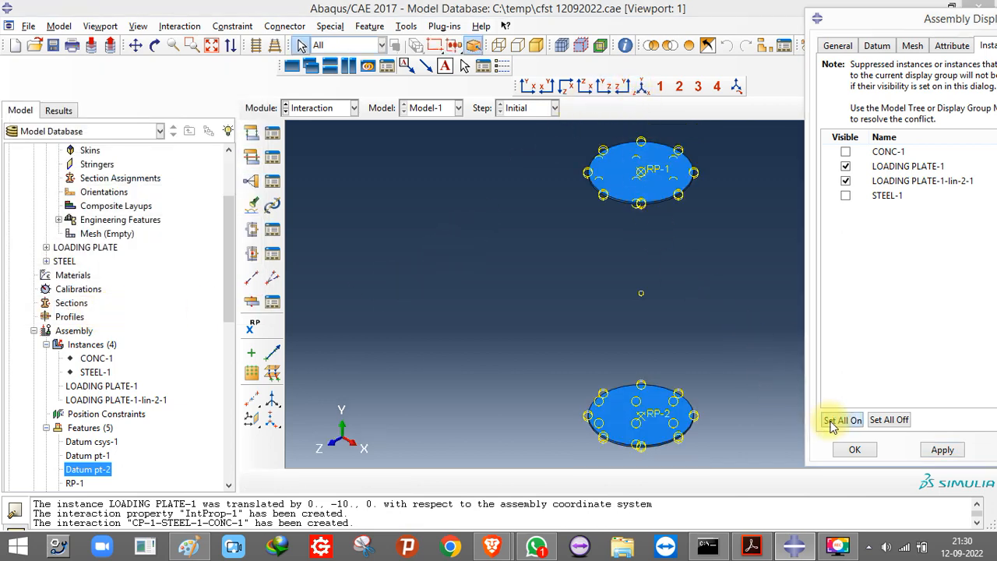
left_click(944, 450)
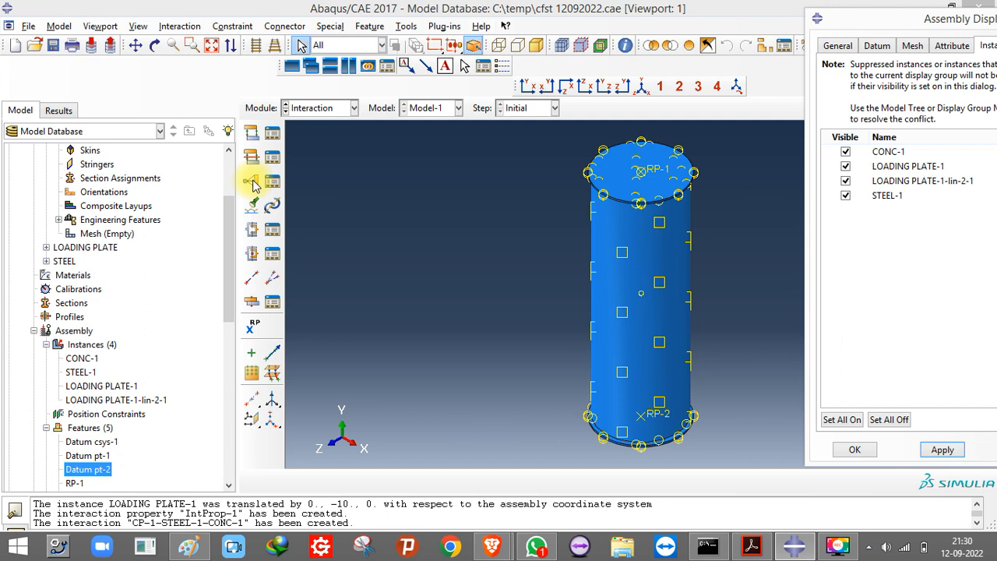
- Switch to the Step module and save the model database
left_click(320, 107)
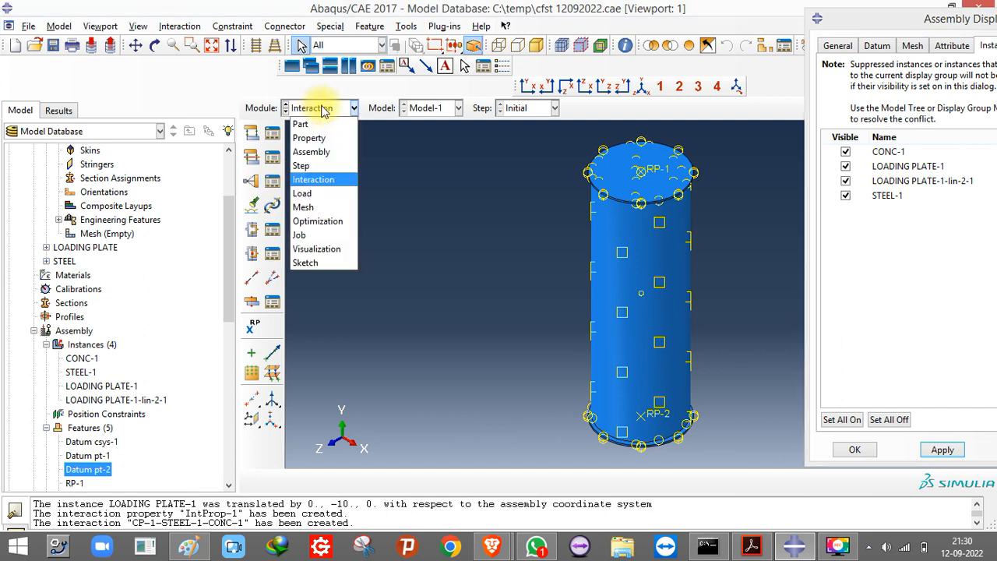
left_click(301, 166)
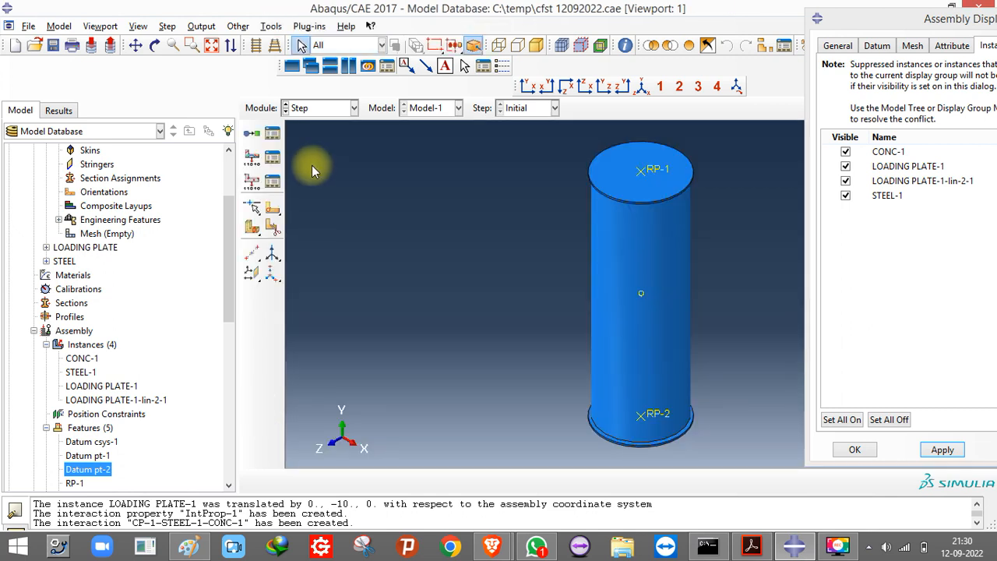
left_click(52, 45)
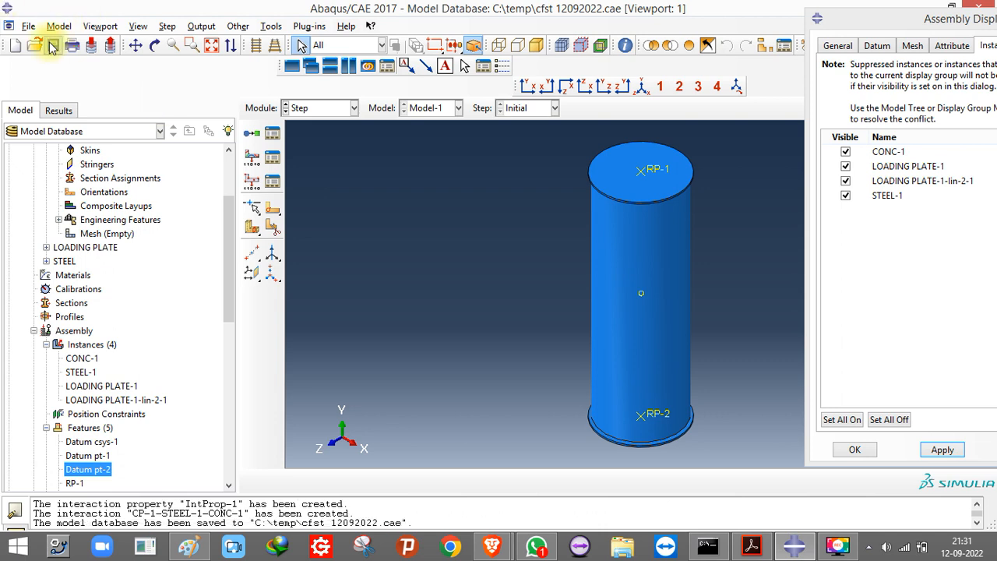
left_click(52, 45)
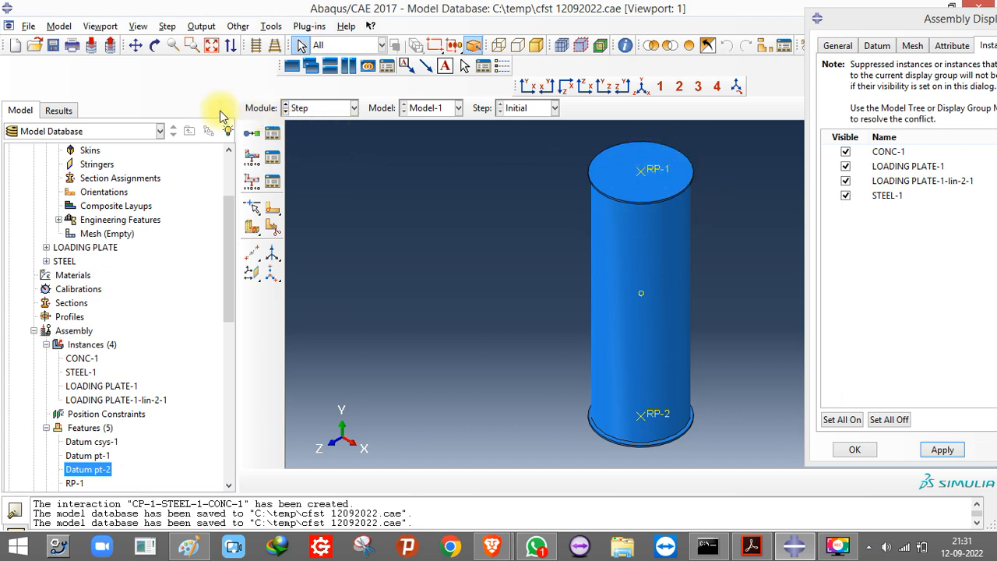
left_click(54, 48)
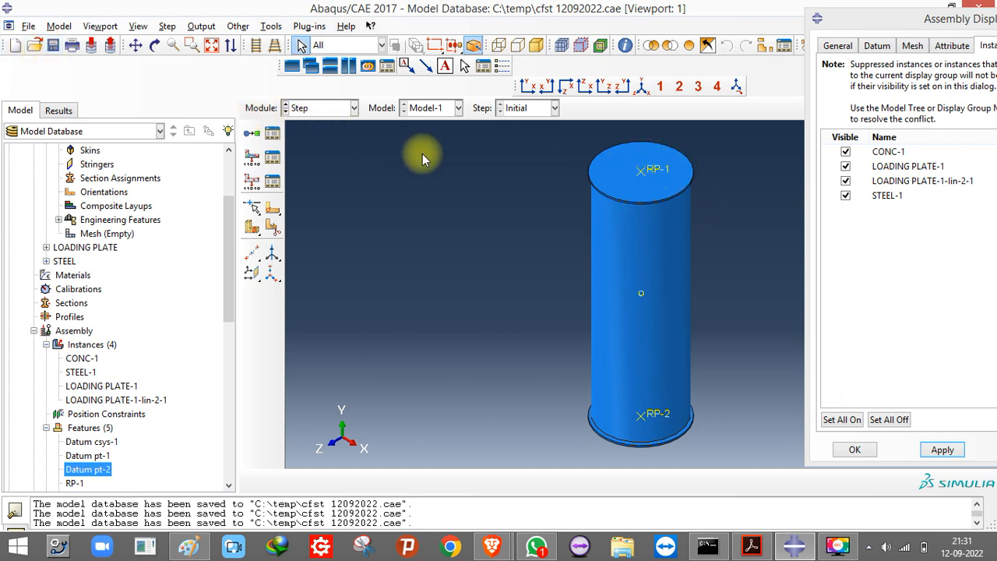
- Create a Static, General analysis step named STATIC after the Initial step
left_click(253, 132)
scroll(223, 287, "down", 1)
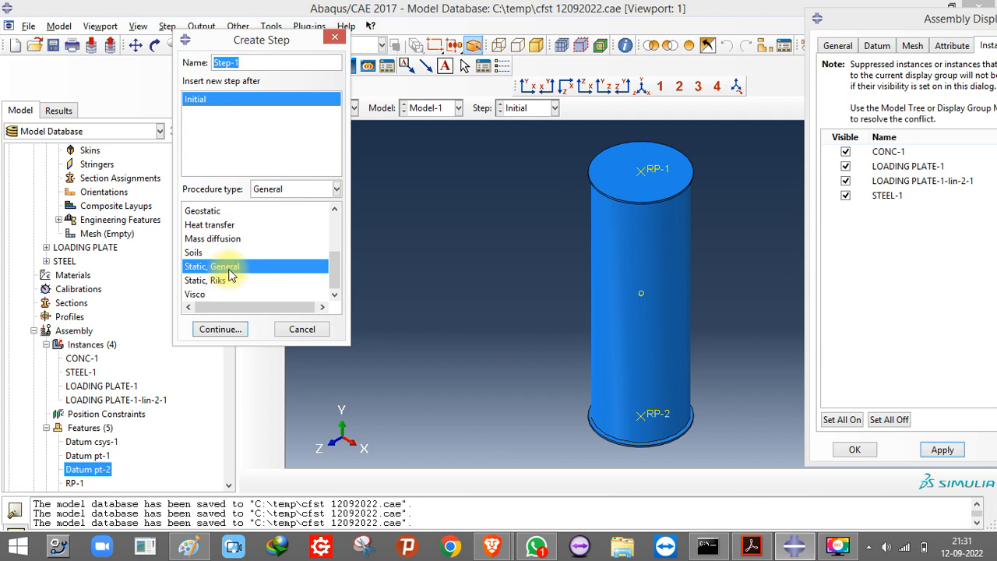
left_click(236, 281)
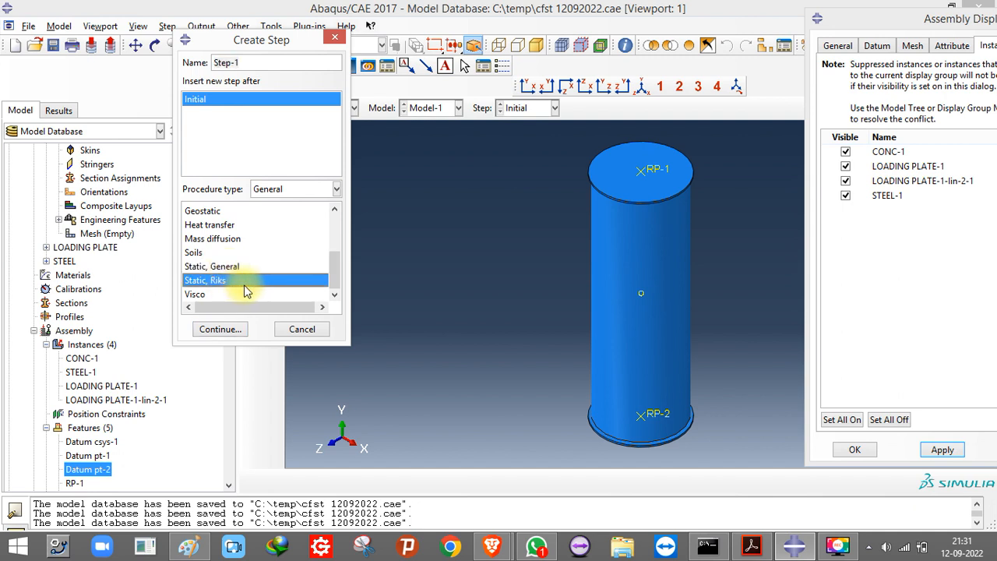
left_click(218, 266)
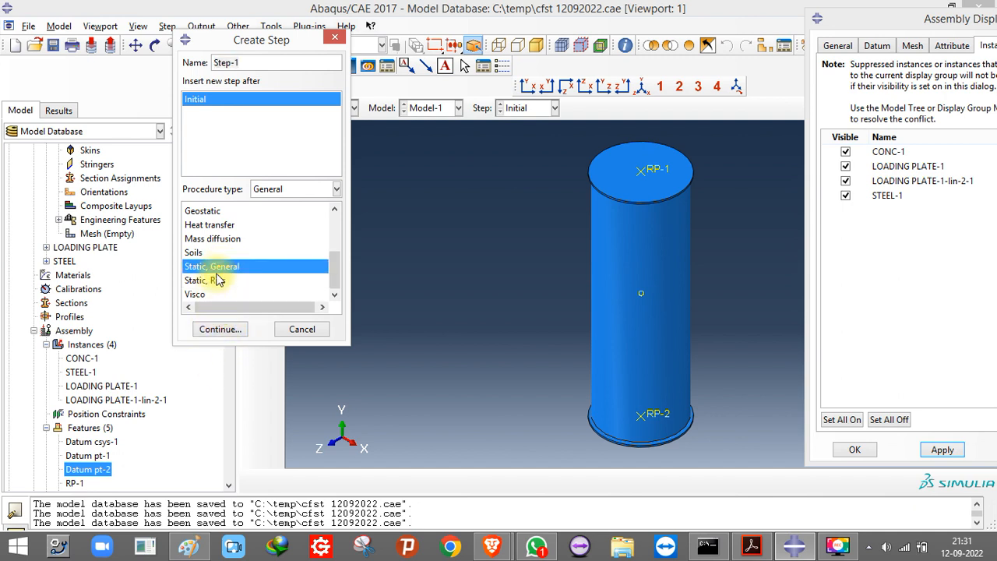
left_click(222, 282)
left_click(219, 254)
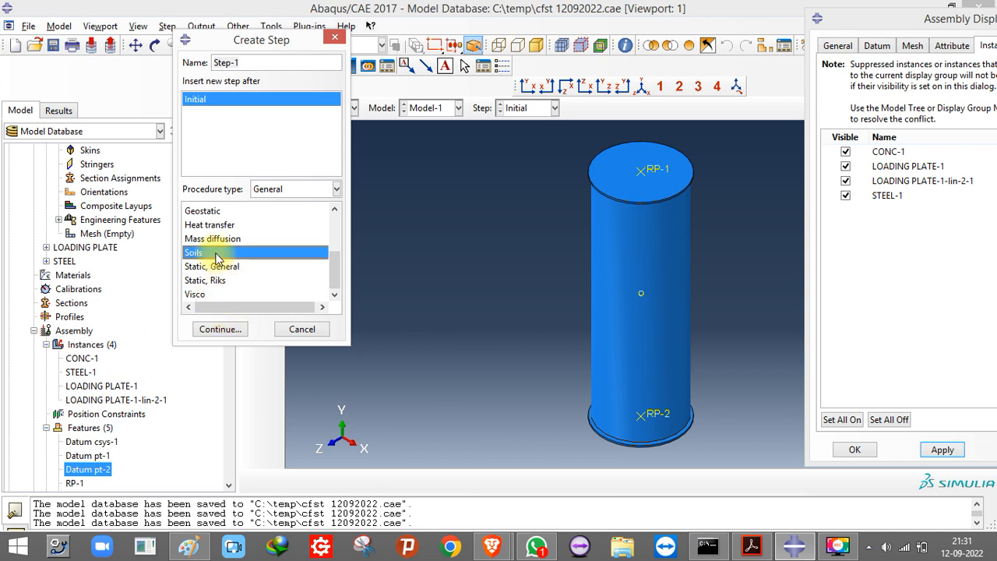
left_click(216, 267)
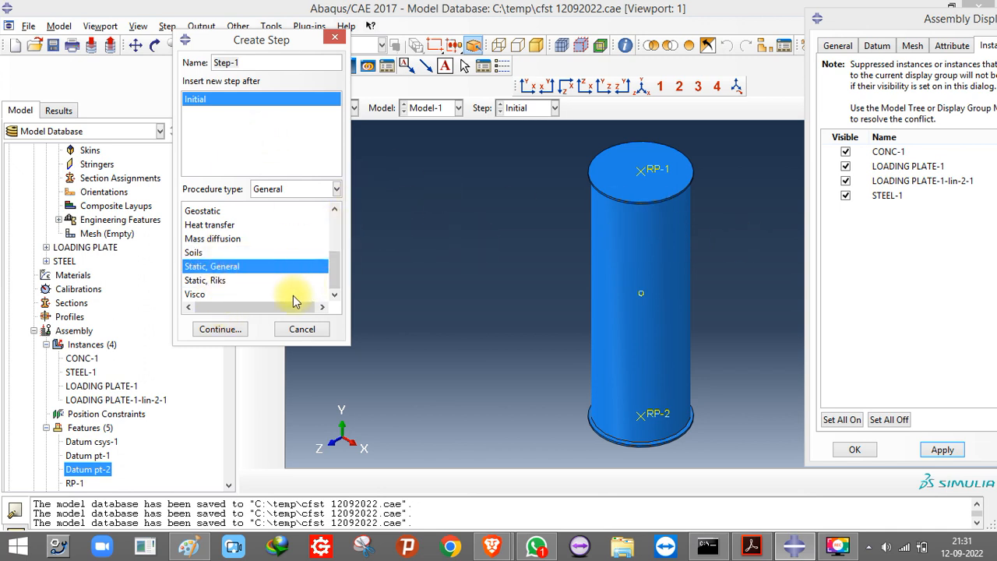
double_click(247, 64)
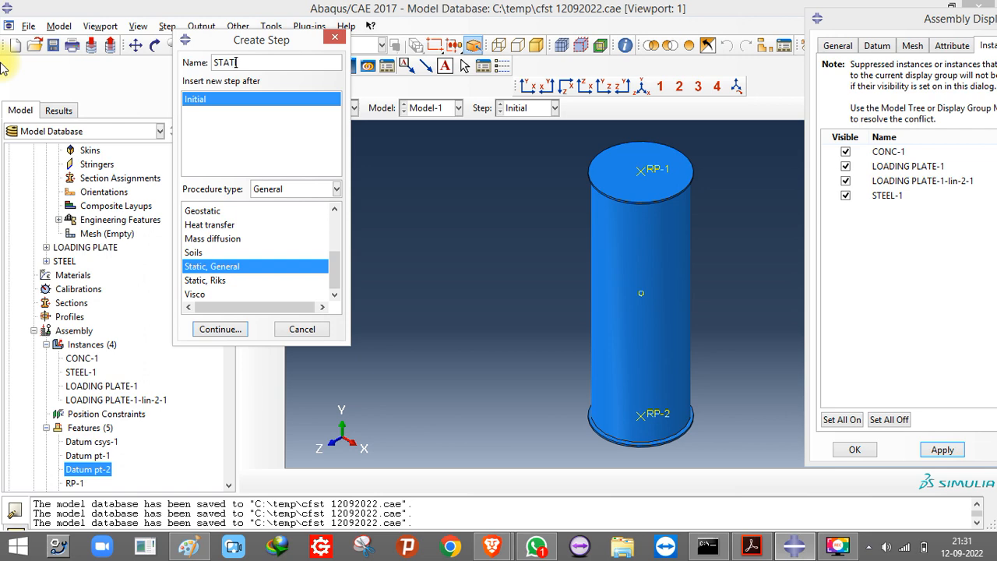
type("C")
left_click(222, 330)
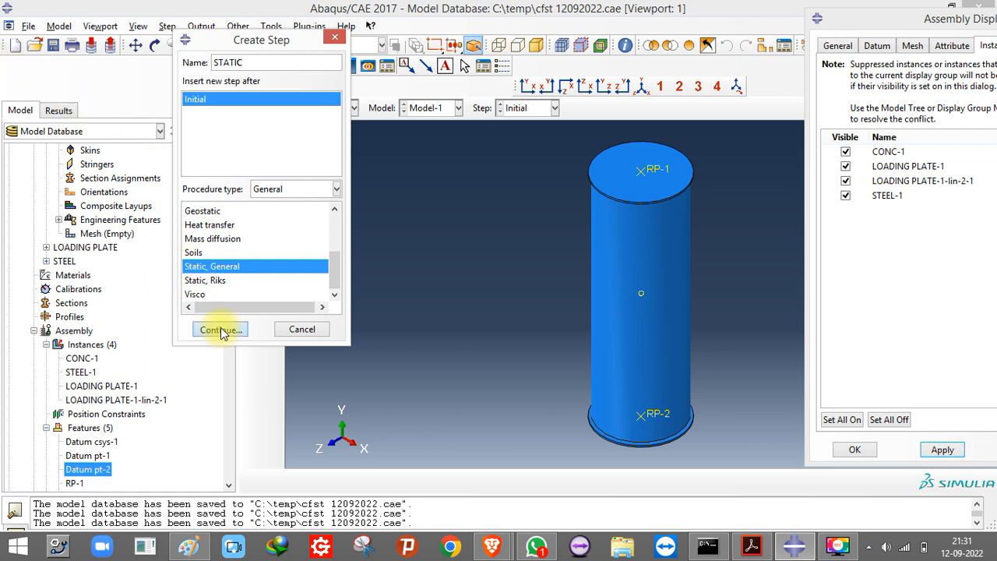
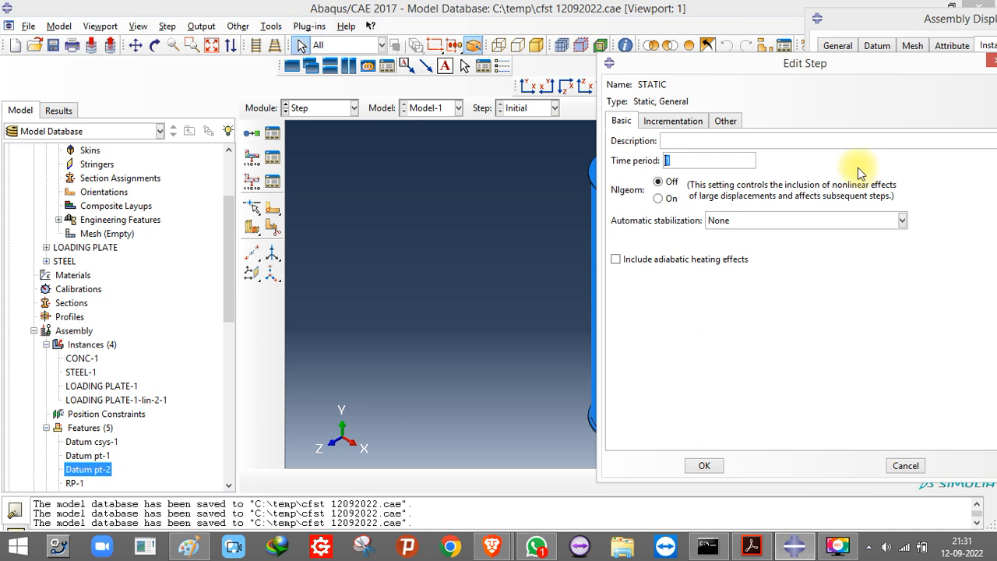
- Set the STATIC step's time period to 10, turn Nlgeom on, and specify automatic stabilization with a damping factor of 0.001
type("10")
left_click(658, 197)
left_click(760, 221)
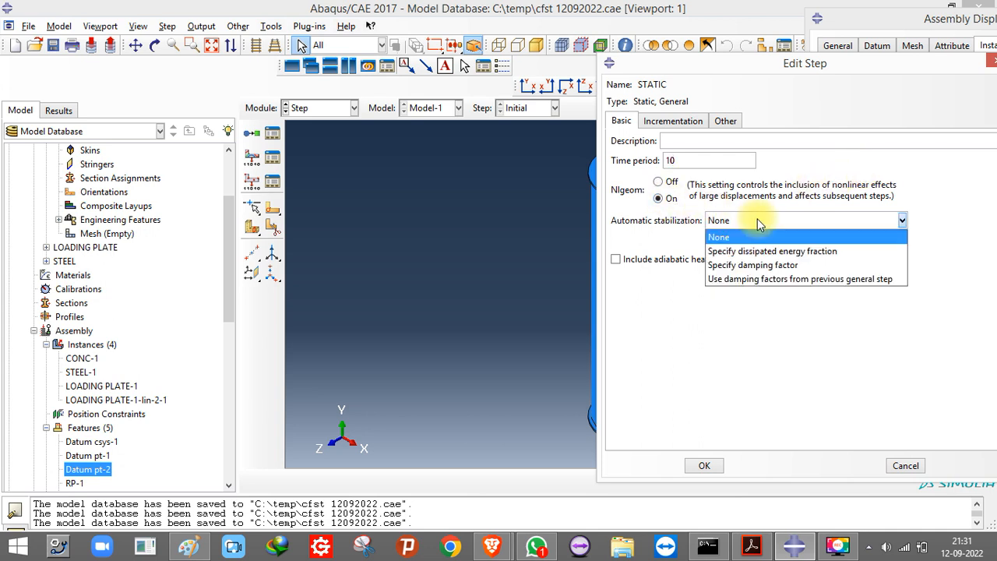
left_click(759, 250)
left_click(762, 221)
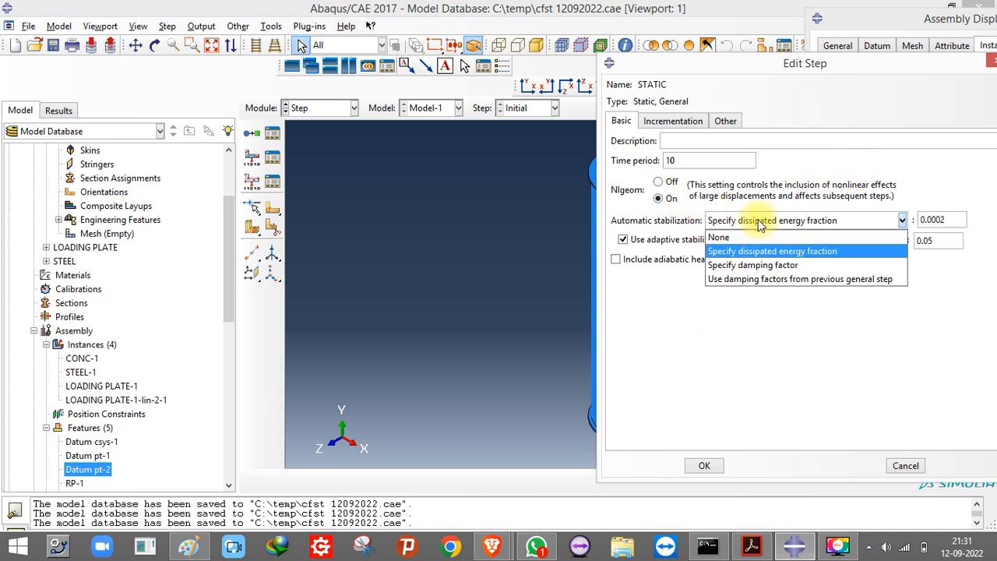
left_click(762, 269)
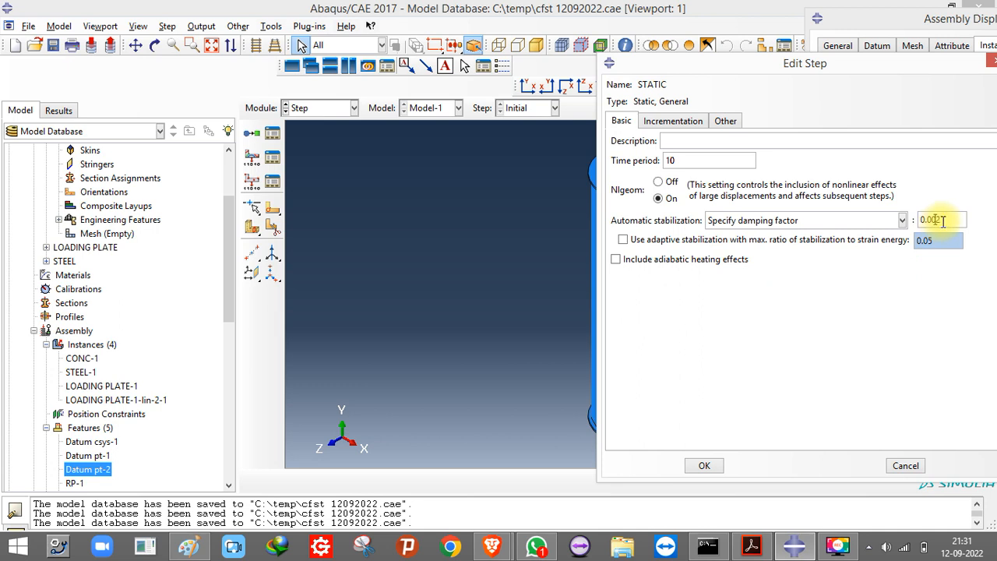
left_click(947, 222)
type("0.0001")
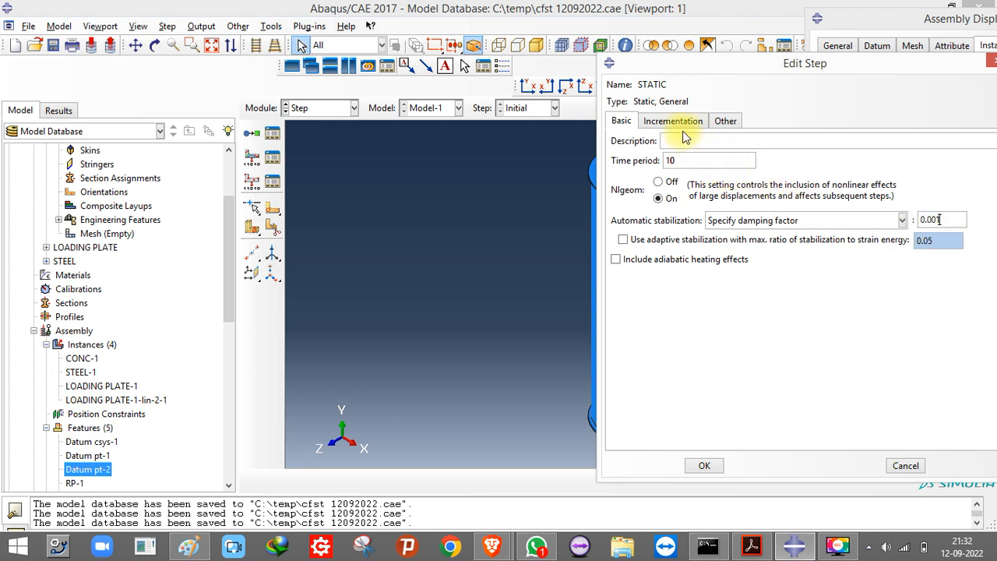
- Set the STATIC step's incrementation to 1000000 maximum increments, initial size 0.0001, minimum 0.0001E-8 and maximum 0.2, and accept the step
left_click(671, 121)
left_click(795, 160)
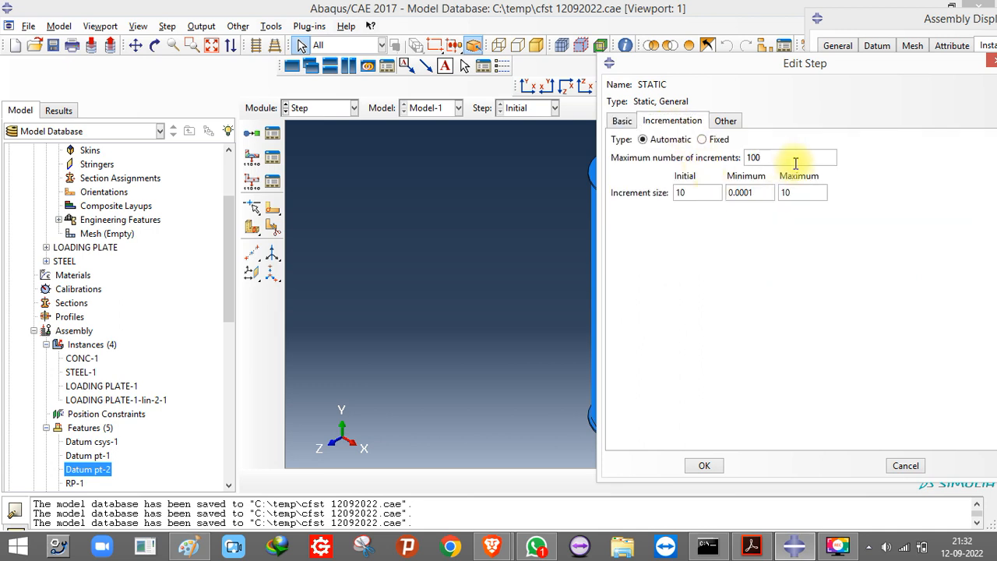
type("0000")
double_click(710, 191)
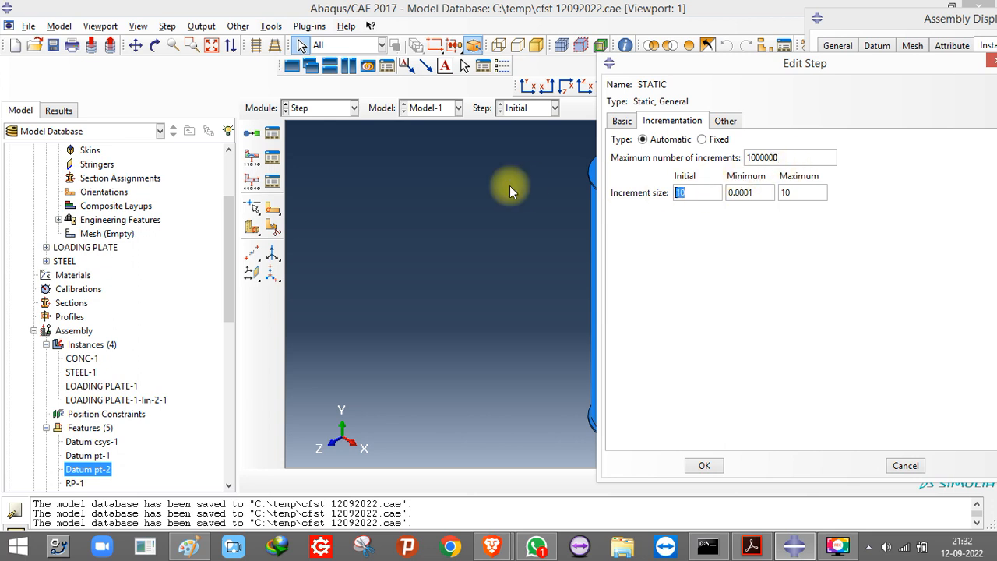
type("0.0001")
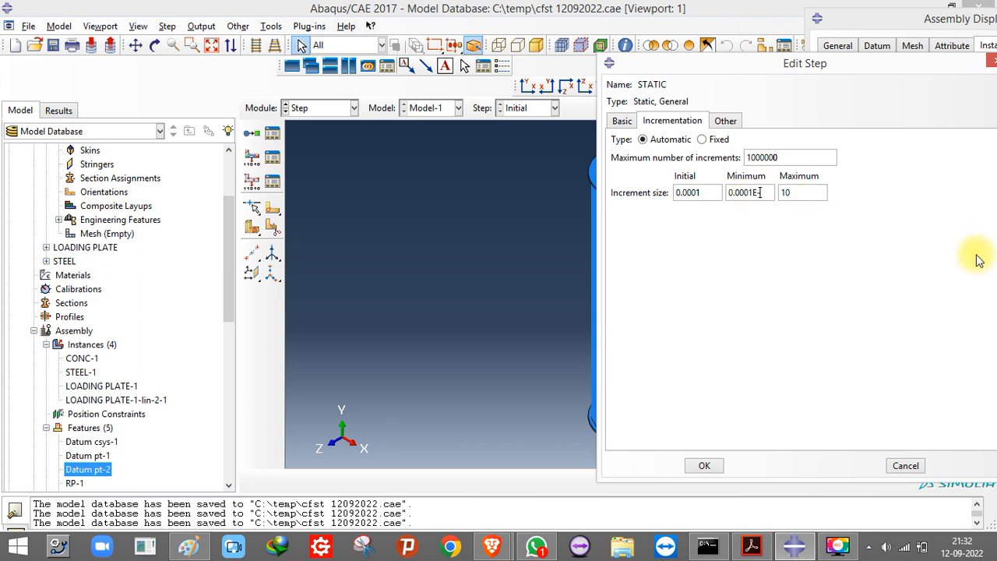
type("8")
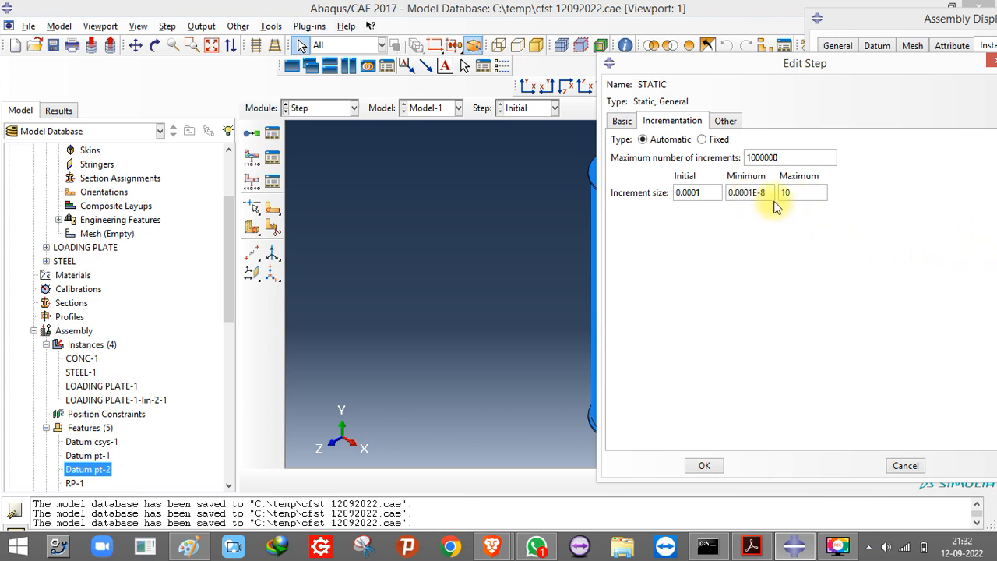
key("Tab")
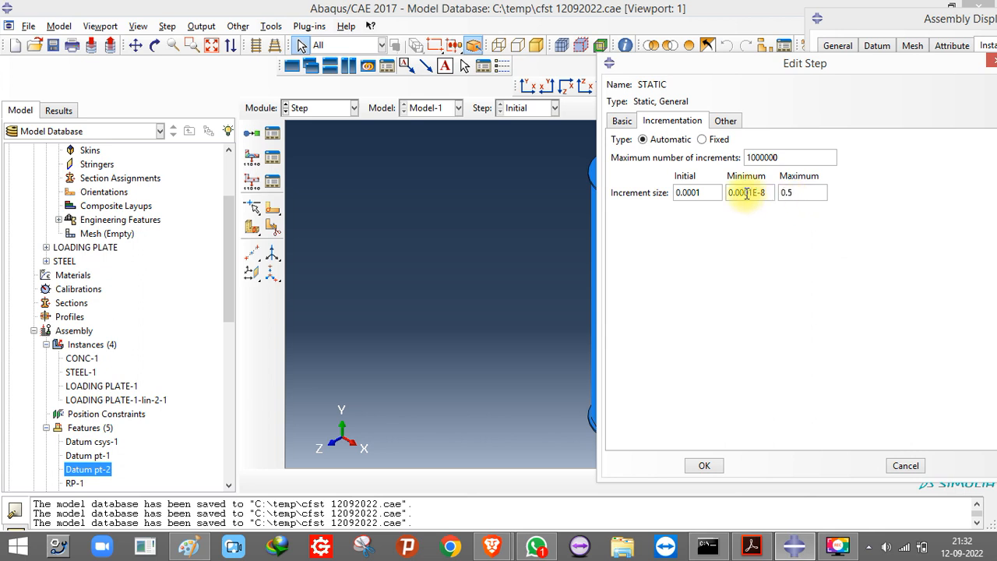
type("0")
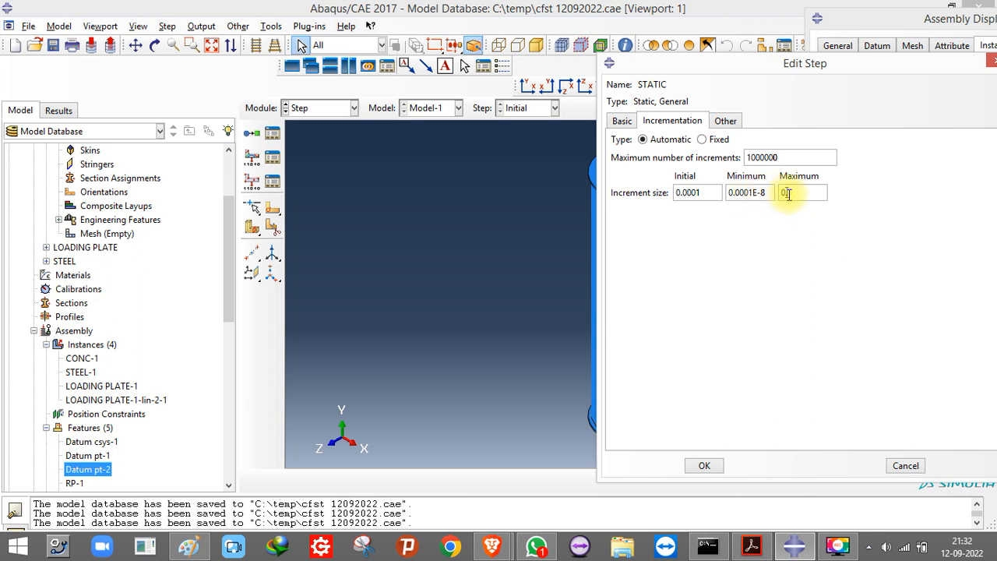
type(".2")
left_click(621, 121)
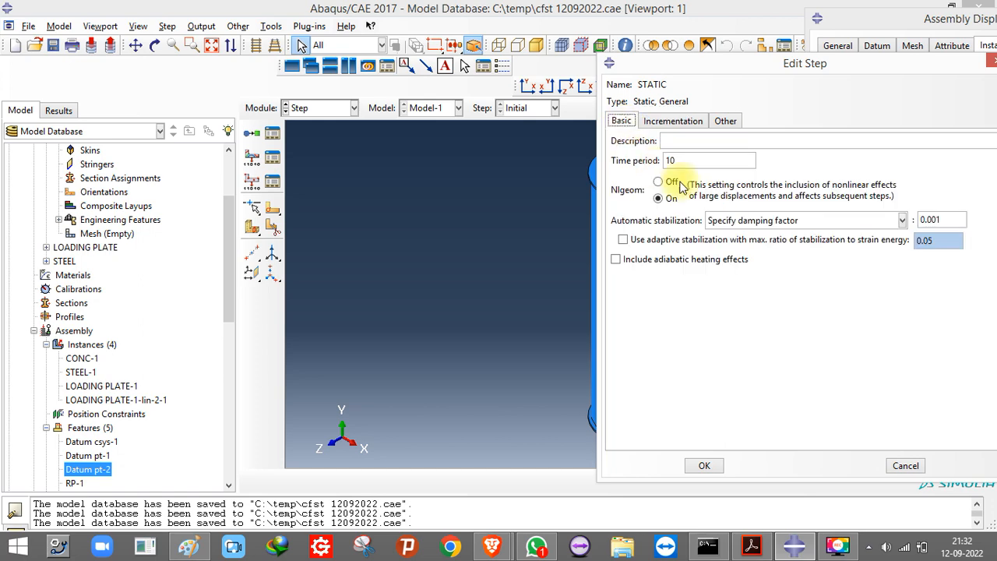
left_click(716, 470)
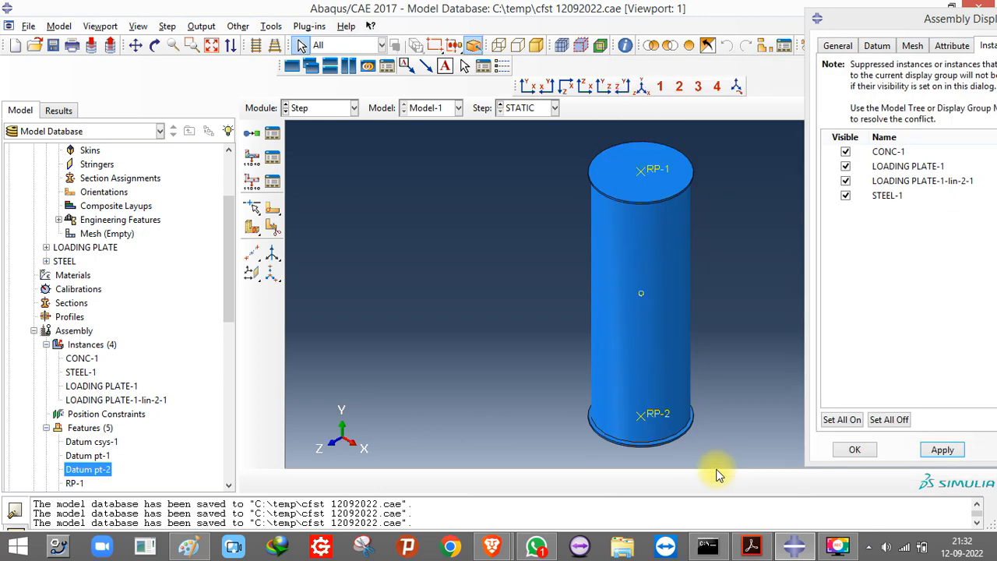
- Edit the F-Output-1 field output request and clear the preselected contact, force, displacement, strain and stress variables
left_click(272, 156)
left_click(461, 224)
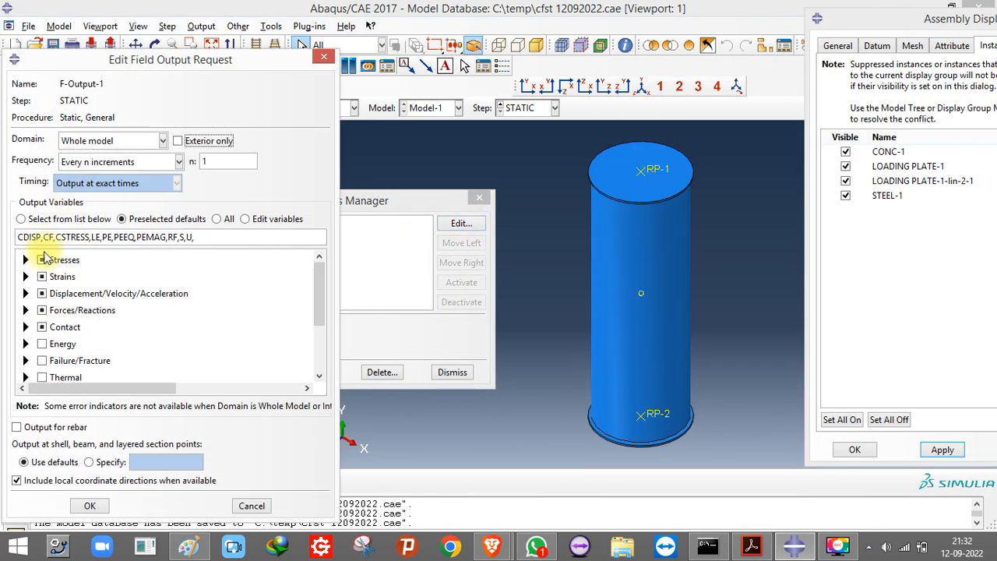
left_click(42, 326)
left_click(43, 310)
left_click(42, 293)
left_click(42, 277)
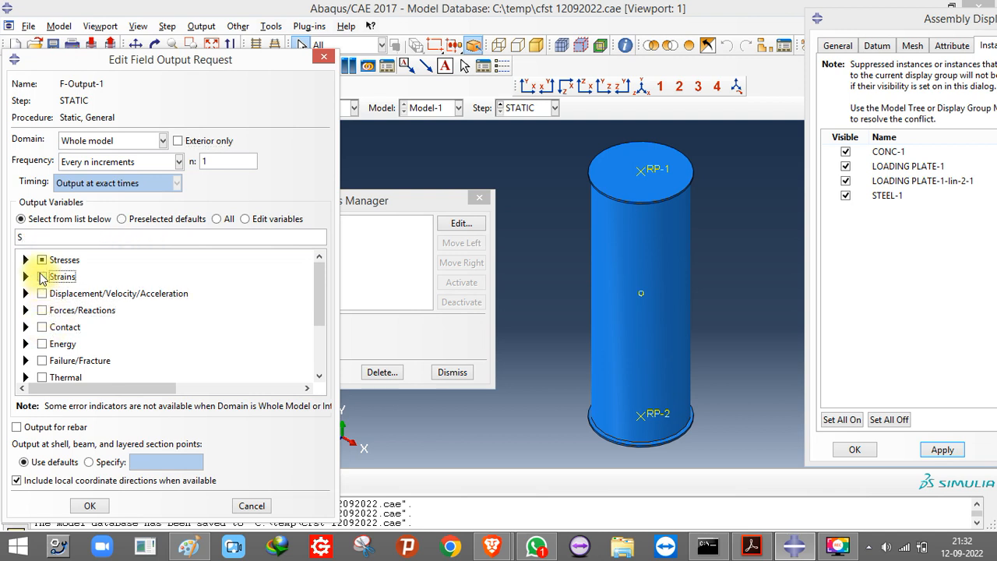
left_click(42, 260)
- Request translations and rotations (U) and reaction forces and moments (RF) as the field output variables
left_click(25, 294)
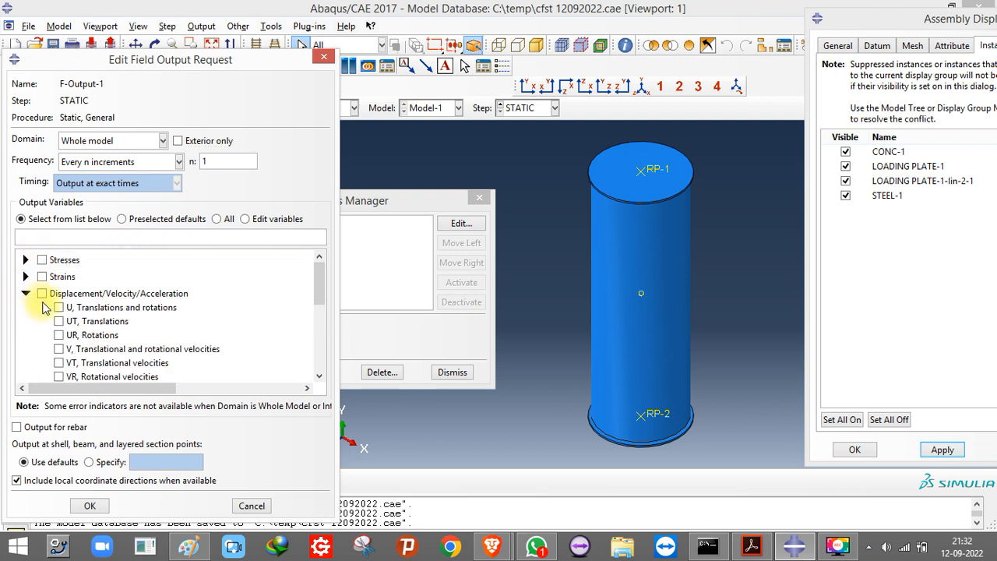
left_click(59, 308)
left_click(26, 294)
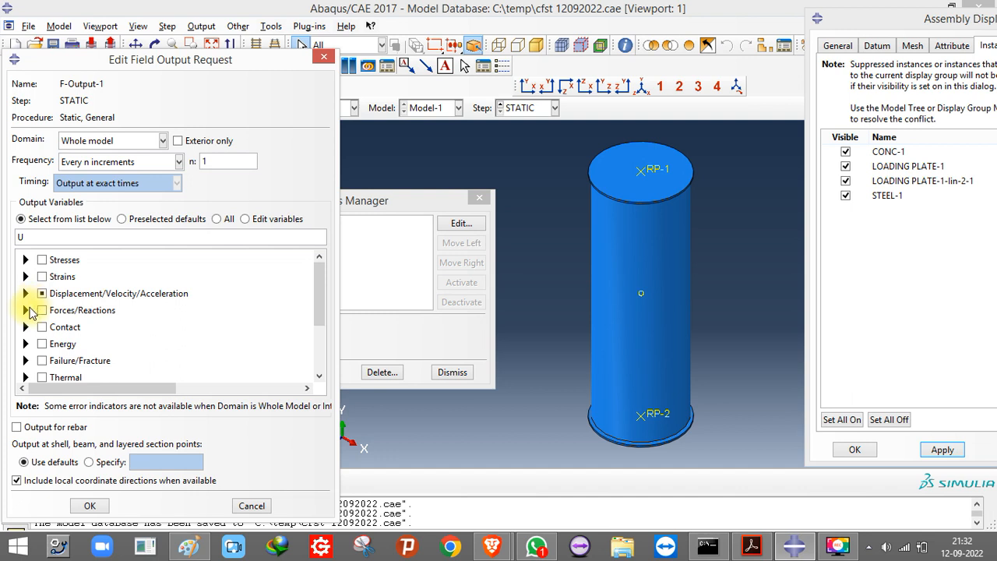
left_click(26, 310)
left_click(58, 324)
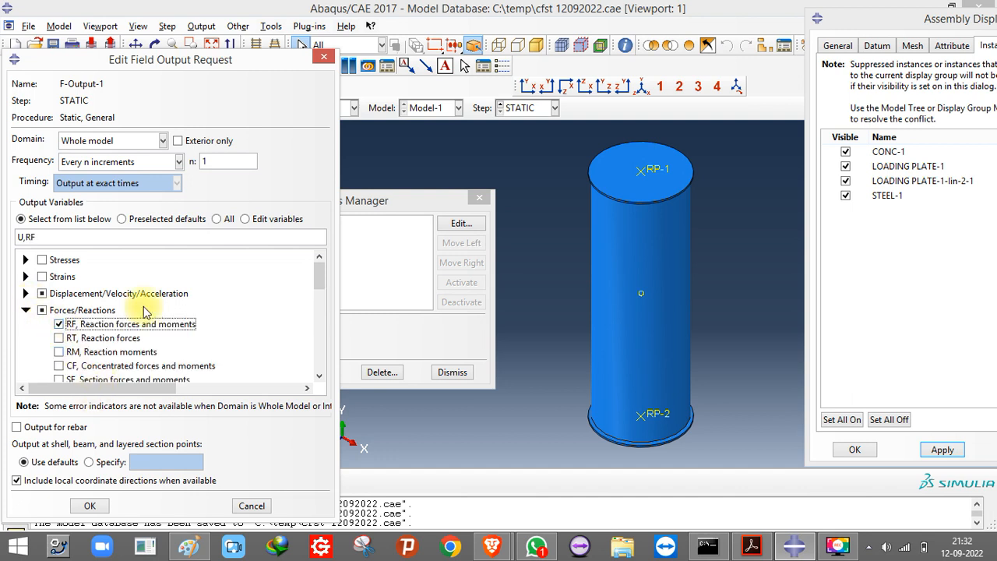
- Set the field output frequency to evenly spaced time intervals with an interval of 30
left_click(178, 162)
left_click(104, 221)
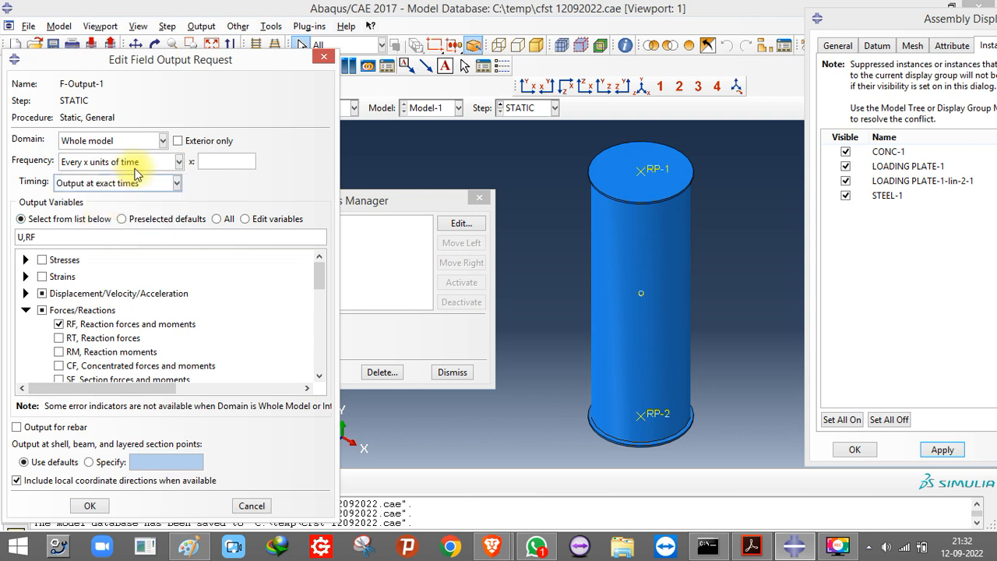
left_click(179, 162)
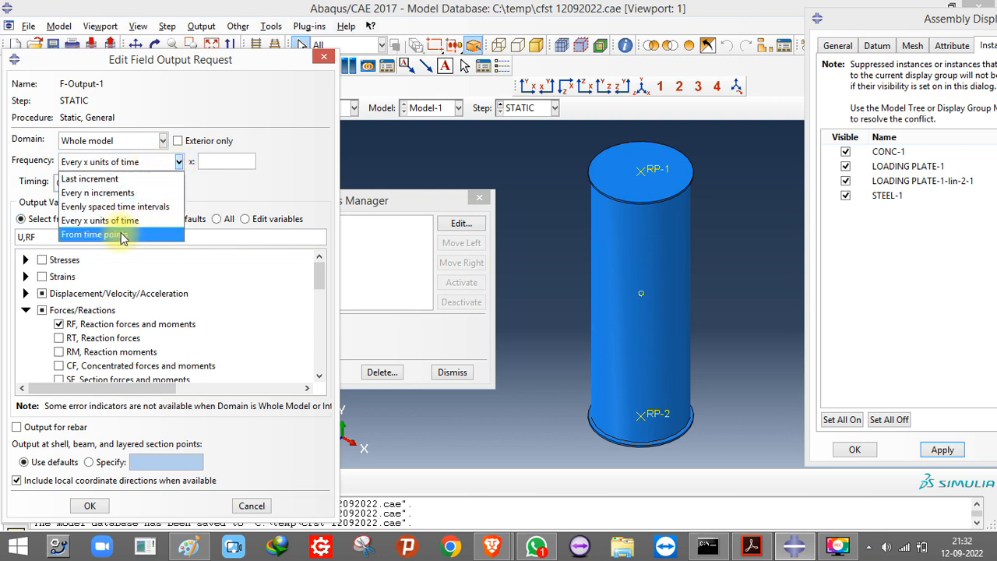
left_click(114, 206)
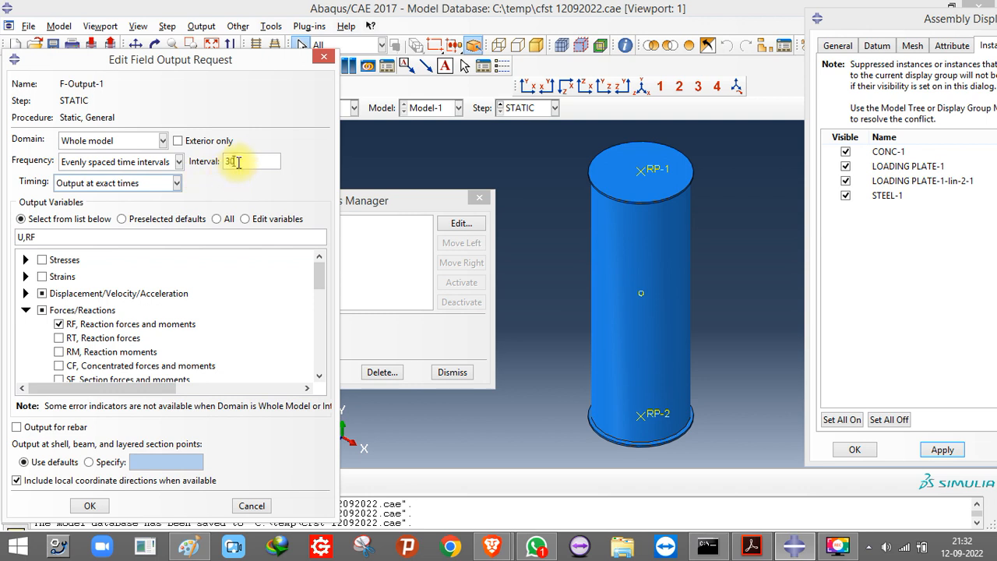
left_click(94, 505)
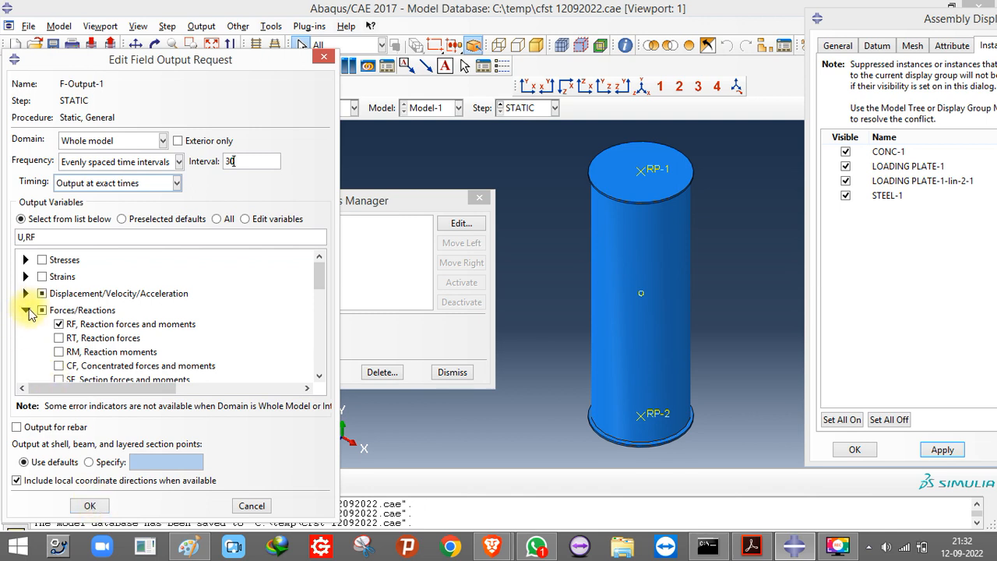
left_click(26, 310)
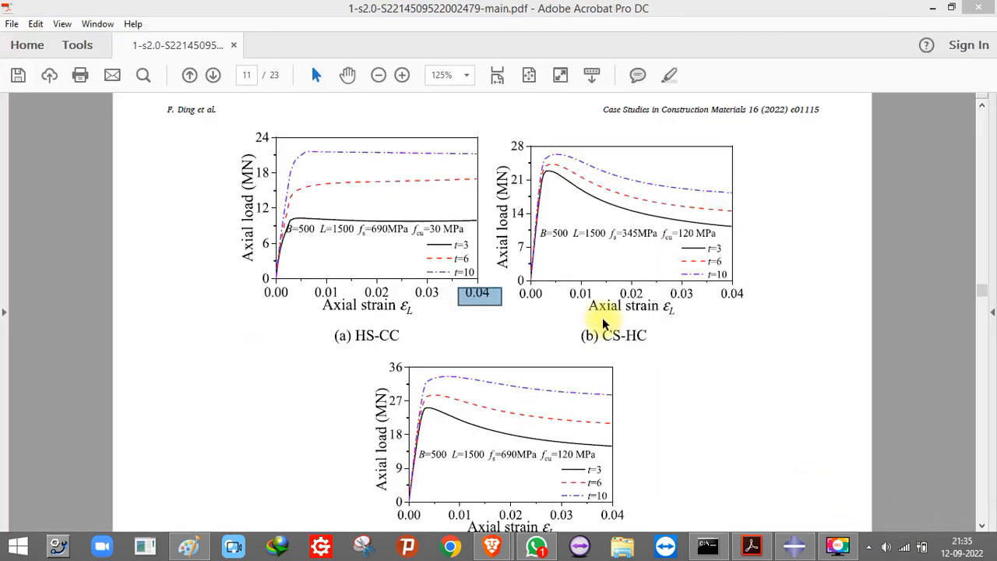
- Review the paper's axial load–strain curves and the FE model's boundary conditions in Fig. 7, then return to Abaqus/CAE
scroll(692, 283, "up", 1)
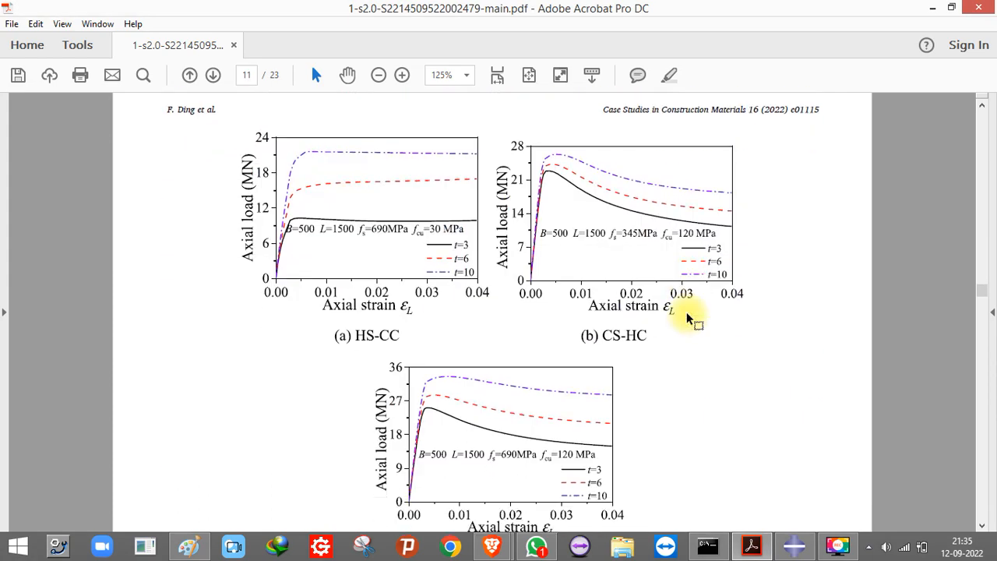
scroll(686, 315, "down", 4)
scroll(684, 323, "down", 4)
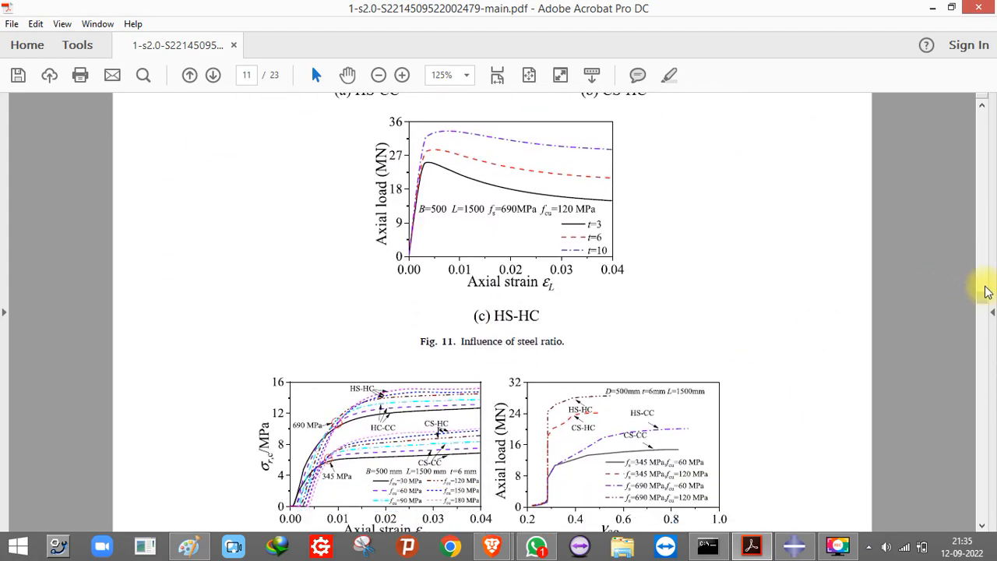
left_click_drag(981, 292, 972, 242)
scroll(746, 348, "down", 16)
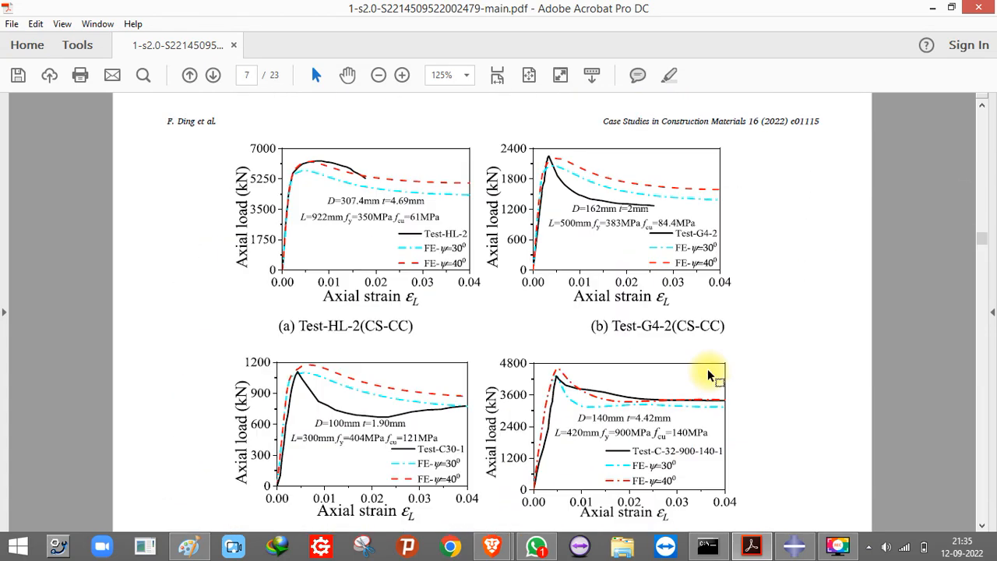
scroll(708, 372, "down", 5)
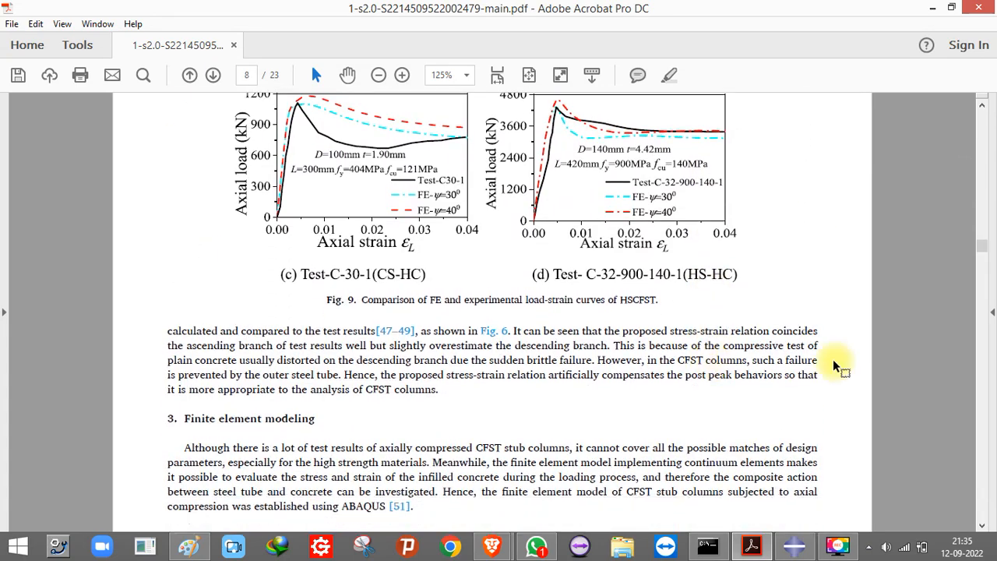
mouse_move(980, 254)
left_mouse_down()
mouse_move(979, 238)
mouse_move(985, 253)
mouse_move(988, 240)
left_mouse_up()
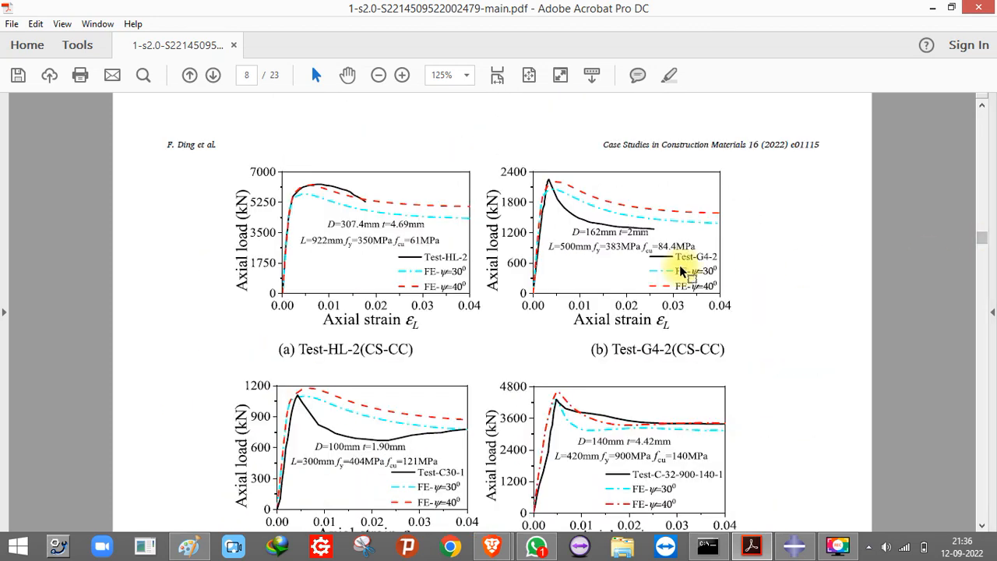
scroll(680, 266, "up", 5)
scroll(679, 265, "up", 8)
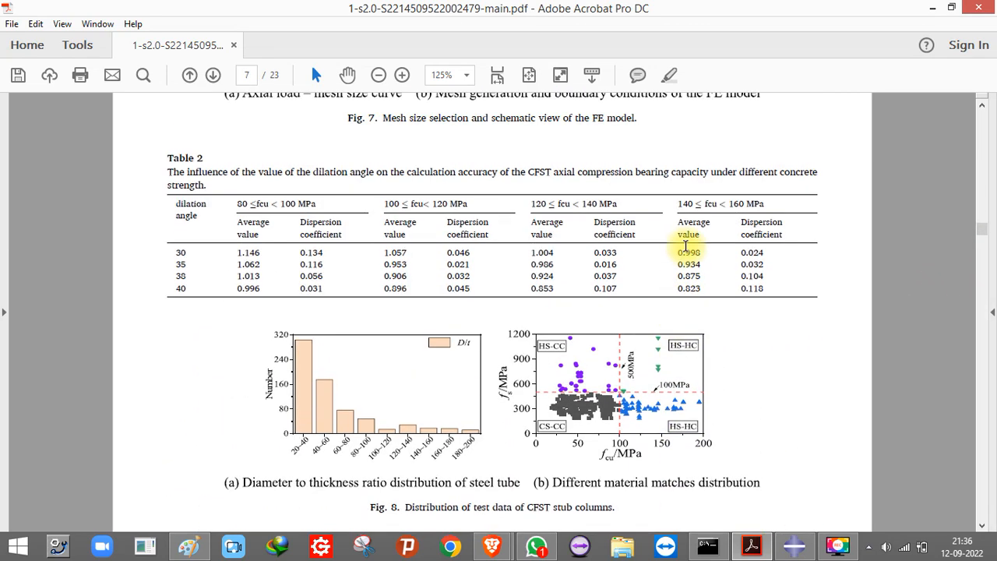
scroll(692, 237, "up", 4)
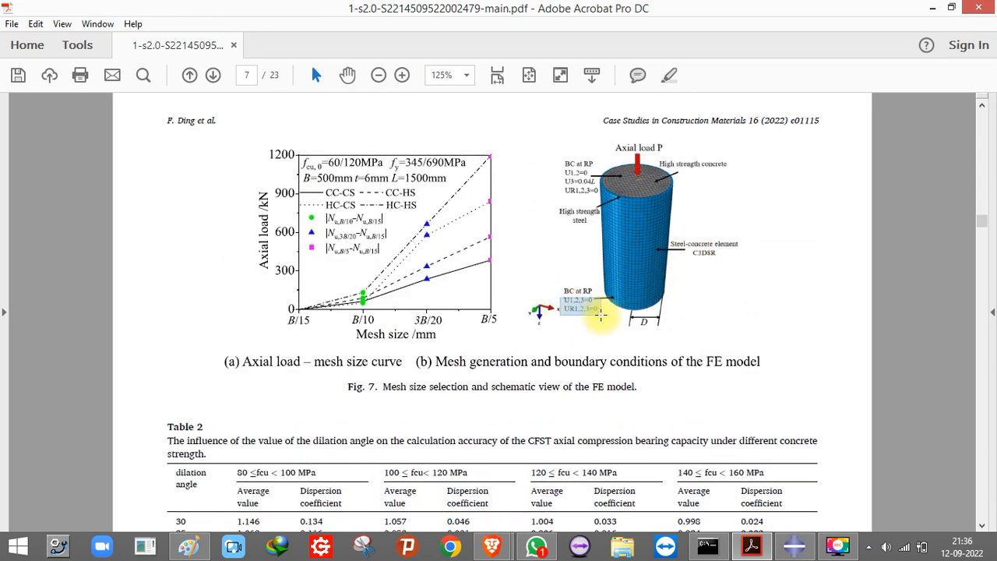
left_click(588, 308)
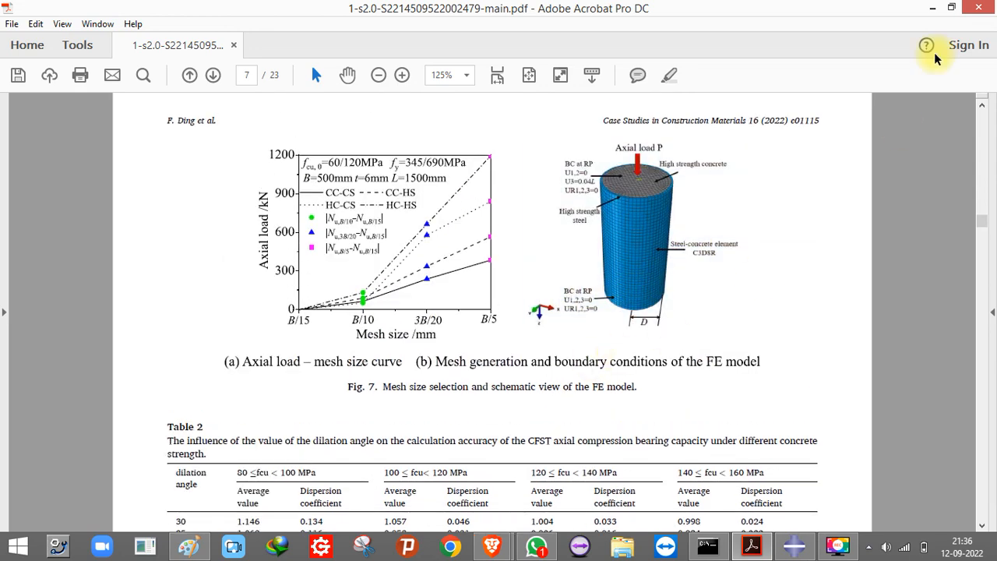
left_click(933, 9)
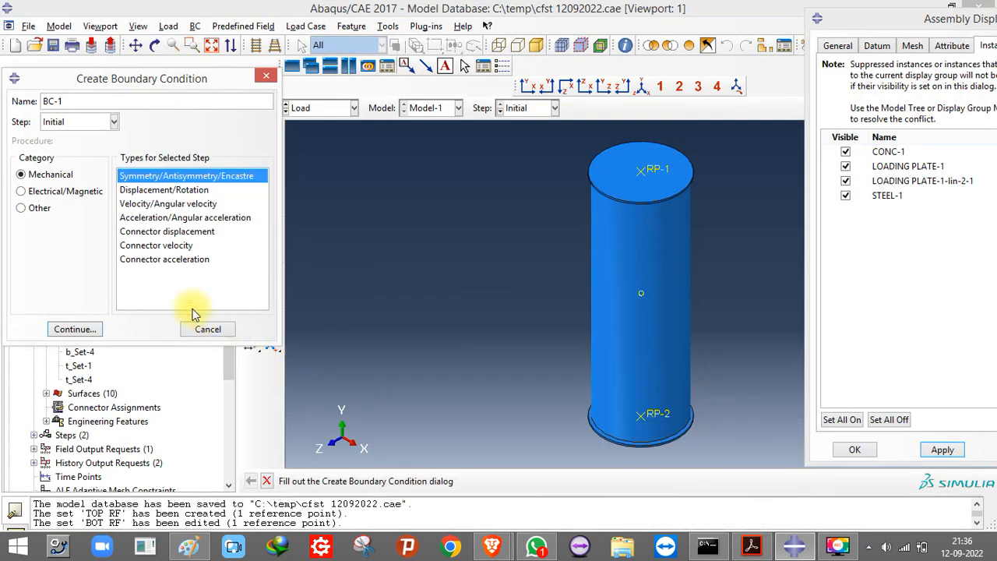
- Create a Symmetry/Antisymmetry/Encastre boundary condition in the Initial step that fully fixes RP-2 with ENCASTRE
left_click(74, 329)
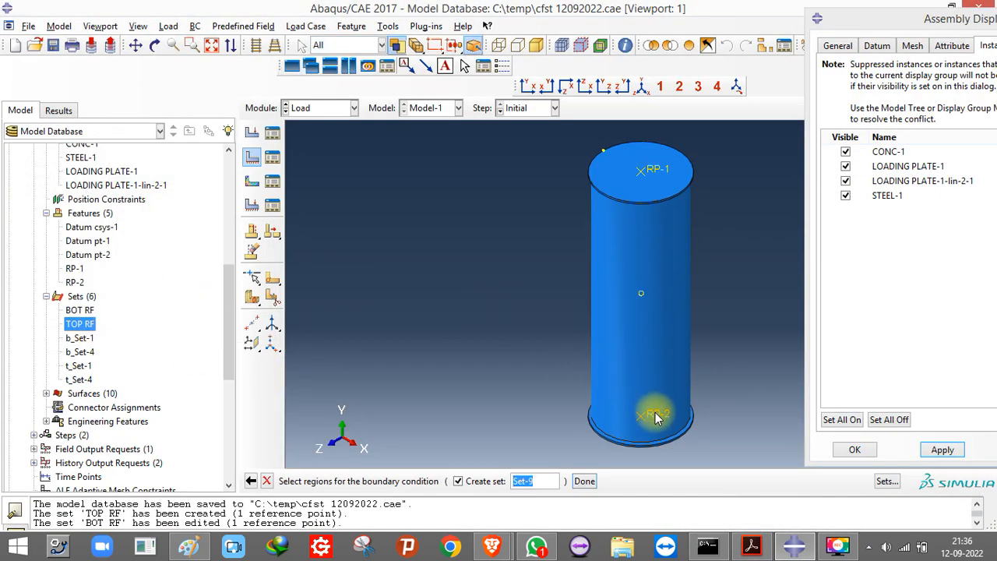
left_click(584, 480)
left_click(160, 315)
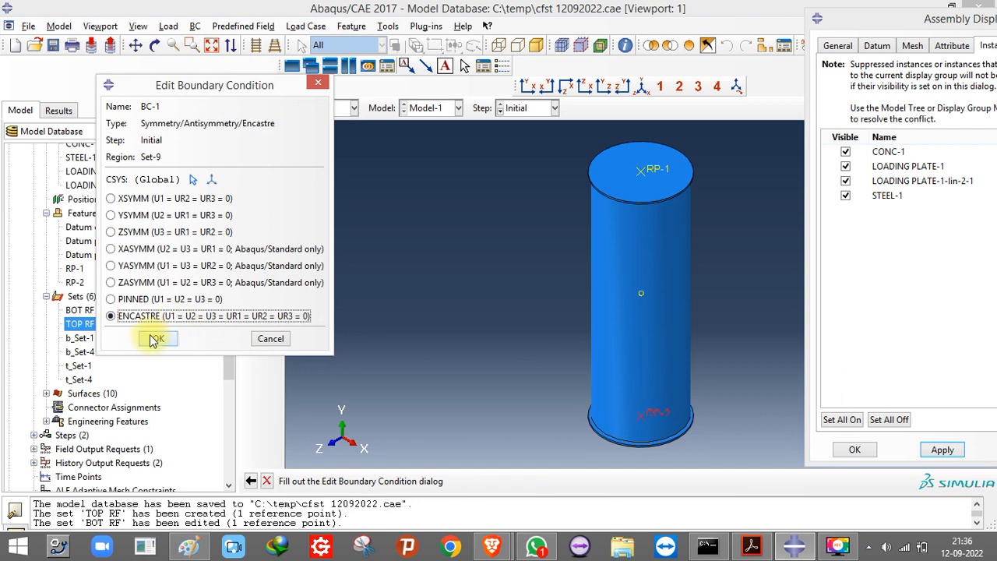
left_click(155, 339)
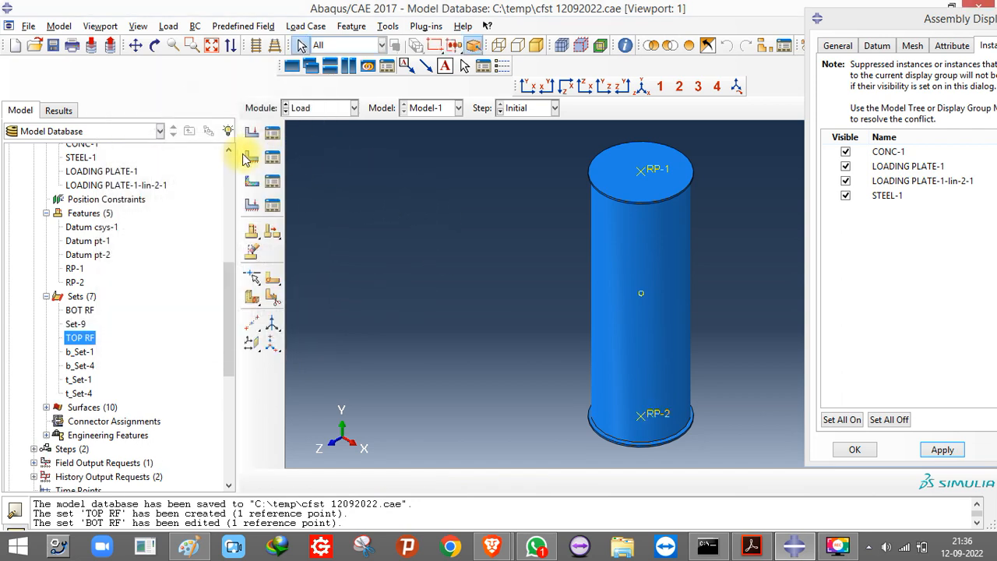
- Create a Displacement/Rotation boundary condition named TOP in the Initial step and apply it to RP-1
left_click(244, 158)
type("TOP")
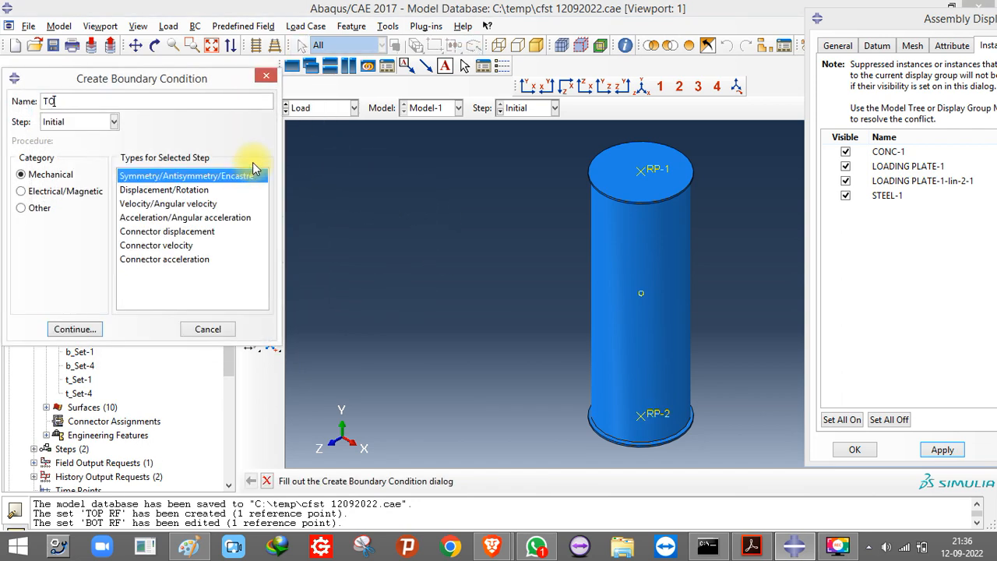
left_click(140, 189)
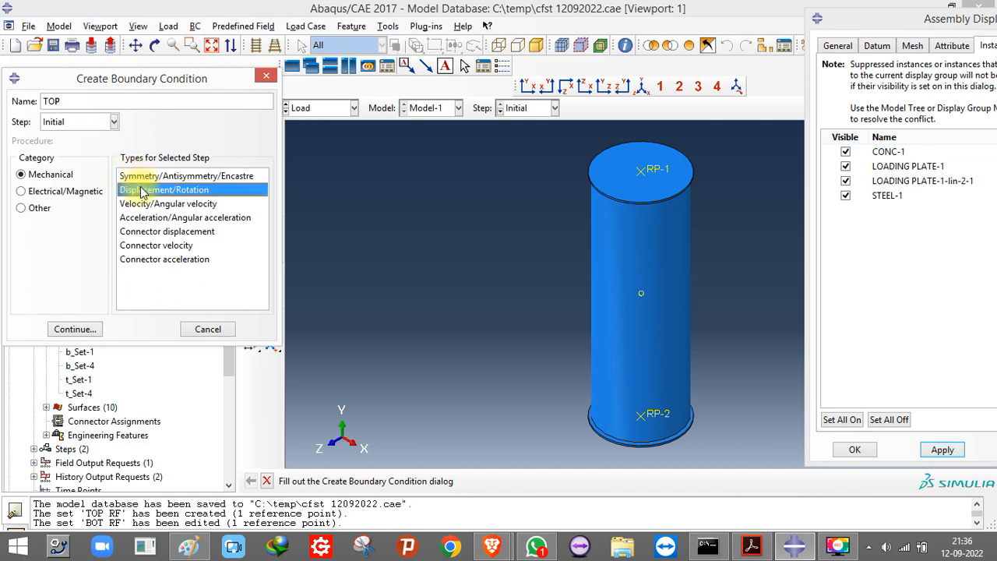
left_click(75, 328)
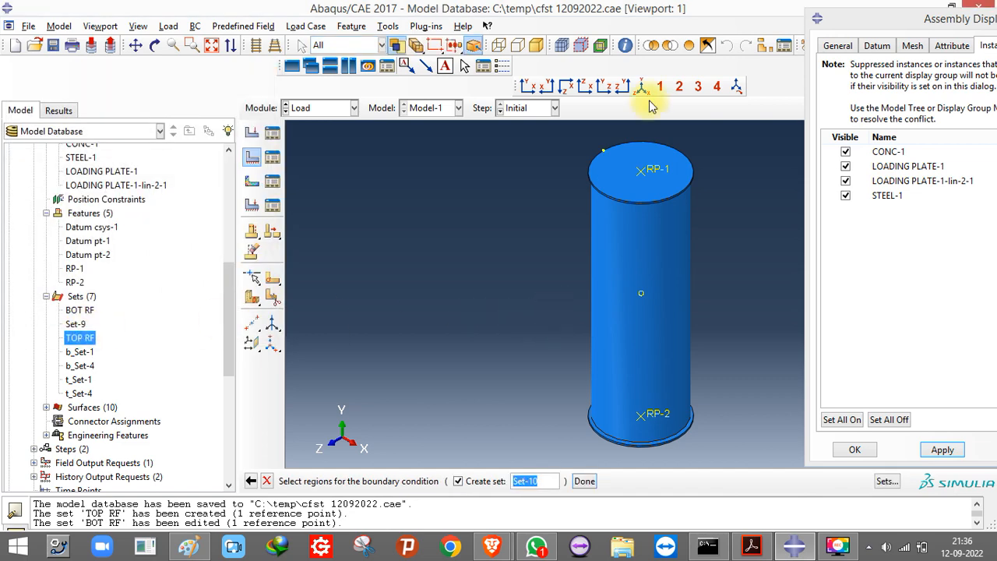
left_click(641, 169)
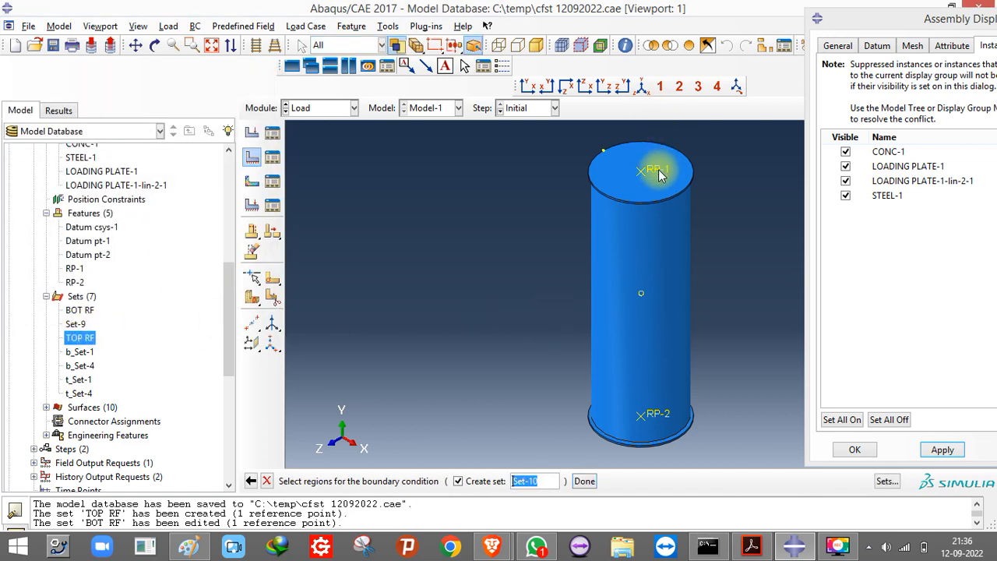
left_click(584, 481)
- Constrain all six degrees of freedom, U1, U2, U3, UR1, UR2 and UR3, for the TOP boundary condition
left_click(84, 153)
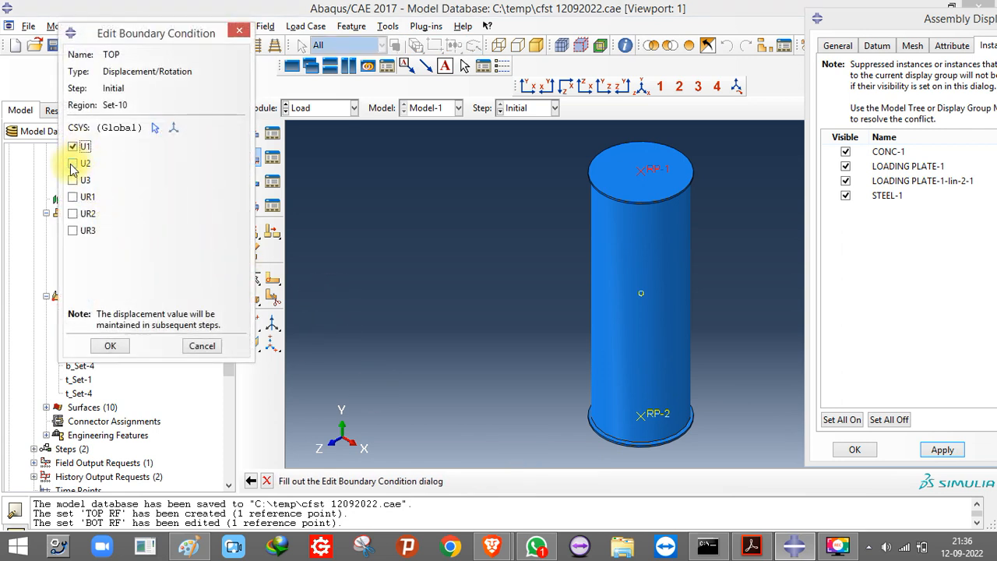
left_click(74, 180)
left_click(73, 164)
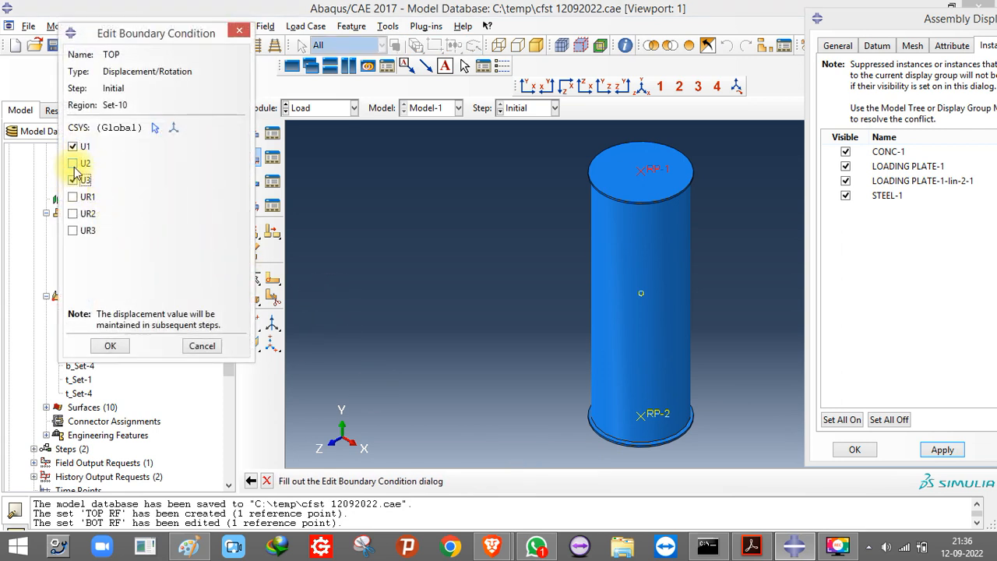
left_click(73, 214)
left_click(74, 198)
left_click(73, 231)
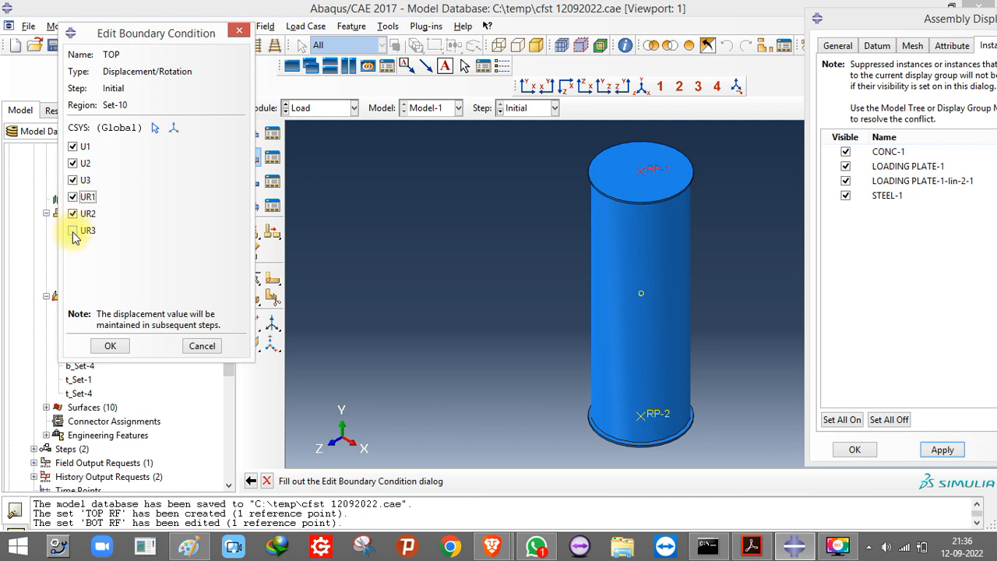
left_click(110, 345)
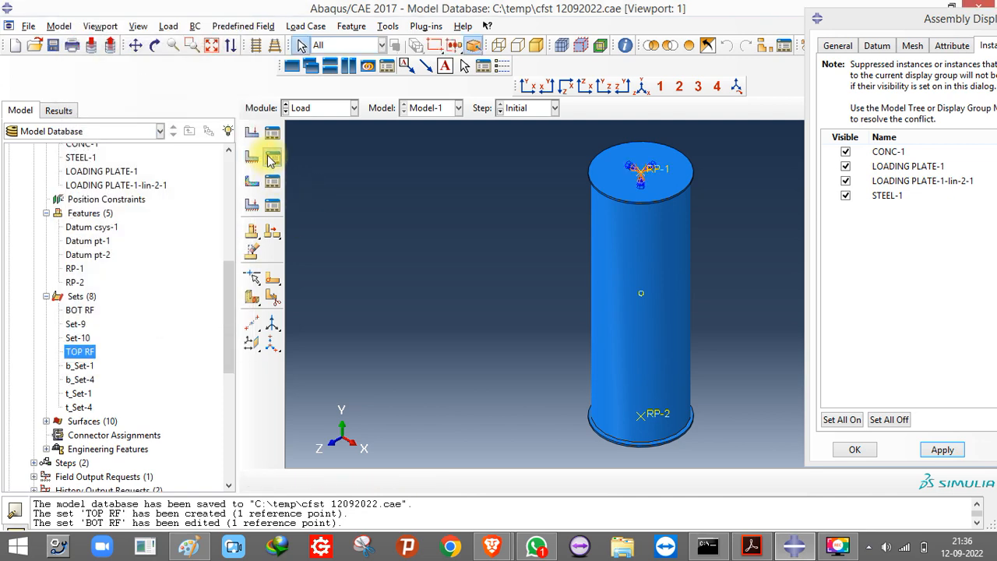
- Edit the TOP boundary condition in the STATIC step and set its U2 displacement to -60
left_click(271, 161)
left_click(248, 140)
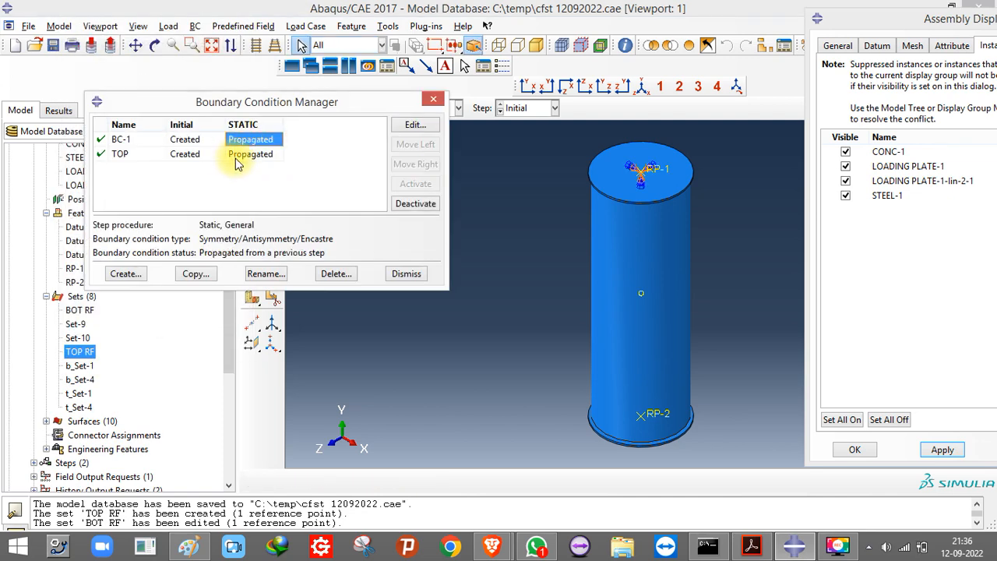
left_click(247, 155)
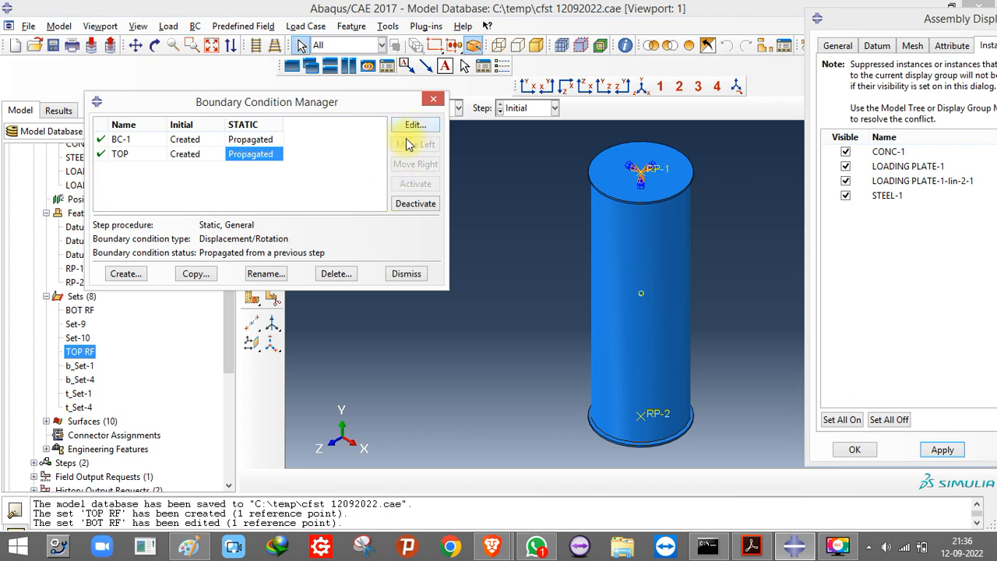
left_click(415, 124)
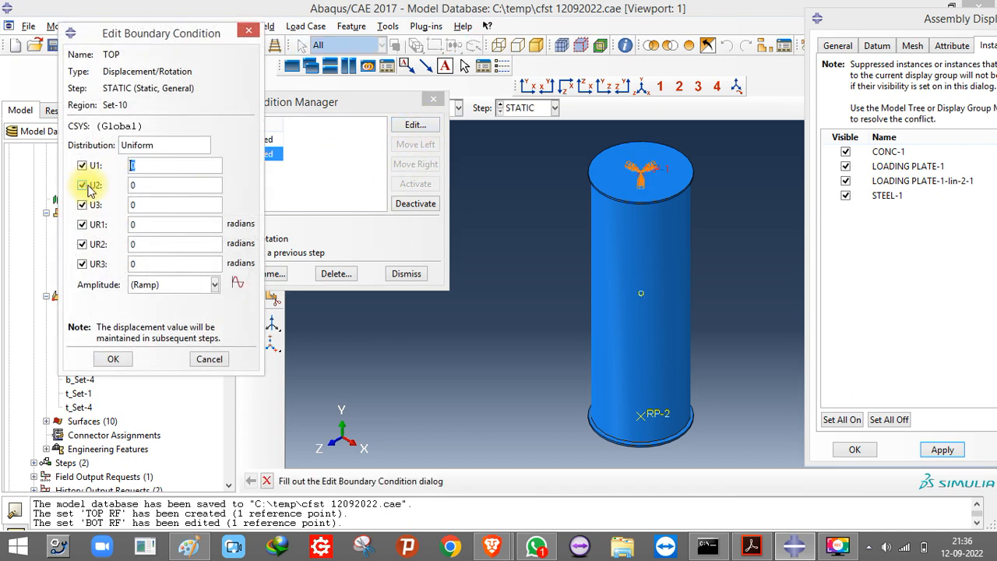
key("Tab")
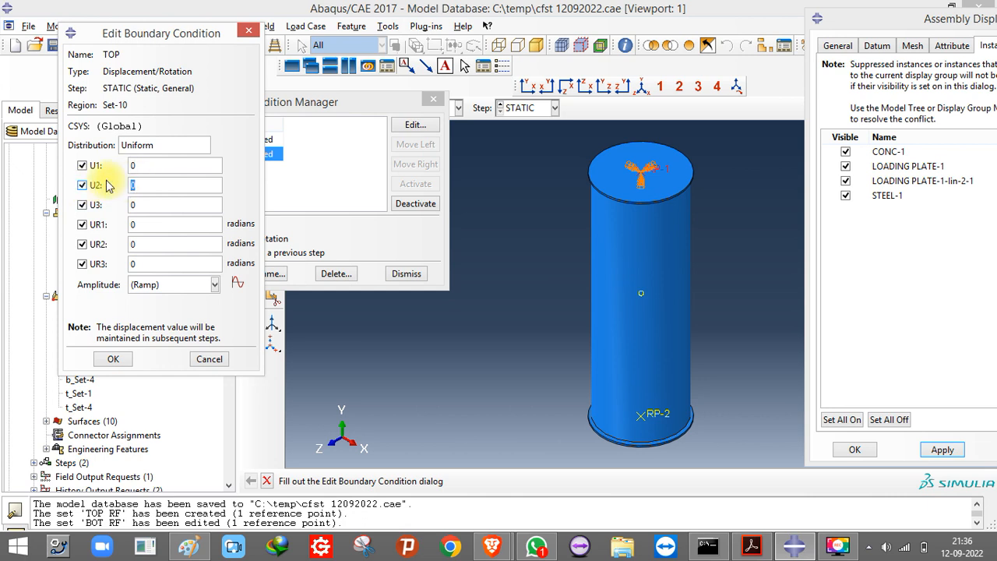
type("6")
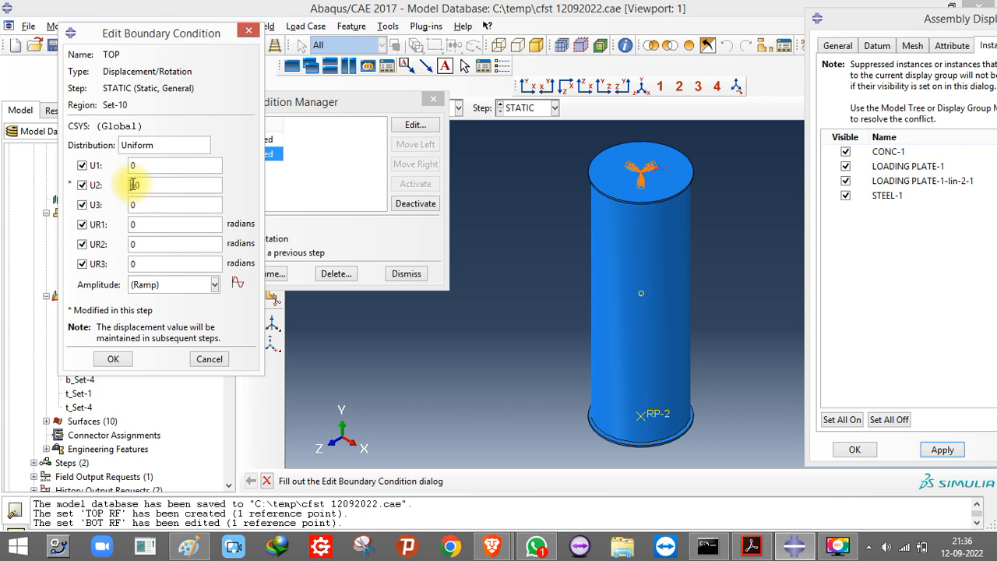
type("-")
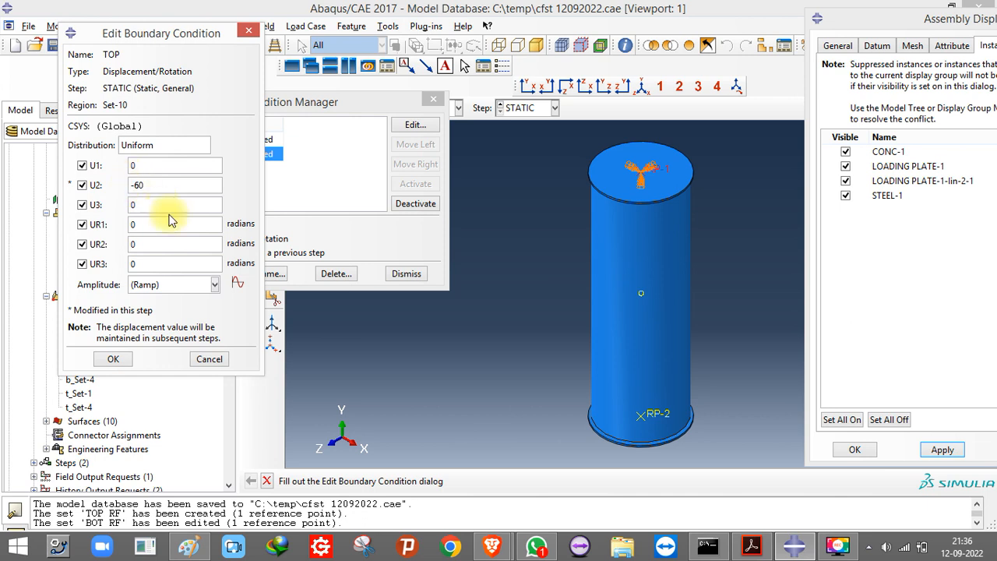
- Define a tabular amplitude in step time with amplitude 0 at time 0 and amplitude 1 at time 10
left_click(238, 285)
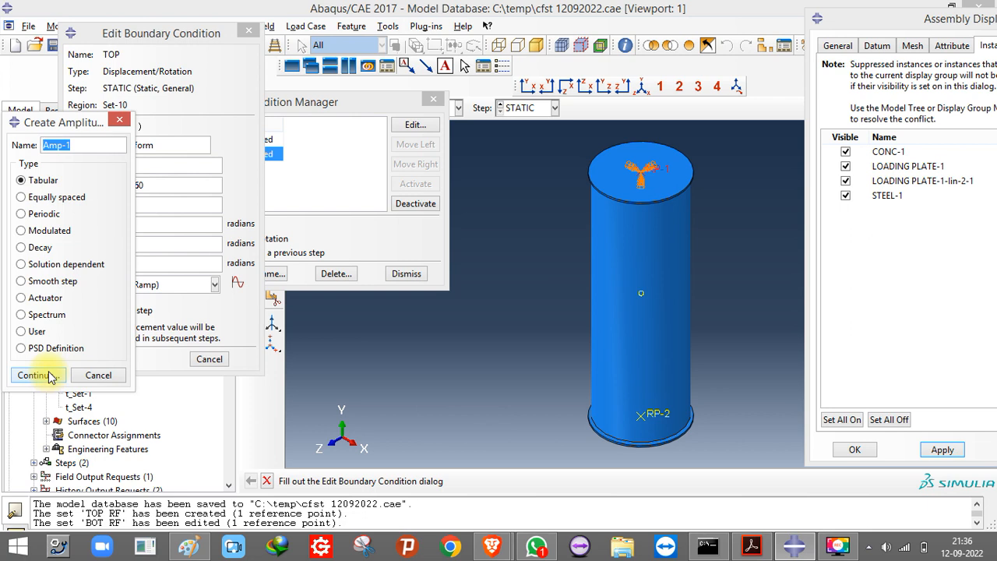
left_click(65, 199)
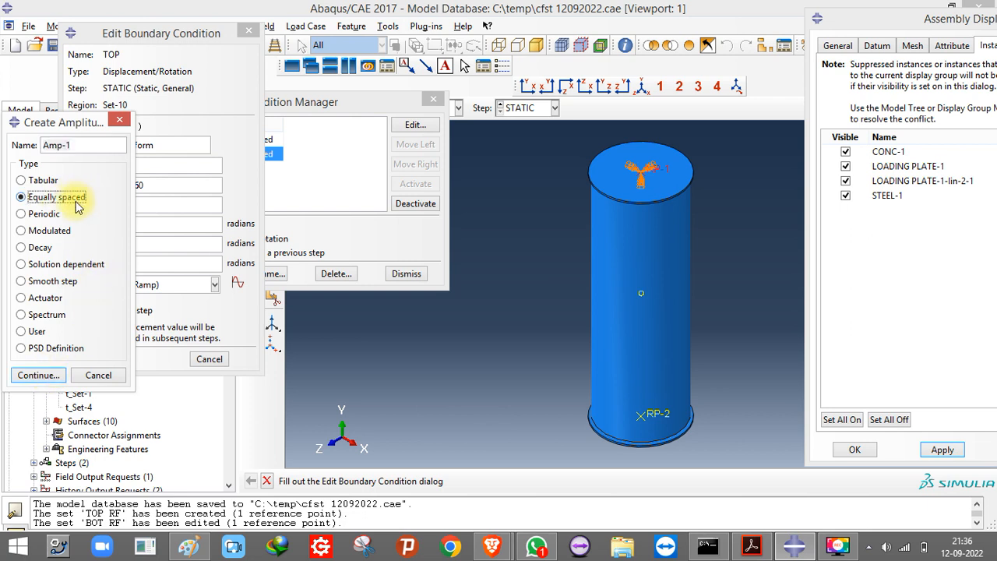
left_click(35, 181)
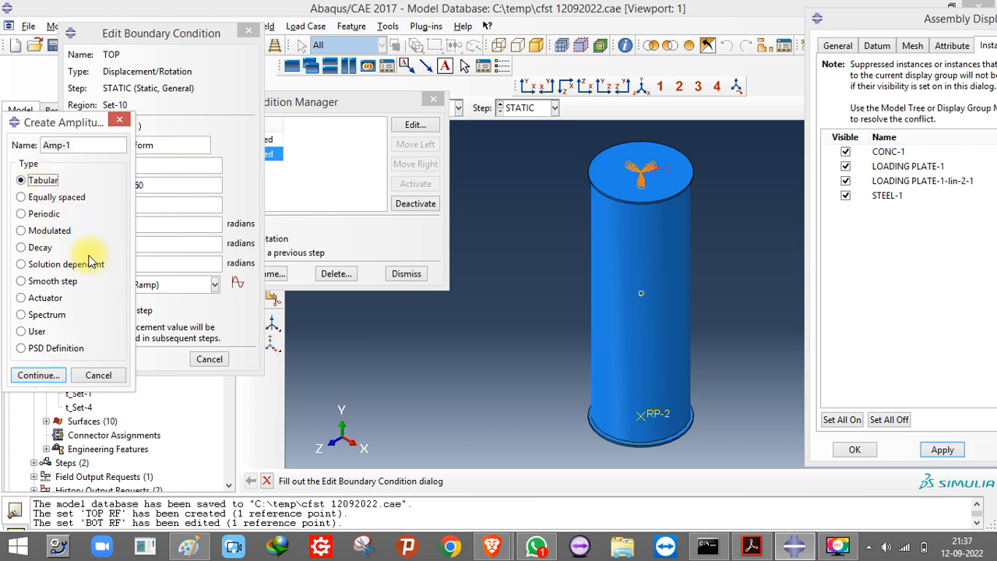
left_click(39, 375)
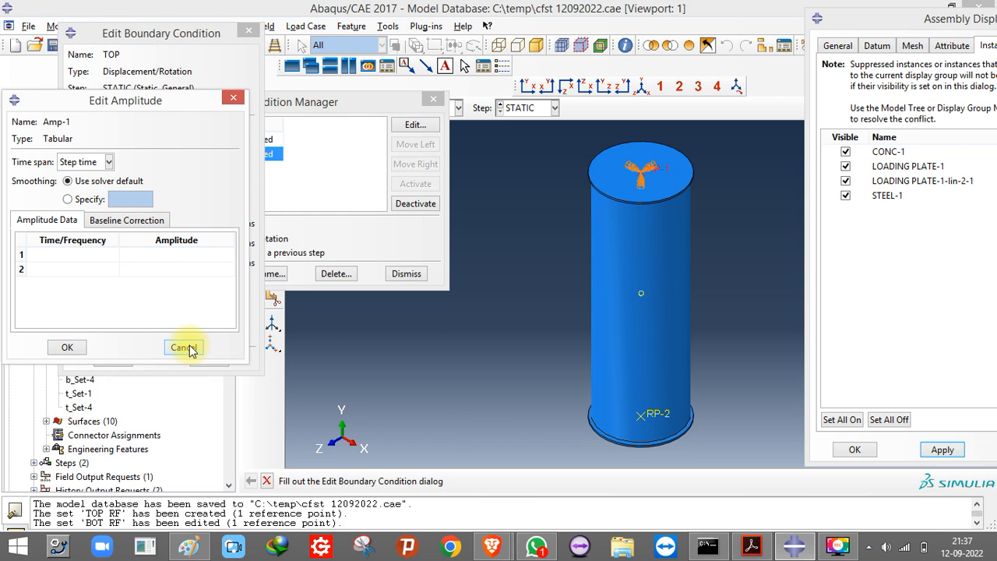
left_click(77, 254)
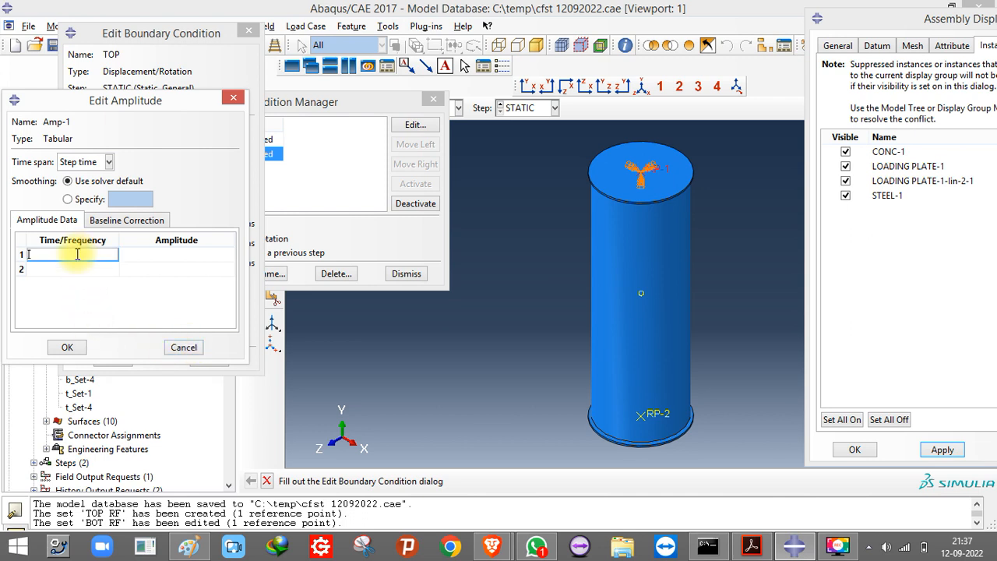
type("0")
left_click(161, 256)
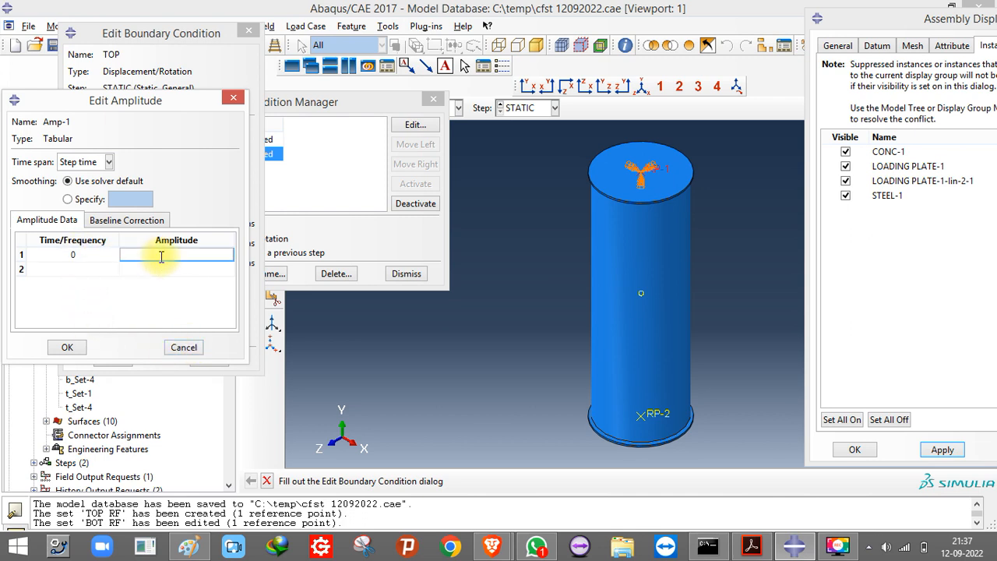
type("0")
left_click(66, 273)
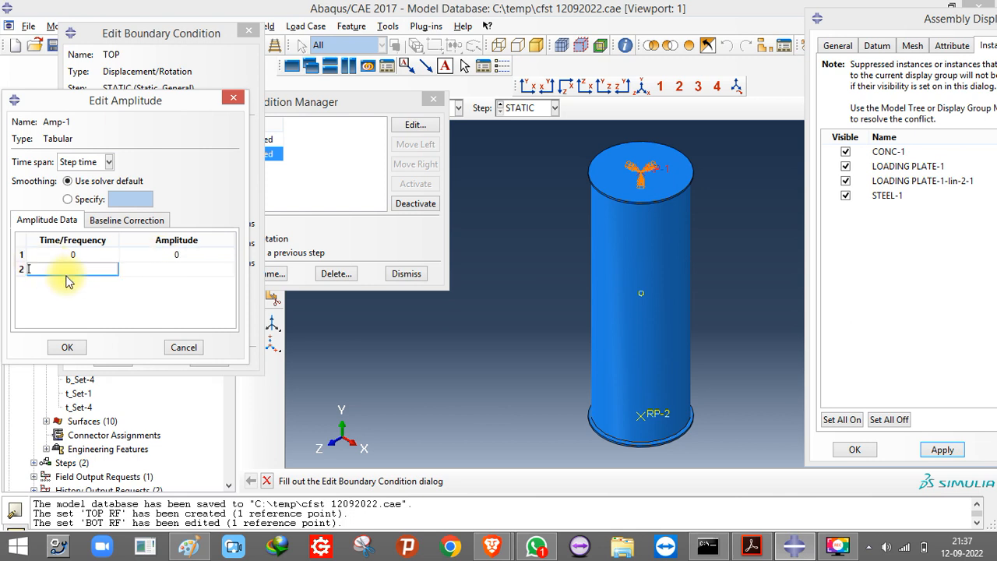
type("10")
left_click(154, 269)
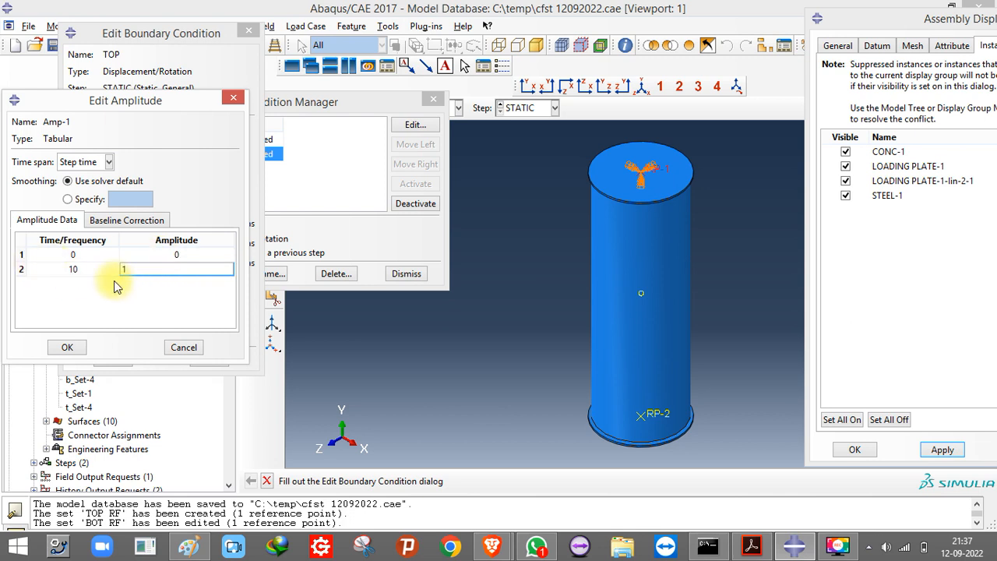
type("1")
key("Return")
left_click_drag(163, 102, 552, 106)
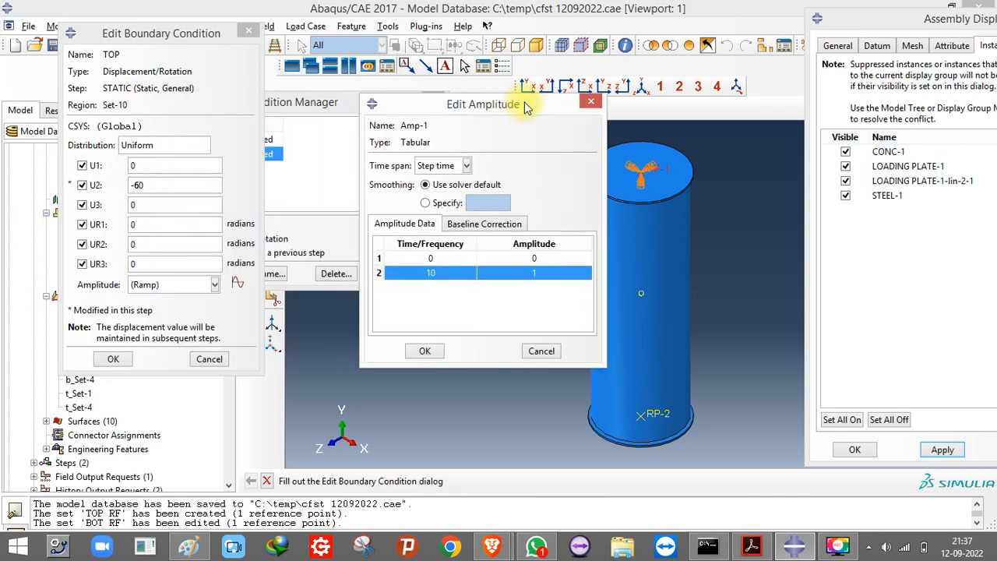
- Copy both rows of the tabular amplitude's time and amplitude data, then save the amplitude
left_click(465, 272)
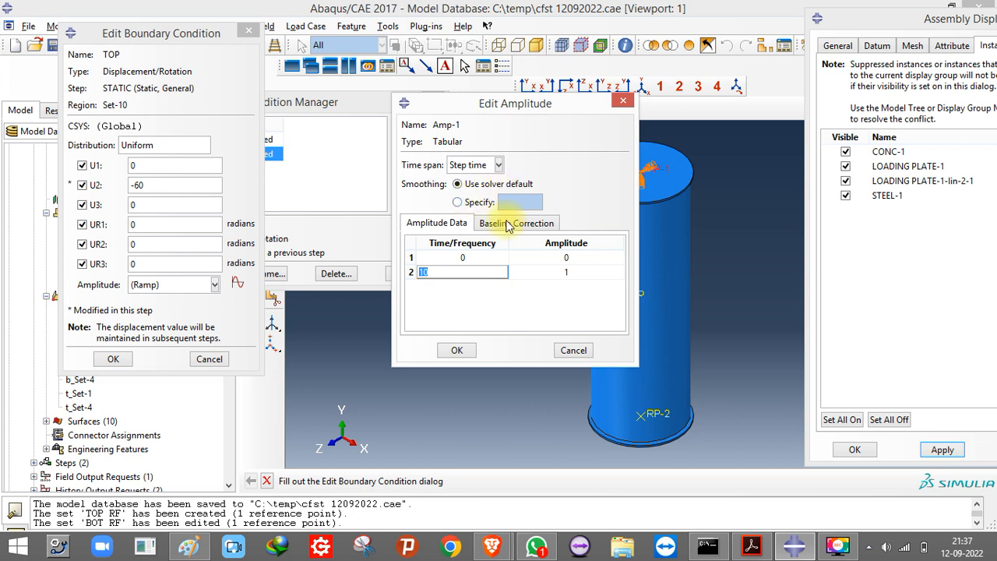
left_click_drag(461, 259, 565, 268)
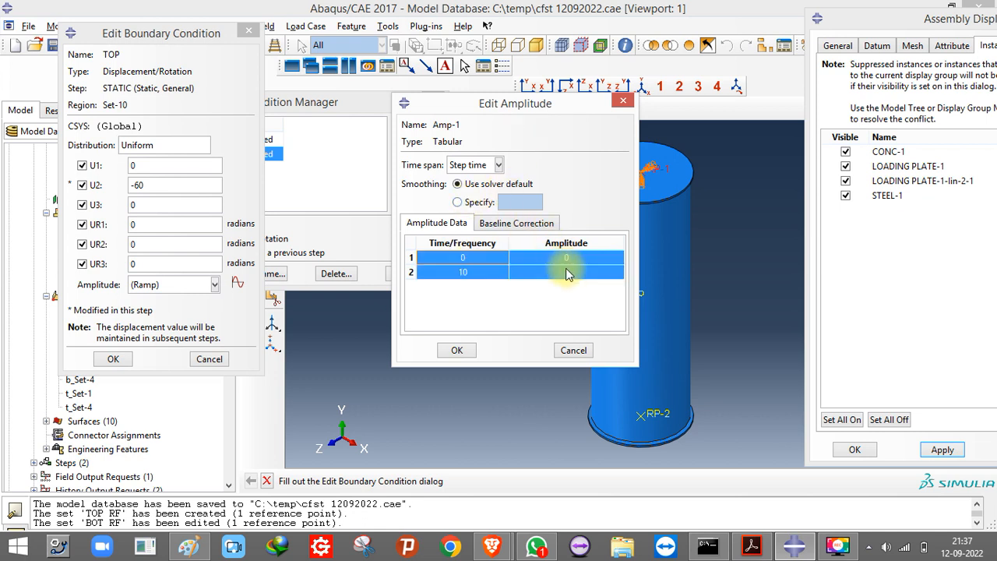
right_click(566, 268)
left_click(582, 294)
left_click(571, 350)
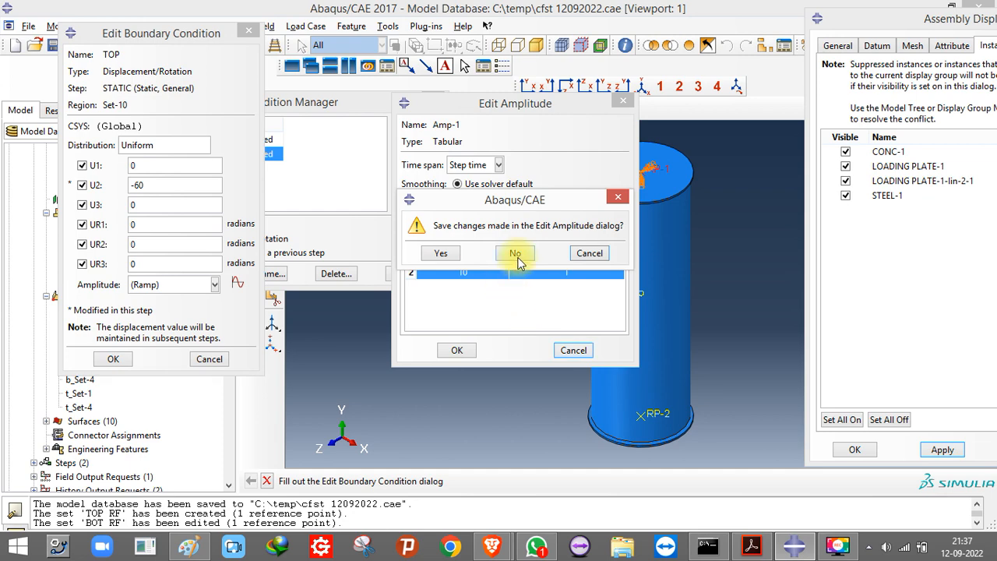
left_click(590, 252)
left_click(456, 350)
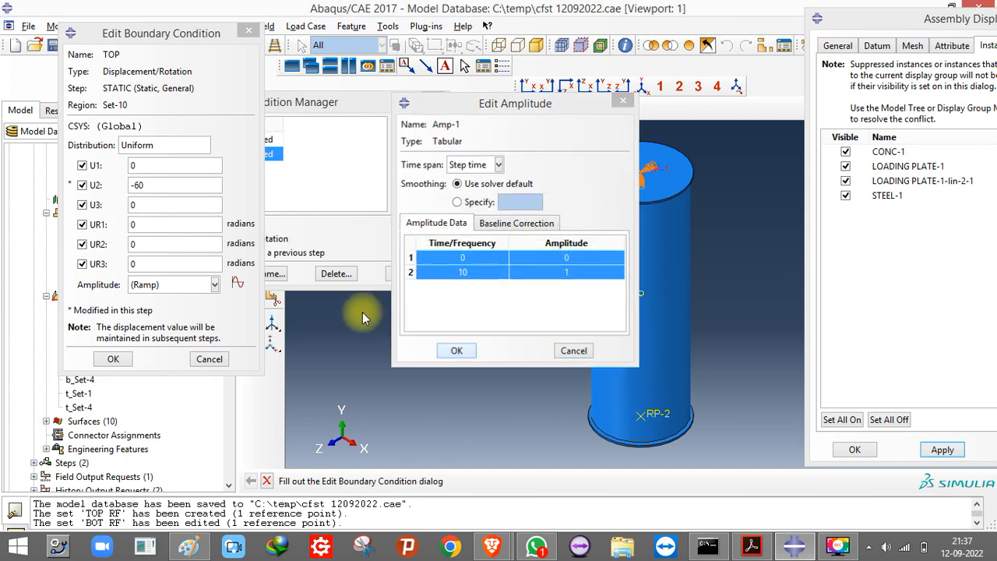
- Create a Smooth step amplitude named SMOOTH using the copied data: amplitude 0 at time 0 and 1 at time 10
left_click(237, 283)
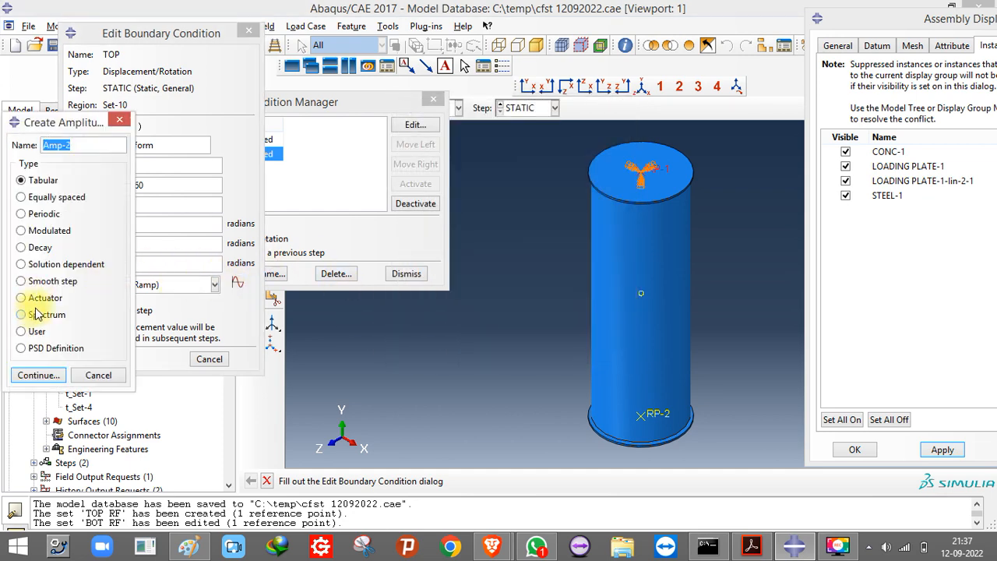
left_click(44, 281)
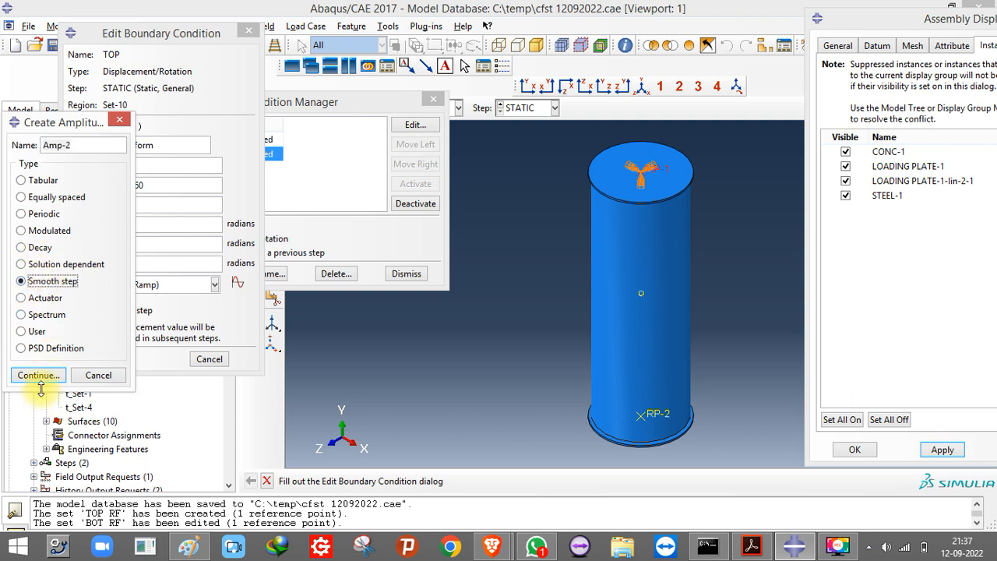
left_click_drag(70, 138, 7, 141)
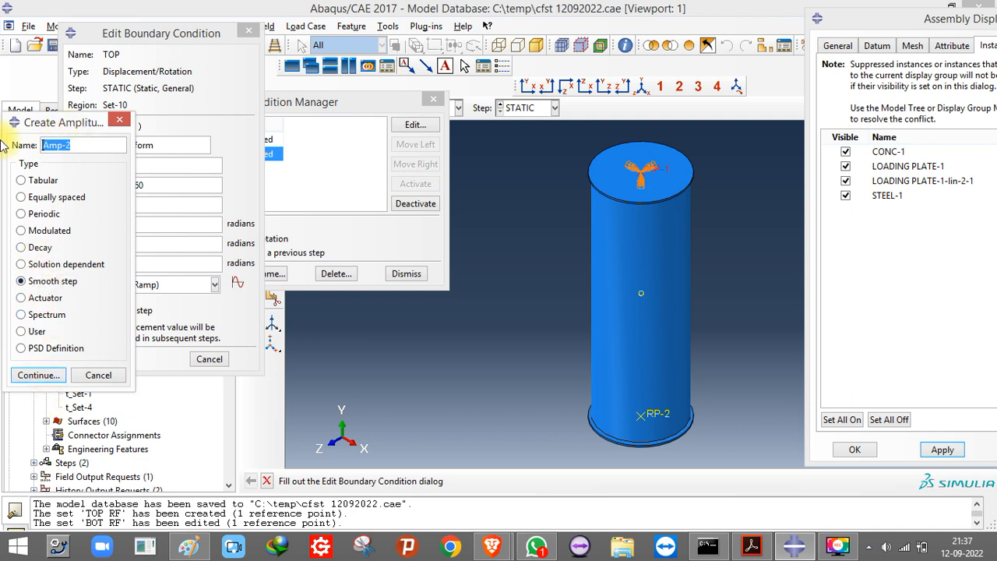
type("SMOOTH")
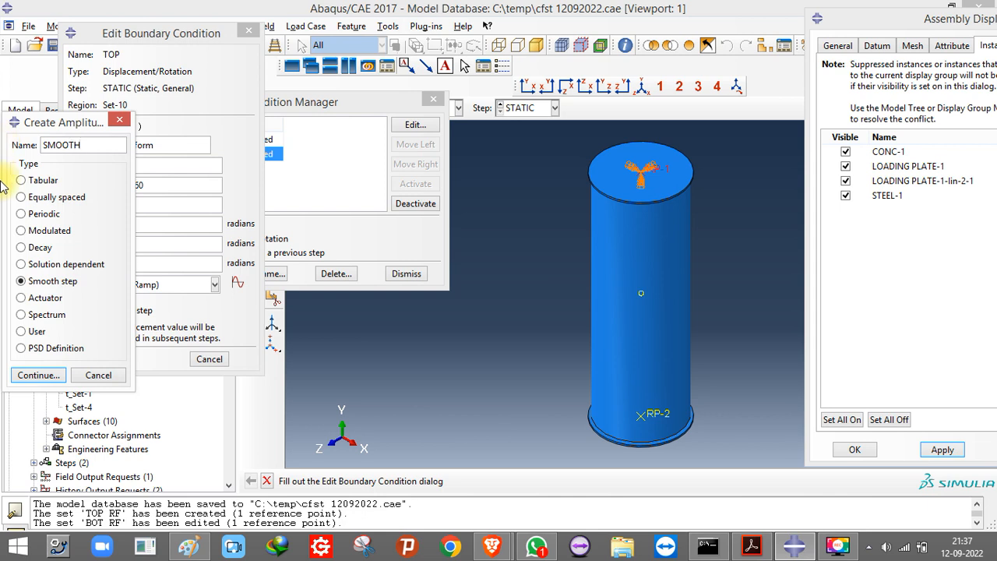
left_click(38, 375)
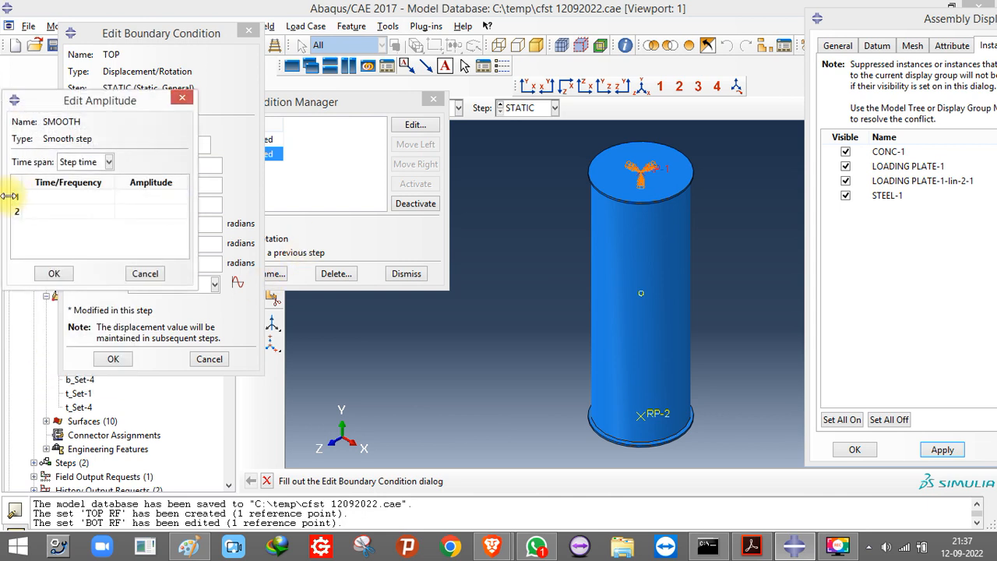
left_click(38, 200)
key("ctrl+v")
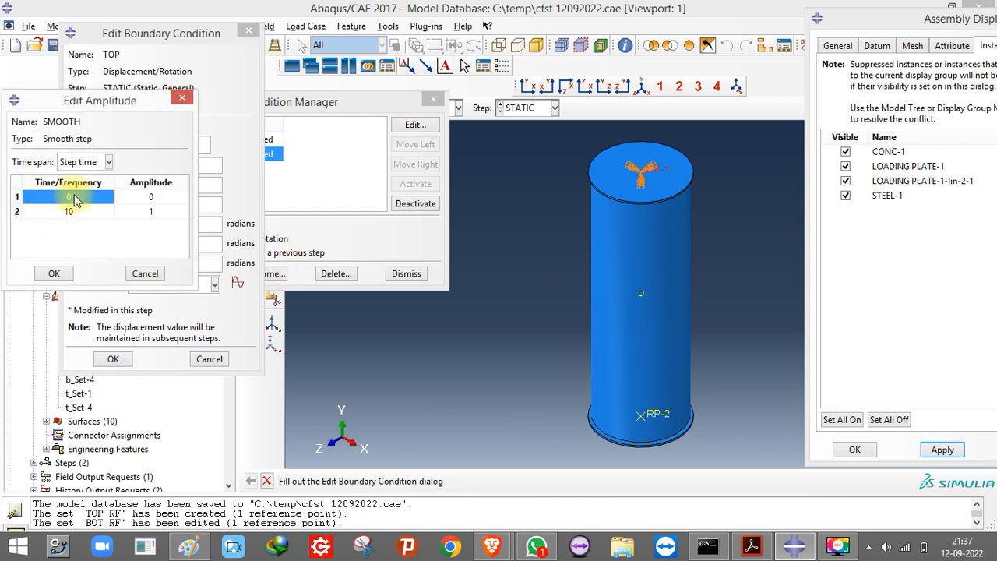
left_click(56, 274)
- Assign the SMOOTH amplitude to the TOP boundary condition in the STATIC step and save the edit
left_click(171, 285)
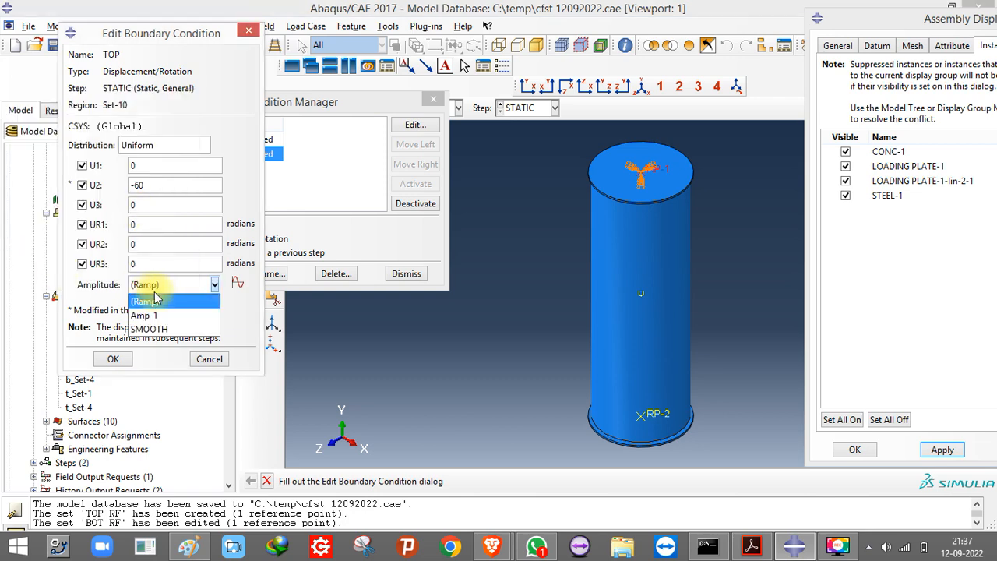
left_click(153, 330)
left_click(113, 359)
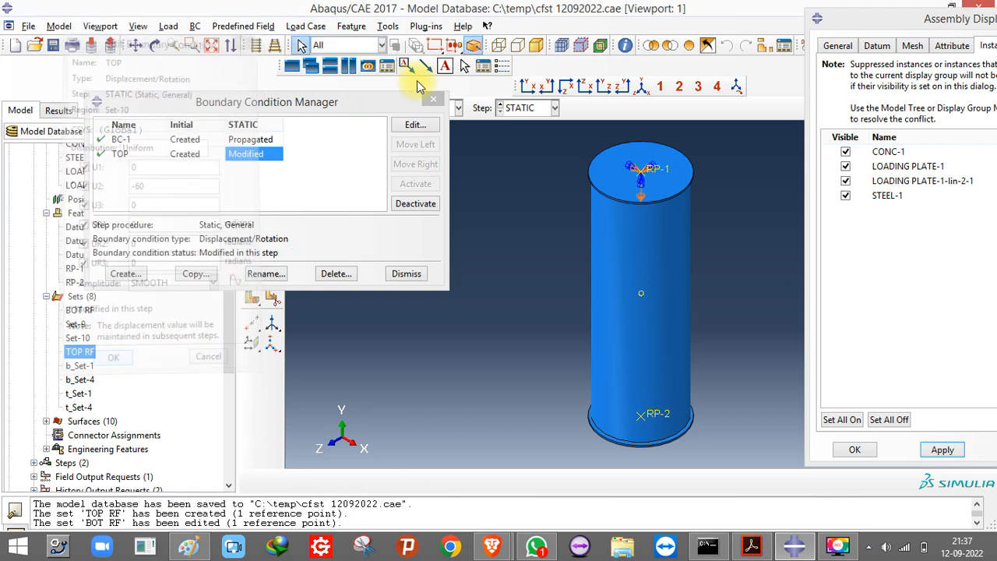
- Close the boundary condition manager and plot the SMOOTH amplitude curve with the Amplitude Plotter
left_click(436, 102)
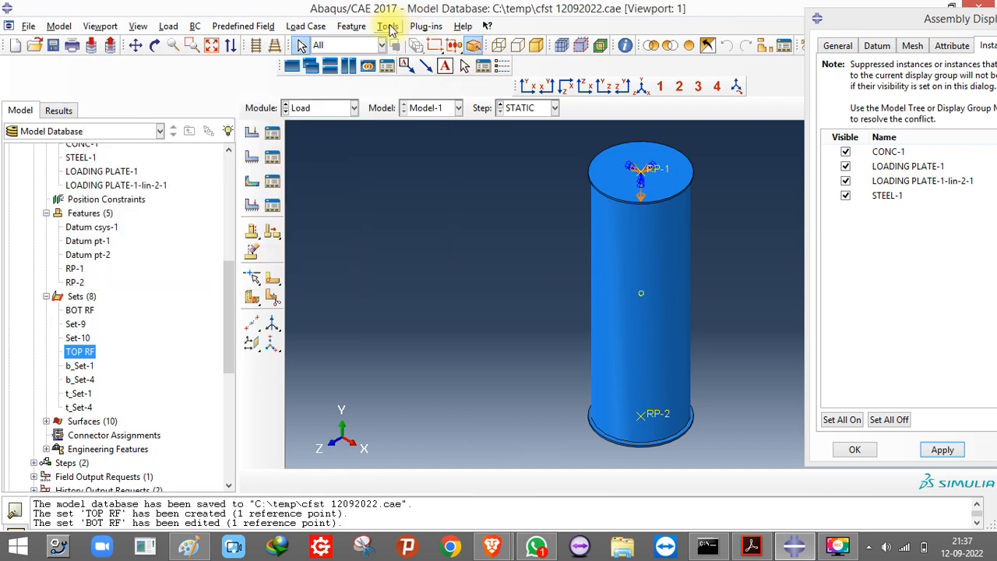
left_click(426, 26)
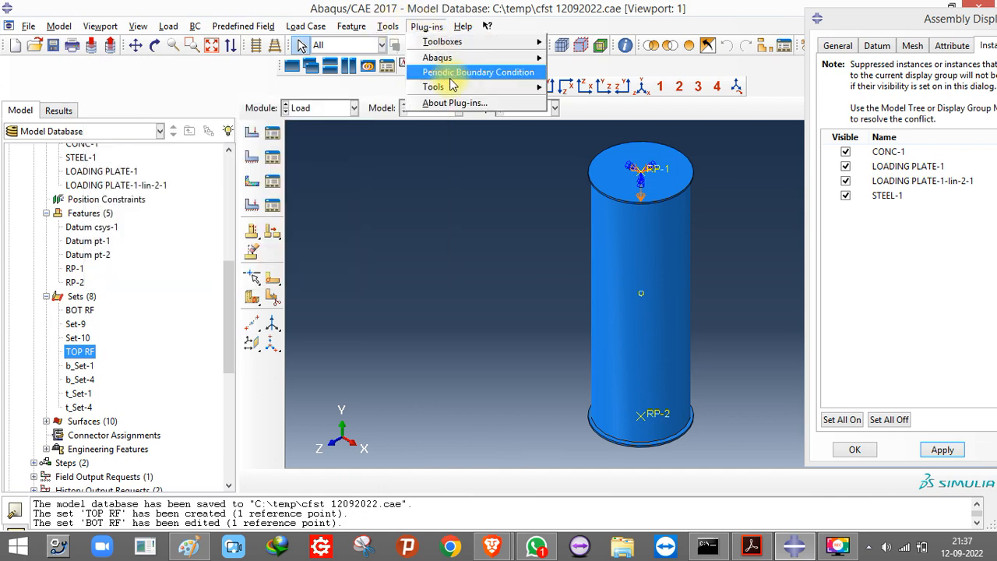
mouse_move(501, 89)
left_click(598, 103)
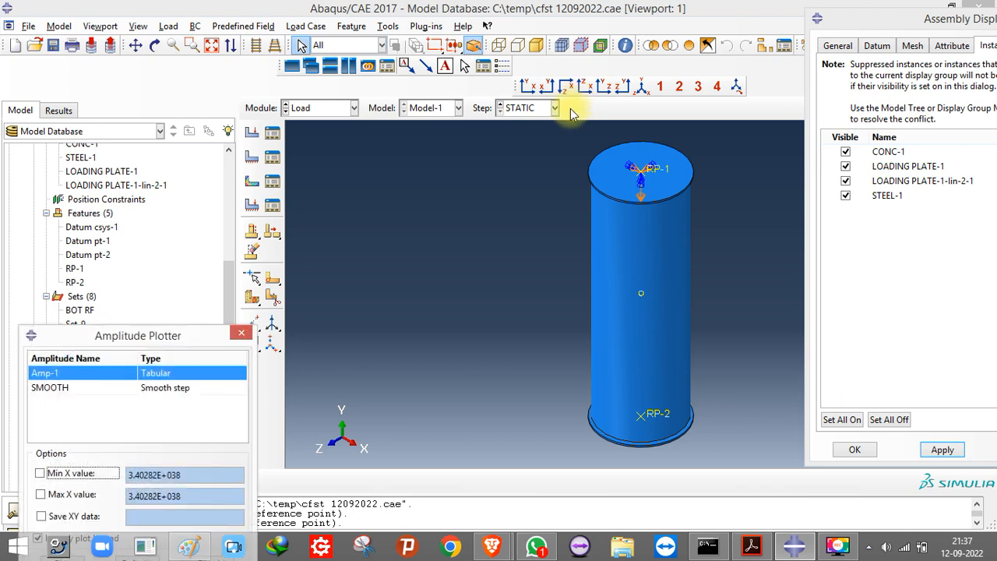
left_click_drag(88, 335, 404, 56)
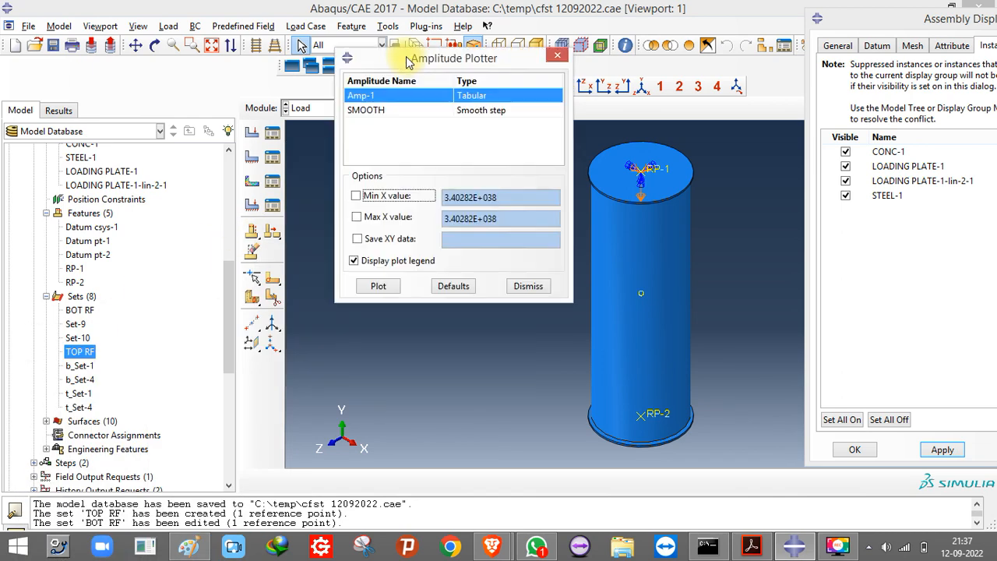
left_click(382, 109)
left_click(380, 283)
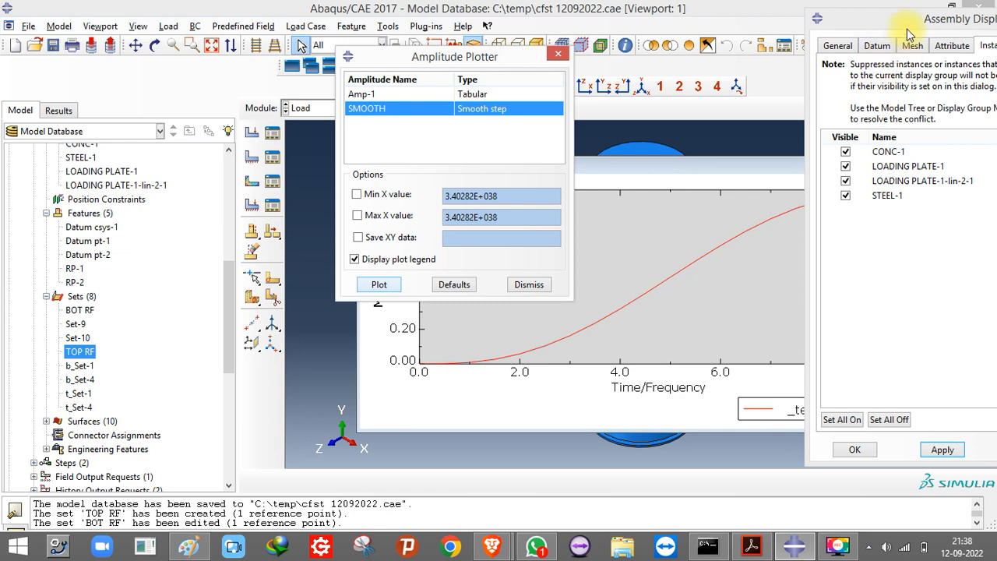
- Plot the tabular amplitude Amp-1 for comparison and close the Amplitude Plotter
left_click_drag(928, 30, 883, 398)
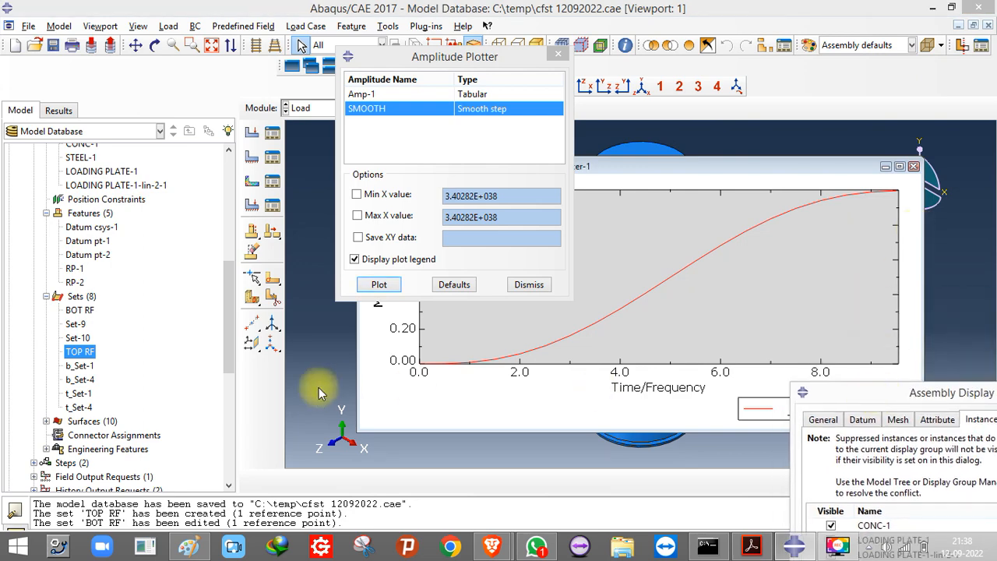
left_click(392, 95)
left_click(379, 285)
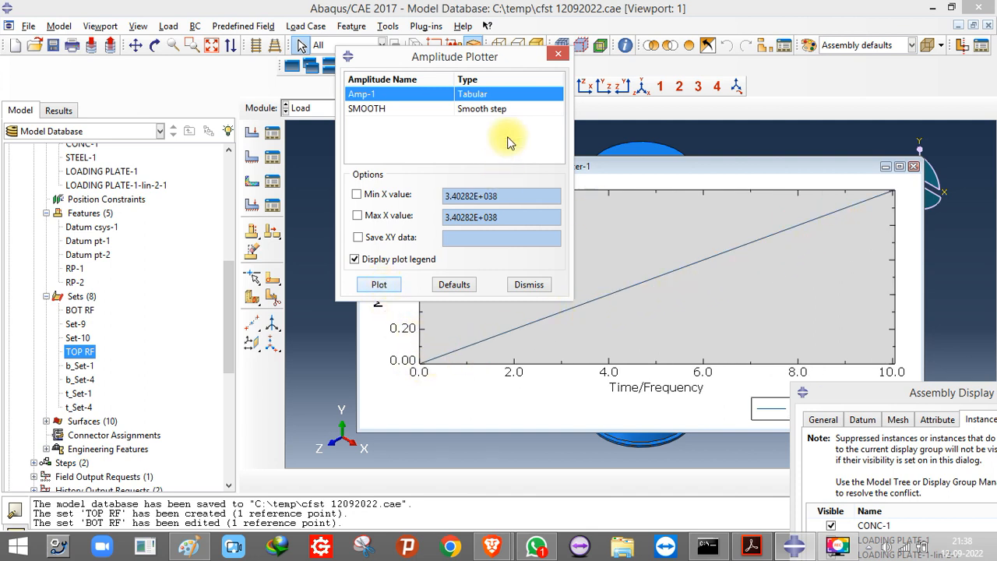
left_click(556, 55)
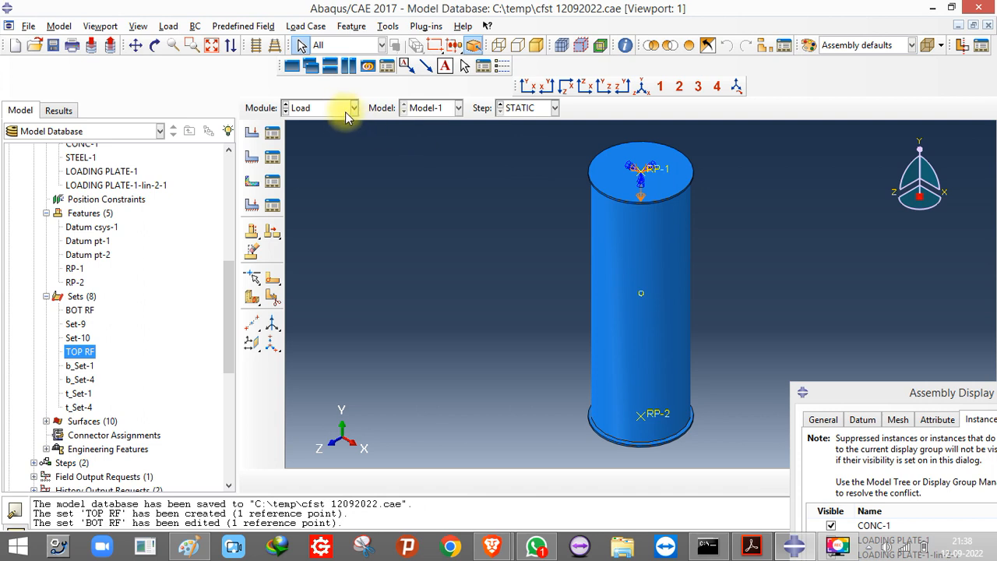
- Switch to the Mesh module with the assembly as the object to mesh
left_click(345, 111)
left_click(309, 207)
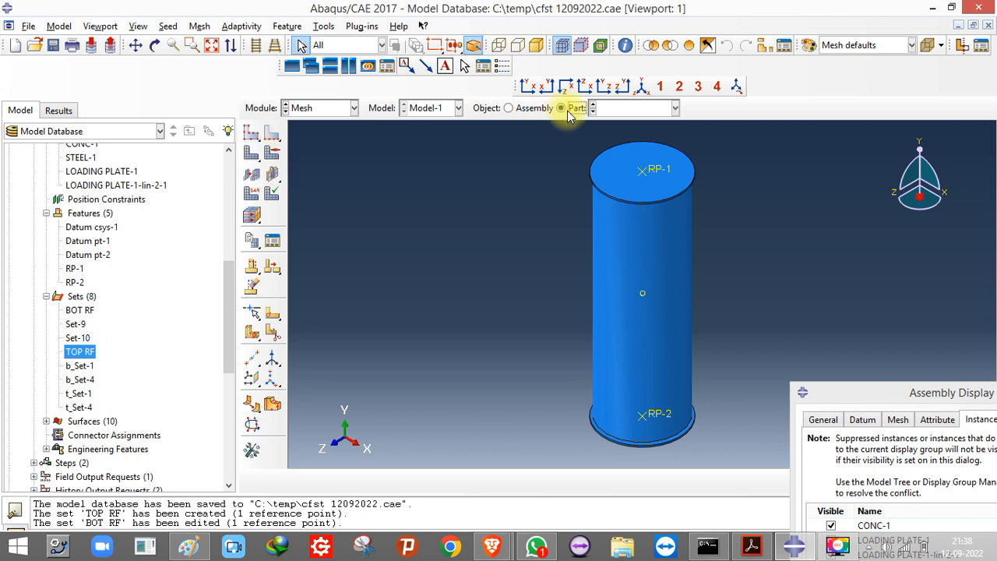
left_click(528, 109)
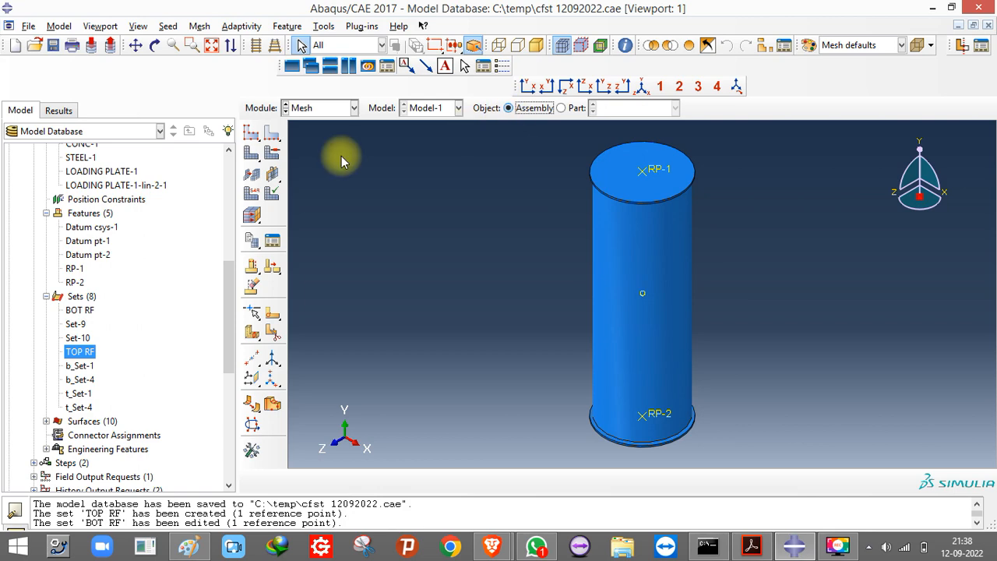
- Try to mesh the assembly's dependent part instances
left_click_drag(229, 283, 225, 172)
scroll(150, 316, "down", 5)
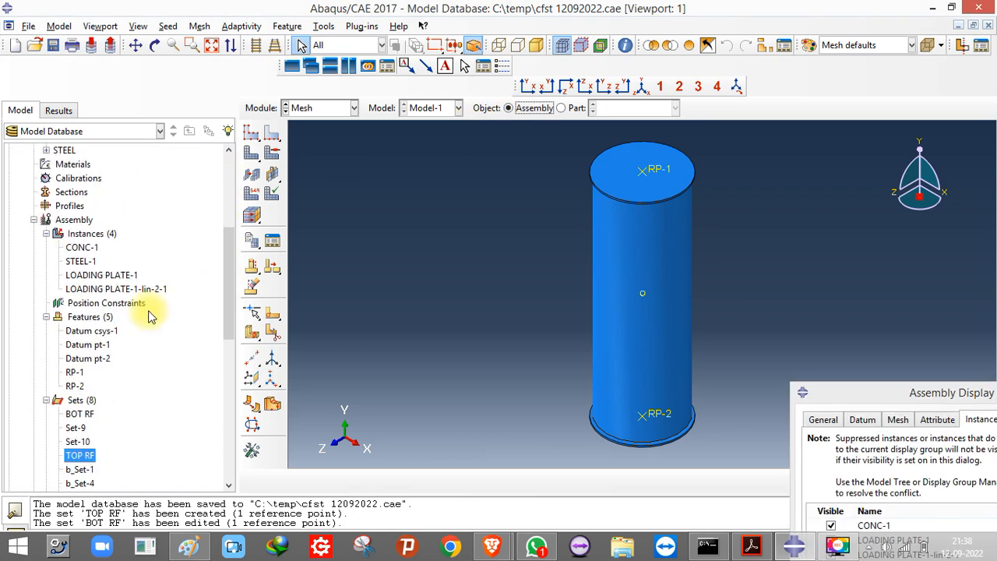
left_click(260, 154)
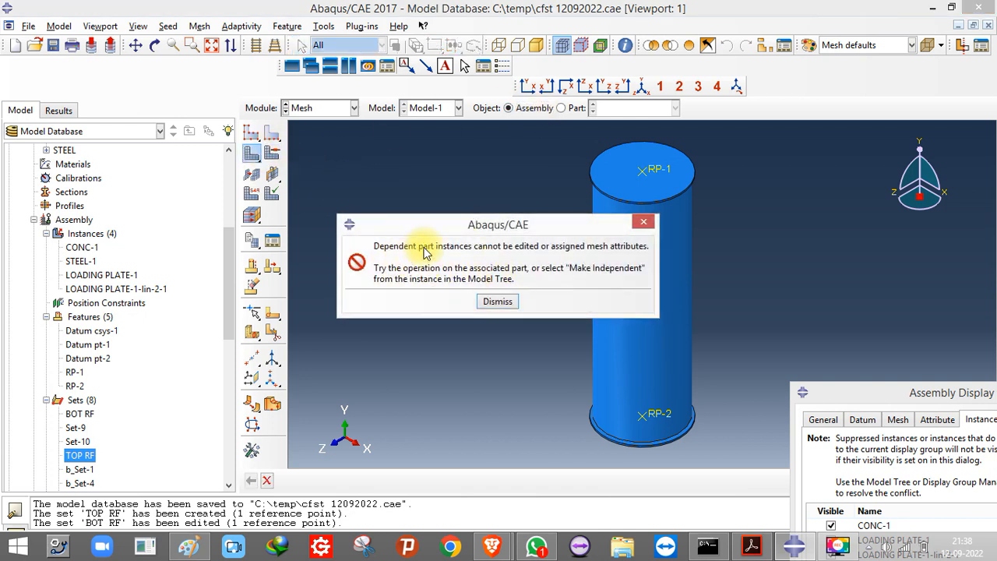
left_click(643, 222)
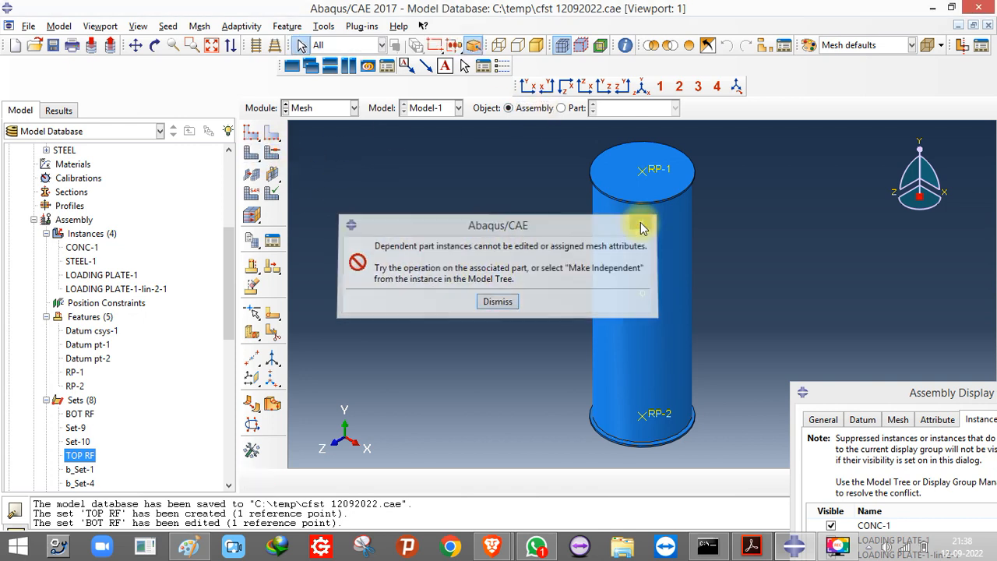
right_click(82, 247)
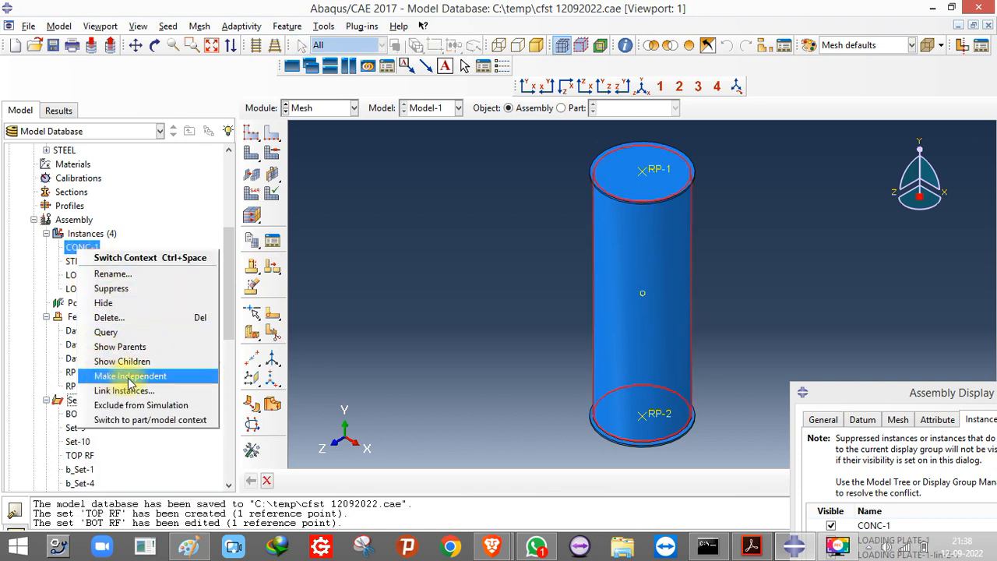
left_click(40, 288)
left_click(84, 289, "shift")
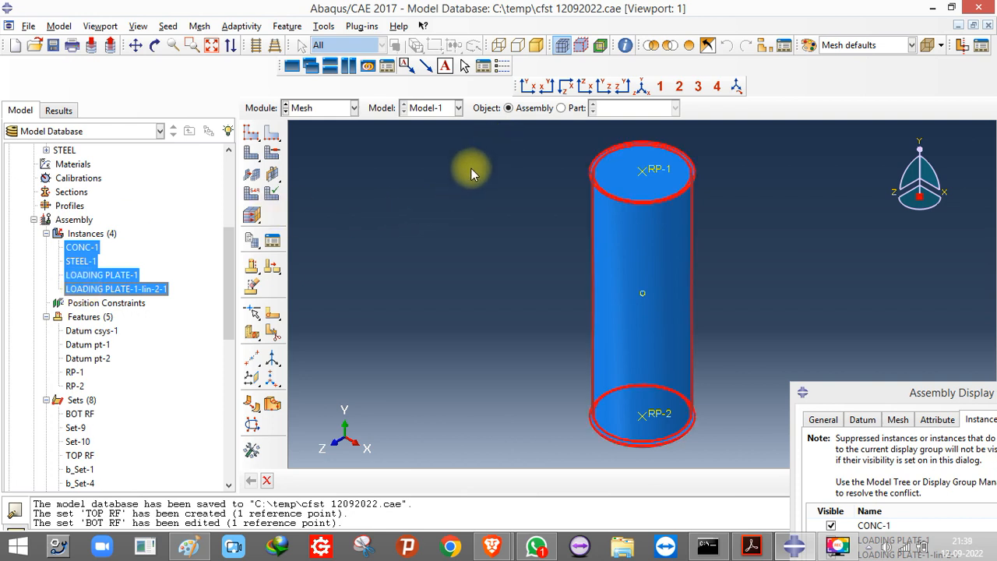
left_click(78, 247)
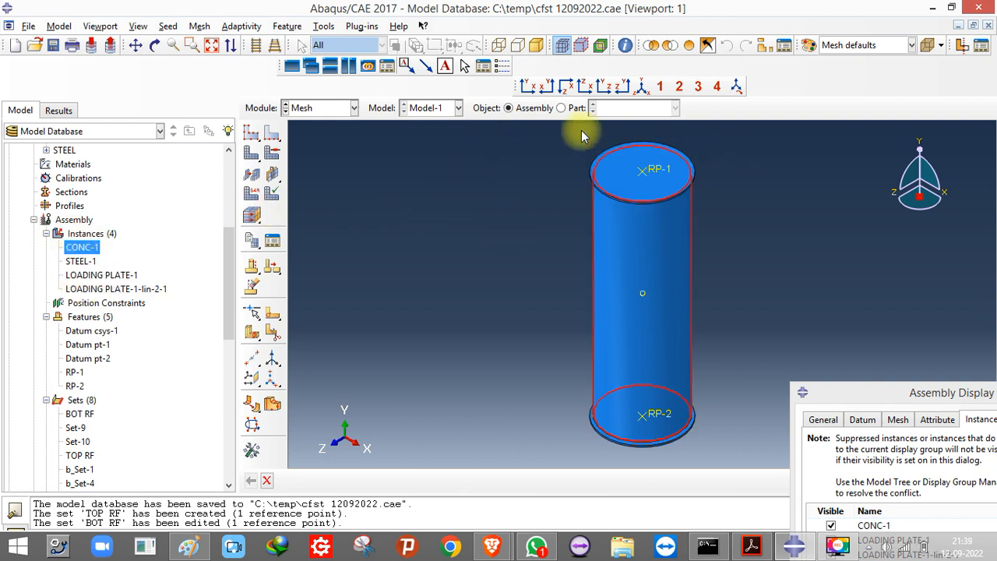
- Examine the CONC, LOADING PLATE and STEEL parts individually as mesh objects and return to the assembly
left_click(571, 110)
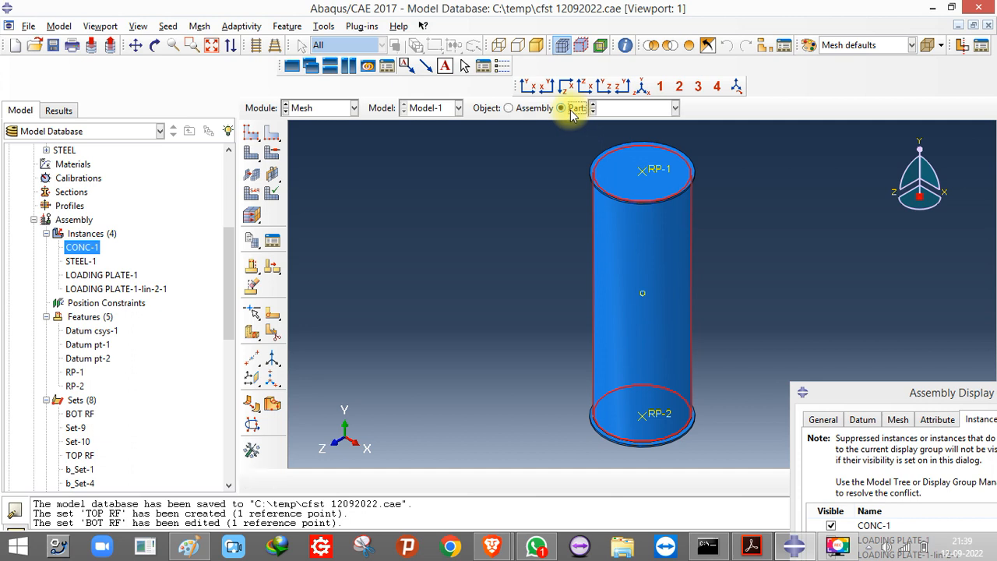
left_click(615, 109)
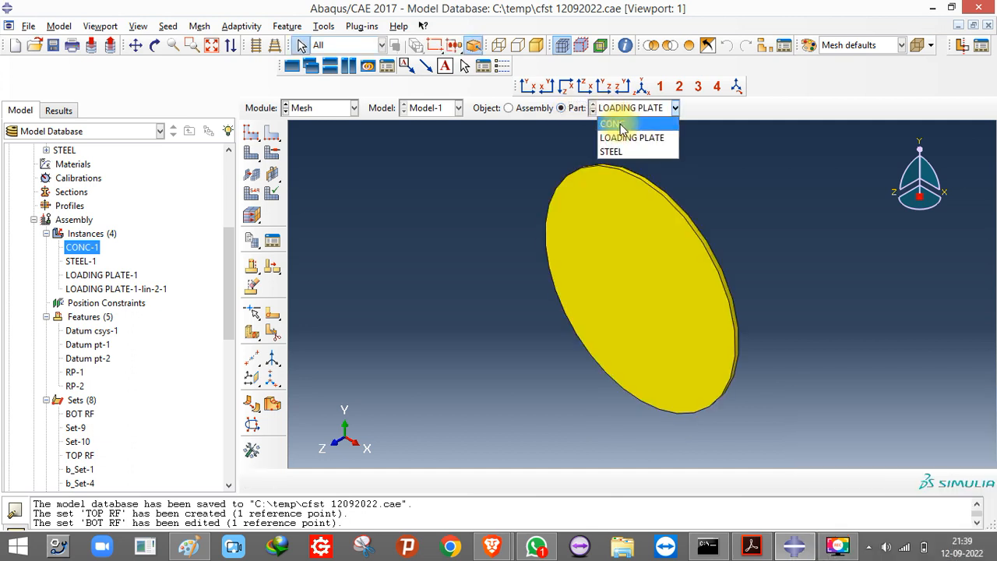
left_click(621, 124)
left_click(624, 109)
left_click(622, 138)
left_click(625, 112)
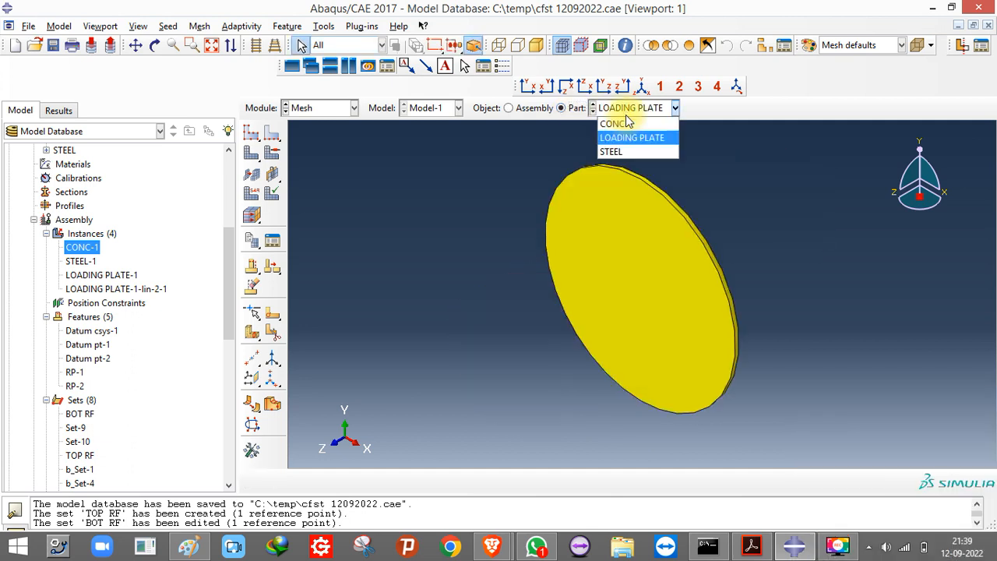
left_click(621, 138)
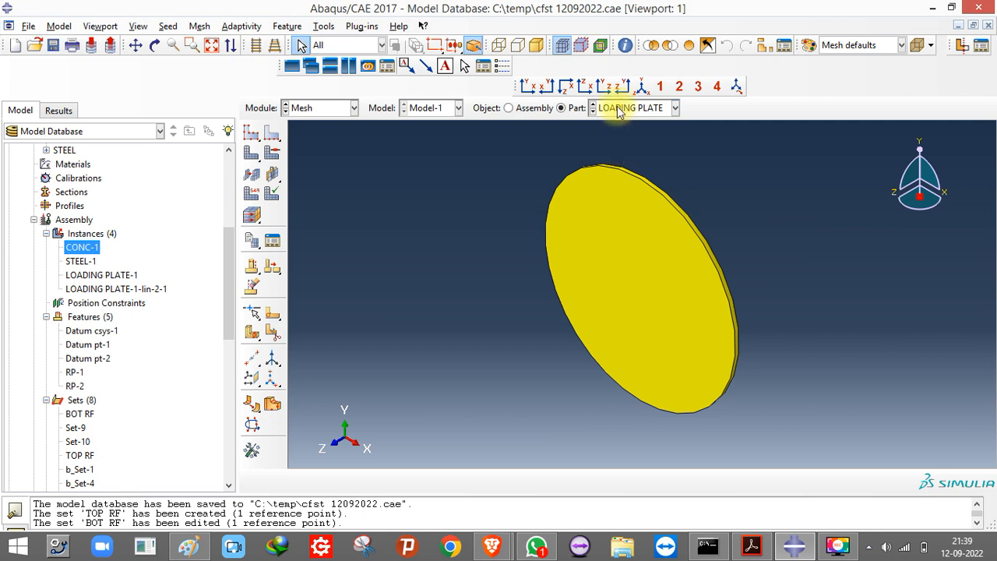
left_click(619, 111)
left_click(618, 151)
left_click(521, 110)
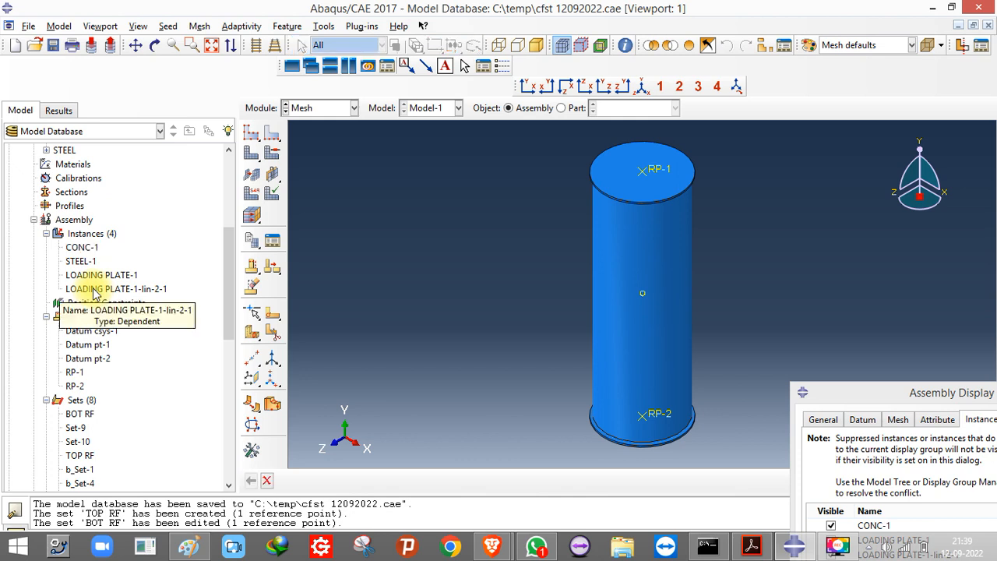
- Make all four assembly instances independent: CONC-1, STEEL-1, LOADING PLATE-1 and LOADING PLATE-1-lin-2-1
left_click(82, 246)
left_click(94, 289, "shift")
right_click(91, 264)
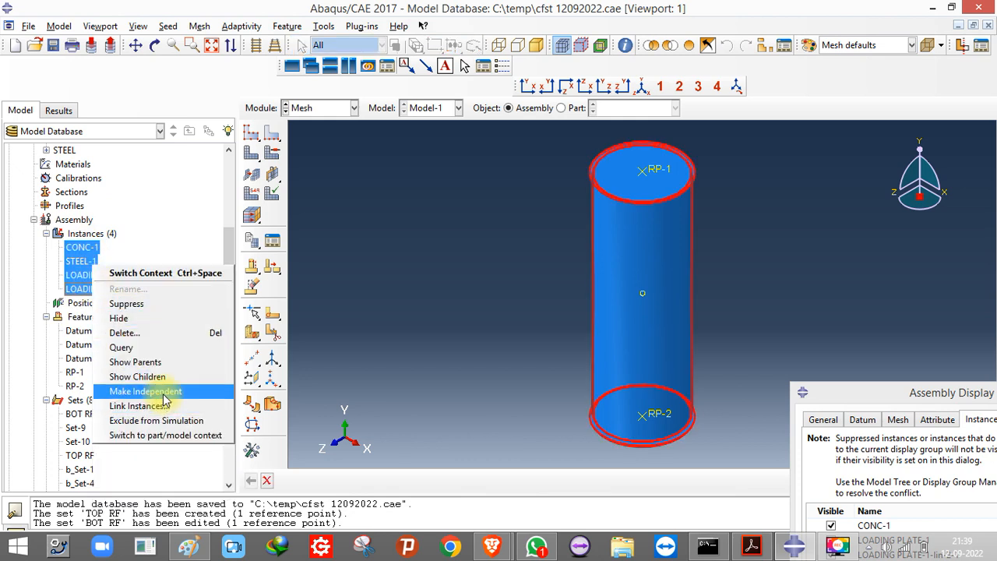
left_click(164, 397)
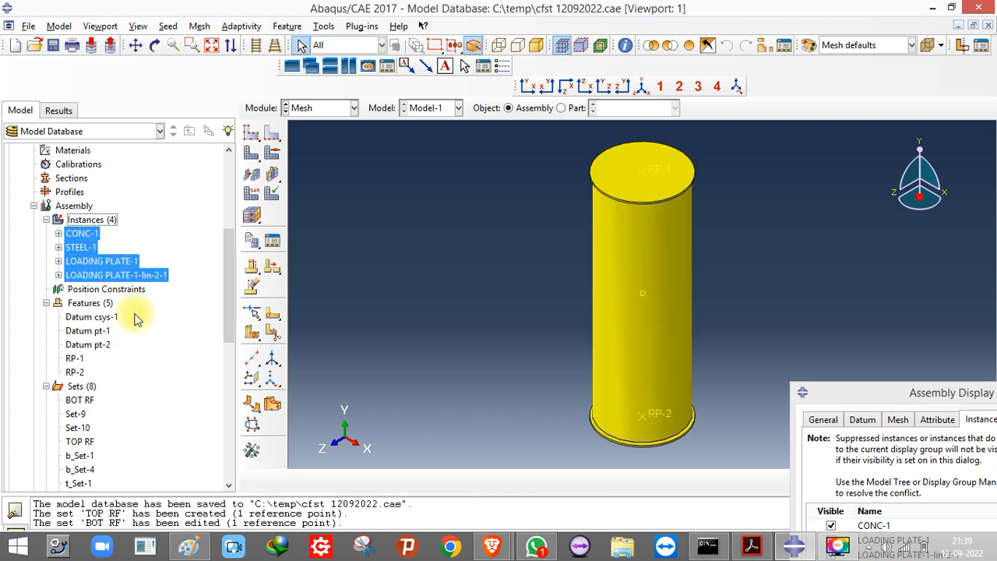
- Check the instances' dependency type in the assembly and compare the part view with the assembly view
left_click(80, 248)
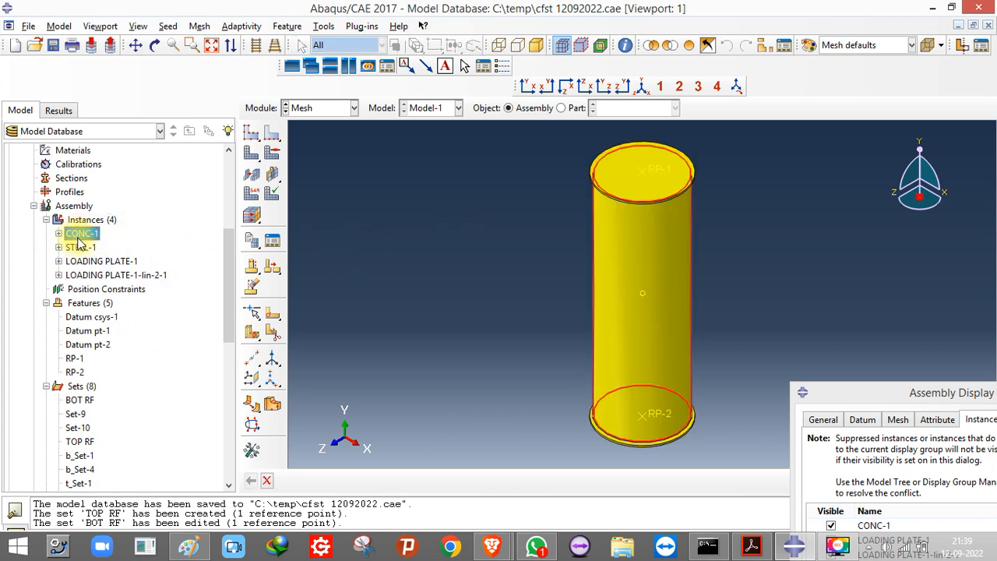
left_click(78, 261)
left_click(82, 275)
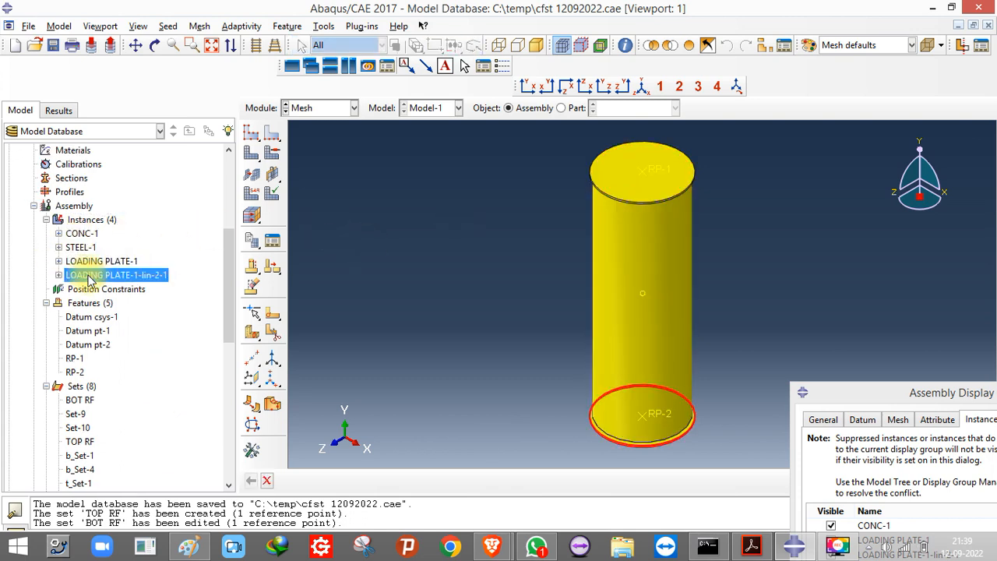
left_click(81, 233)
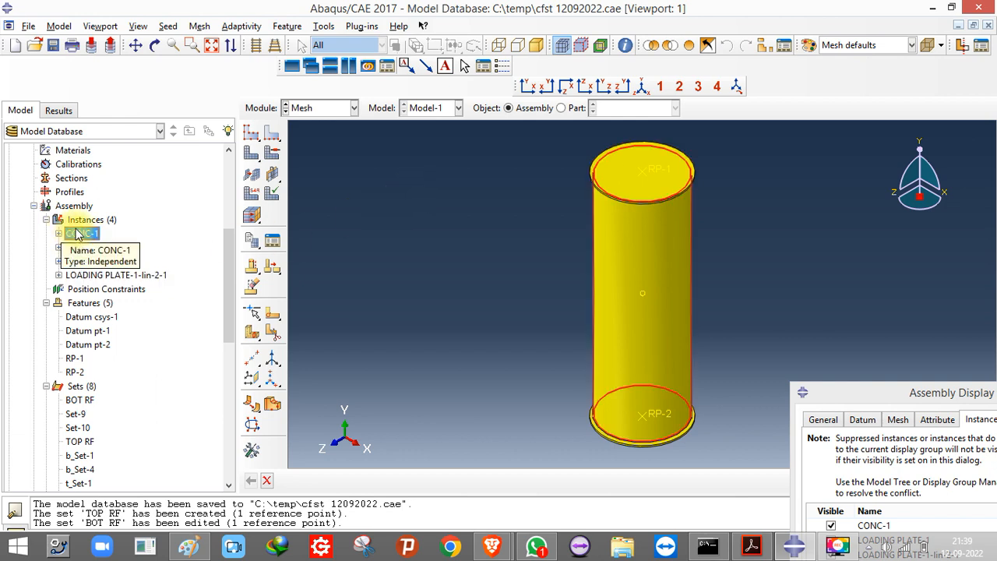
left_click(574, 108)
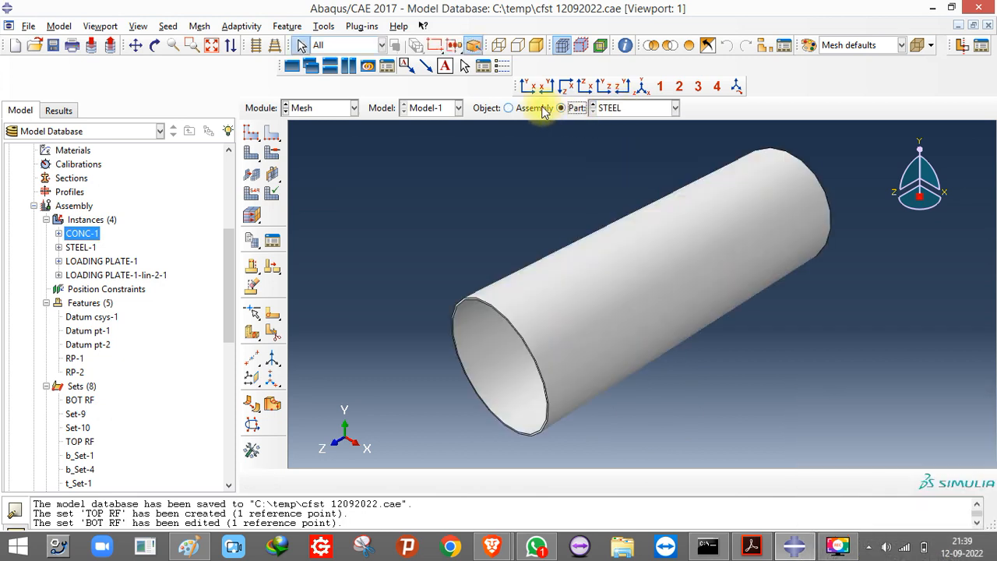
left_click(537, 108)
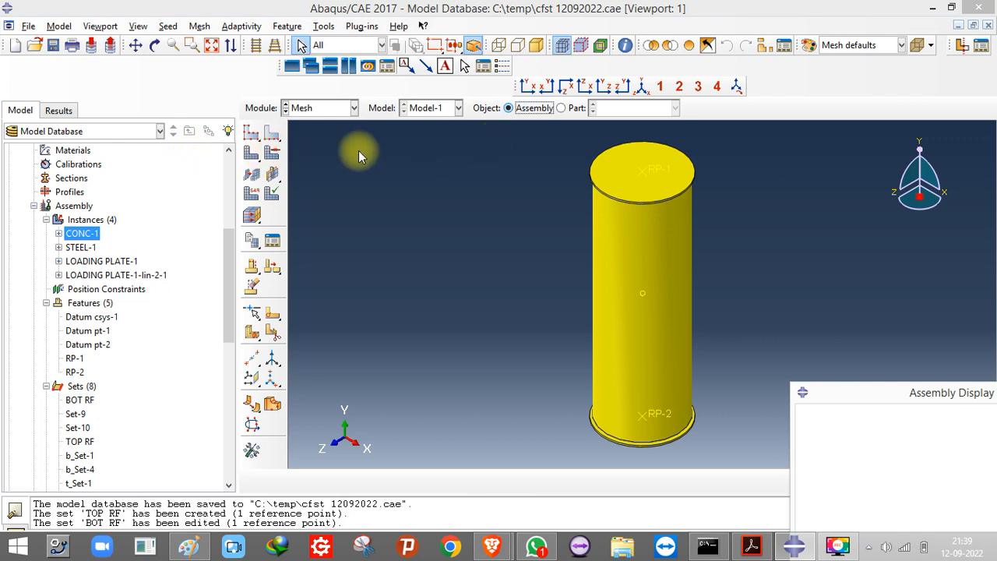
- Assign mesh controls to all cells of the assembly using the Medial axis algorithm
left_click(272, 153)
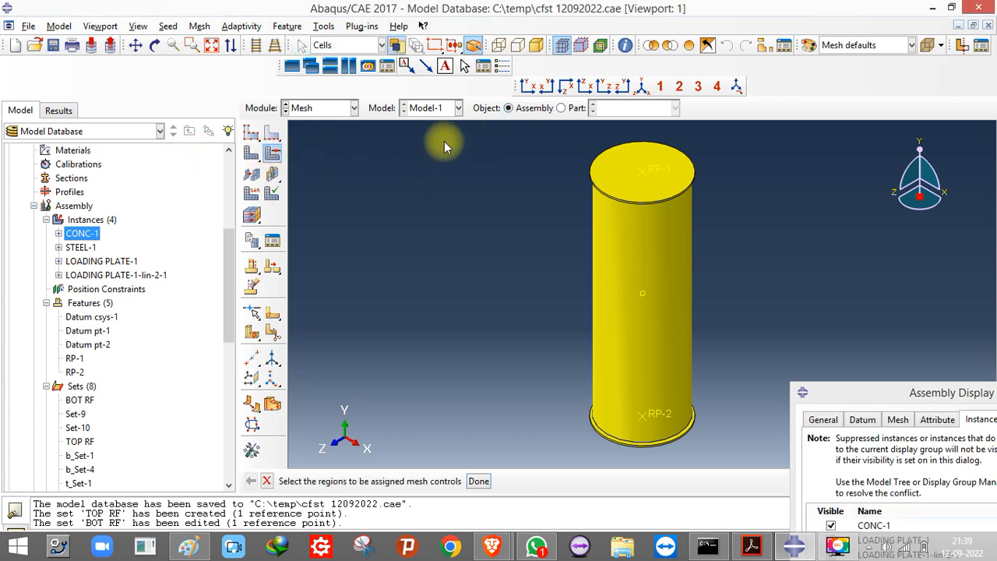
left_click_drag(427, 127, 813, 461)
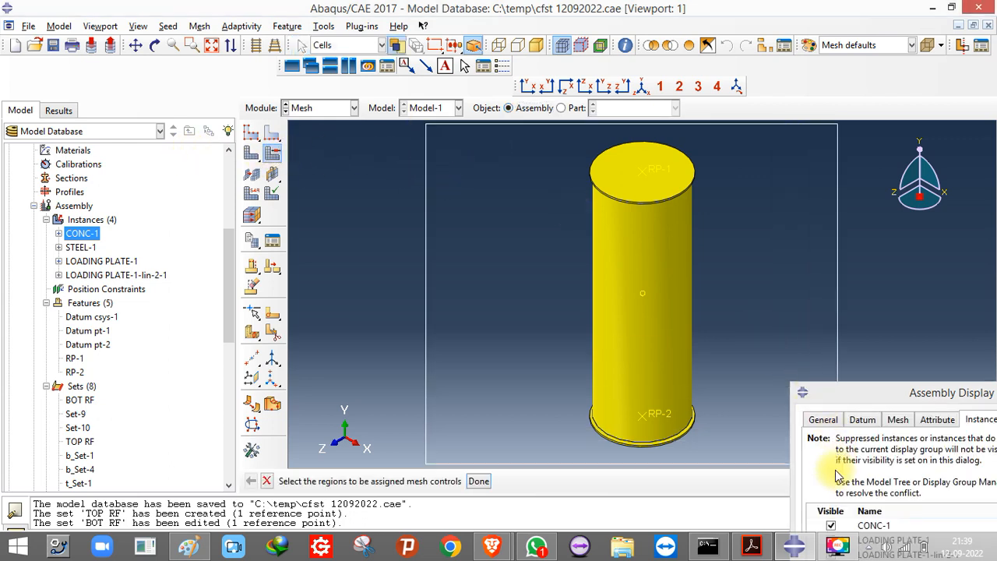
left_click(478, 481)
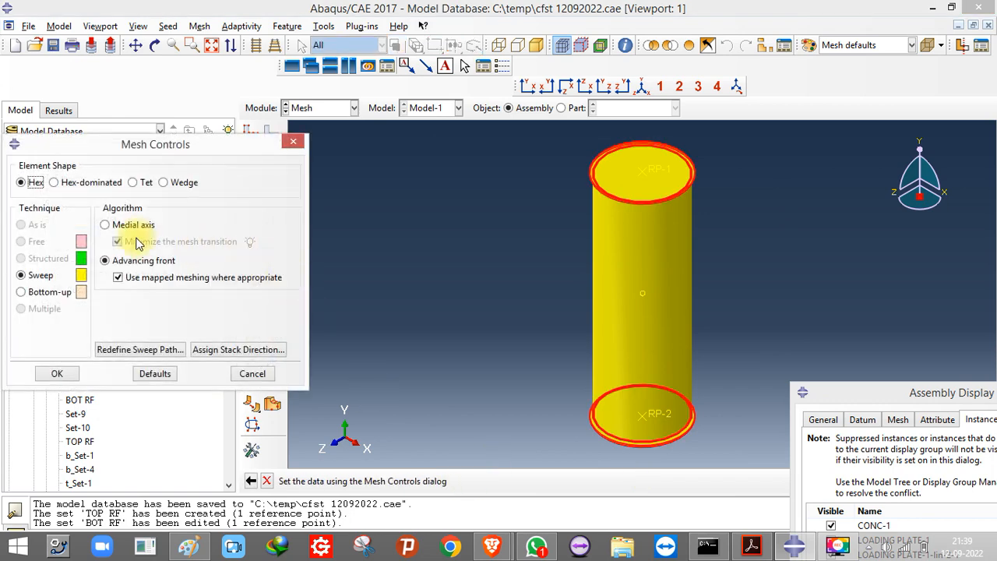
left_click(106, 224)
left_click(60, 378)
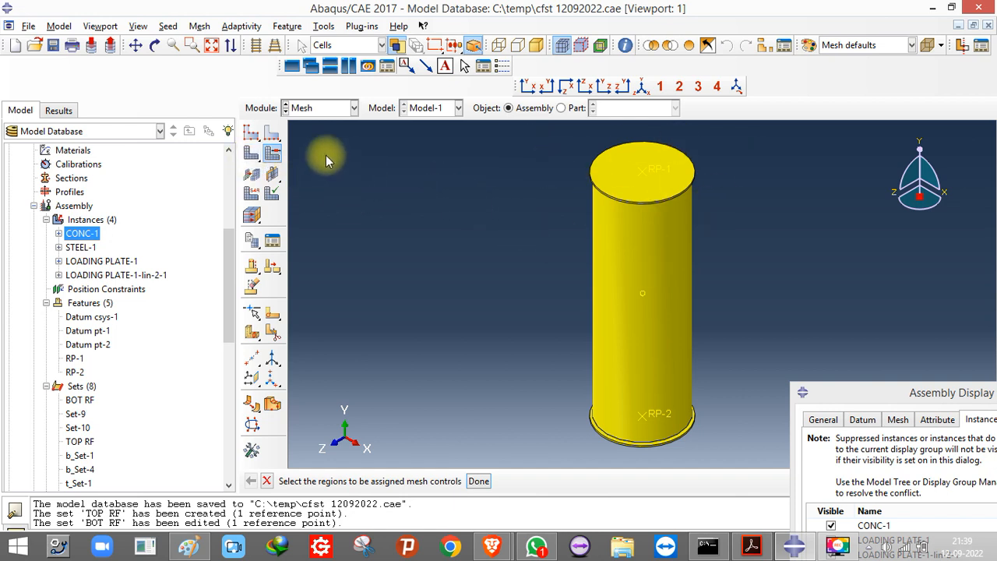
left_click(270, 154)
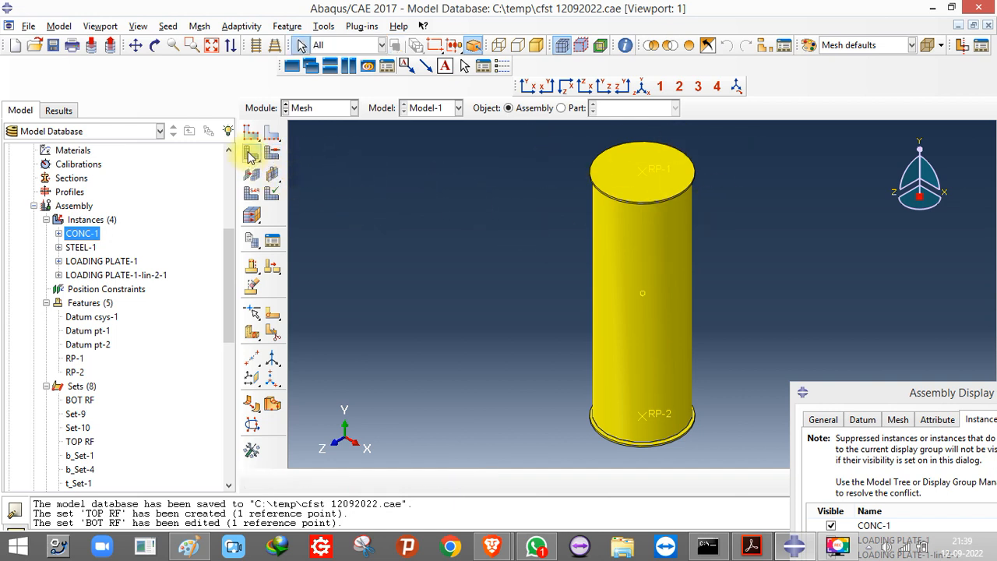
- Select all part instances of the assembly for global seeding and open their approximate global size for editing
left_click(251, 133)
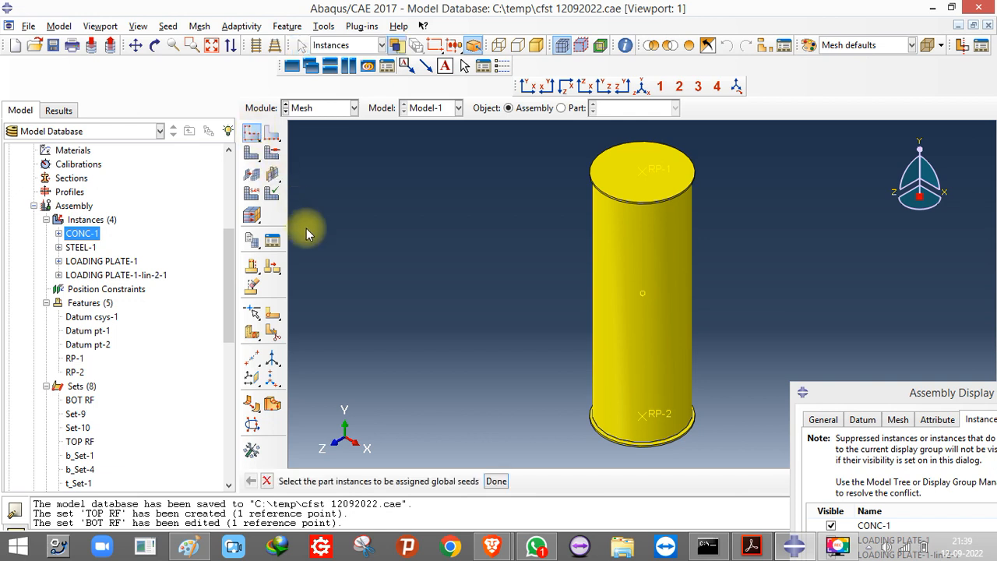
left_click_drag(517, 142, 869, 449)
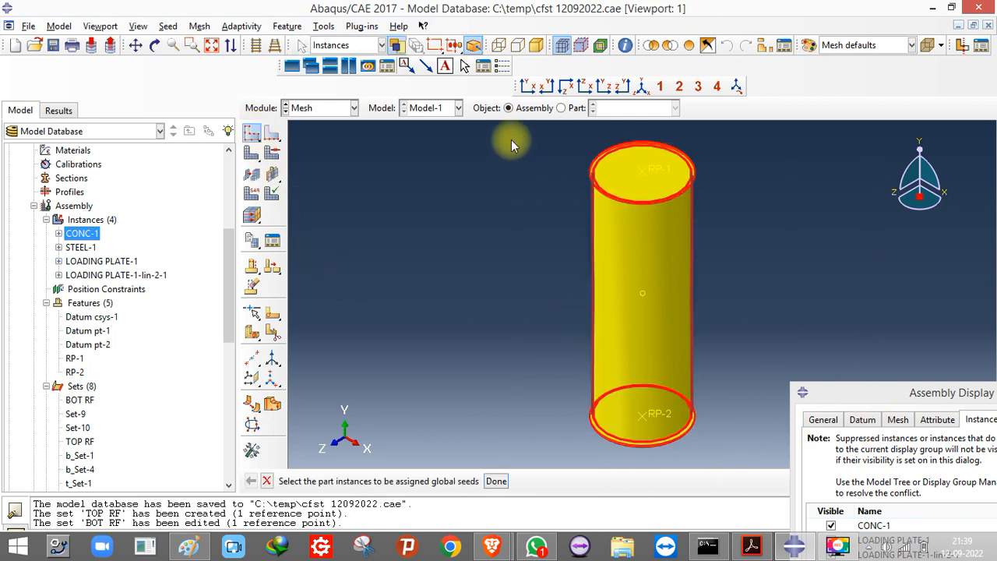
left_click_drag(511, 140, 879, 496)
left_click(497, 480)
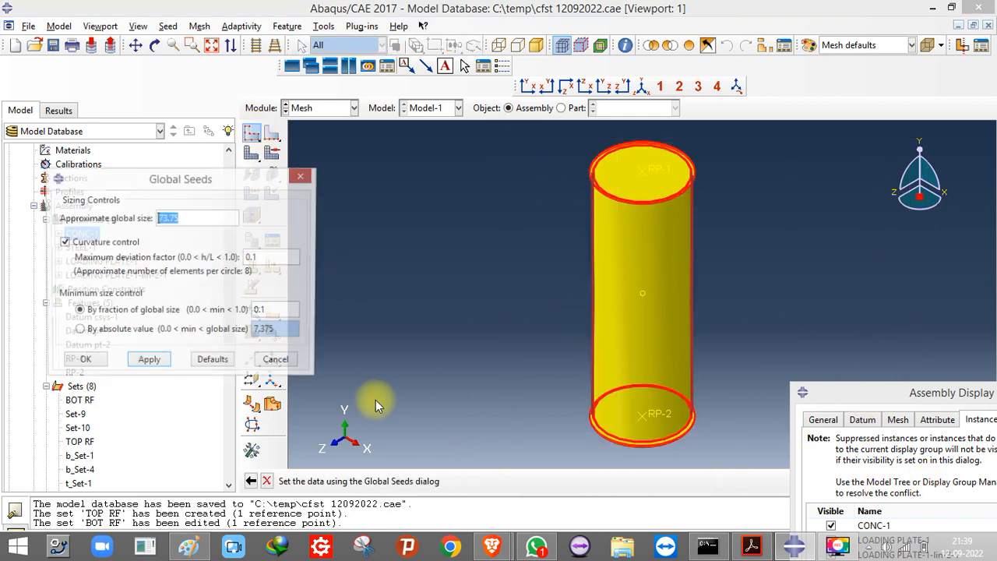
double_click(190, 217)
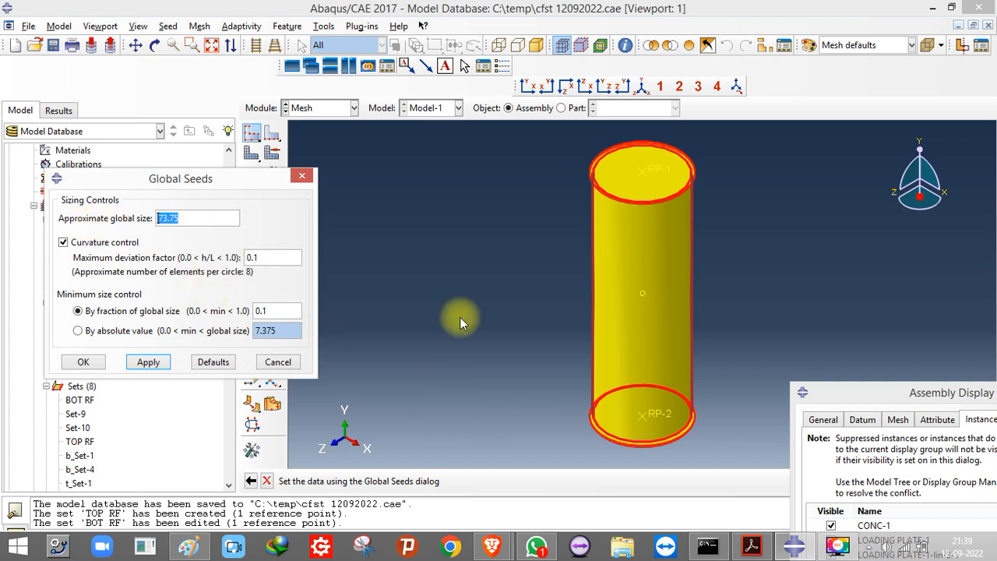
- Switch to the paper in Adobe Acrobat, search it for "MESH SIZE" and return to Abaqus/CAE
left_click(769, 551)
scroll(473, 218, "down", 1)
scroll(472, 209, "down", 1)
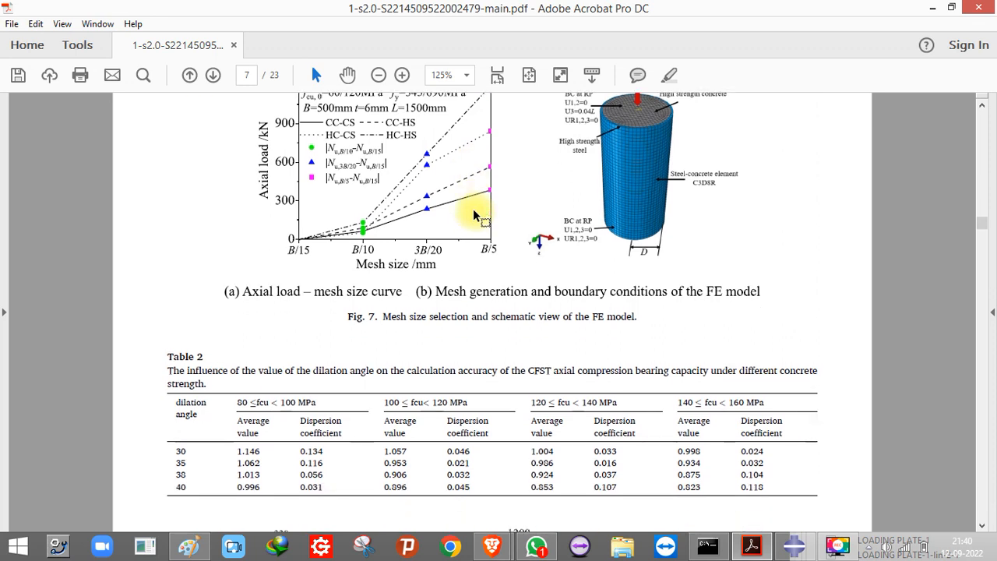
key("ctrl+f")
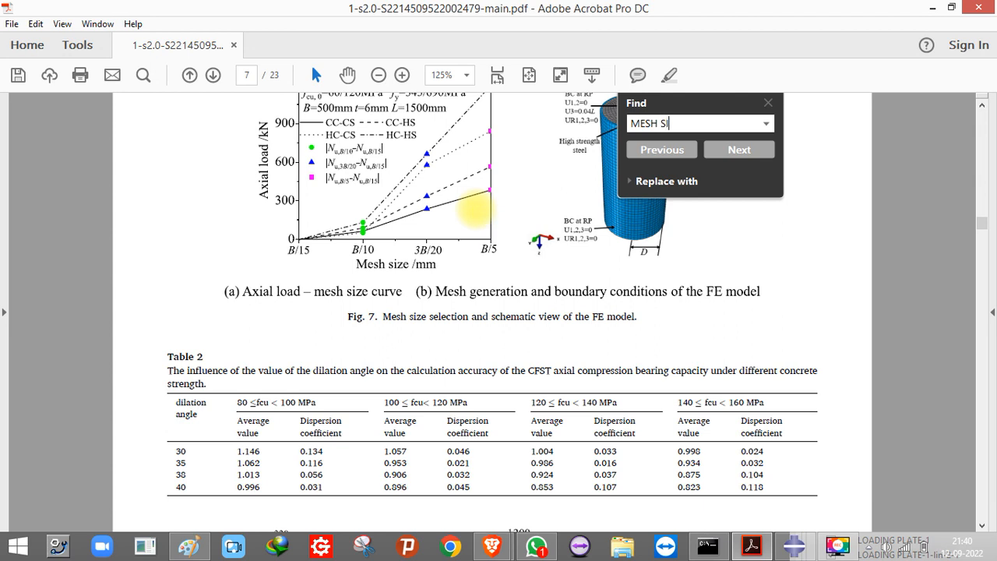
key("Return")
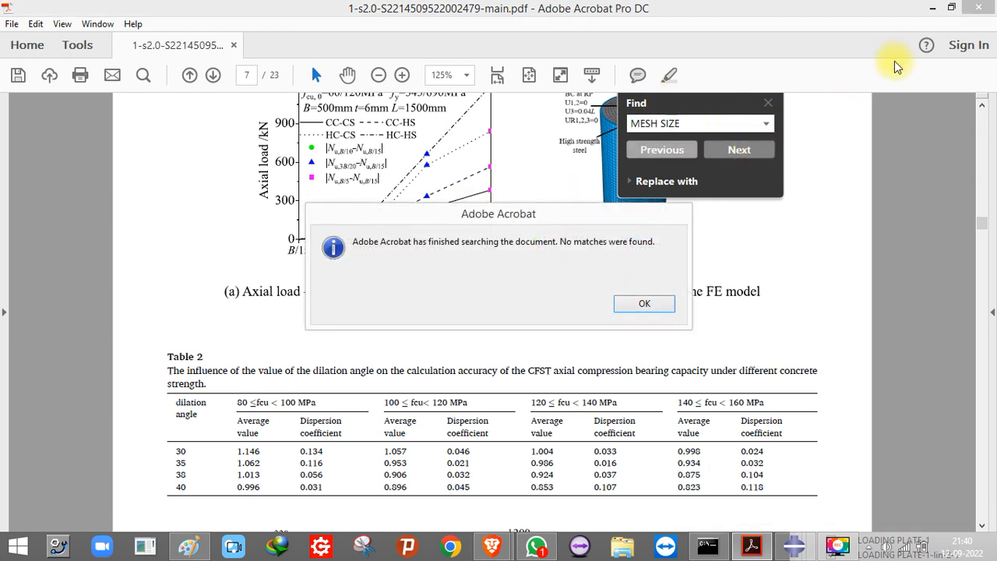
left_click(662, 305)
left_click(932, 7)
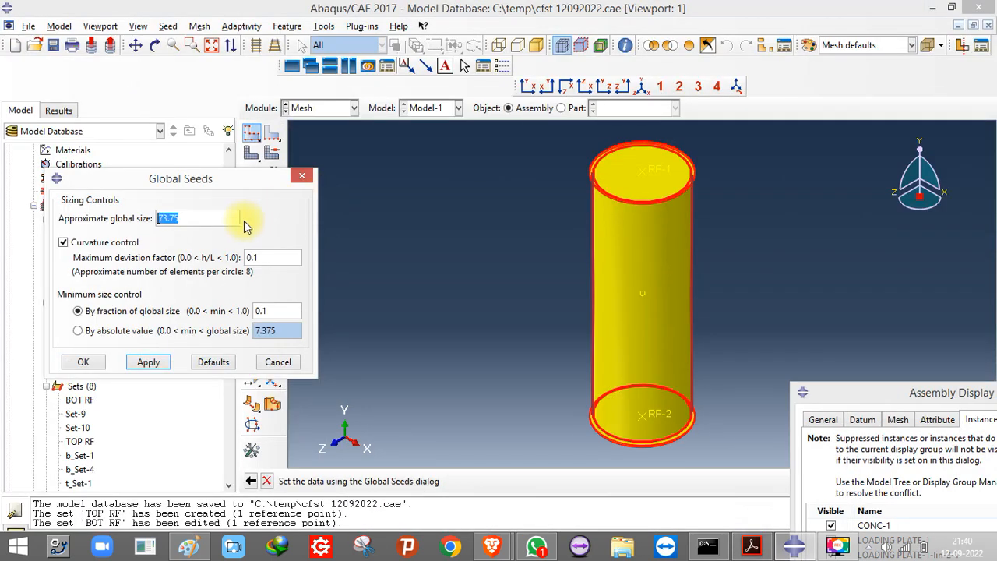
- Assign an approximate global seed size of 50 and mesh all part instances of the assembly
type("50")
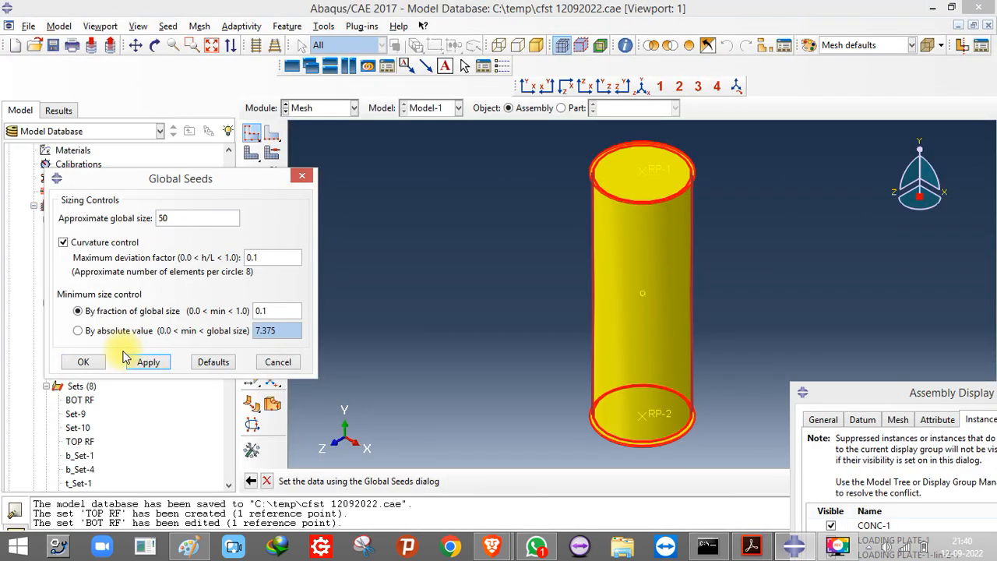
left_click(95, 361)
left_click(251, 153)
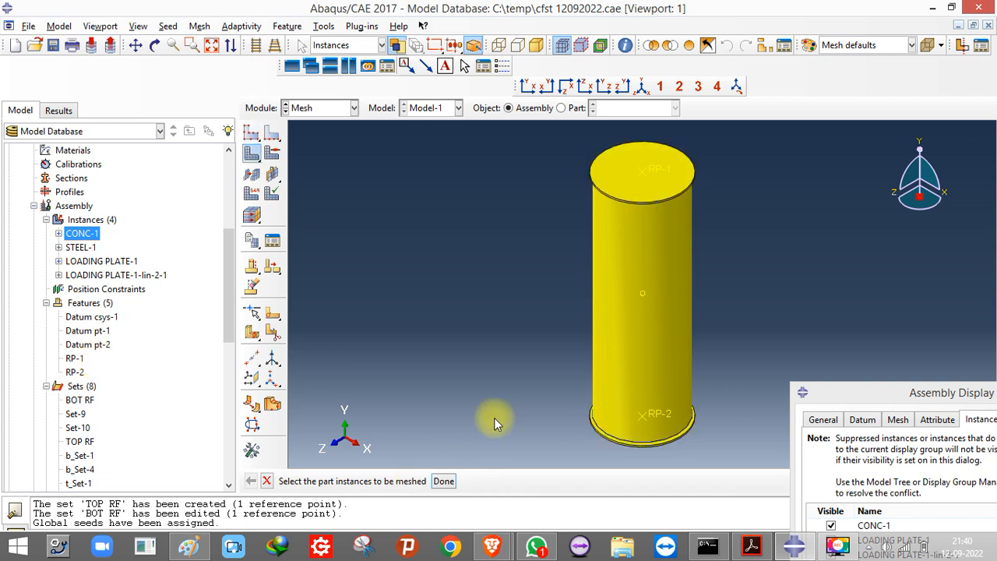
left_click_drag(463, 167, 978, 469)
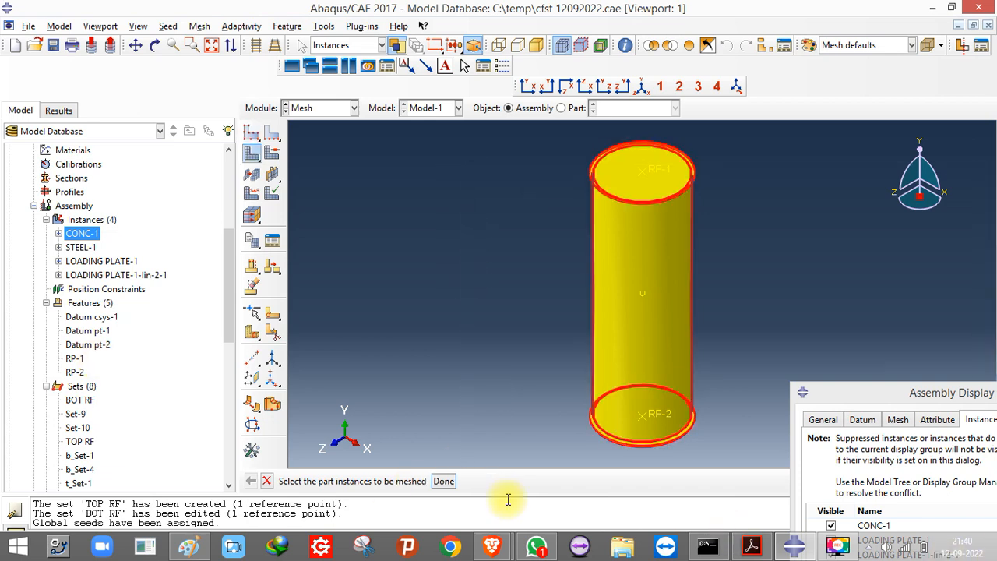
left_click(444, 481)
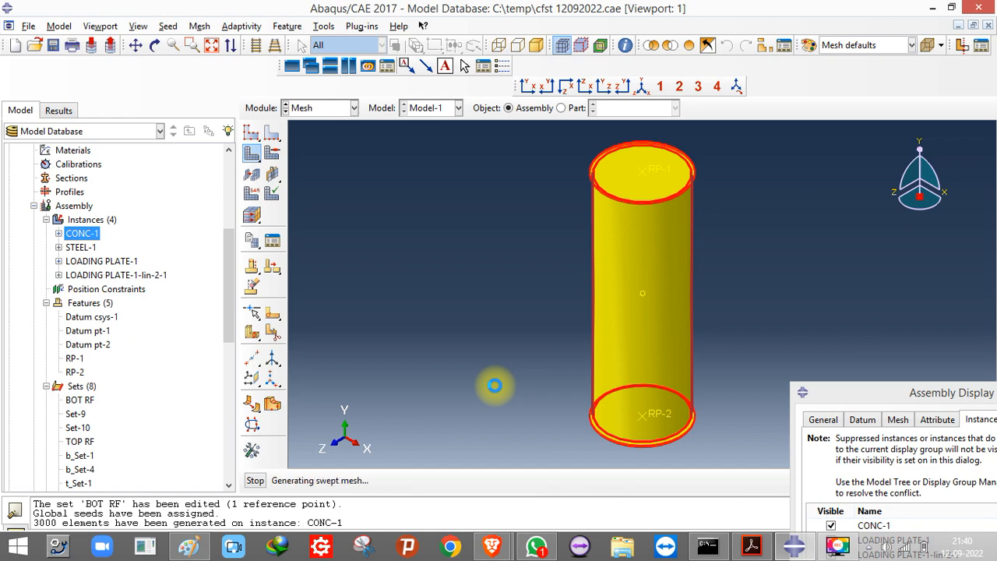
scroll(670, 140, "up", 3)
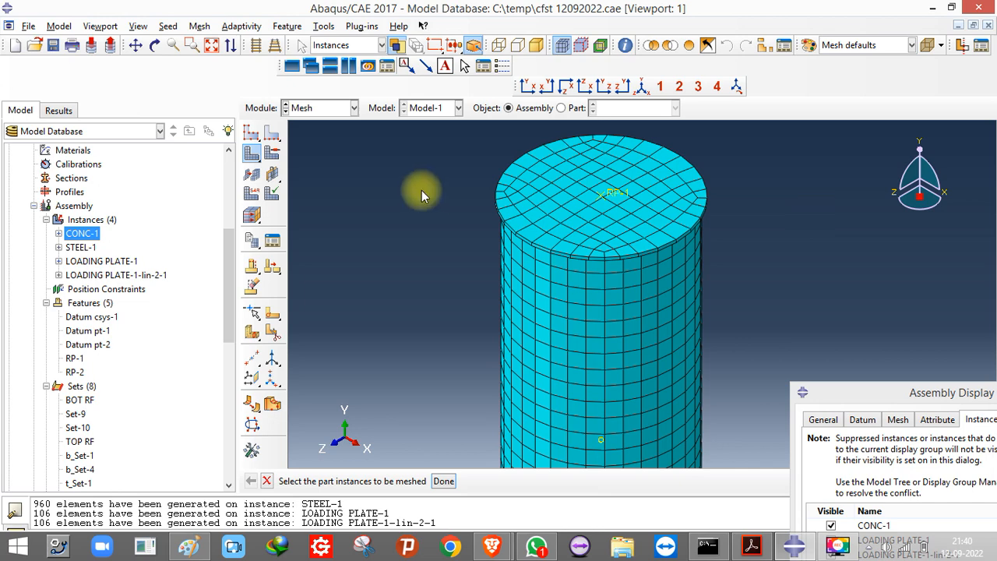
- Hide the instances LOADING PLATE-1 and LOADING PLATE-1-lin-2-1 to expose the meshed concrete core and steel tube
left_click(86, 261)
left_click(86, 275, "shift")
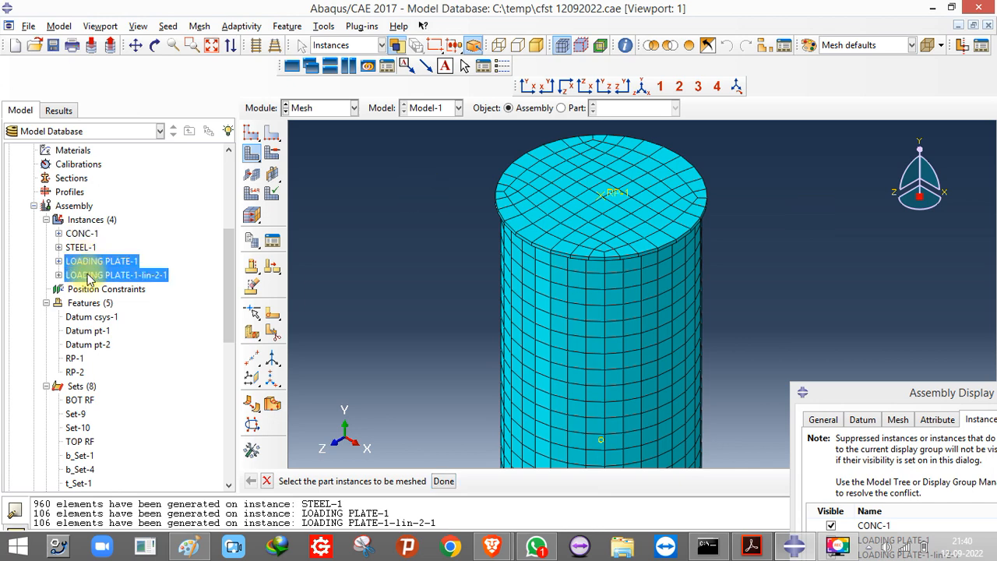
right_click(82, 273)
left_click(109, 287)
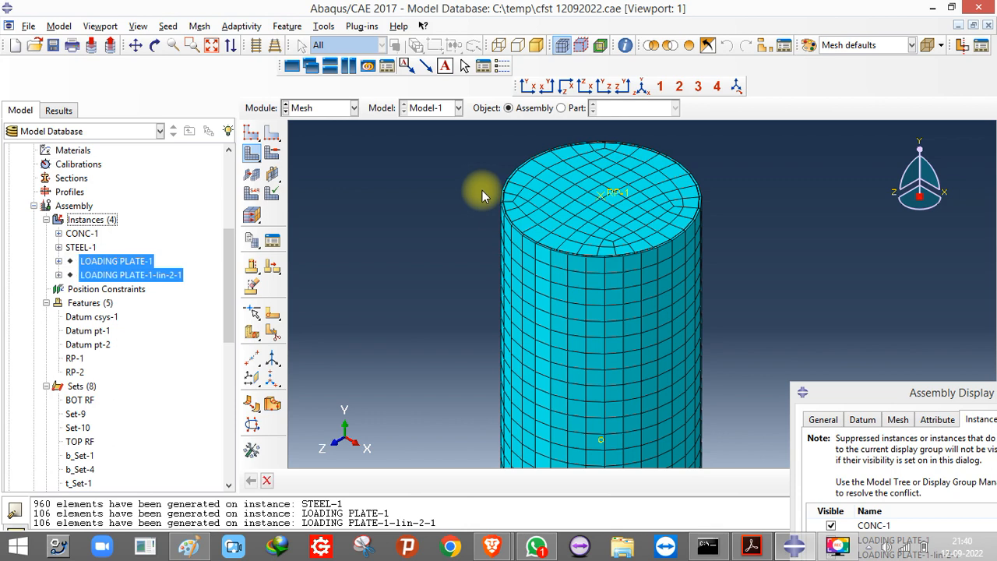
- Examine closely how the mesh nodes of the concrete core and steel tube line up along their interface
scroll(486, 191, "up", 5)
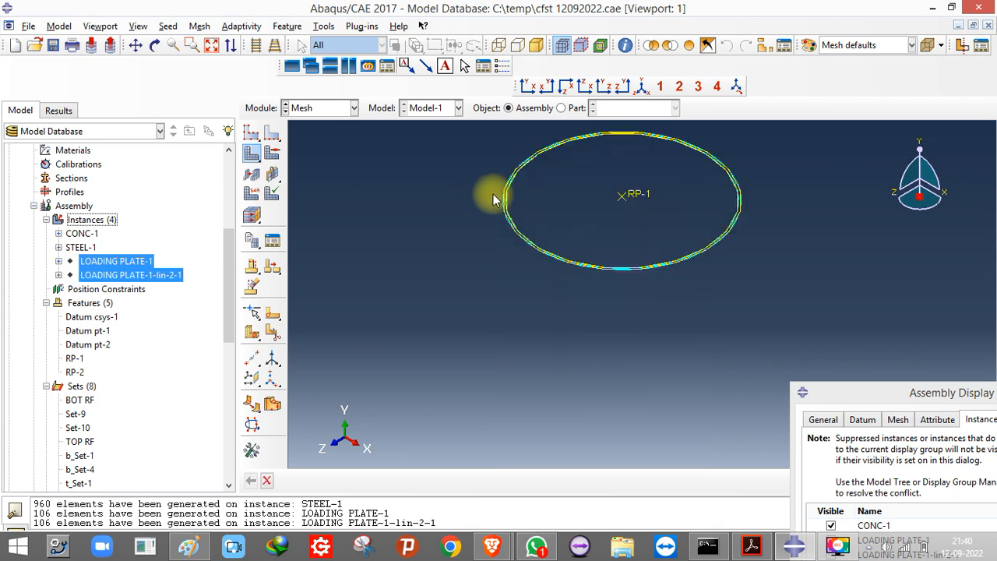
scroll(499, 201, "up", 8)
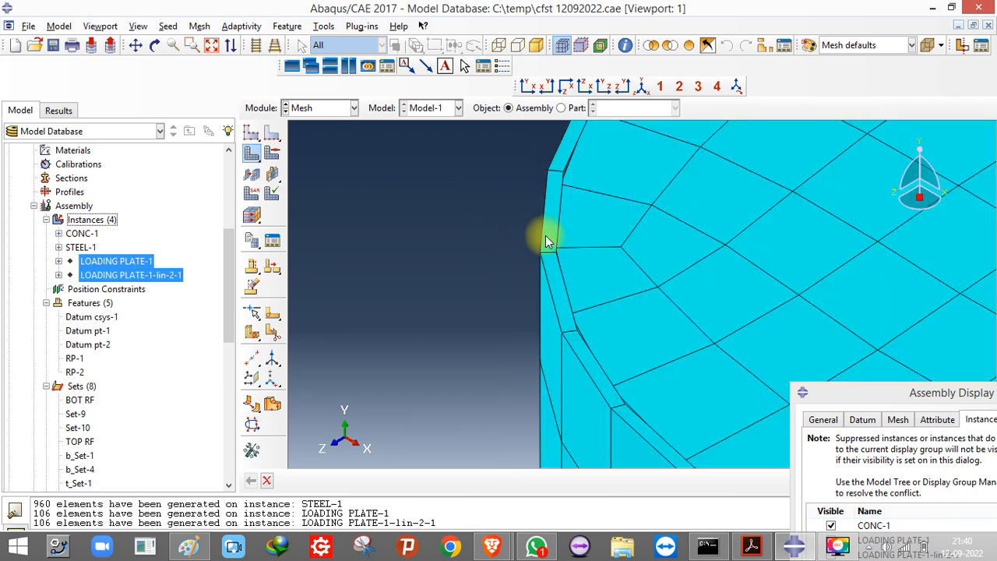
scroll(783, 278, "up", 8)
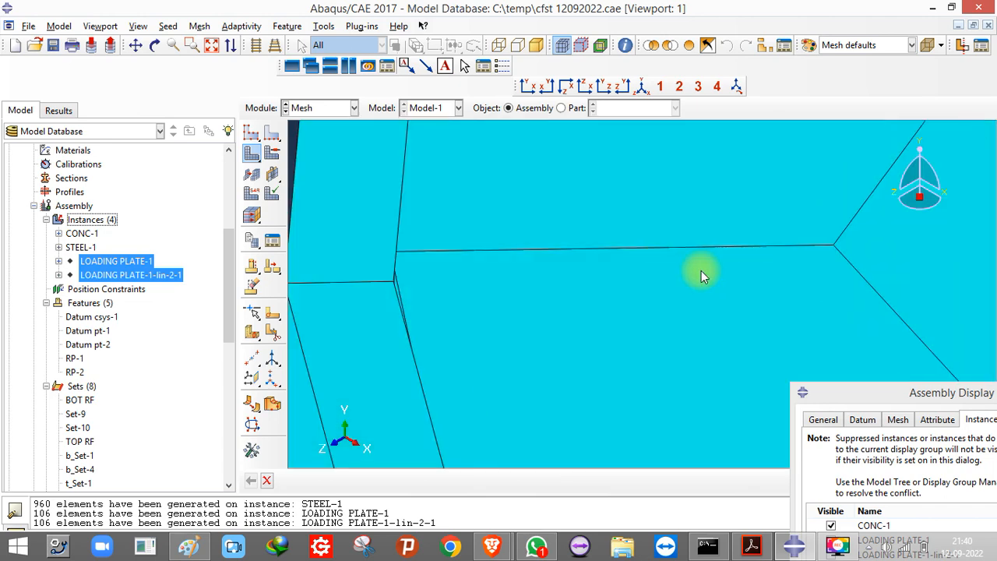
scroll(557, 280, "up", 3)
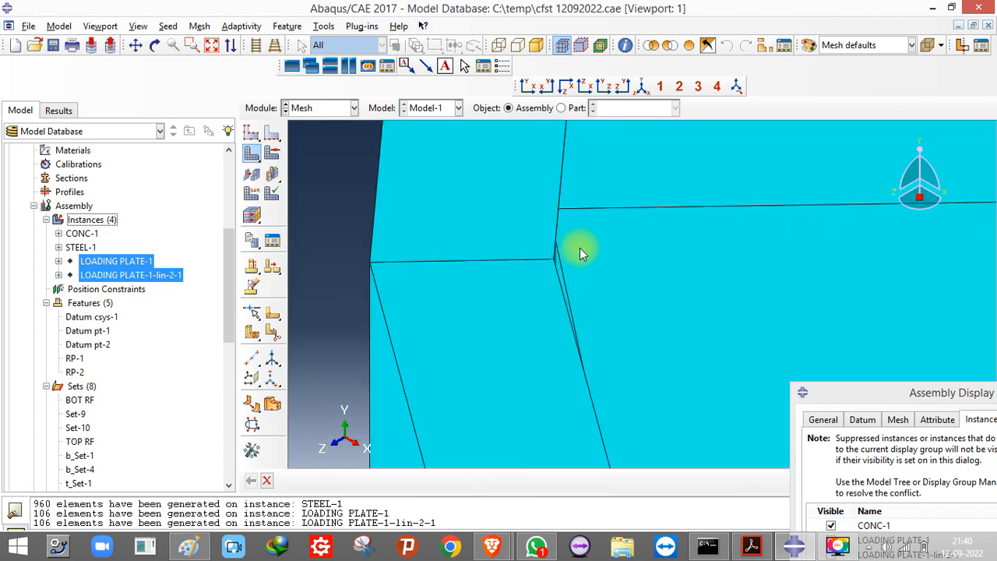
scroll(578, 221, "down", 2)
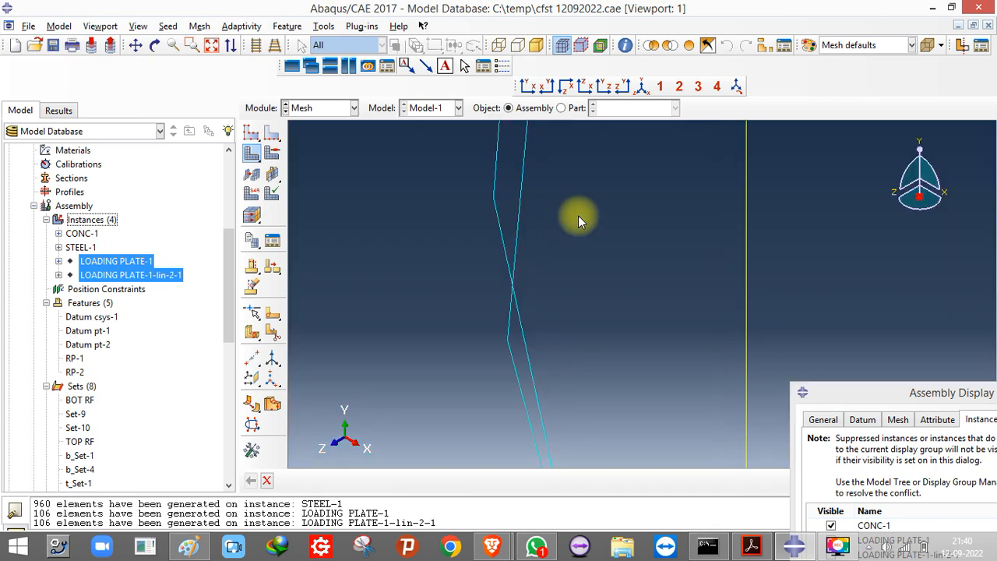
scroll(493, 316, "down", 5)
scroll(494, 314, "up", 3)
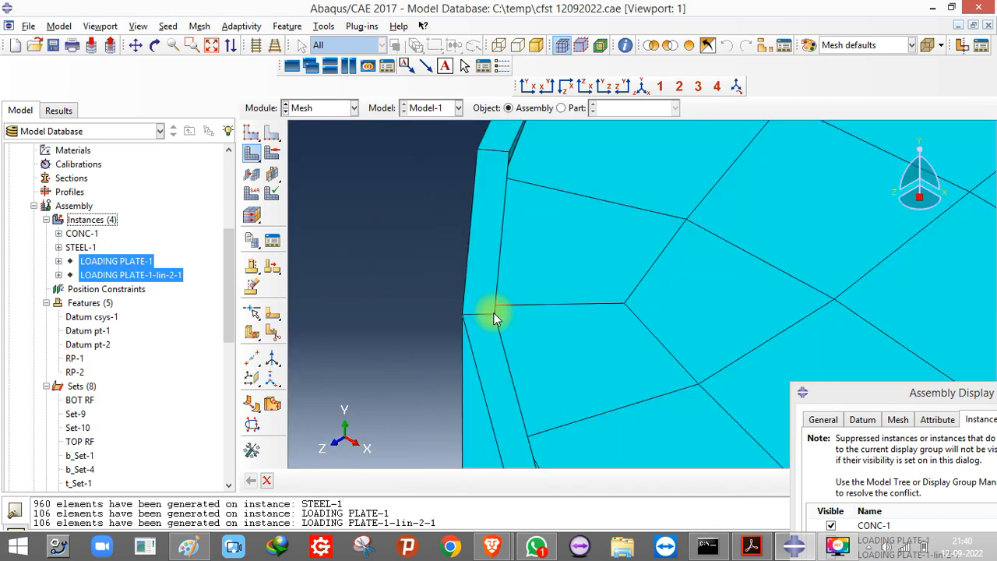
scroll(529, 152, "down", 5)
scroll(496, 207, "down", 1)
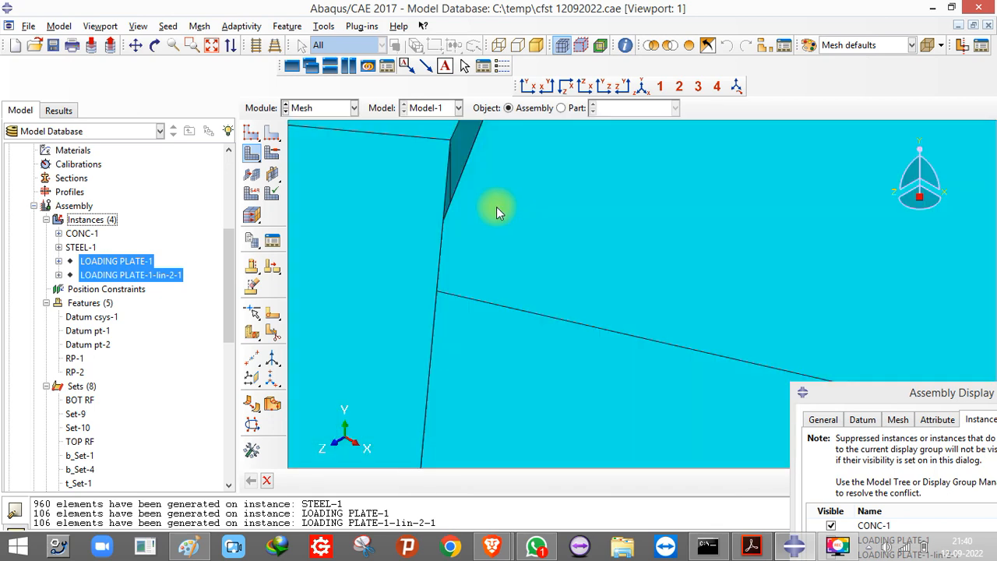
scroll(417, 206, "up", 3)
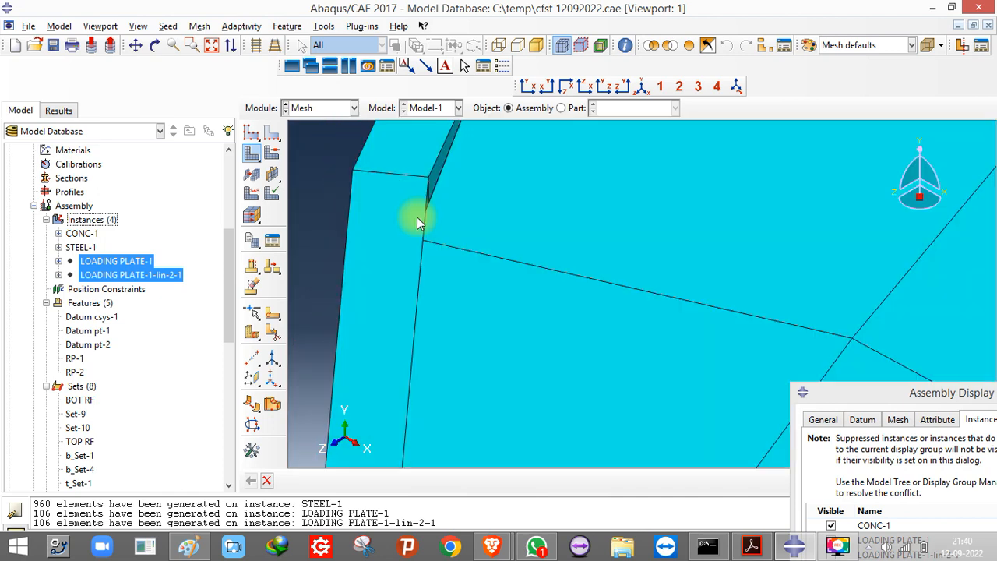
scroll(408, 233, "down", 5)
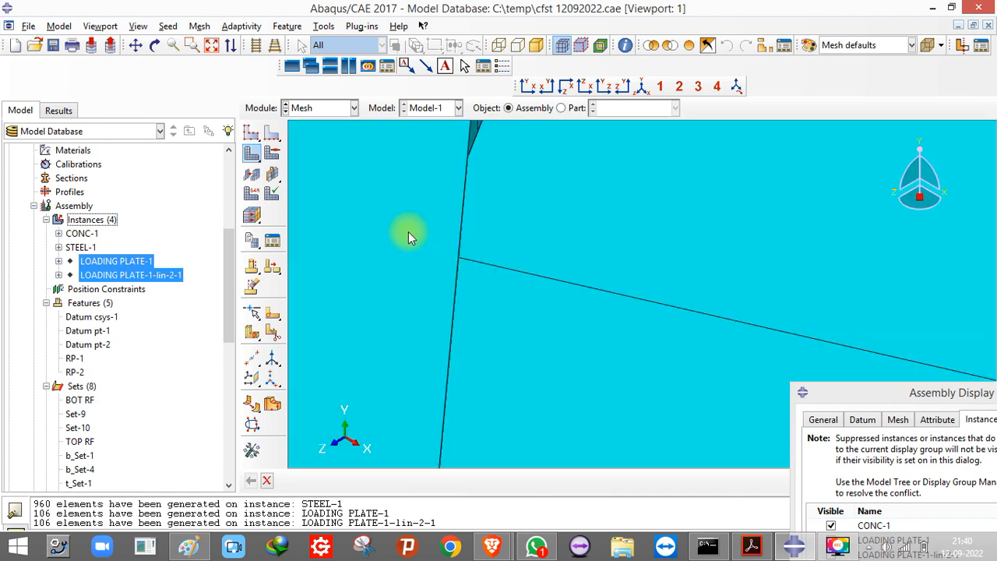
scroll(408, 232, "up", 4)
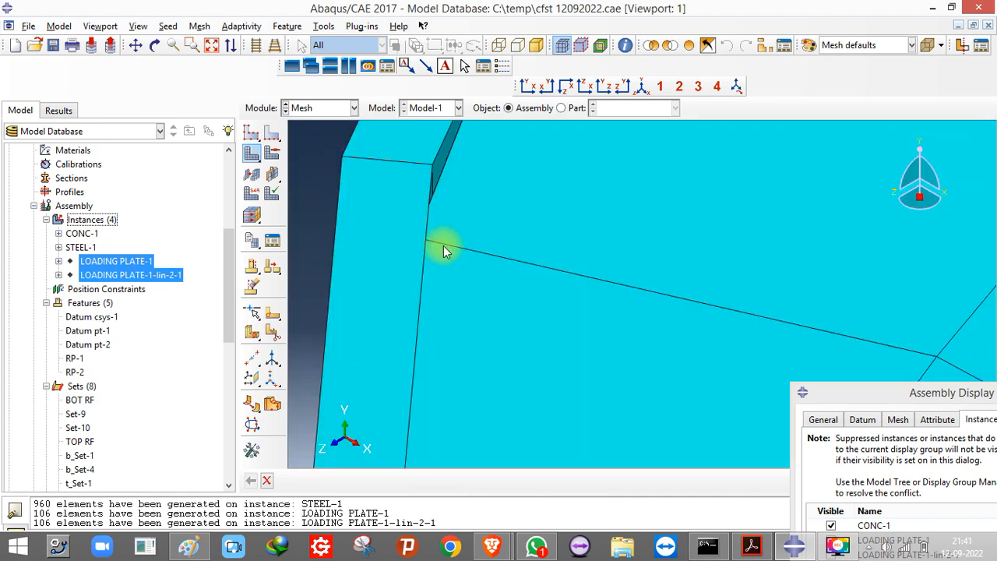
scroll(430, 200, "up", 3)
scroll(440, 188, "up", 4)
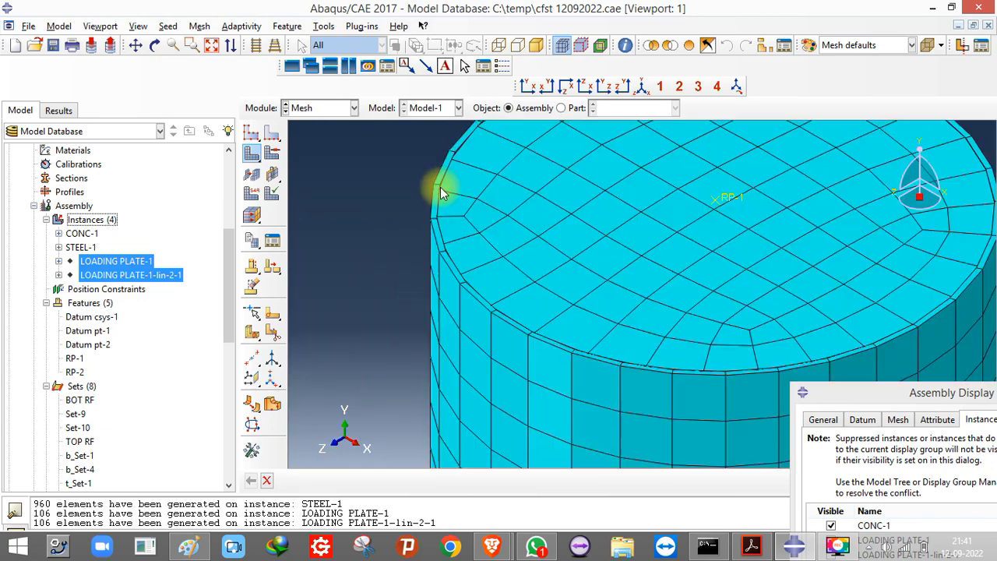
scroll(574, 203, "up", 2)
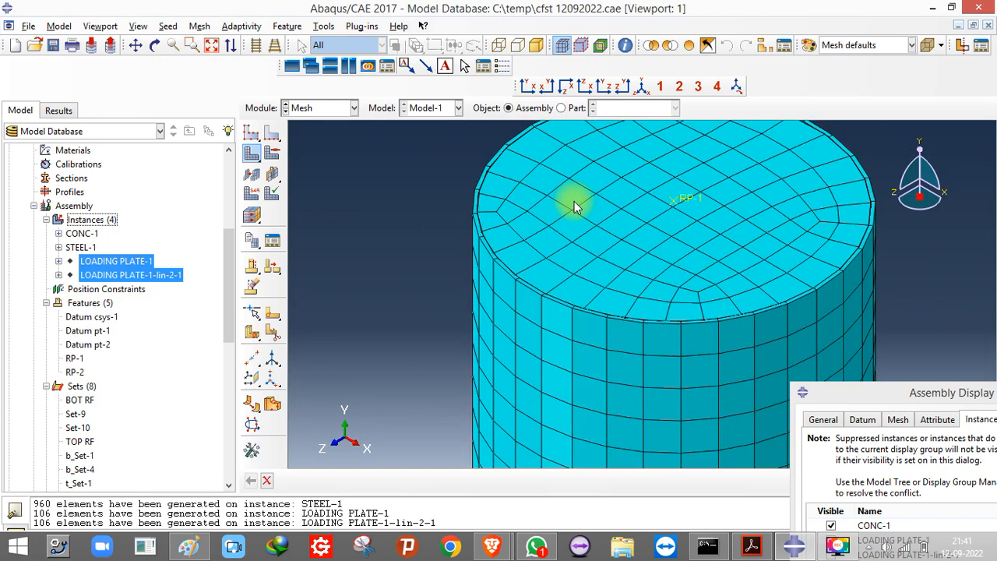
scroll(390, 176, "down", 1)
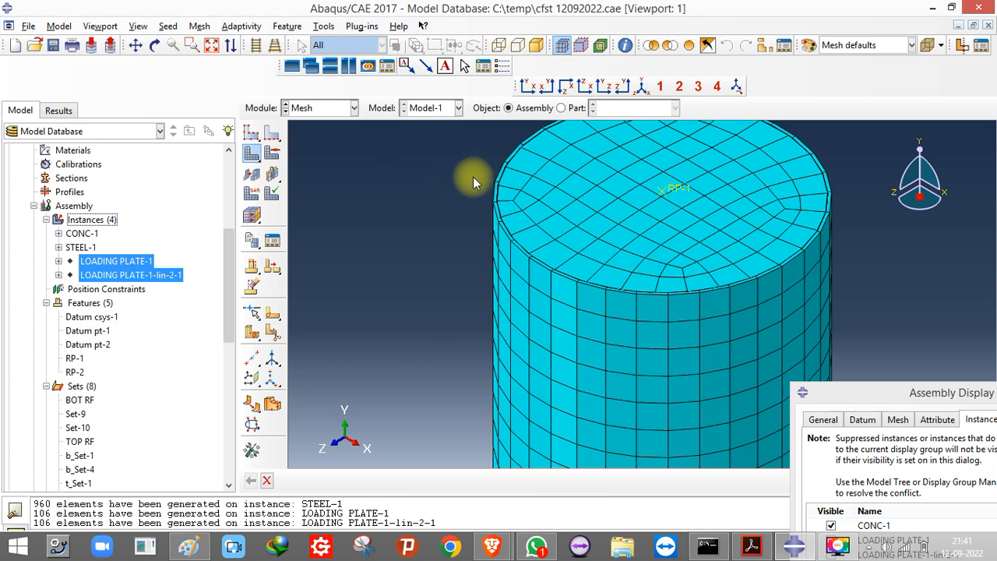
scroll(503, 166, "down", 1)
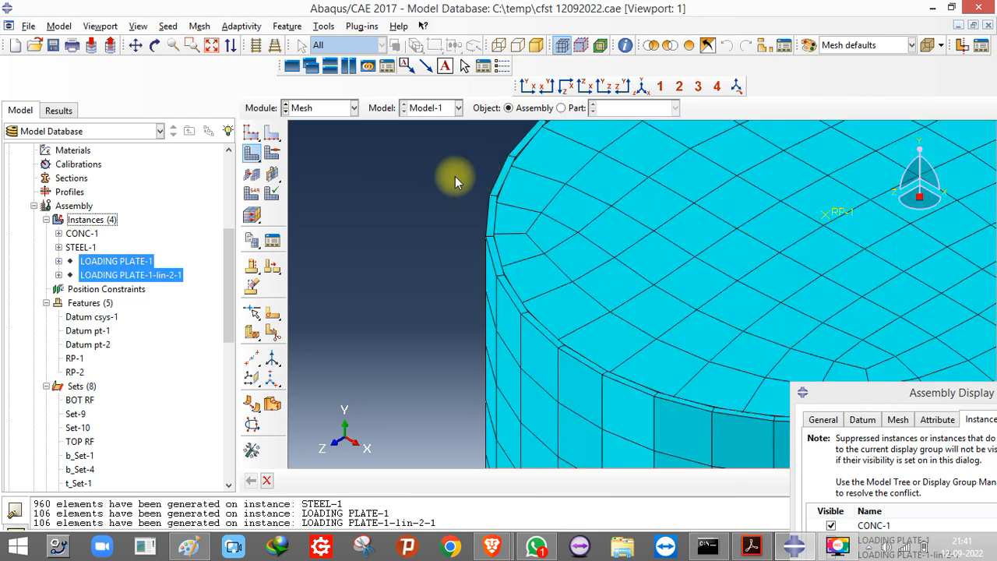
- Assign the Advancing front algorithm to the concrete and steel cells, deleting meshes invalidated by mesh control changes automatically
left_click(272, 153)
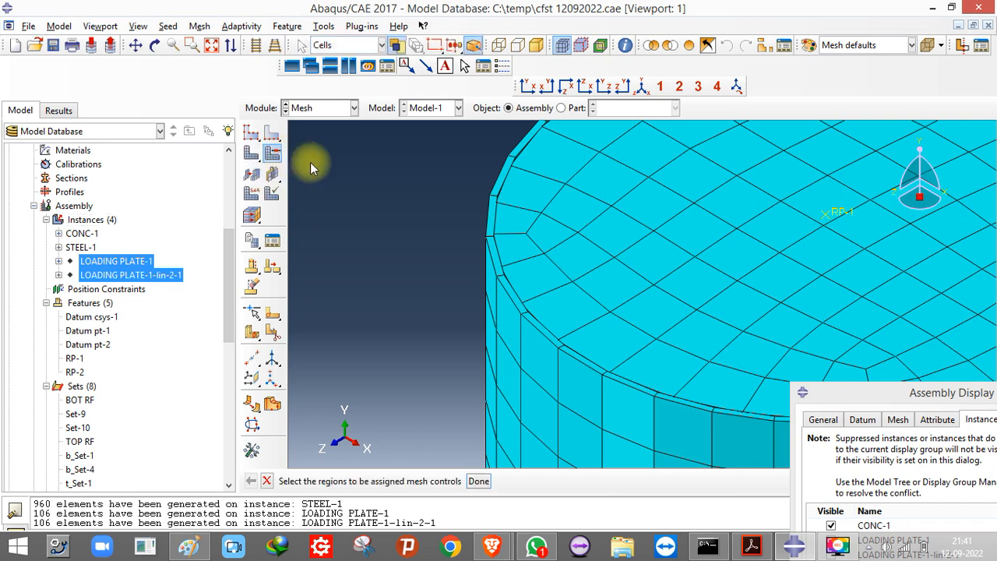
left_click(608, 195)
left_click(478, 480)
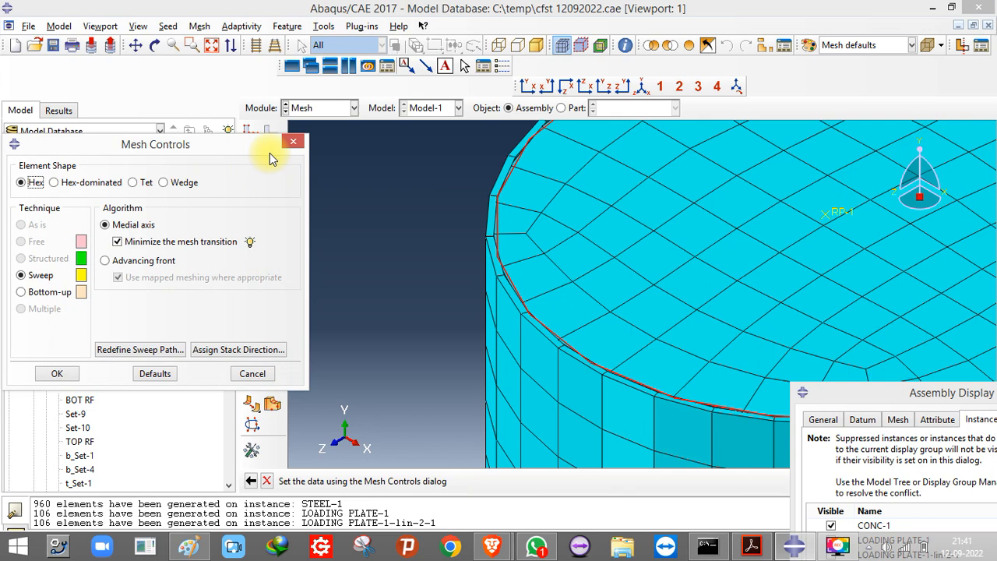
left_click(105, 260)
left_click(57, 373)
left_click(136, 204)
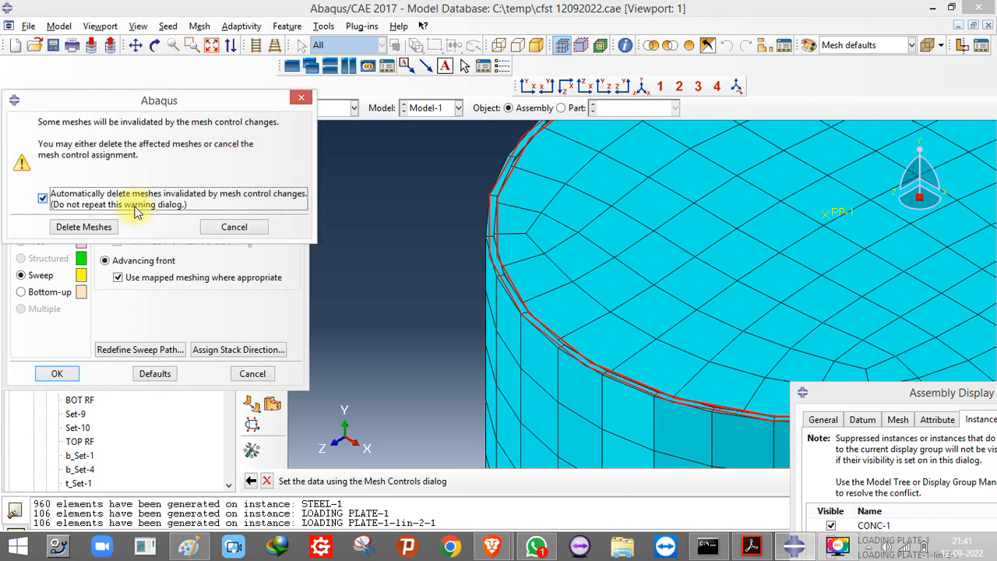
left_click(109, 224)
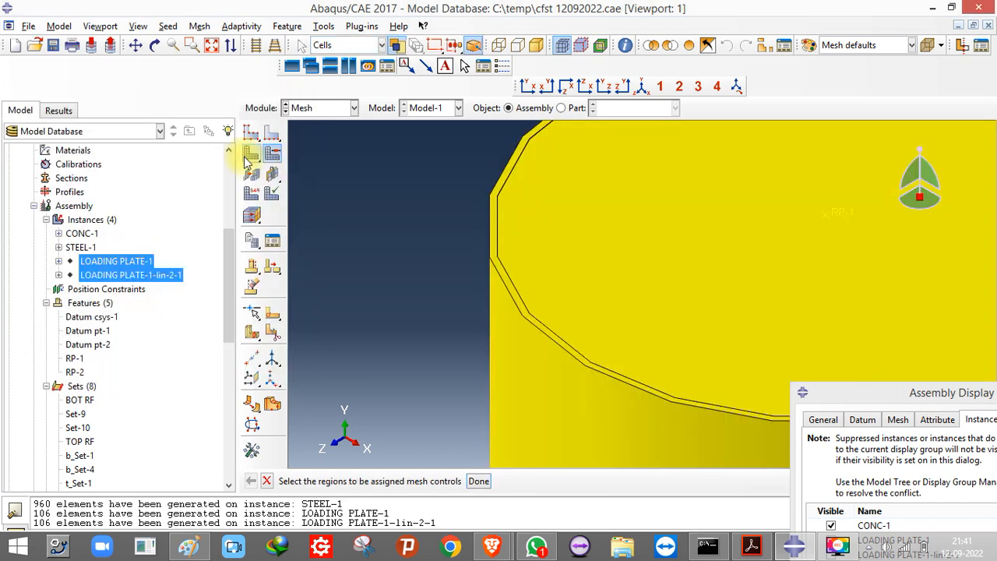
- Remesh the CONC-1 and STEEL-1 instances and inspect the node alignment at their interface
left_click(250, 153)
left_click_drag(438, 222, 601, 360)
left_click(443, 479)
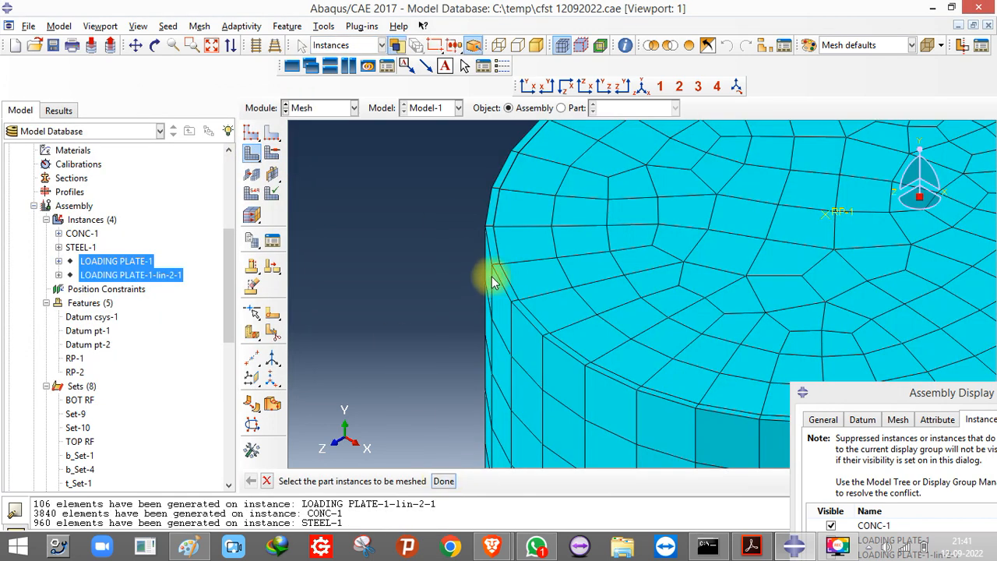
scroll(492, 278, "down", 6)
scroll(386, 243, "up", 2)
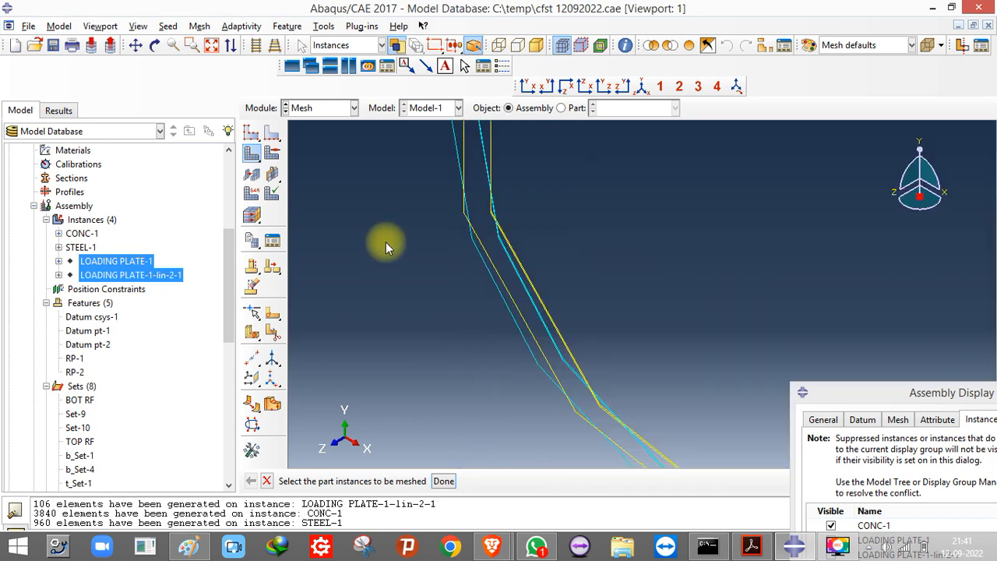
- Assign the Medial axis algorithm with minimized mesh transition to all concrete and steel cells
left_click(271, 153)
scroll(385, 196, "up", 2)
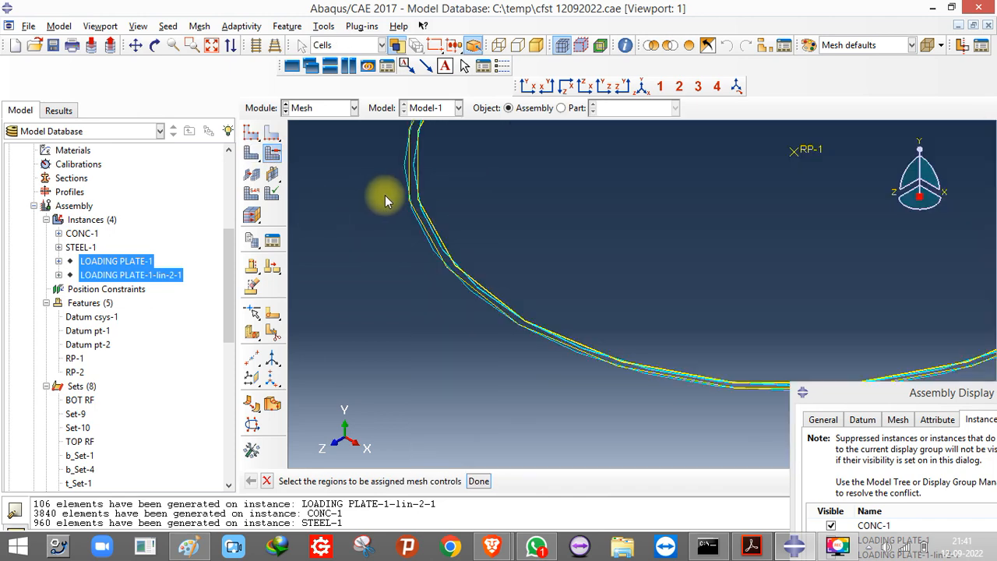
mouse_move(384, 195)
left_mouse_down()
mouse_move(517, 262)
mouse_move(506, 298)
left_mouse_up()
left_click(478, 481)
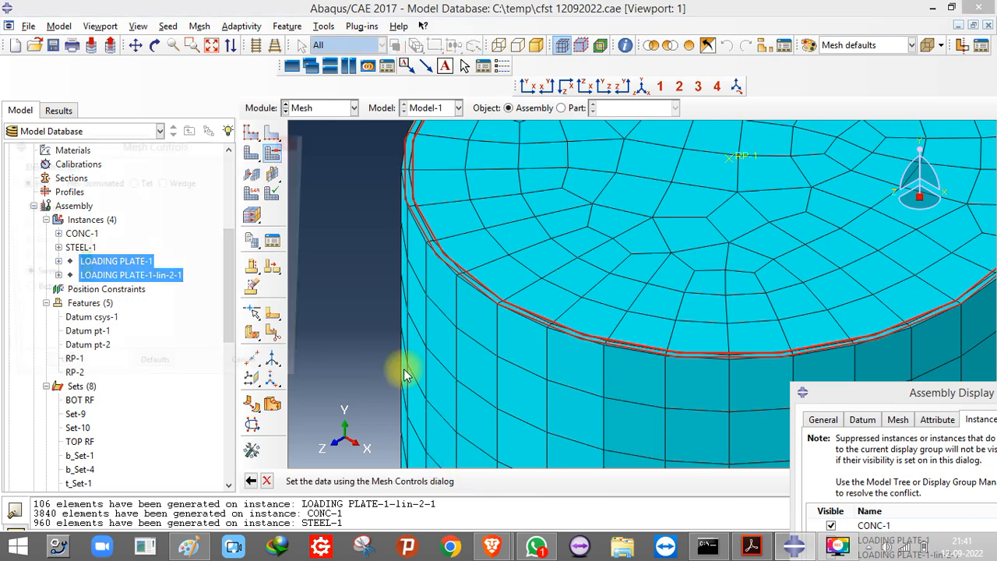
left_click(129, 225)
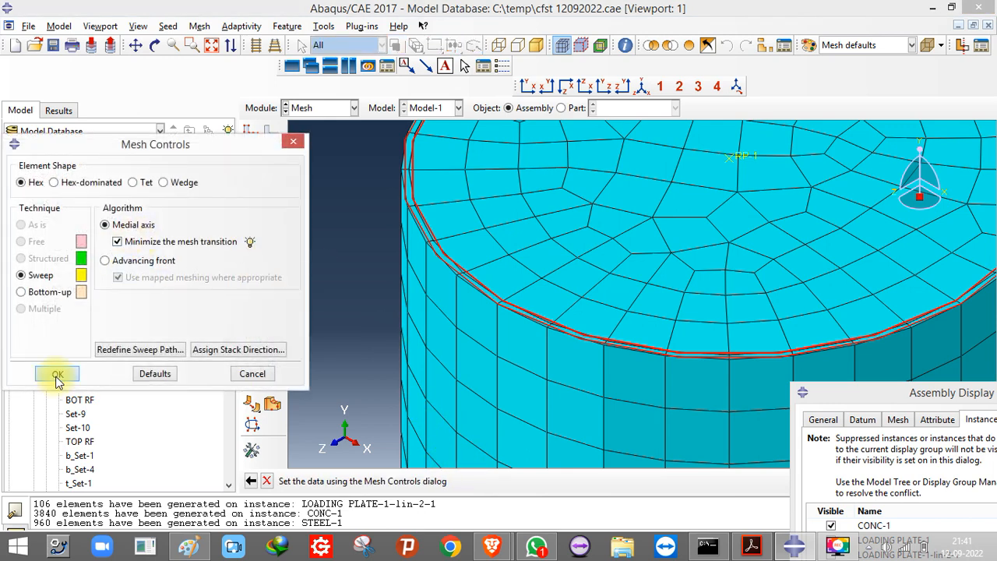
left_click(57, 373)
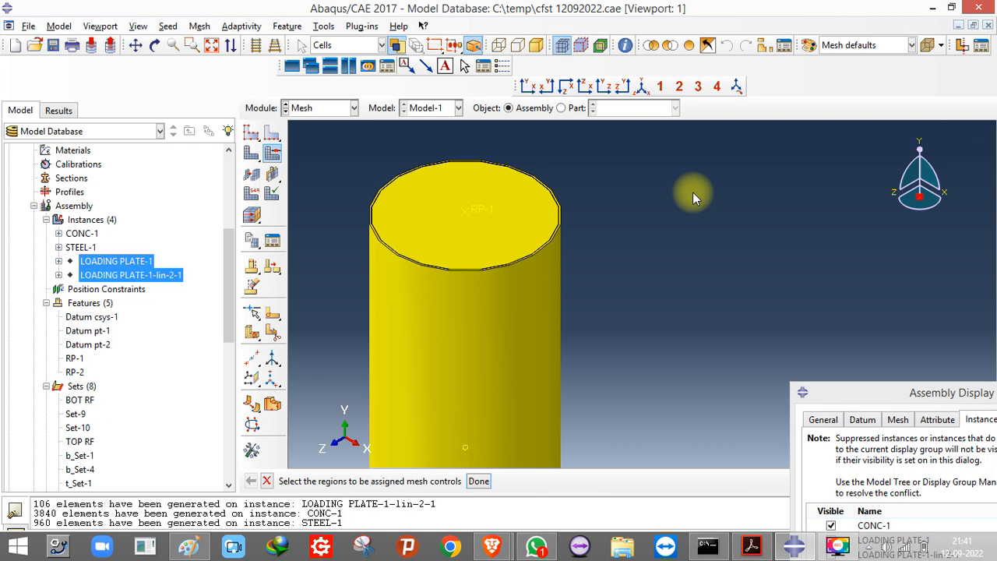
scroll(432, 147, "down", 3)
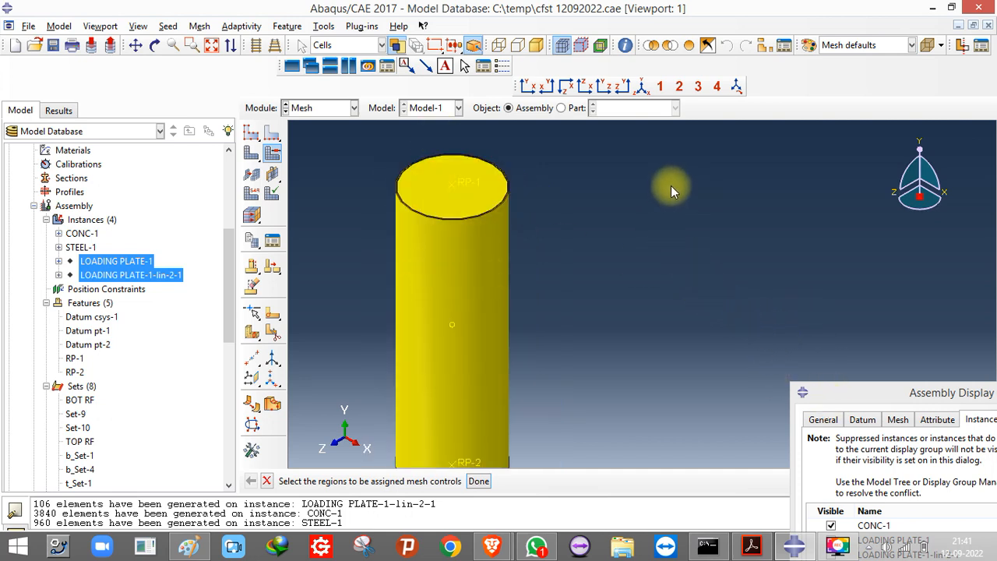
scroll(671, 185, "down", 2)
scroll(436, 165, "up", 5)
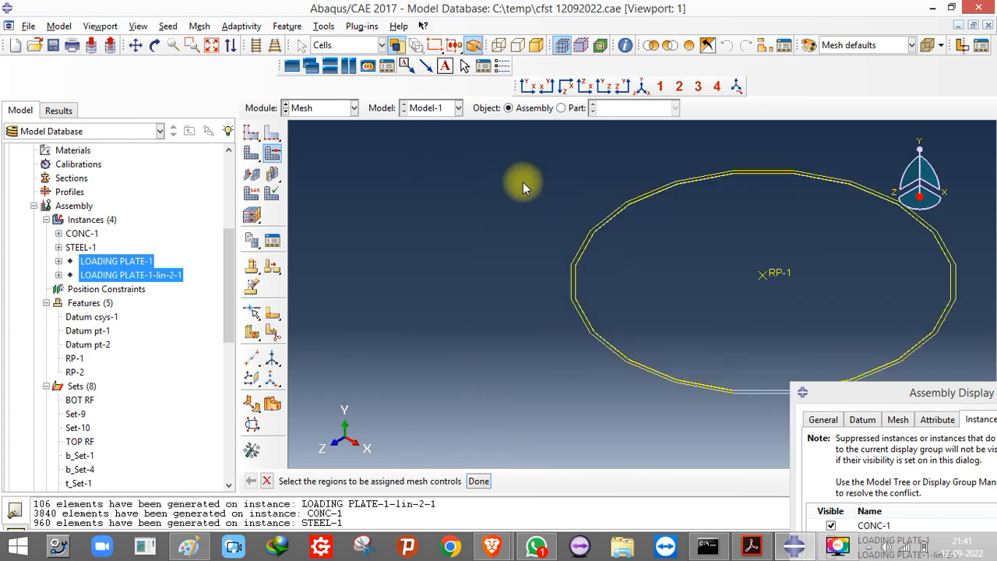
scroll(407, 218, "down", 2)
scroll(476, 214, "up", 2)
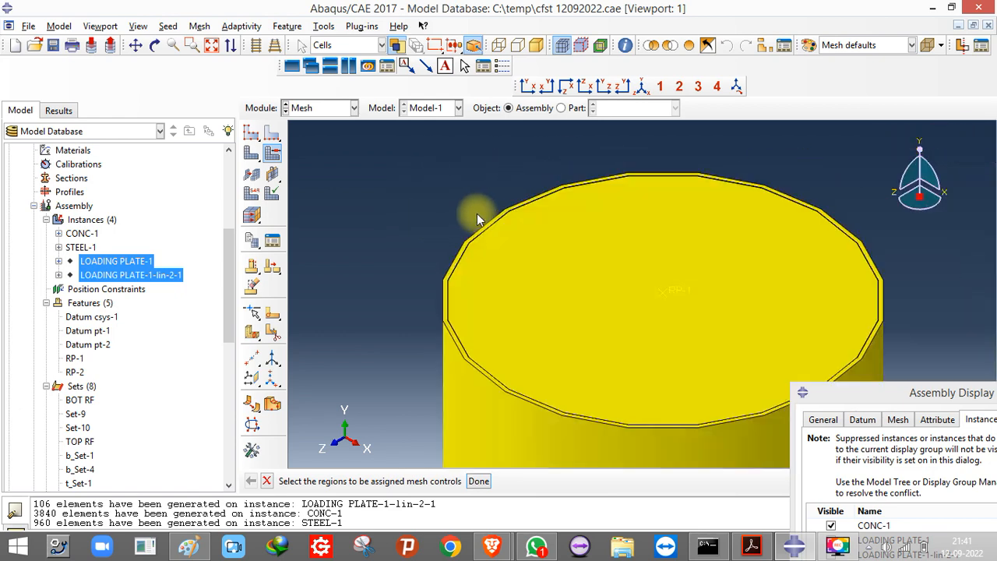
scroll(468, 183, "down", 3)
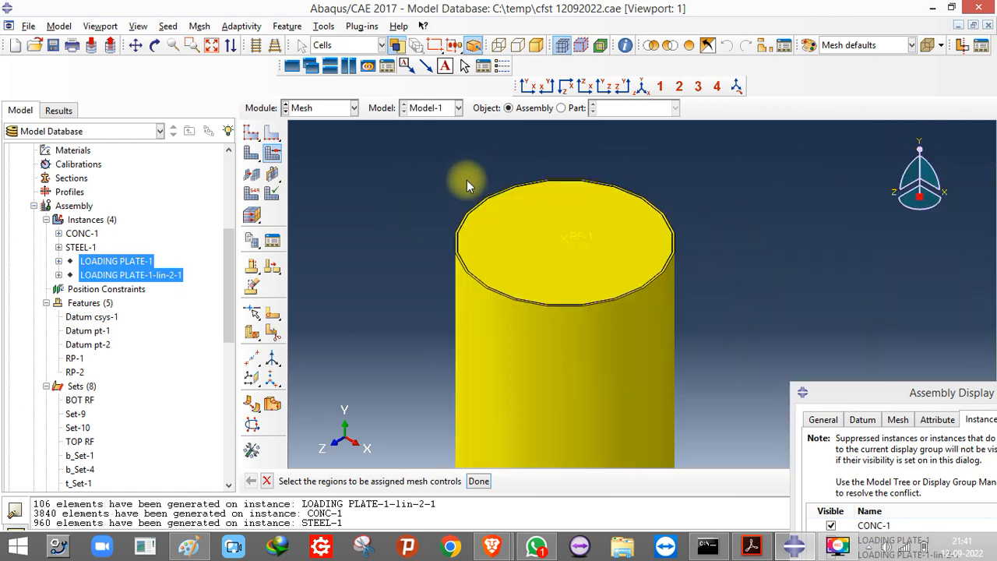
- Show all assembly instances and hide LOADING PLATE-1 and LOADING PLATE-1-lin-2-1 once more
right_click(92, 274)
left_click(117, 288)
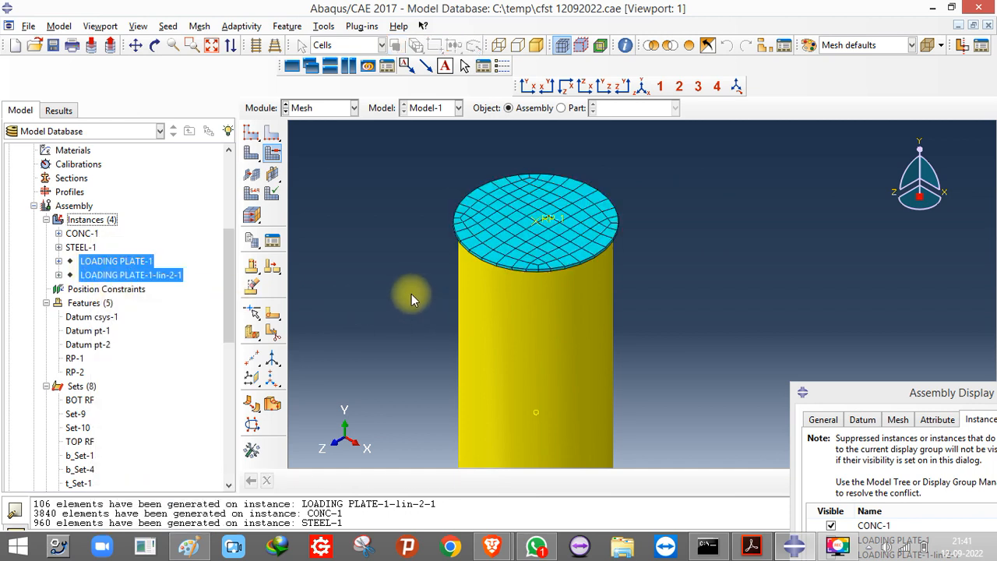
right_click(119, 266)
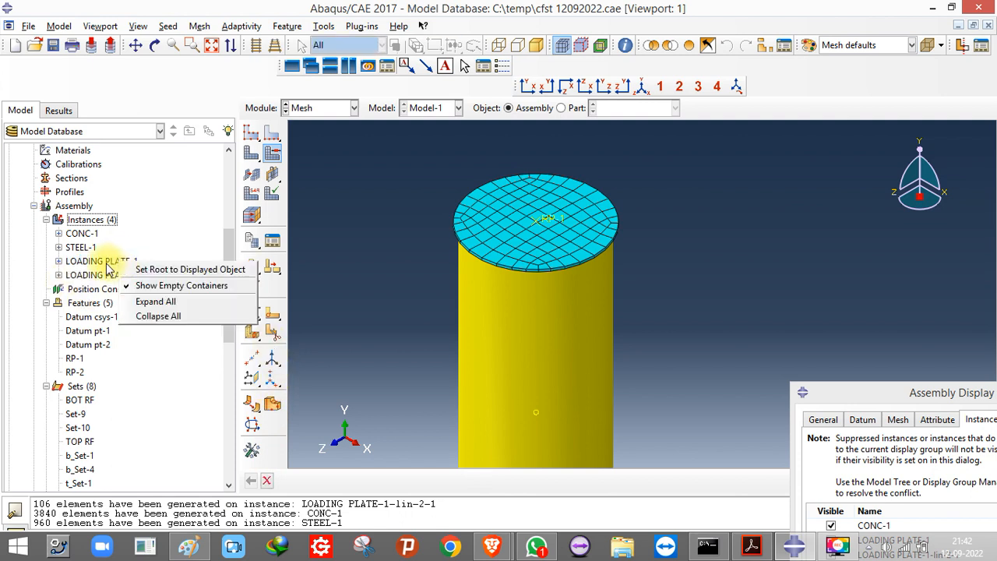
left_click(106, 266)
left_click(100, 264)
left_click(100, 275, "shift")
right_click(100, 276)
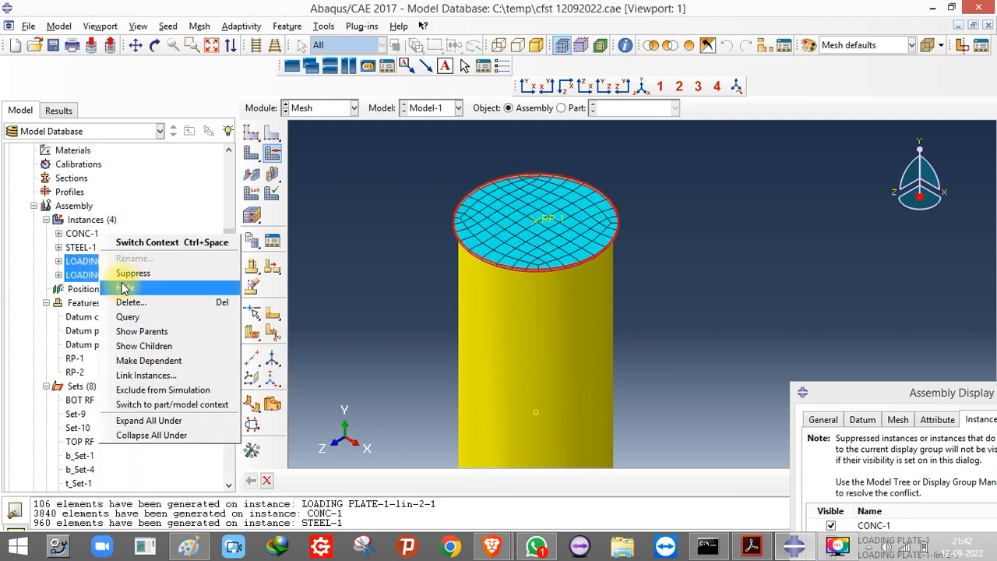
left_click(124, 273)
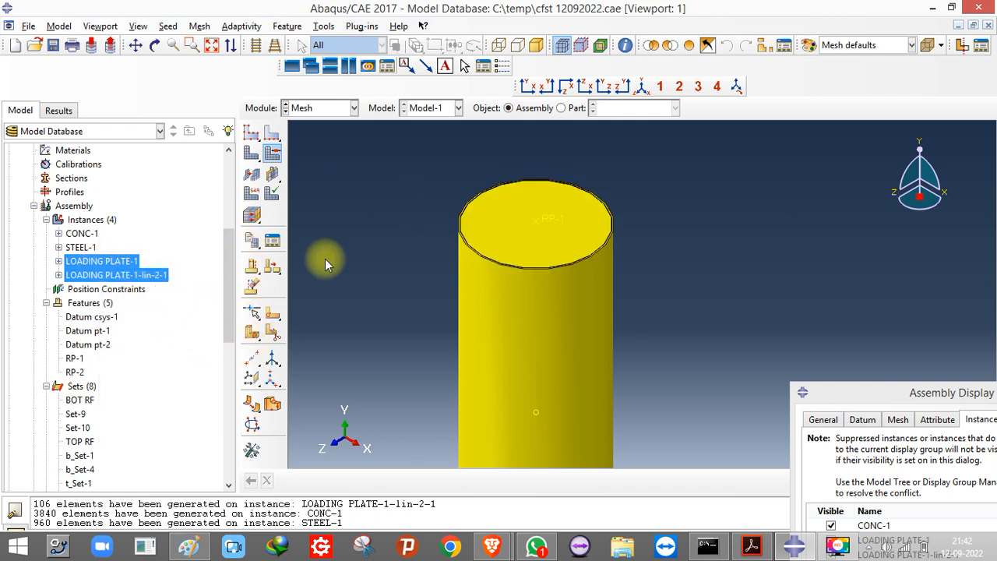
- Partition the concrete and steel cells lengthwise with a three-point plane through two opposite top-rim points and one bottom-rim point
left_click(252, 333)
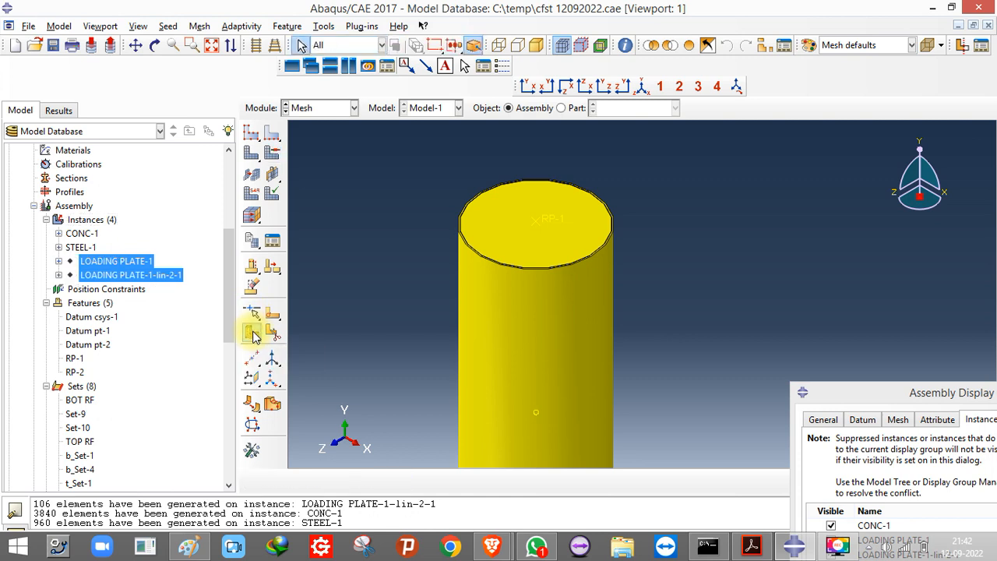
left_click(253, 335)
scroll(459, 157, "down", 5)
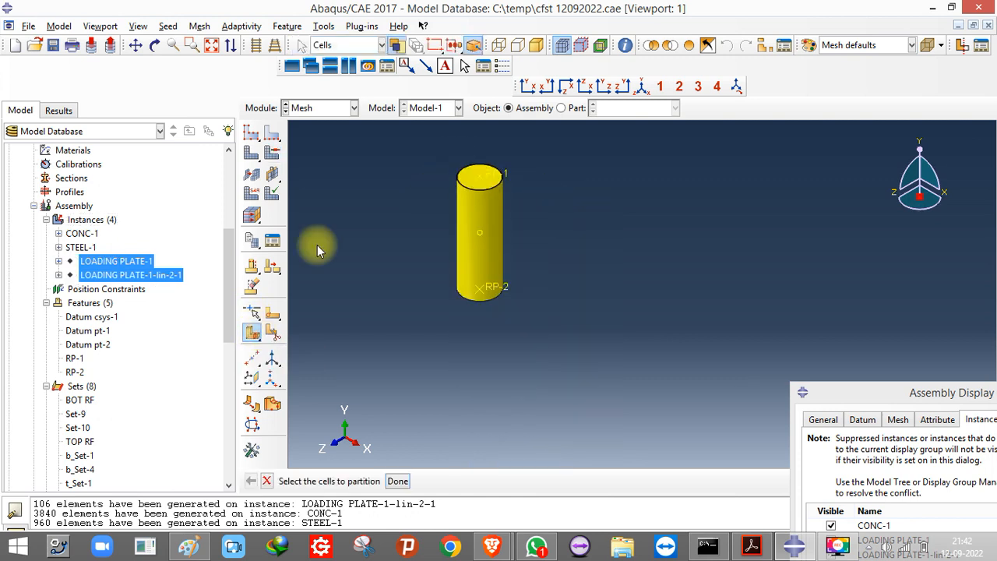
left_click(514, 257)
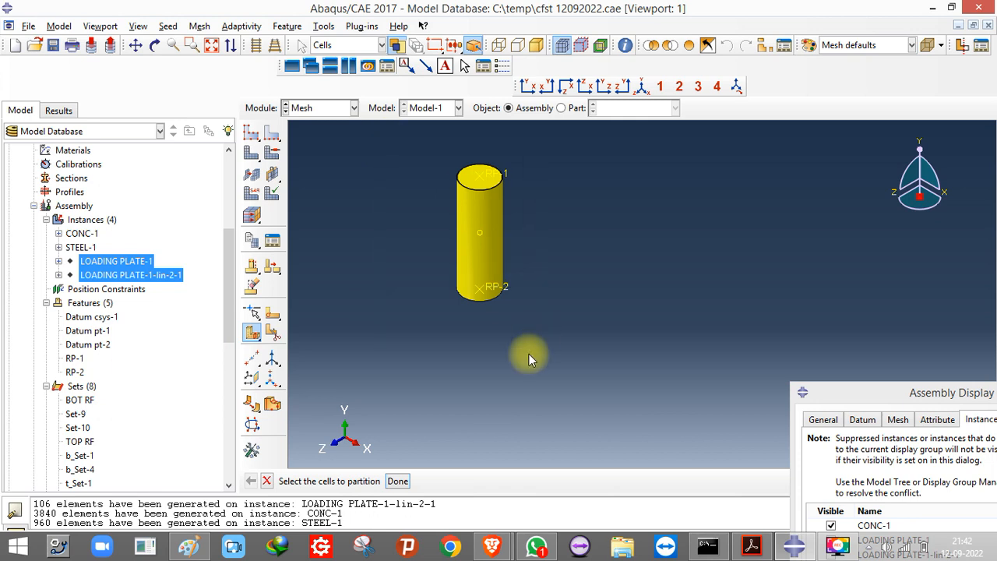
left_click(398, 481)
left_click(537, 480)
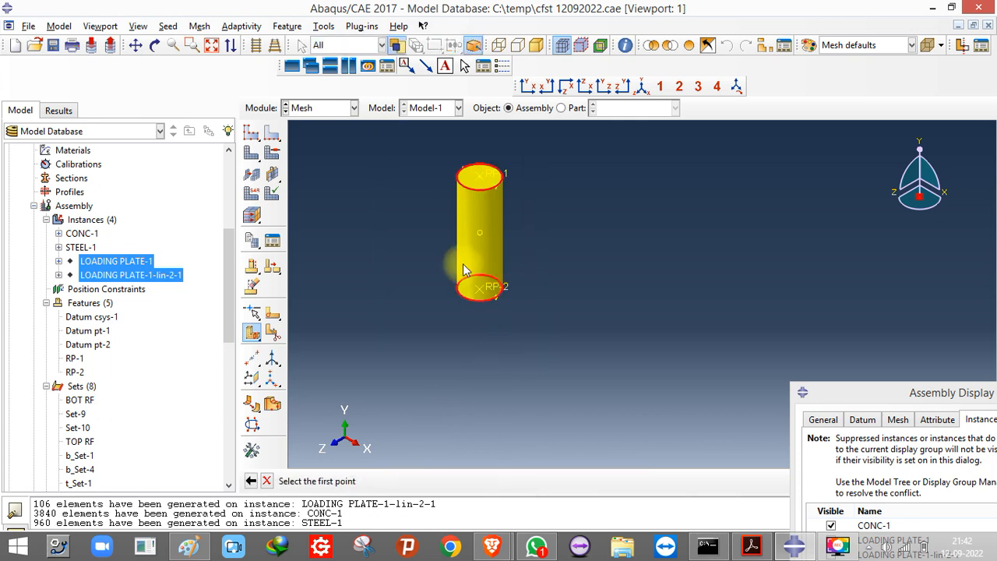
scroll(463, 168, "up", 5)
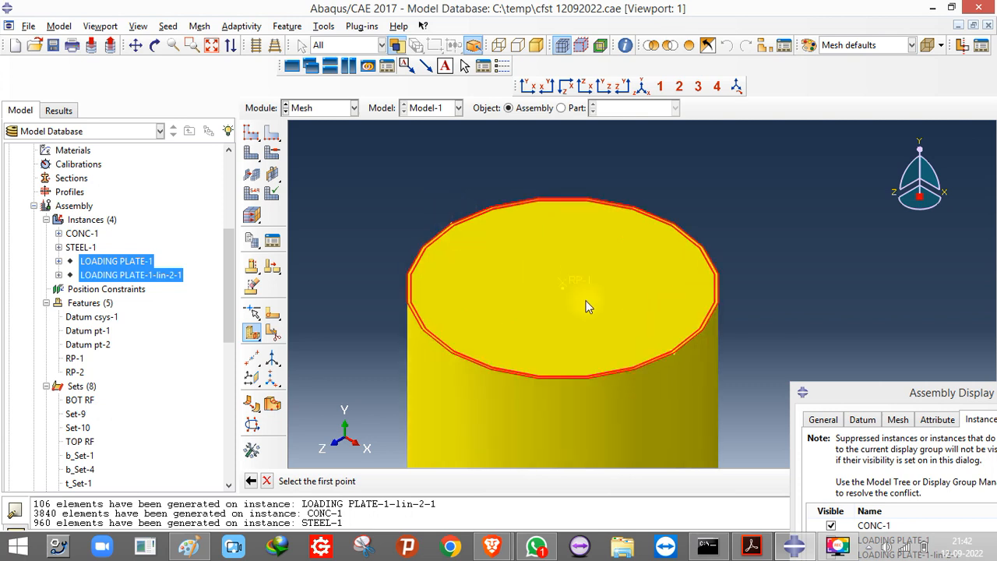
left_click(451, 224)
left_click(674, 351)
scroll(624, 264, "down", 5)
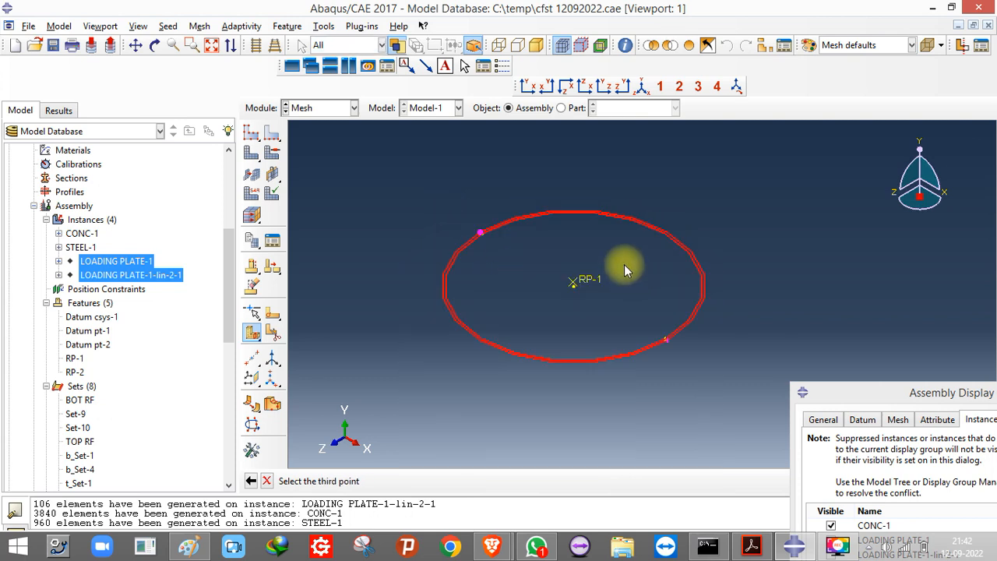
scroll(641, 349, "down", 2)
scroll(627, 396, "up", 4)
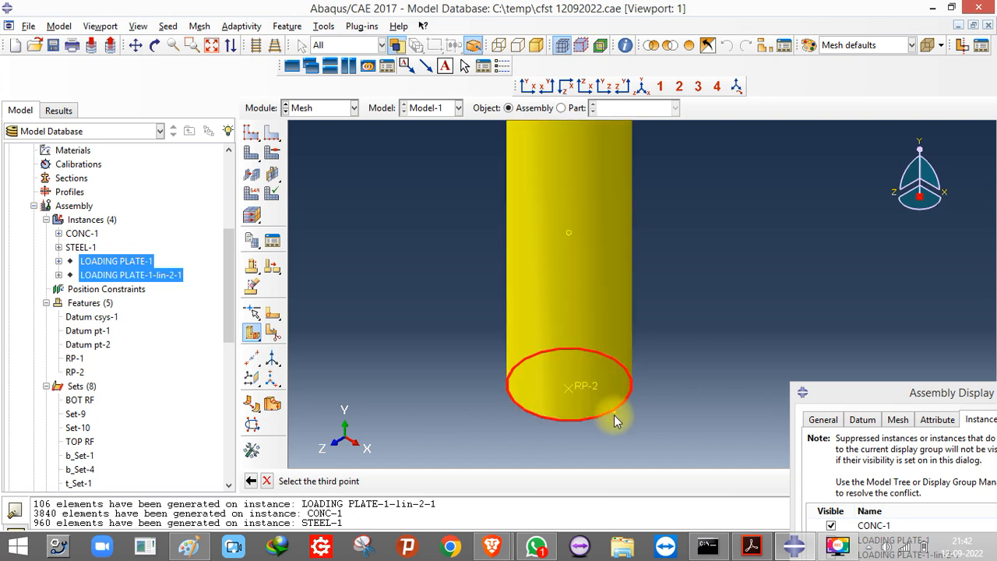
left_click(615, 412)
left_click(446, 481)
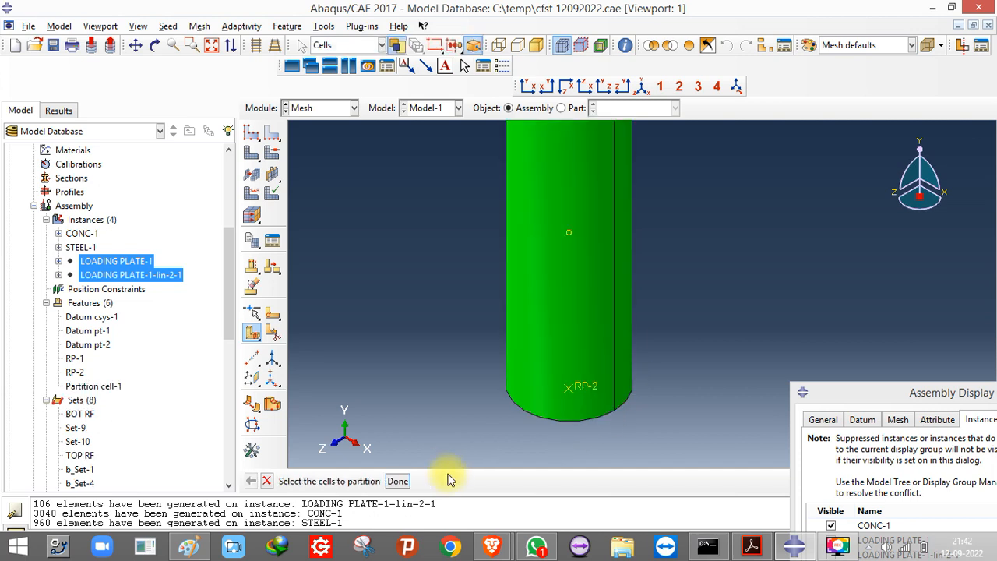
- Partition all cells into quarters with a second three-point plane through the top centre, a top-rim point and a bottom-rim point
scroll(495, 367, "down", 5)
left_click_drag(467, 195, 713, 454)
left_click(396, 482)
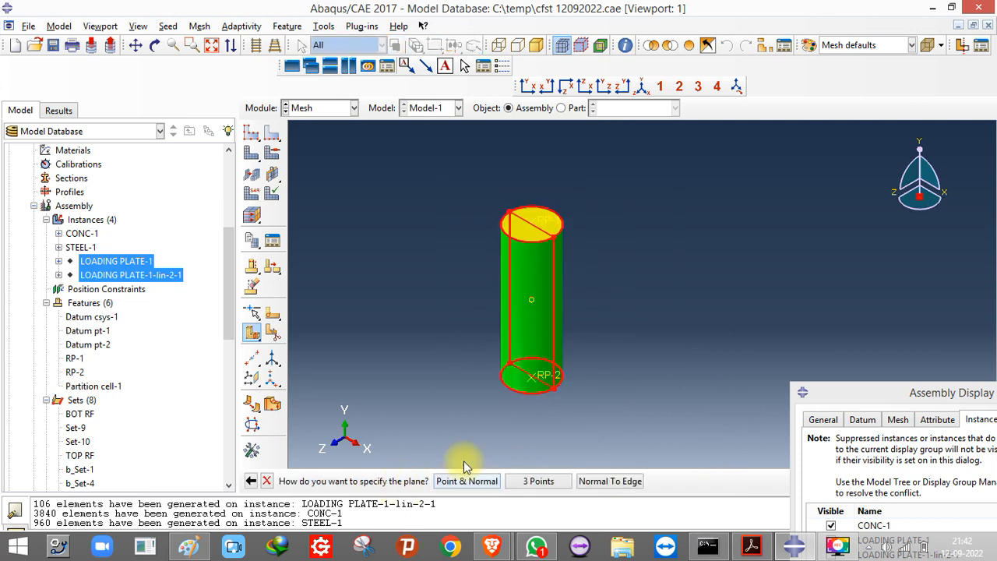
left_click(539, 481)
scroll(526, 226, "up", 3)
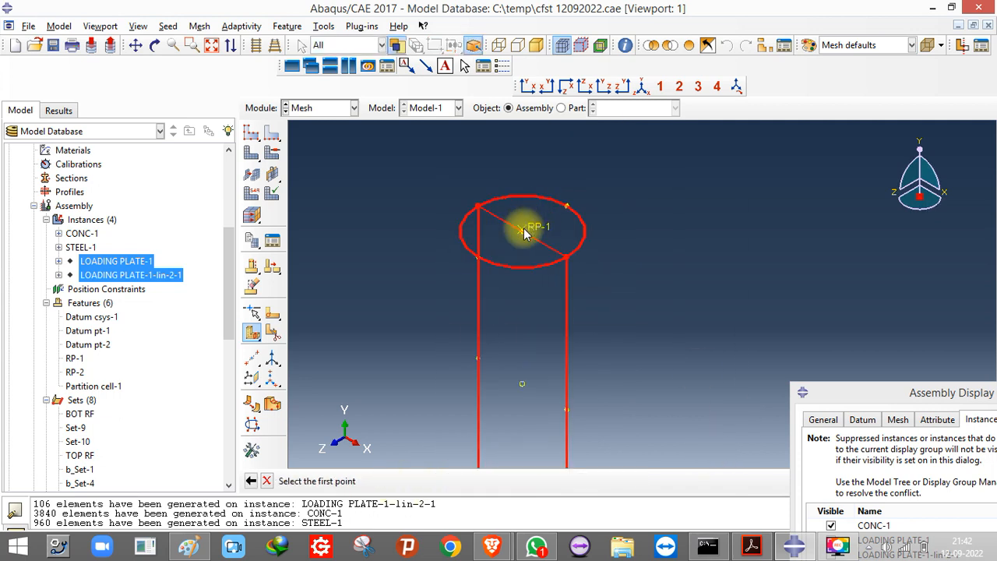
left_click(521, 238)
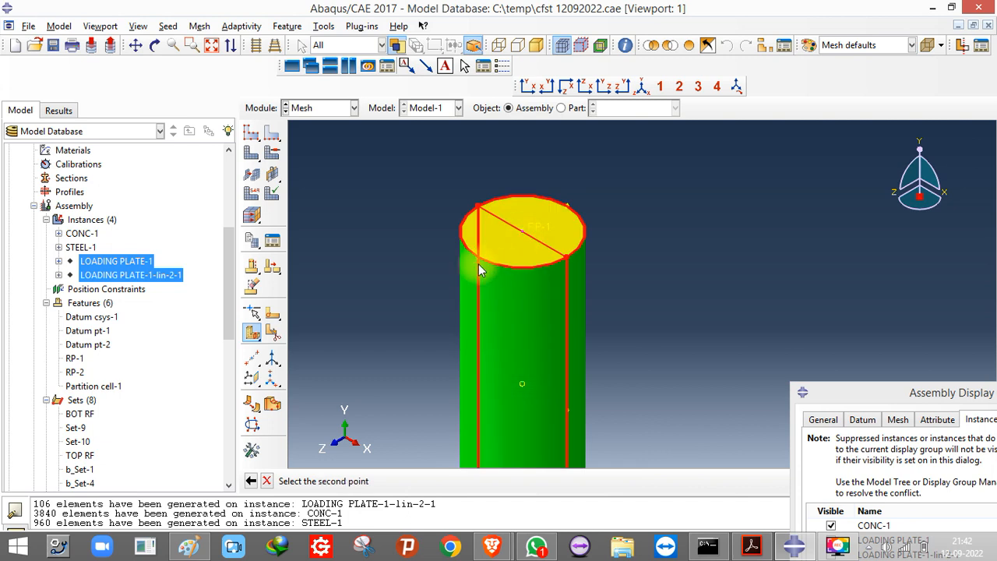
left_click(575, 204)
scroll(573, 186, "down", 3)
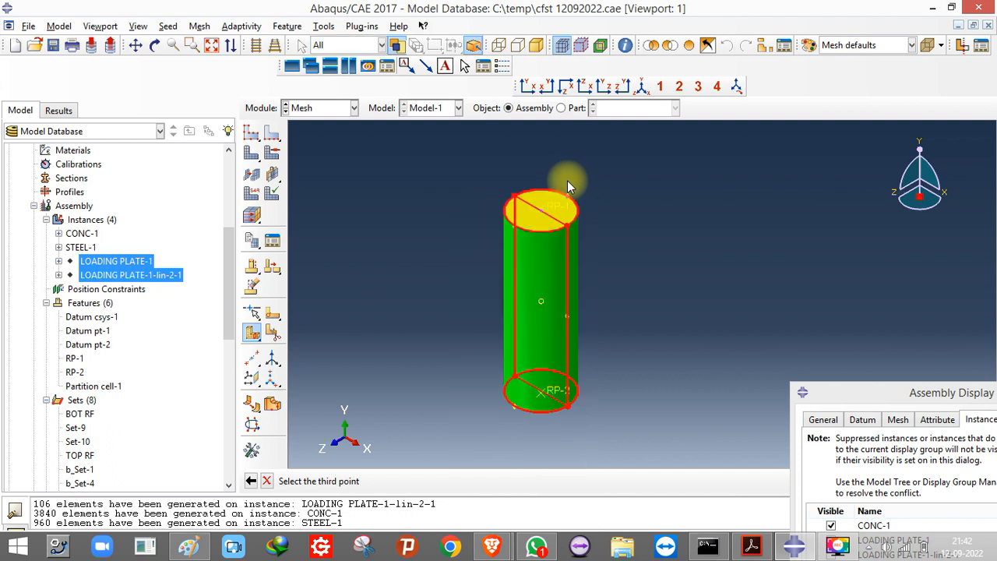
scroll(544, 355, "down", 1)
scroll(544, 354, "up", 2)
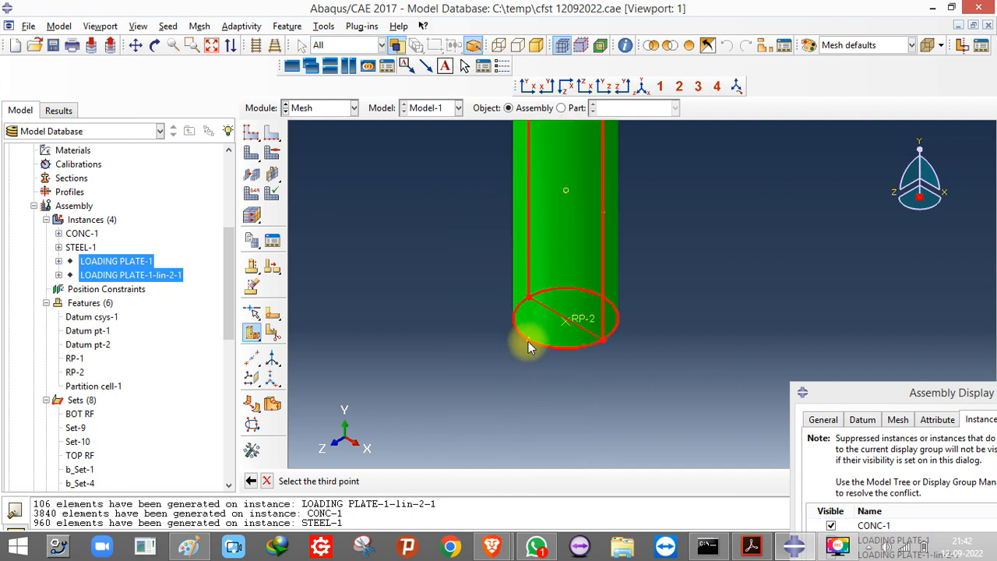
left_click(527, 344)
left_click(453, 482)
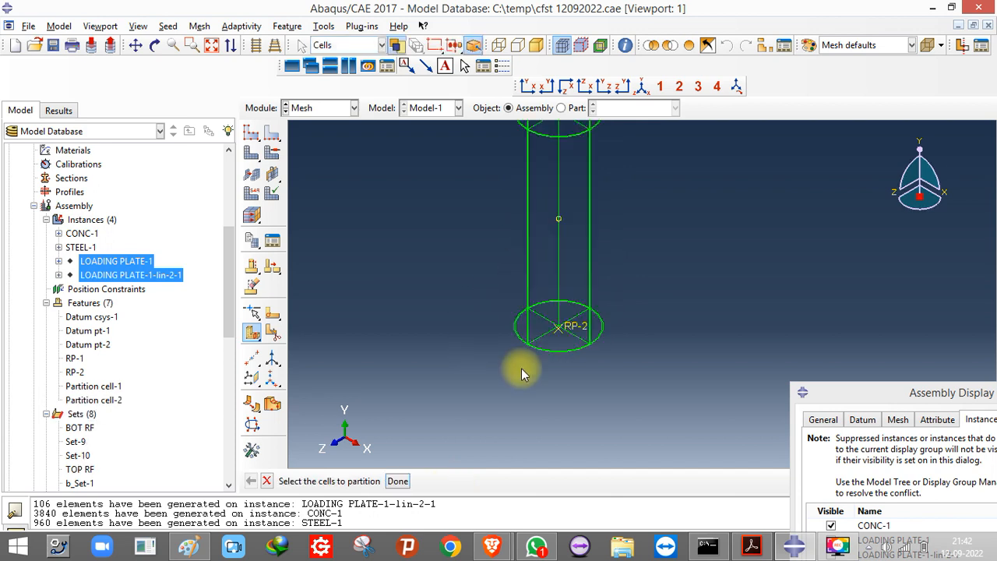
- Mesh the partitioned CONC-1 and STEEL-1 instances and inspect the node alignment at their interface
scroll(554, 187, "up", 3)
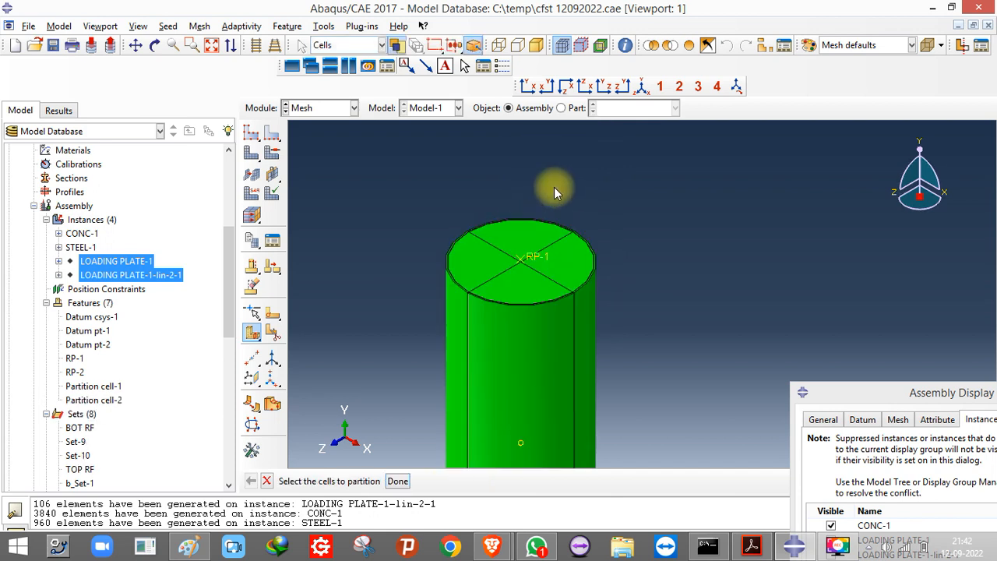
scroll(554, 187, "down", 3)
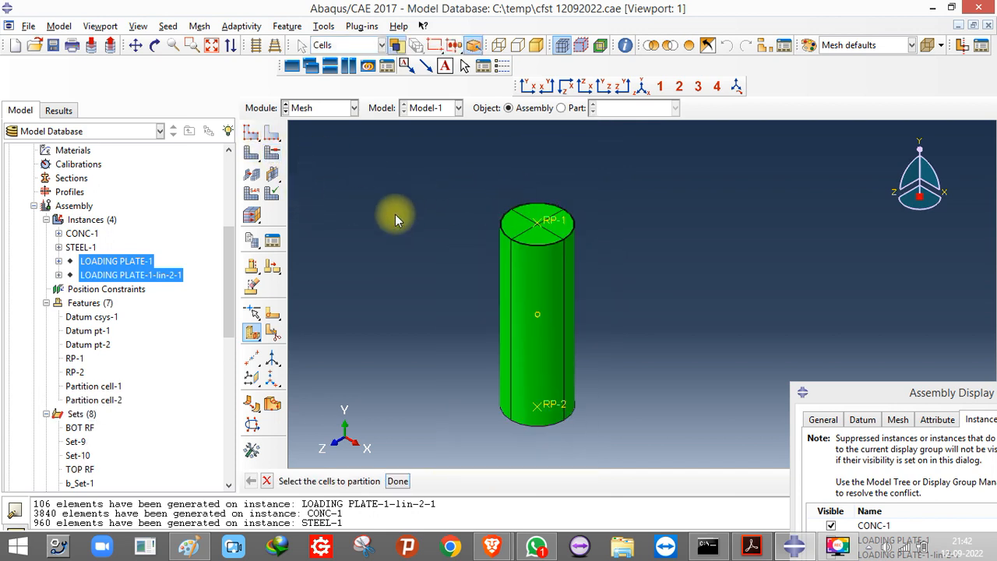
left_click(250, 153)
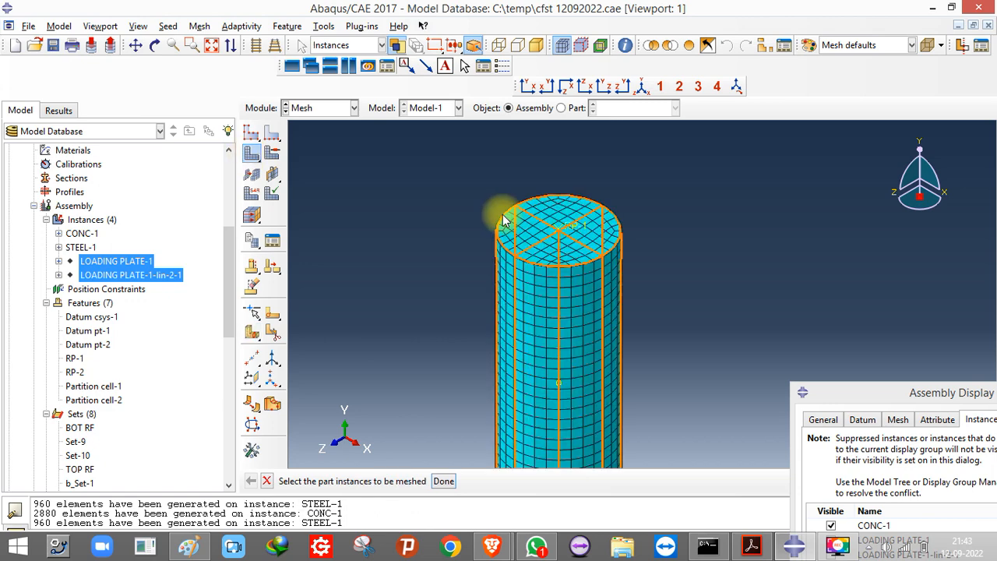
scroll(477, 212, "up", 5)
scroll(477, 249, "up", 4)
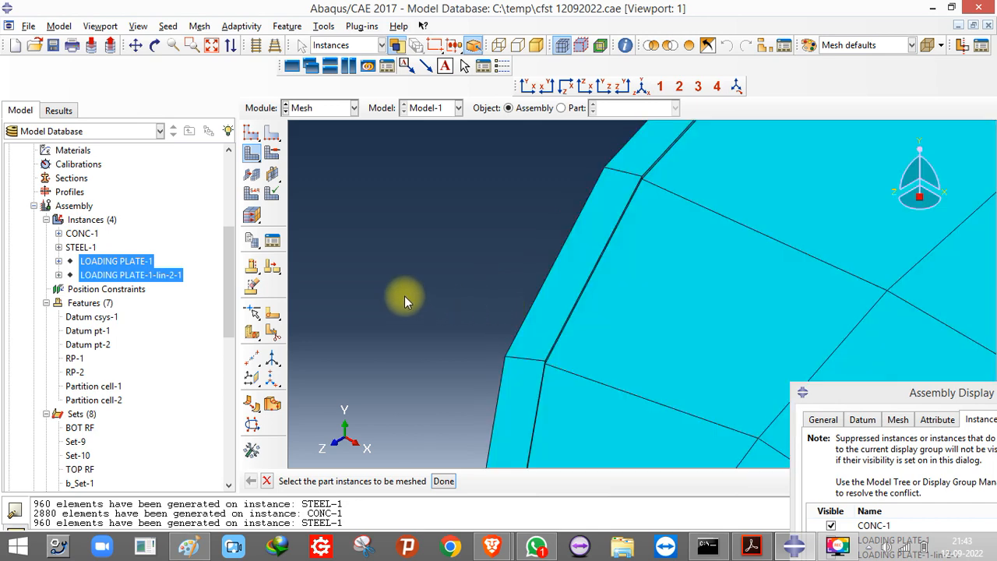
scroll(404, 296, "down", 5)
scroll(415, 278, "down", 5)
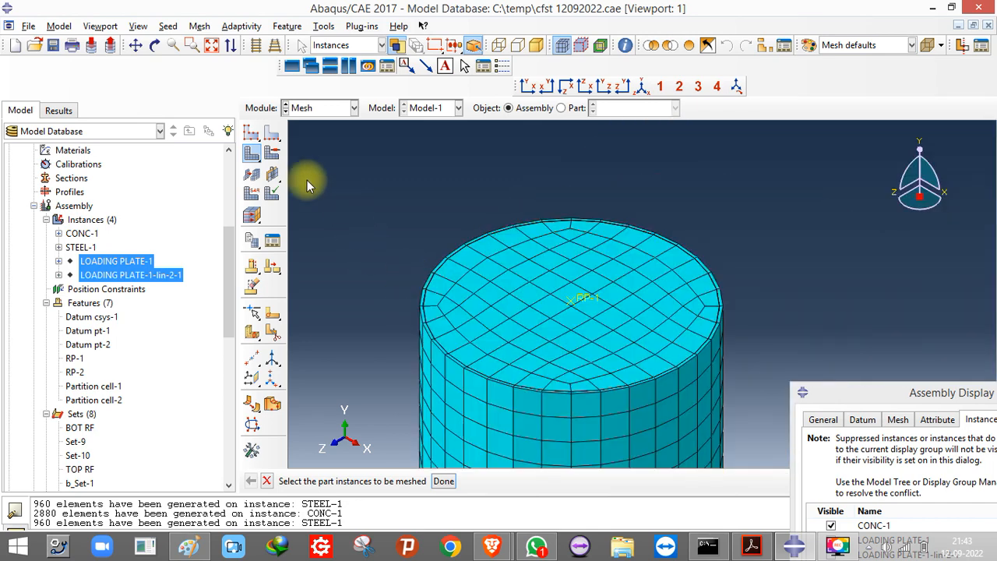
- Assign the Sweep technique with the Medial axis algorithm and minimized mesh transition to all partitioned concrete and steel cells
left_click(272, 154)
left_click_drag(365, 162, 771, 467)
left_click(478, 480)
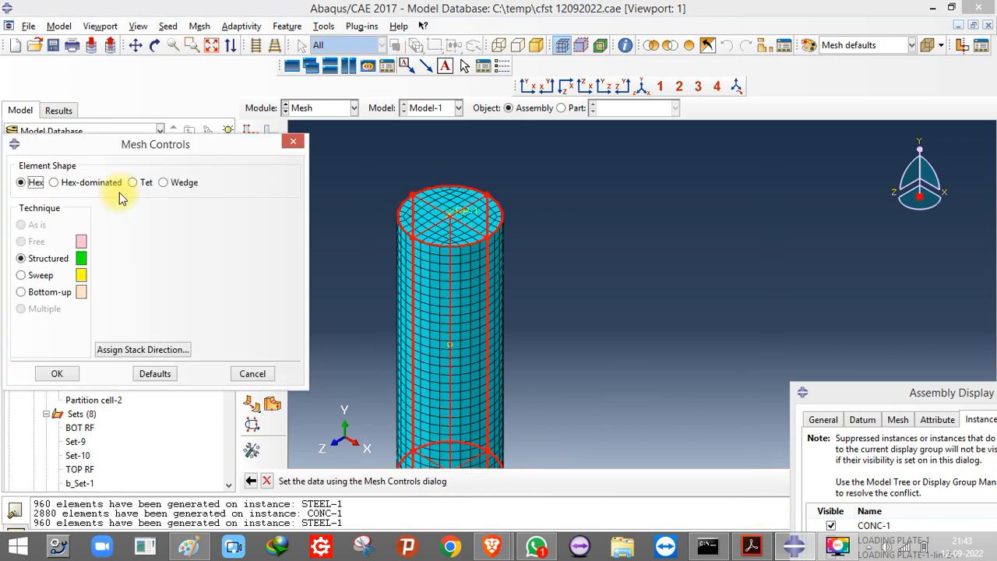
left_click(23, 276)
left_click(104, 224)
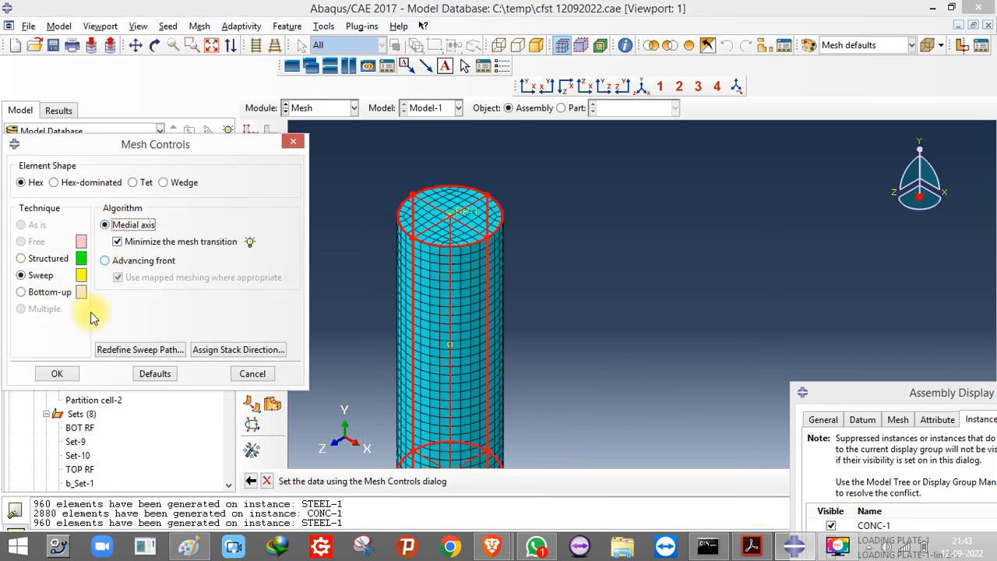
left_click(58, 374)
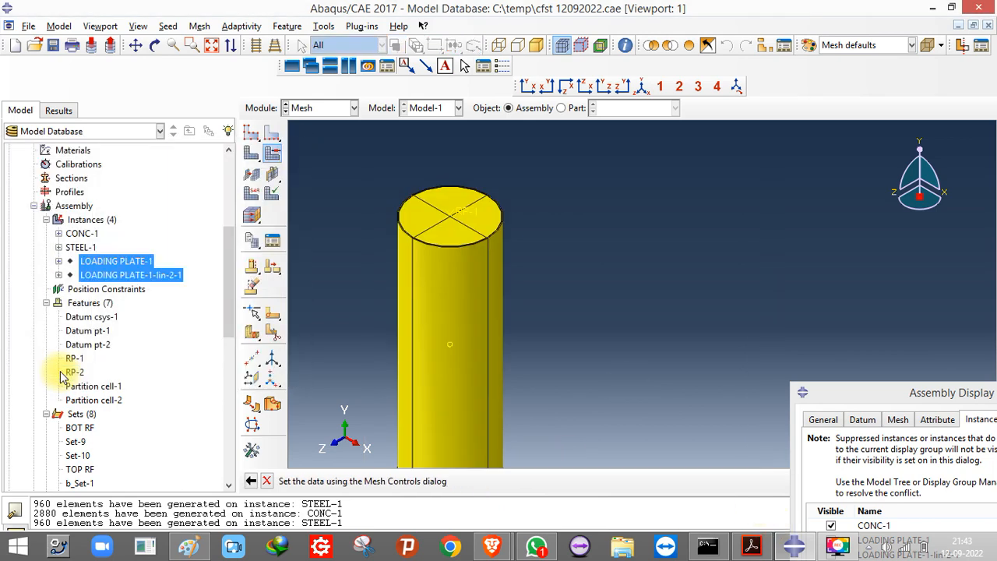
- Mesh the concrete core and steel tube instances with the current mesh controls
left_click(250, 152)
left_click_drag(328, 164, 660, 443)
left_click(443, 480)
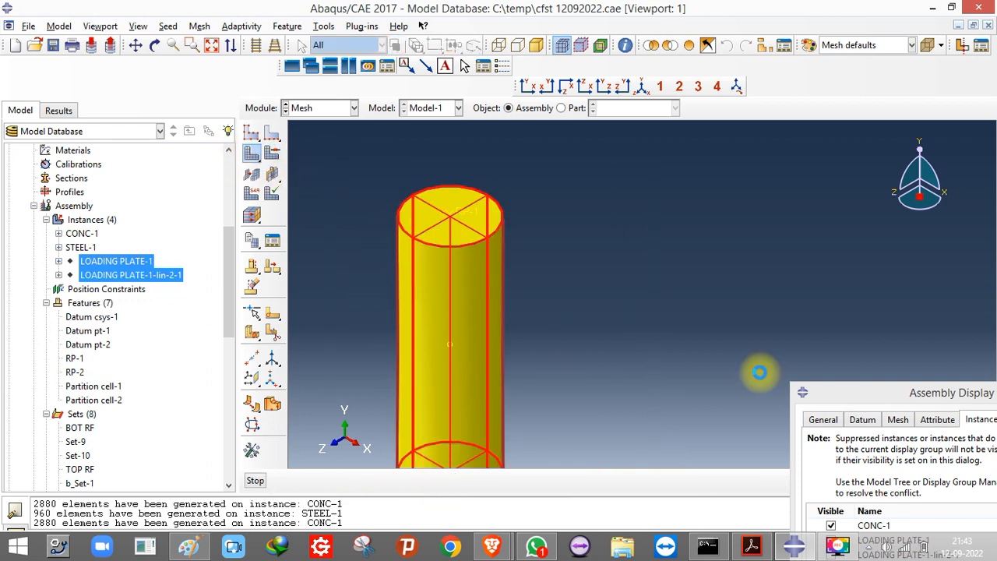
- Examine the mesh around the column's upper rim, where the steel tube meets the concrete core, also from above
scroll(393, 185, "up", 10)
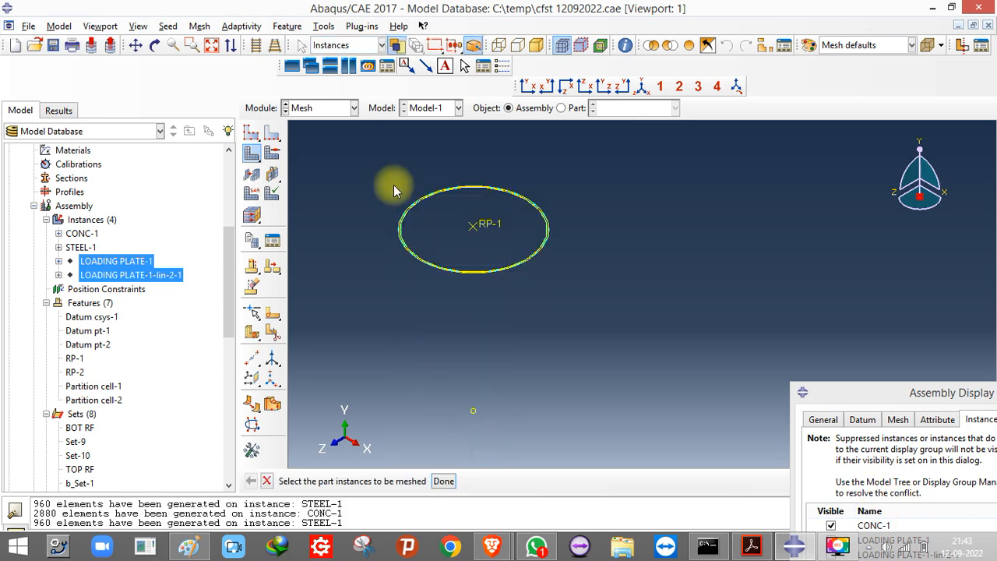
scroll(400, 202, "up", 2)
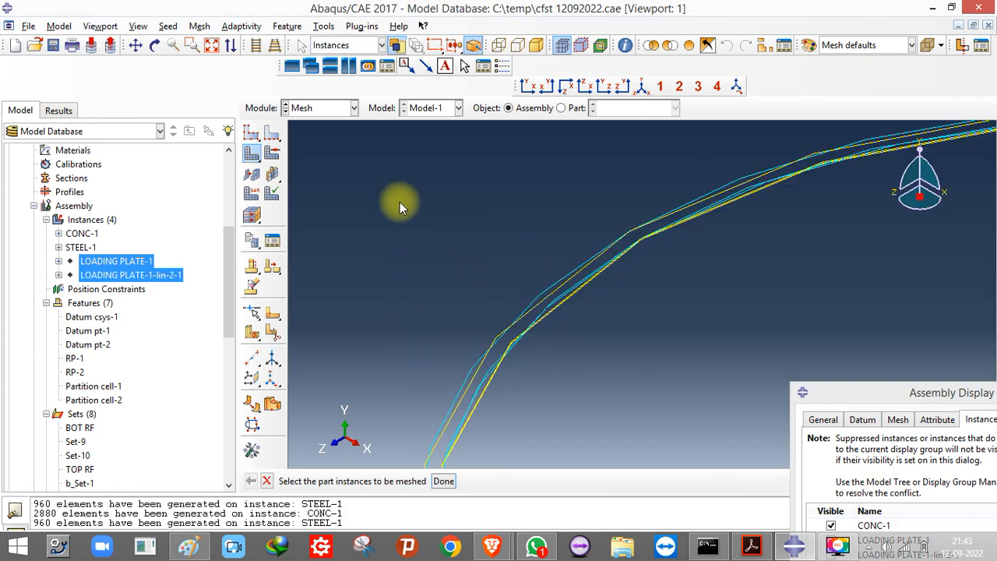
left_click(256, 153)
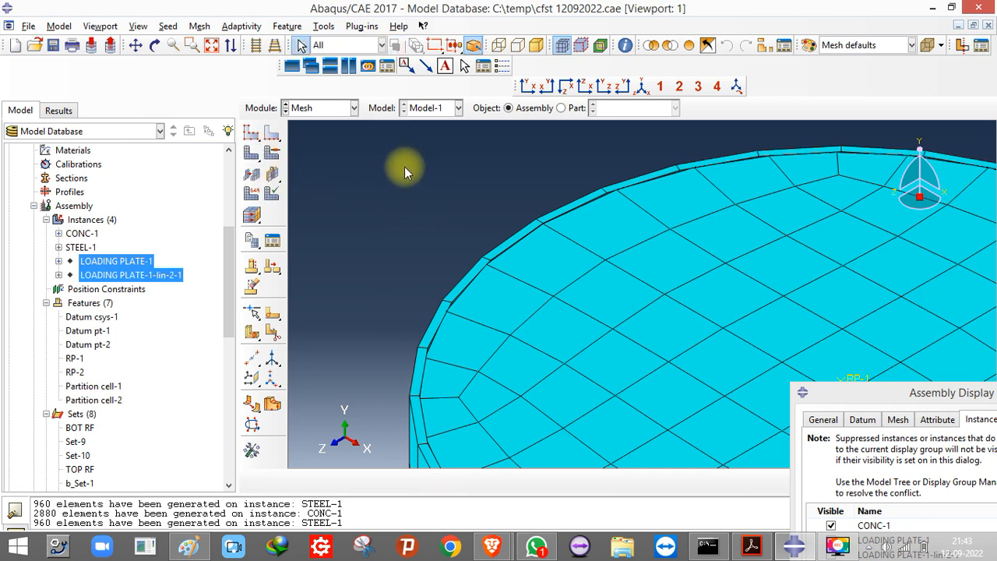
scroll(417, 166, "up", 3)
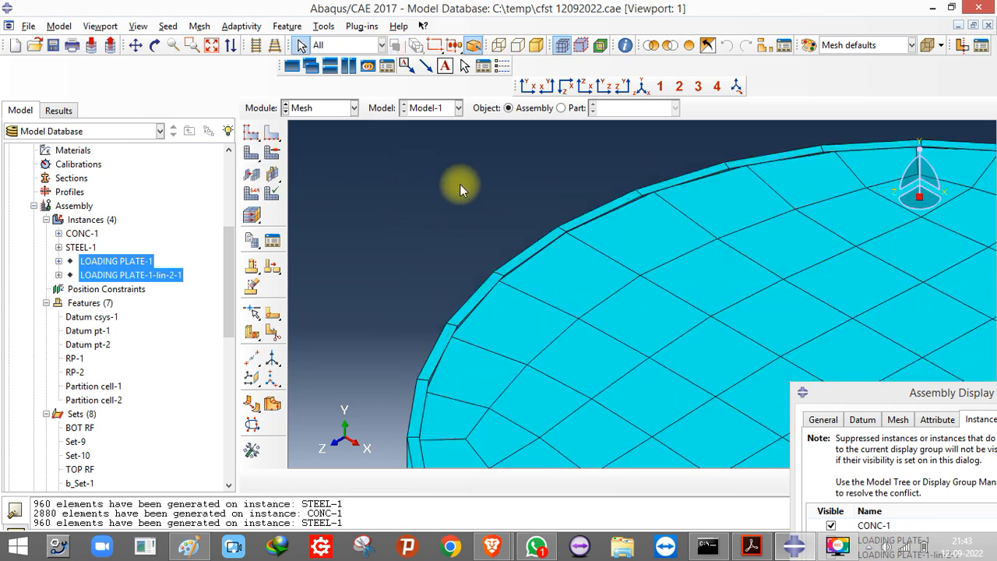
scroll(580, 204, "down", 3)
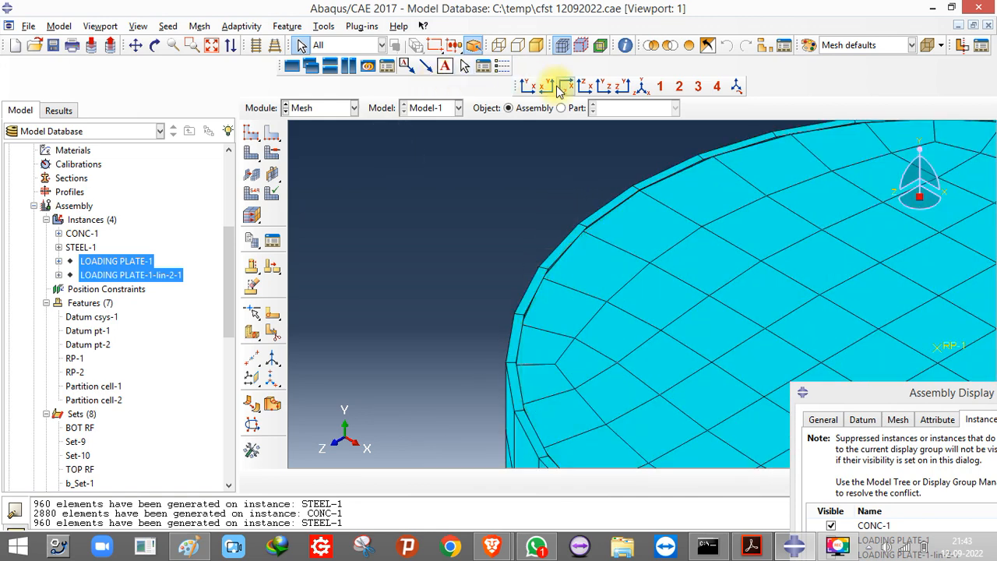
left_click(584, 85)
scroll(471, 195, "up", 2)
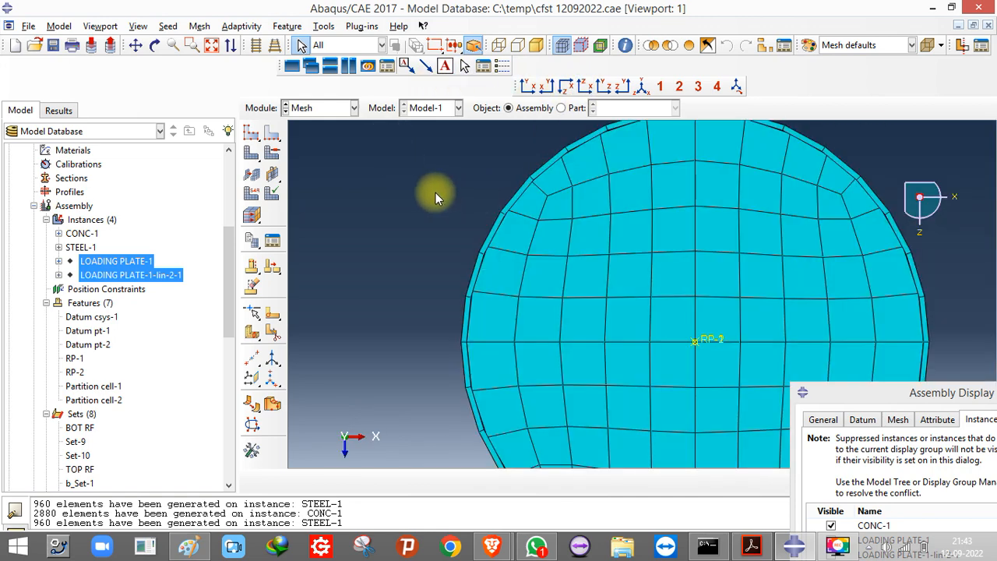
- Set the hex sweep mesh controls of all column regions to the Advancing front algorithm and remesh the concrete and steel instances
left_click(275, 155)
scroll(406, 218, "down", 4)
left_click_drag(366, 160, 738, 399)
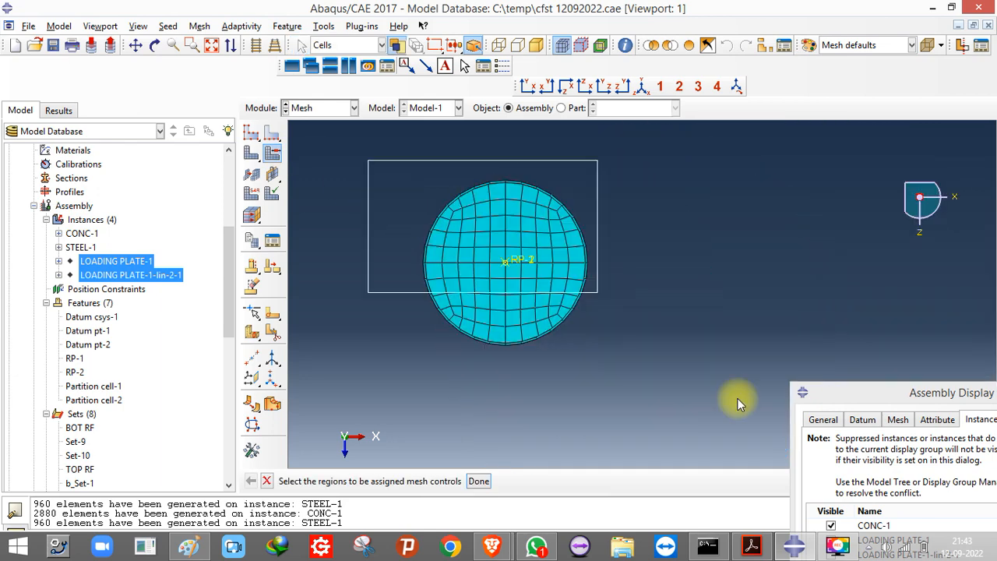
left_click(477, 481)
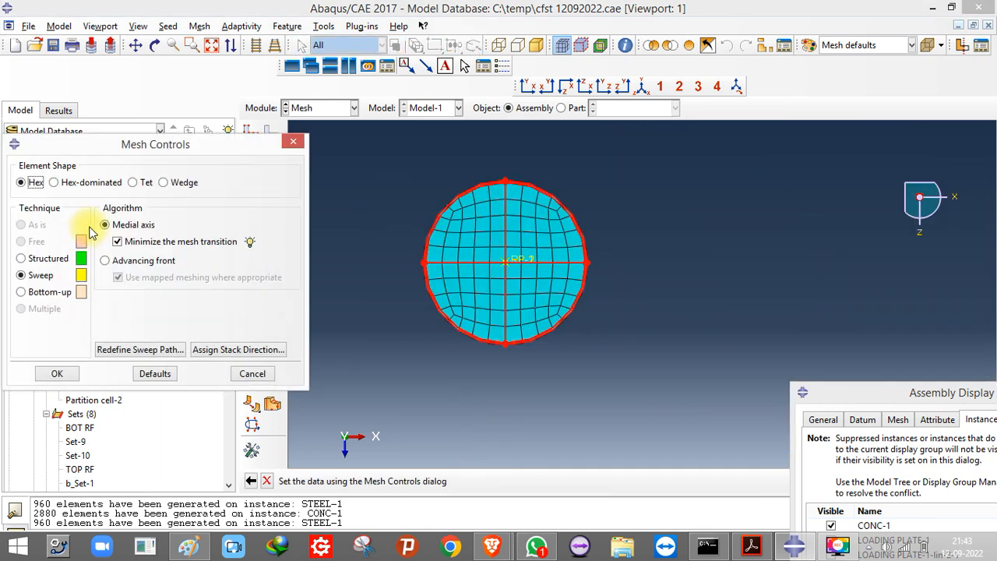
left_click(104, 260)
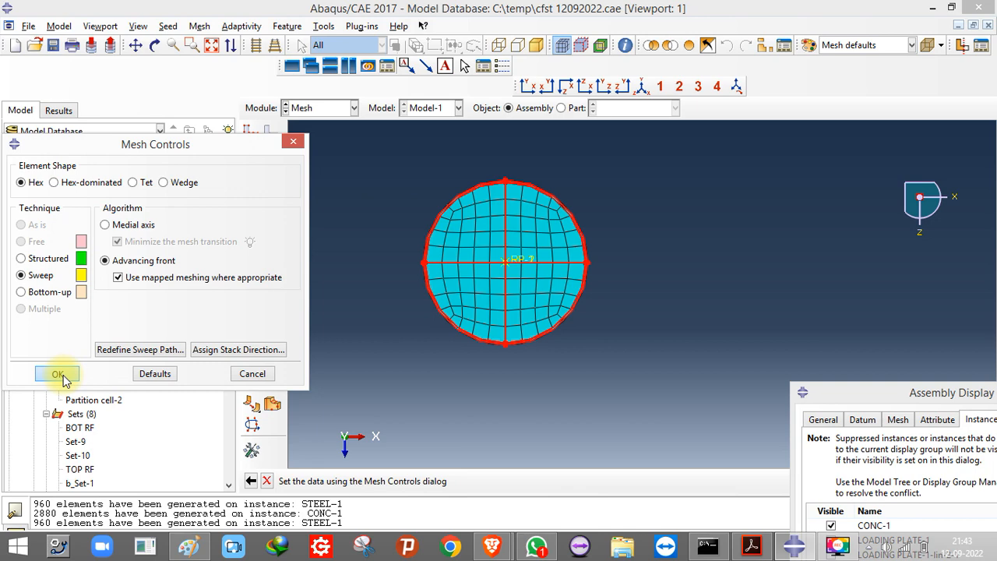
left_click(62, 377)
left_click(441, 481)
- Examine how the concrete and steel mesh edges line up around the circular rim of the column
scroll(403, 212, "up", 5)
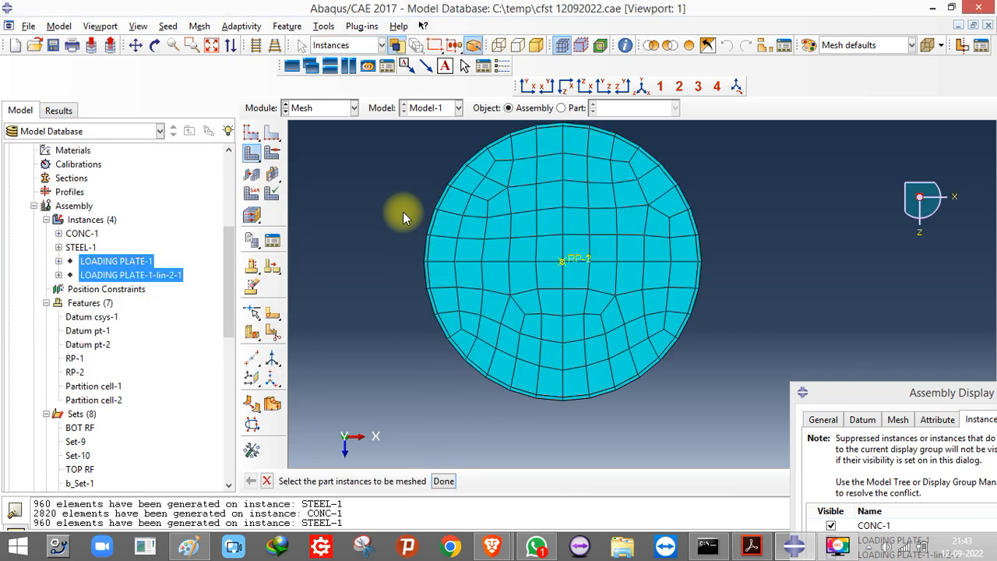
scroll(555, 178, "up", 6)
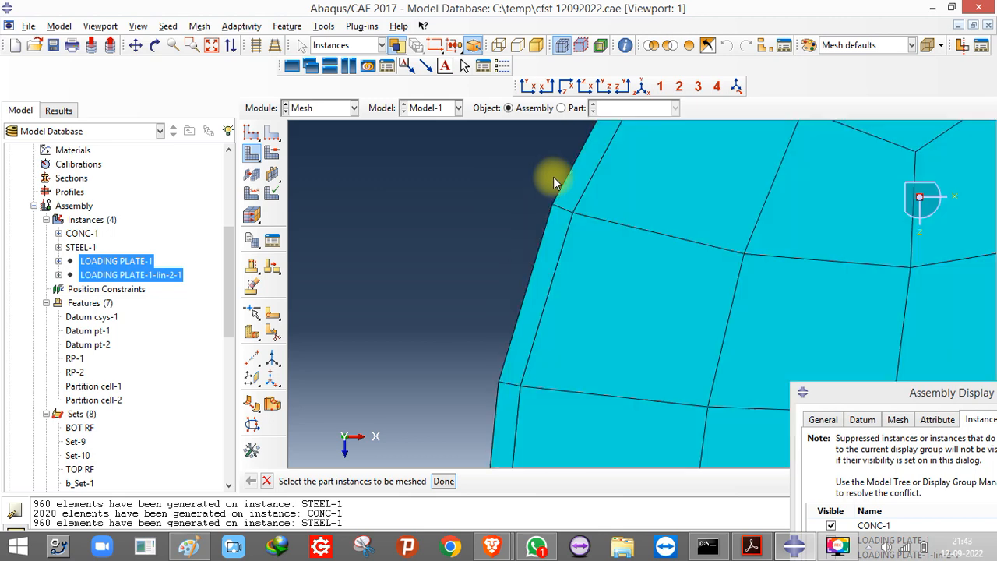
scroll(415, 275, "down", 8)
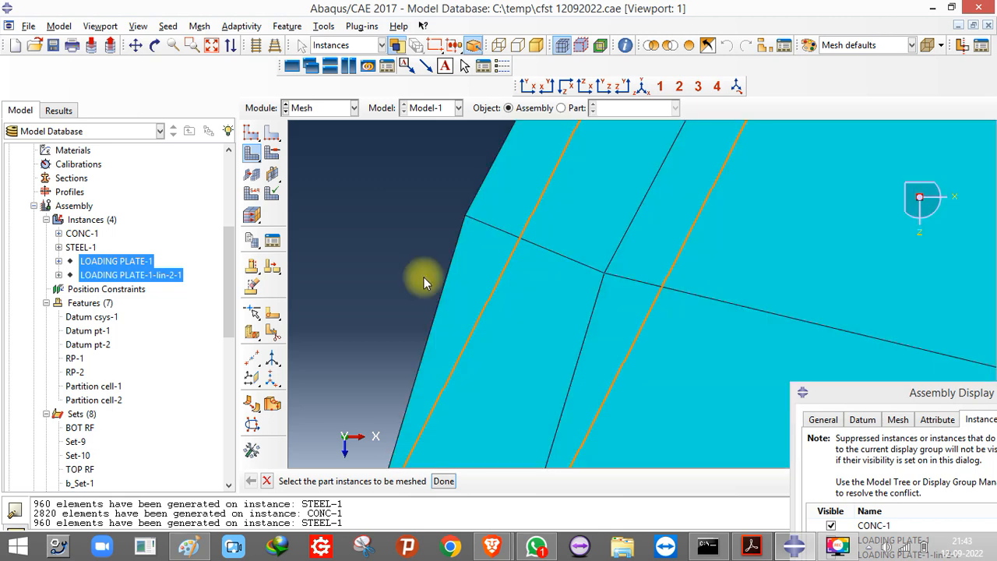
scroll(650, 267, "up", 3)
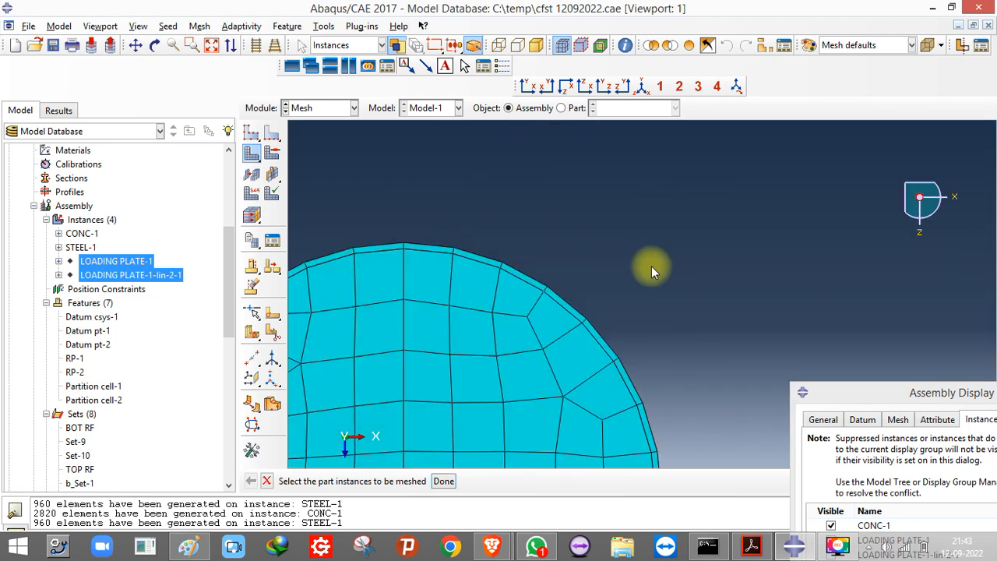
scroll(492, 309, "up", 6)
scroll(495, 308, "up", 4)
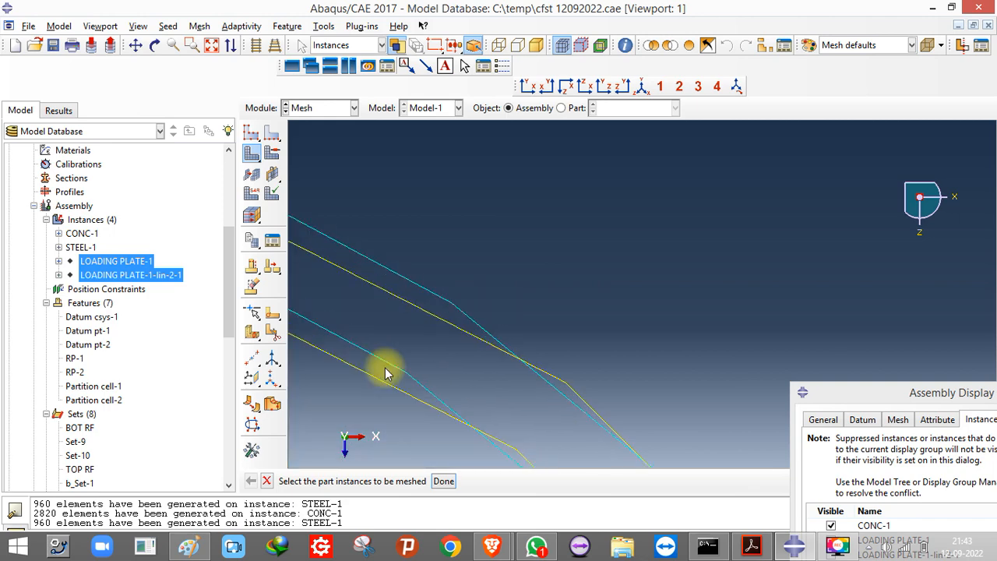
scroll(504, 306, "down", 10)
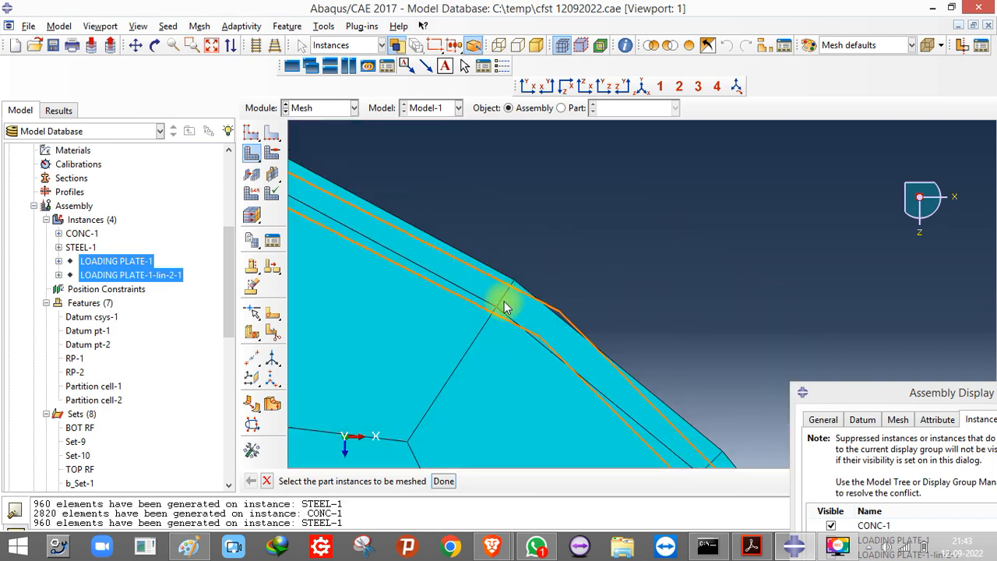
scroll(507, 325, "up", 10)
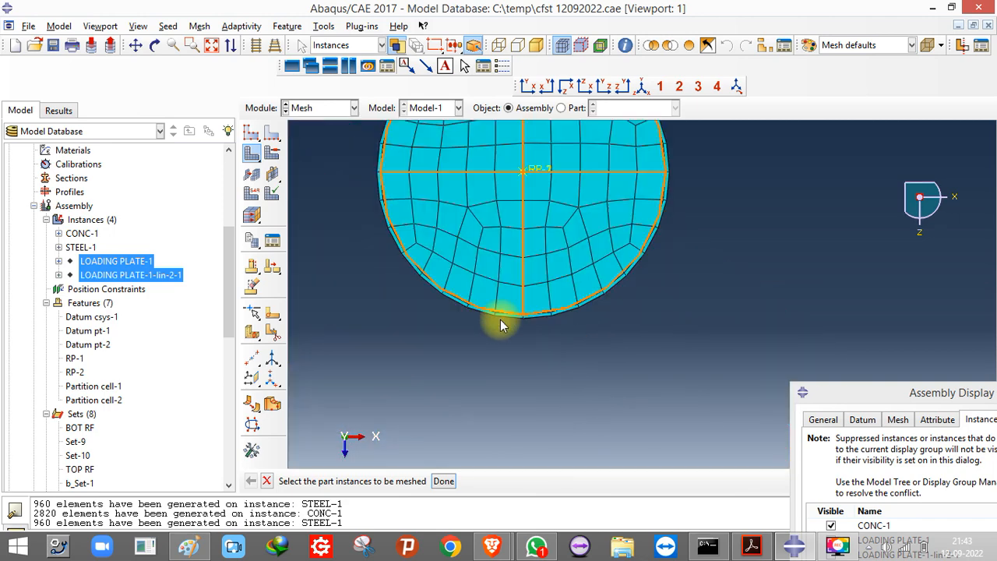
scroll(484, 344, "down", 10)
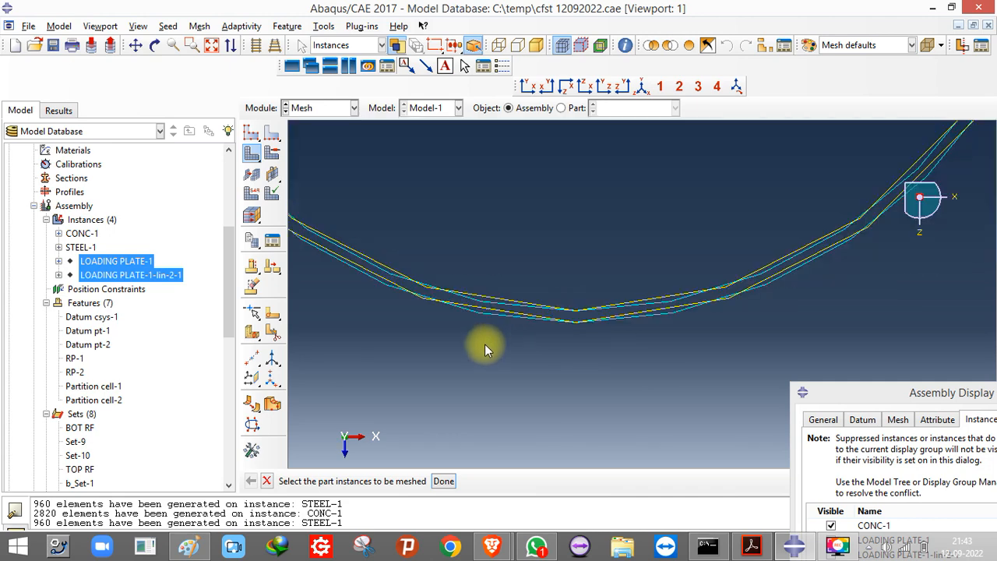
- Show the two loading plate instances in an isometric view of the assembly and save the model database
left_click(659, 86)
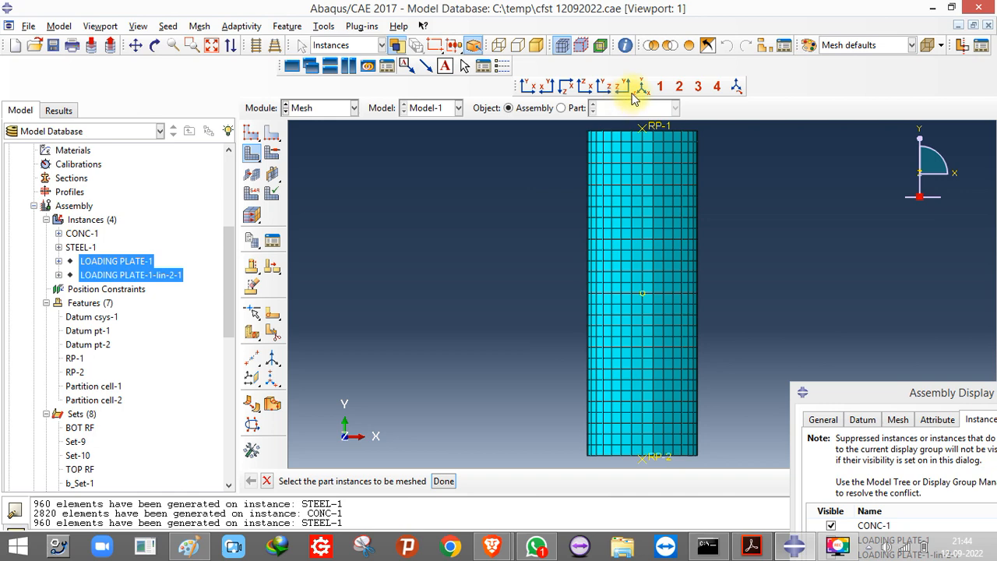
left_click(640, 87)
right_click(144, 265)
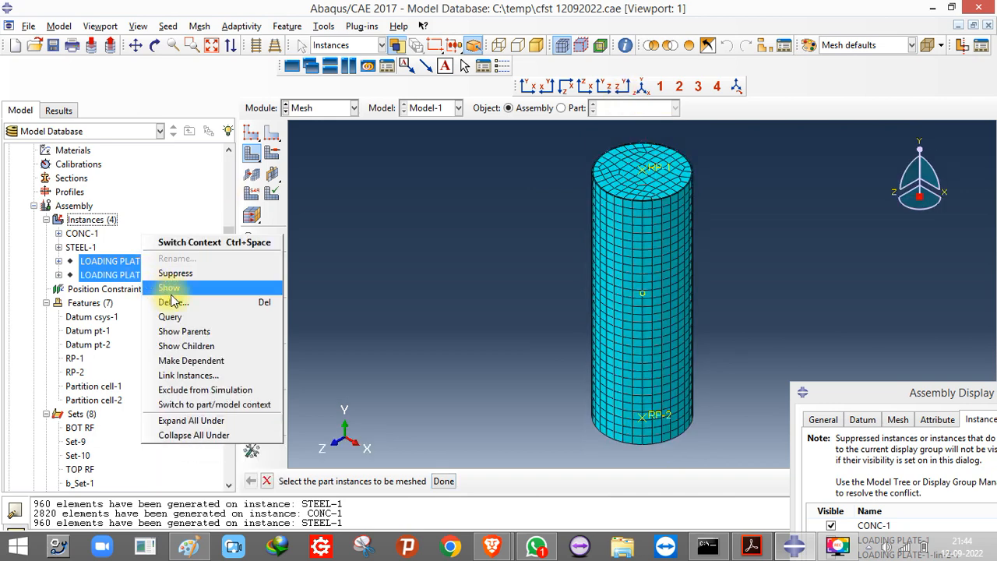
left_click(173, 288)
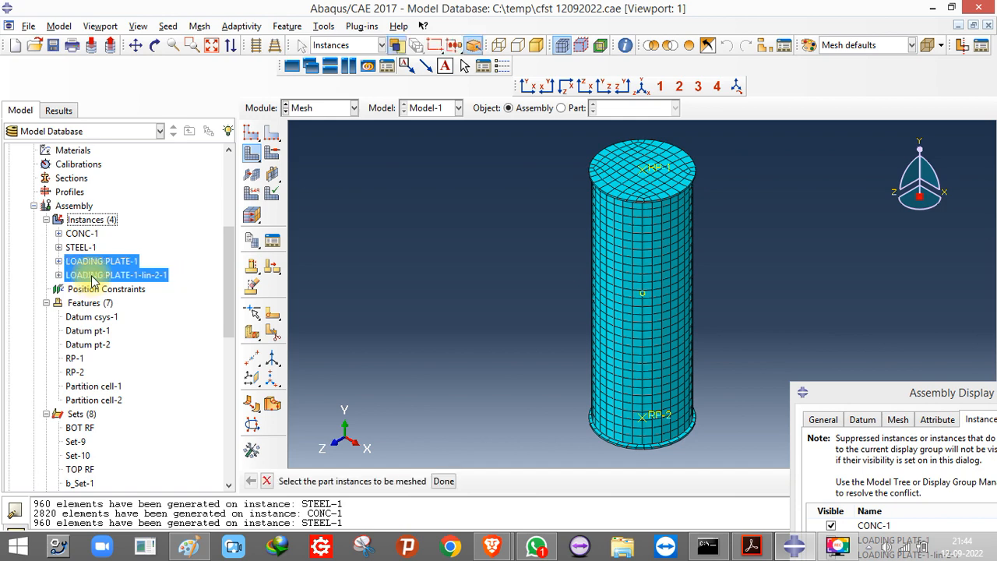
left_click(267, 480)
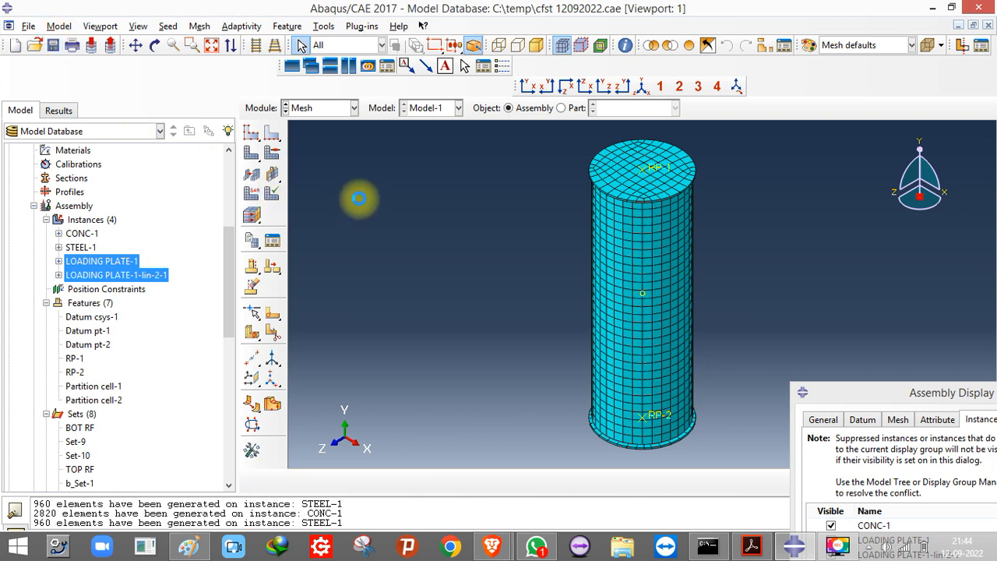
key("ctrl+s")
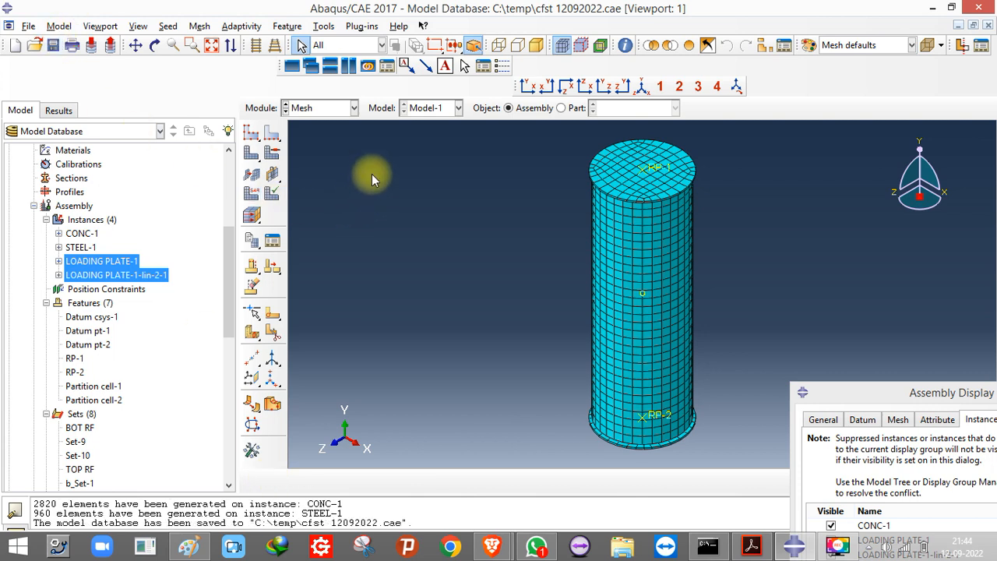
- Switch to the Property module and make LOADING PLATE the active part
left_click(329, 108)
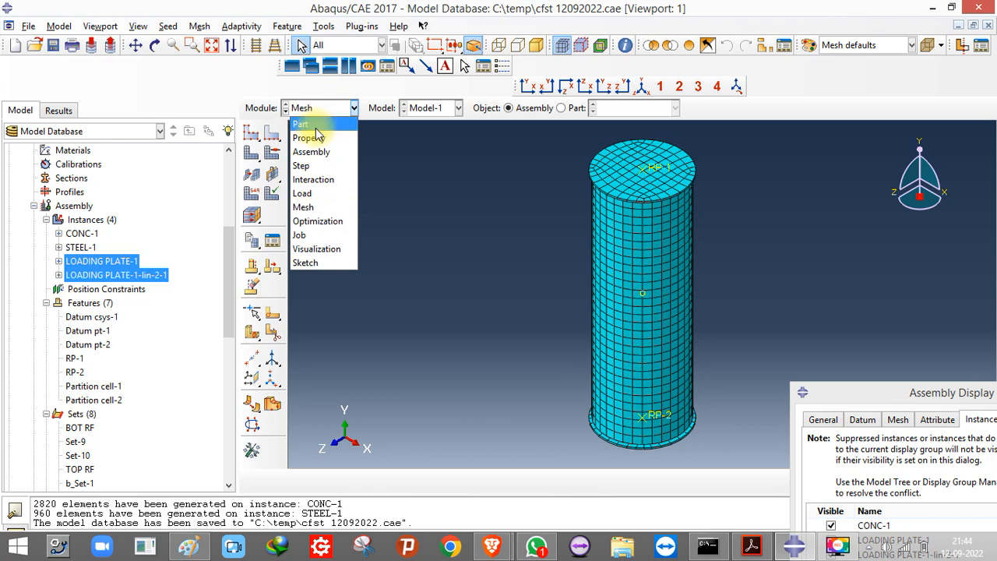
left_click(316, 138)
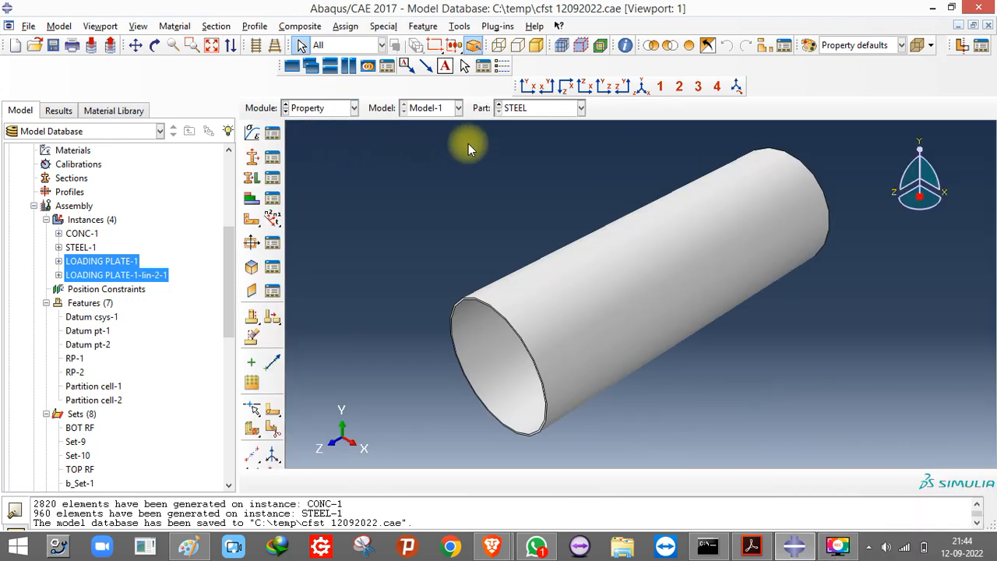
left_click(538, 107)
left_click(531, 139)
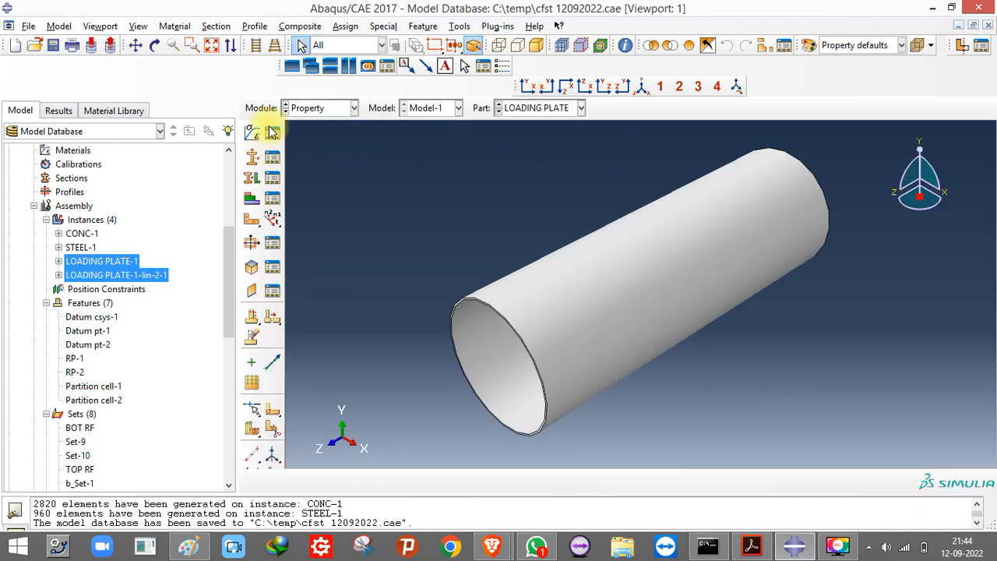
- Create a material named LP with a uniform mass density of 7850
left_click(261, 129)
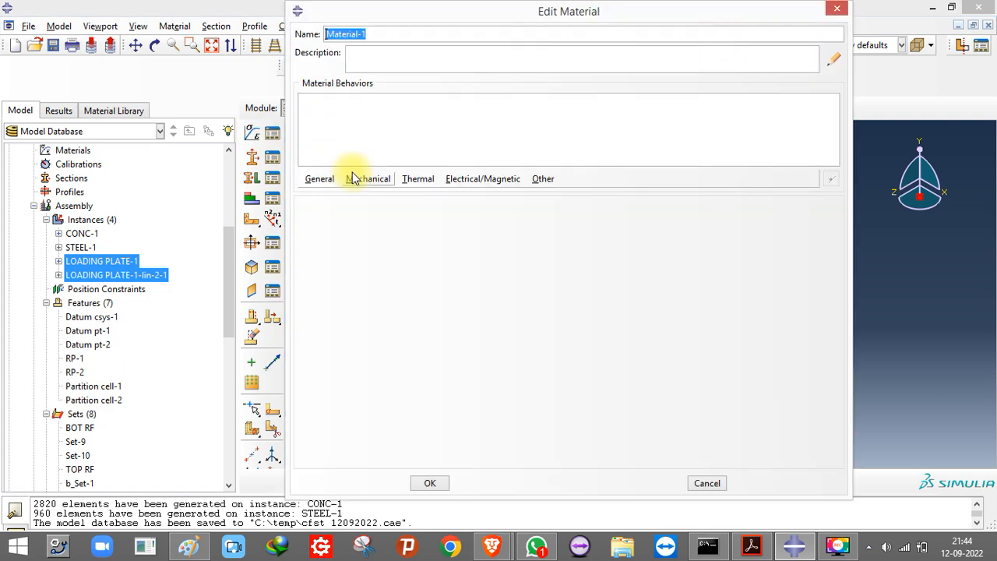
type("LP")
left_click(323, 180)
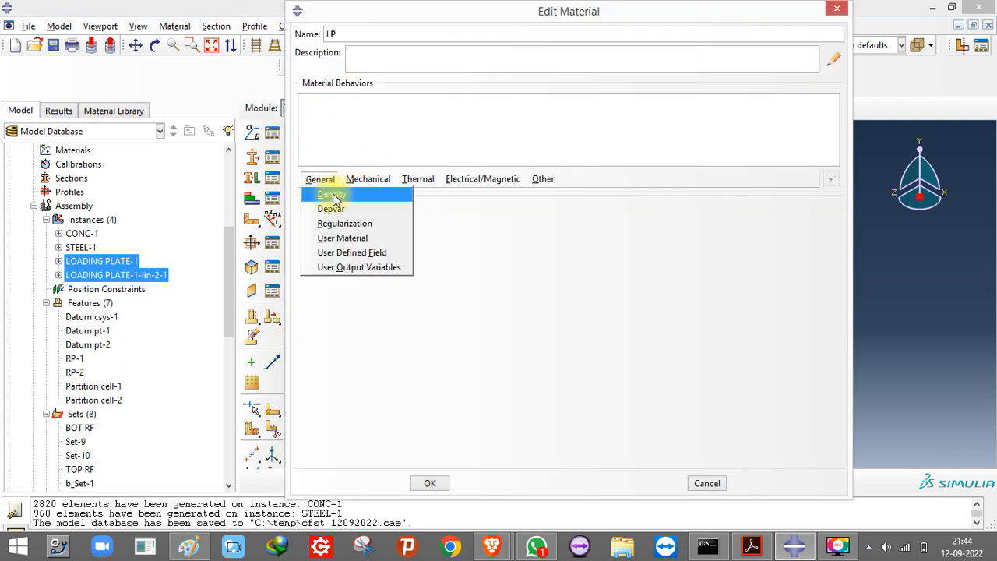
left_click(330, 200)
left_click(350, 320)
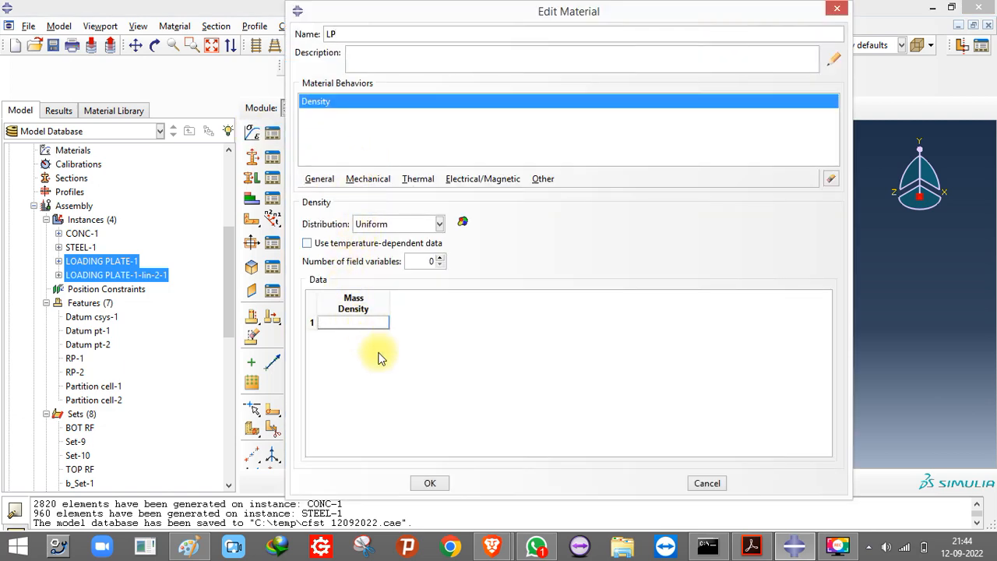
type("7850")
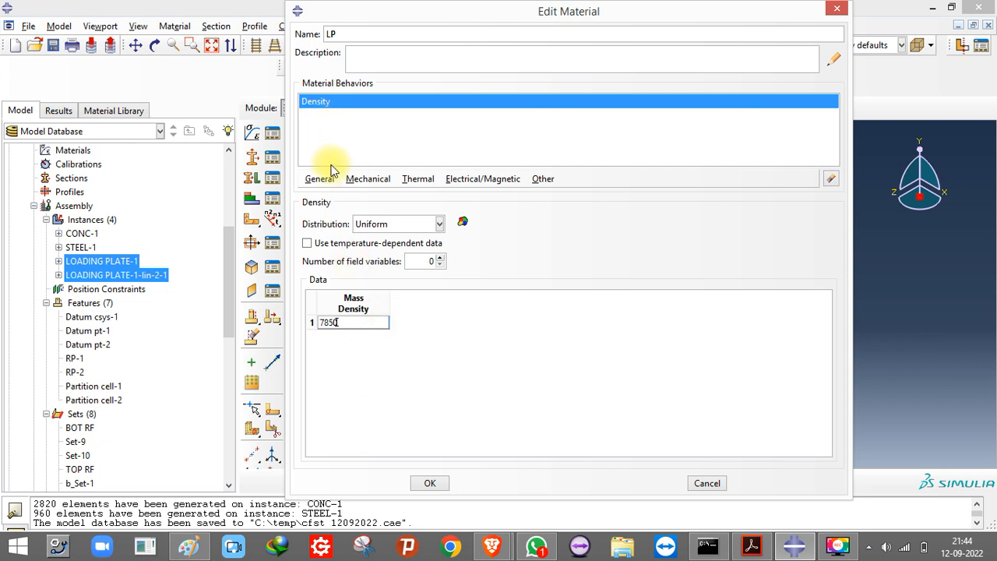
- Add isotropic elastic behavior to the LP material and open its Young's modulus entry
left_click(367, 180)
mouse_move(478, 194)
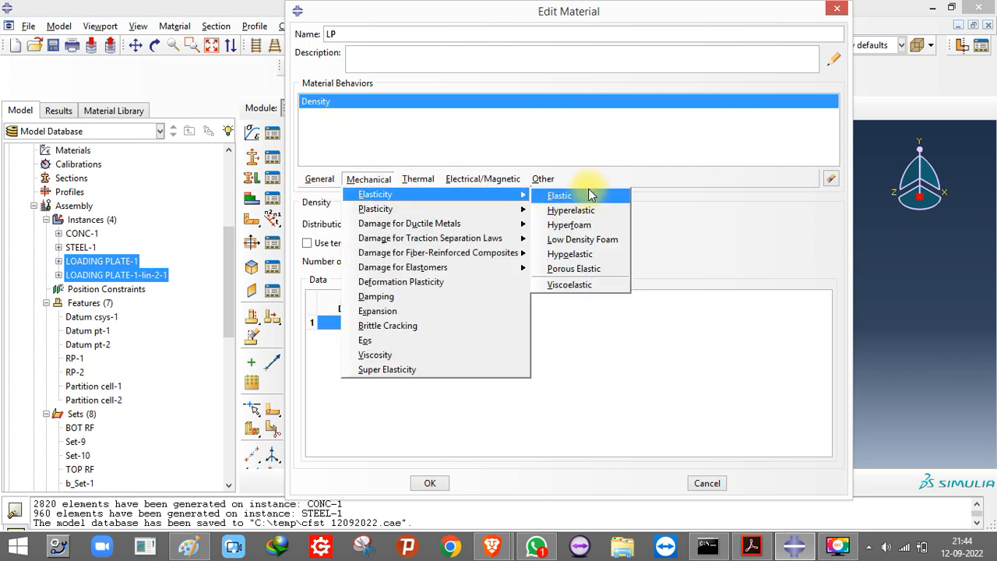
left_click(586, 191)
left_click(342, 376)
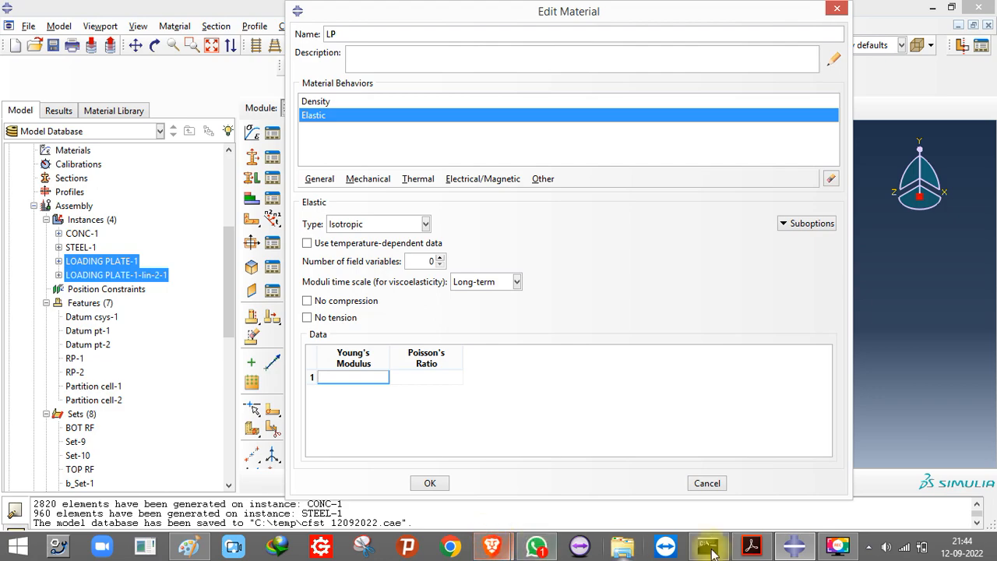
- Switch to the research paper in Adobe Acrobat and look through its pages for the loading plate's elastic properties
left_click(751, 545)
scroll(526, 344, "down", 4)
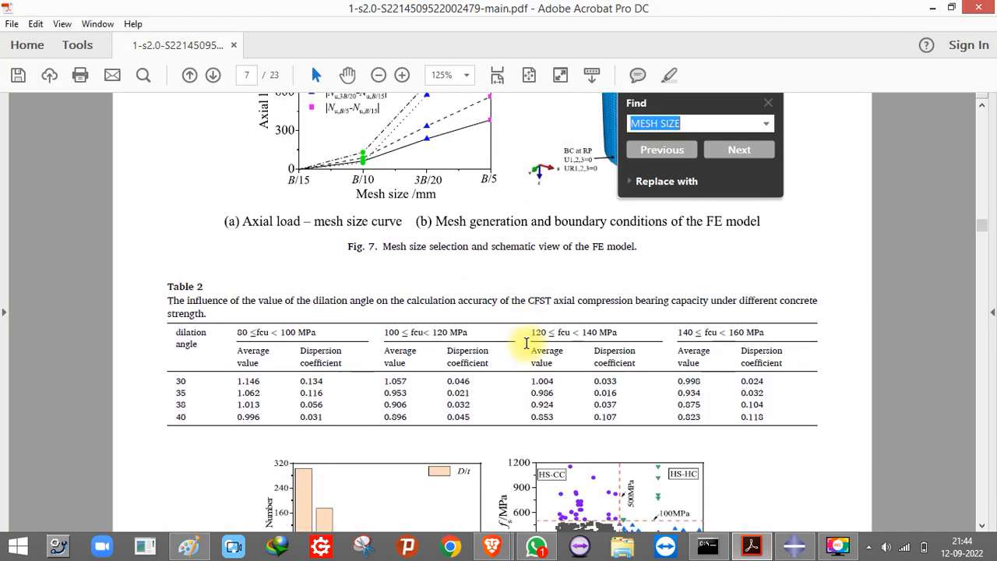
scroll(527, 343, "down", 3, "ctrl")
scroll(518, 364, "down", 2)
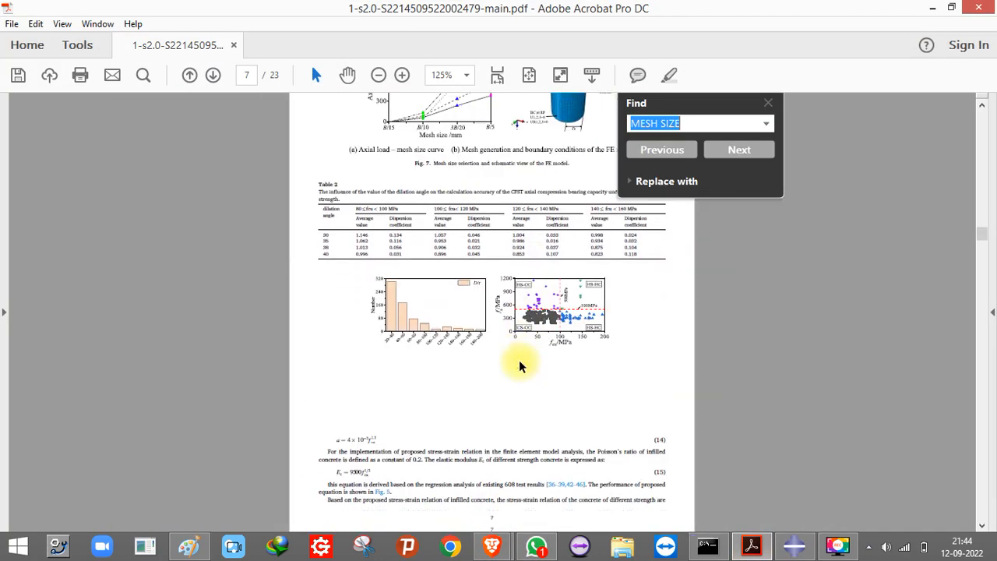
scroll(518, 364, "down", 12)
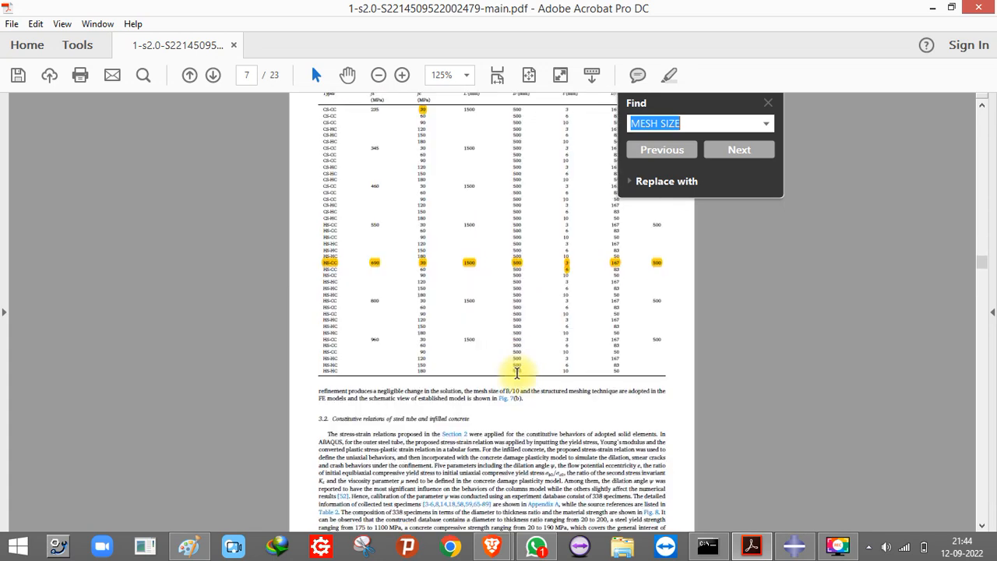
scroll(517, 373, "down", 10)
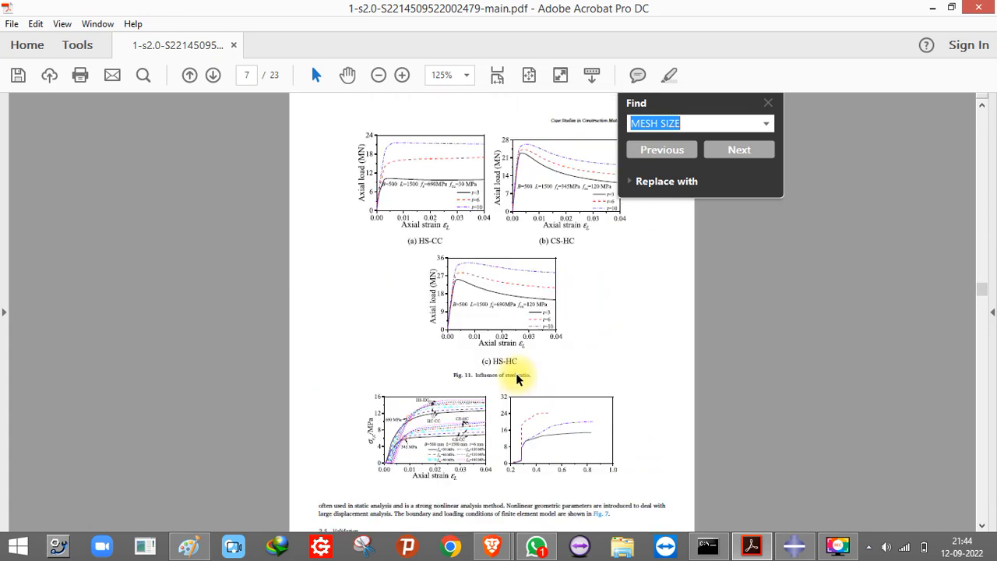
scroll(516, 379, "down", 8)
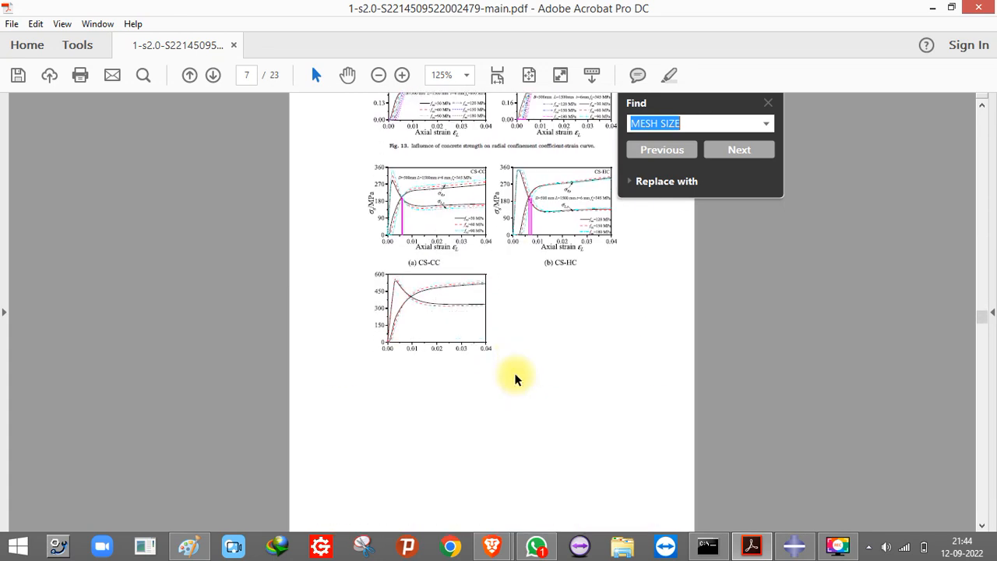
scroll(515, 379, "down", 5)
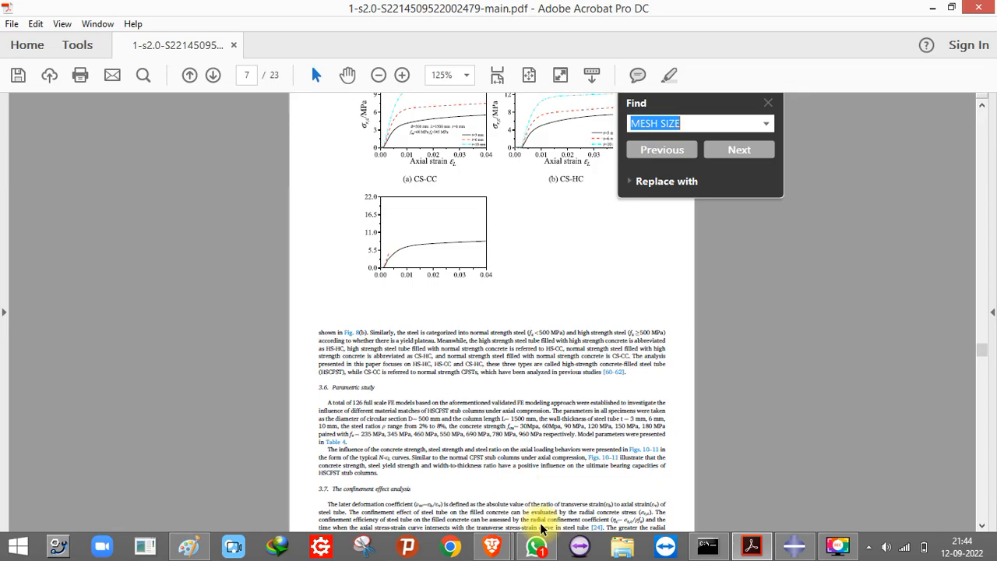
- Switch to the Brave browser, search for "abaqus unit" in a new tab and examine the consistent units table
left_click(491, 545)
left_click(540, 10)
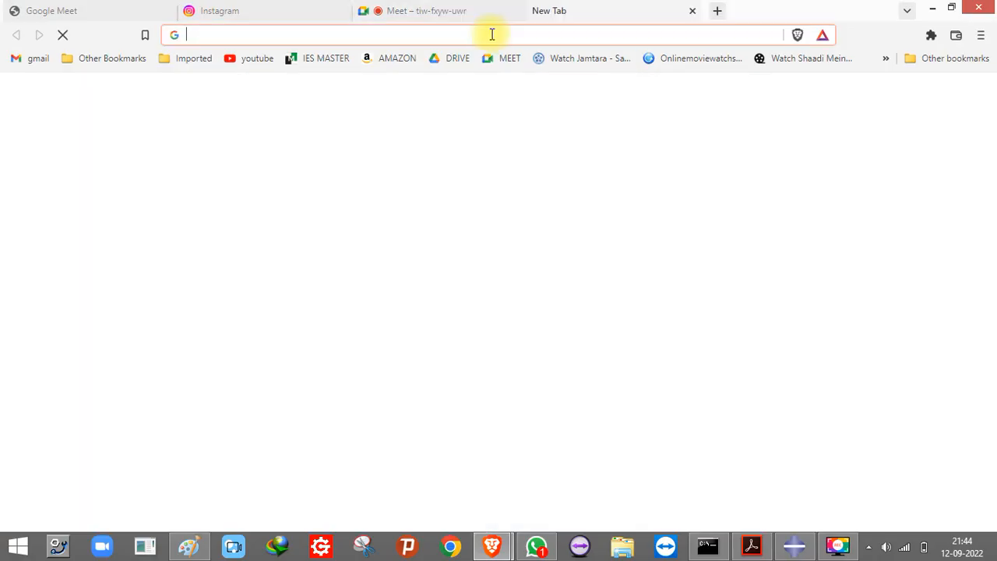
left_click(492, 34)
left_click(499, 11)
left_click(550, 8)
left_click(495, 36)
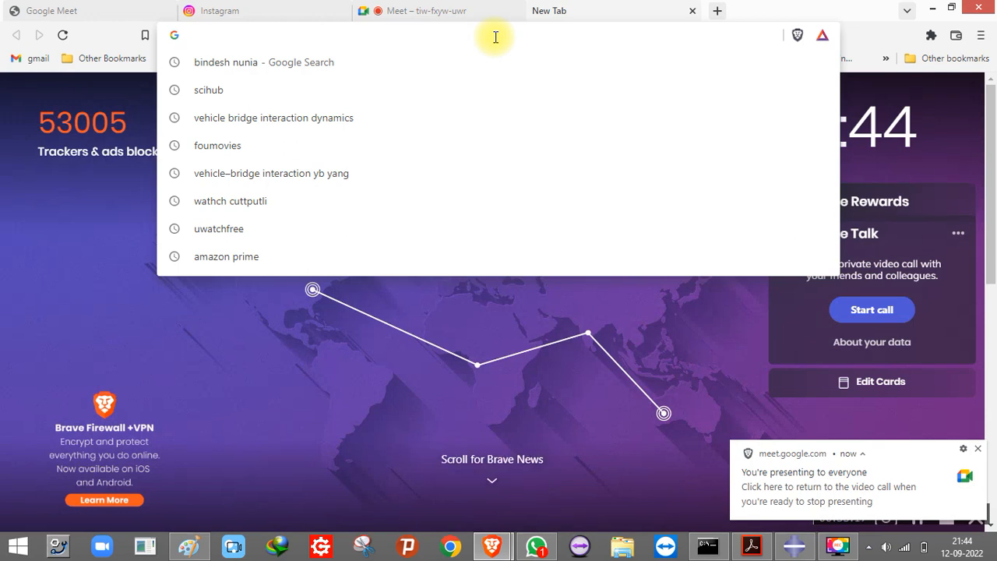
type("ABAQUS")
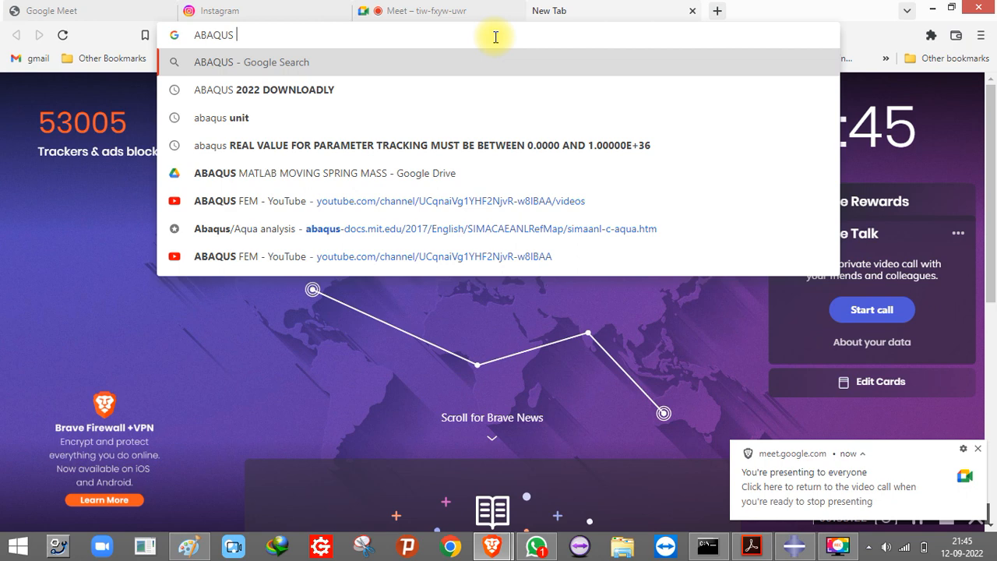
left_click(275, 114)
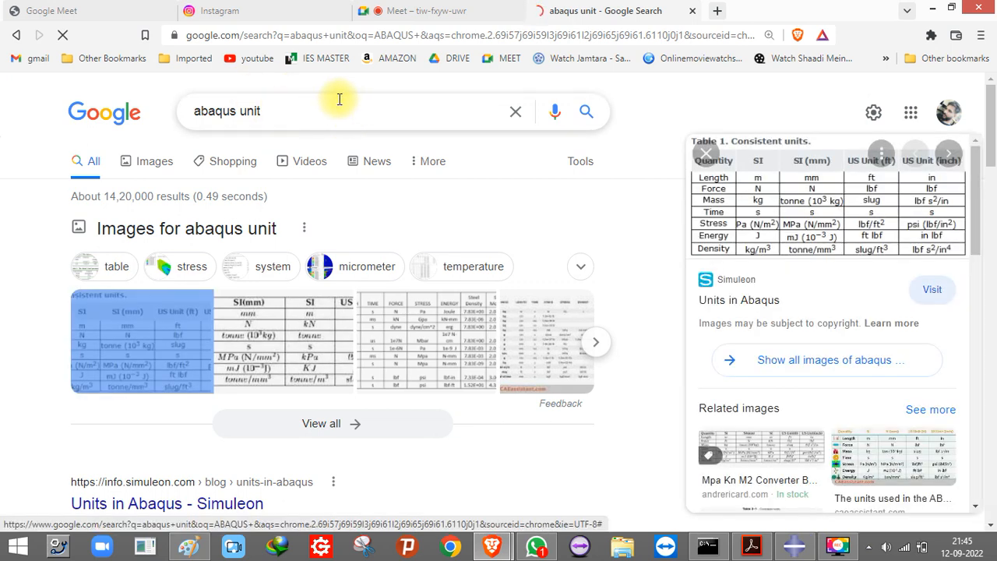
left_click(831, 216)
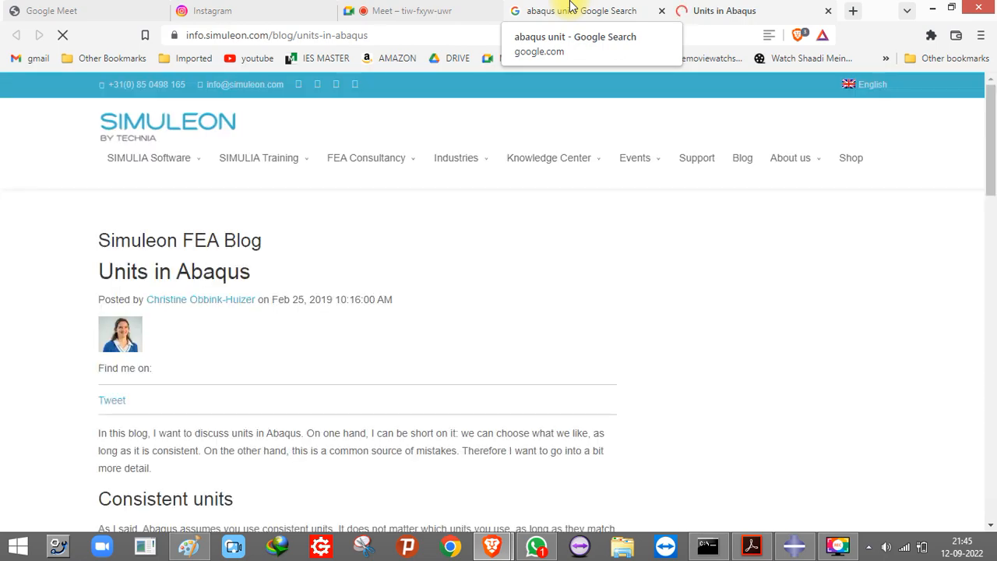
left_click(571, 8)
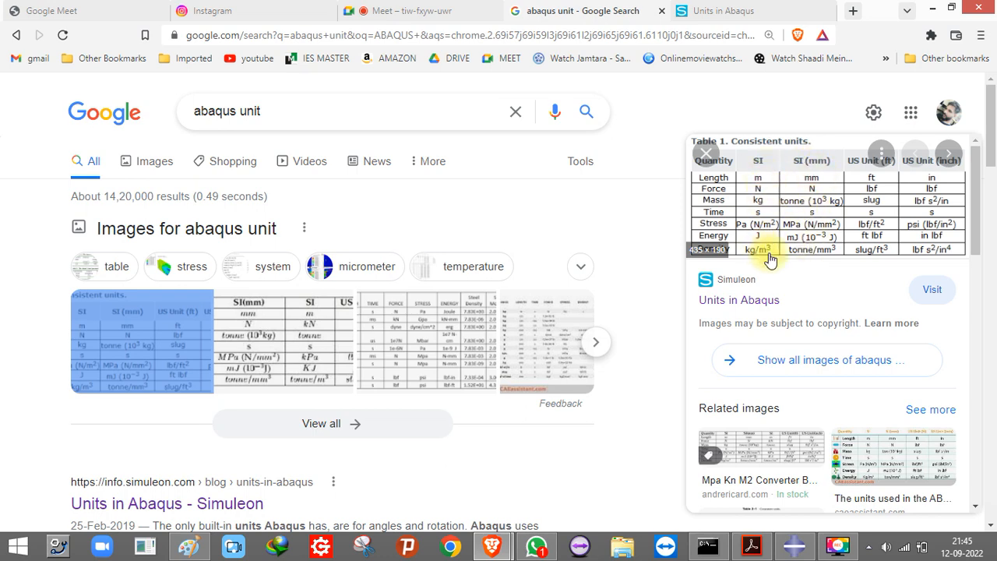
- Switch to Abaqus/CAE and set the LP material's mass density to 7850E-12
left_click(793, 545)
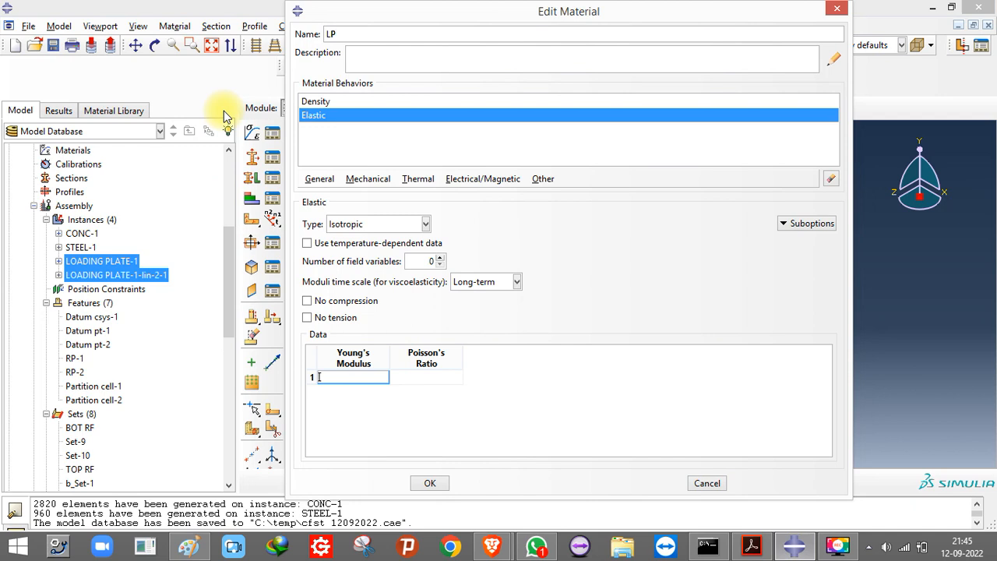
left_click(319, 102)
left_click(367, 322)
left_click(368, 323)
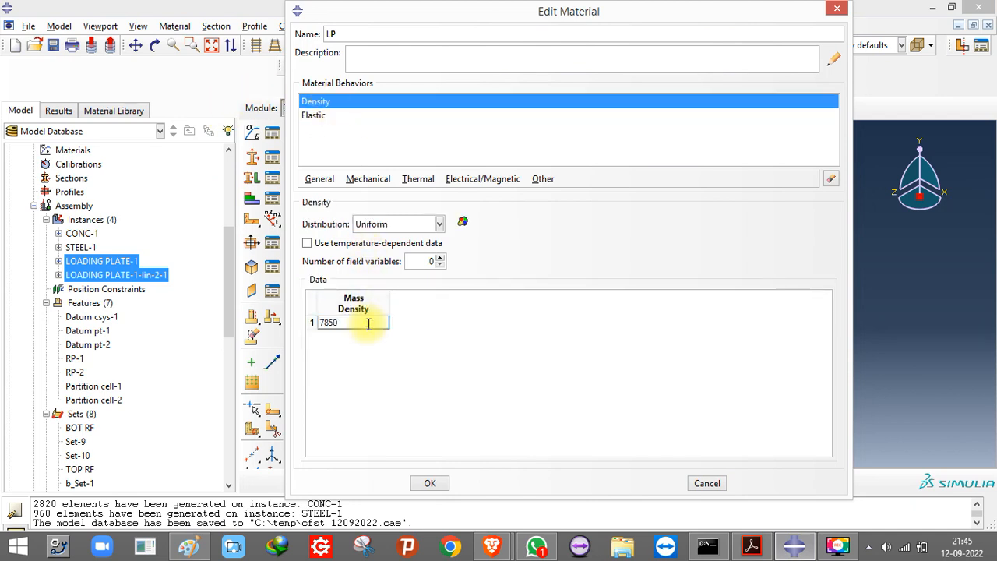
type("E")
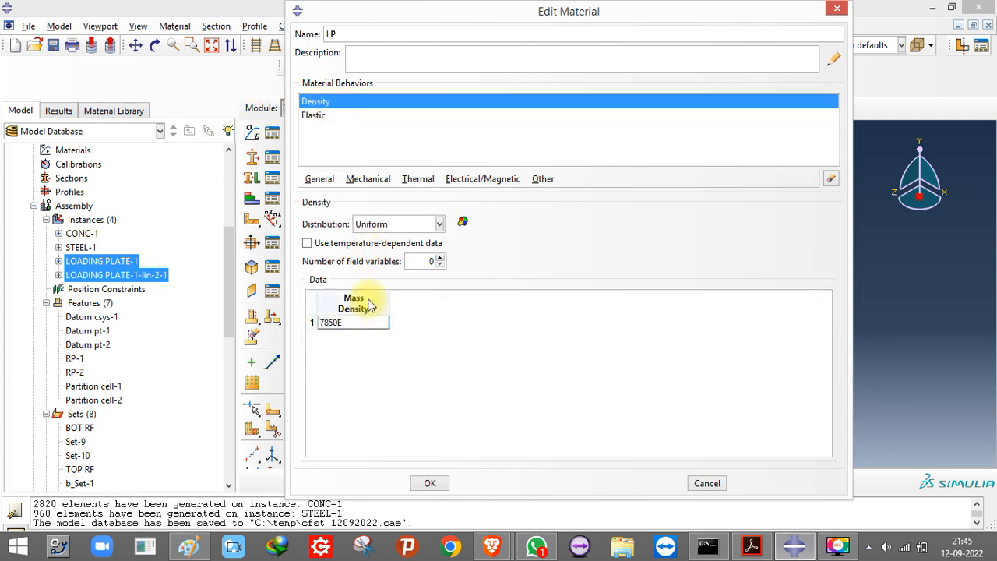
type("-1")
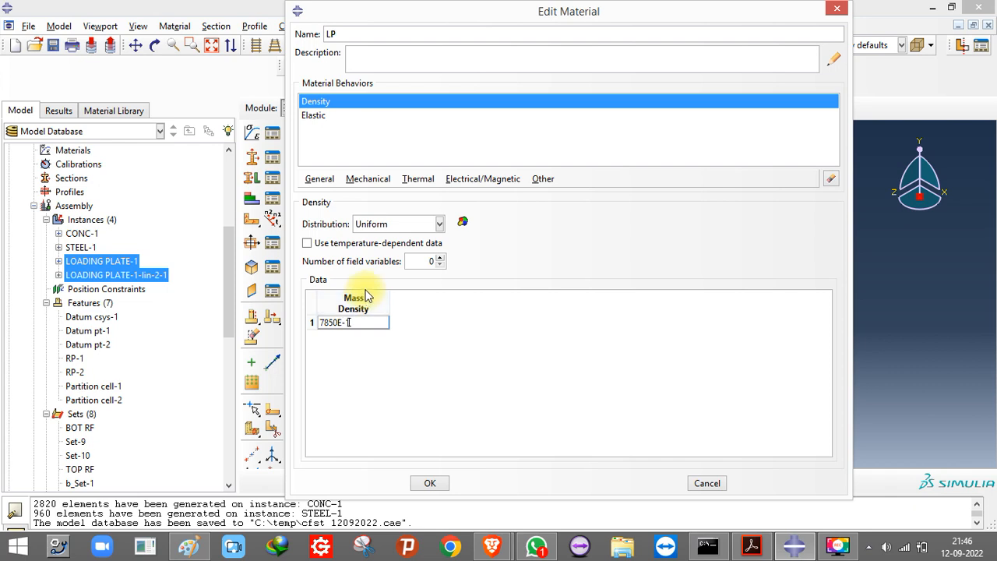
type("2")
left_click(307, 322)
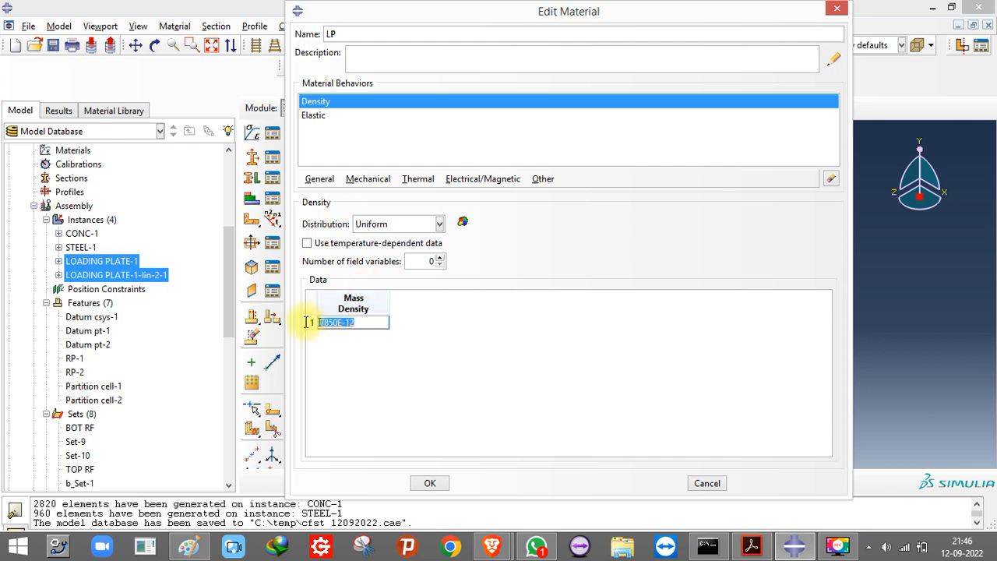
- Look up the loading plate's elastic constants in section 3.3 of the PDF and set LP's Young's modulus to 1E12
left_click(346, 117)
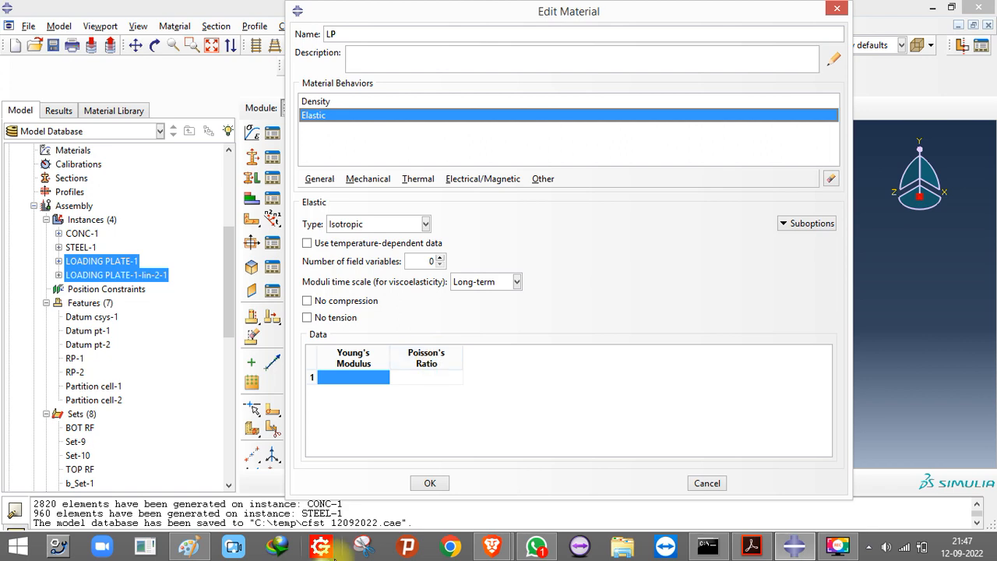
left_click(750, 548)
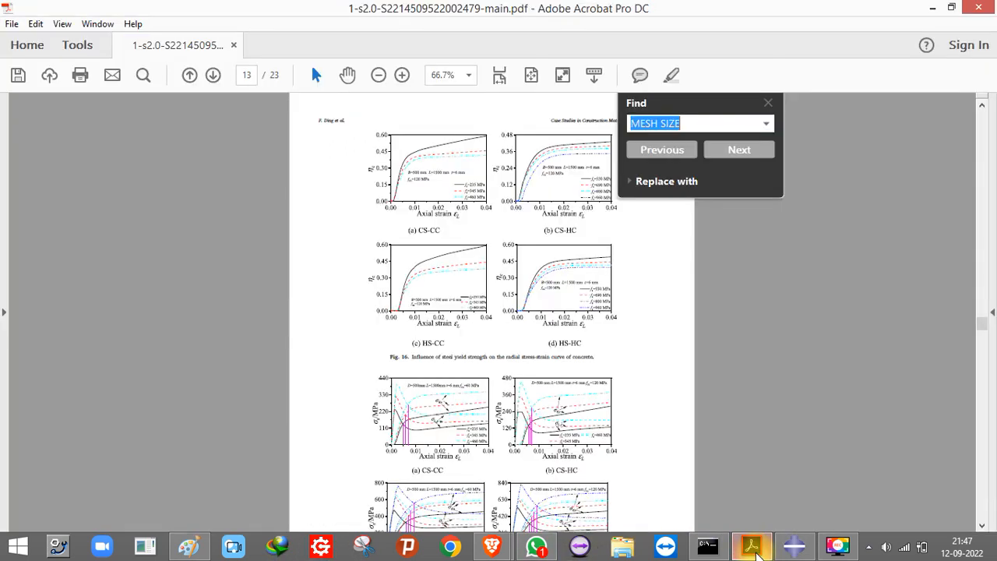
scroll(701, 436, "down", 3)
scroll(659, 329, "up", 20)
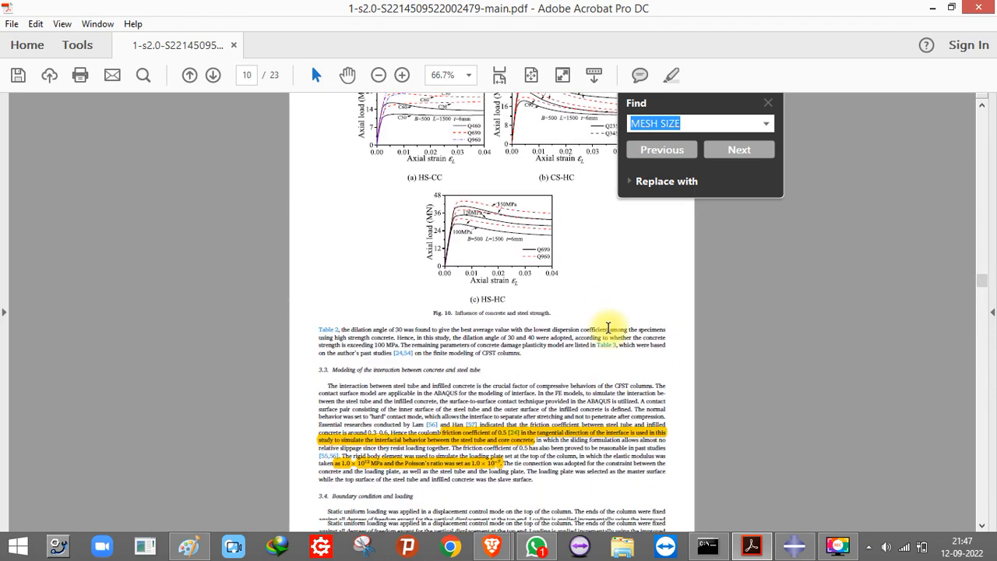
scroll(366, 463, "up", 3, "ctrl")
scroll(223, 446, "up", 1, "ctrl")
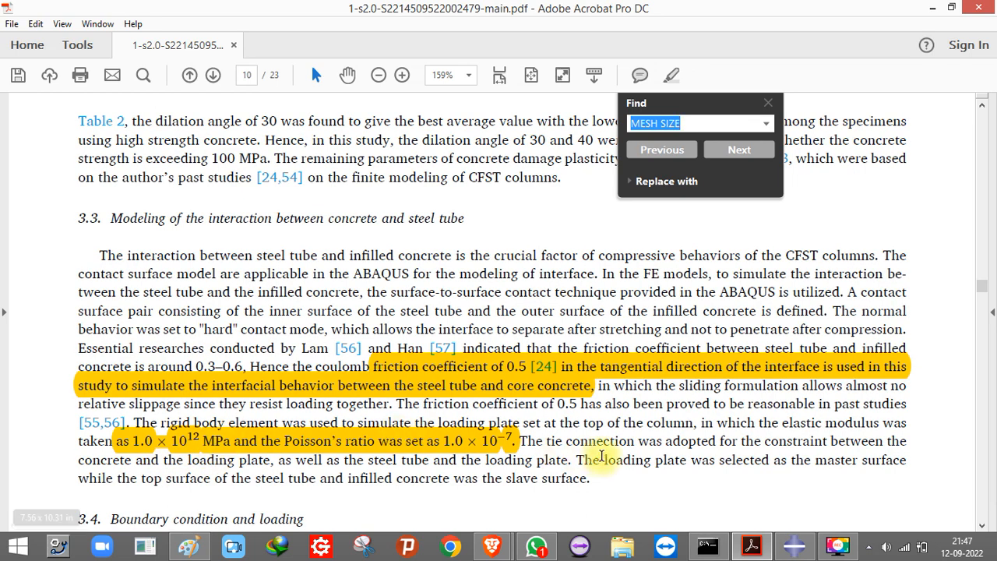
left_click(794, 545)
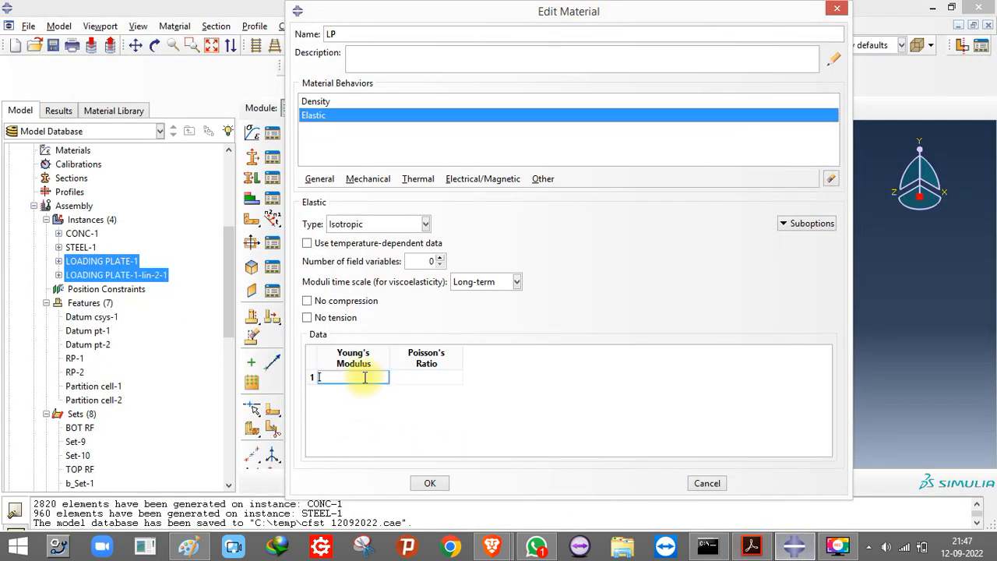
left_click(362, 381)
type("1E12")
left_click(420, 377)
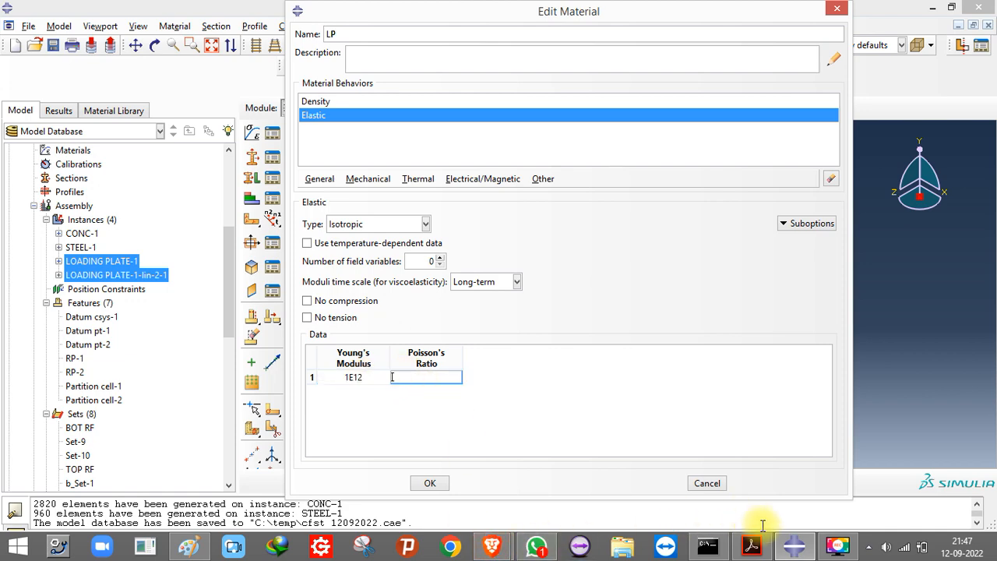
- Recheck the paper, set LP's Poisson's ratio to 1E-7 and save the material definition
left_click(791, 549)
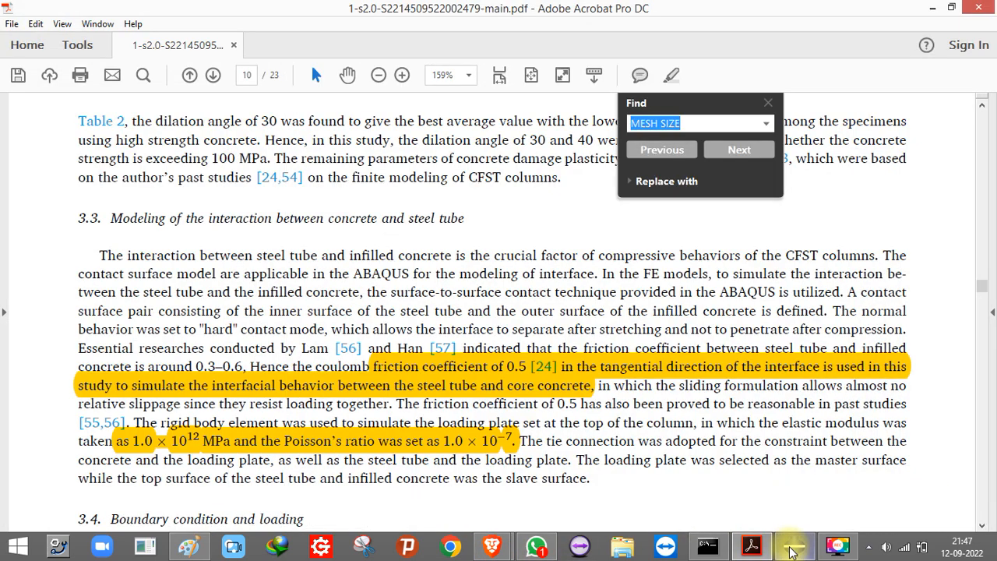
left_click(789, 549)
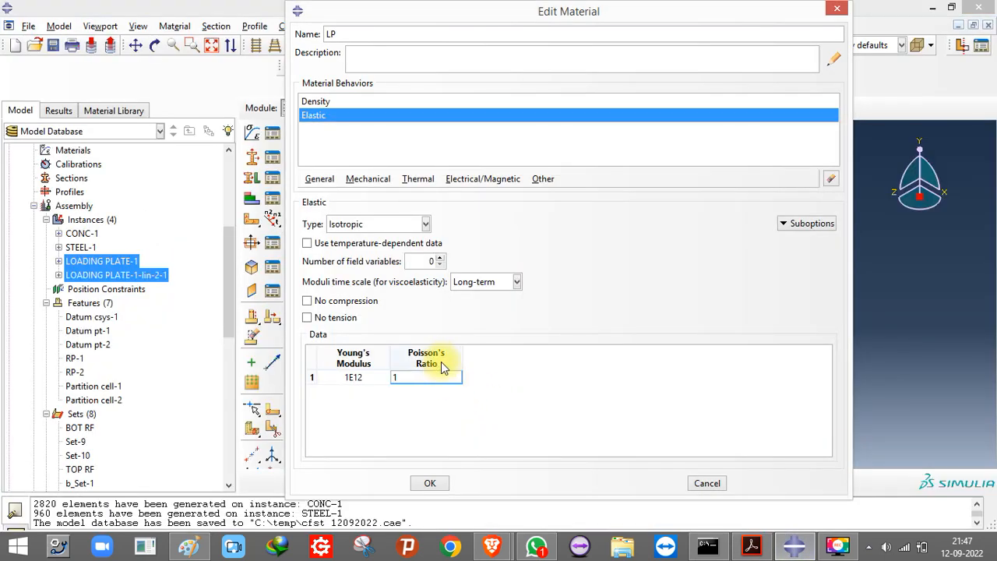
type("1E-7")
left_click(431, 482)
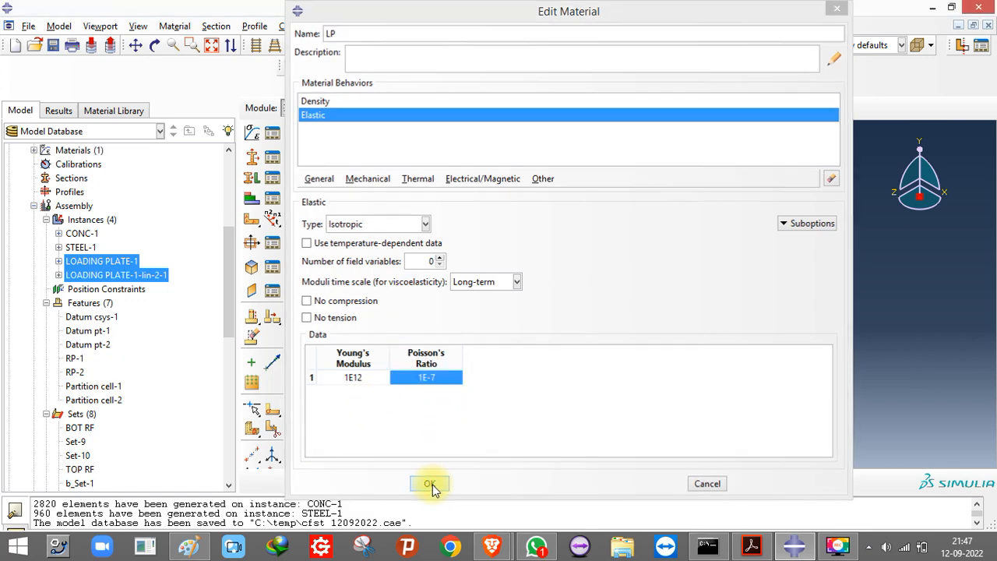
- Assign the whole loading plate, as Set-1, a new solid homogeneous section named LP that uses material LP
left_click(252, 178)
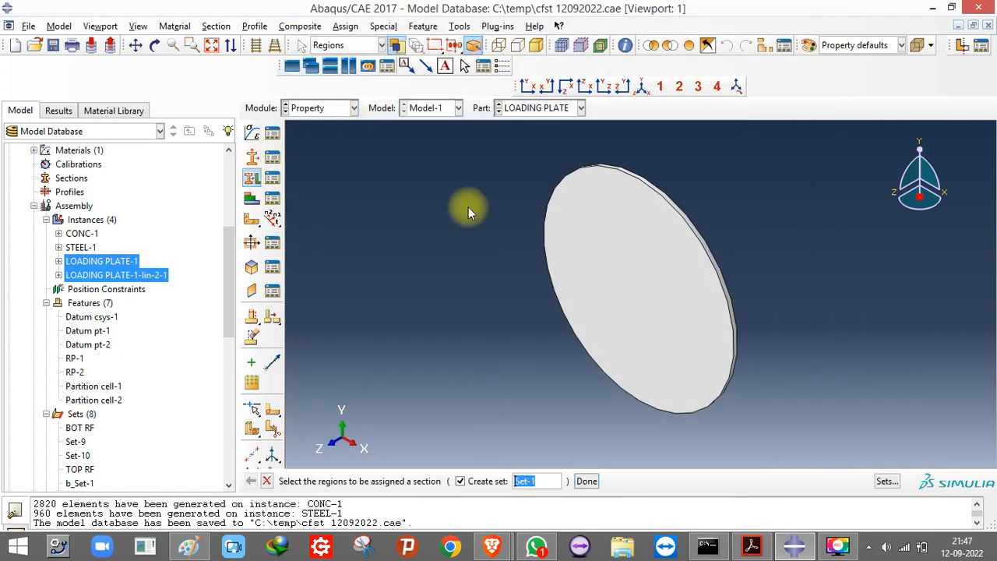
left_click_drag(445, 145, 926, 467)
left_click(586, 481)
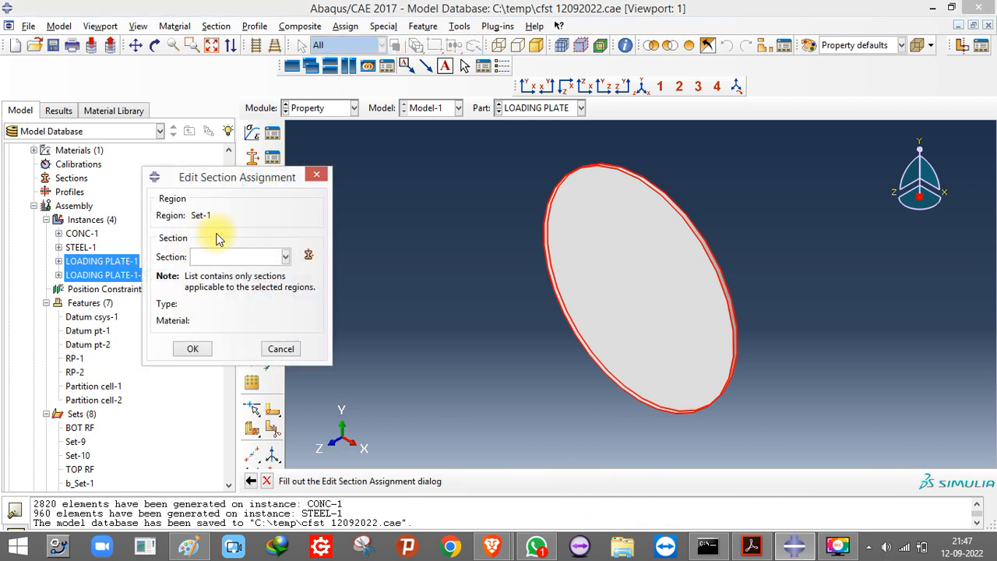
left_click(309, 257)
type("LP")
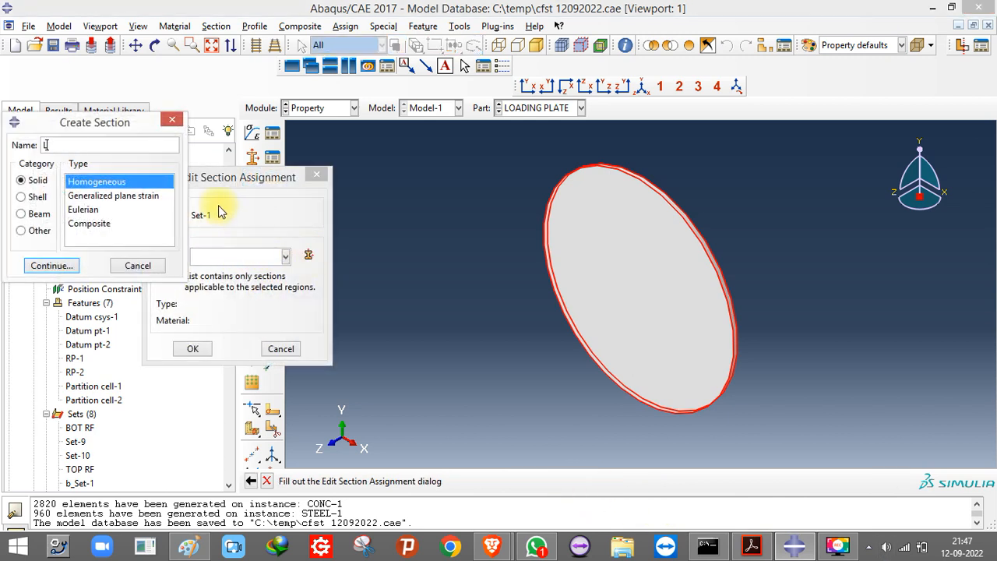
left_click(52, 266)
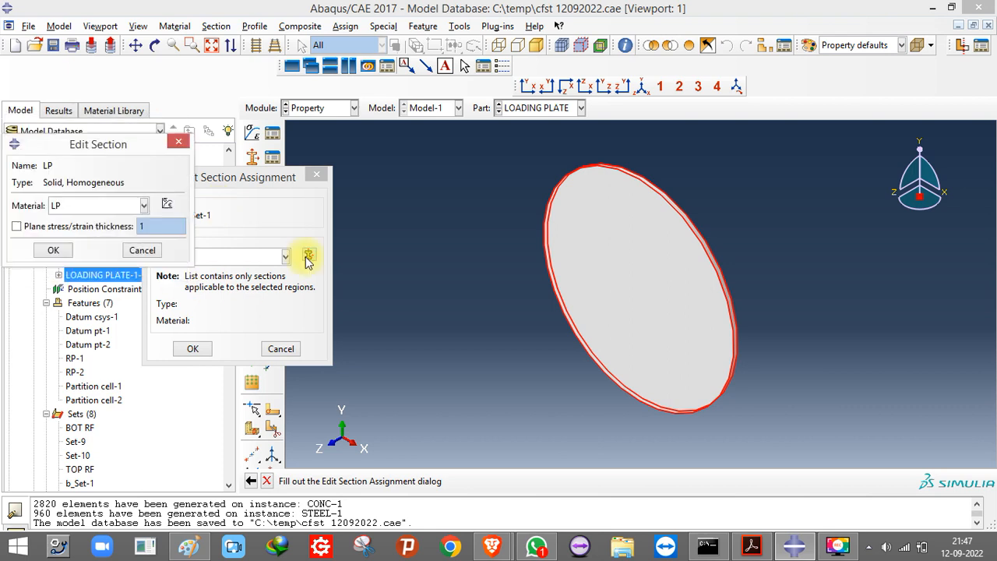
left_click(53, 250)
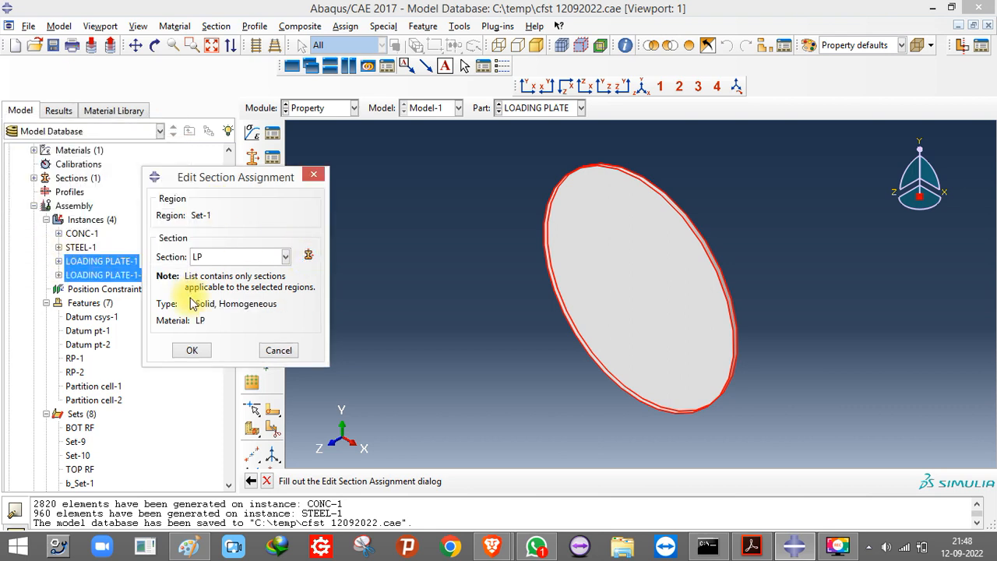
left_click(190, 352)
- Make STEEL the active part and save the model database
left_click(537, 108)
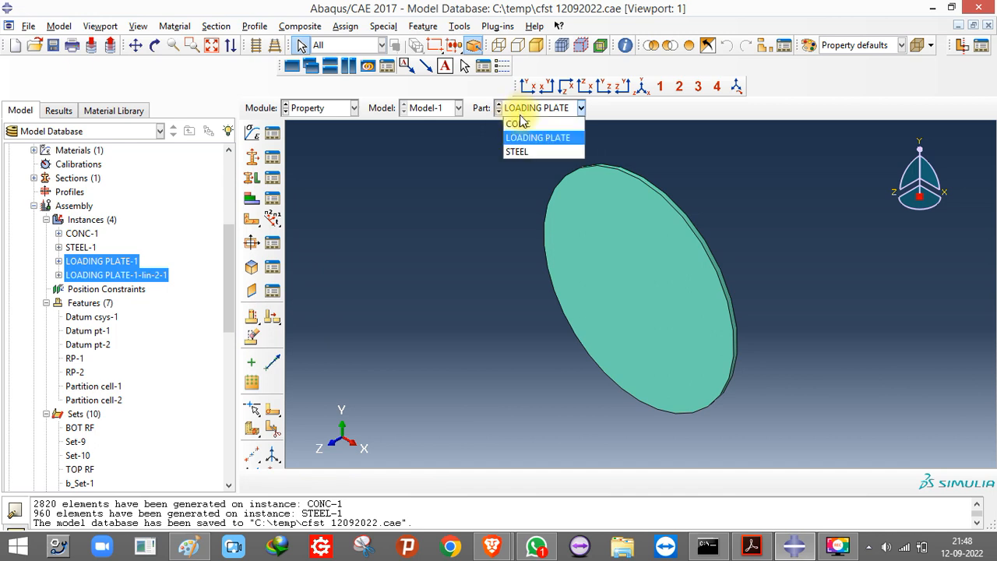
left_click(518, 151)
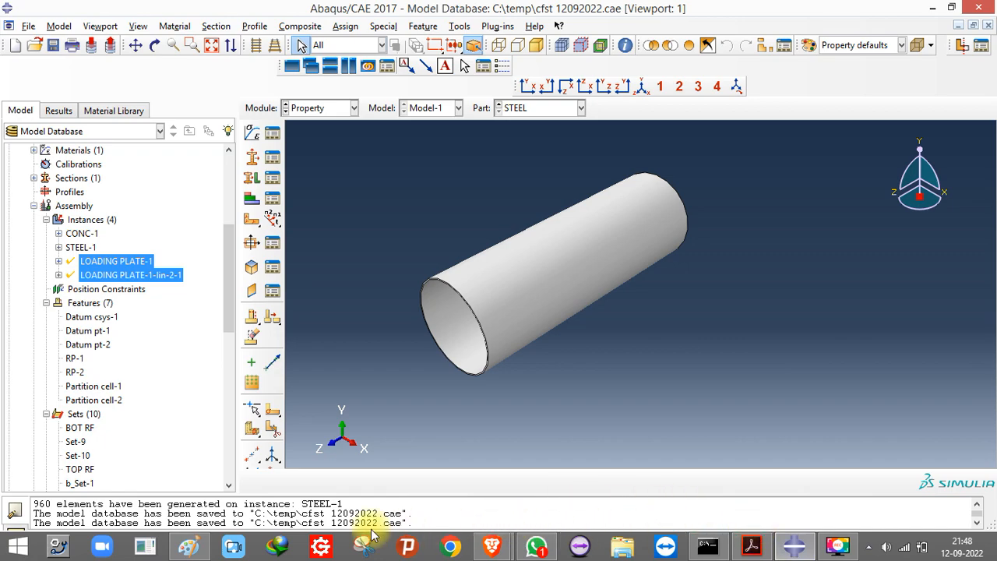
- Switch to the Brave browser window and search the computer for "TOOL" and "EXCEL"
mouse_move(473, 536)
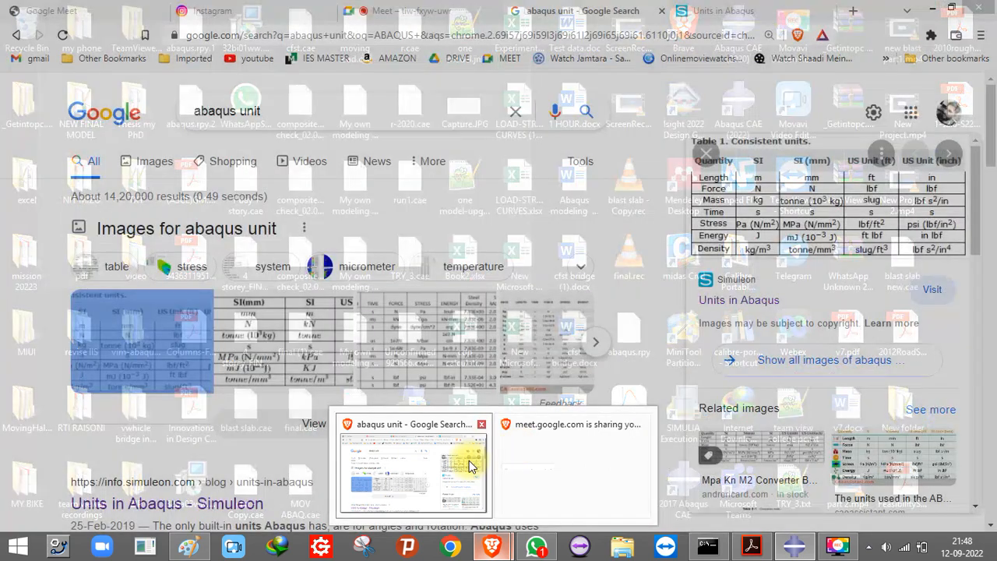
left_click(463, 458)
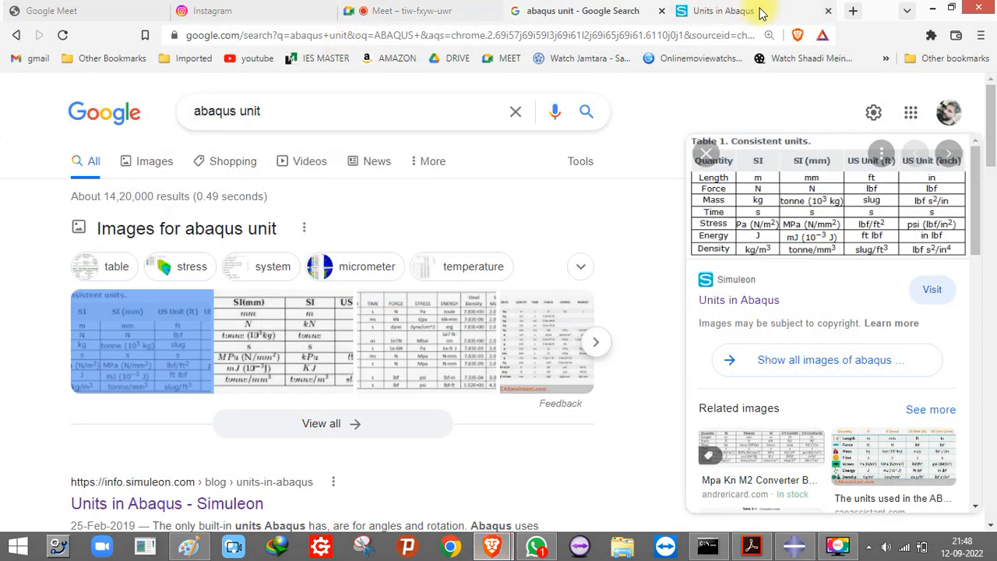
mouse_move(996, 4)
left_click(963, 141)
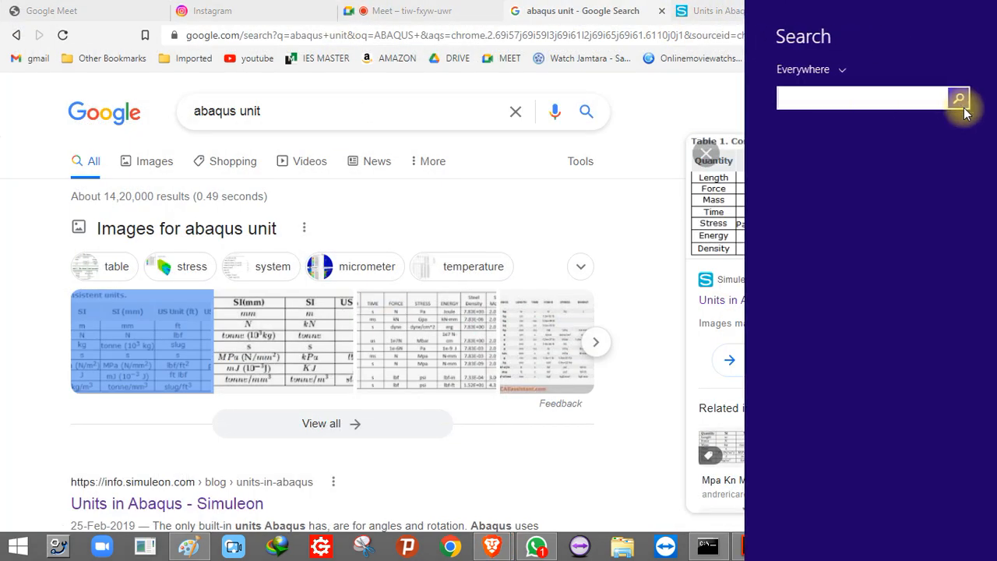
type("TOOL")
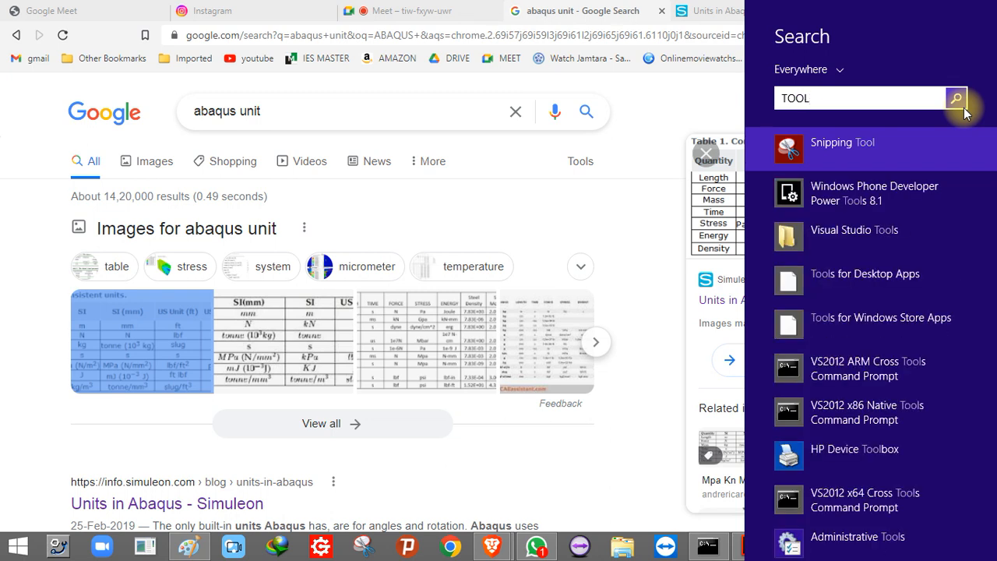
key("BackSpace")
key("BackSpace")
key("BackSpace")
key("BackSpace")
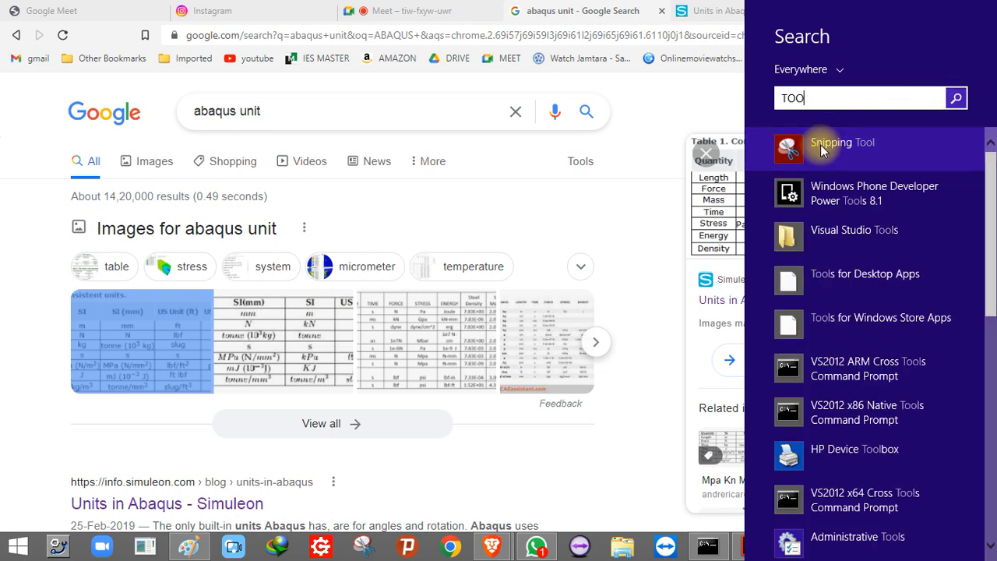
type("EXCE")
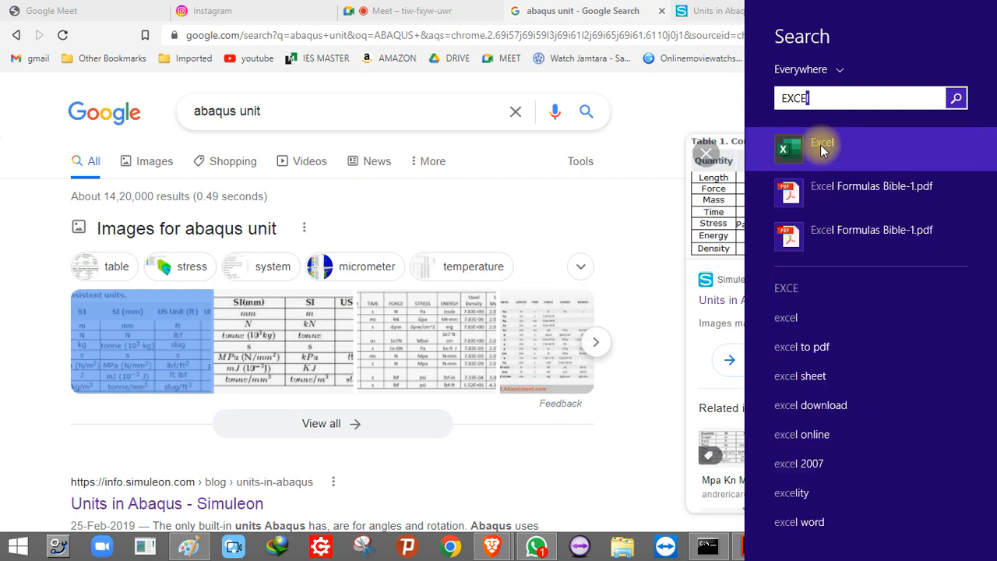
type("L")
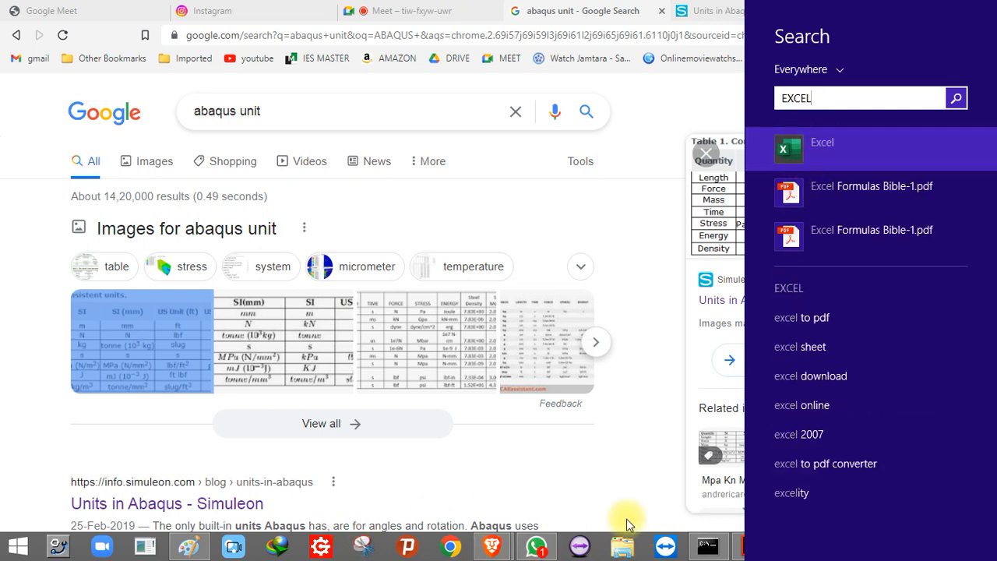
- Switch to File Explorer and open the ALL DOWNLOADS folder inside Downloads
left_click(632, 545)
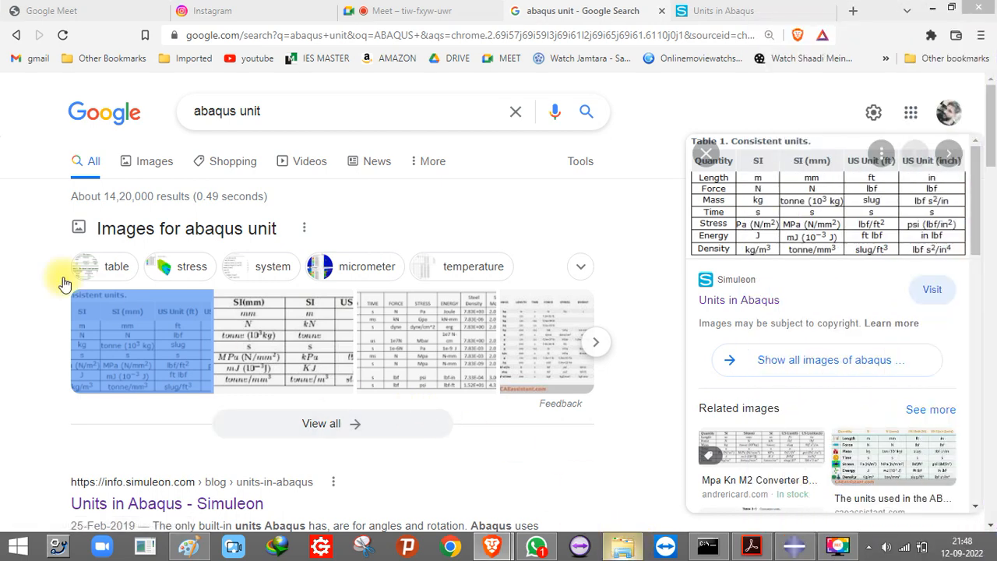
left_click(786, 49)
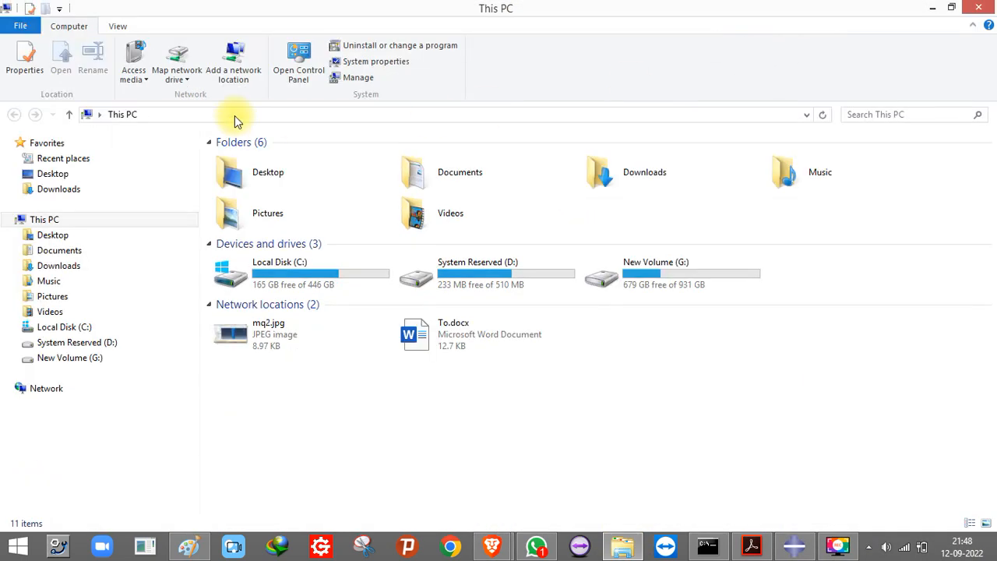
left_click(55, 189)
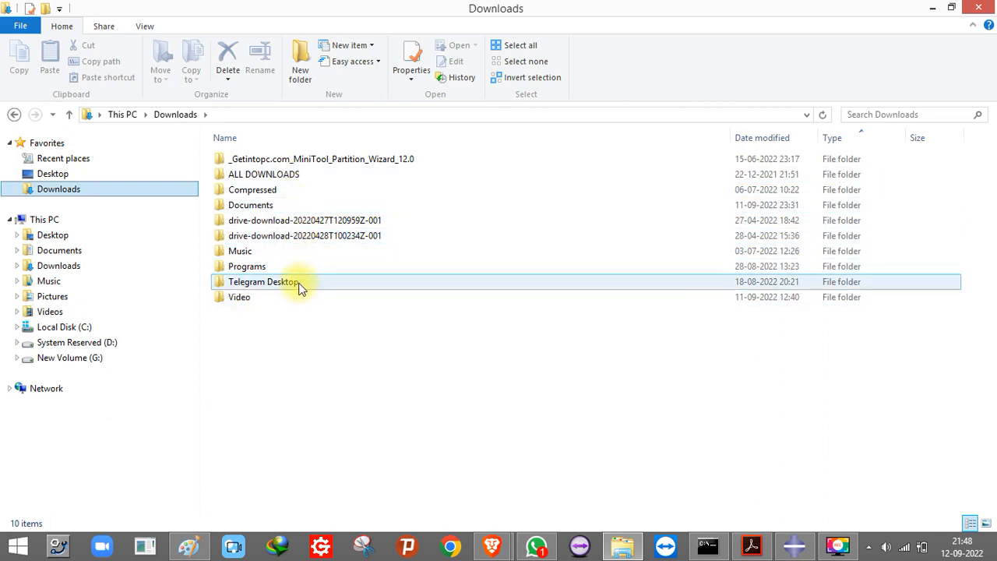
double_click(274, 175)
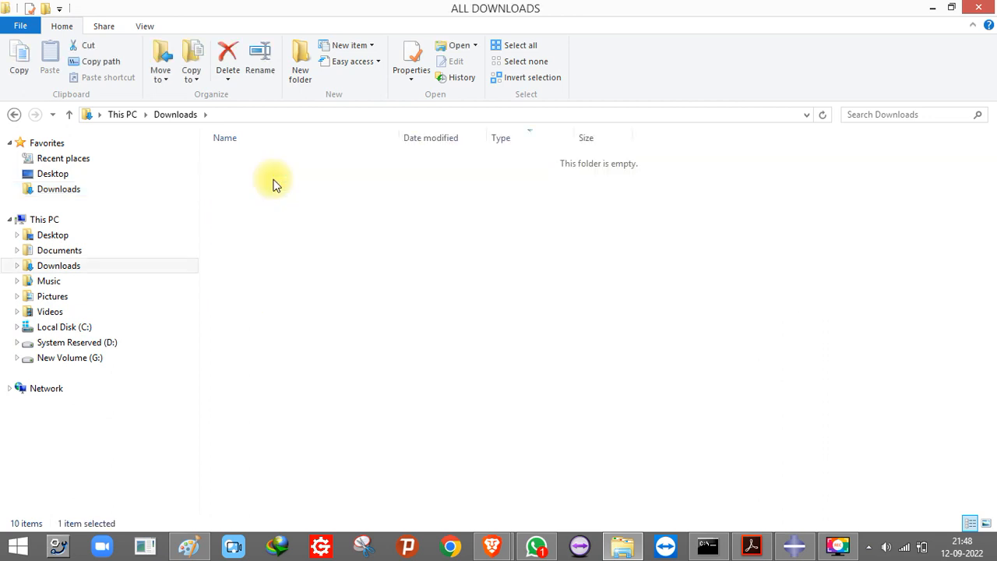
left_click(523, 138)
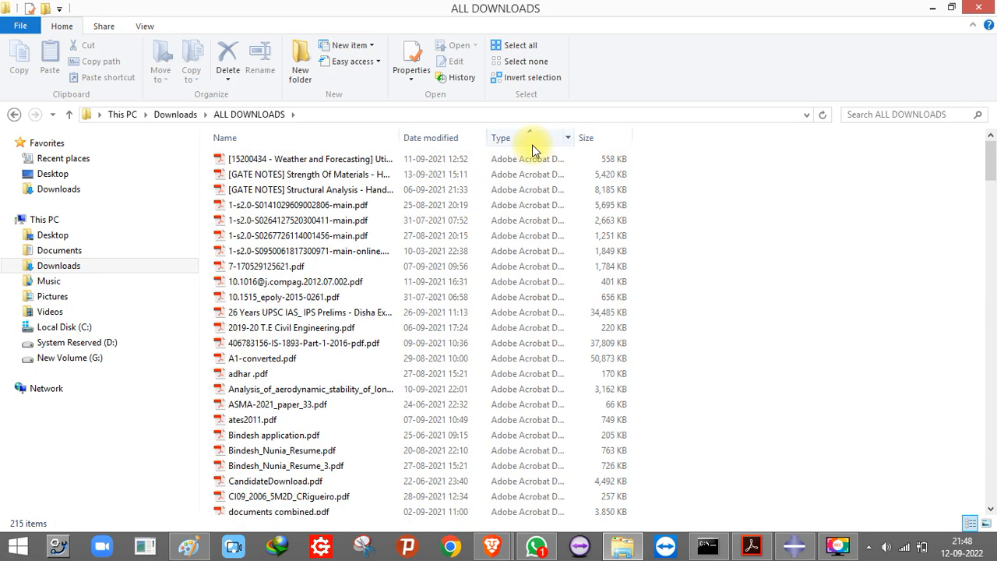
- Look through the files in ALL DOWNLOADS, including the Excel workbooks around CDPM_KT.xlsx, for a material calculation spreadsheet
scroll(554, 347, "down", 3)
scroll(554, 346, "down", 20)
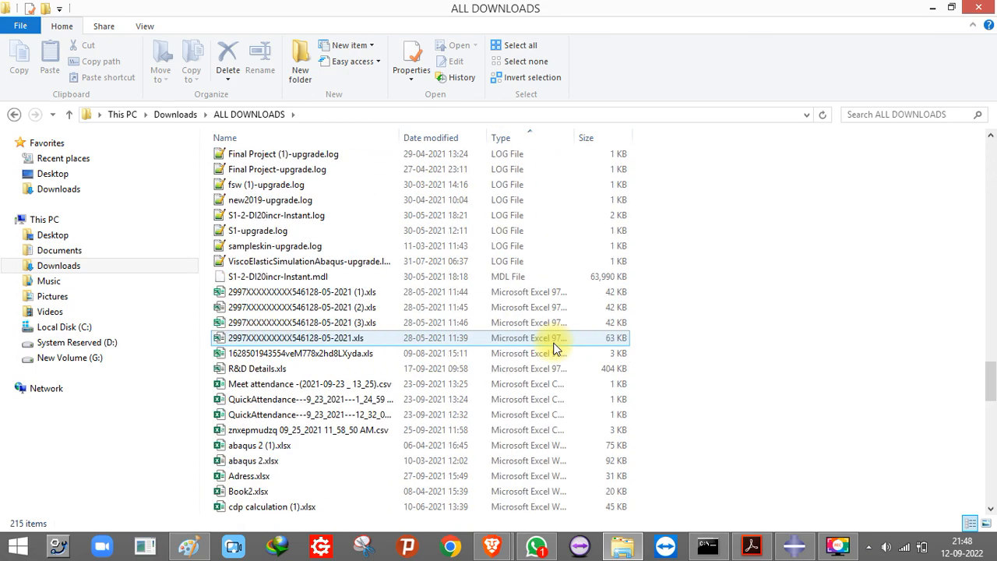
scroll(555, 347, "down", 20)
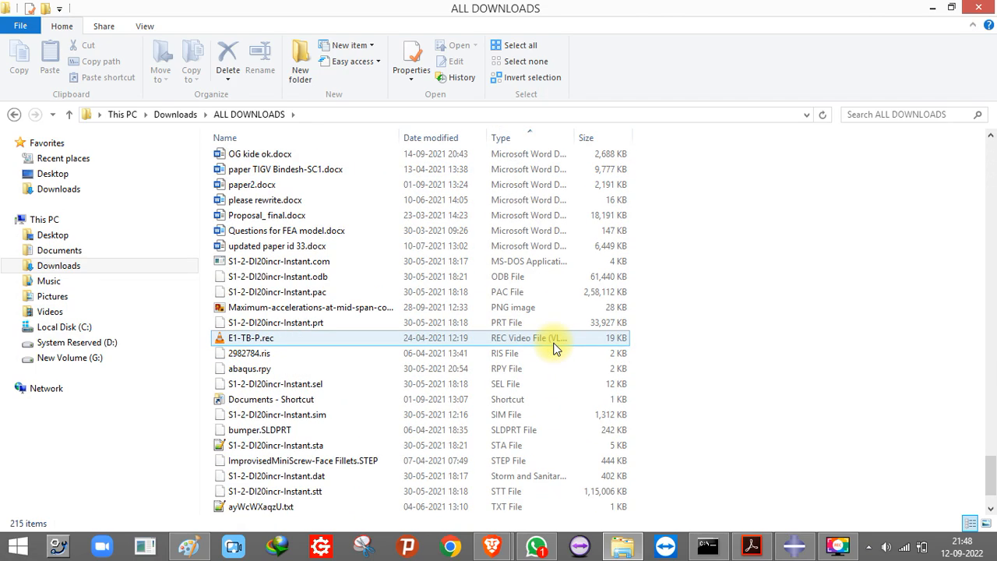
scroll(555, 346, "down", 2)
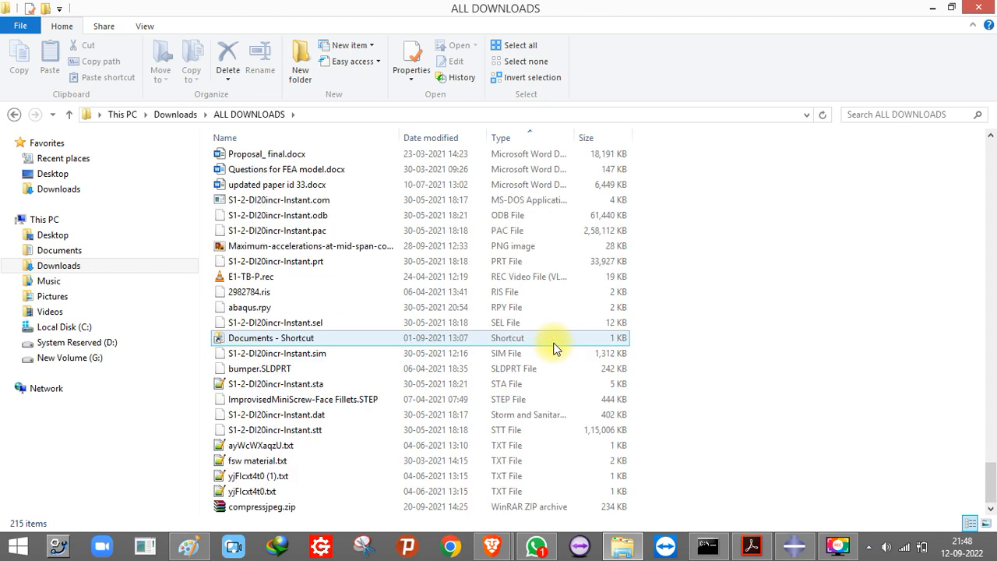
scroll(555, 348, "up", 8)
scroll(555, 348, "up", 5)
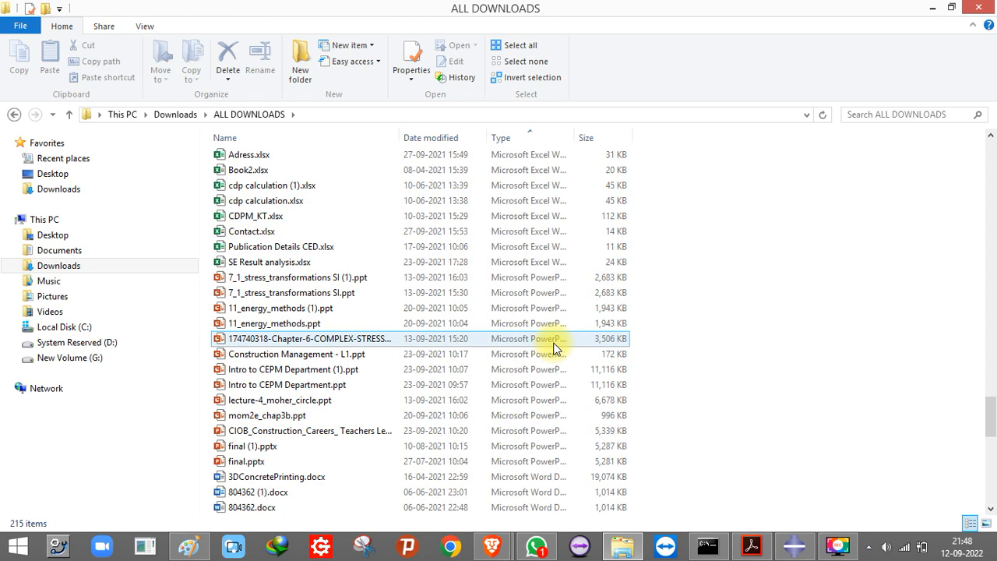
scroll(549, 349, "up", 5)
scroll(467, 352, "down", 2)
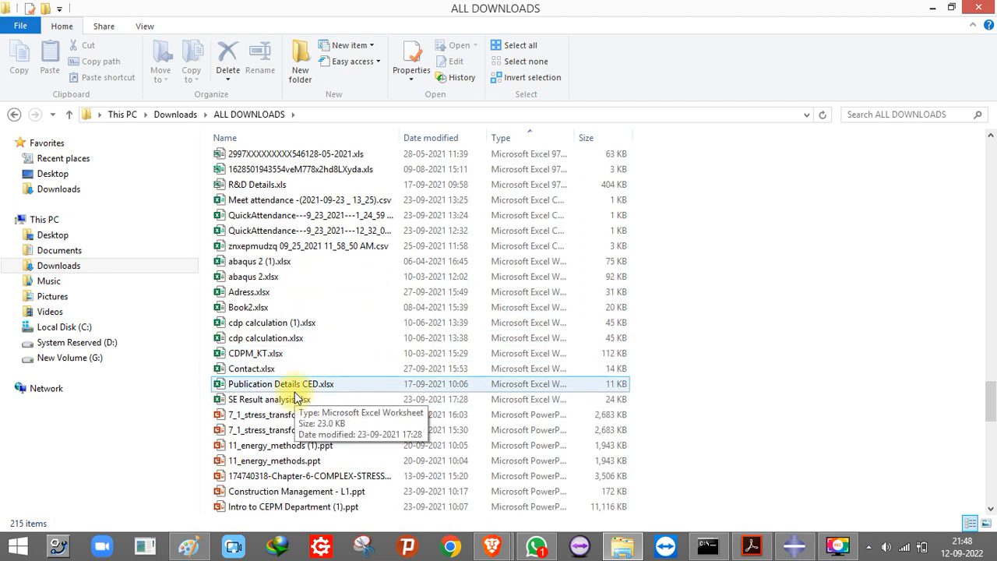
left_click(279, 357)
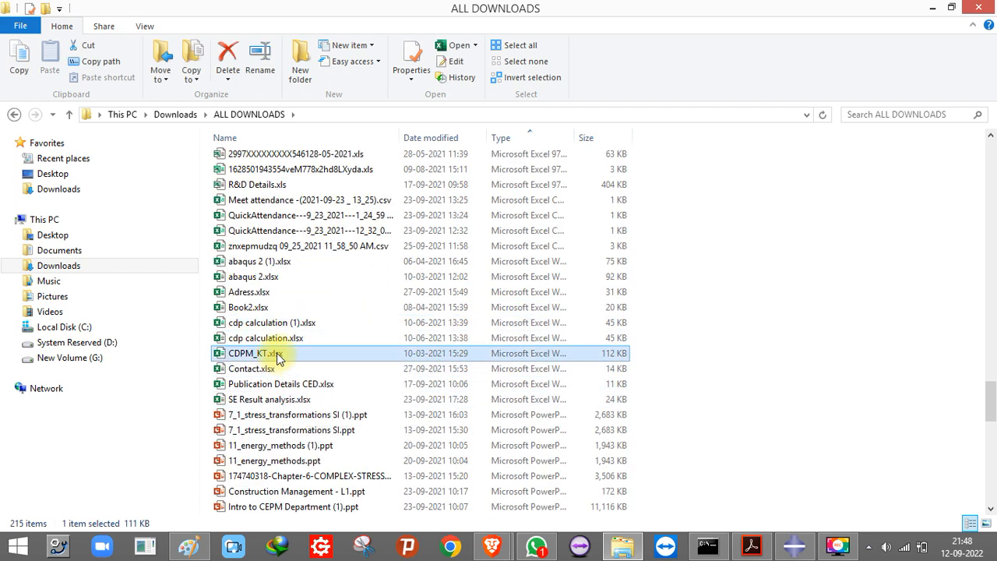
scroll(279, 357, "up", 2)
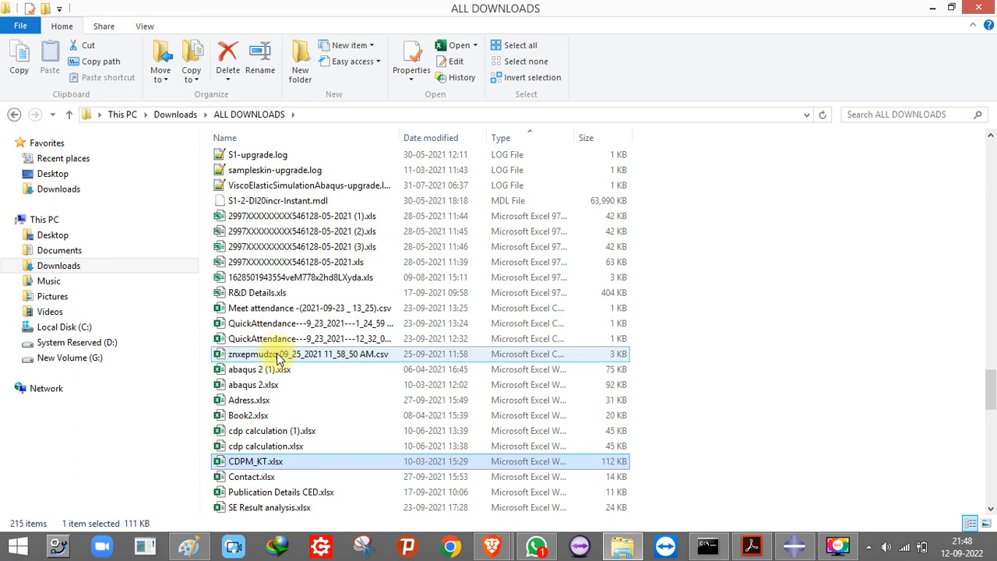
scroll(278, 357, "up", 12)
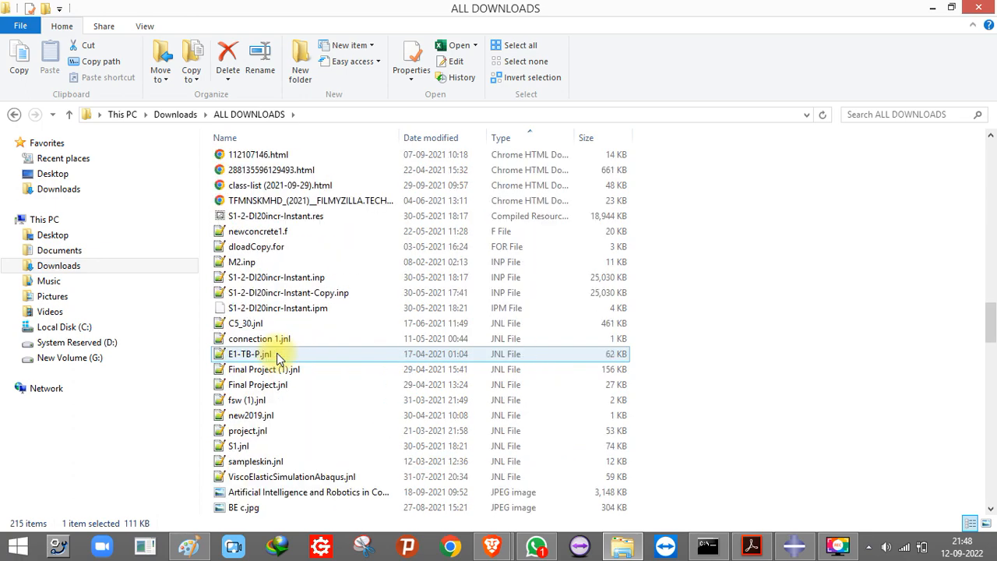
scroll(277, 353, "up", 20)
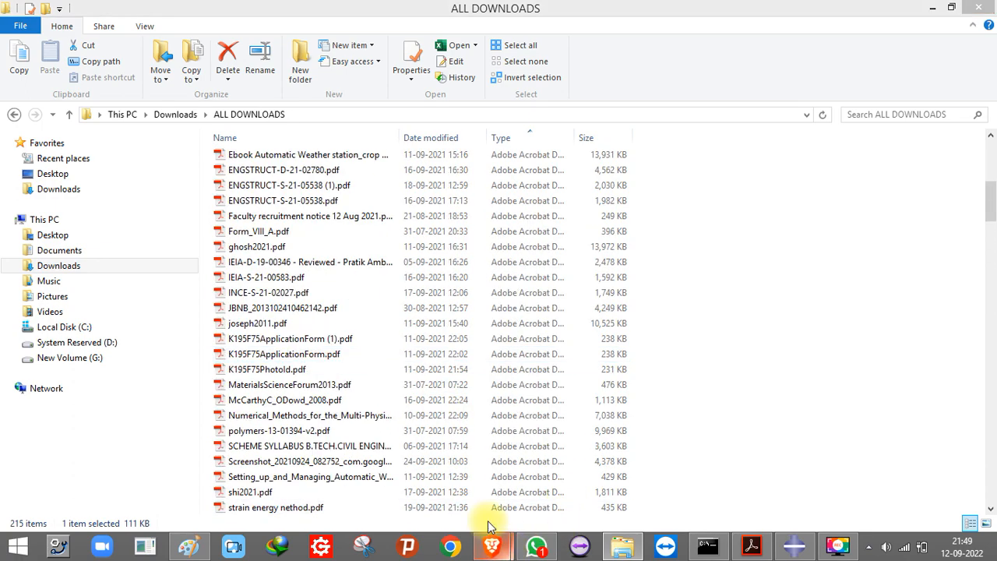
- Return to Brave, search the web for "stress strain steel toolkit" in place of the Units in Abaqus page, and look through the results
left_click(491, 545)
left_click(709, 8)
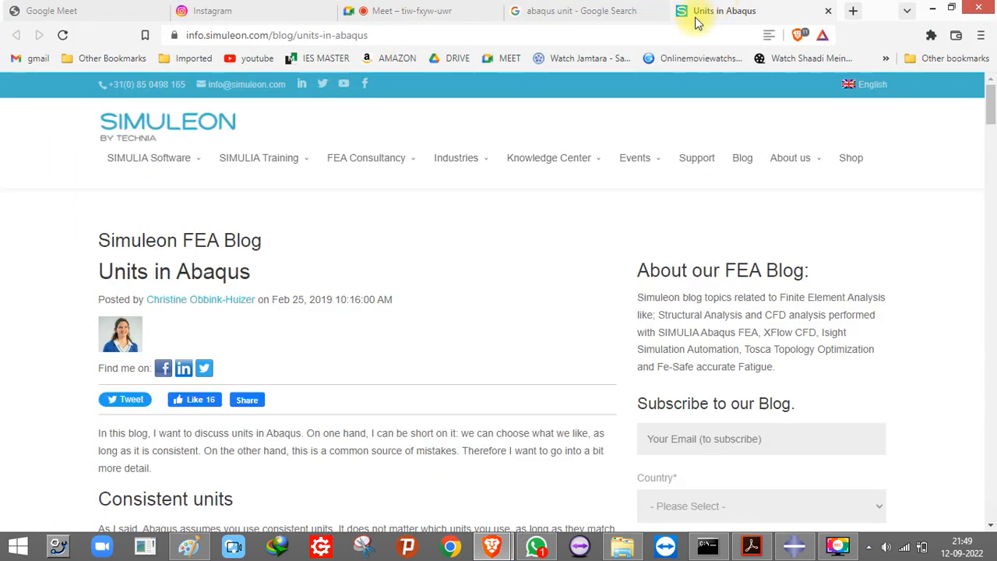
left_click(360, 38)
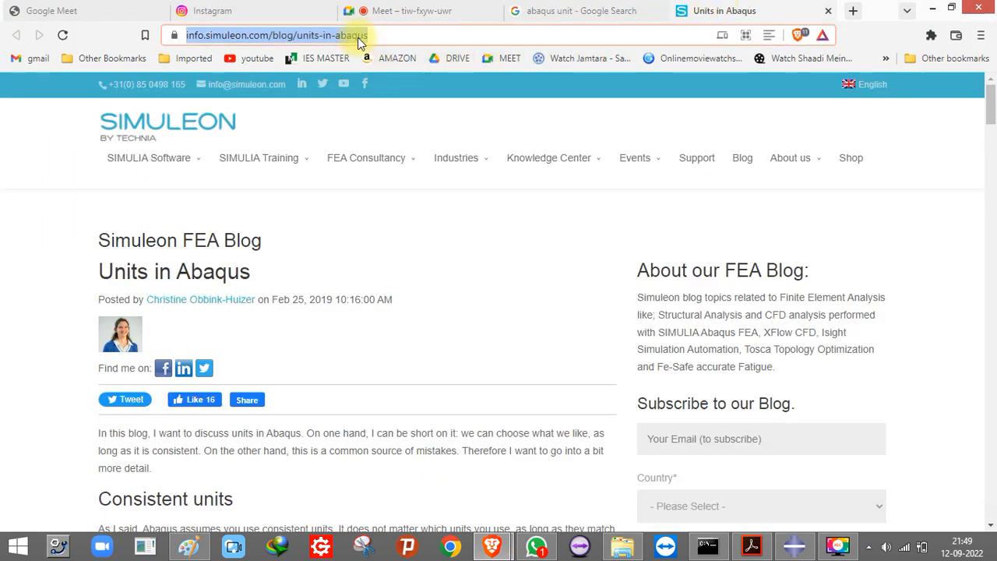
type("e")
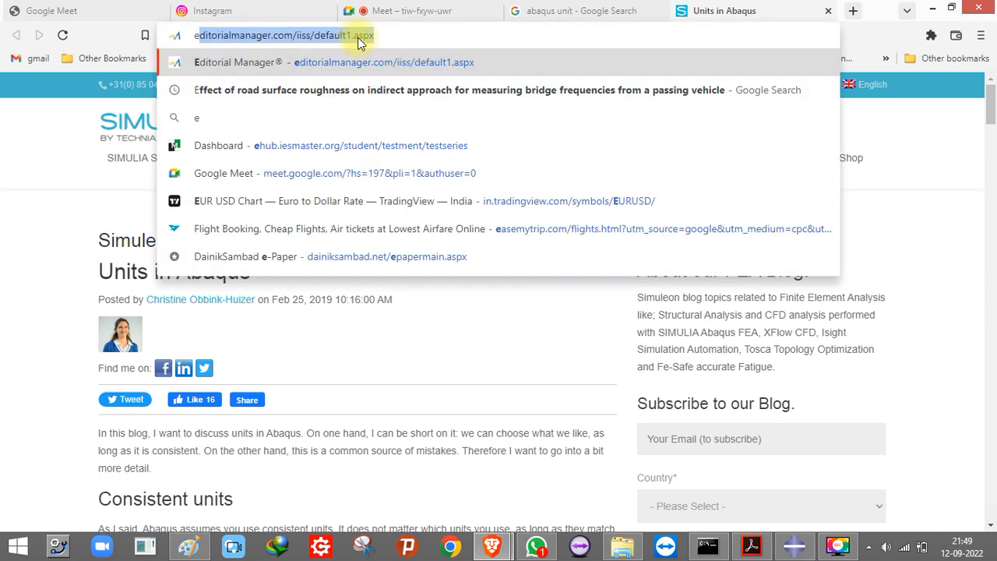
key("BackSpace")
key("BackSpace")
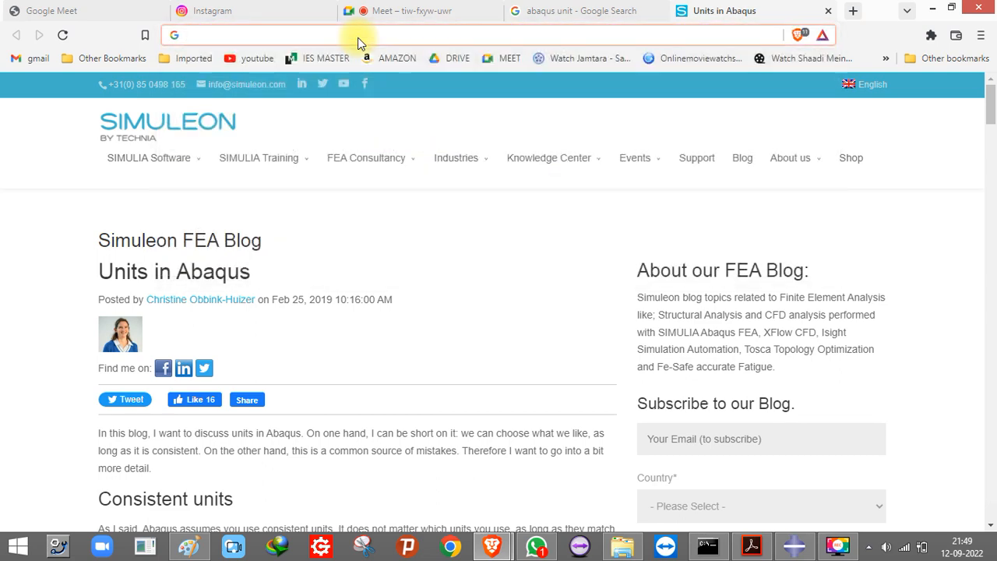
type("stress")
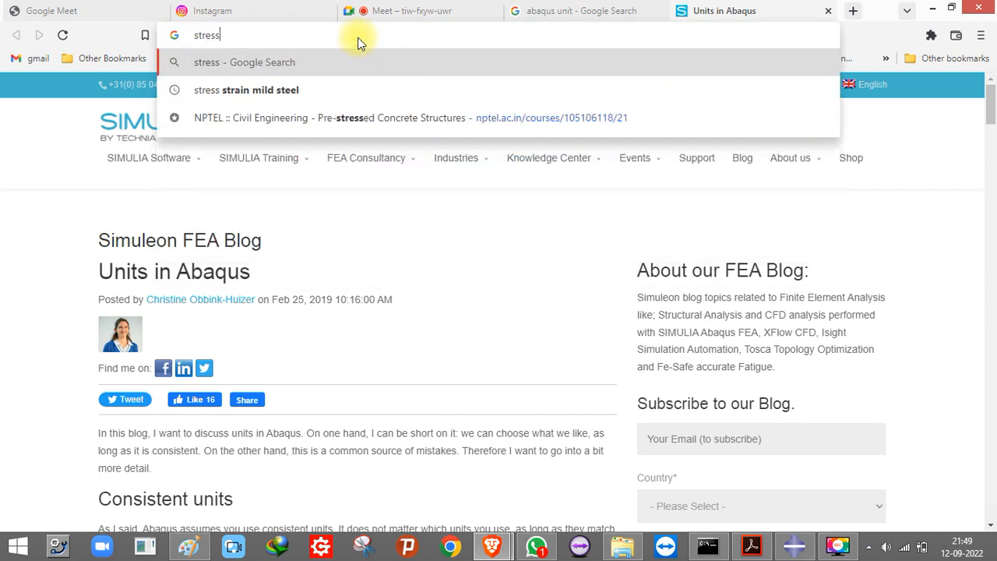
type(" stra")
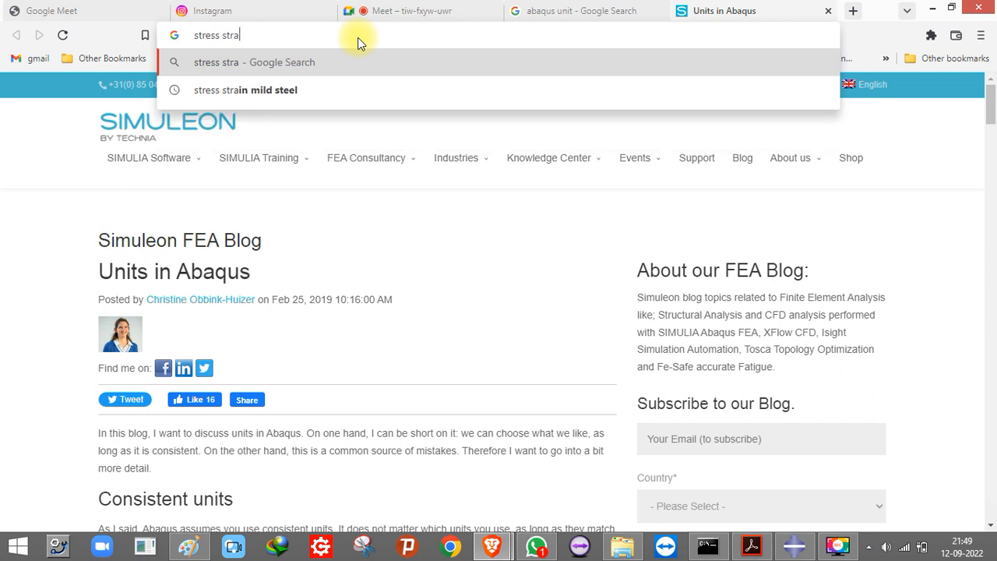
type("in ")
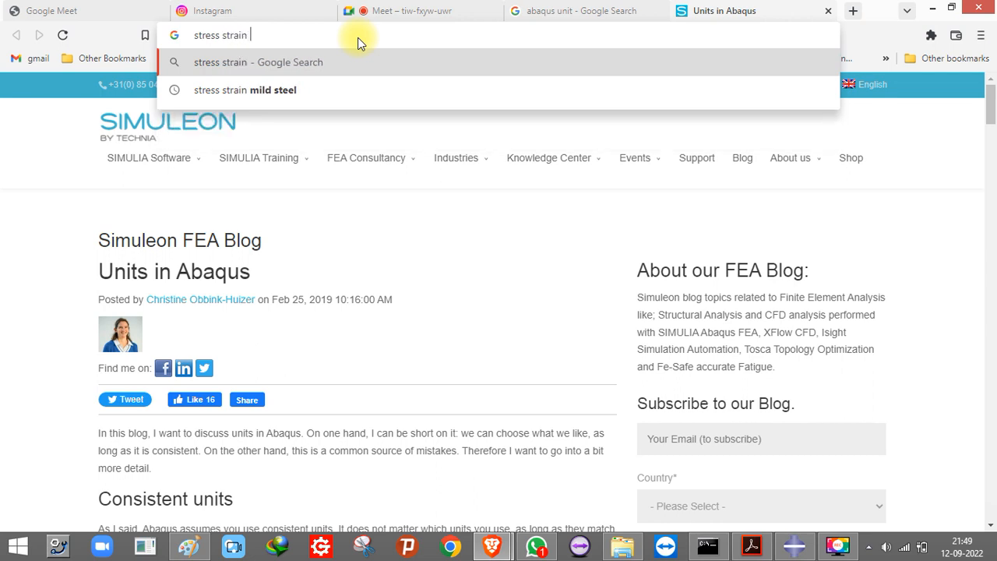
type("p")
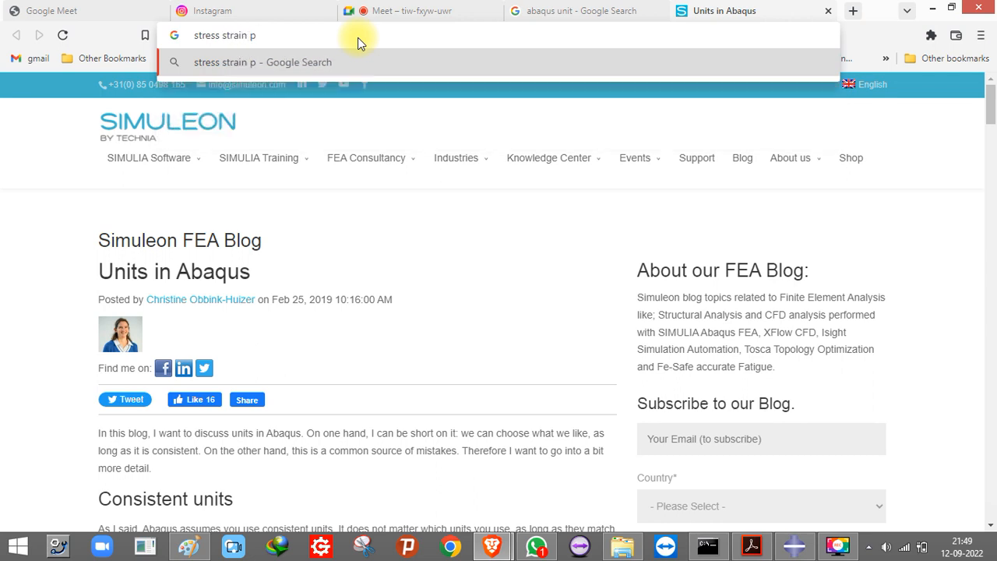
key("BackSpace")
type("steel ")
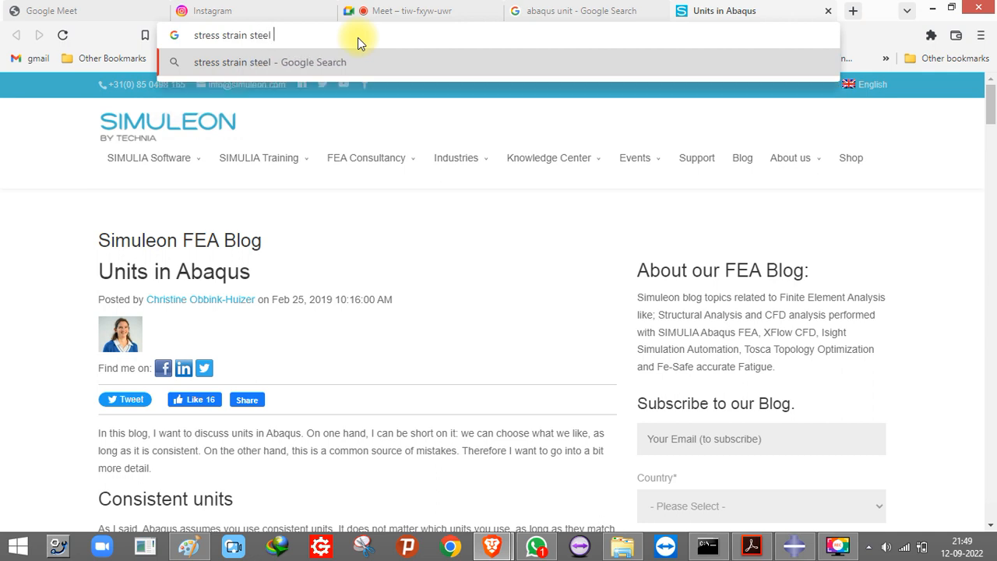
type("toolkit")
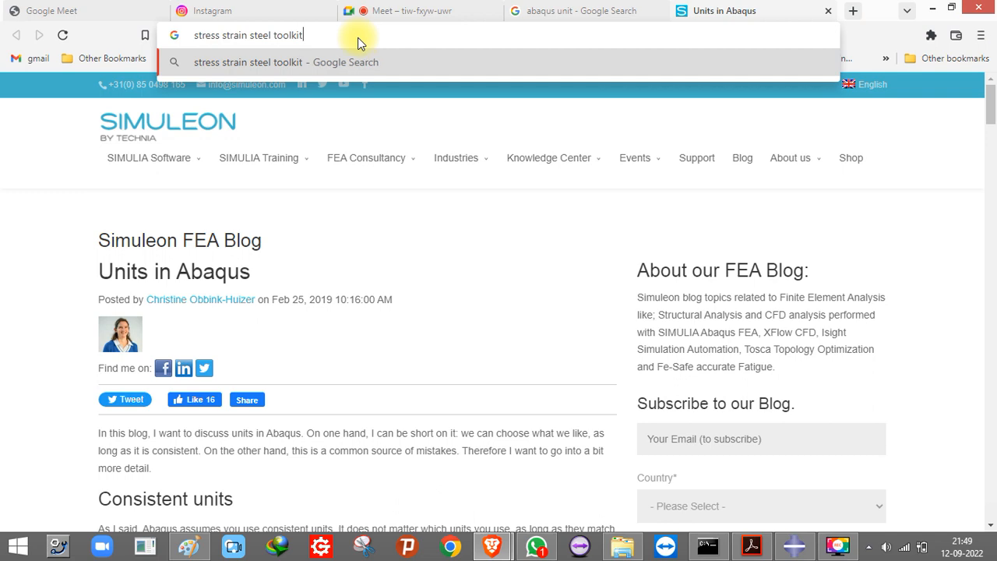
key("Return")
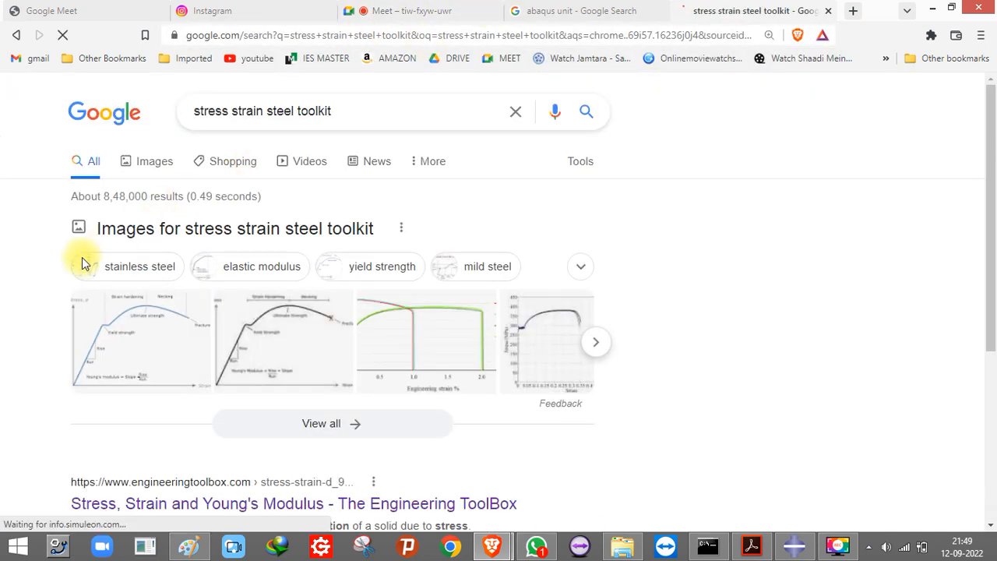
scroll(7, 356, "down", 5)
scroll(7, 355, "up", 2)
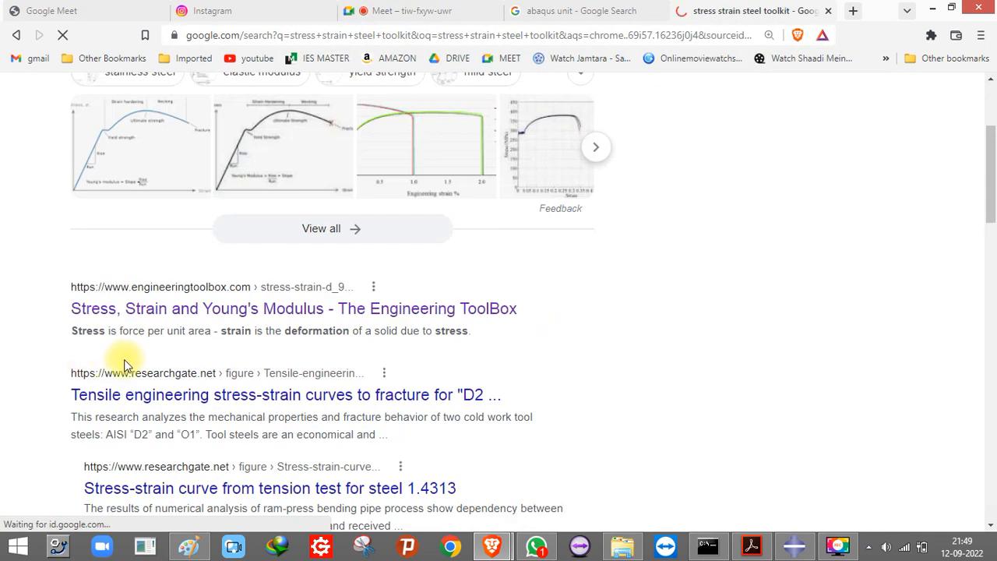
scroll(65, 356, "down", 2)
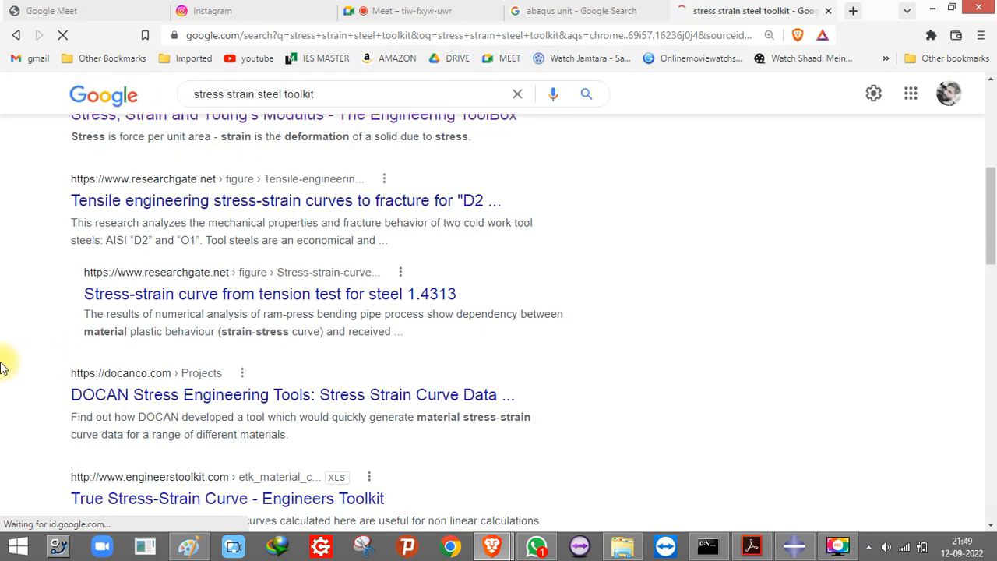
scroll(2, 366, "down", 2)
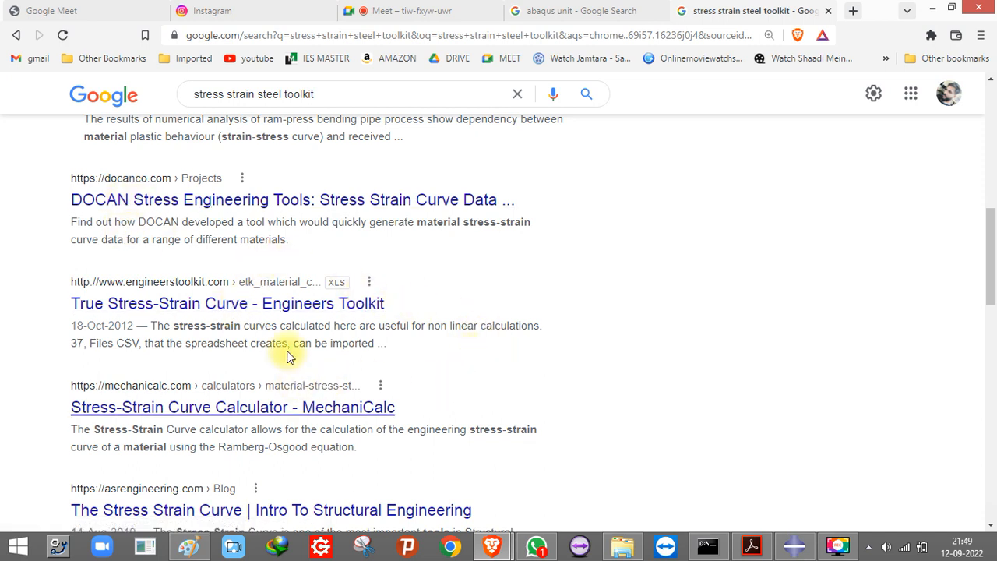
- Try to open the "True Stress-Strain Curve - Engineers Toolkit" search result in a new tab
right_click(275, 304)
left_click(313, 313)
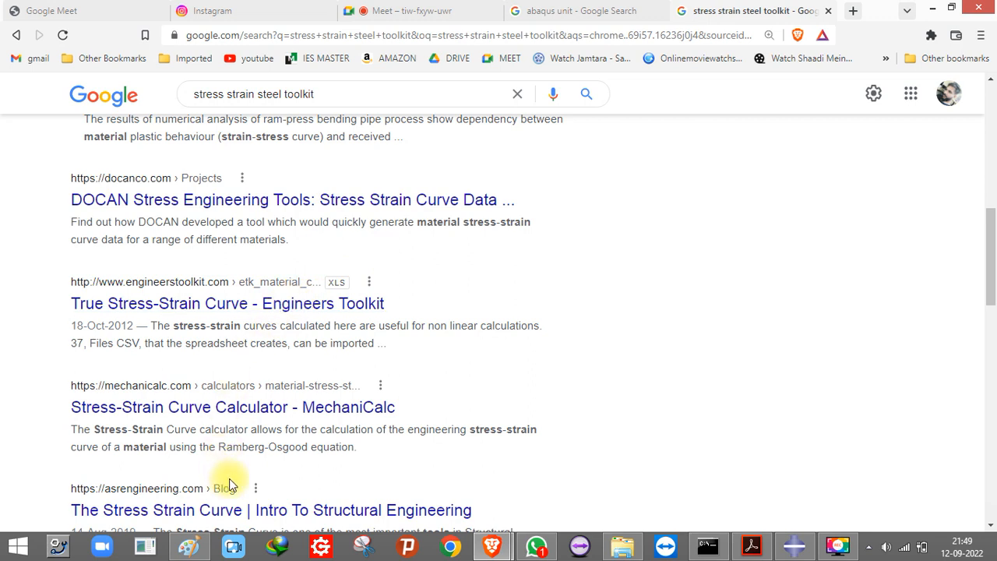
left_click(868, 546)
left_click(612, 394)
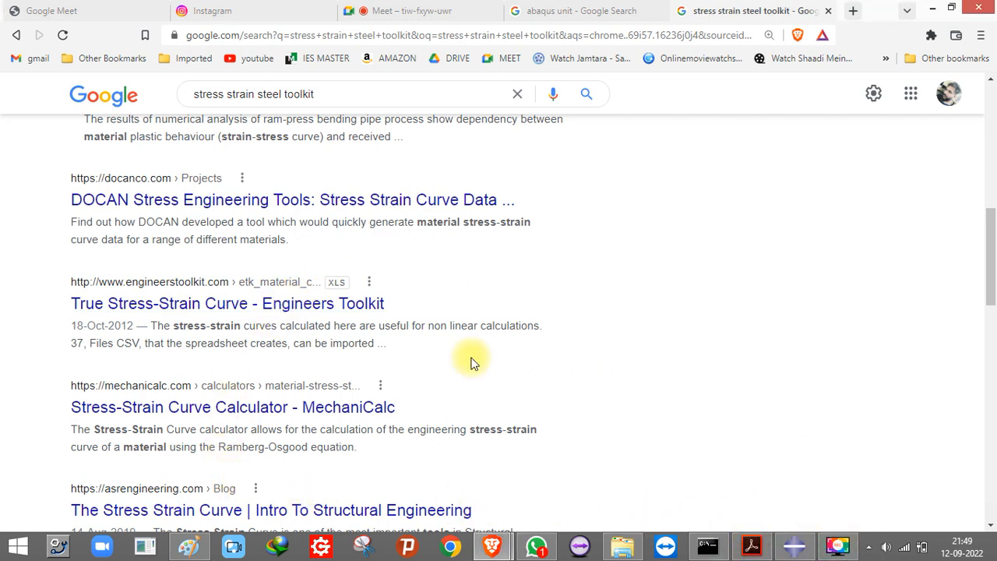
- Download etk_material_curves_20121018.xls from the True Stress-Strain Curve result to the Desktop, keep the flagged file and let it open when done
right_click(193, 300)
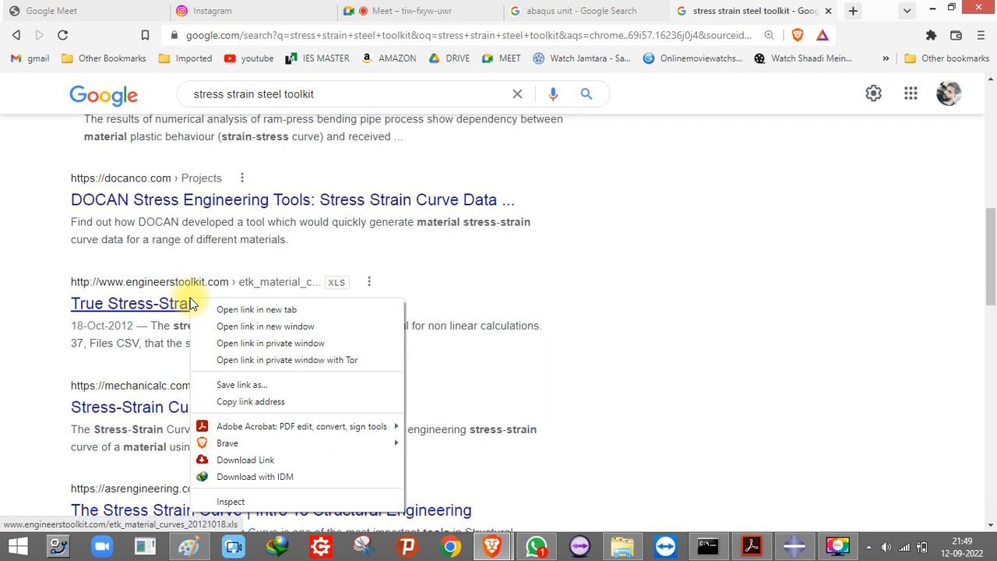
left_click(243, 394)
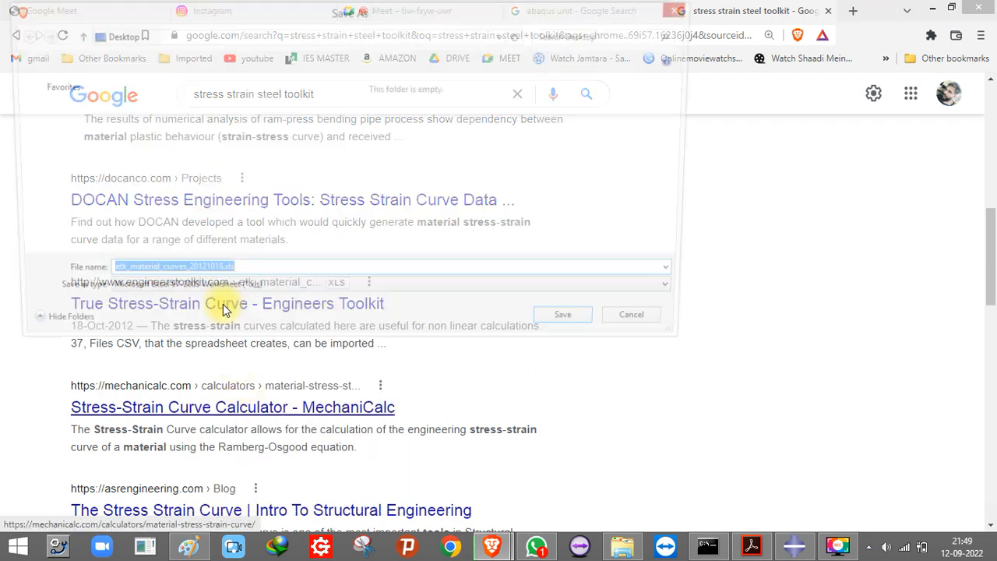
left_click(589, 326)
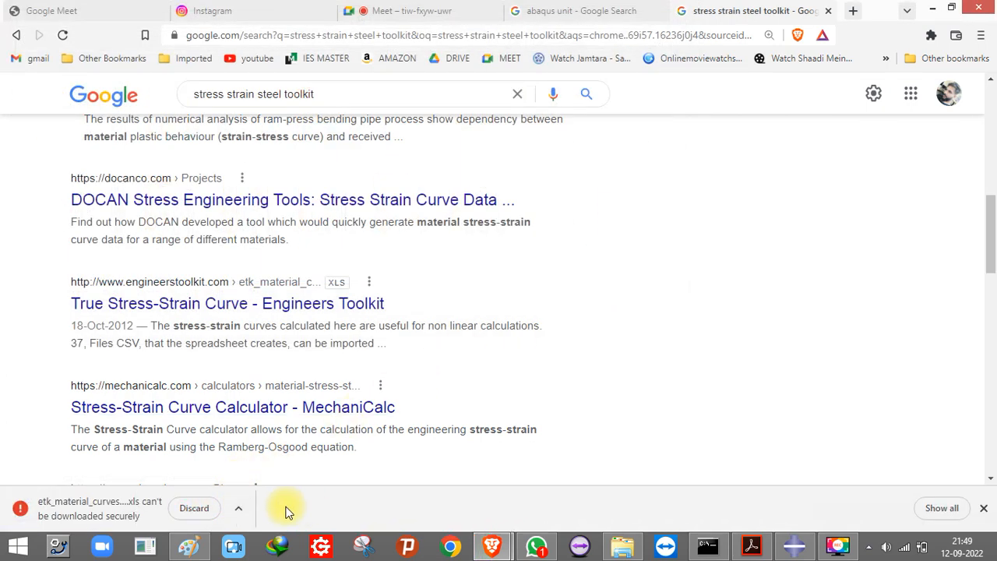
left_click(242, 508)
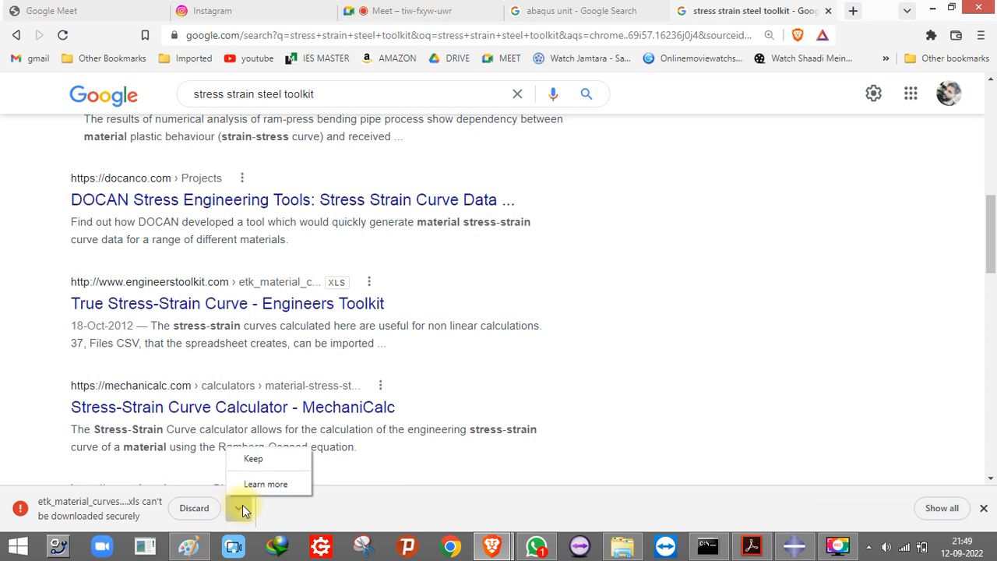
left_click(254, 461)
left_click(164, 508)
left_click(159, 508)
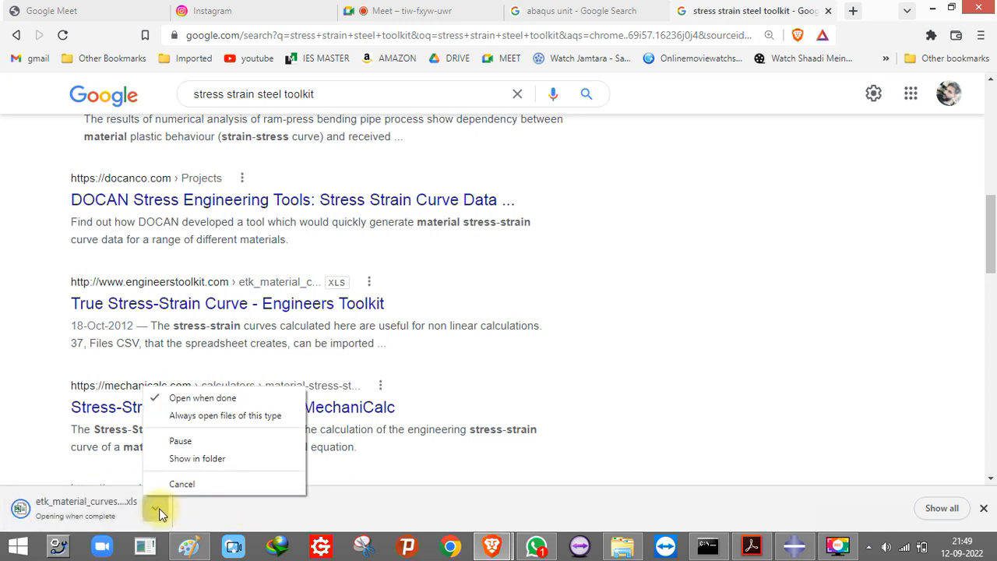
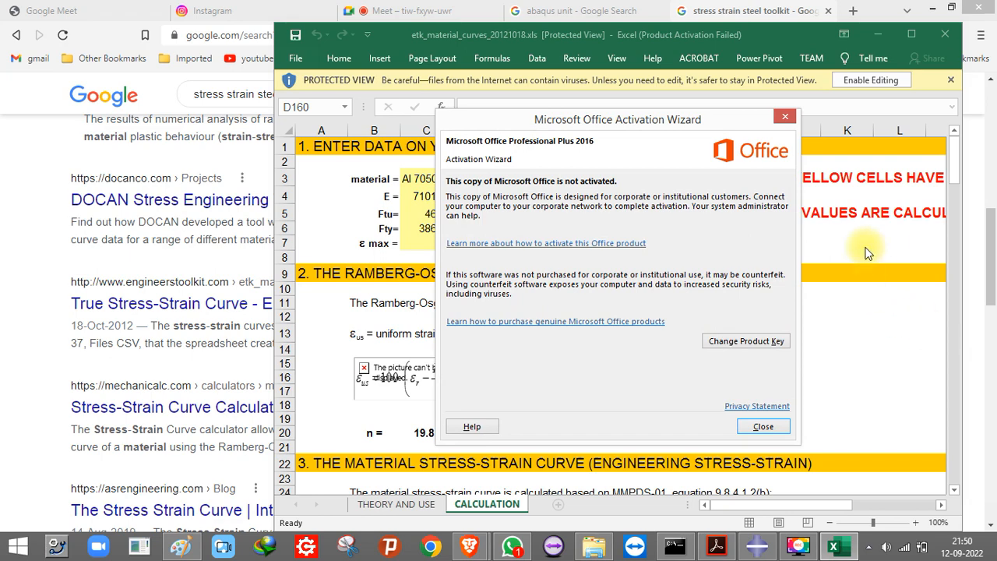
- Dismiss the Office activation wizard, maximize the etk_material_curves workbook, enable editing and select the Young Modulus cell C4
left_click(781, 117)
left_click(912, 35)
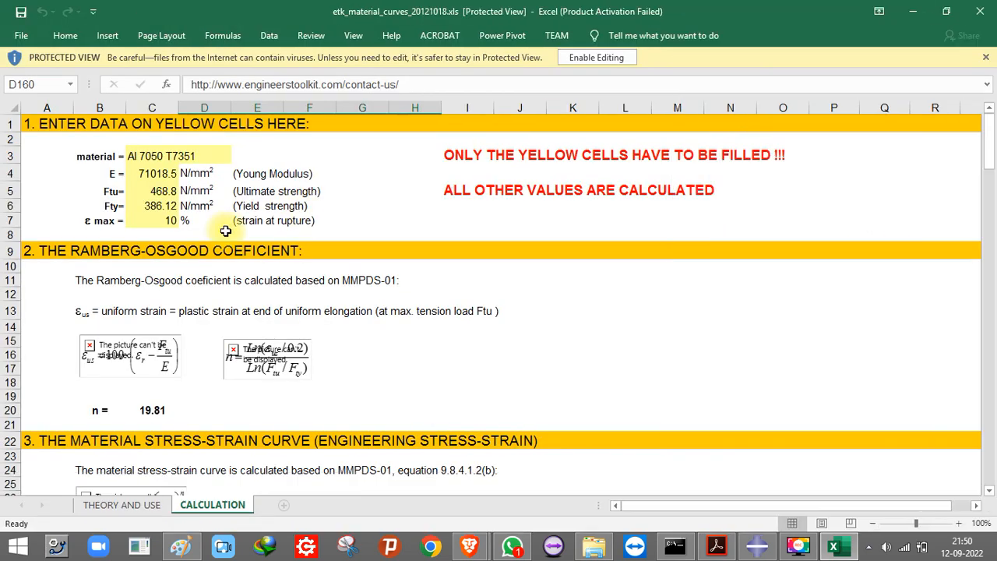
left_click(590, 58)
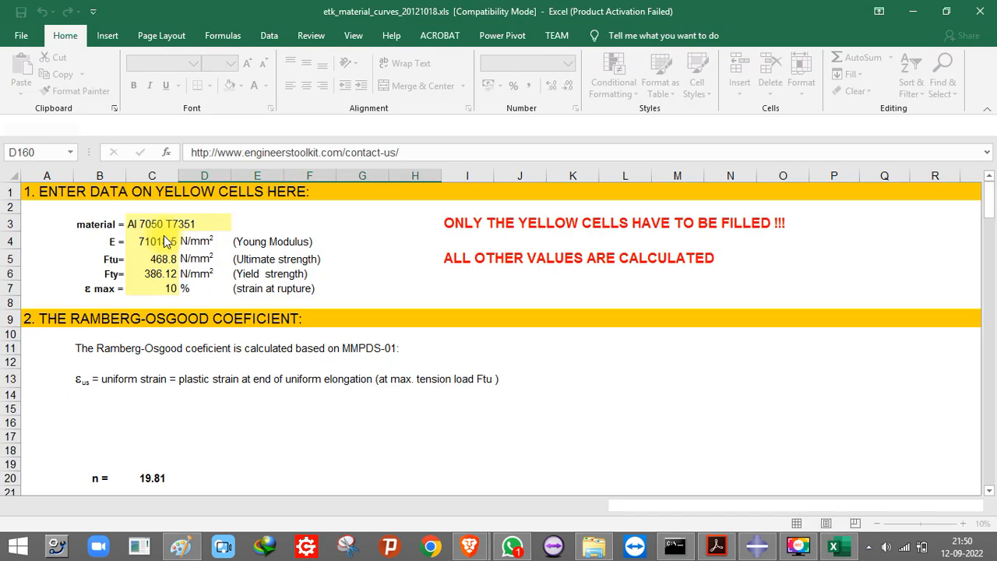
left_click(159, 242)
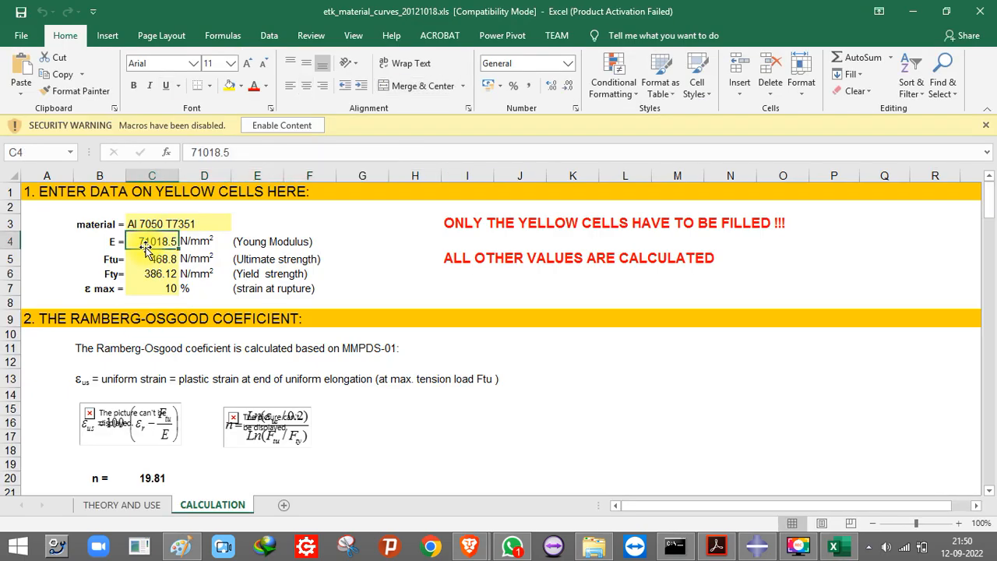
- Switch to the paper in Adobe Acrobat and find Table 1 with the steel constitutive model parameters on page 3, zoomed to a readable size
left_click(716, 546)
scroll(380, 327, "down", 10)
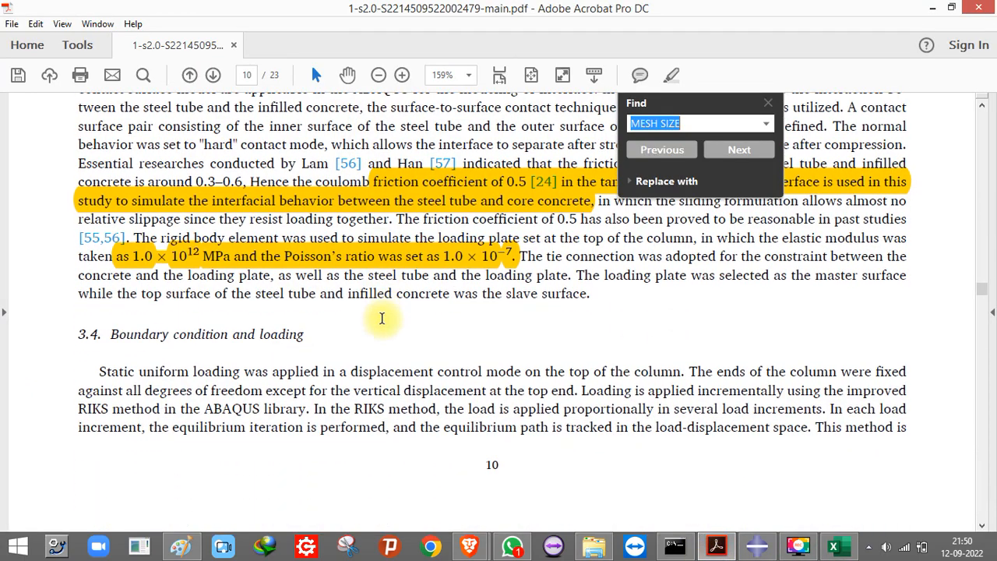
scroll(381, 331, "down", 15)
scroll(377, 287, "up", 8)
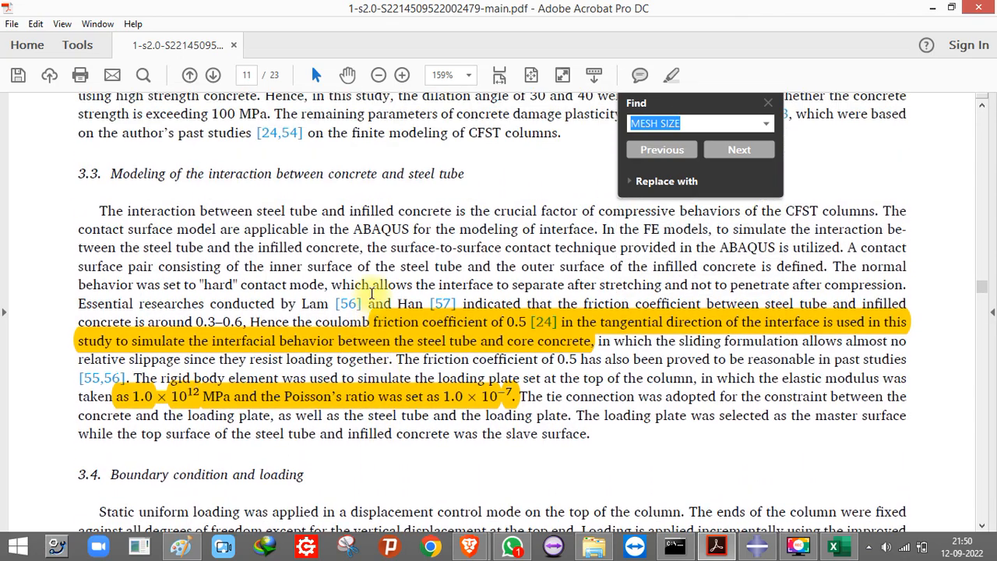
scroll(371, 284, "up", 8)
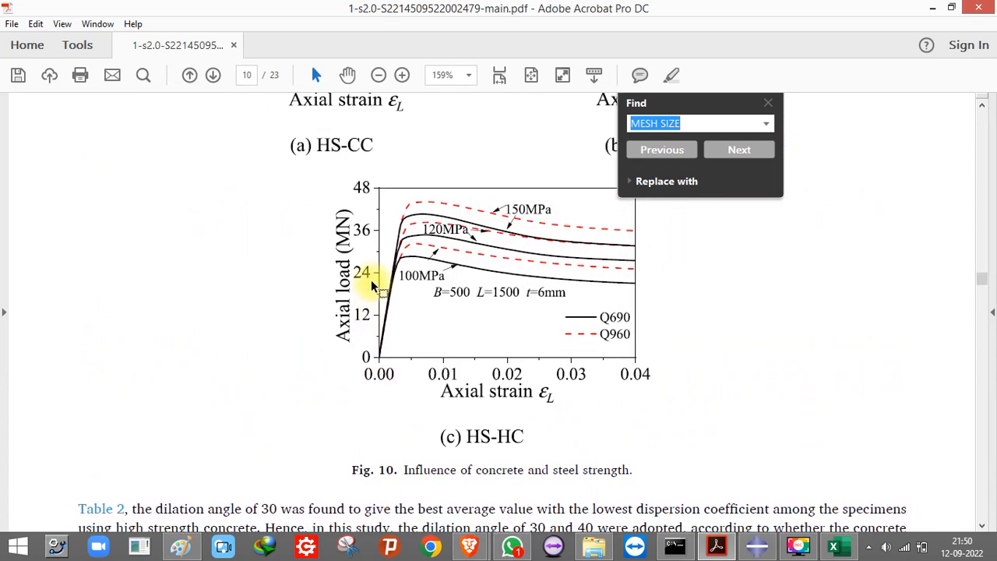
scroll(371, 280, "down", 3, "ctrl")
scroll(371, 280, "up", 6)
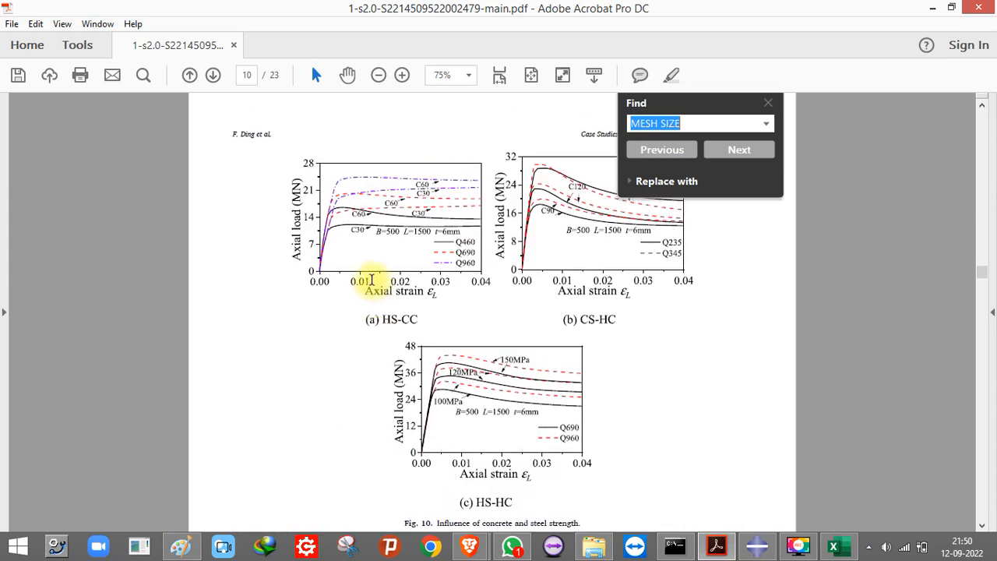
scroll(371, 280, "up", 6)
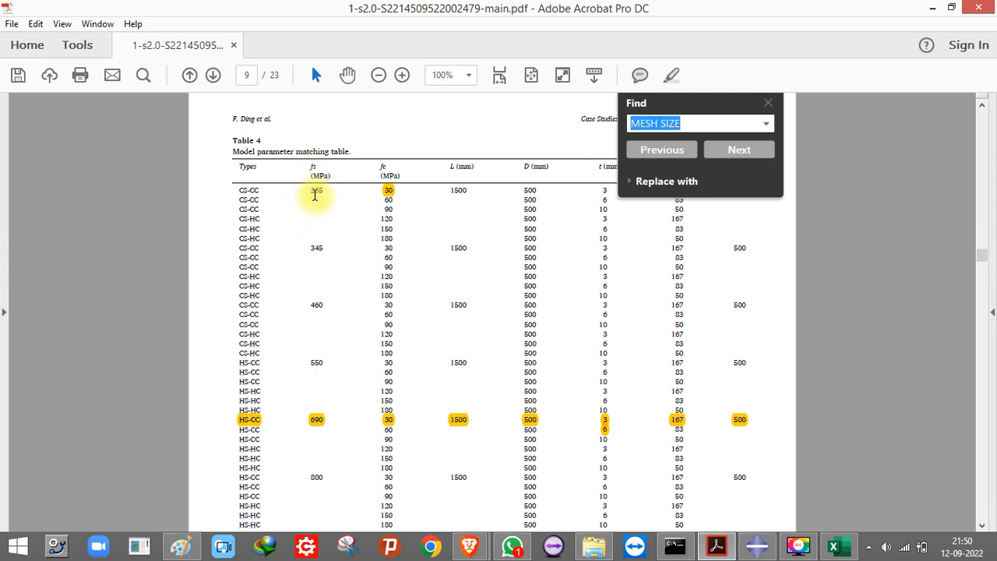
scroll(322, 427, "up", 15)
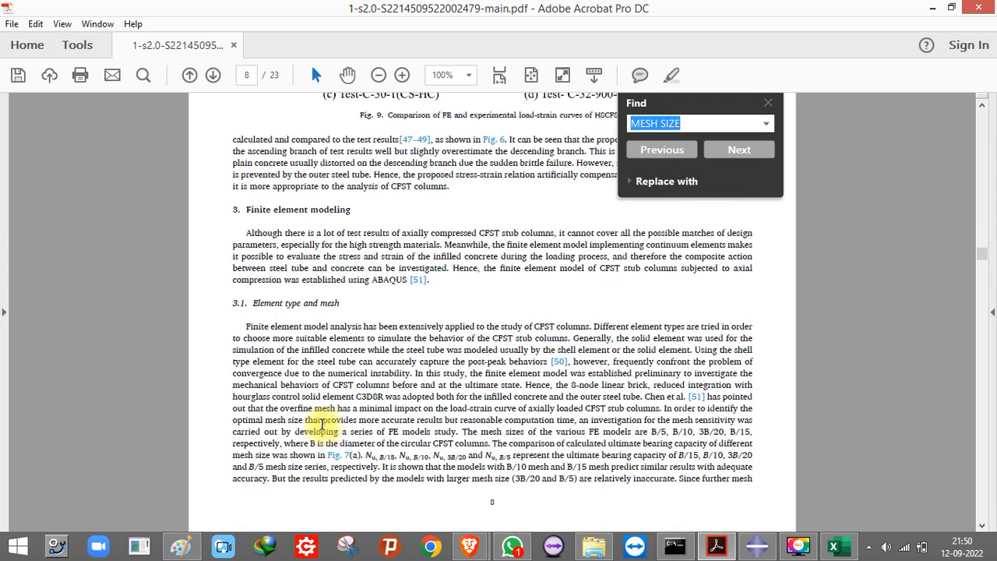
scroll(322, 422, "up", 15)
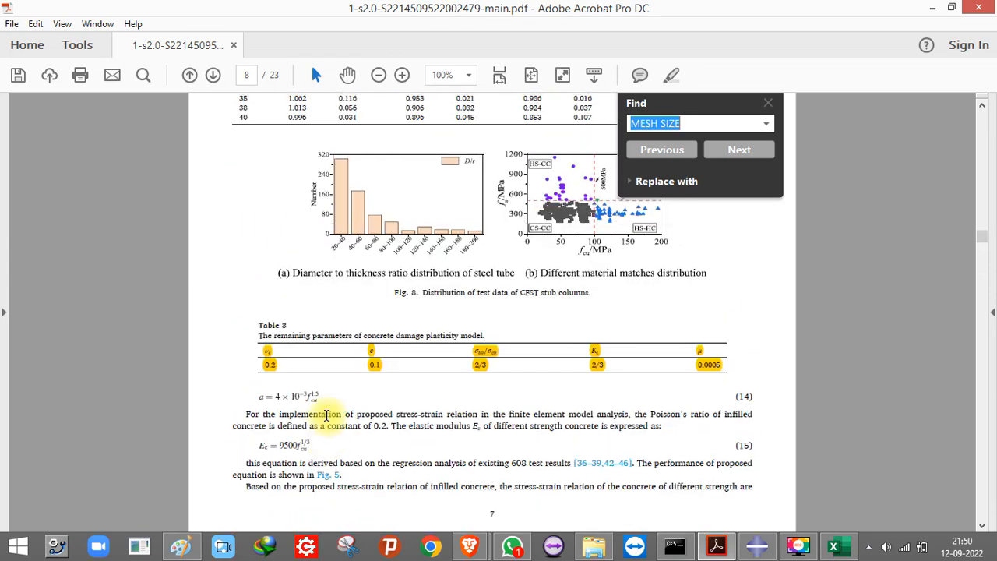
scroll(327, 420, "up", 15)
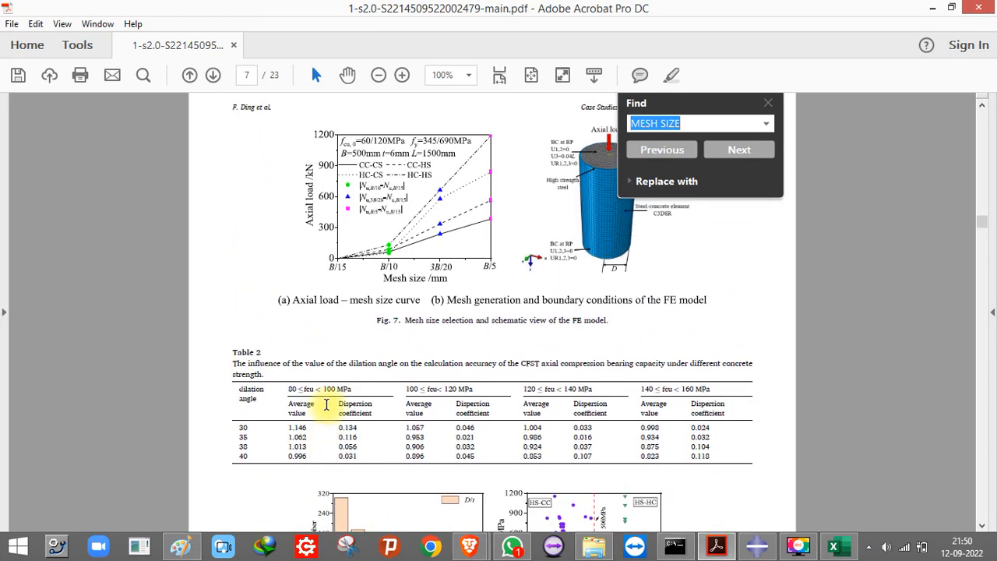
scroll(327, 406, "up", 15)
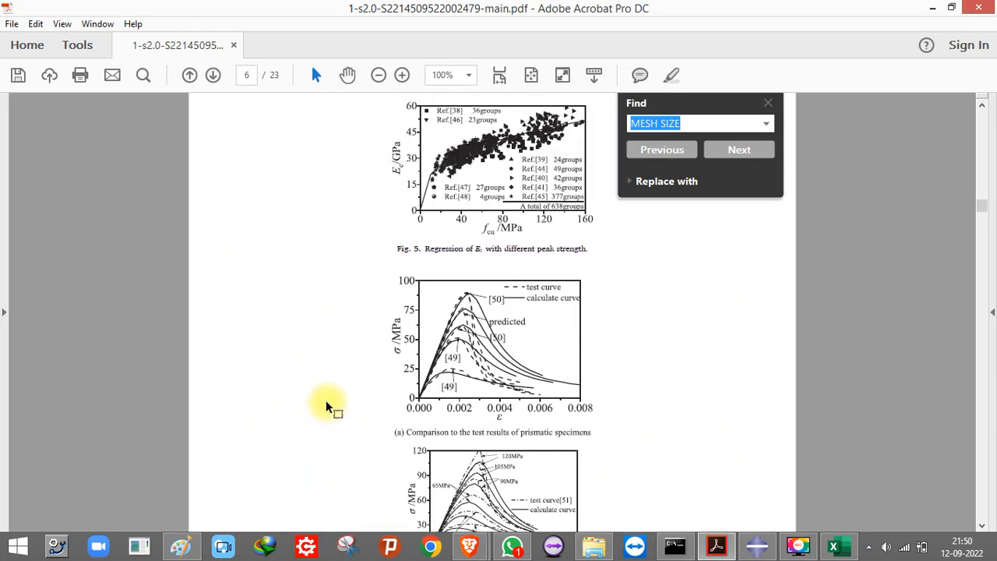
scroll(327, 403, "up", 15)
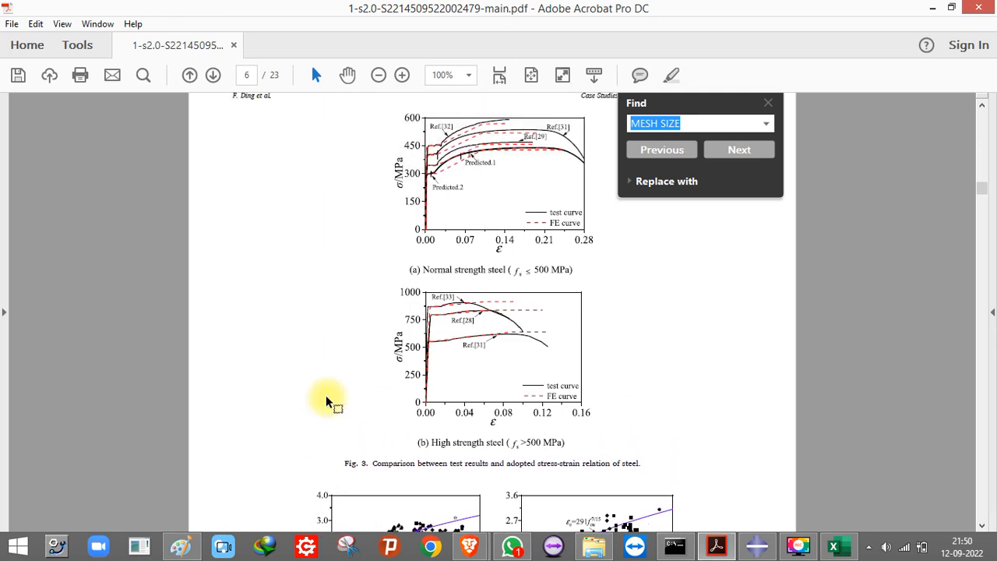
scroll(327, 396, "up", 15)
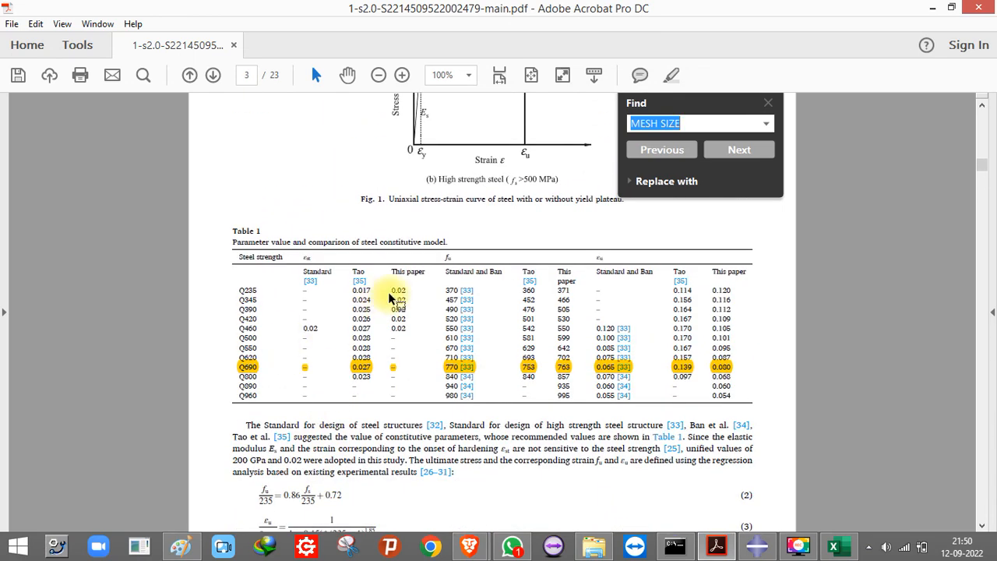
key("ctrl+2")
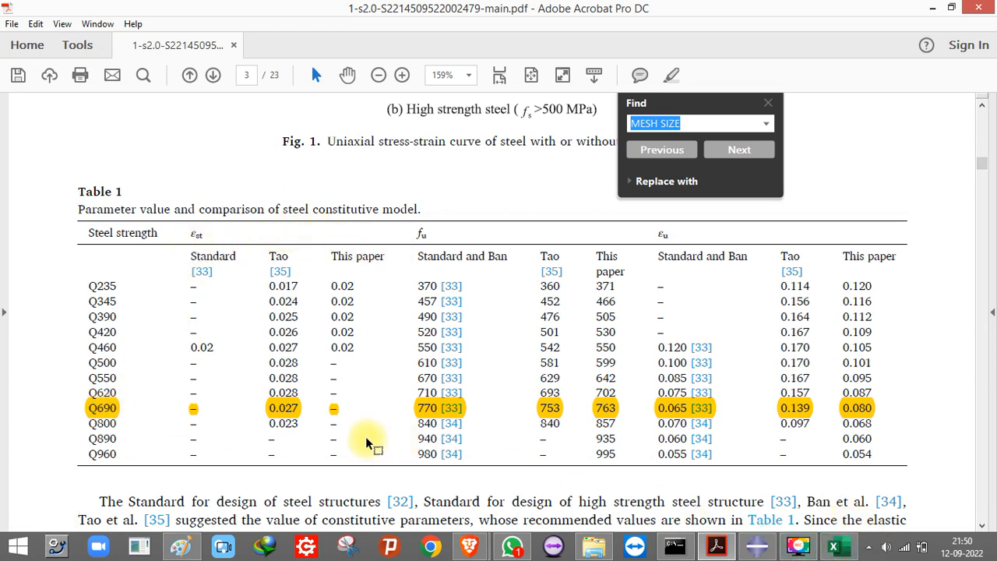
- Read the paragraph and equations below Table 1 for the steel's elastic modulus, ultimate stress and corresponding strain
scroll(331, 433, "down", 3)
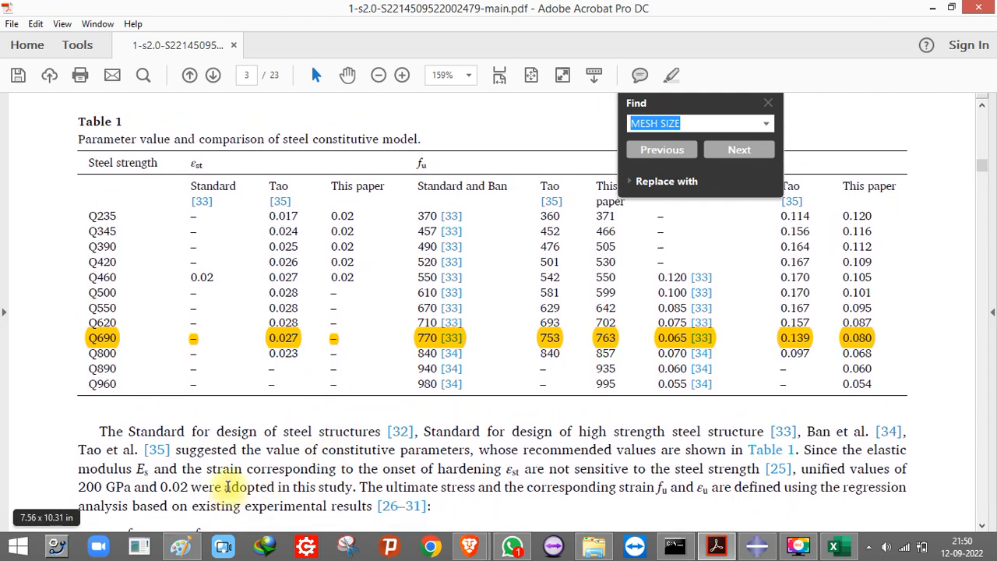
scroll(228, 485, "down", 3)
scroll(228, 485, "down", 1)
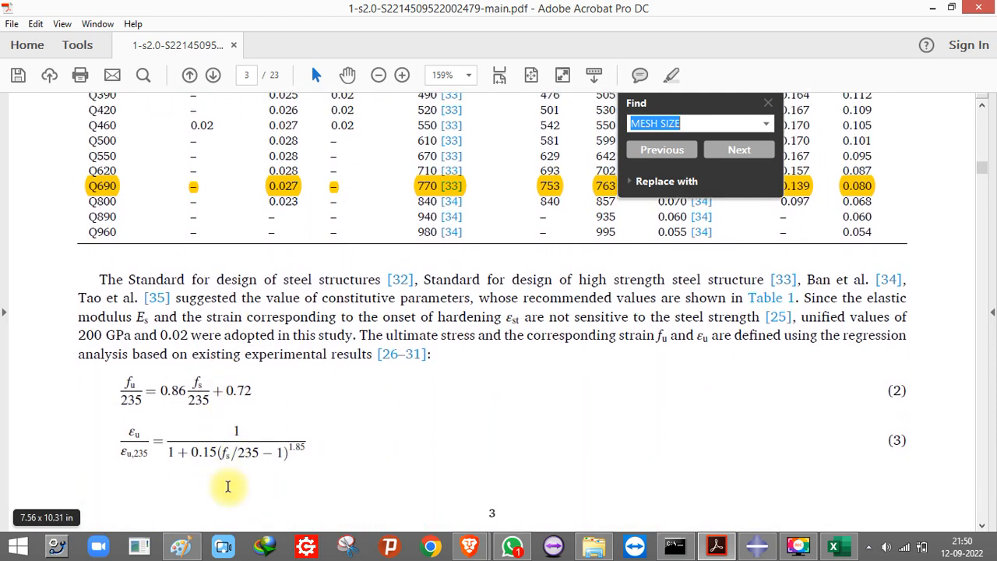
scroll(223, 485, "up", 1)
scroll(223, 486, "down", 1)
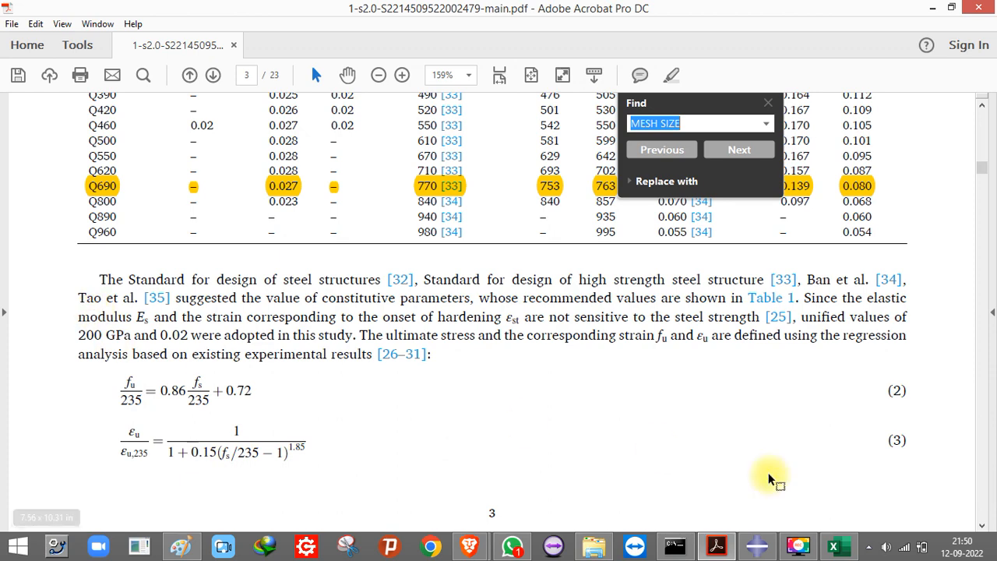
- Return to the Excel material curves workbook and set the Young Modulus to 200000 N/mm² and the yield strength to 690 N/mm²
left_click(757, 545)
left_click(830, 543)
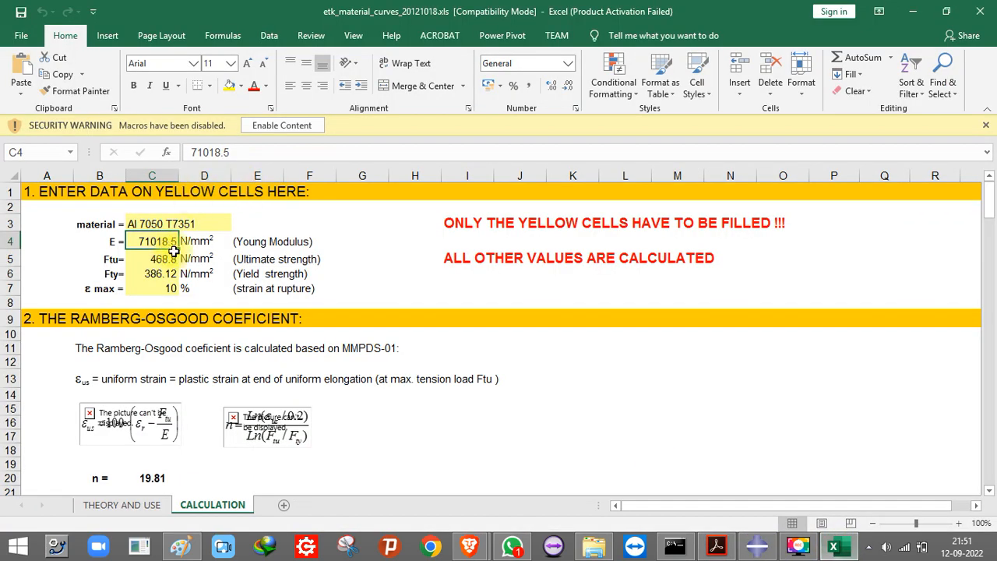
type("20000")
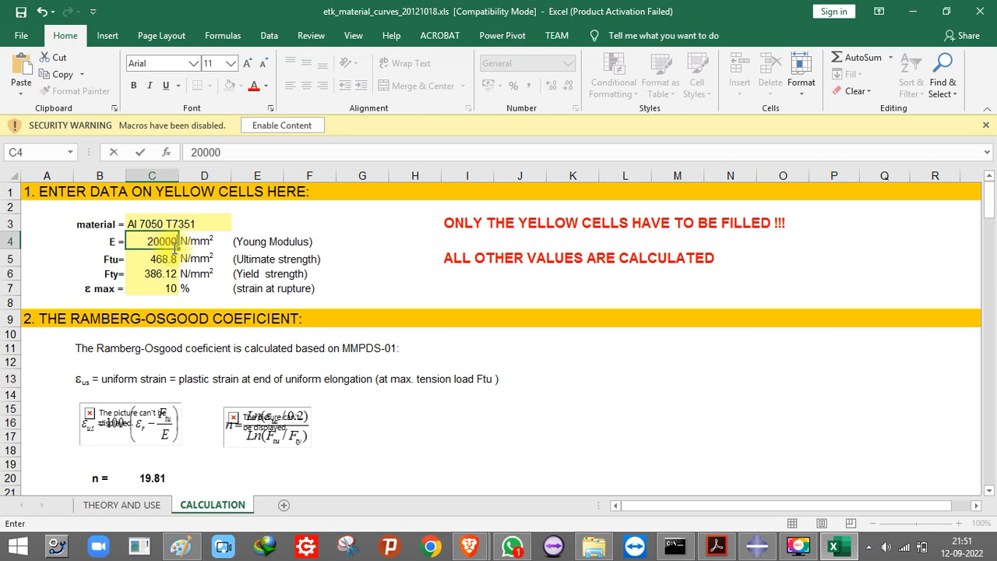
type("0")
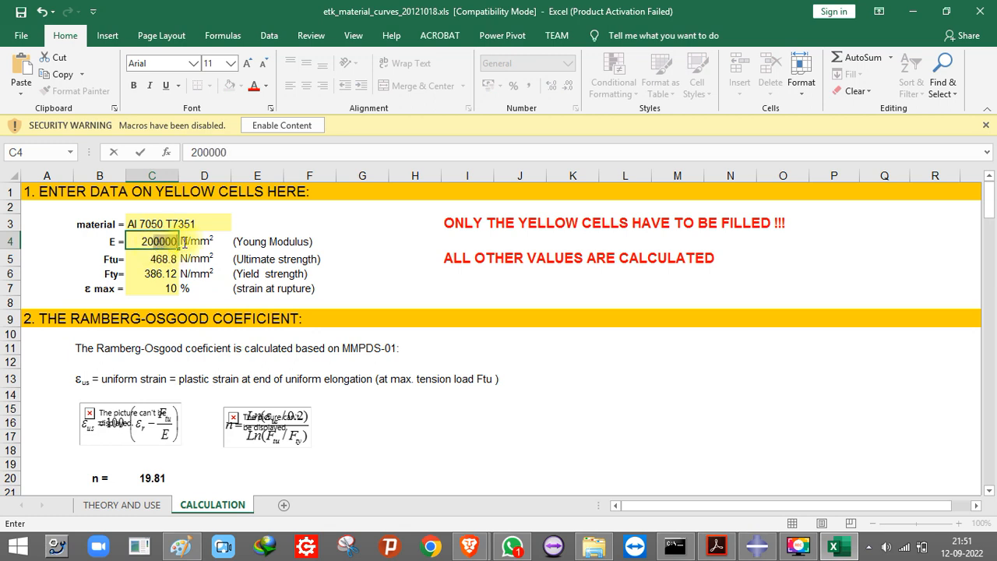
left_click(179, 243)
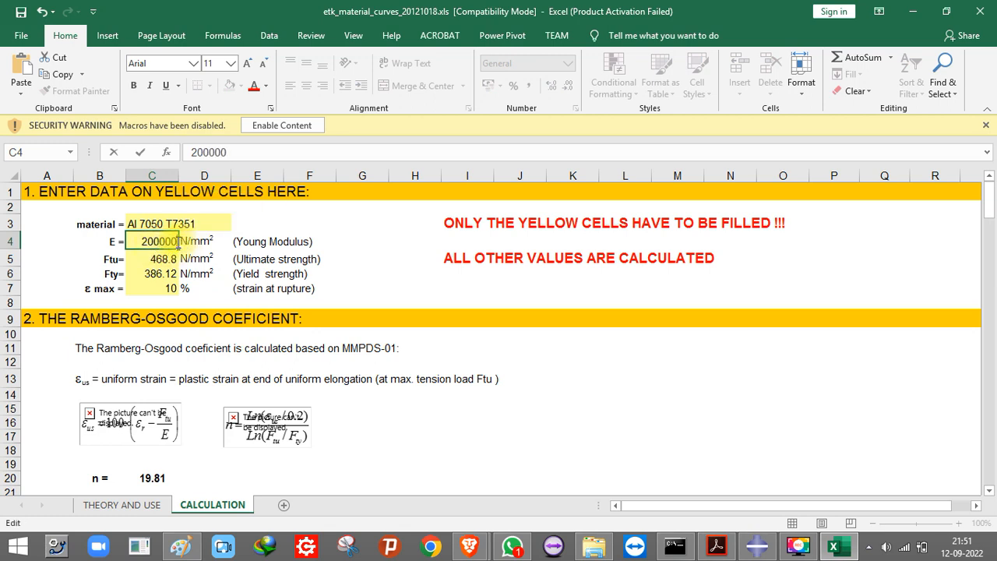
left_click(155, 260)
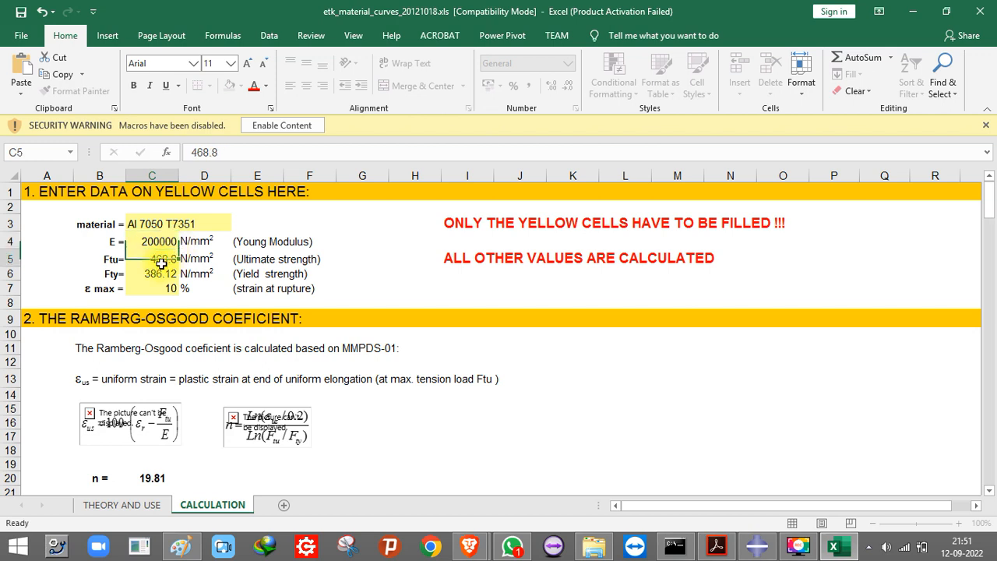
left_click(170, 276)
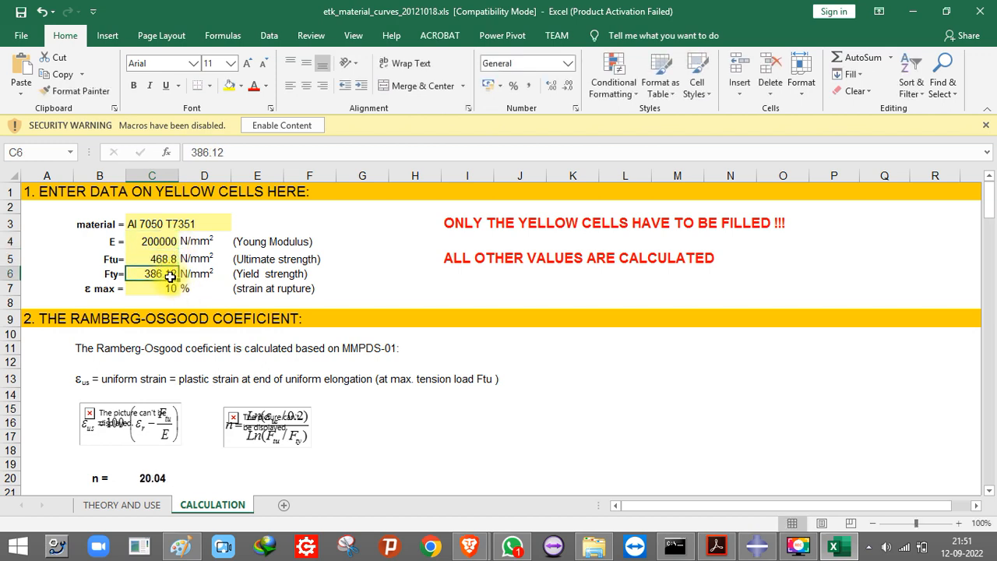
type("690")
left_click(156, 260)
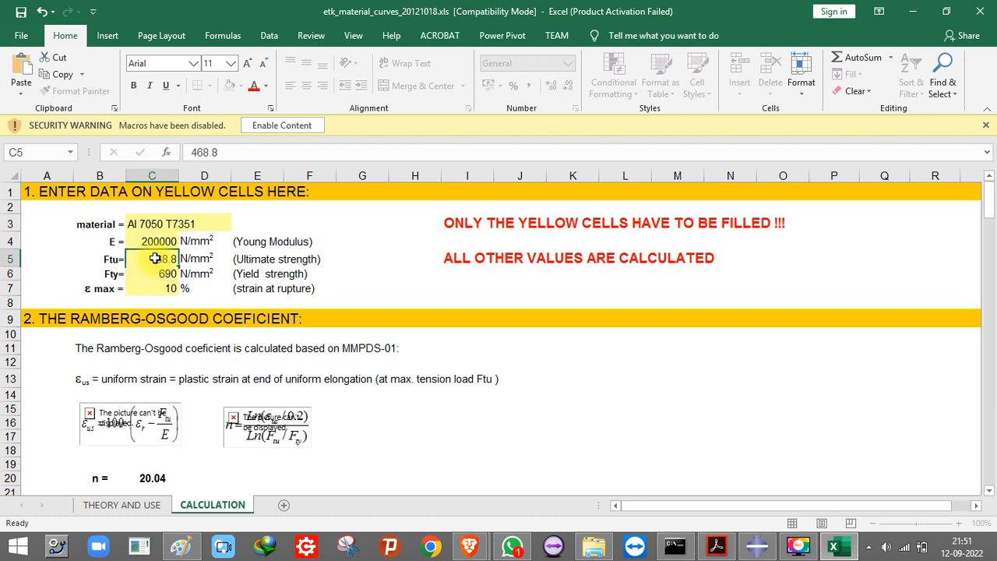
- Look up the Q690 ultimate stress in Table 1 of the paper in Acrobat and set the Excel workbook's ultimate strength to 770 N/mm²
left_click(716, 546)
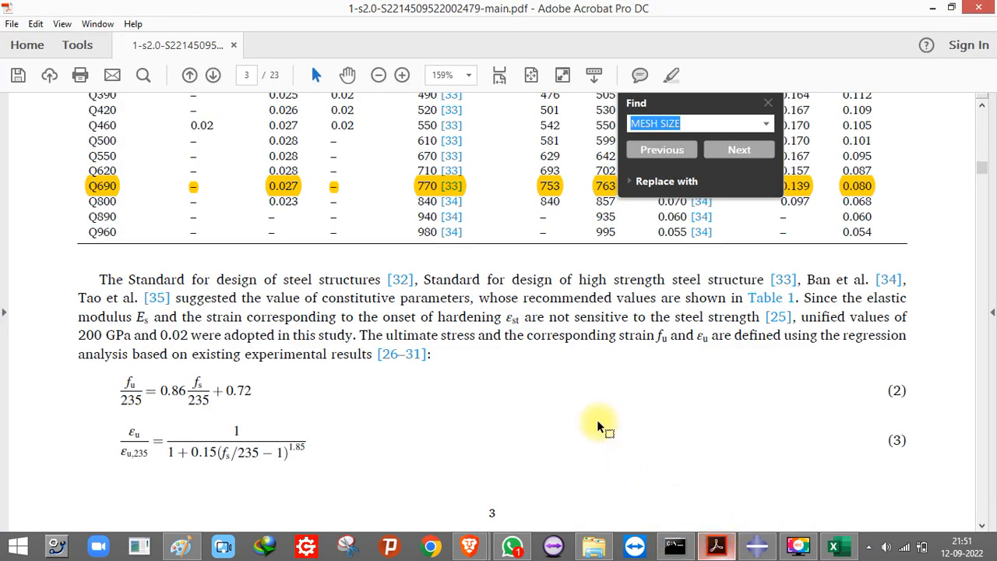
scroll(563, 371, "up", 4)
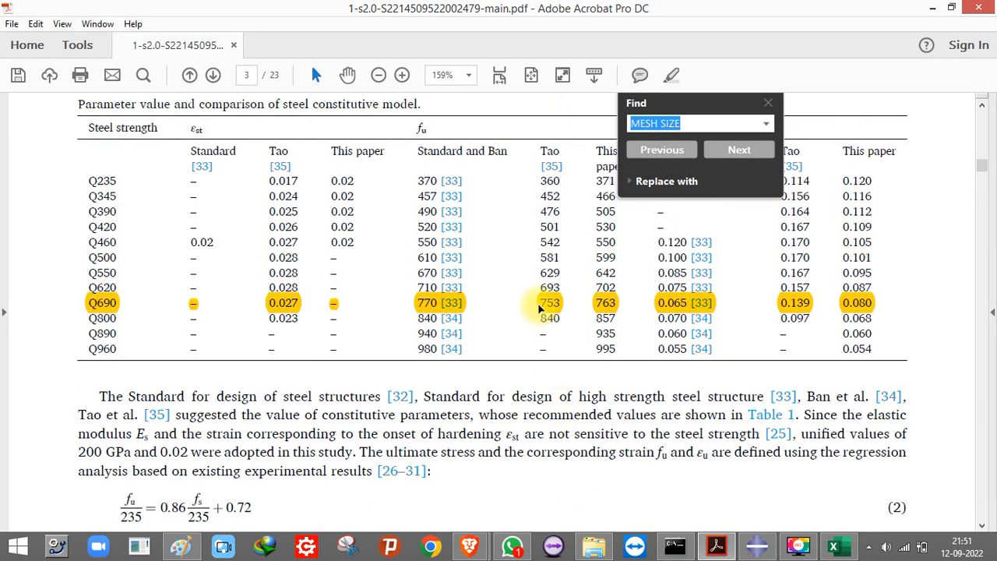
scroll(559, 341, "up", 1)
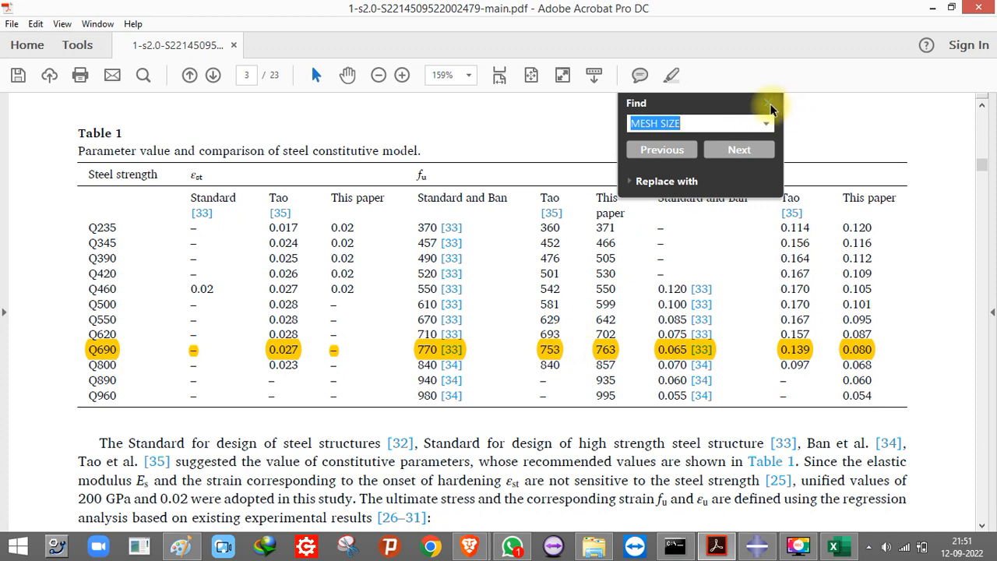
left_click(768, 106)
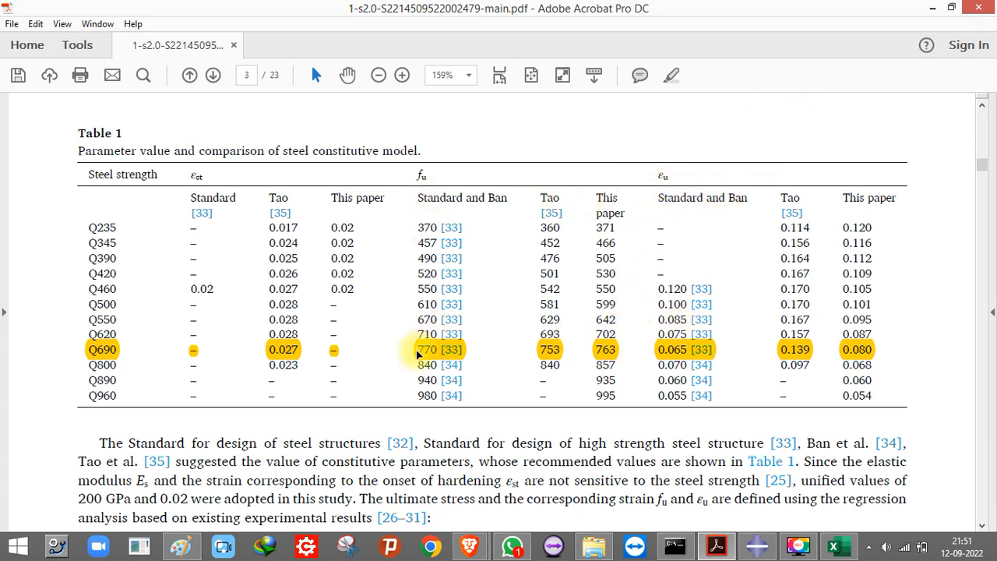
left_click(834, 543)
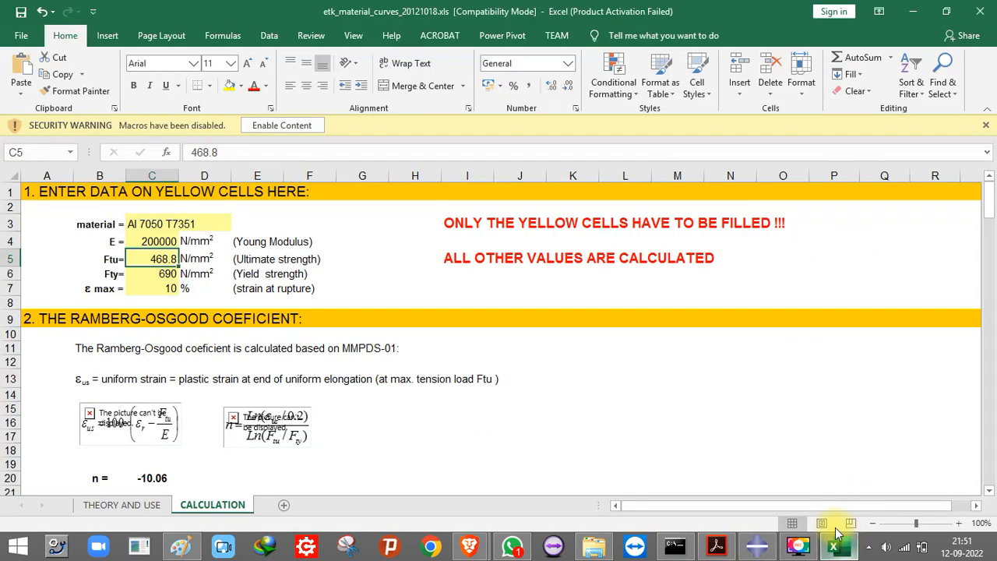
type("770")
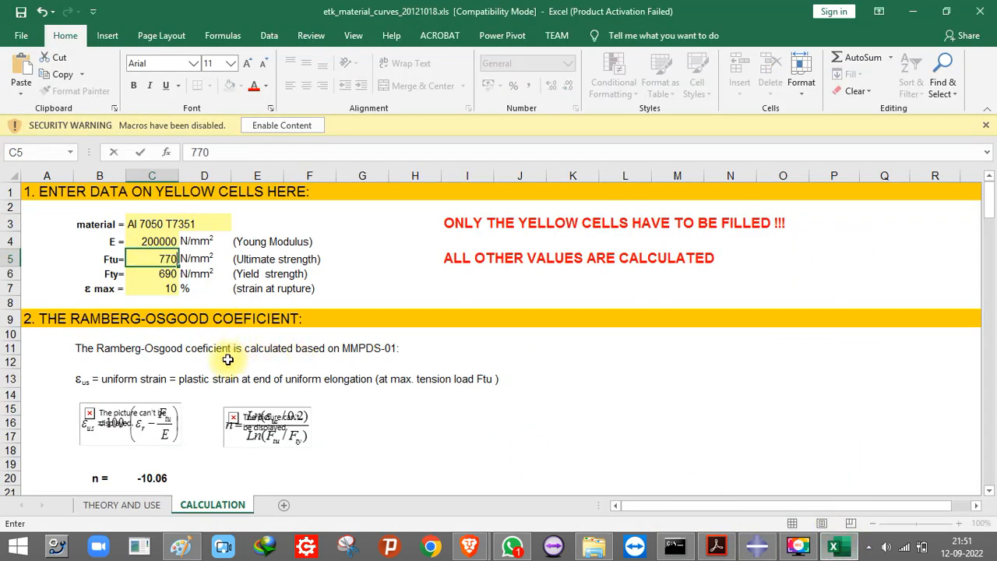
left_click(170, 301)
- Check the ultimate strain of Q690 steel in Table 1 of the paper in Acrobat for the workbook's strain at rupture
left_click(165, 289)
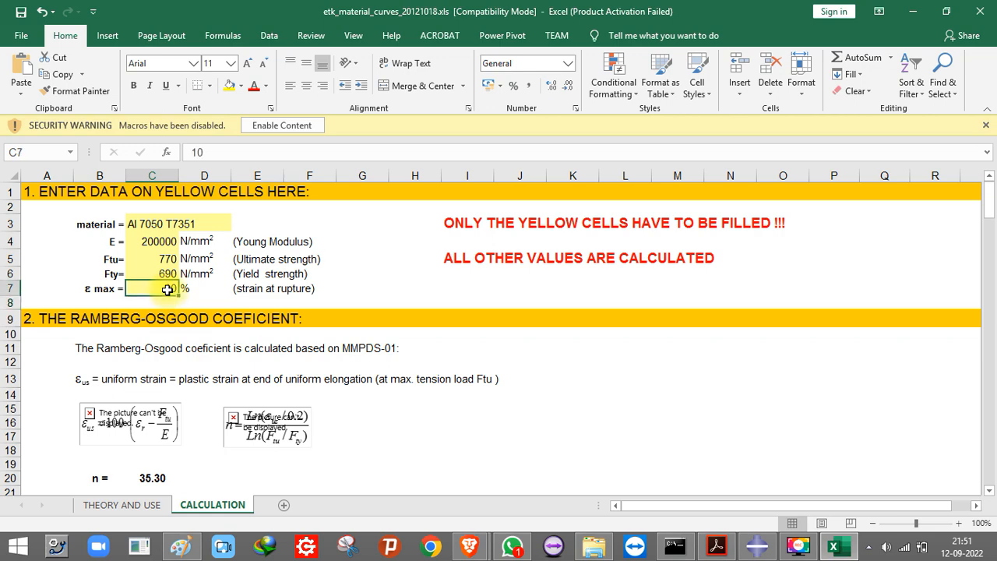
left_click(754, 546)
left_click(753, 547)
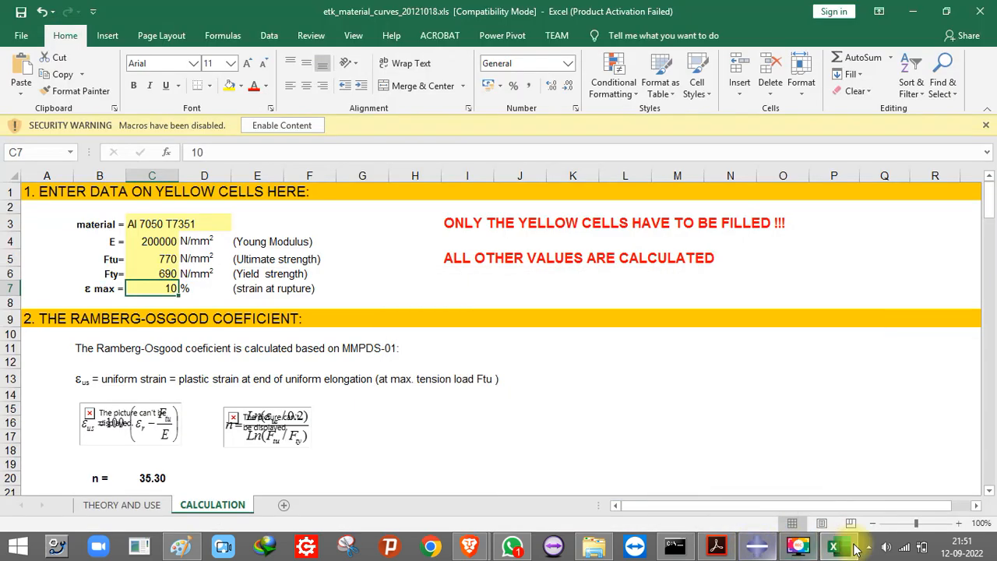
mouse_move(847, 549)
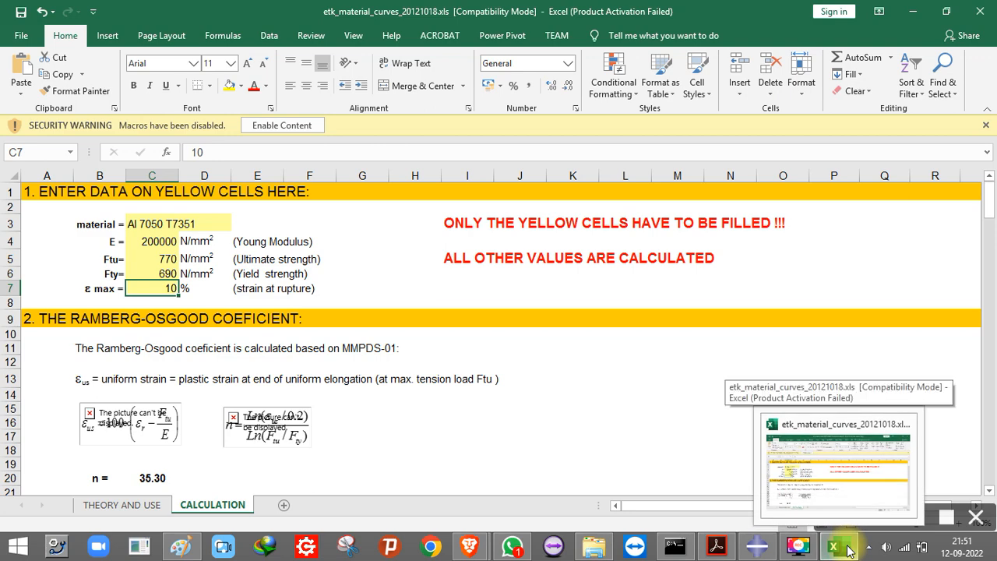
left_click(848, 550)
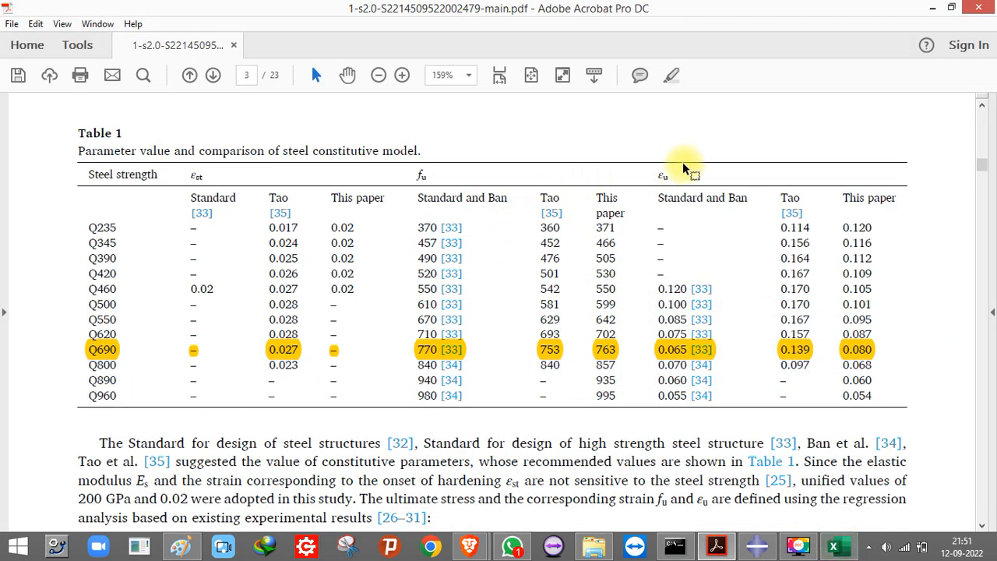
left_click_drag(683, 176, 659, 176)
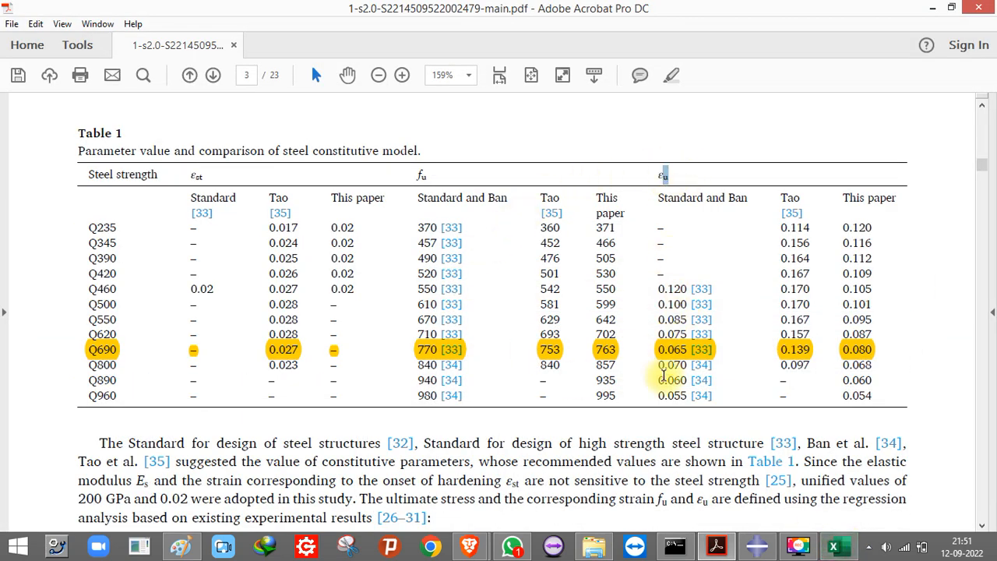
- Return to the Excel material curves workbook and set the strain at rupture to 6.5 %
left_click(835, 549)
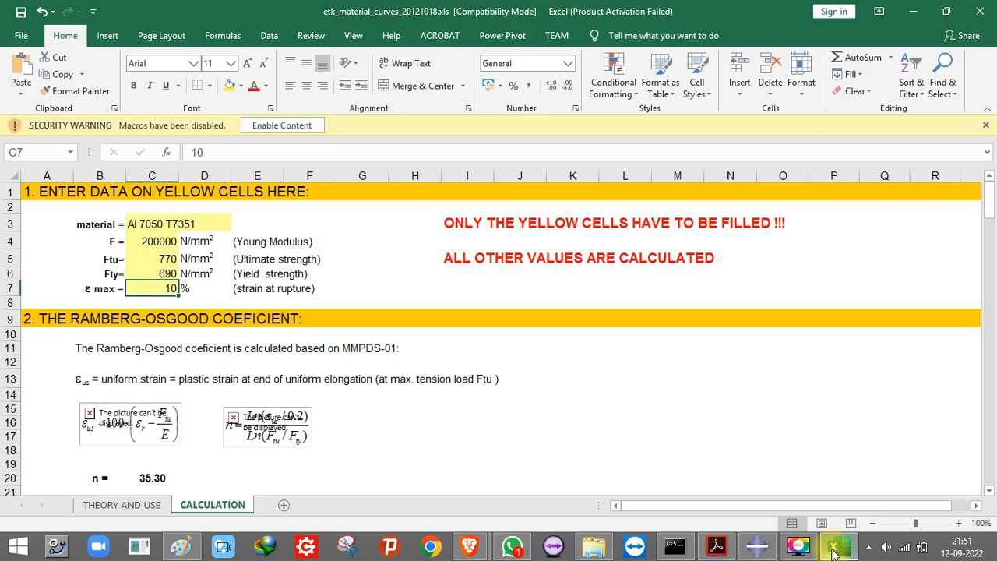
left_click(834, 549)
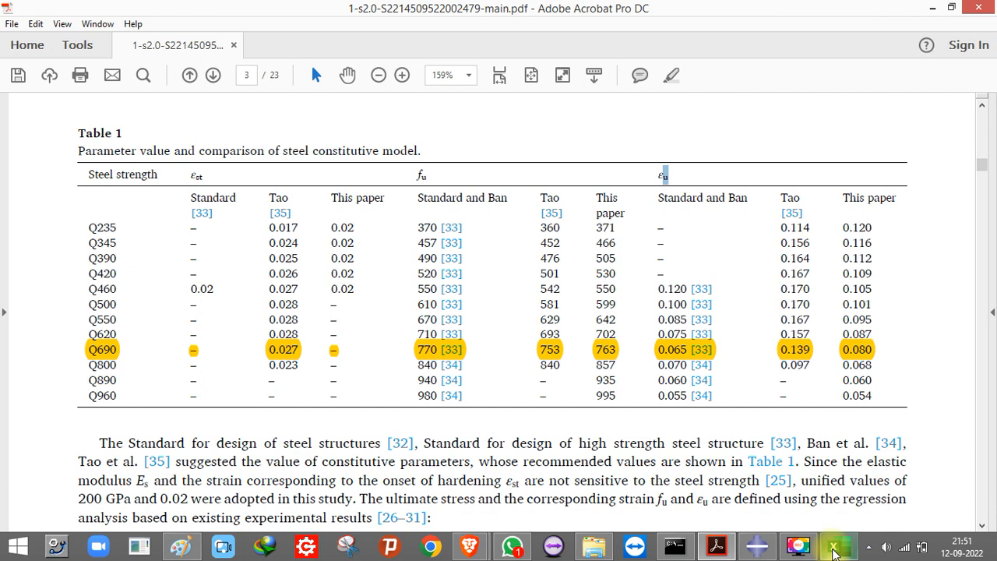
left_click(835, 549)
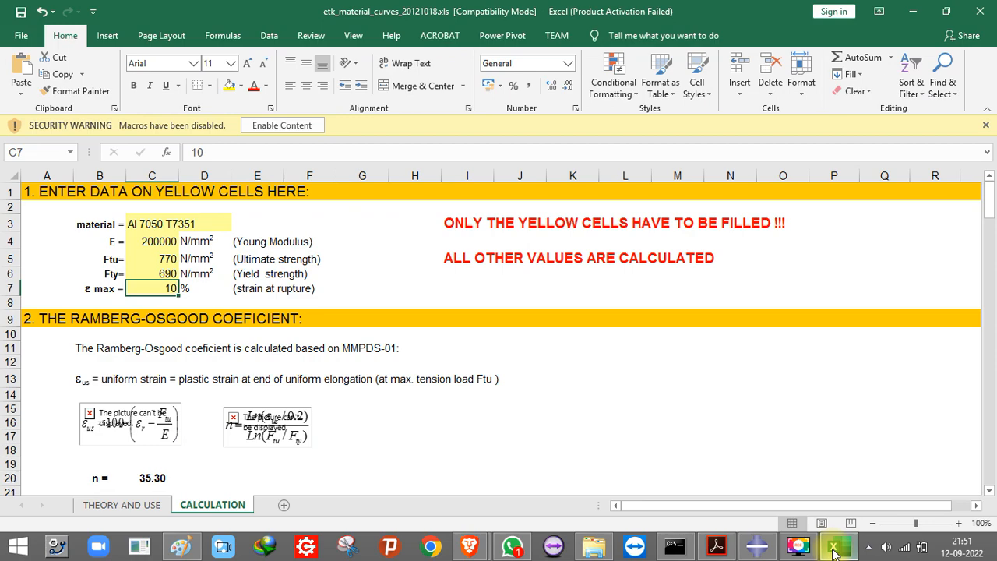
left_click(835, 549)
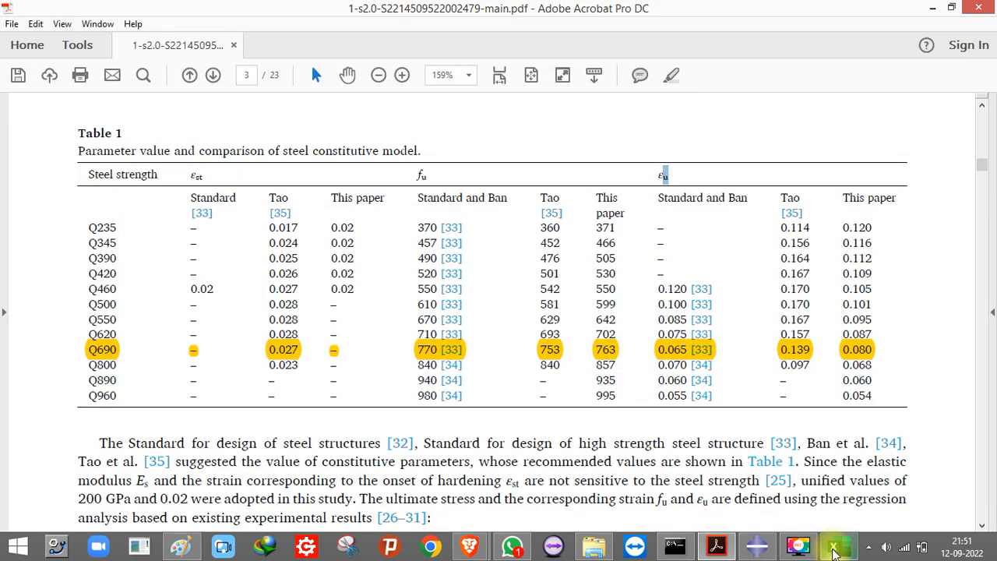
left_click(834, 549)
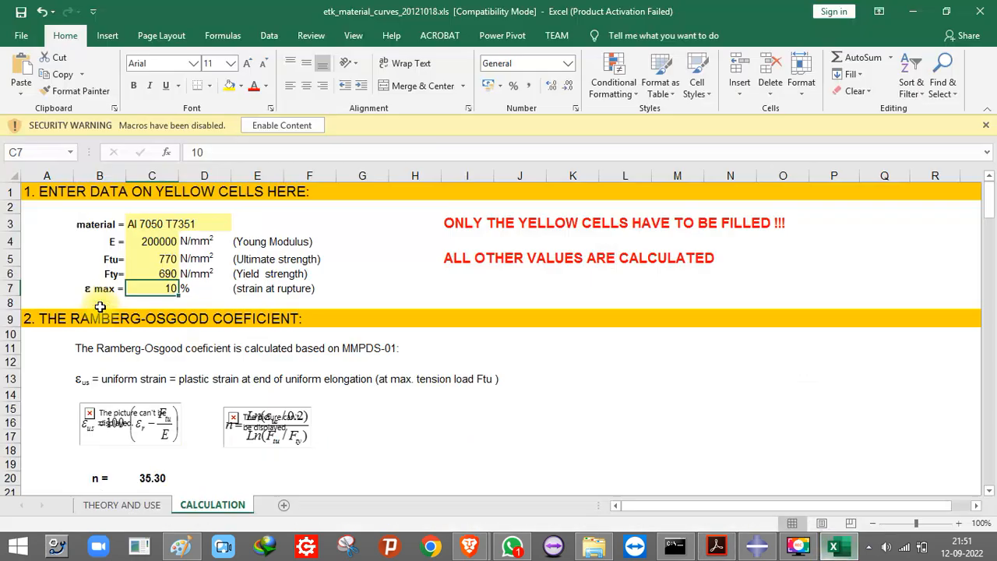
type("6.5")
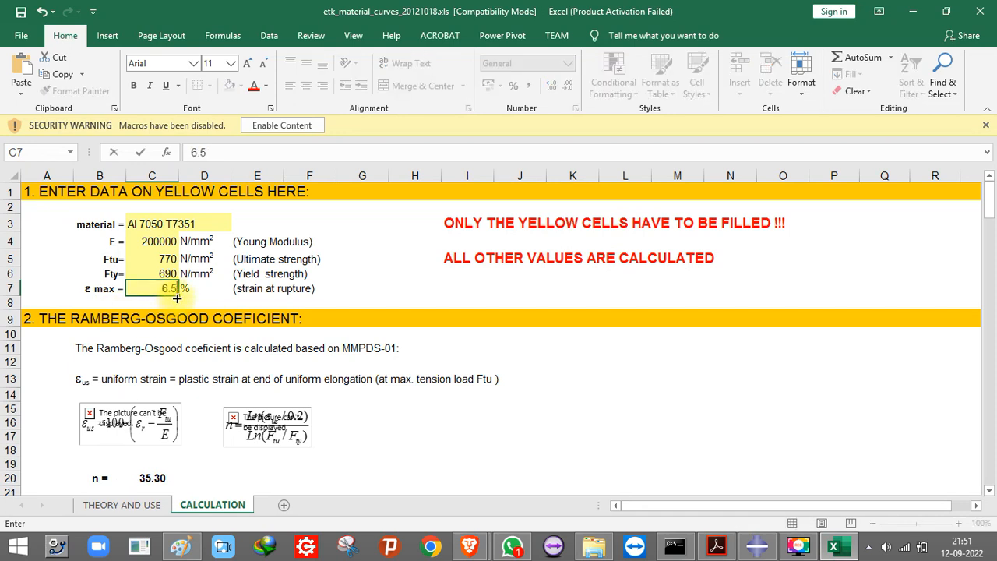
key("Return")
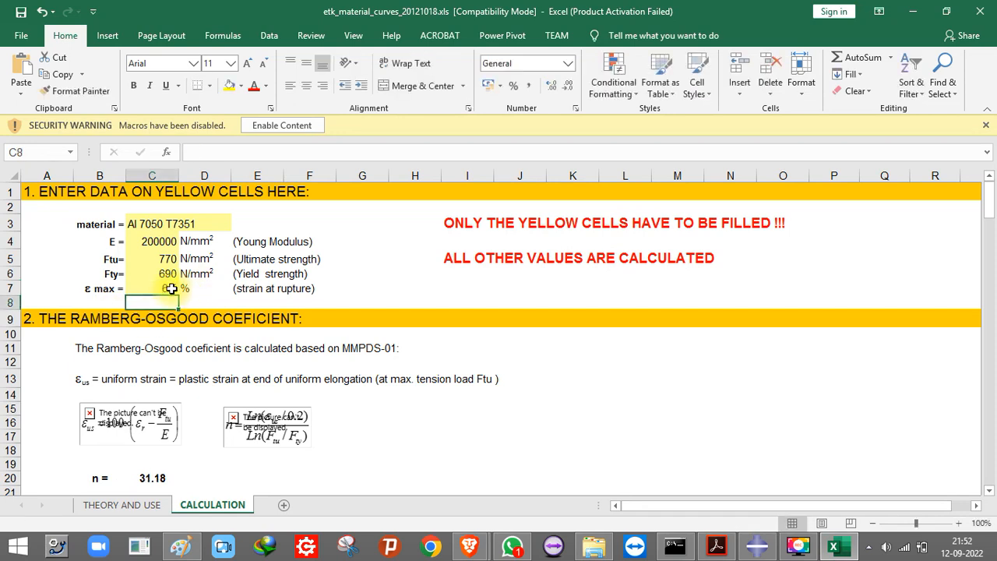
left_click(175, 289)
- Examine the engineering and true stress-strain tables and curves and the remaining sections of the CALCULATION sheet
scroll(328, 285, "down", 16)
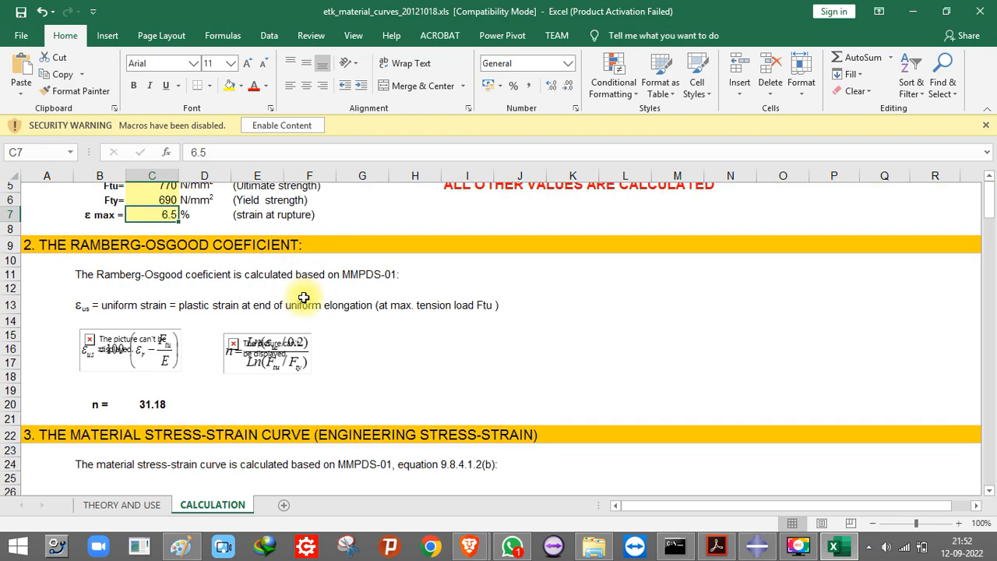
scroll(304, 302, "up", 5)
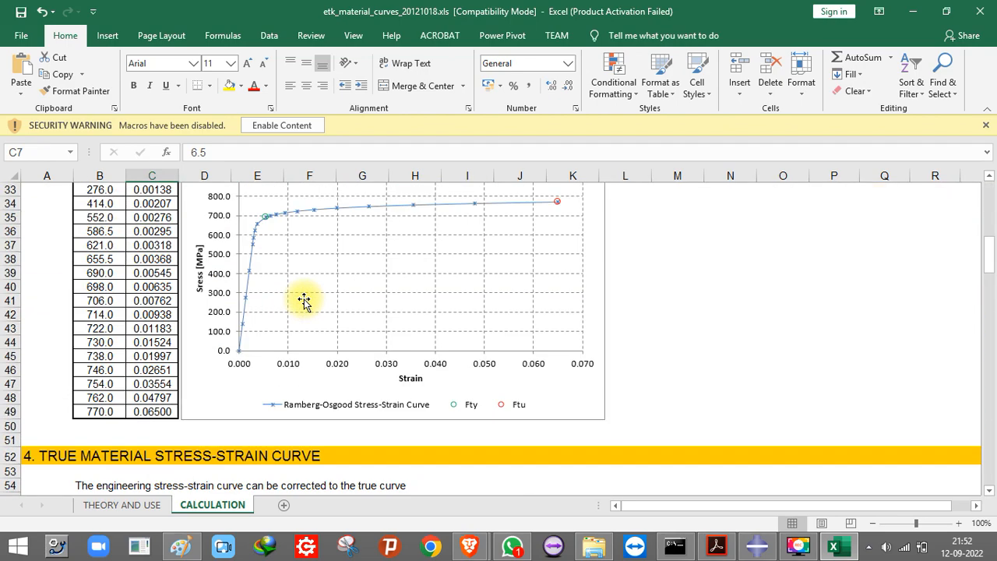
scroll(303, 302, "up", 3)
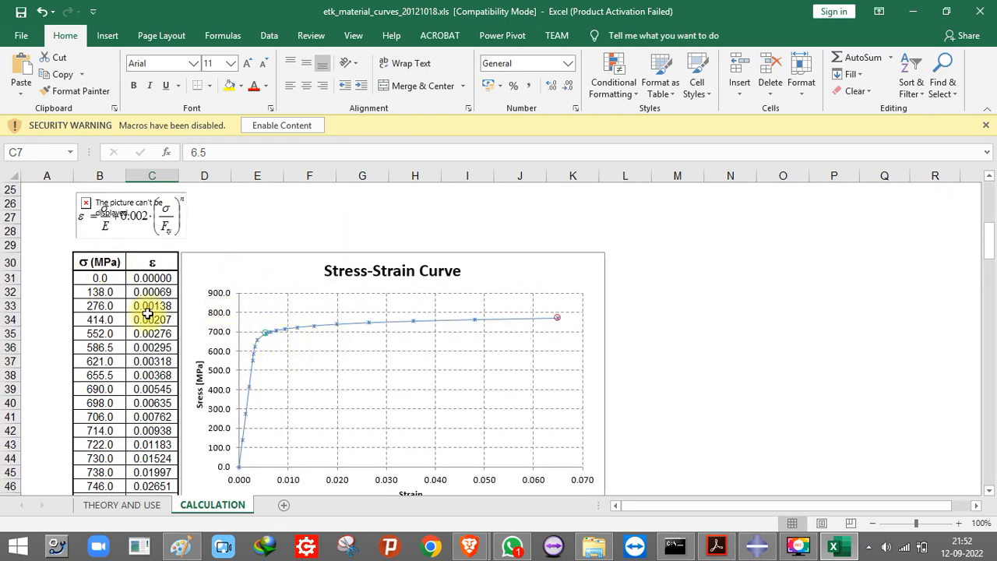
scroll(139, 378, "down", 10)
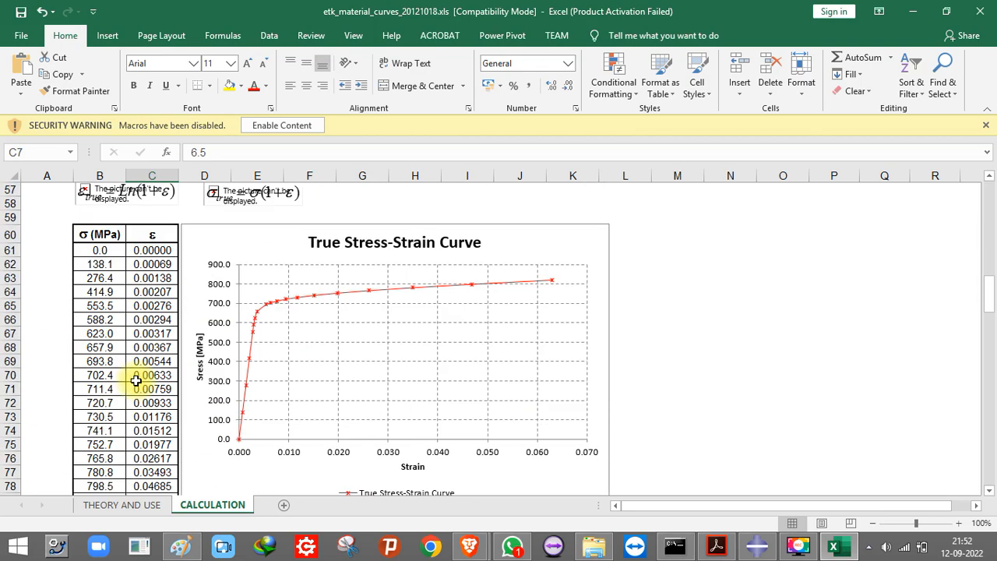
scroll(136, 378, "down", 19)
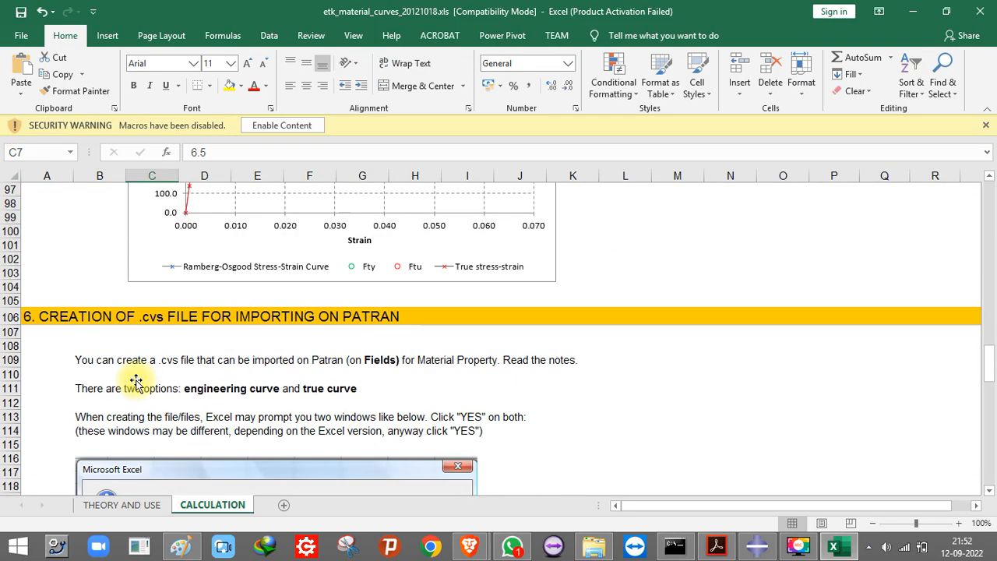
scroll(135, 380, "down", 16)
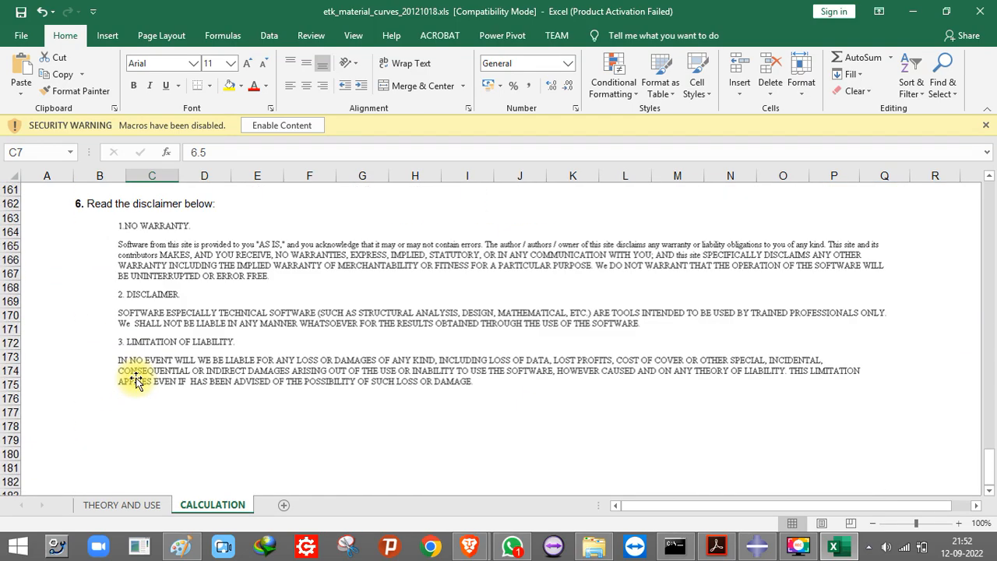
scroll(135, 380, "up", 13)
scroll(137, 377, "up", 5)
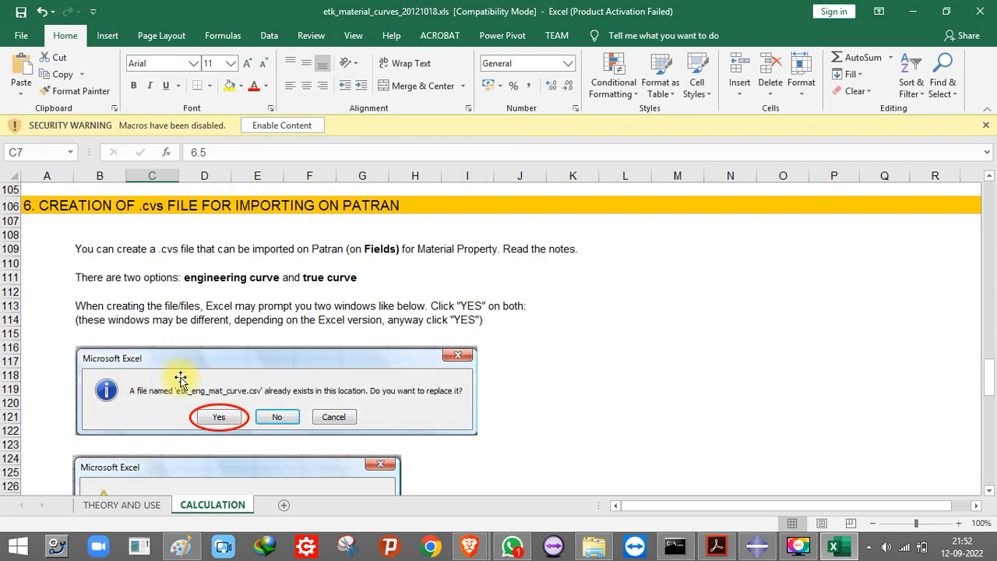
- Try to create the engineering curve file for Patran from section 6 of the CALCULATION sheet
scroll(178, 380, "up", 6)
scroll(180, 379, "down", 8)
scroll(180, 379, "down", 9)
scroll(180, 379, "up", 3)
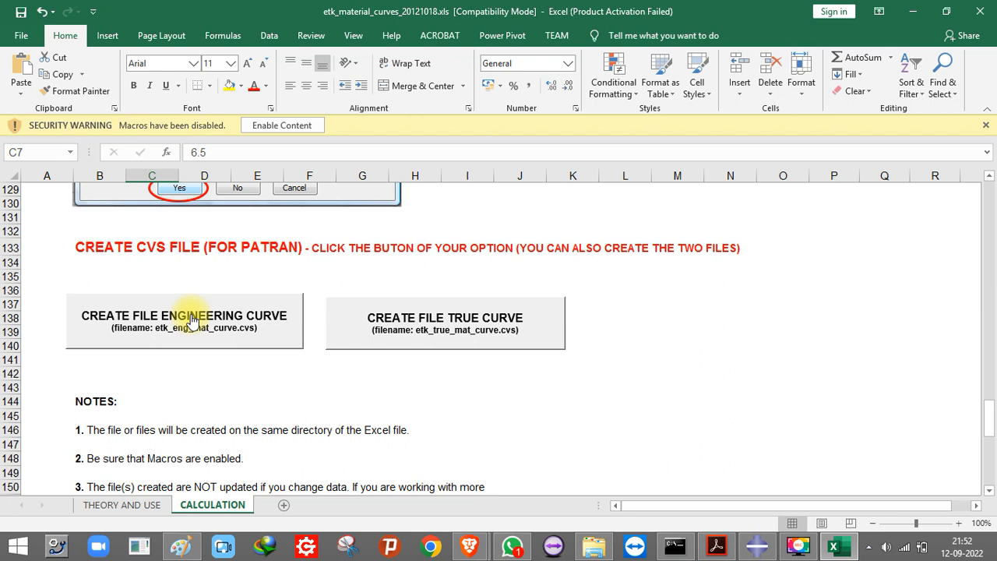
left_click(251, 324)
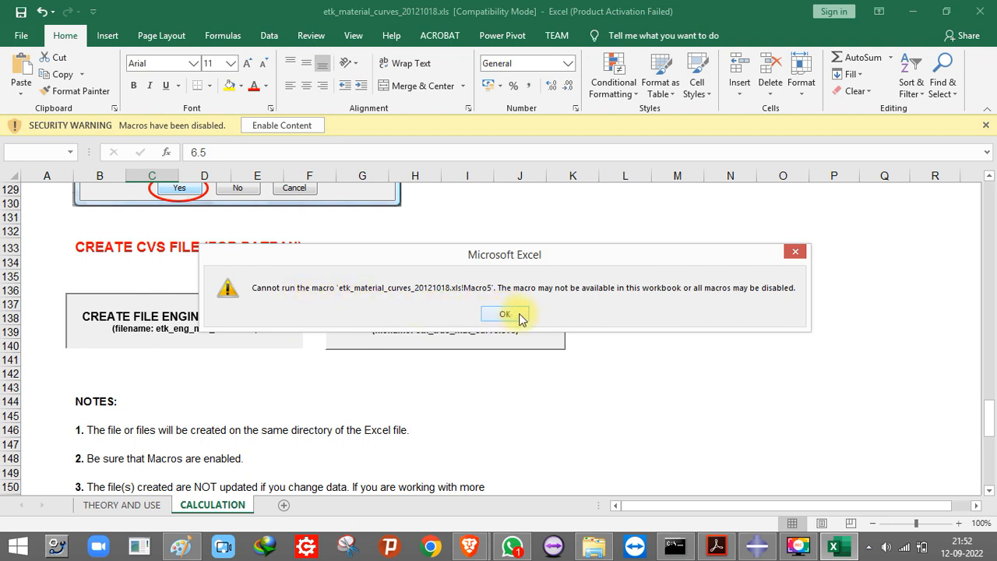
left_click(505, 315)
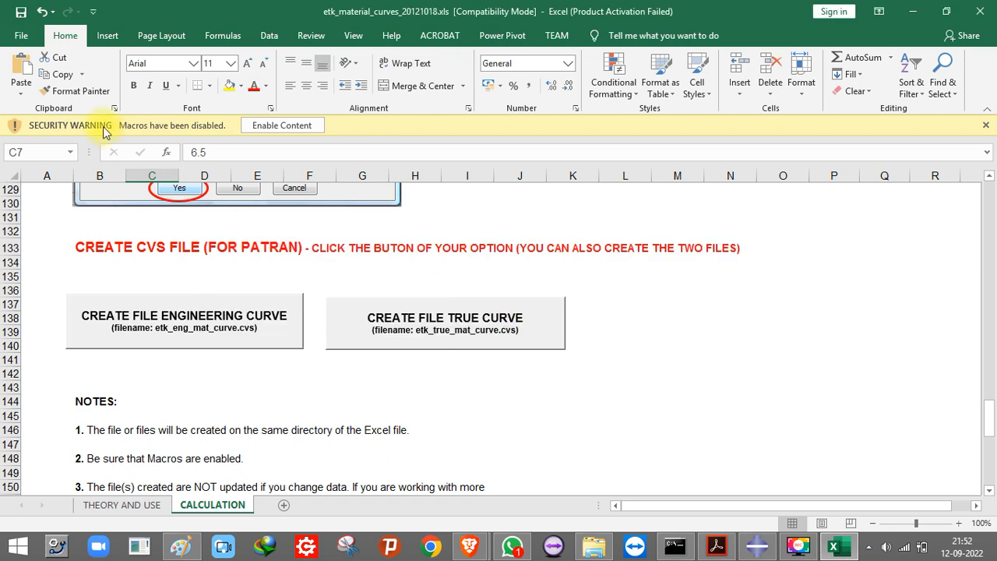
- Check the Office account and product activation information and return to the file creation section of the sheet
left_click(23, 36)
scroll(61, 452, "down", 2)
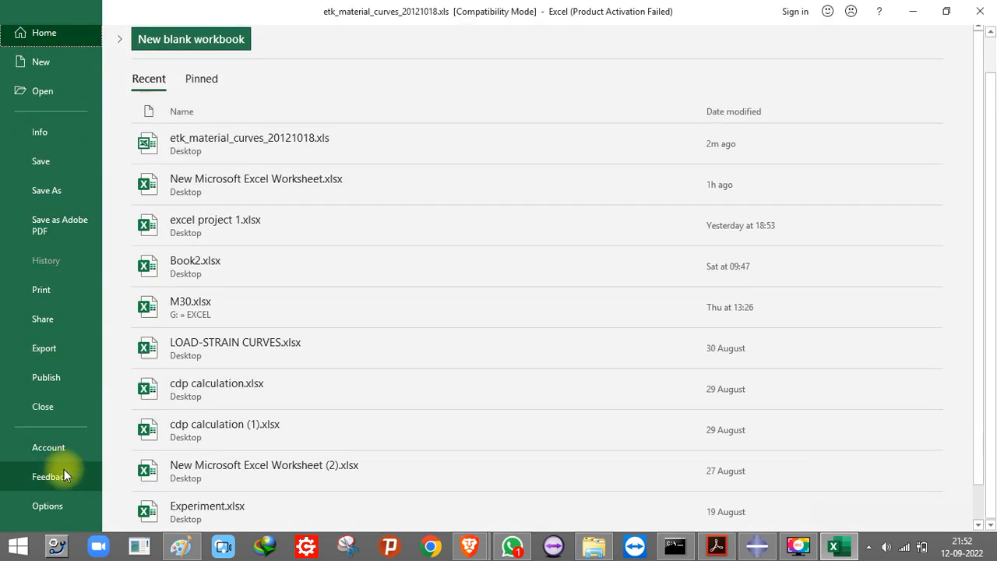
left_click(56, 447)
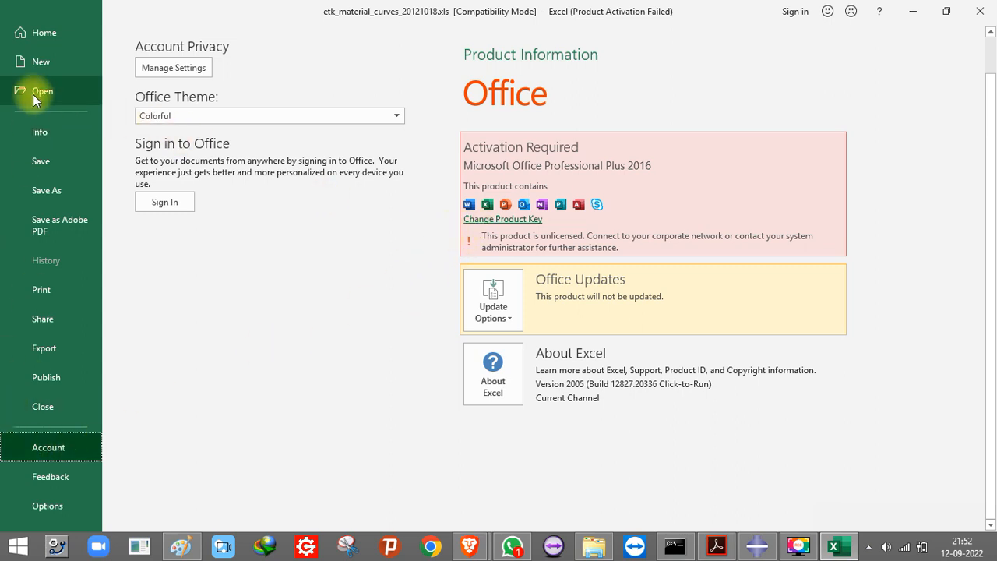
scroll(304, 201, "up", 2)
left_click(21, 41)
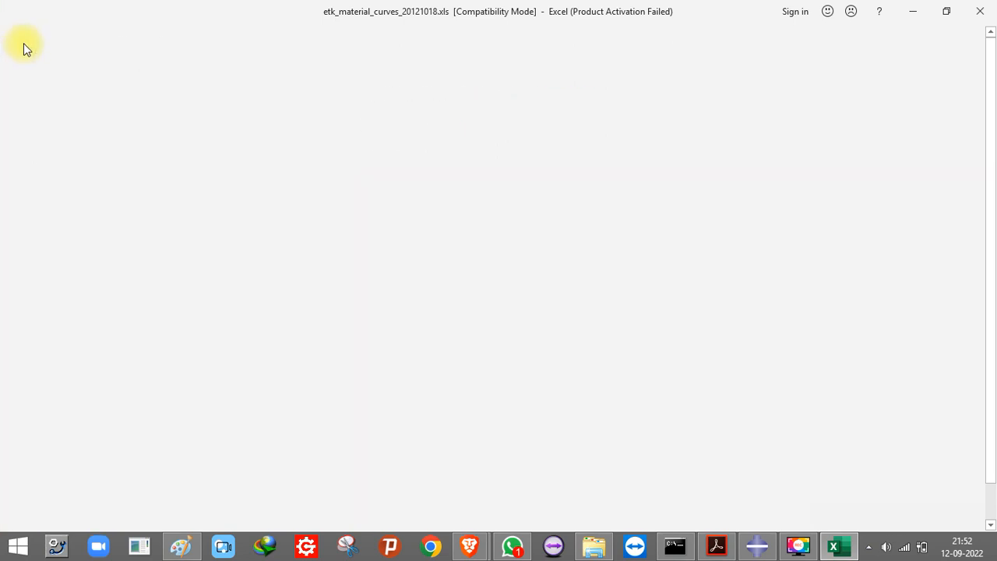
scroll(384, 325, "down", 8)
scroll(384, 325, "up", 8)
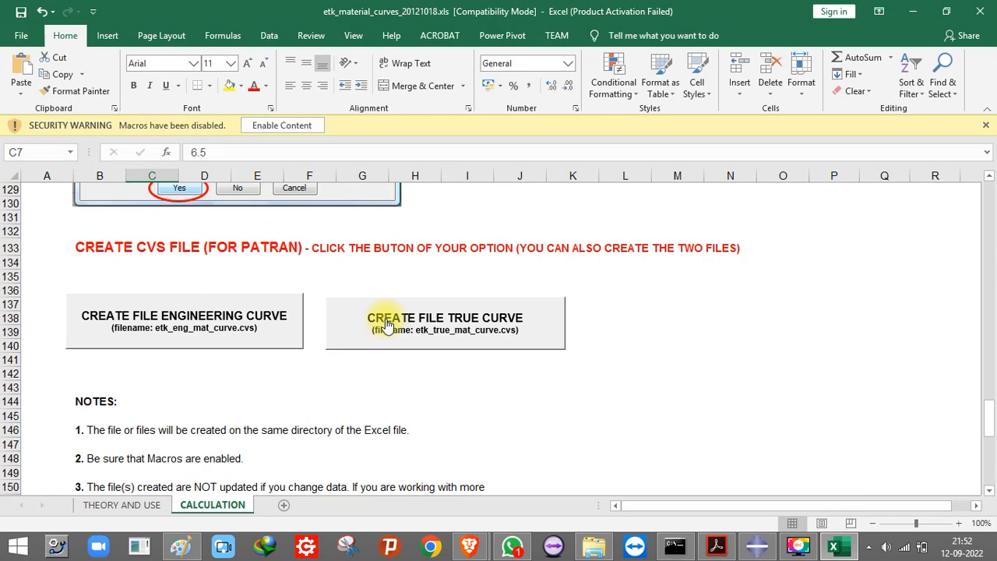
- Retry creating the engineering curve file and go back to the true stress-strain table in section 4
left_click(172, 313)
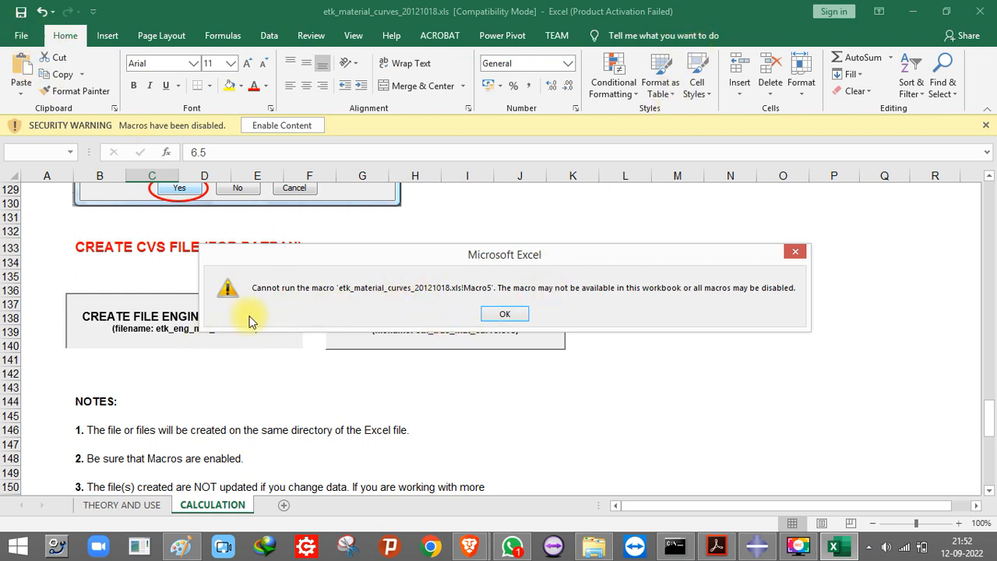
left_click(504, 313)
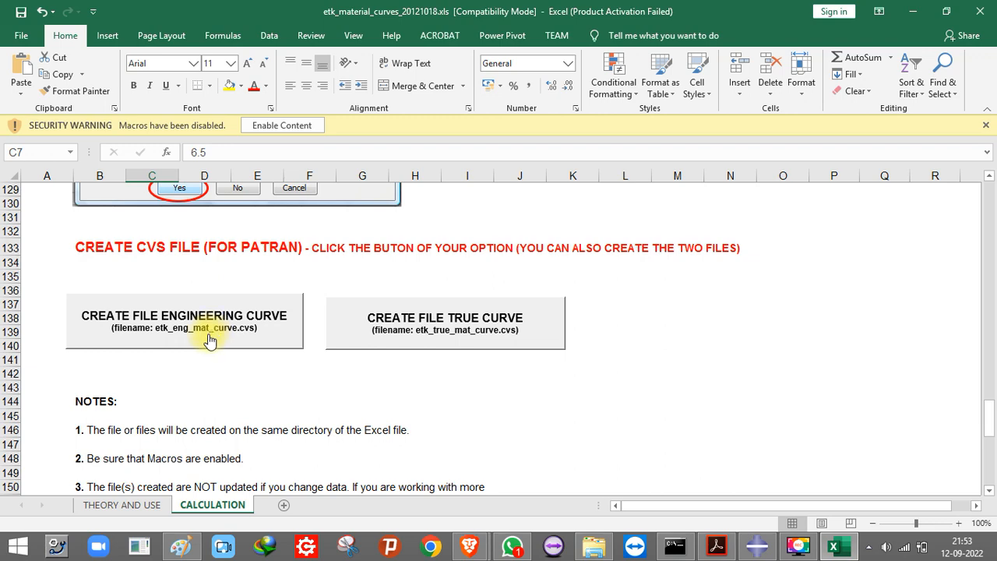
scroll(209, 341, "up", 20)
scroll(208, 340, "down", 3)
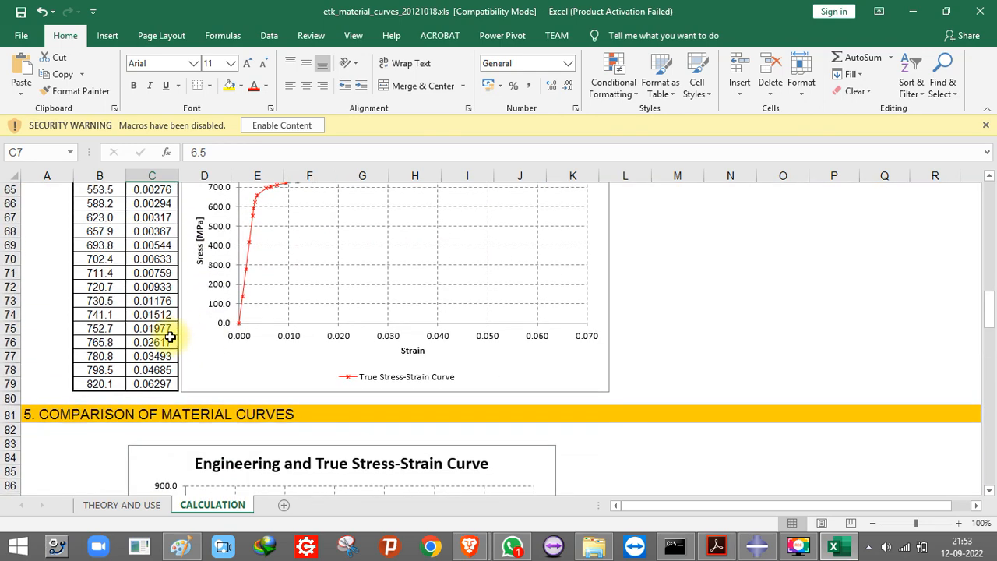
- Save the material curves workbook in its existing format and turn off the compatibility check for saving
scroll(214, 313, "up", 3)
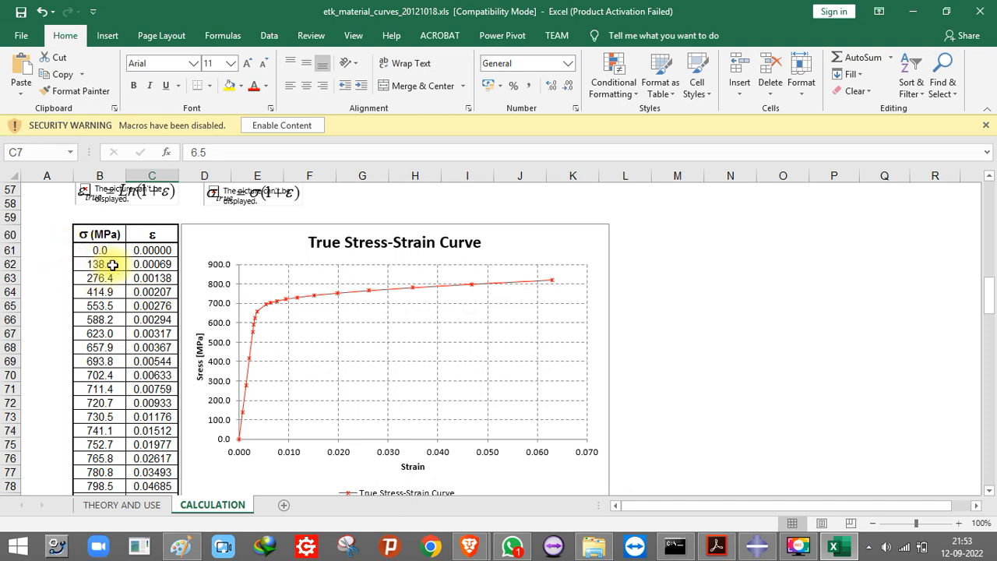
scroll(165, 320, "down", 3)
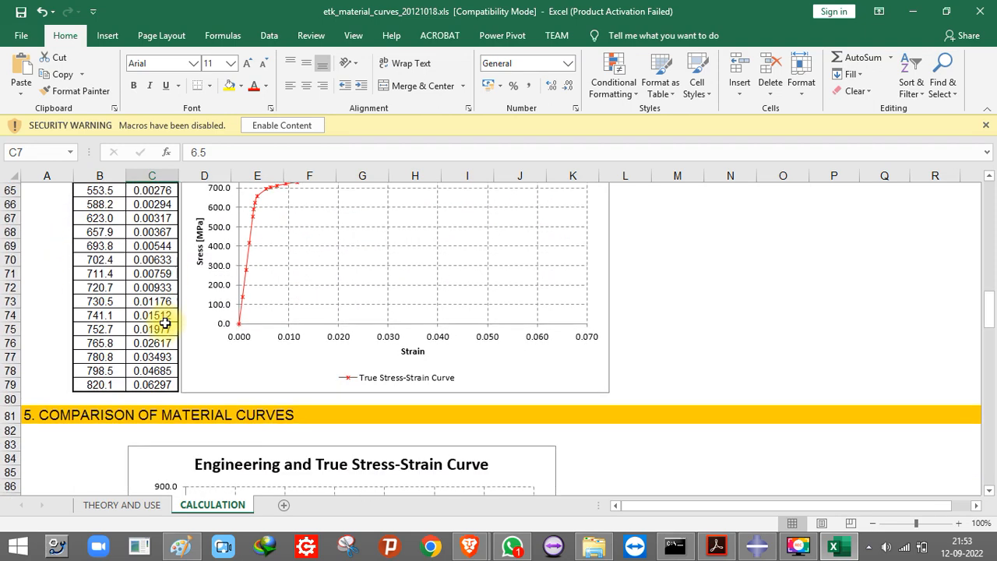
scroll(165, 320, "down", 8)
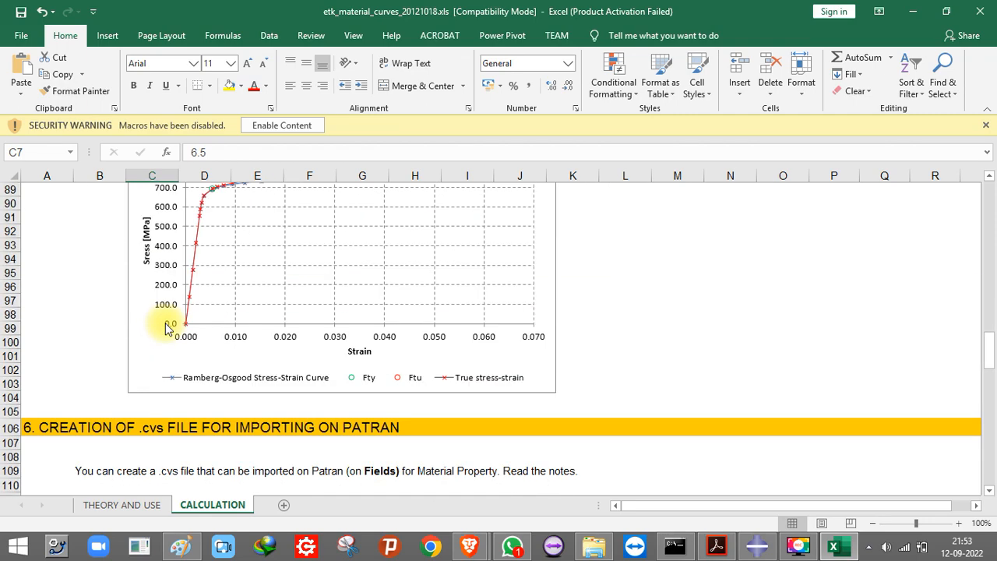
scroll(163, 321, "up", 8)
scroll(165, 328, "up", 8)
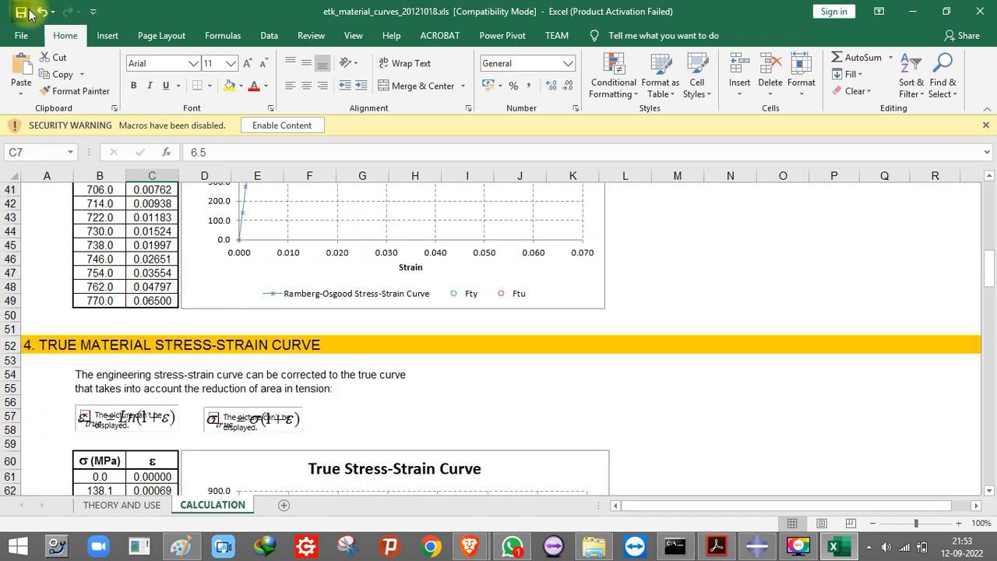
left_click(21, 12)
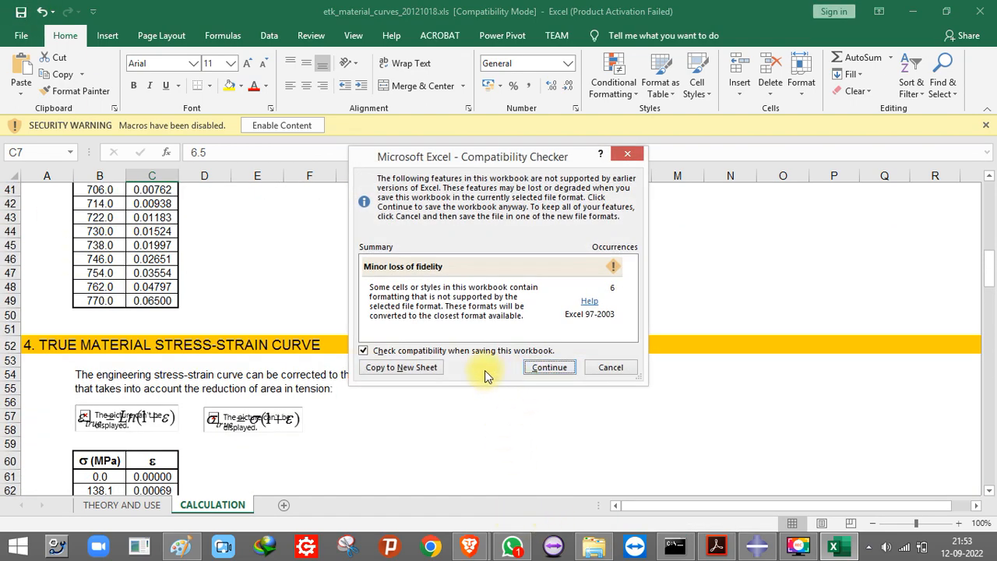
left_click(422, 352)
left_click(550, 367)
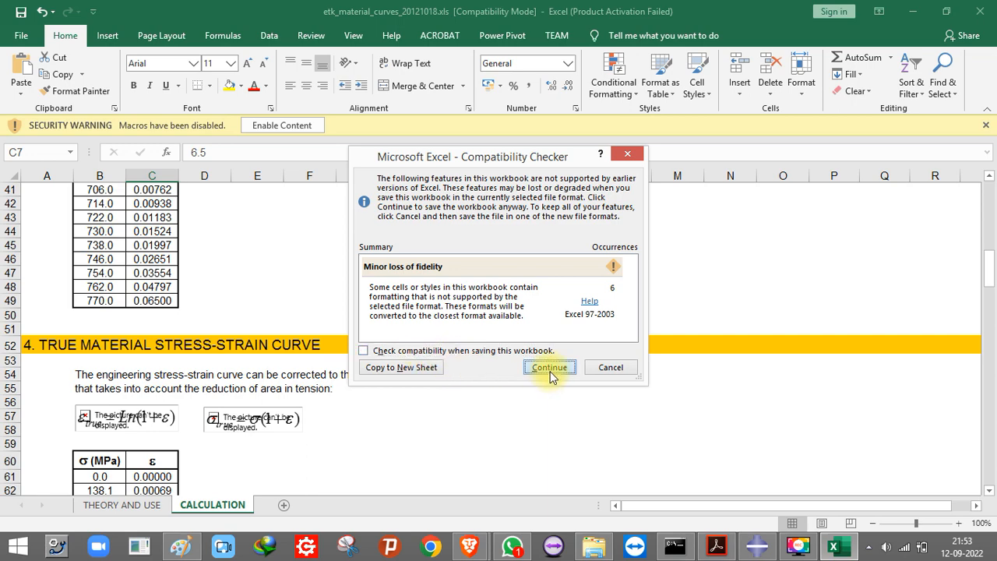
scroll(567, 379, "up", 8)
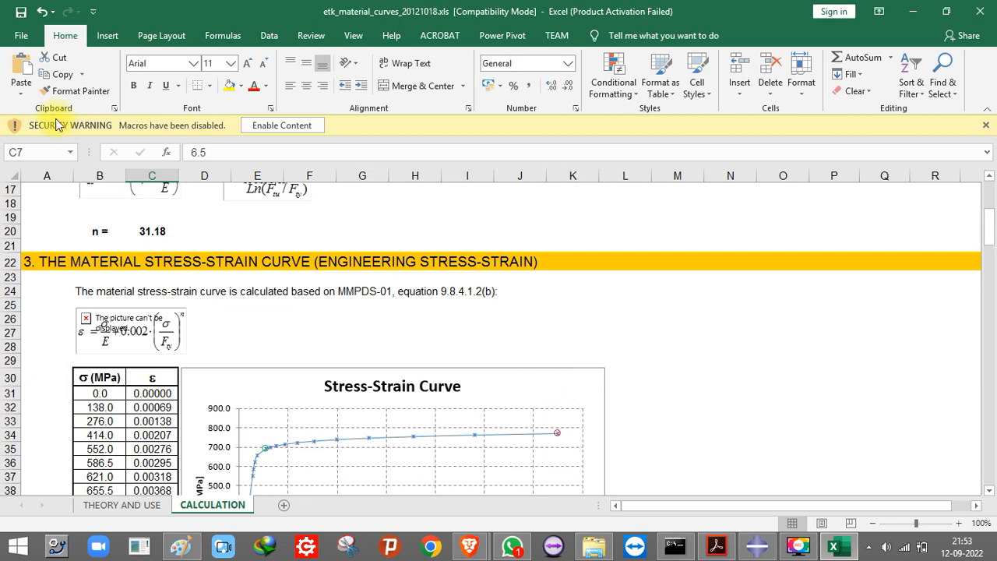
left_click(17, 16)
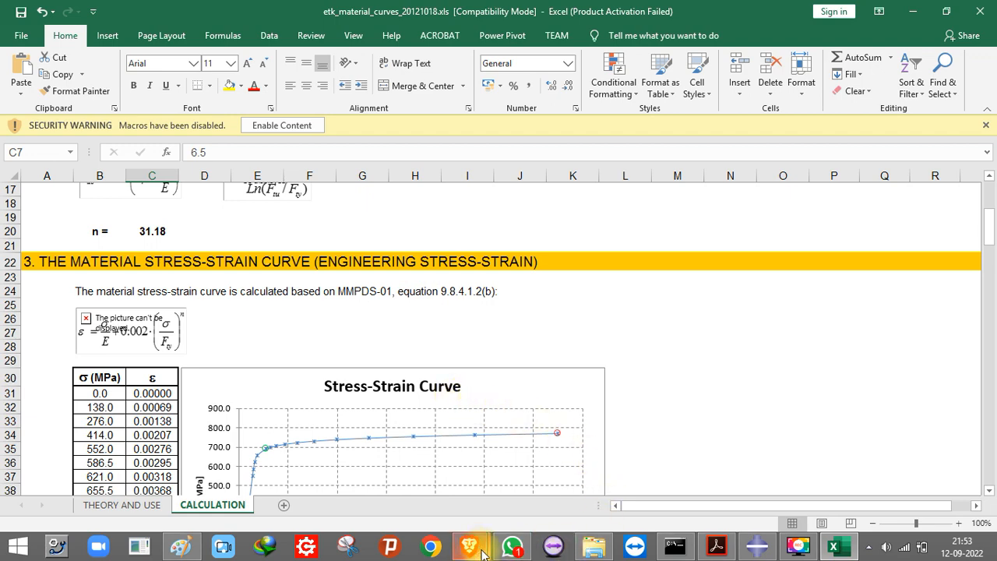
- Switch to File Explorer and browse the folders on the New Volume (G:) drive
mouse_move(477, 549)
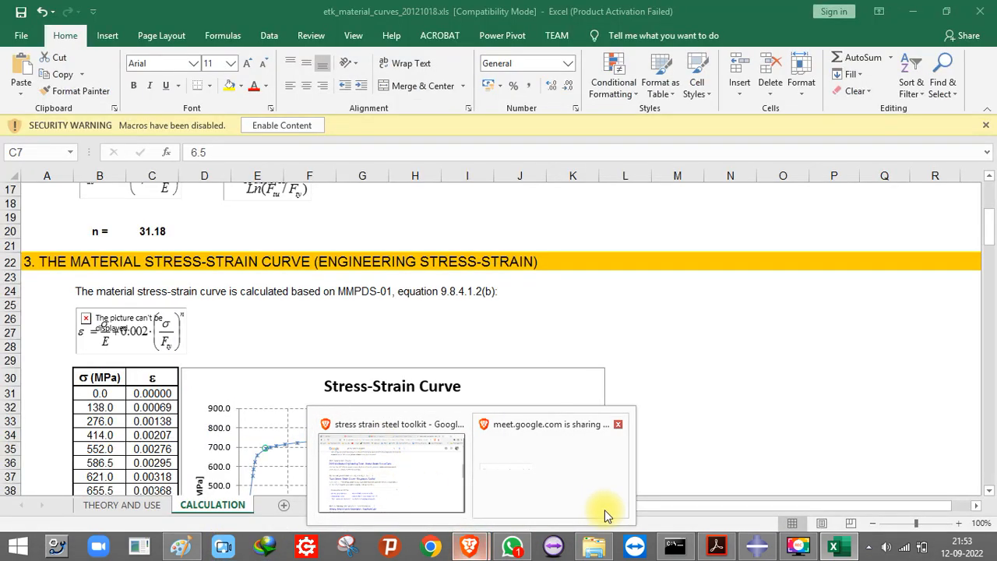
left_click(595, 543)
left_click(90, 359)
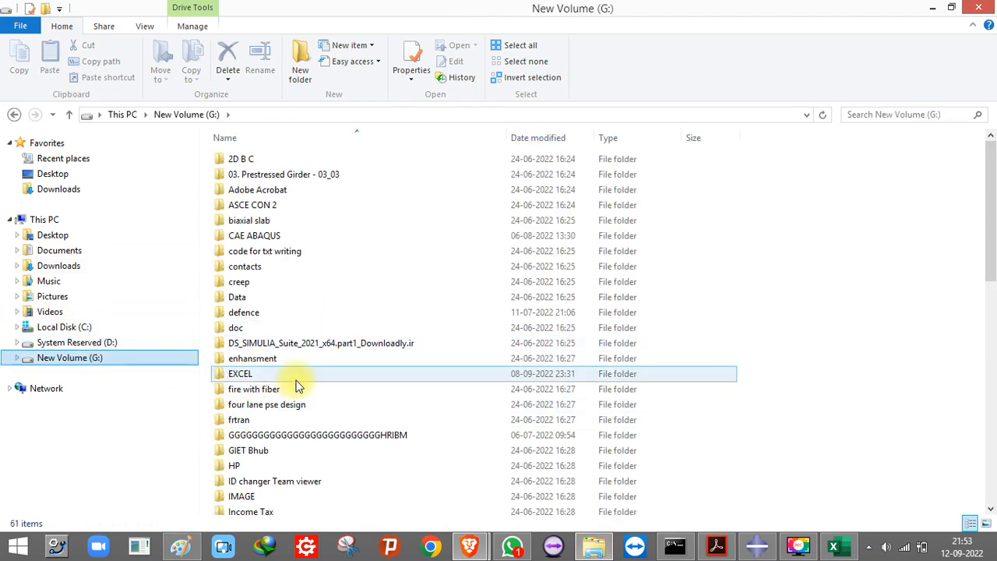
left_click(262, 359)
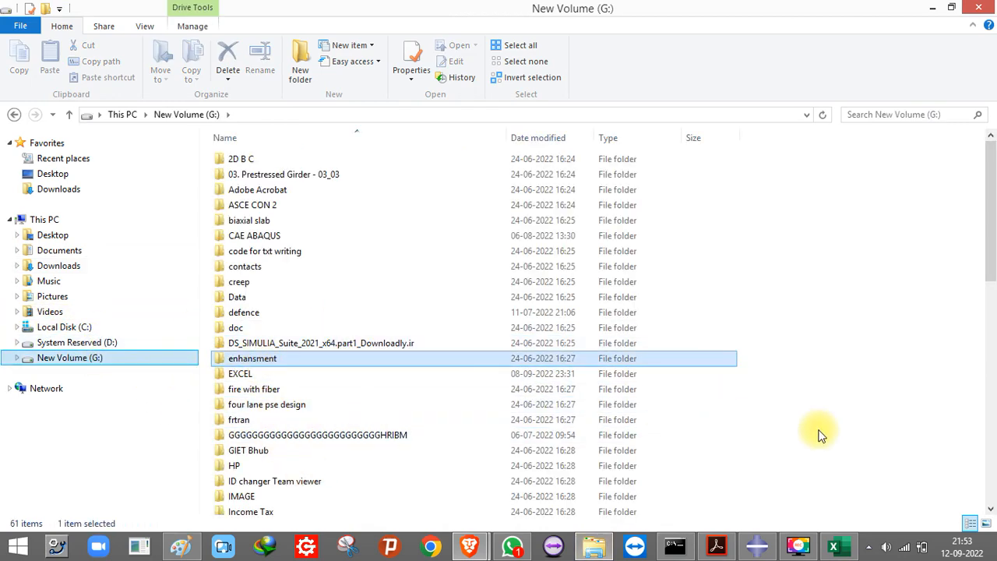
scroll(820, 434, "down", 7)
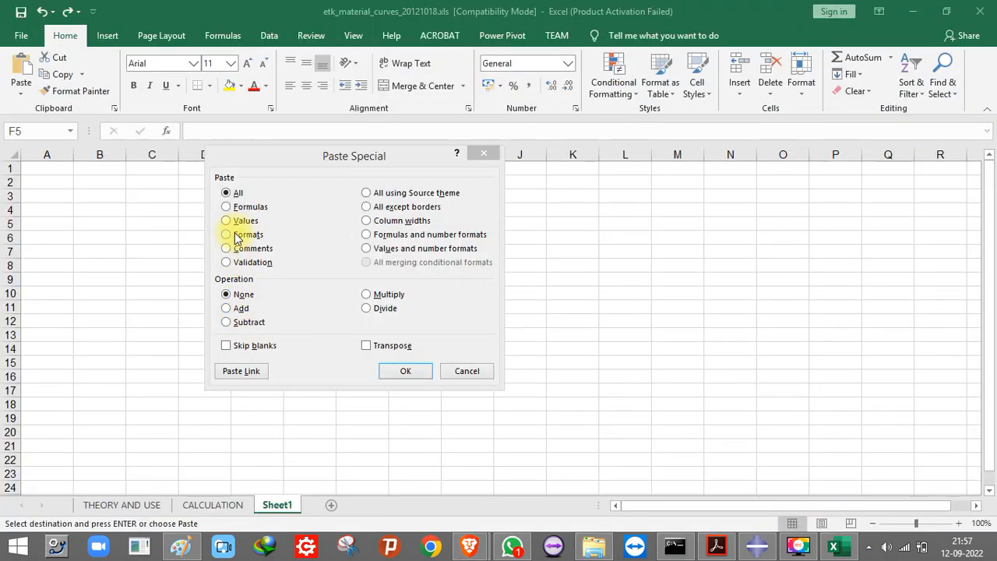
- Paste the copied stress-strain data as values only, starting at cell F5 of Sheet1
left_click(227, 220)
left_click(415, 380)
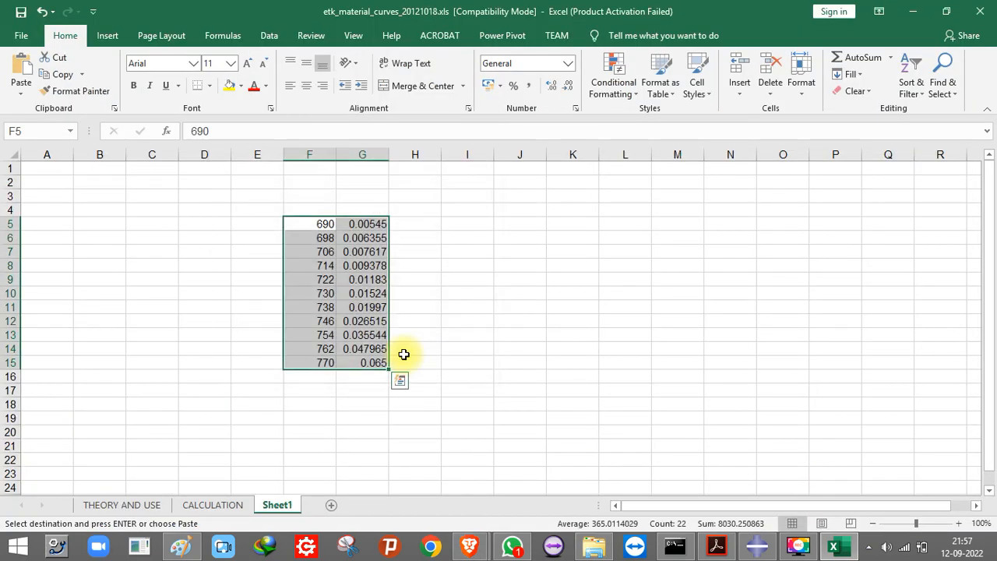
left_click(398, 250)
left_click(368, 225)
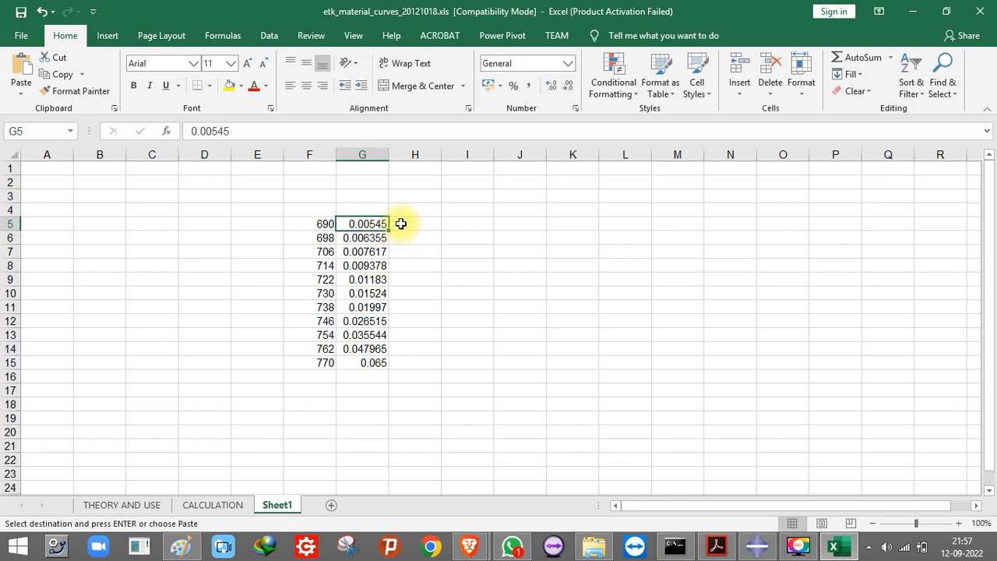
- Calculate plastic strain in I5 with =G5-$G$5 and fill the formula down to I15
left_click(467, 229)
type("=")
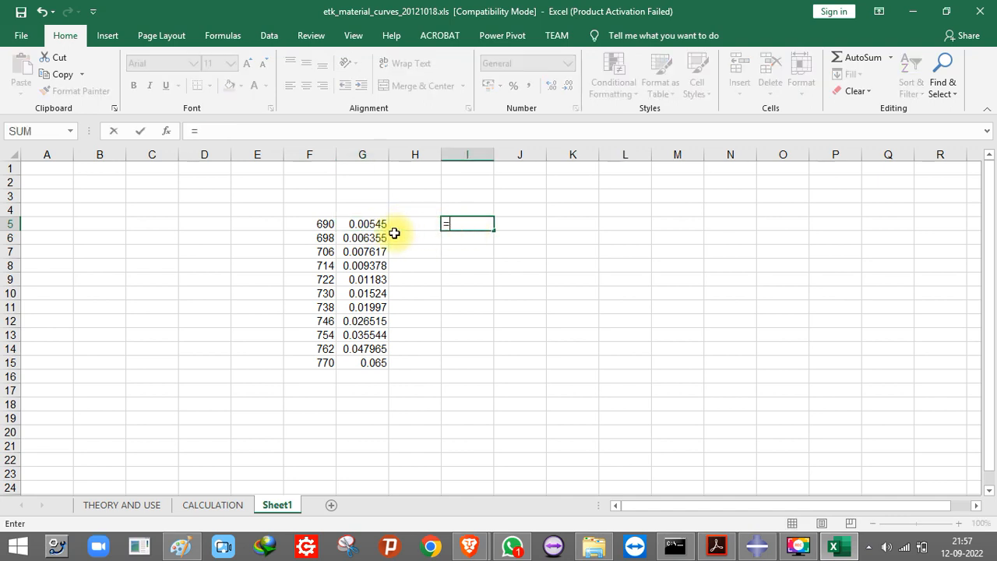
left_click(385, 226)
type("-")
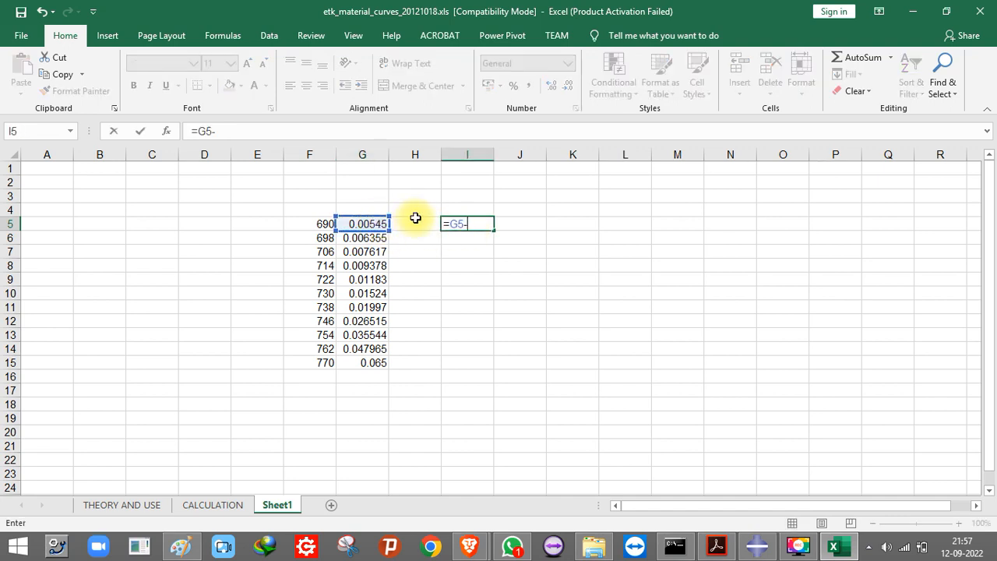
left_click(363, 225)
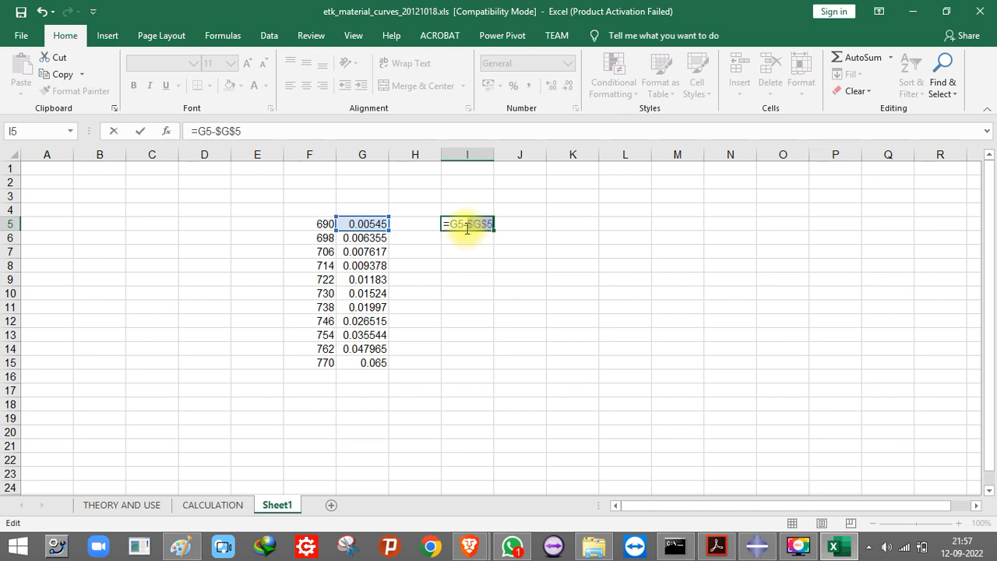
key("Return")
left_click(481, 223)
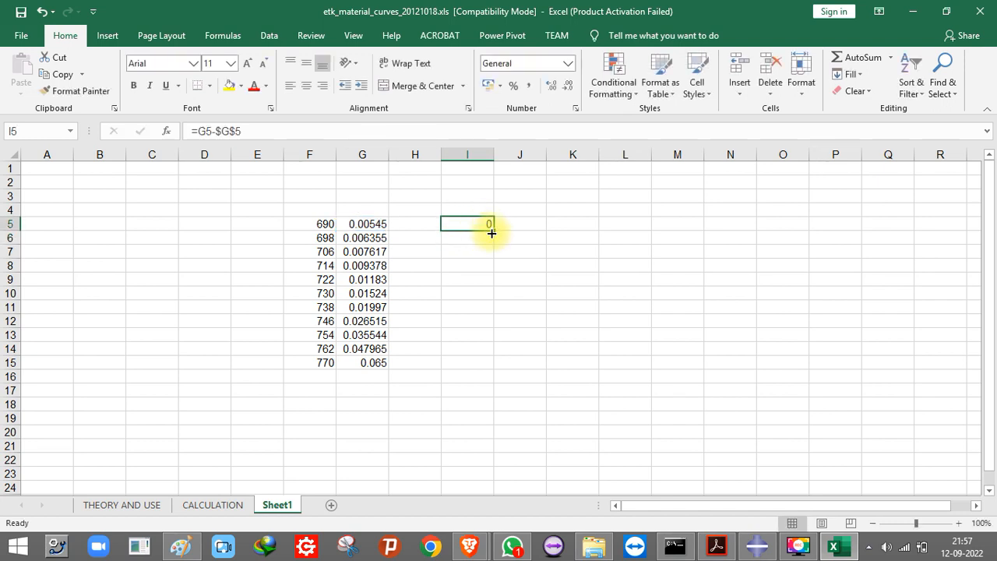
left_click_drag(491, 233, 483, 364)
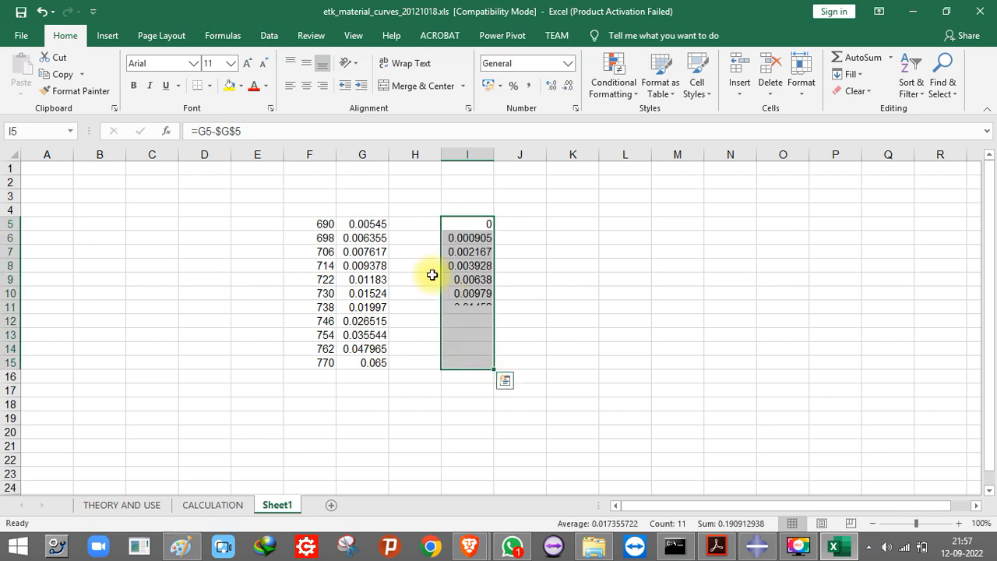
- Reference the stress values in column H with =F5 in H5 and fill the formula down to H15
left_click(421, 223)
type("=")
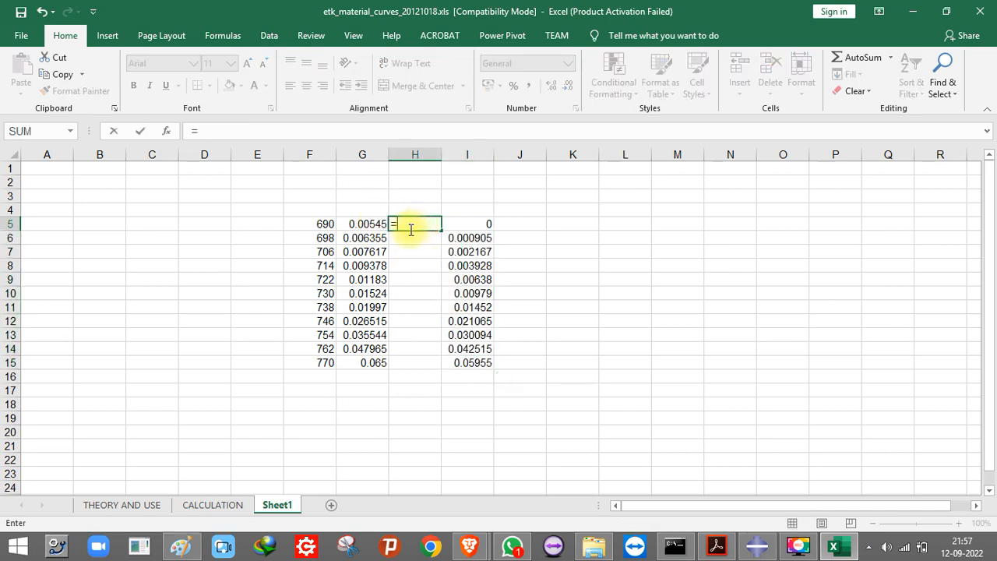
left_click(324, 224)
key("Return")
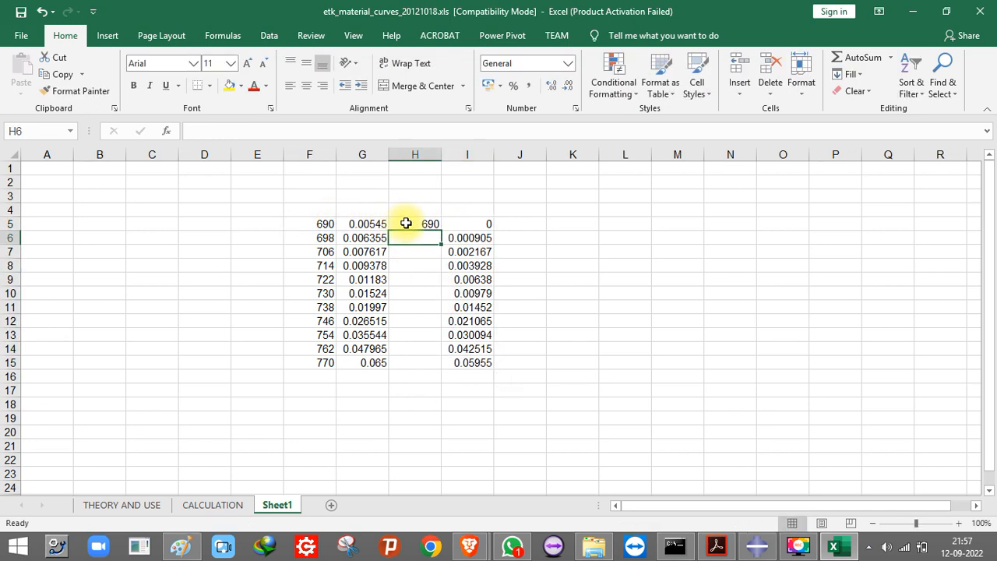
left_click(432, 225)
double_click(439, 231)
left_click(517, 250)
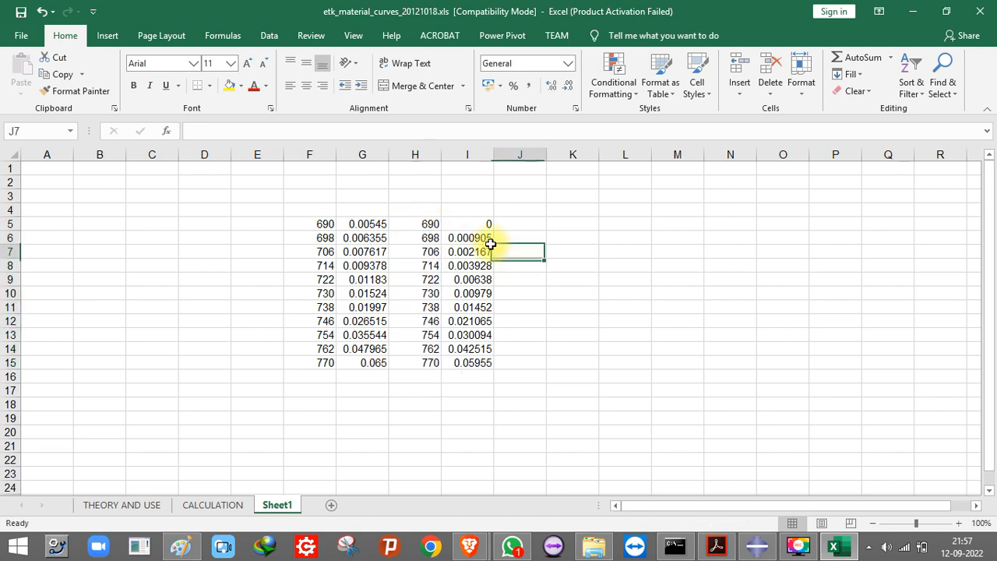
- Preview a smooth-line scatter chart of the stress and plastic strain data in H5:I15 without inserting it
left_click(405, 224)
left_click_drag(425, 225, 472, 360)
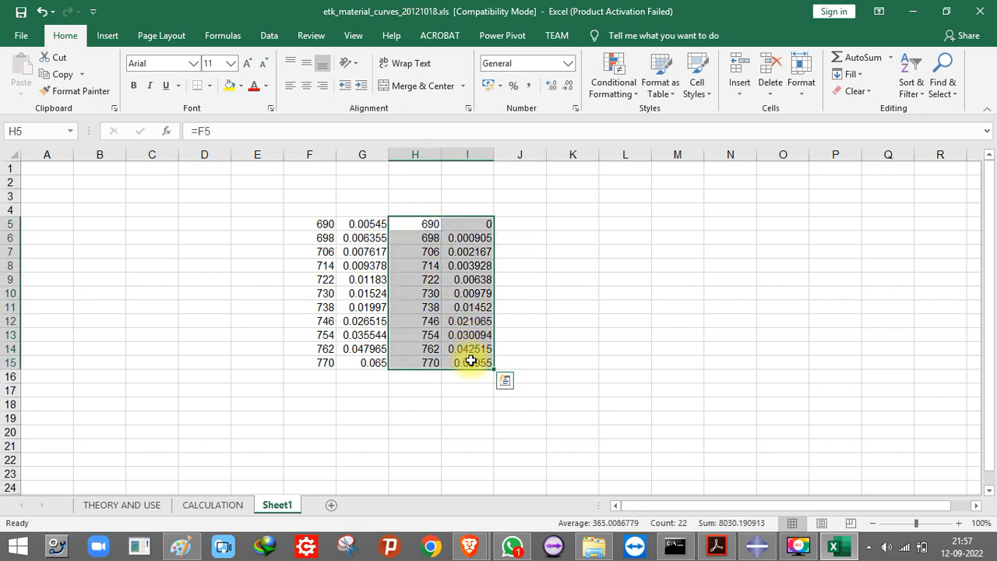
left_click(107, 35)
left_click(449, 75)
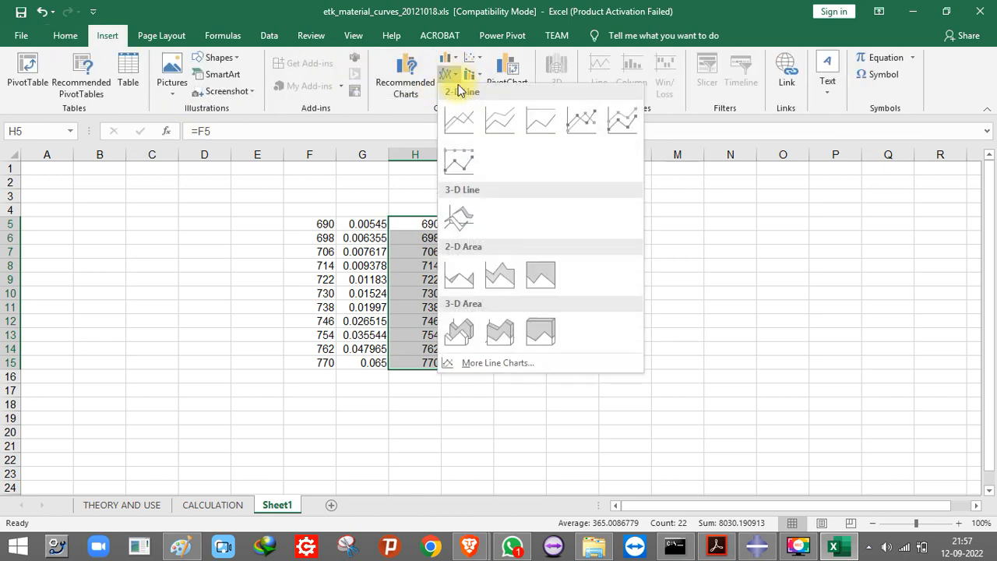
left_click(952, 232)
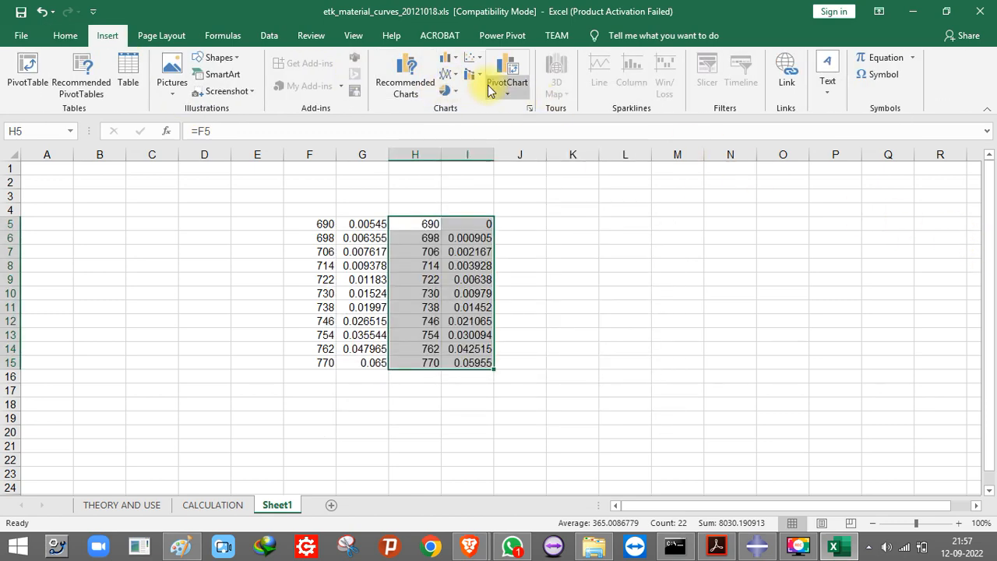
left_click(472, 60)
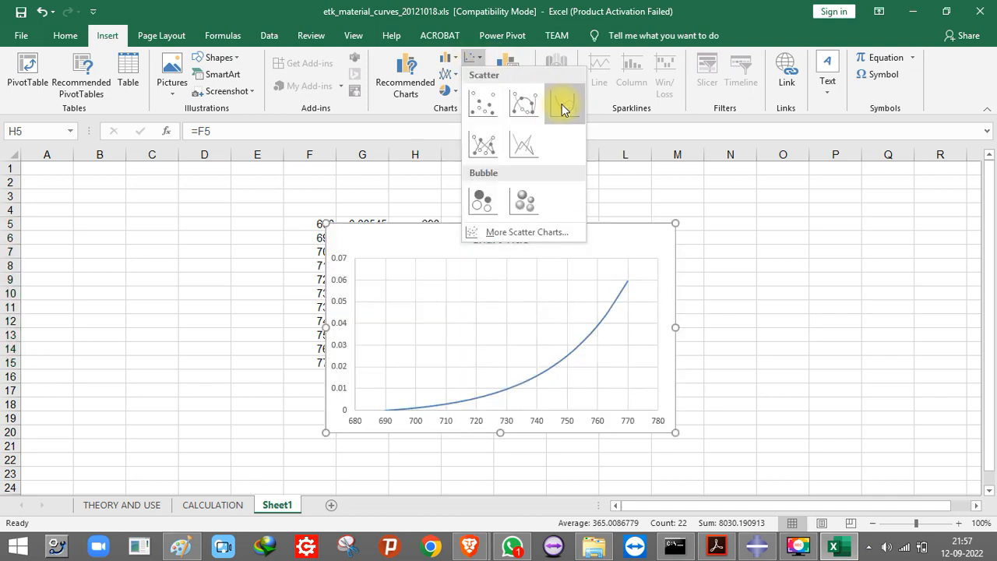
left_click(498, 302)
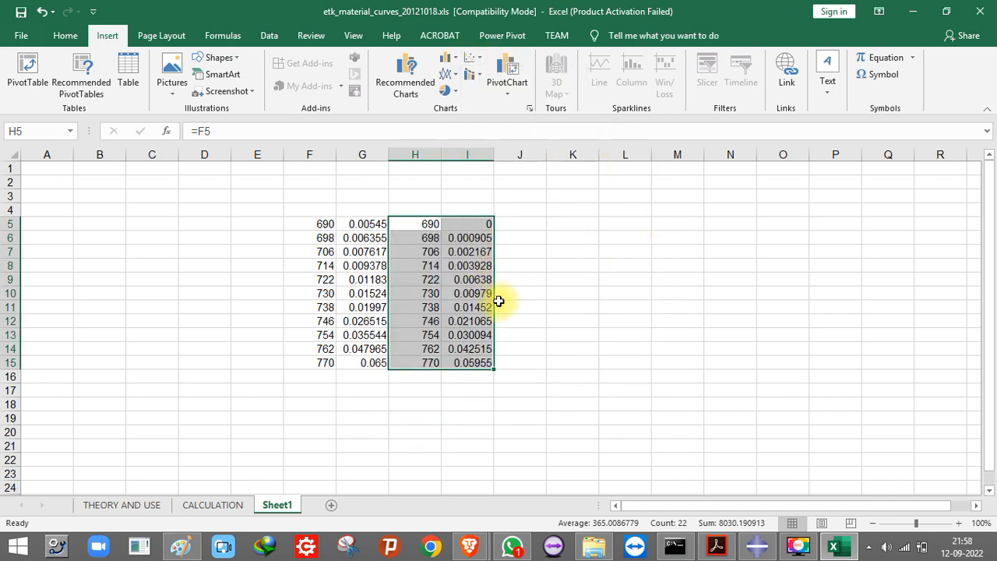
- Copy the stress and plastic strain data in H5:I15 and switch to Abaqus/CAE
key("ctrl+c")
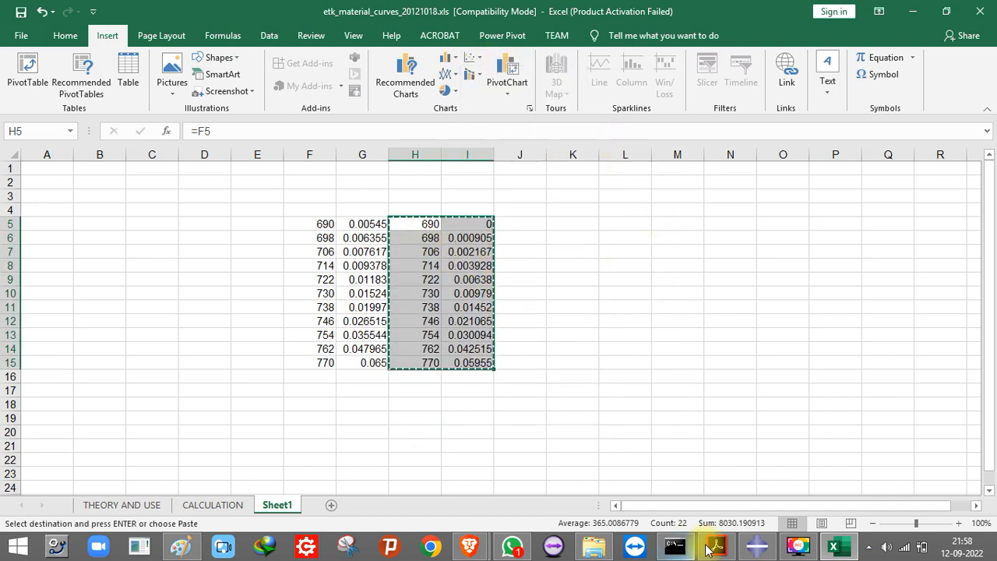
left_click(756, 545)
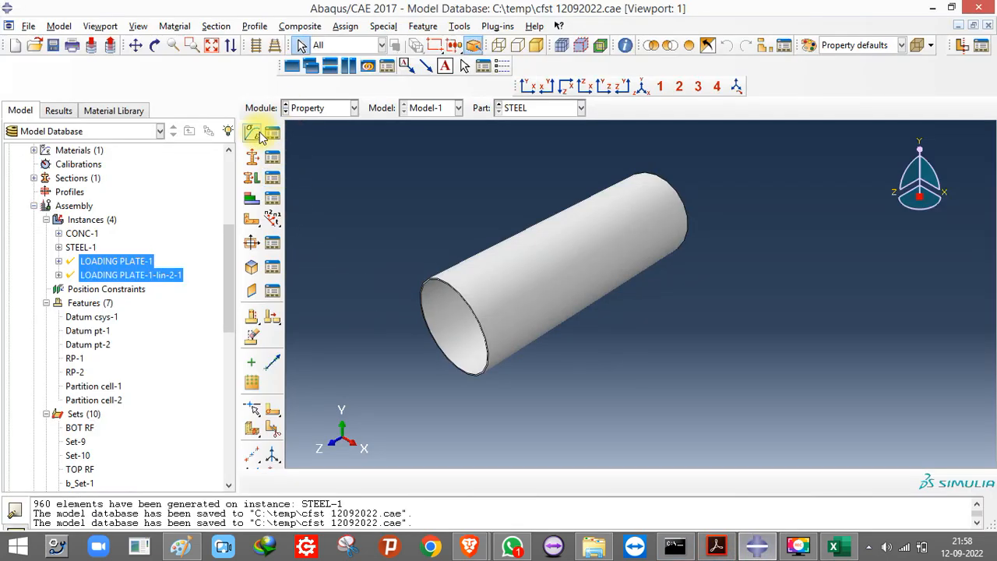
- Create a material named steel and enter its uniform mass density
left_click(253, 133)
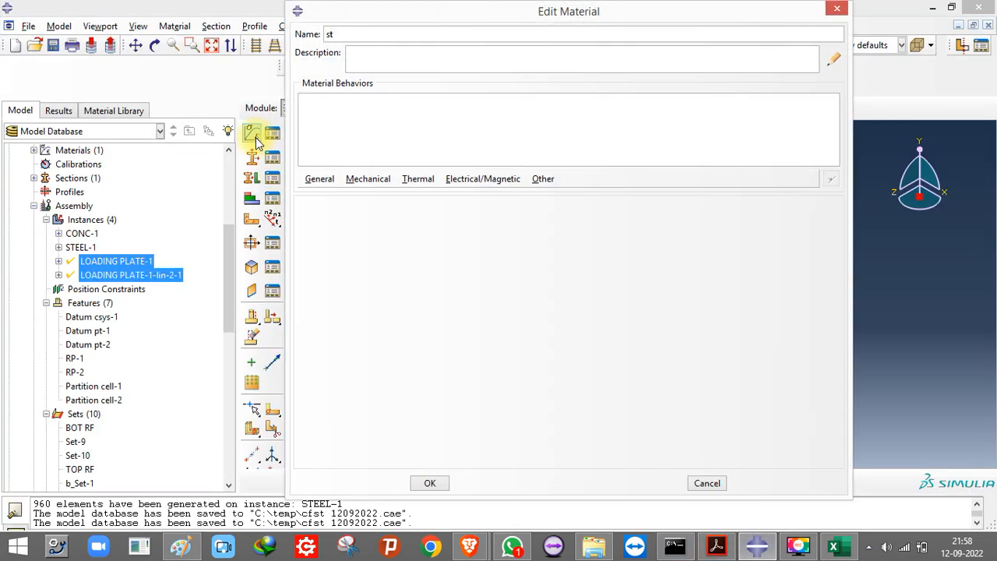
type("steel")
left_click(319, 179)
left_click(322, 193)
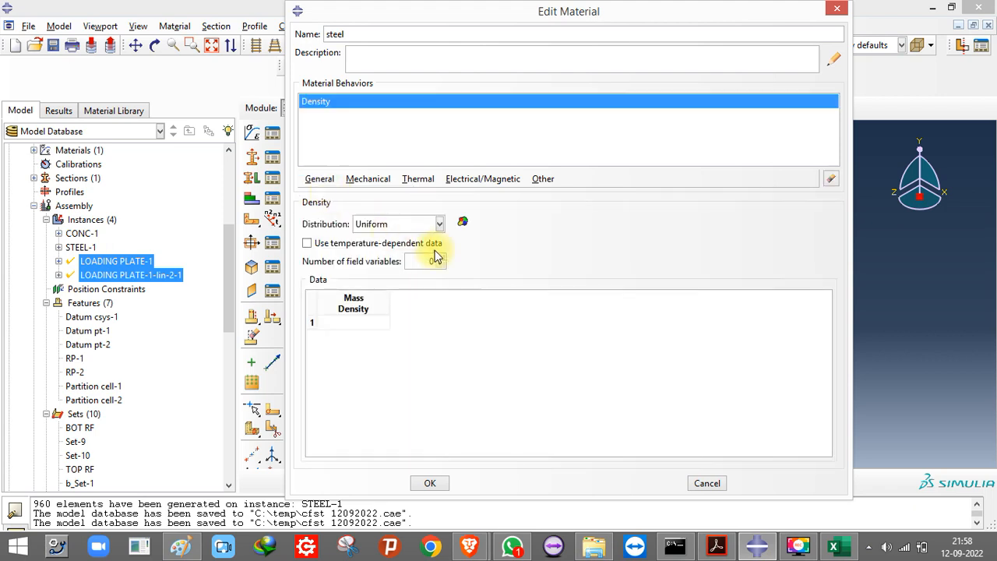
left_click(355, 323)
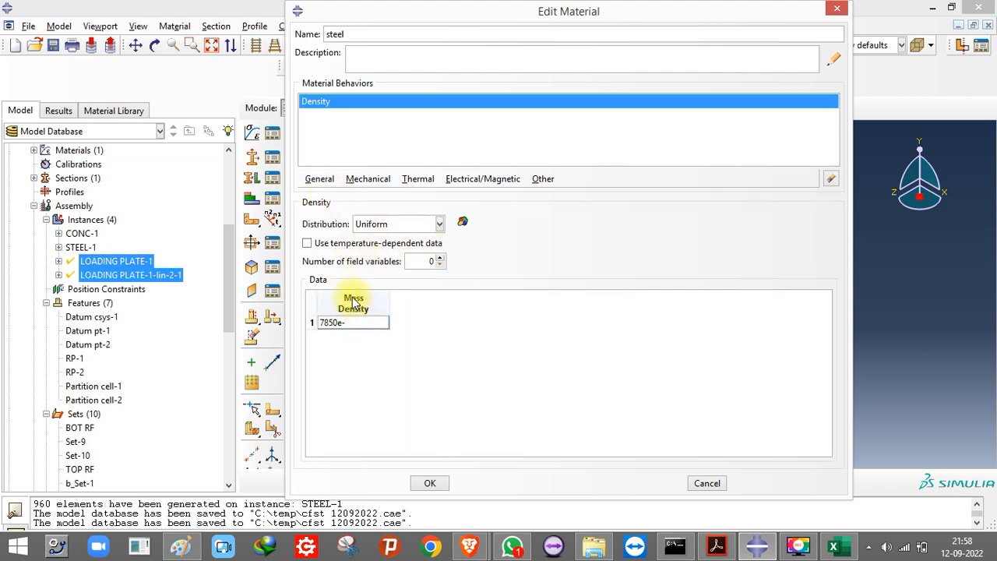
- Add isotropic elastic behavior to the steel material with Young's modulus 200000 and Poisson's ratio 0.3
left_click(360, 180)
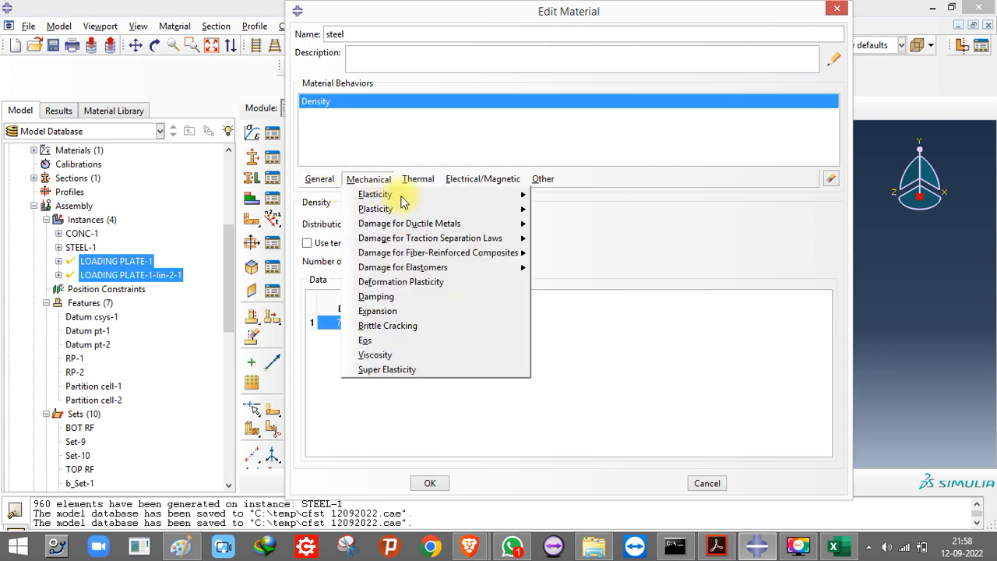
mouse_move(474, 197)
left_click(561, 196)
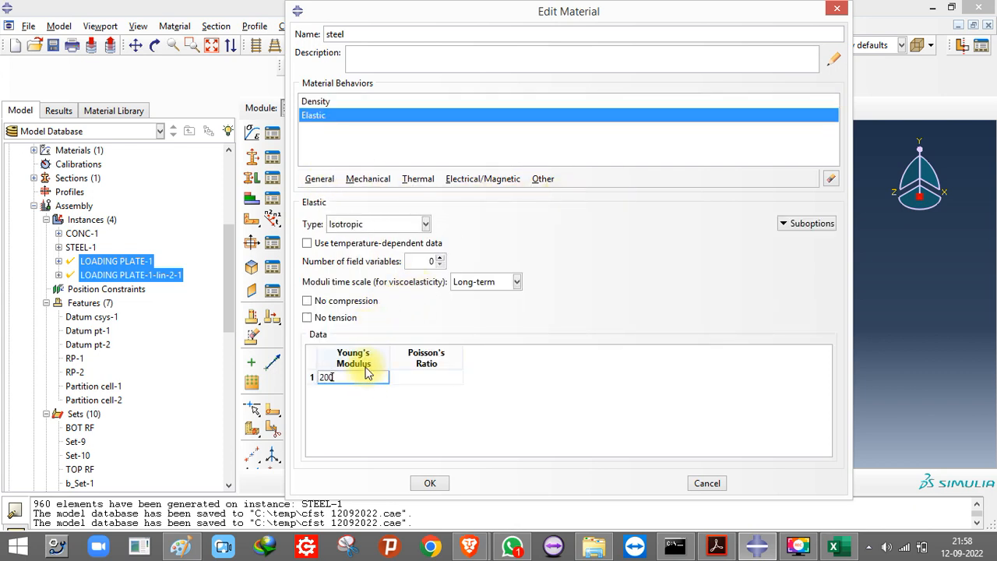
left_click(414, 377)
type("0.3")
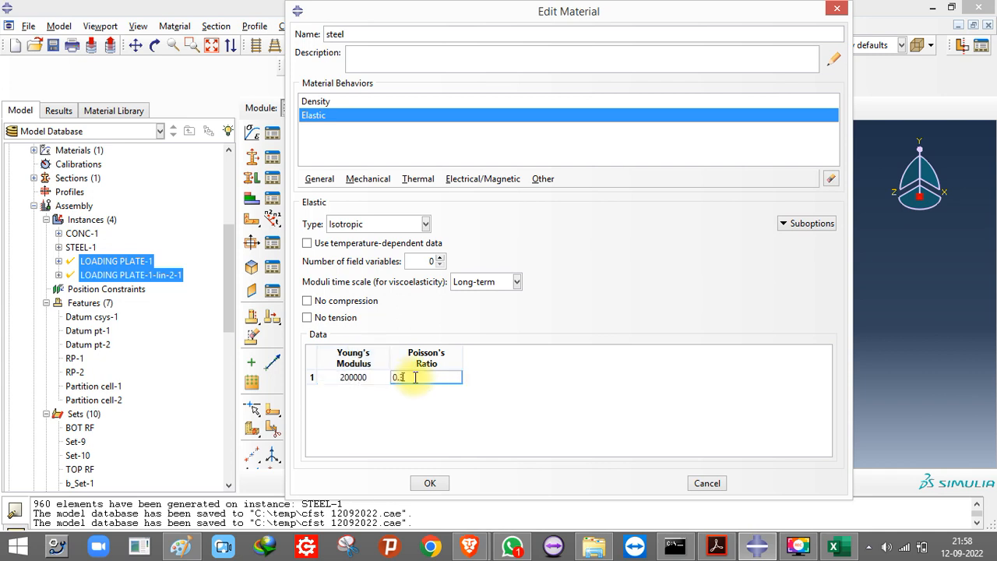
- Add isotropic plastic behavior to the steel material, paste the copied yield stress and plastic strain data, and save the material
left_click(370, 181)
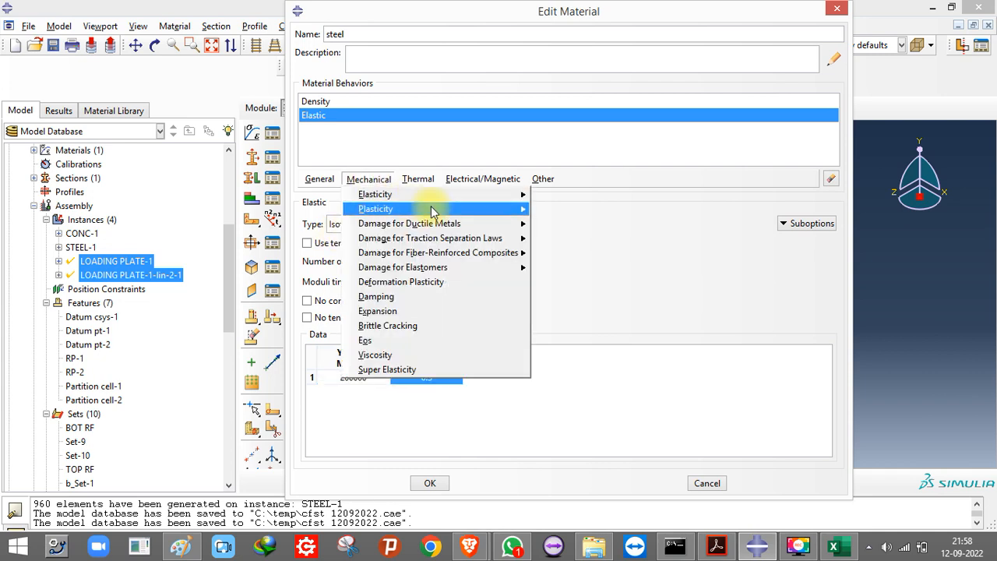
mouse_move(433, 209)
left_click(558, 208)
left_click(367, 183)
mouse_move(510, 212)
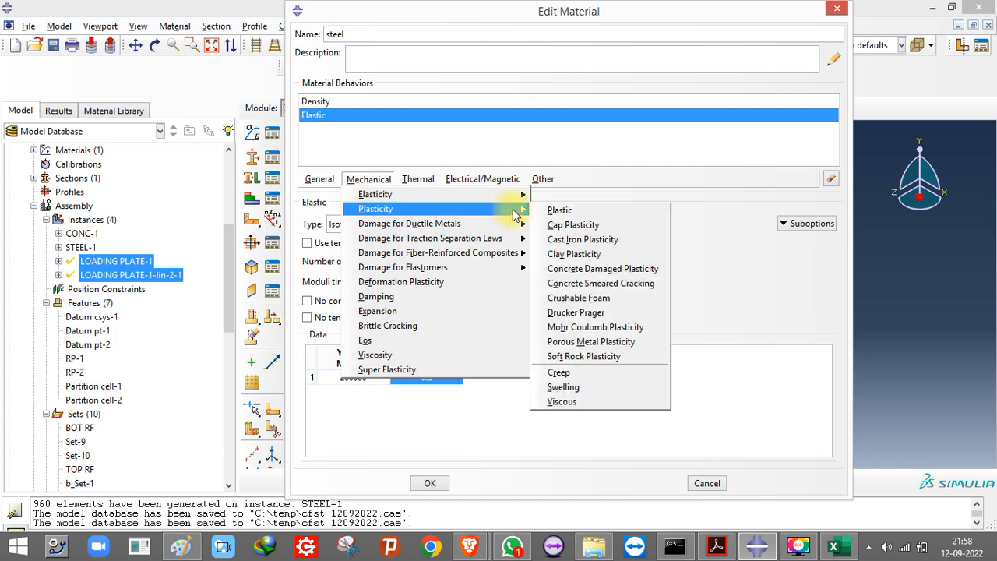
left_click(555, 209)
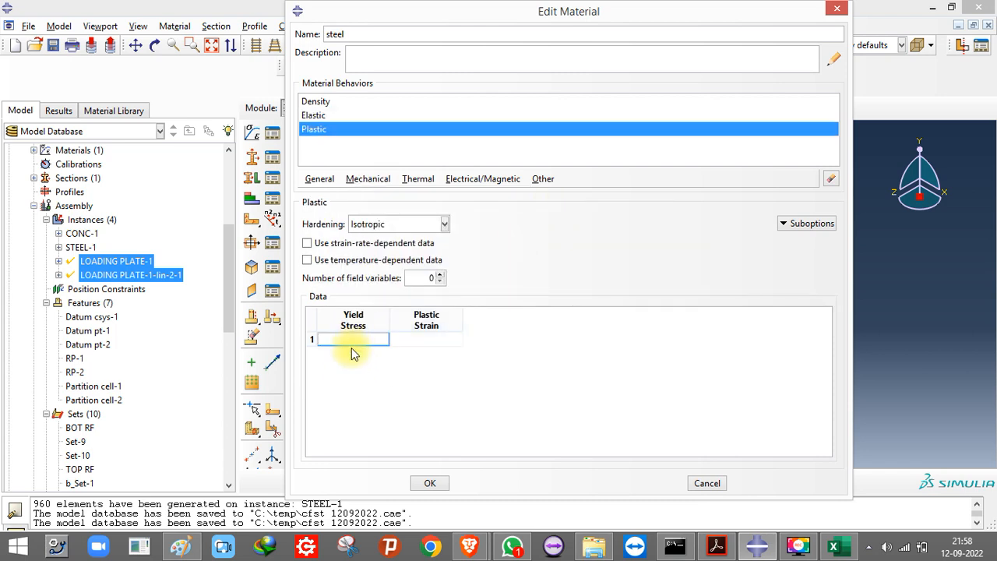
key("ctrl+v")
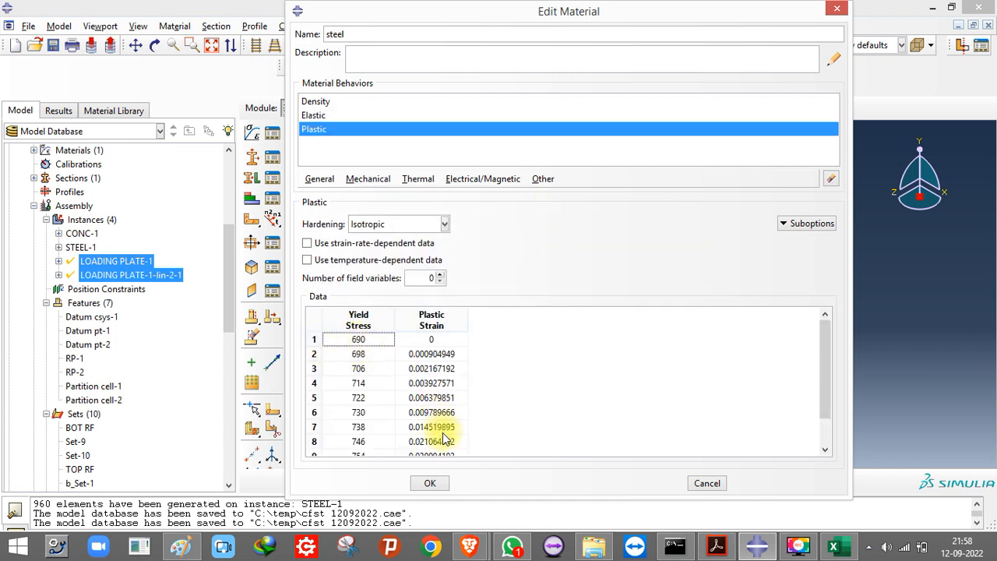
left_click(430, 484)
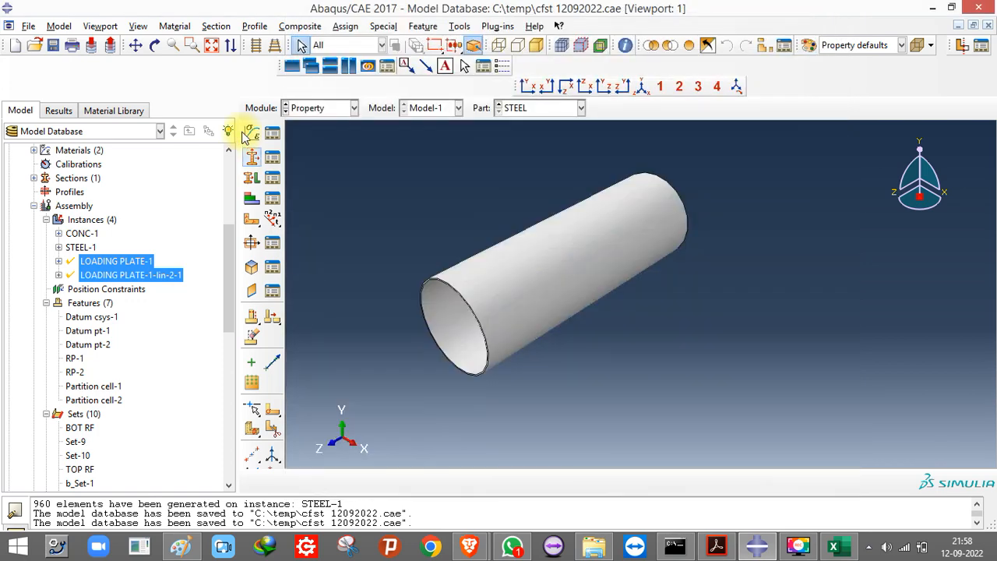
- Start a section assignment for the whole STEEL tube and create a solid homogeneous section named steel using the steel material
left_click(251, 178)
left_click(545, 280)
left_click(584, 481)
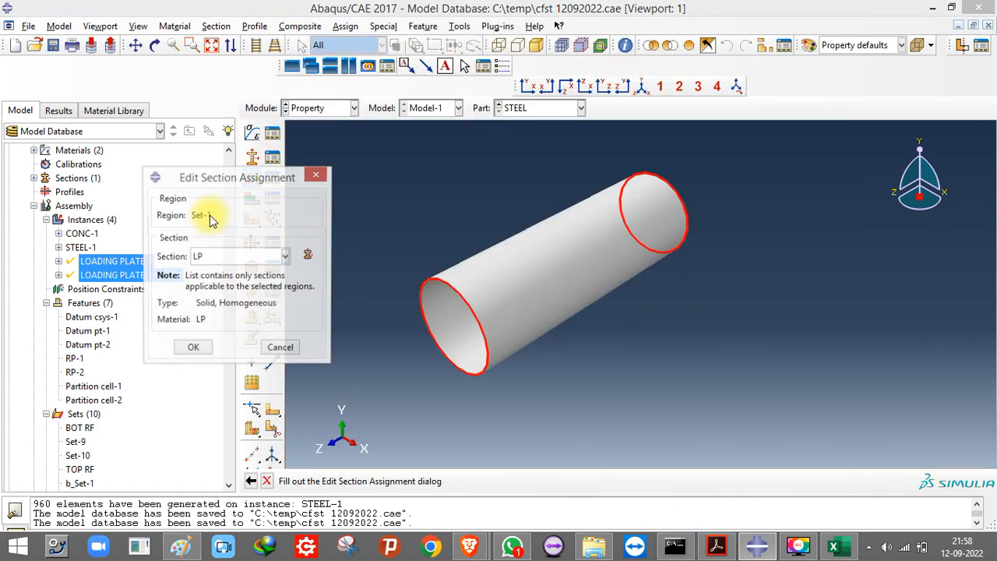
left_click(310, 257)
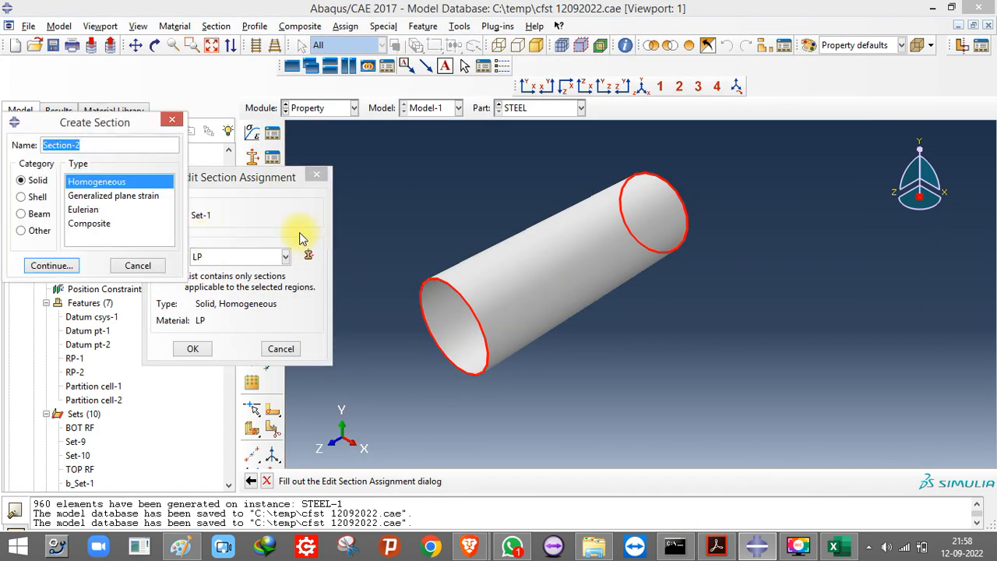
type("steel")
left_click(52, 265)
left_click(85, 205)
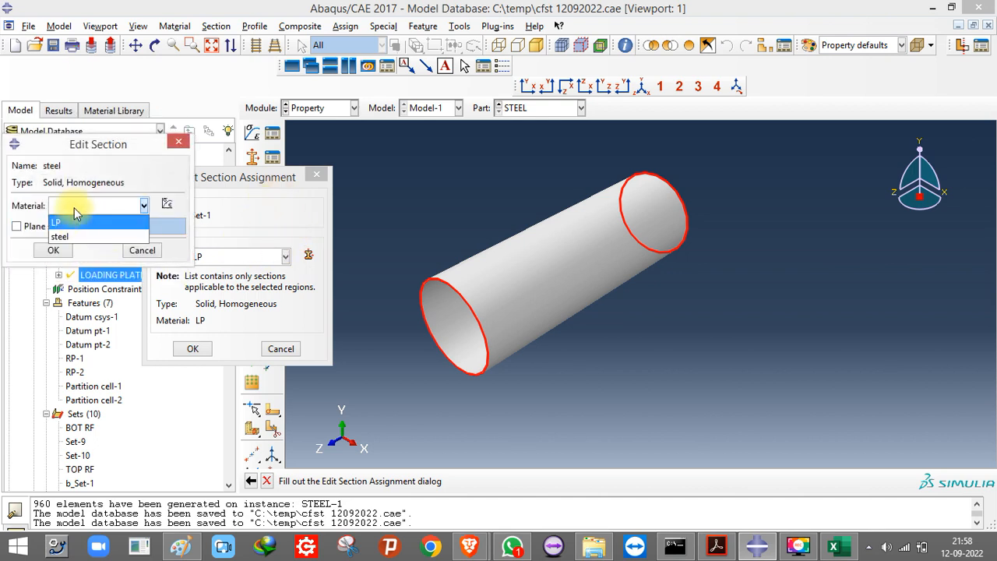
left_click(75, 236)
left_click(53, 250)
- Assign the steel section to the selected tube region
left_click(226, 256)
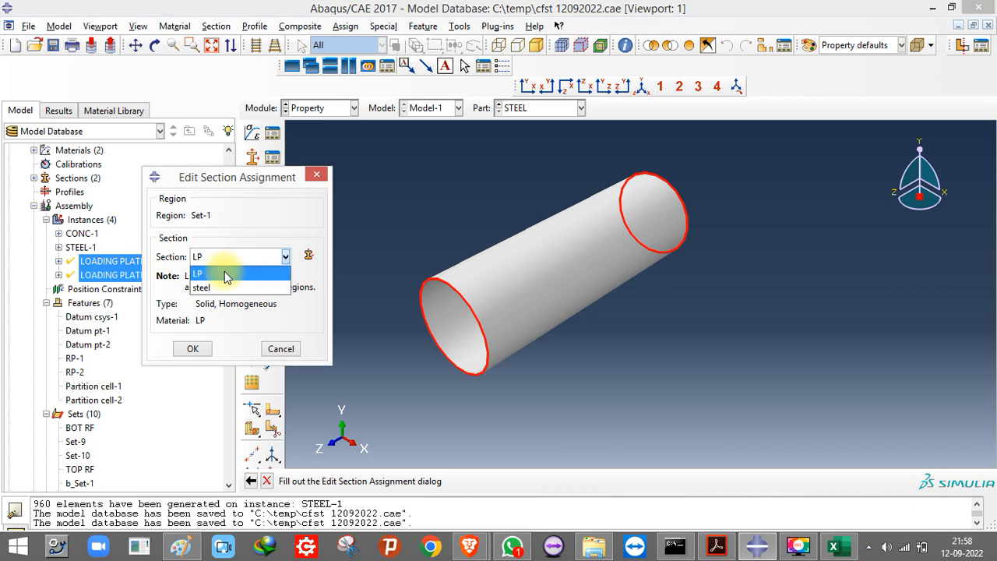
left_click(212, 285)
left_click(192, 351)
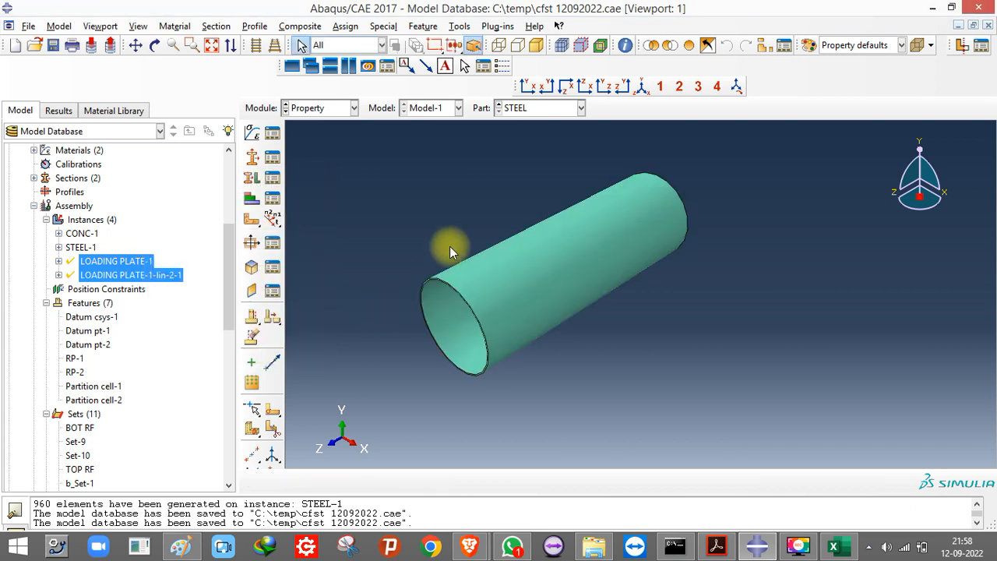
- Switch to the CONC part and create a material named conc with a uniform mass density
left_click(550, 110)
left_click(543, 137)
left_click(536, 107)
left_click(526, 119)
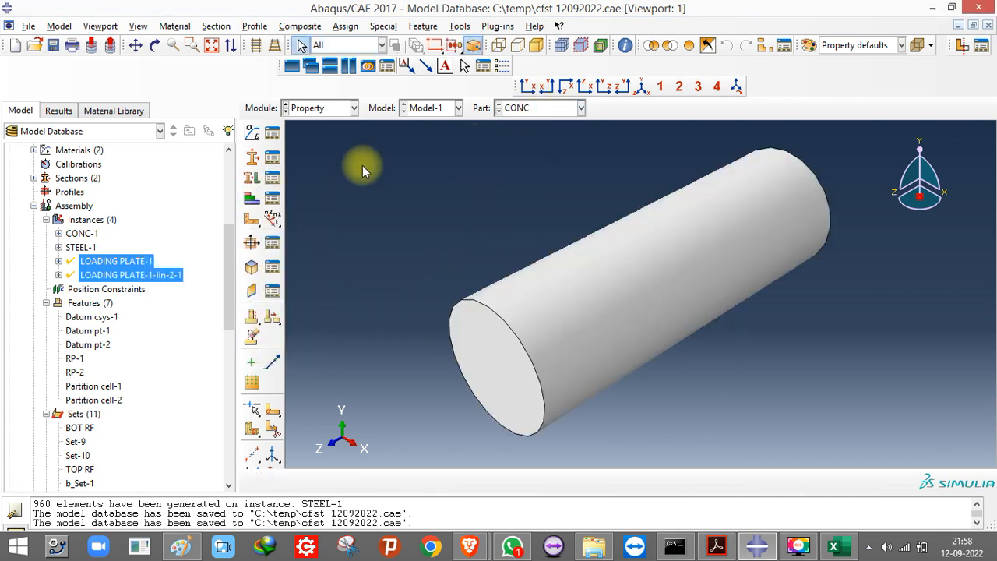
left_click(251, 133)
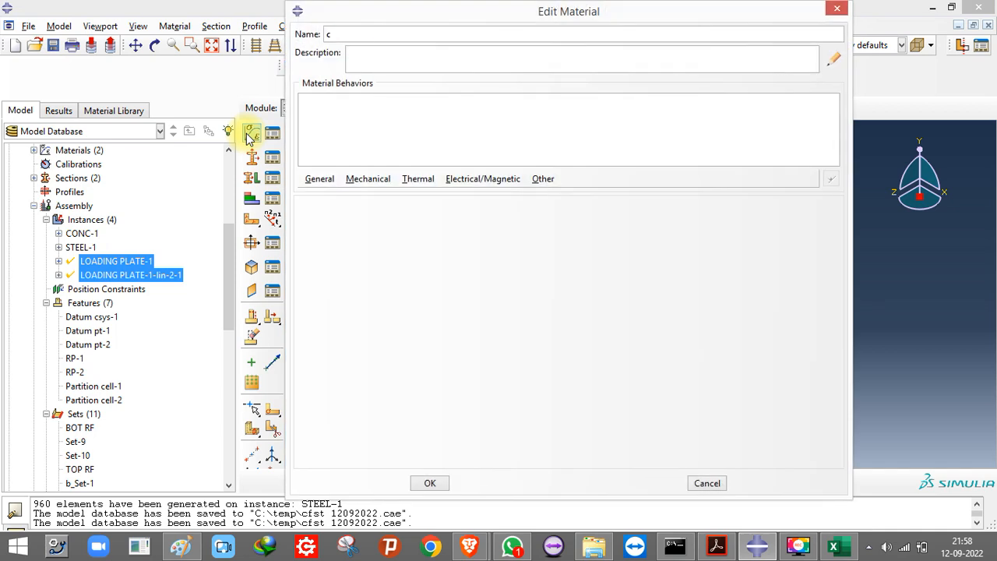
left_click(325, 185)
left_click(336, 196)
left_click(363, 326)
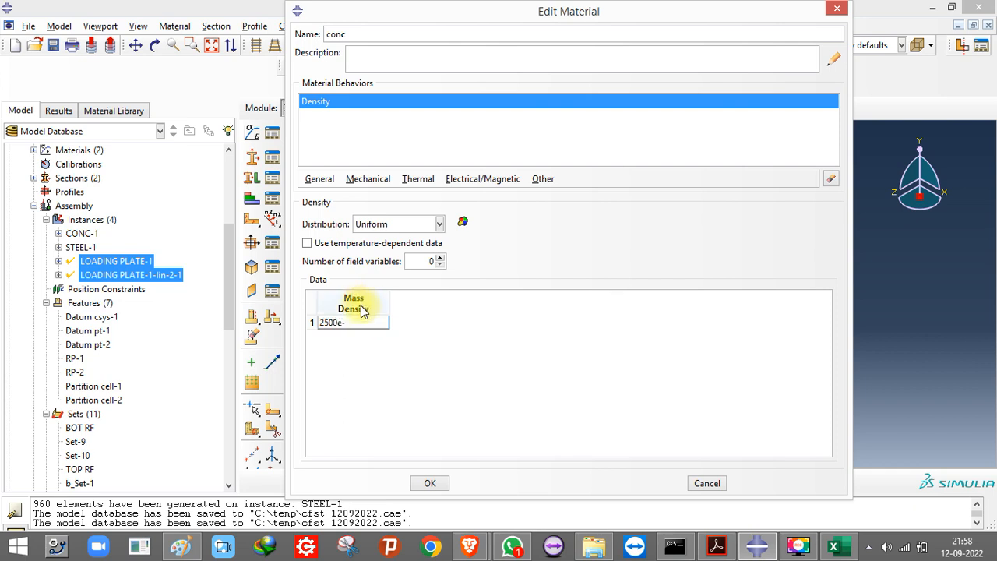
- Add Elastic and Concrete Damaged Plasticity behaviors to the conc material, and open the elastic Young's modulus for editing
left_click(362, 180)
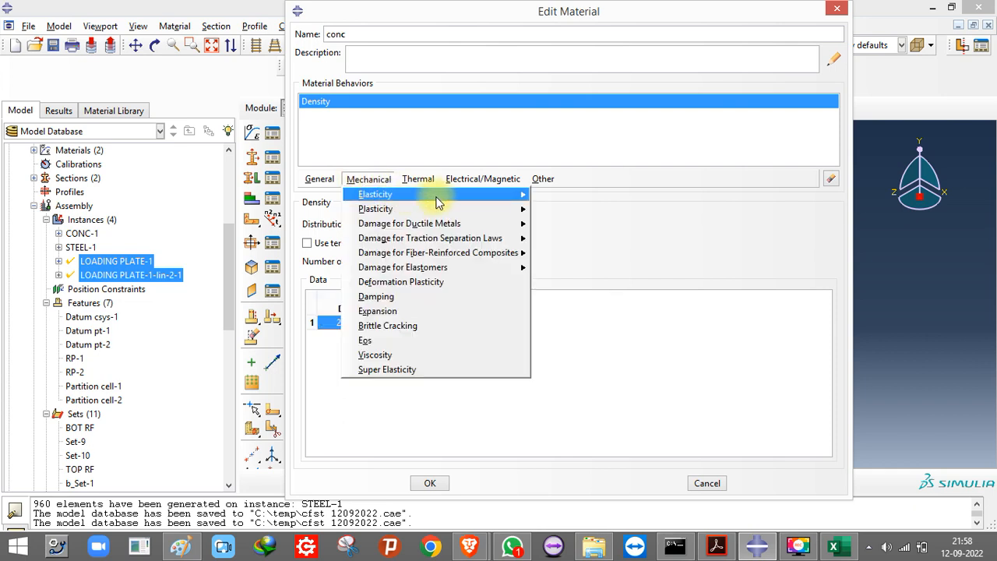
mouse_move(373, 194)
left_click(553, 195)
left_click(368, 179)
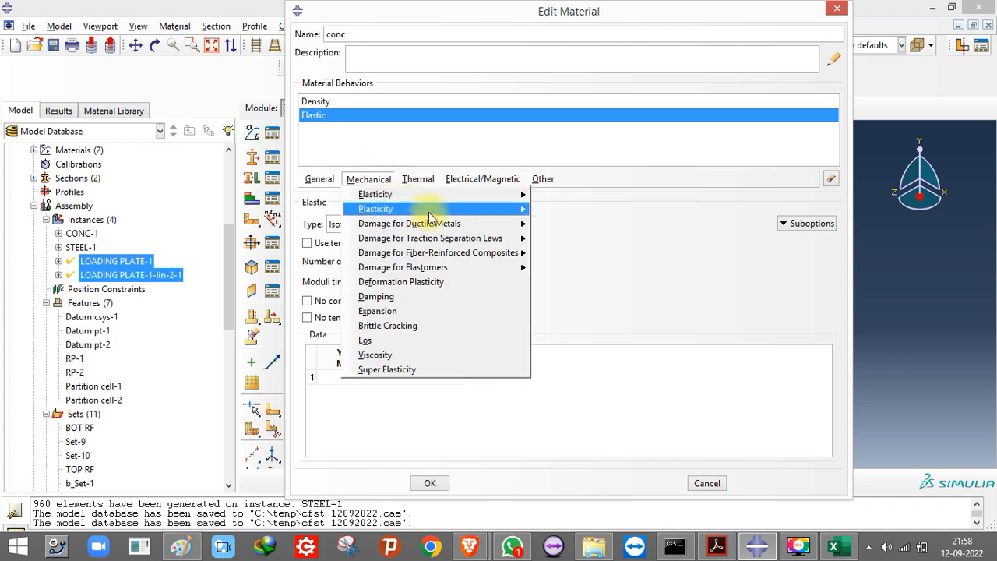
mouse_move(503, 210)
left_click(607, 269)
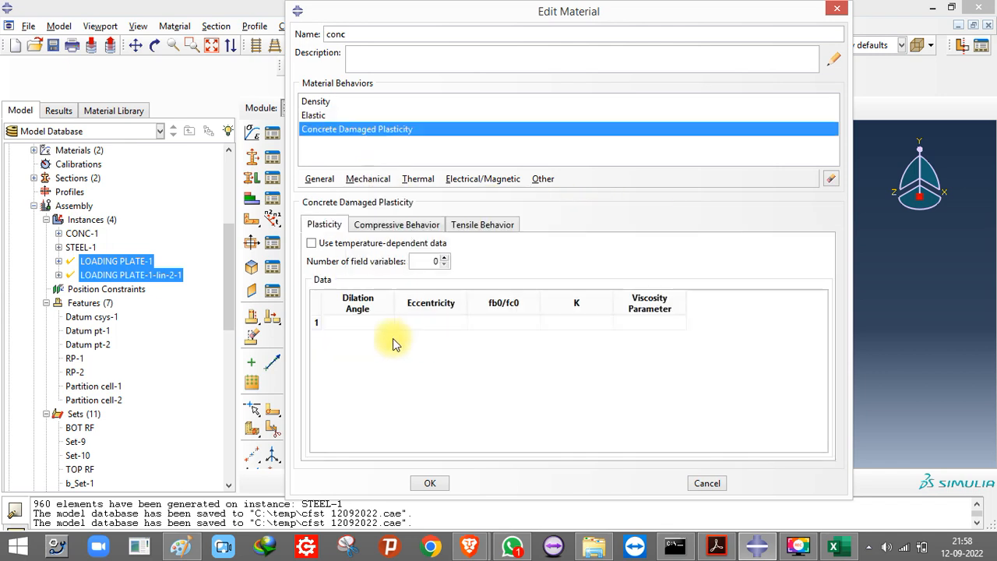
left_click(349, 116)
left_click(352, 377)
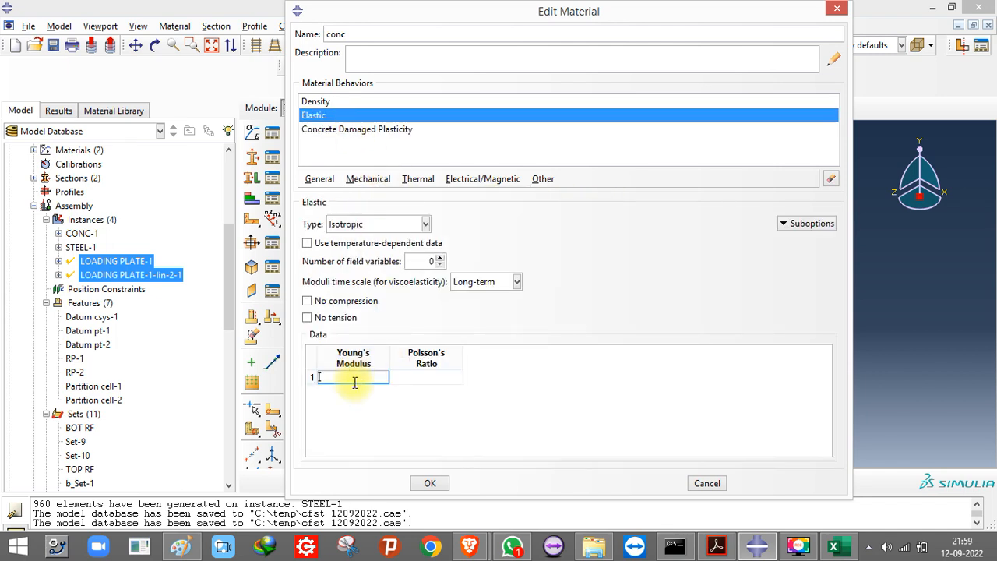
- Show the desktop and open the excel folder to look for the concrete data workbook
left_click(994, 546)
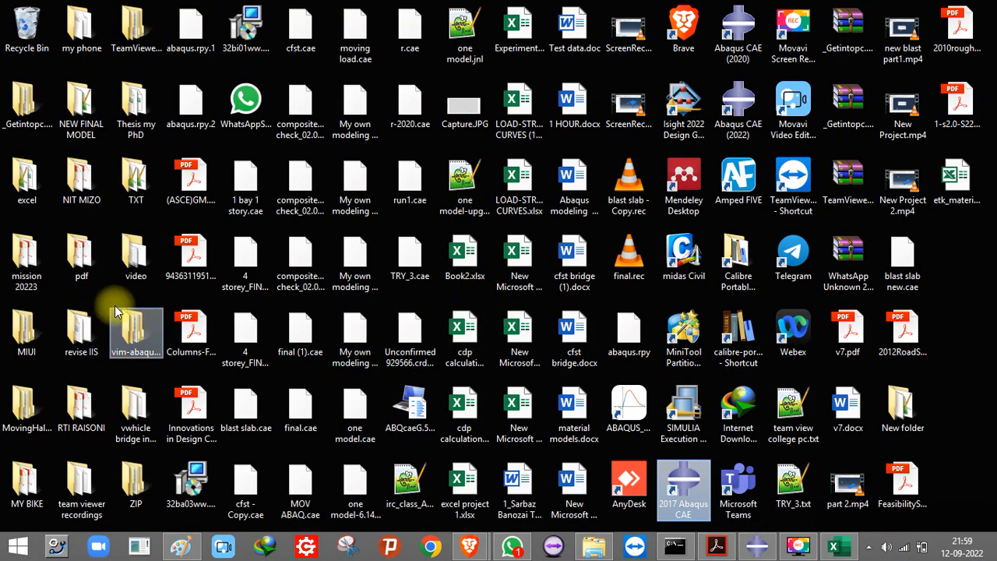
left_click(89, 177)
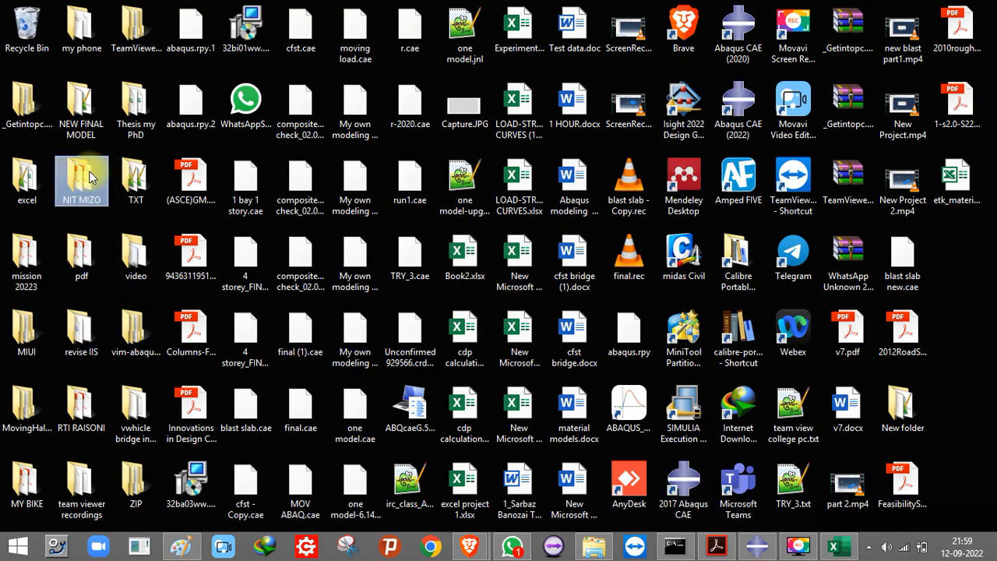
key("e")
key("e")
key("e")
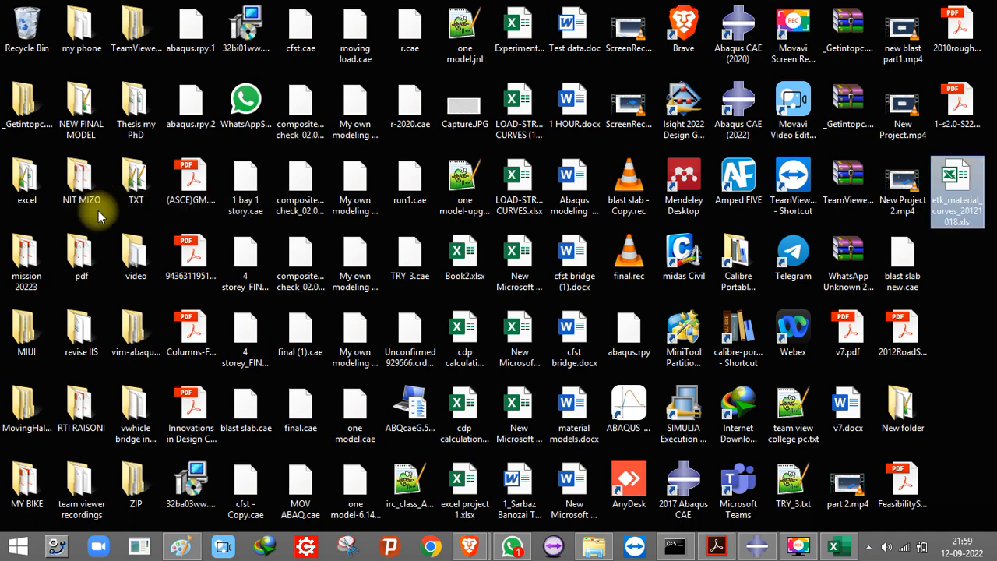
key("e")
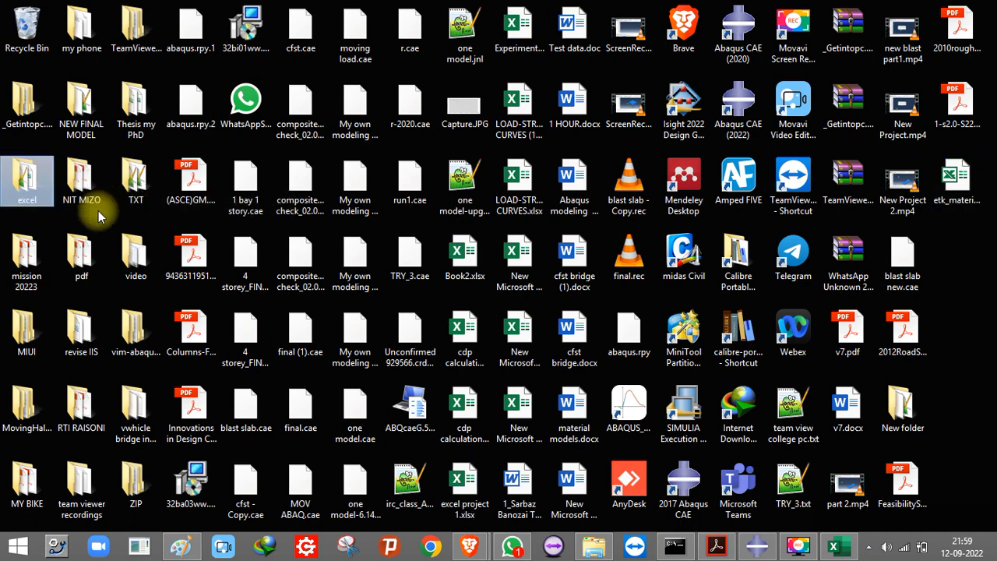
double_click(18, 184)
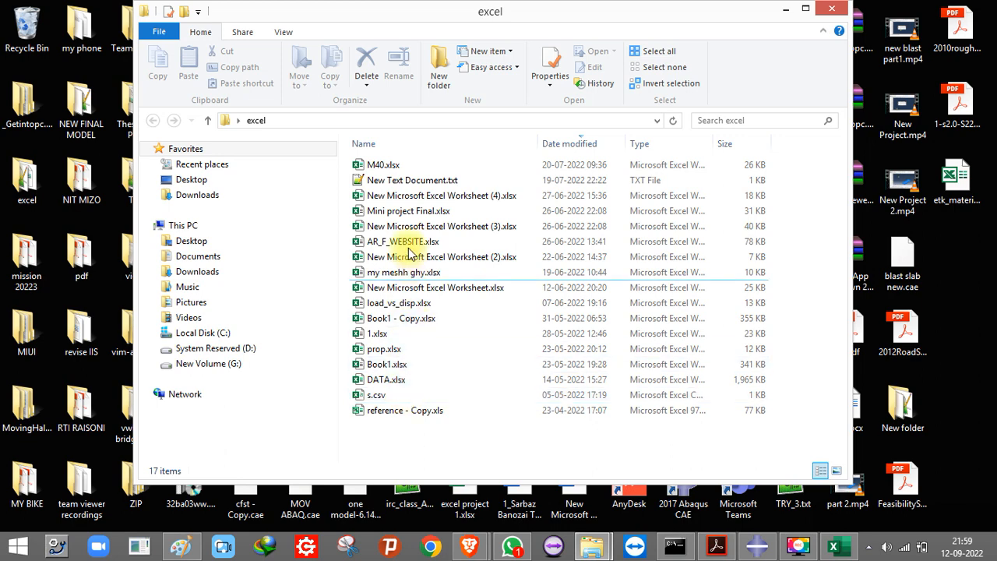
- Open the EXCEL folder on New Volume (G:) and look through its workbooks for concrete data
left_click(206, 352)
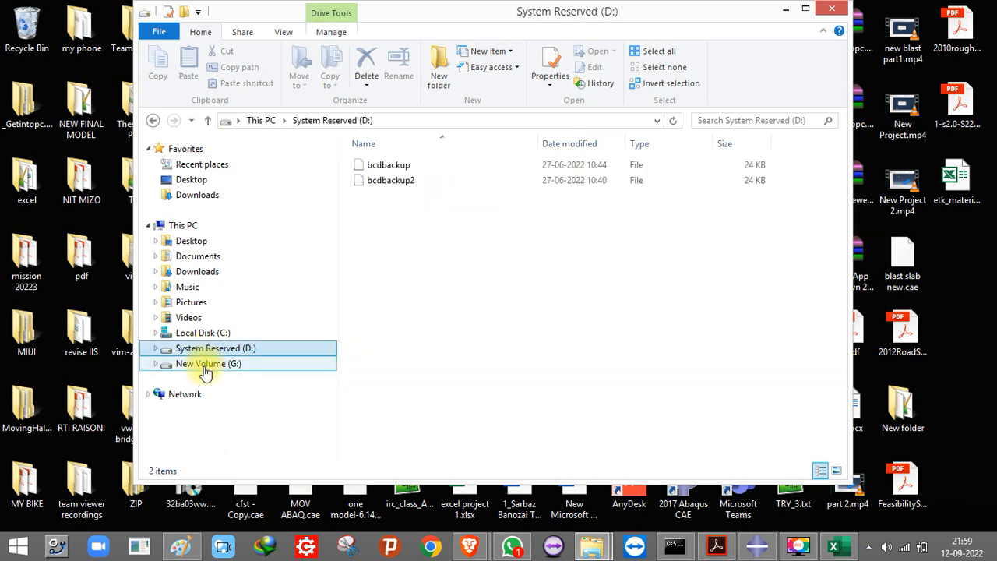
left_click(204, 364)
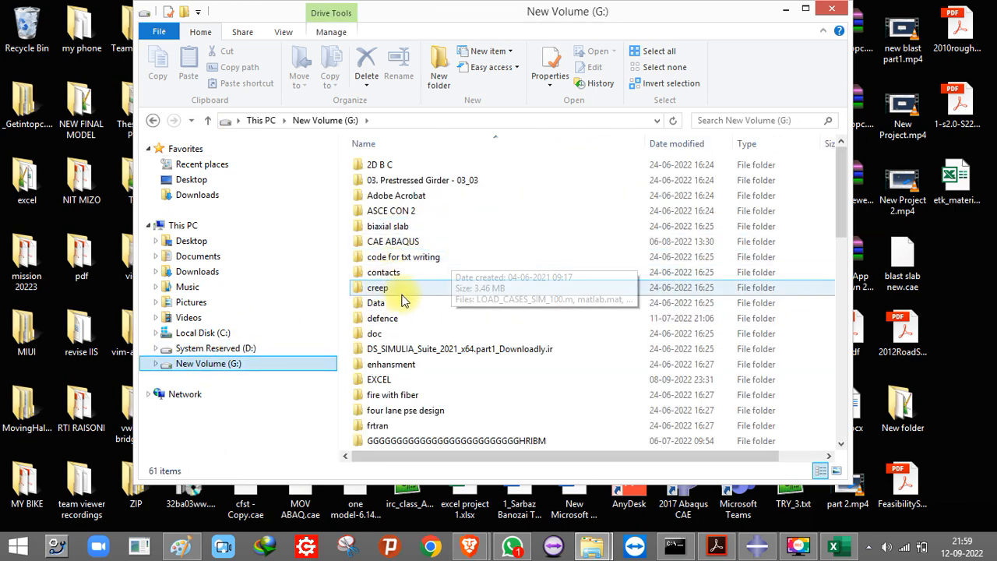
left_click(389, 334)
double_click(389, 380)
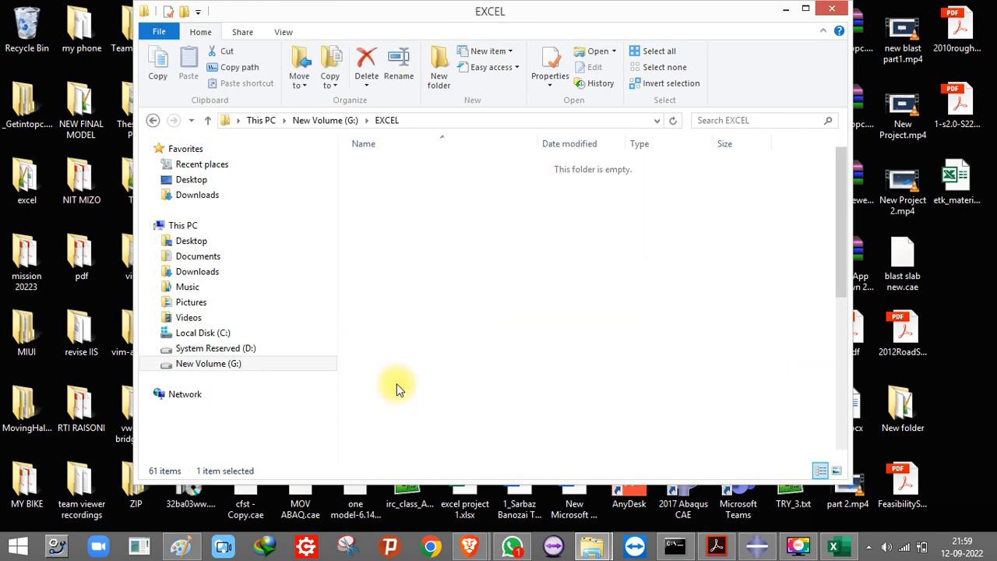
left_click(807, 11)
scroll(361, 345, "down", 5)
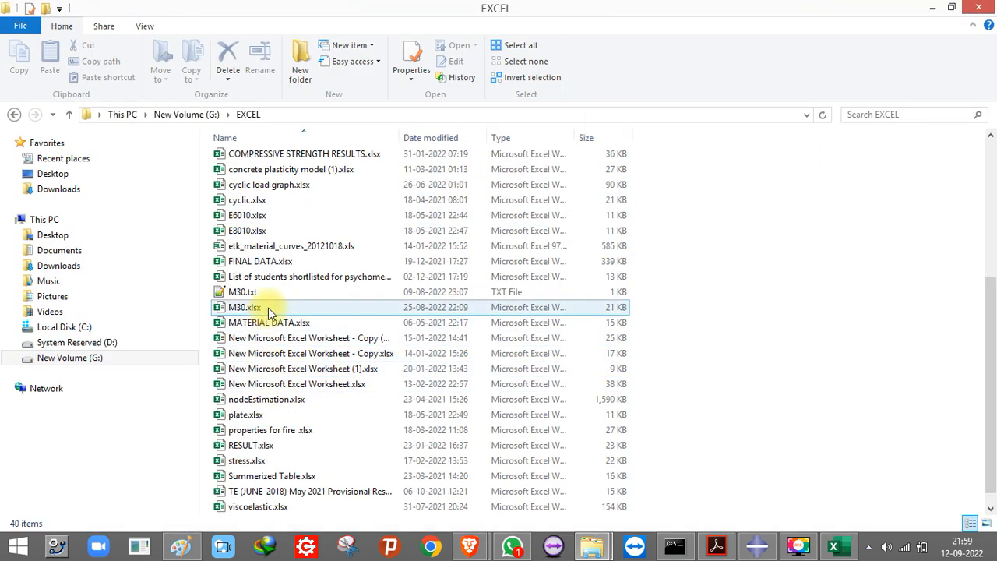
scroll(382, 370, "down", 1)
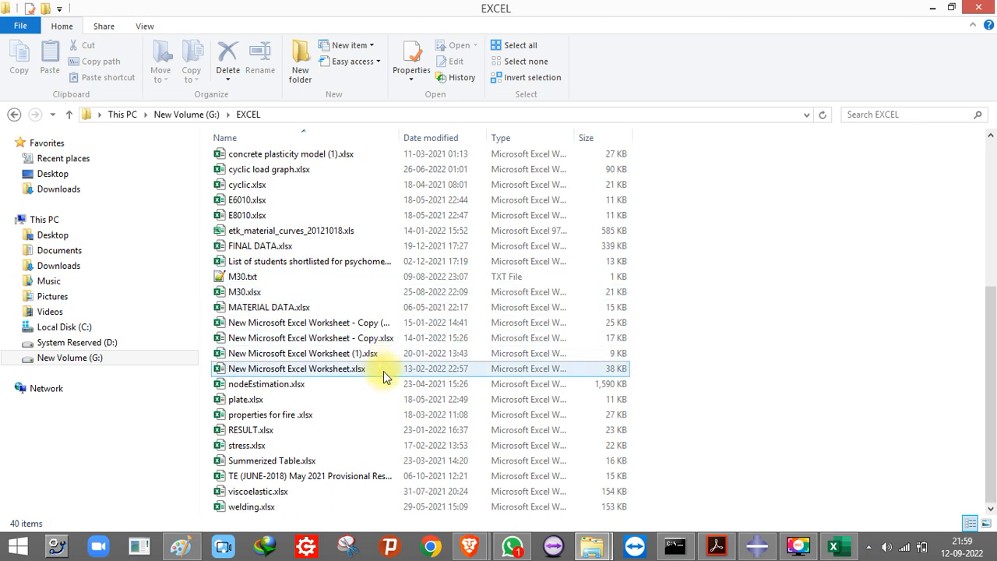
scroll(383, 370, "up", 5)
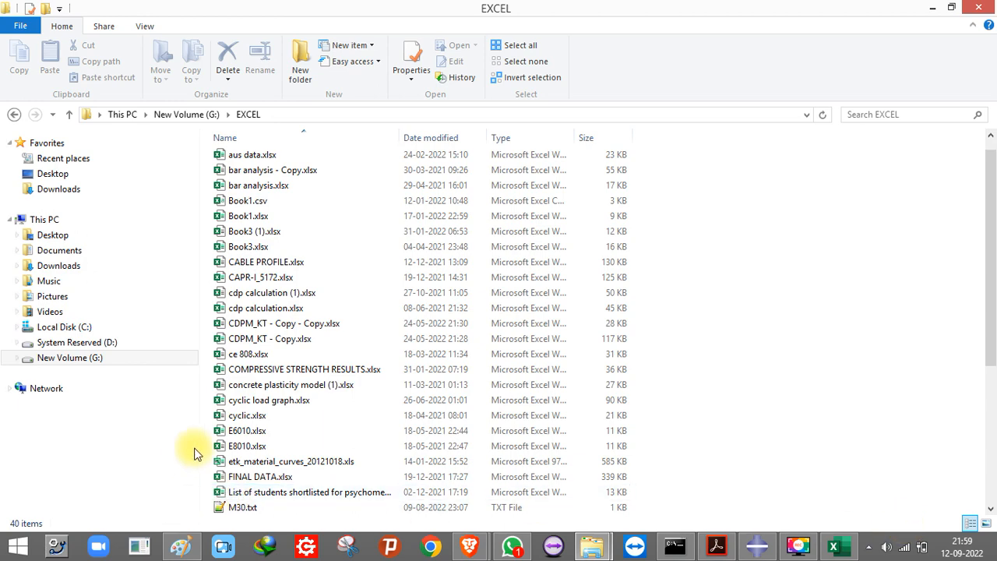
scroll(241, 376, "up", 1)
scroll(283, 374, "down", 3)
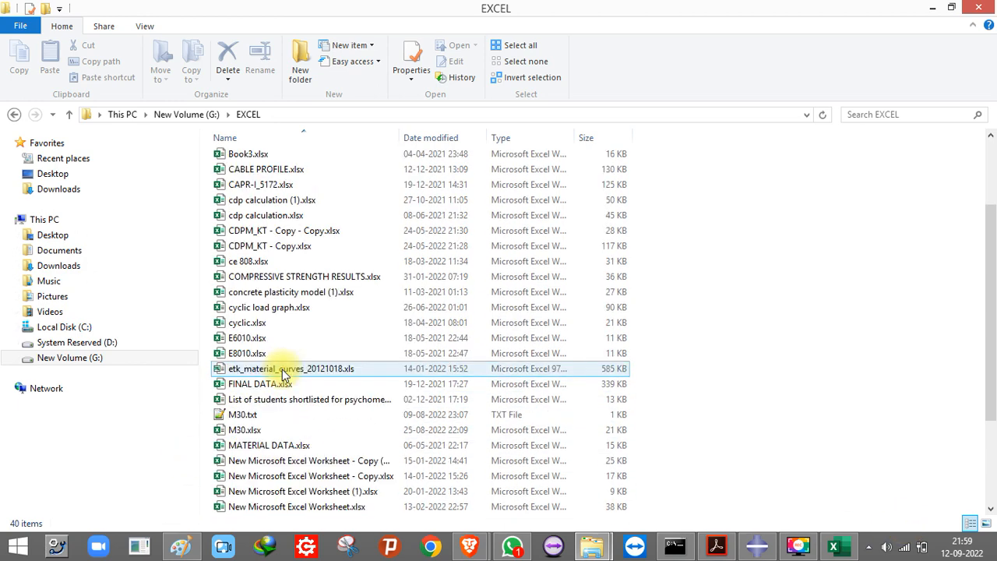
- Search the whole computer for m80, and look through the EXCEL folder's file list again
mouse_move(995, 2)
left_click(965, 156)
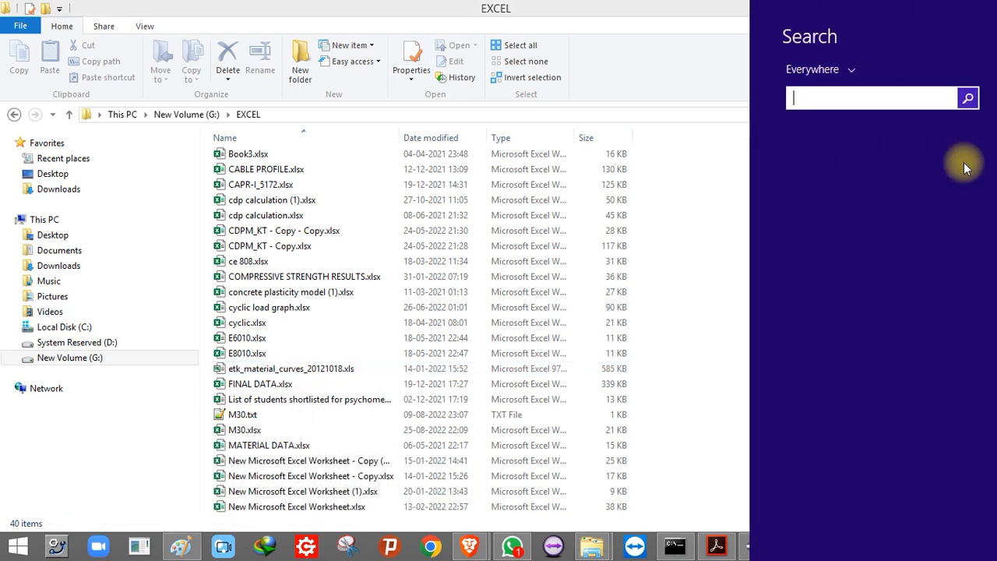
type("m80")
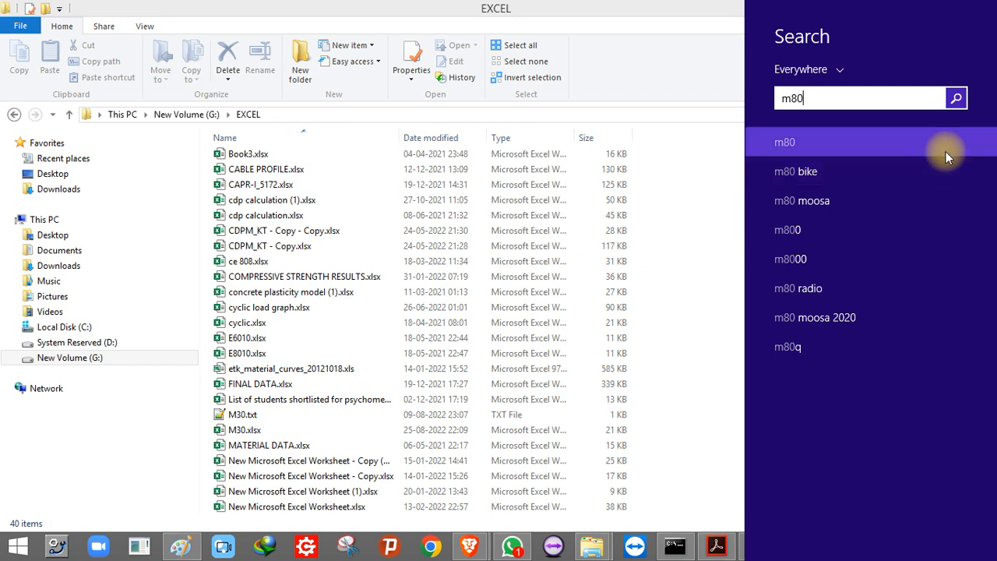
left_click(690, 216)
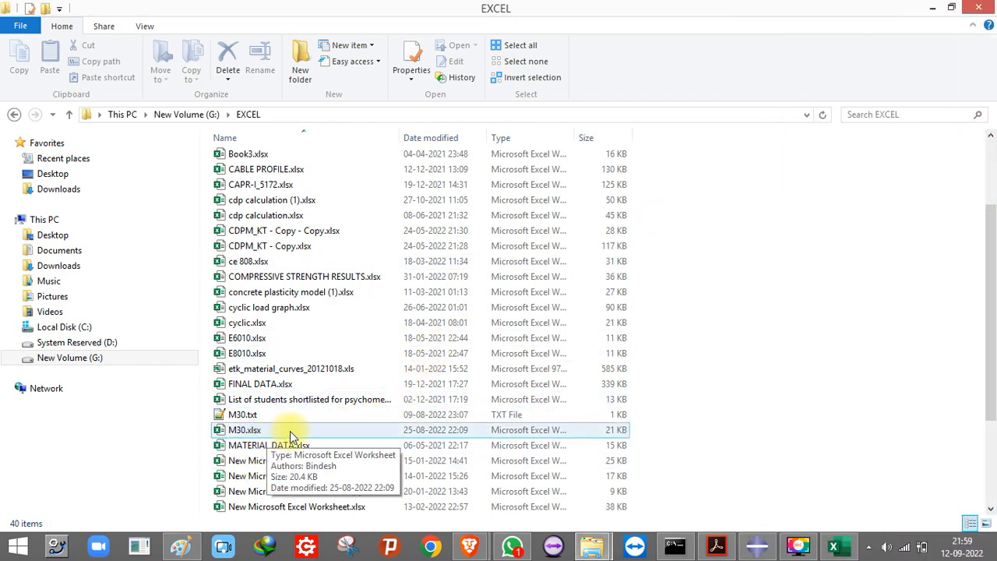
scroll(291, 429, "down", 3)
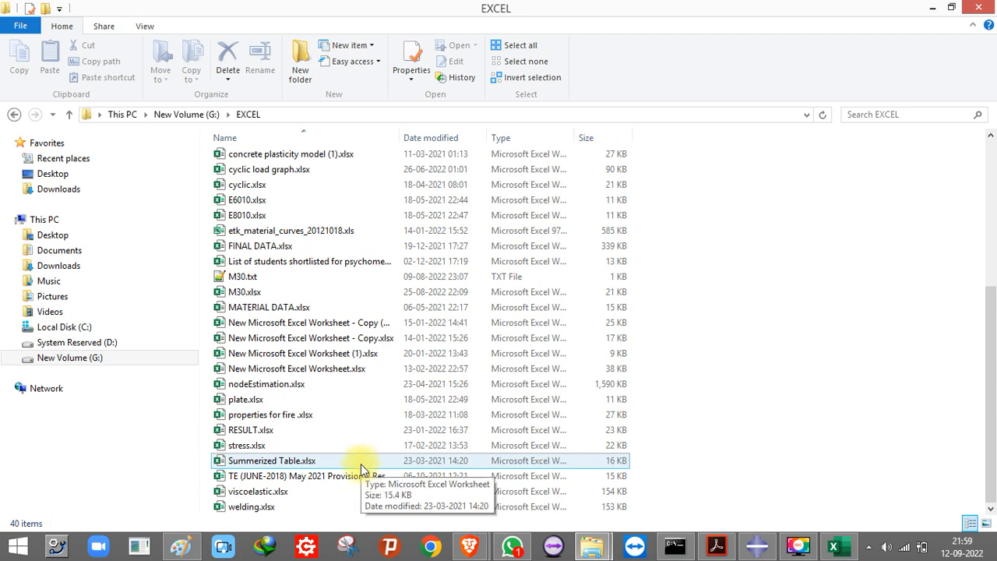
scroll(361, 467, "up", 5)
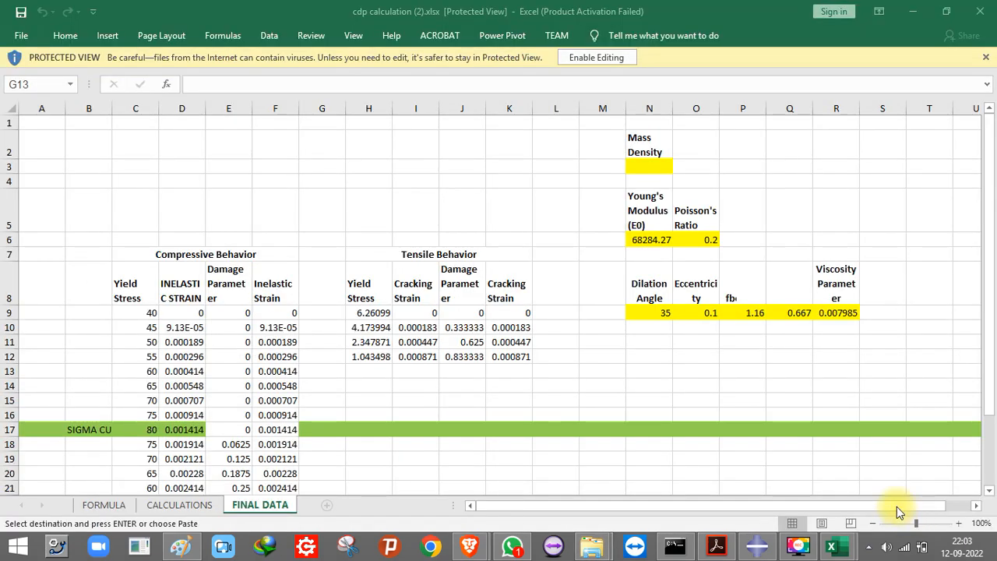
- Examine the compressive yield stress, total strain and inelastic strain columns on the workbook's CALCULATIONS sheet
left_click(166, 500)
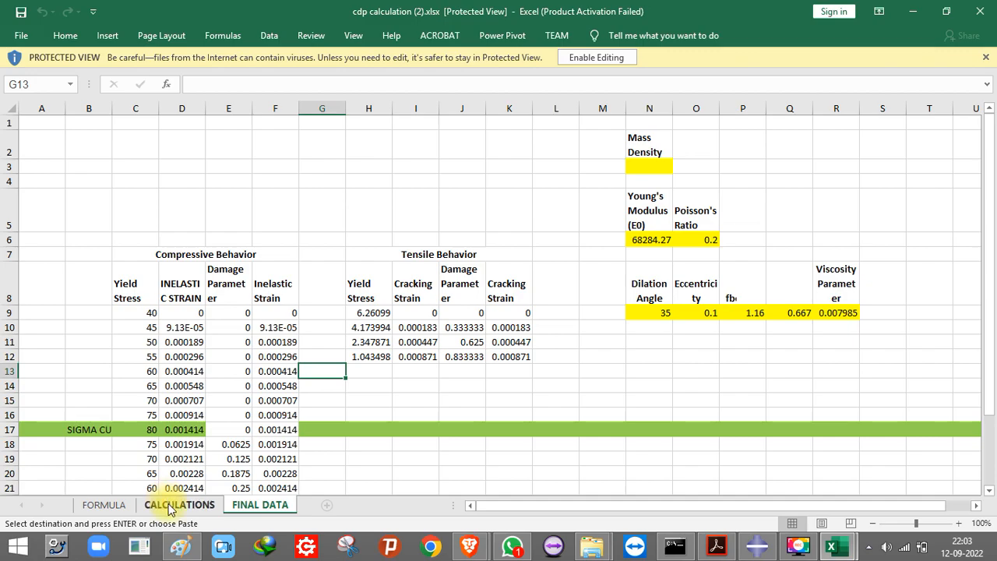
left_click(169, 504)
scroll(148, 354, "up", 5)
scroll(145, 366, "down", 3)
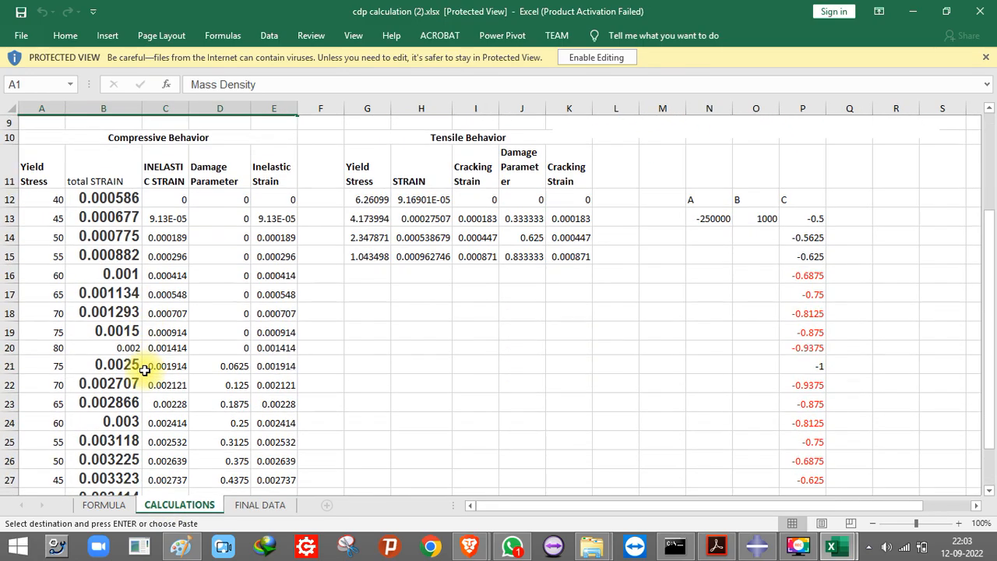
scroll(144, 347, "up", 1)
scroll(78, 229, "down", 3)
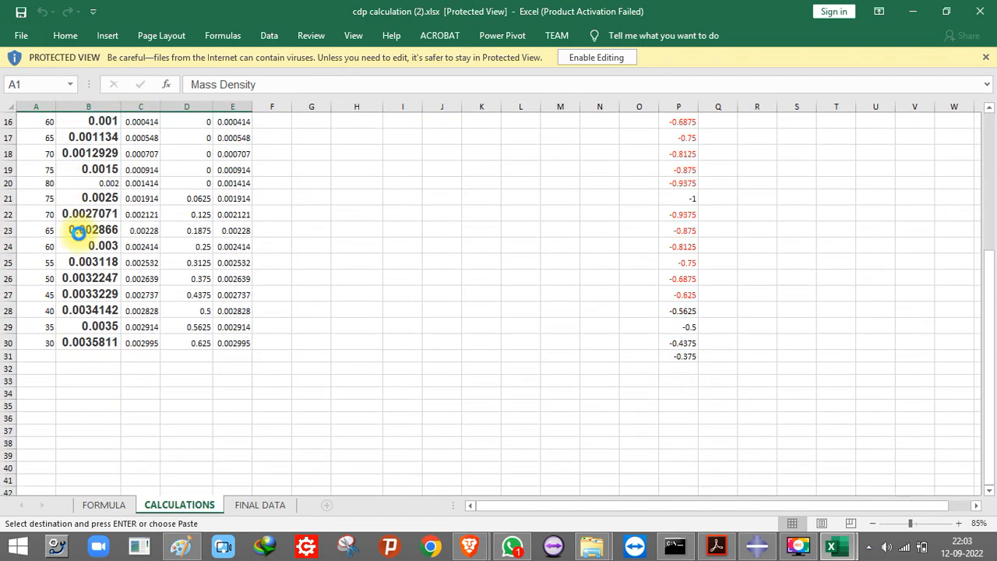
scroll(80, 249, "up", 2)
scroll(80, 250, "down", 1, "ctrl")
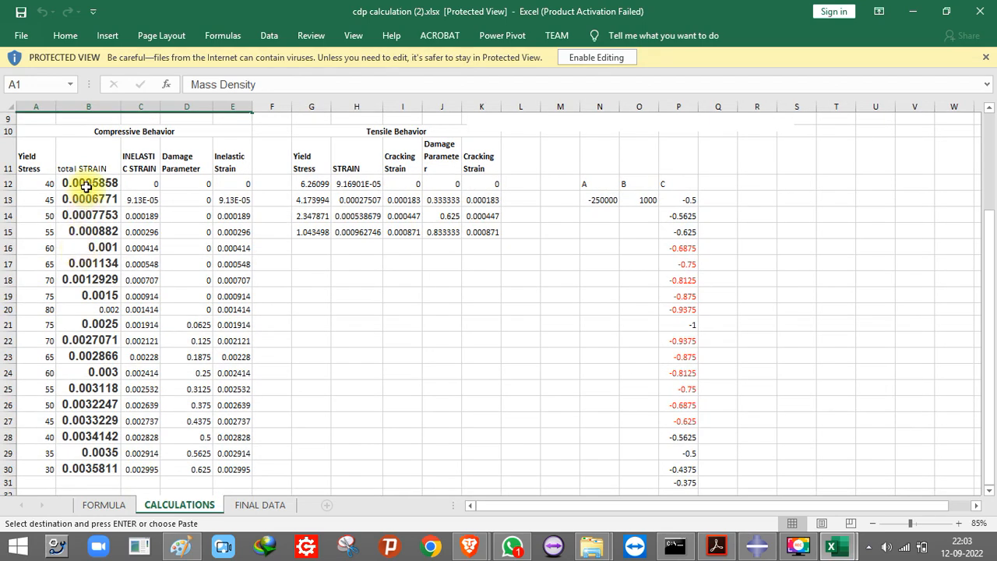
left_click_drag(86, 184, 154, 469)
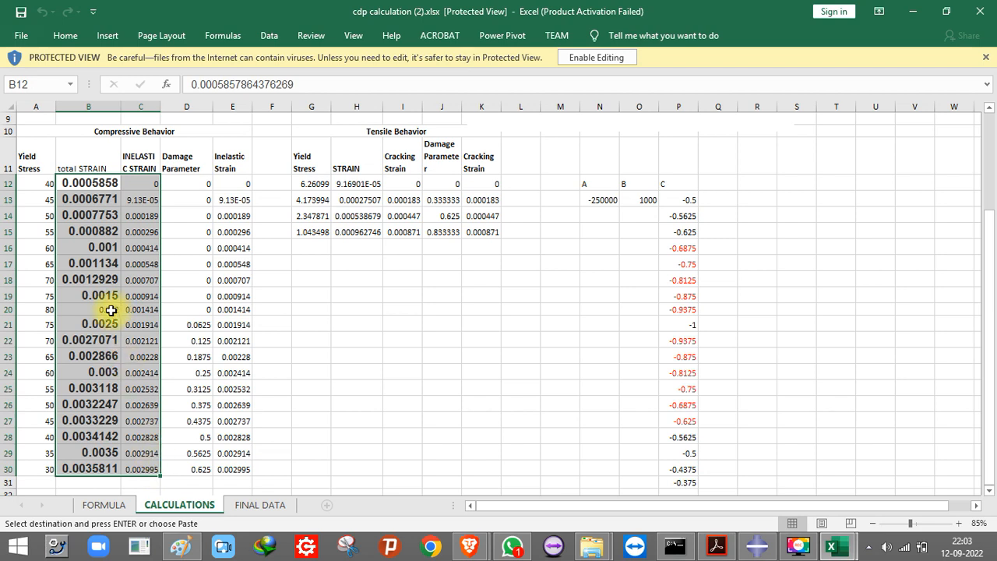
left_click(203, 262)
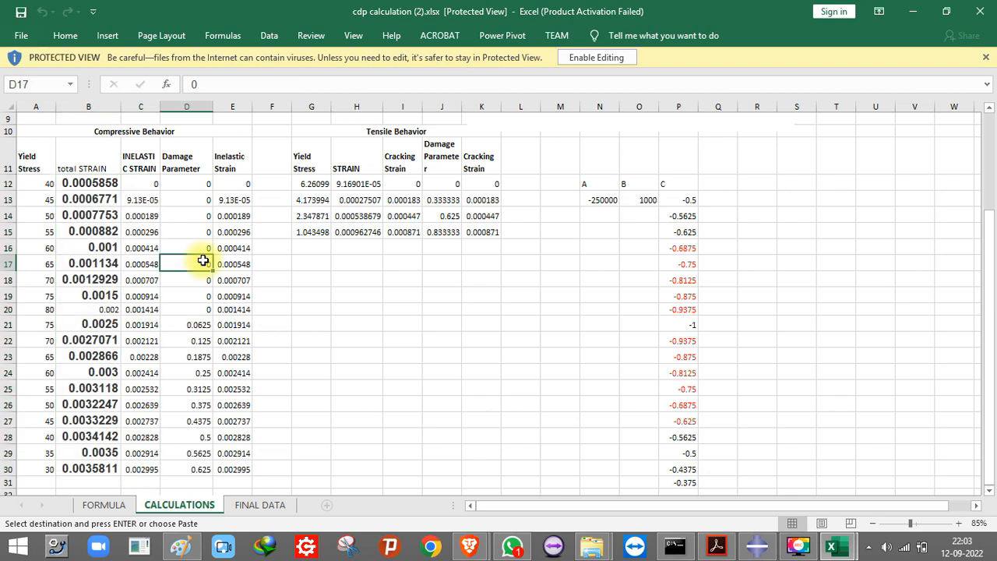
left_click_drag(42, 184, 104, 436)
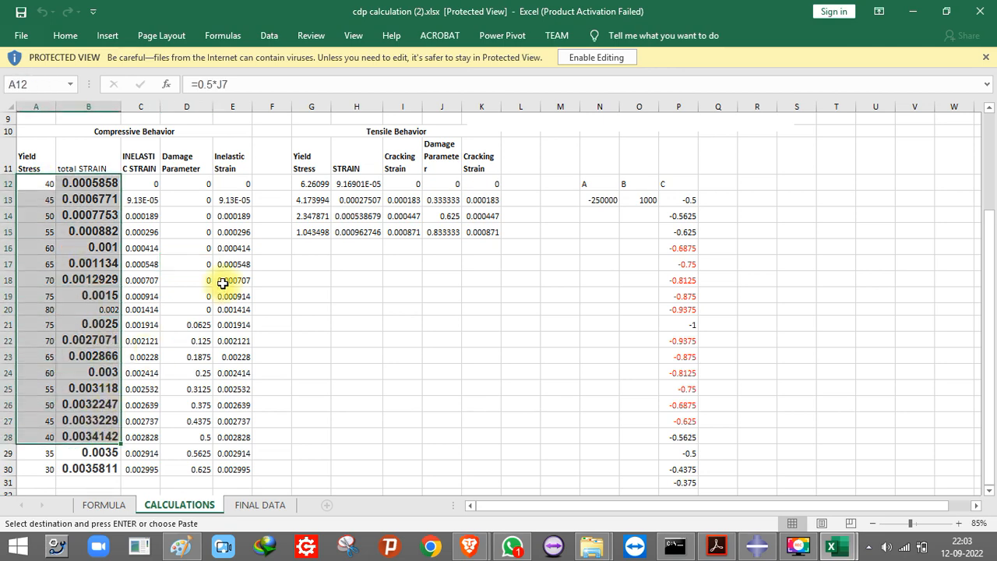
- Copy the compressive yield stress and inelastic strain data (C9:D27) from the FINAL DATA sheet into conc's Compressive Behavior table in Abaqus
left_click(244, 507)
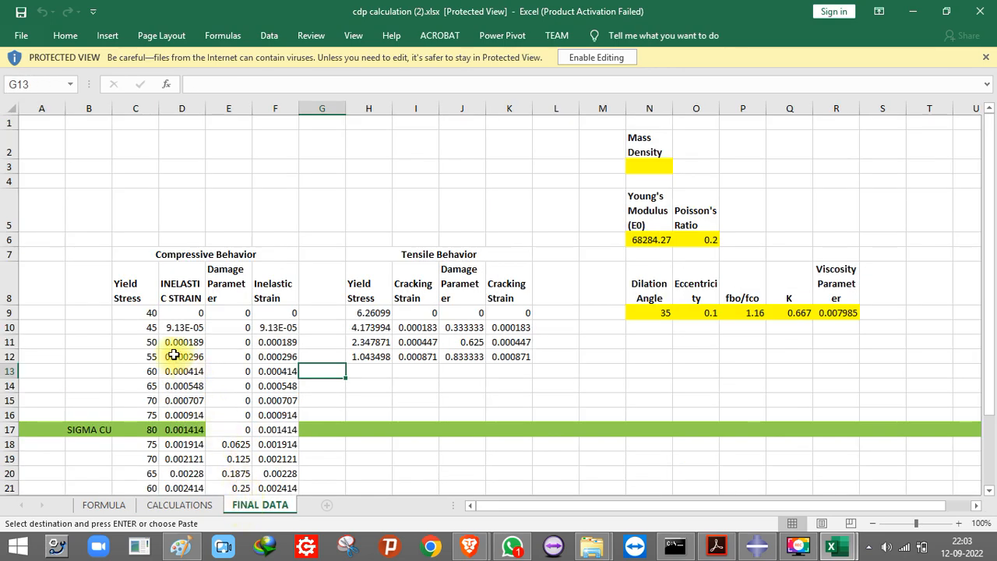
left_click_drag(147, 311, 180, 460)
key("ctrl+c")
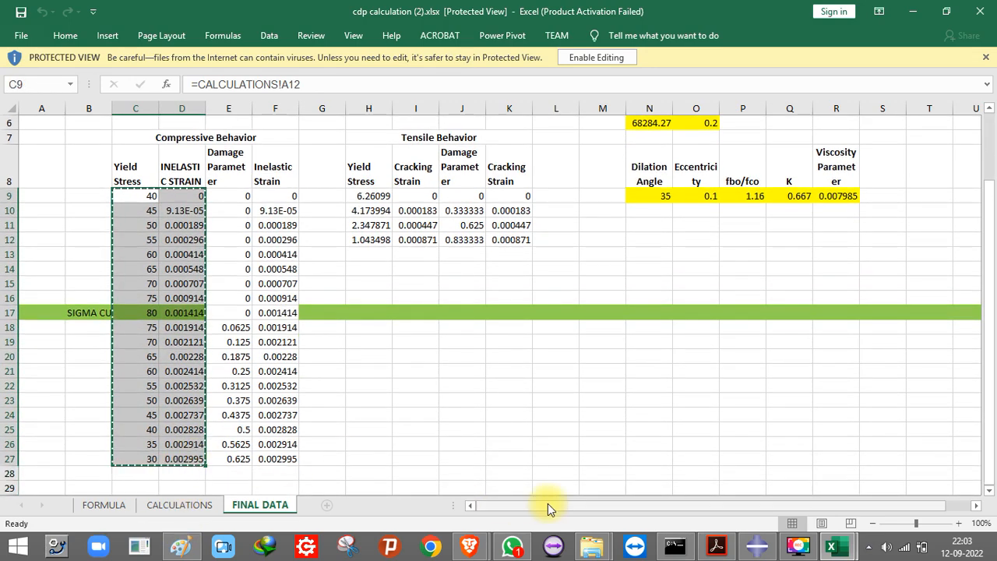
left_click(753, 548)
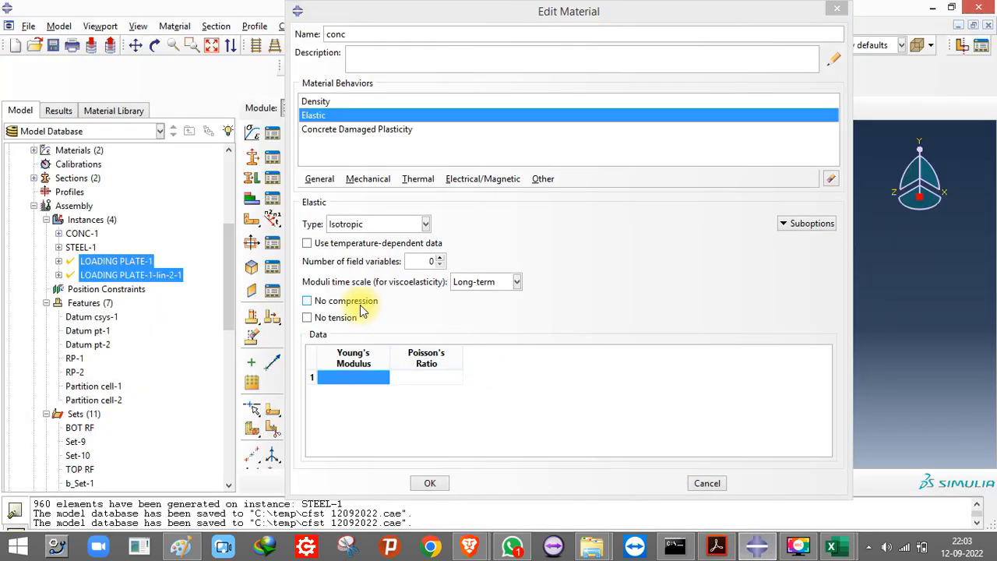
left_click(366, 131)
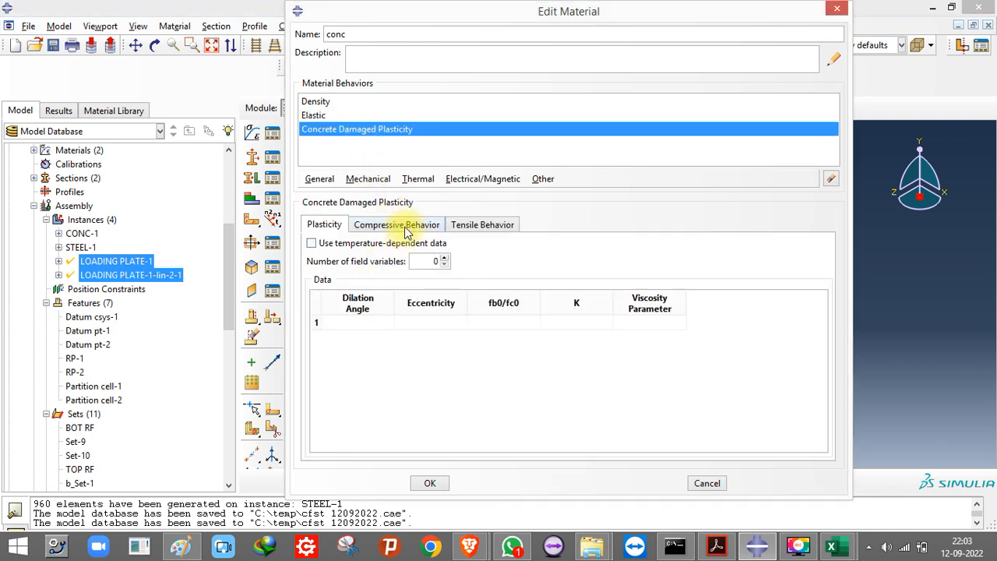
left_click(395, 224)
key("ctrl+v")
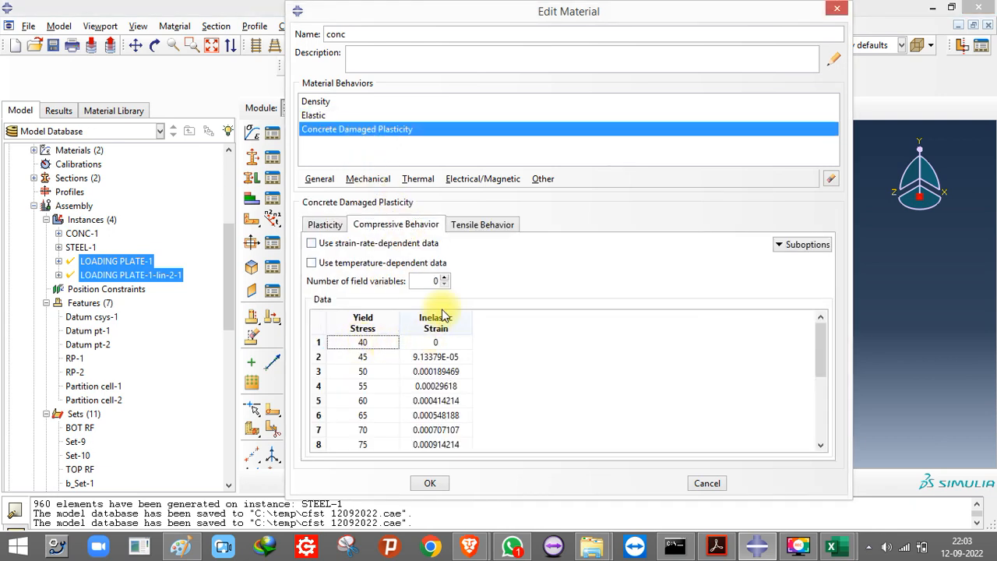
- Add Compression Damage to the compressive behavior, using the damage parameter and inelastic strain data copied from E9:F27 in Excel
left_click(482, 225)
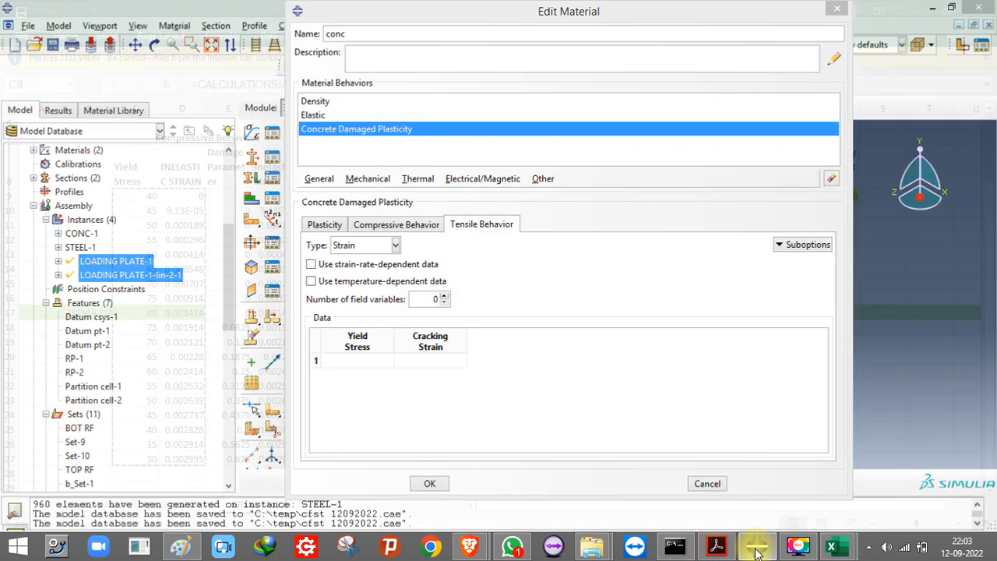
left_click(831, 547)
left_click_drag(231, 200, 289, 452)
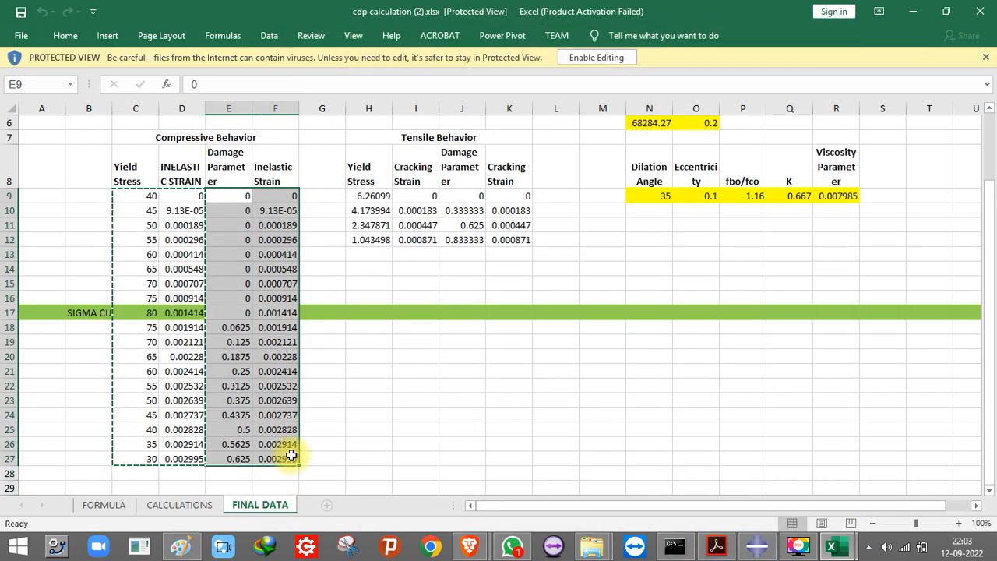
key("ctrl+c")
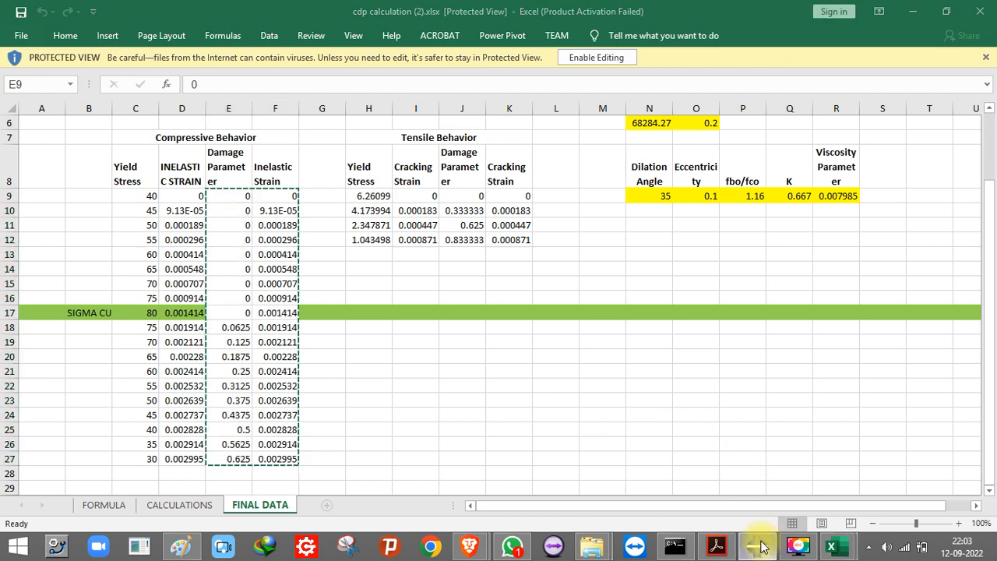
left_click(762, 547)
left_click(382, 228)
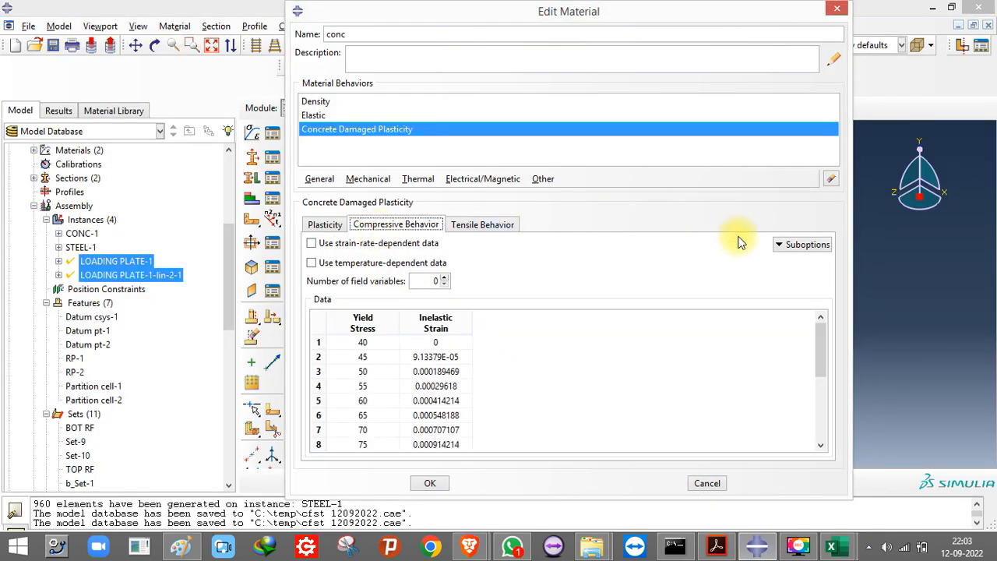
left_click(794, 244)
left_click(832, 262)
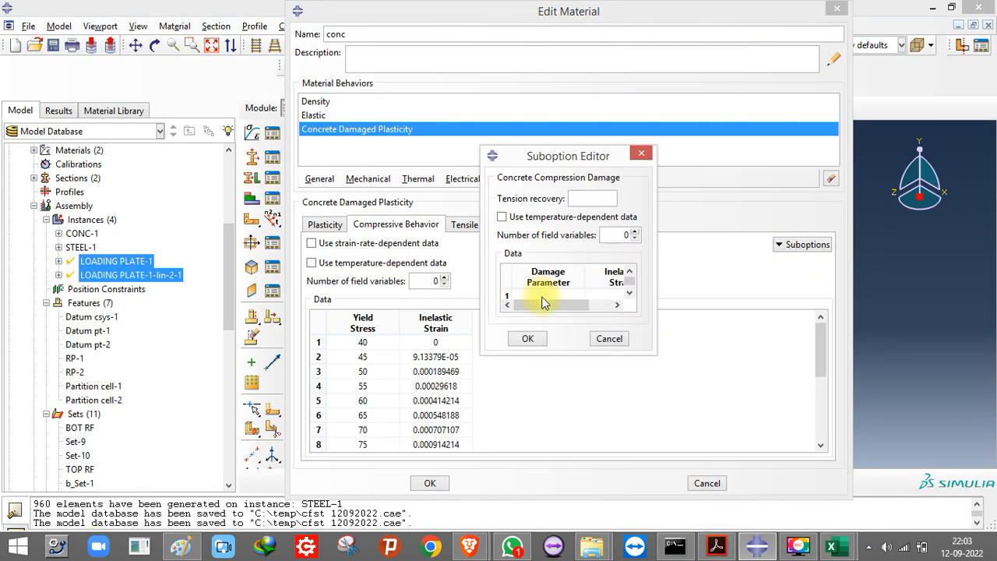
left_click_drag(653, 355, 690, 401)
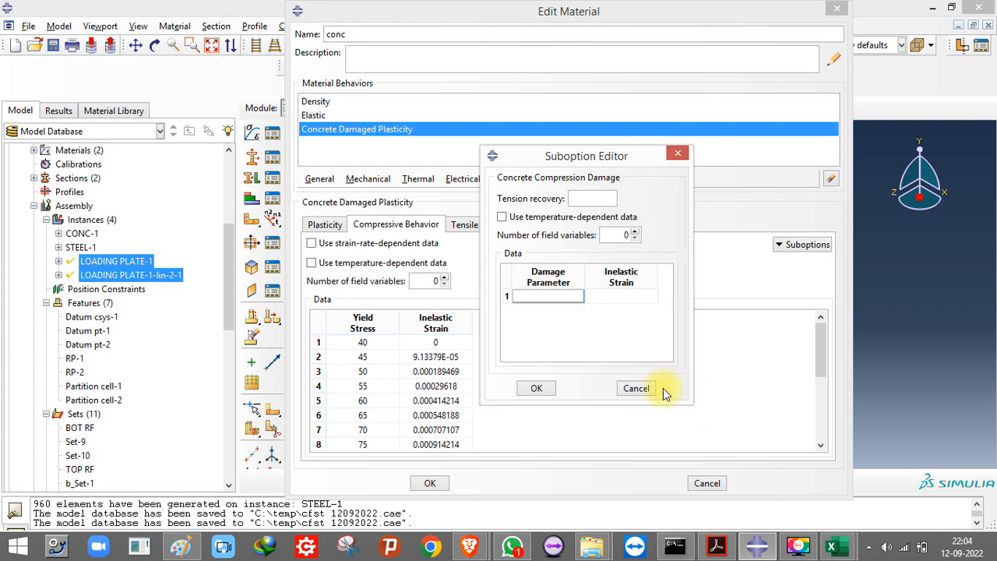
key("ctrl+v")
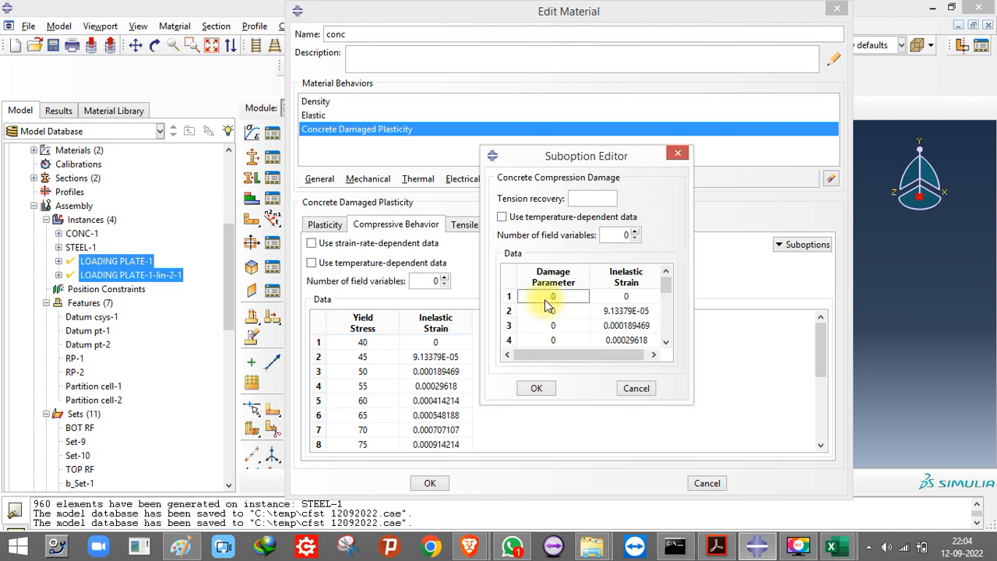
left_click(549, 393)
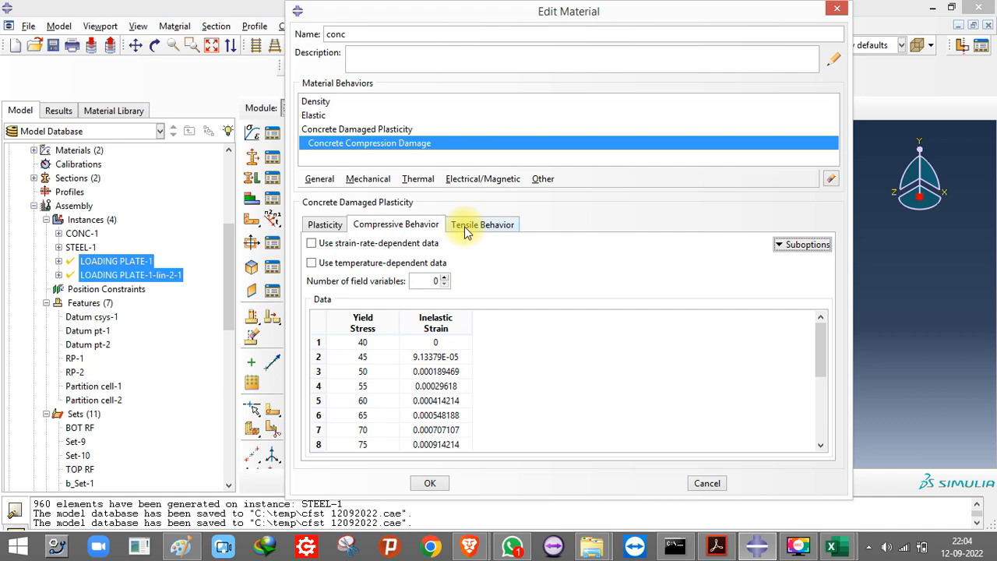
- Copy the tensile yield stress and cracking strain data (H9:I12) from Excel into conc's Tensile Behavior table in Abaqus
left_click(482, 224)
key("alt+Tab")
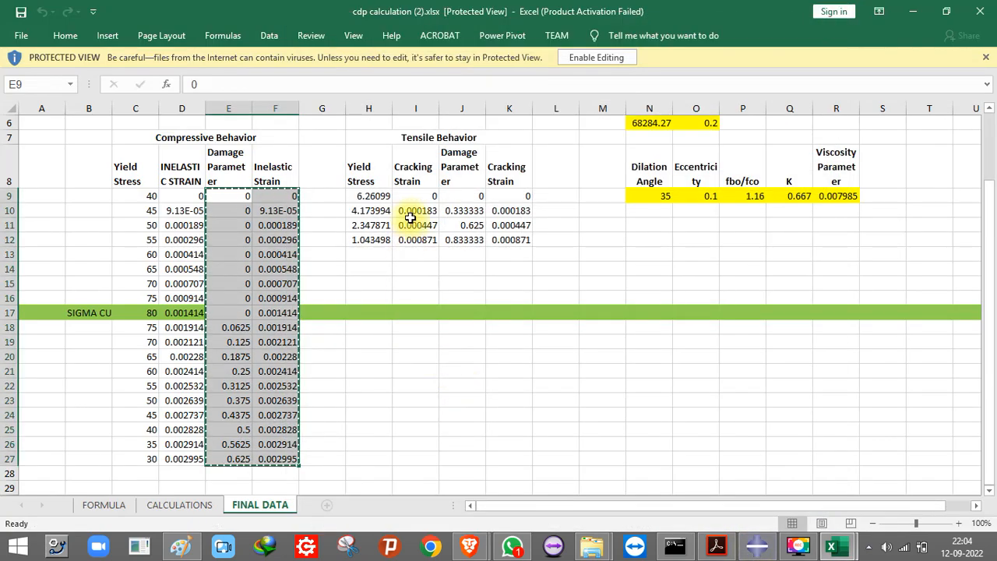
left_click_drag(371, 196, 408, 234)
key("ctrl+c")
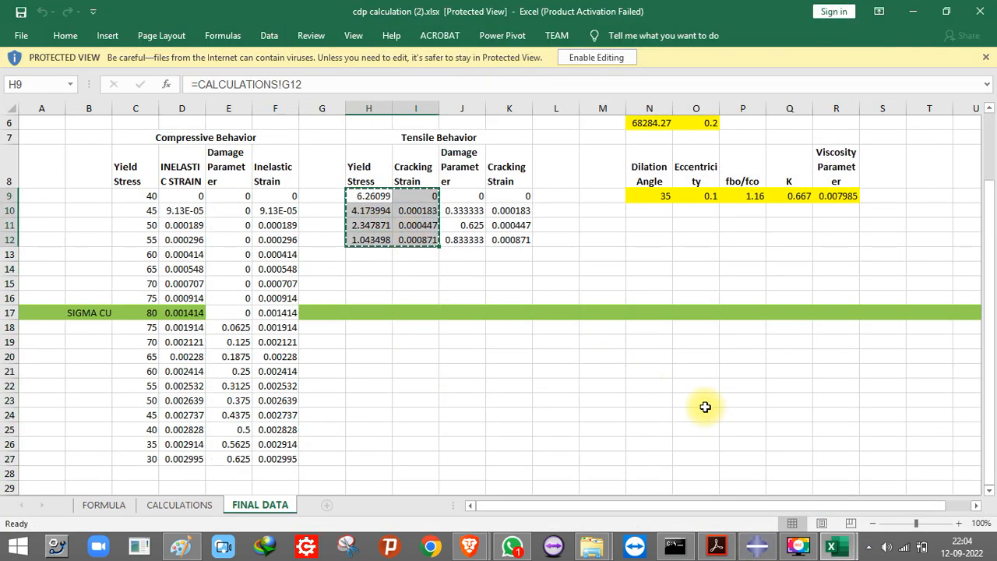
left_click(756, 546)
left_click(368, 359)
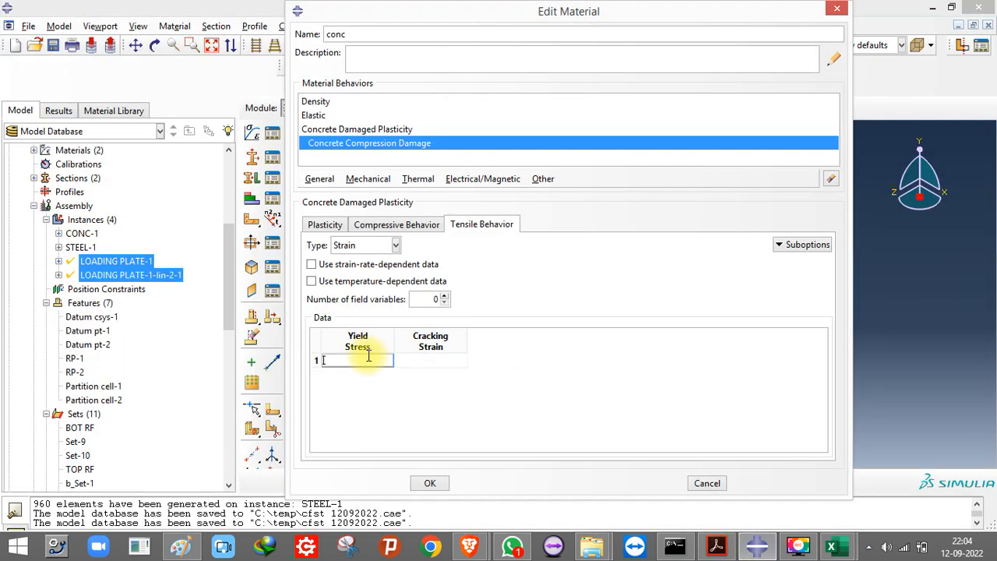
key("ctrl+v")
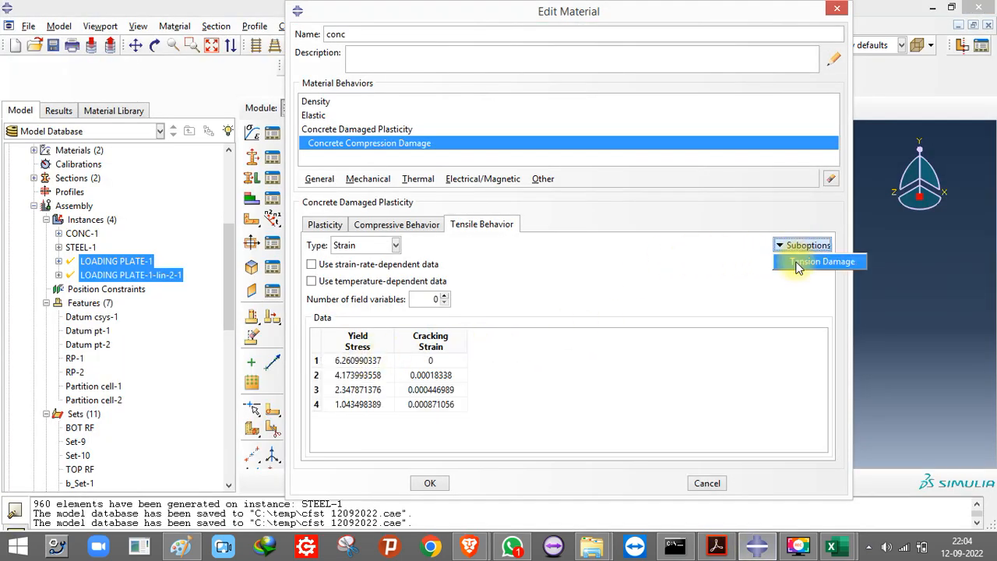
- Add Tension Damage to the tensile behavior, using the damage parameter and cracking strain data copied from J9:K12 in Excel
left_click(800, 263)
left_click_drag(654, 375, 697, 442)
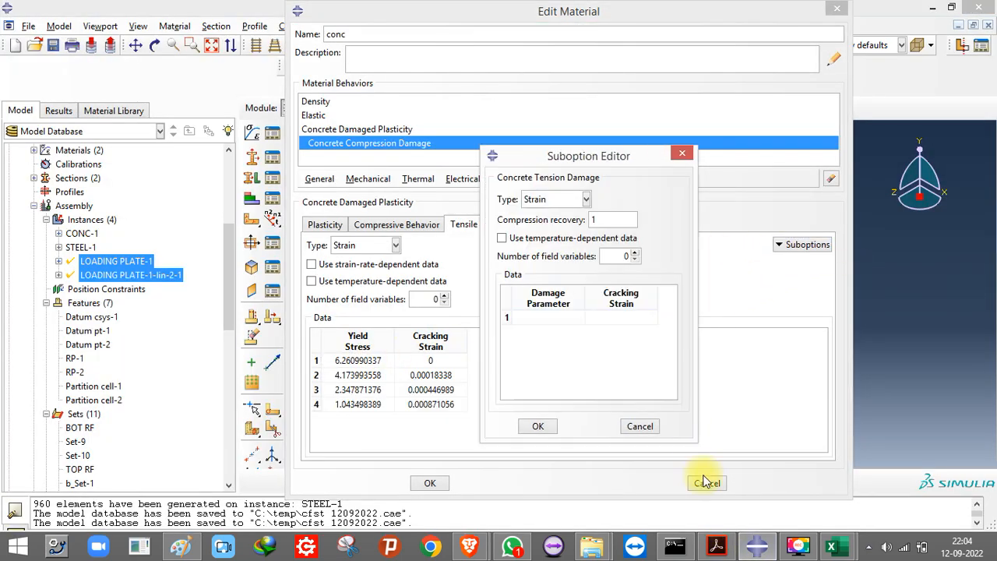
left_click(751, 544)
left_click_drag(468, 195, 521, 241)
key("ctrl+c")
left_click(754, 545)
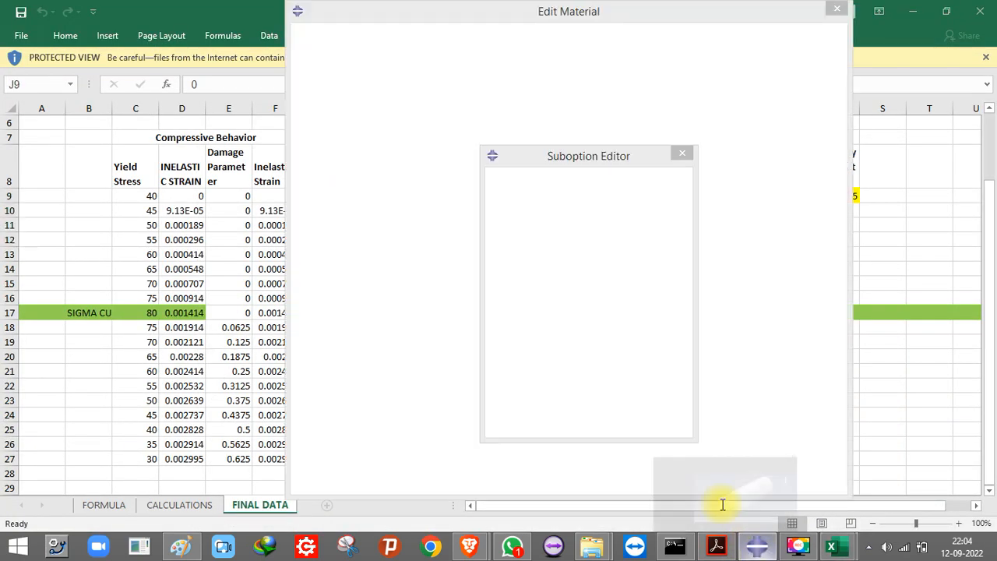
left_click(537, 317)
key("ctrl+v")
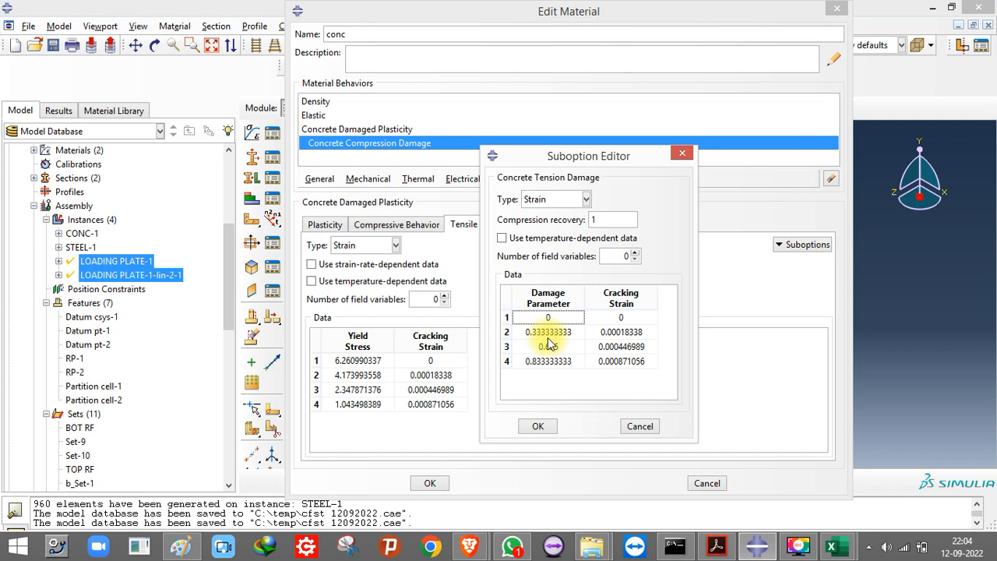
left_click(537, 426)
- Open the plasticity dilation angle for editing and consult Table 2 on dilation angles in the Acrobat paper, returning to Abaqus
left_click(326, 225)
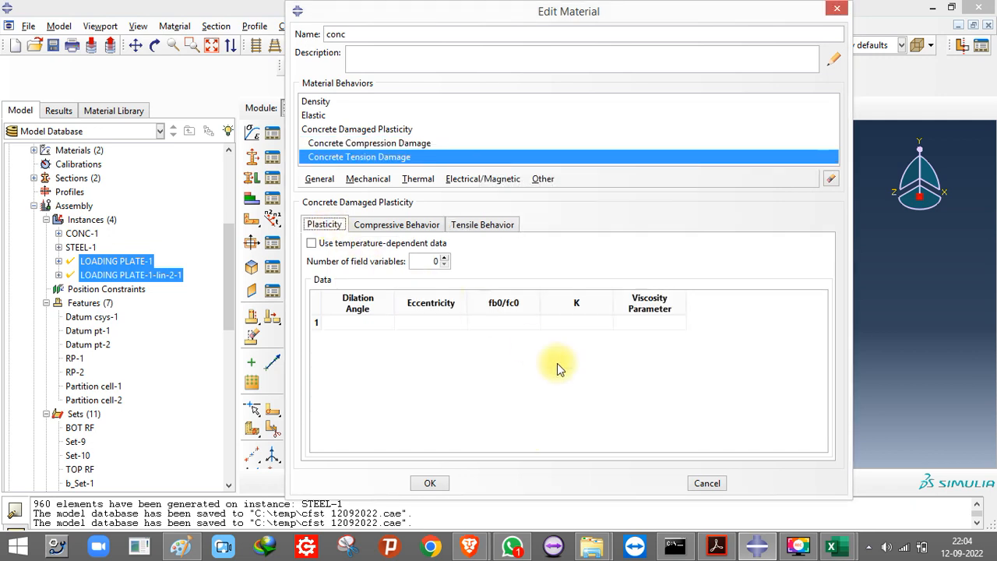
left_click(371, 323)
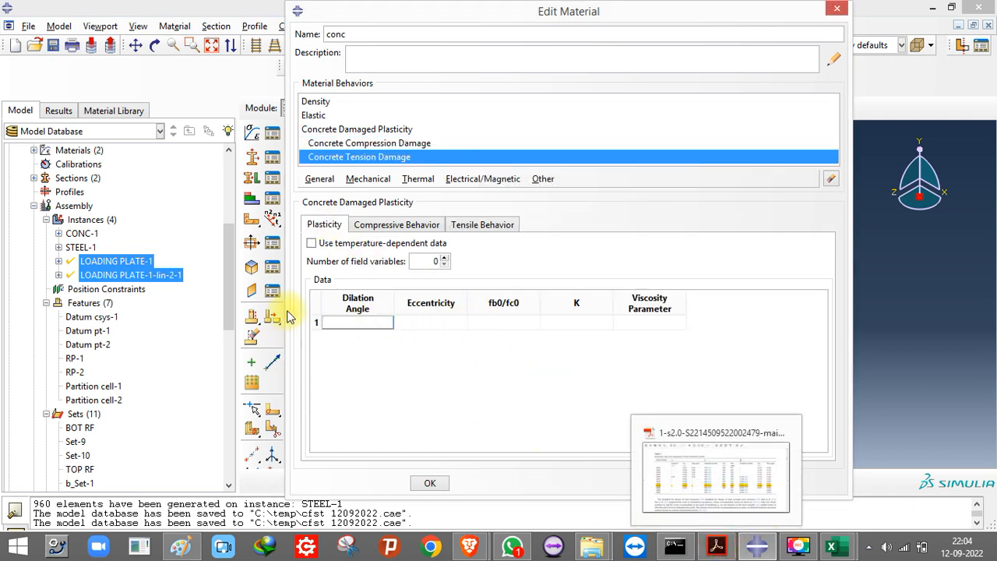
left_click(716, 549)
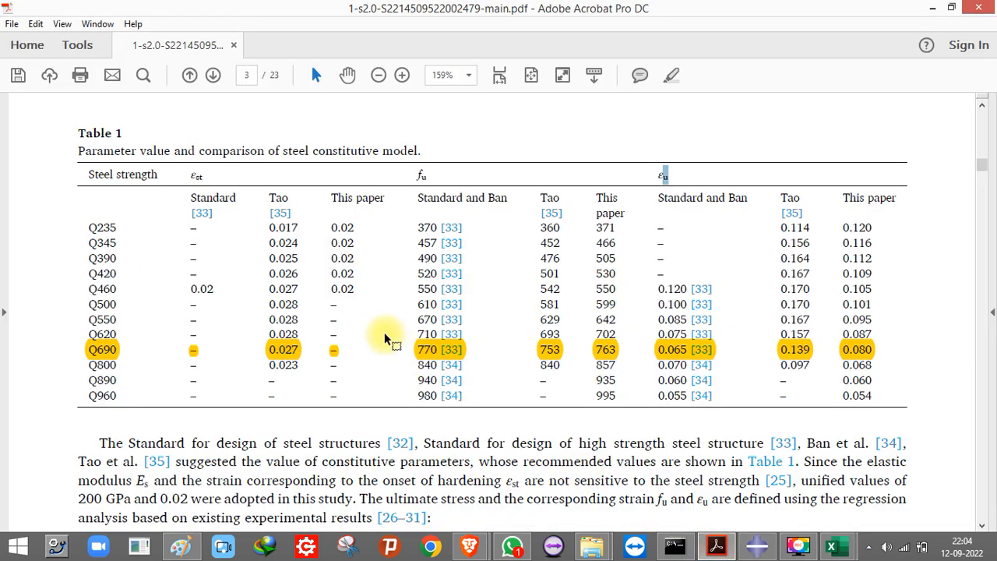
scroll(384, 332, "down", 3)
scroll(383, 332, "down", 10)
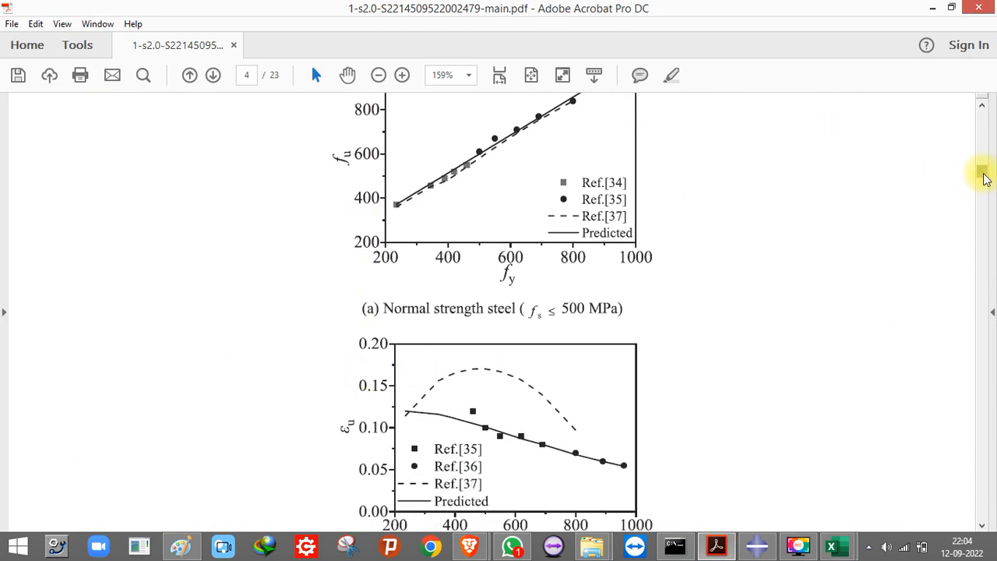
left_click_drag(980, 173, 988, 232)
scroll(262, 383, "down", 4)
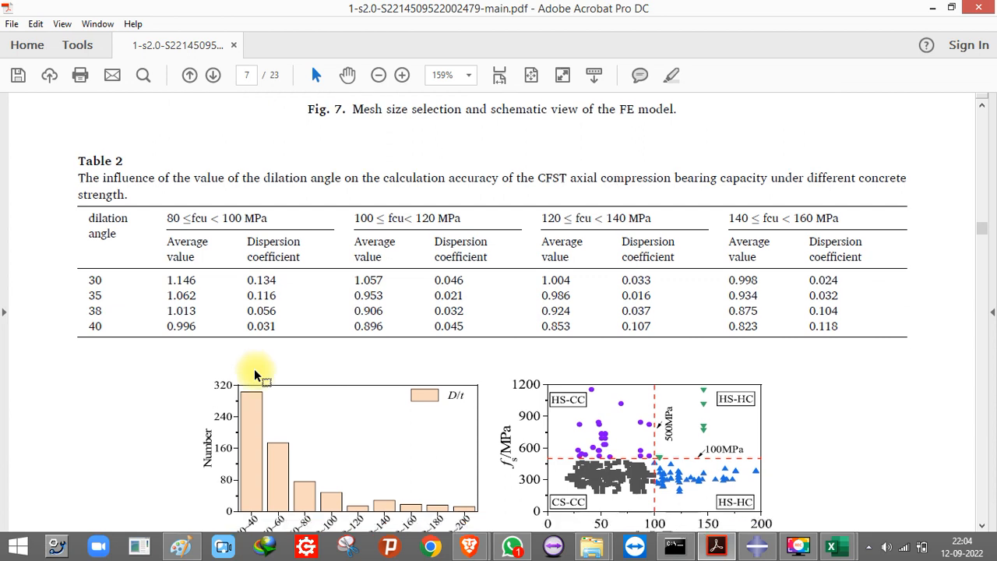
scroll(255, 374, "down", 3)
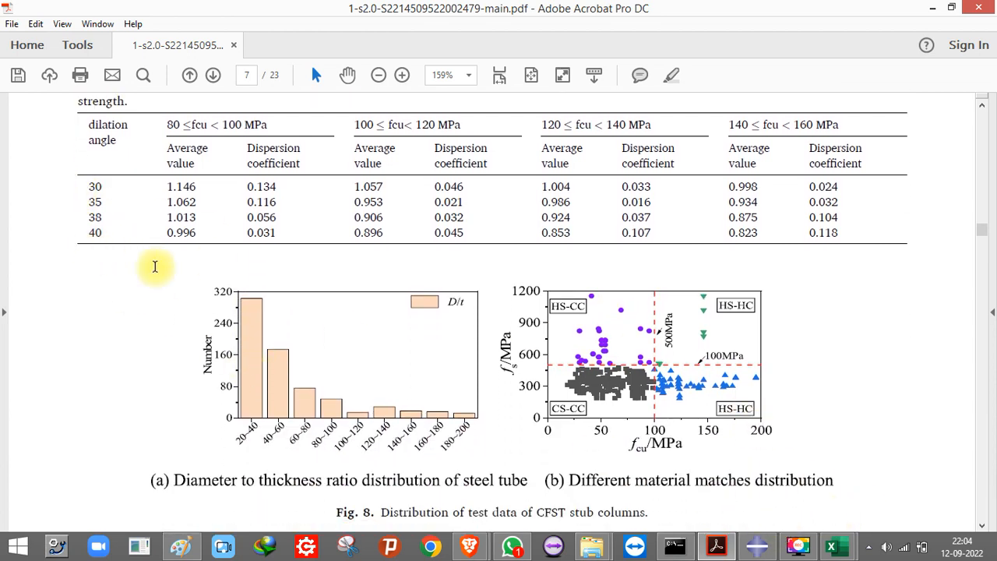
scroll(155, 266, "up", 1)
scroll(545, 194, "up", 1)
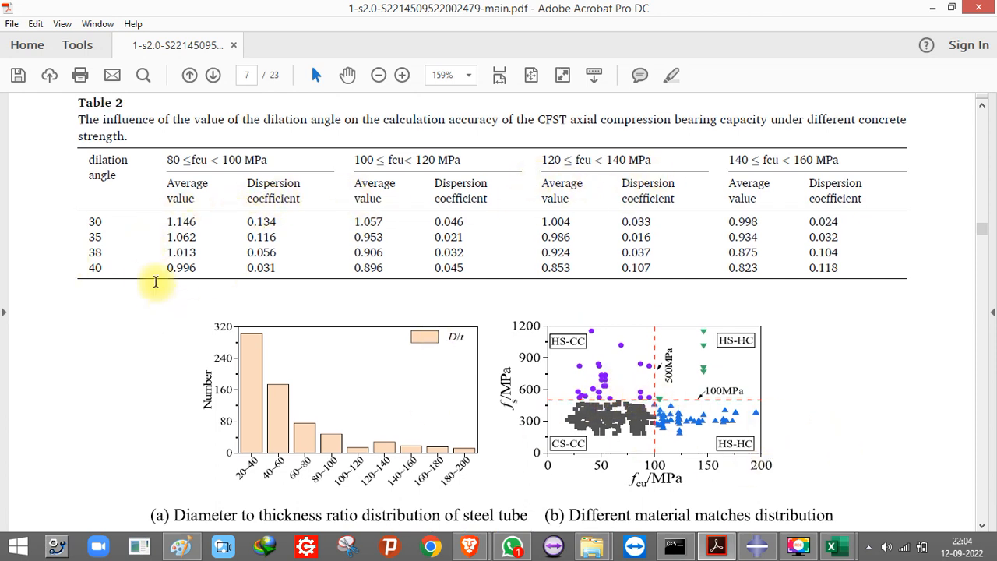
left_click(758, 549)
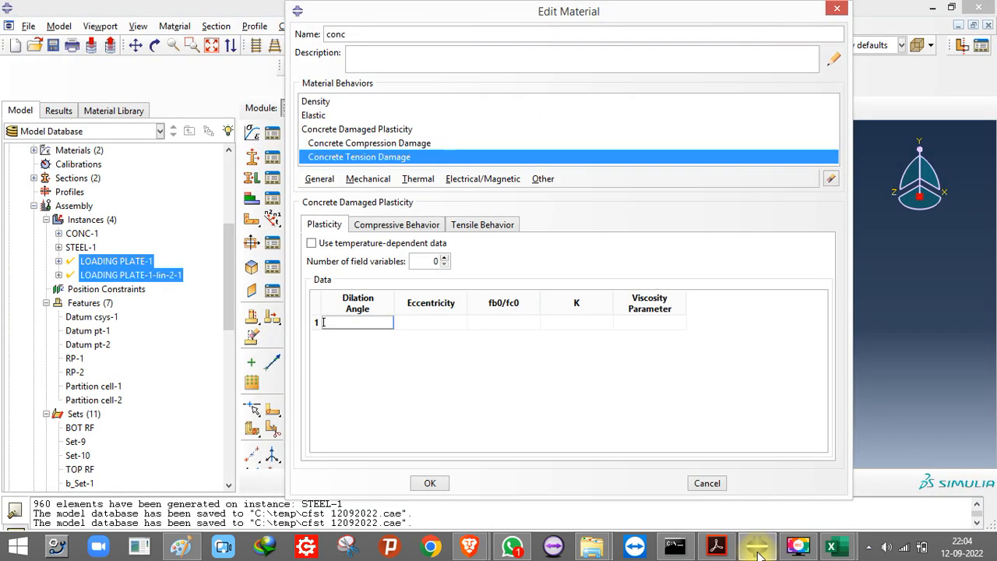
- Set conc's plasticity data to dilation angle 30, eccentricity 0.1, fb0/fc0 1.16, K 0.67 and viscosity parameter 0.001
type("30")
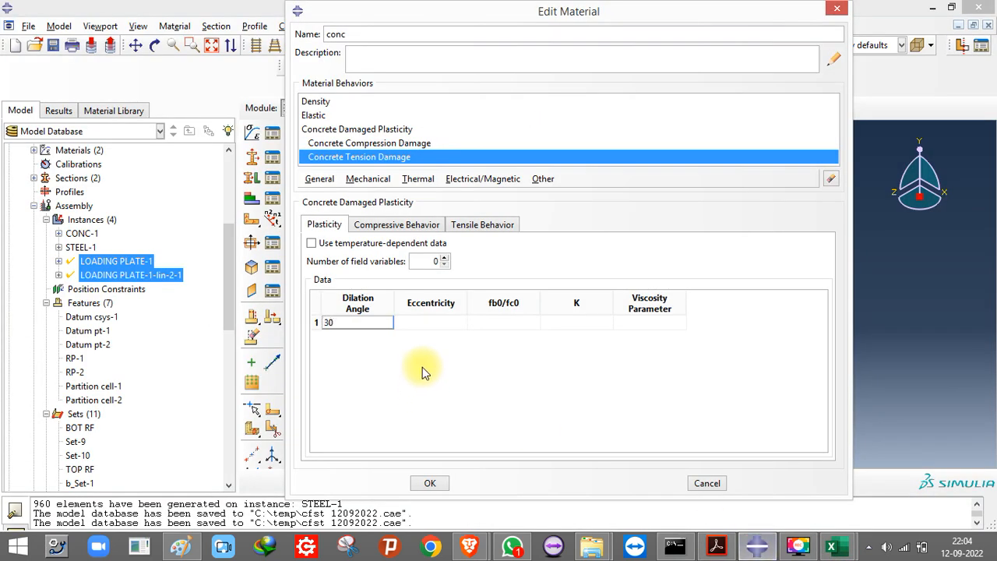
left_click(428, 322)
type("0.1")
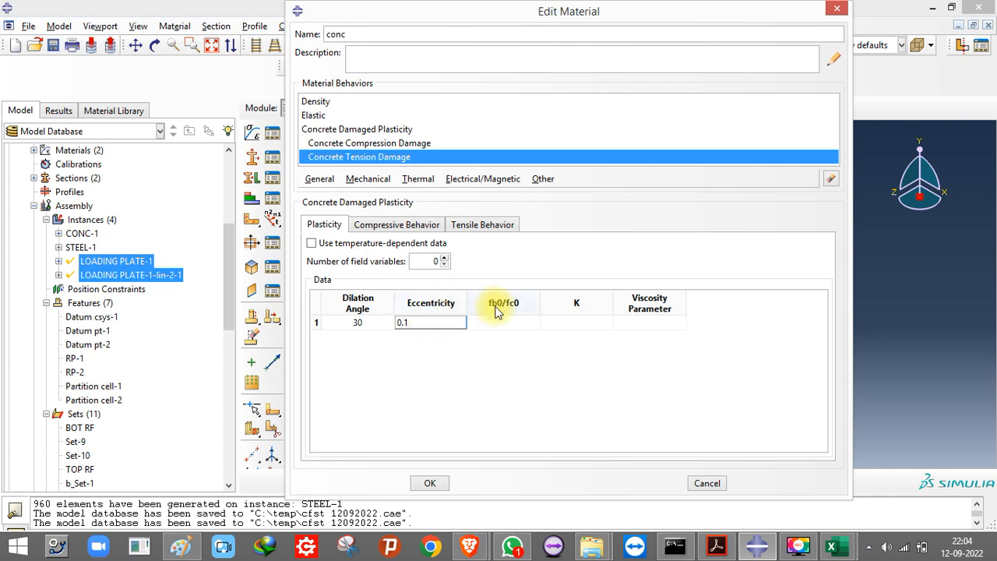
left_click(577, 324)
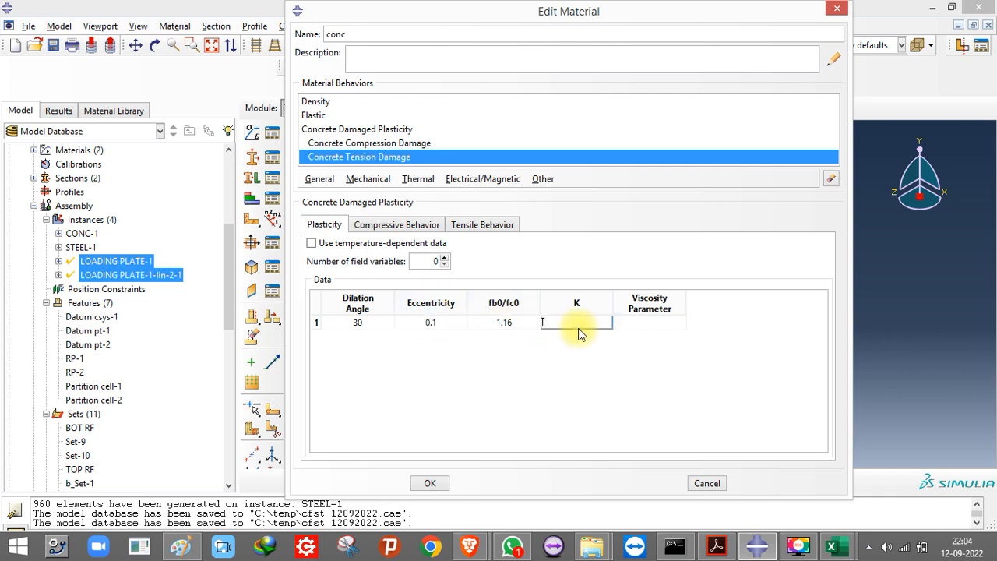
type("0.67")
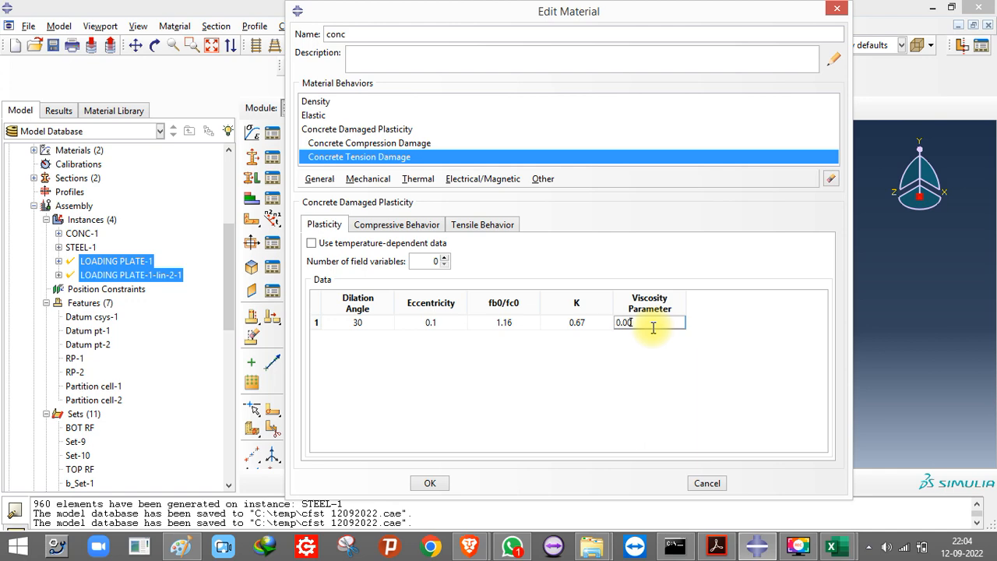
type("0.001")
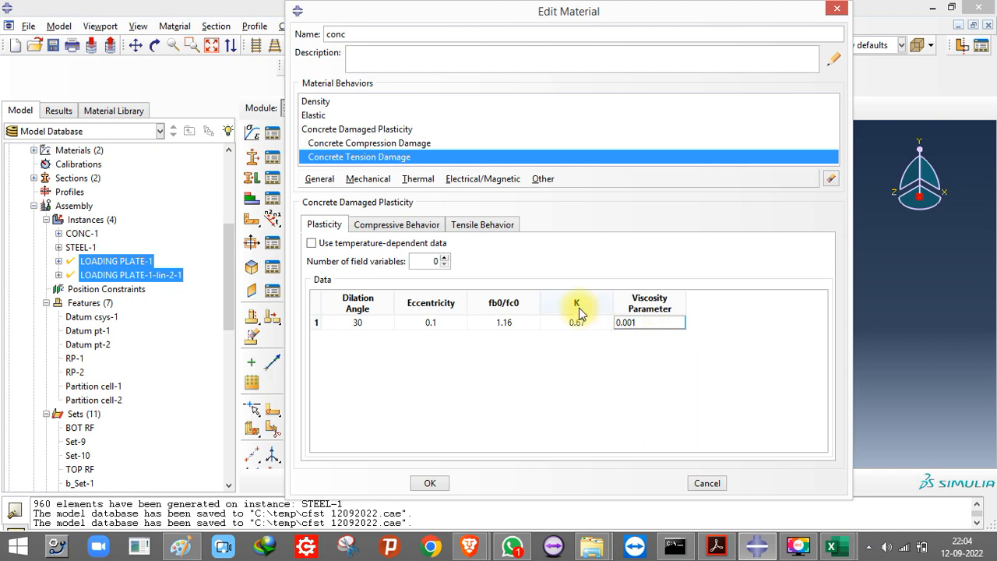
- Consult Table 3 in the Acrobat paper and change conc's viscosity parameter in Abaqus to 0.0005
left_click(757, 546)
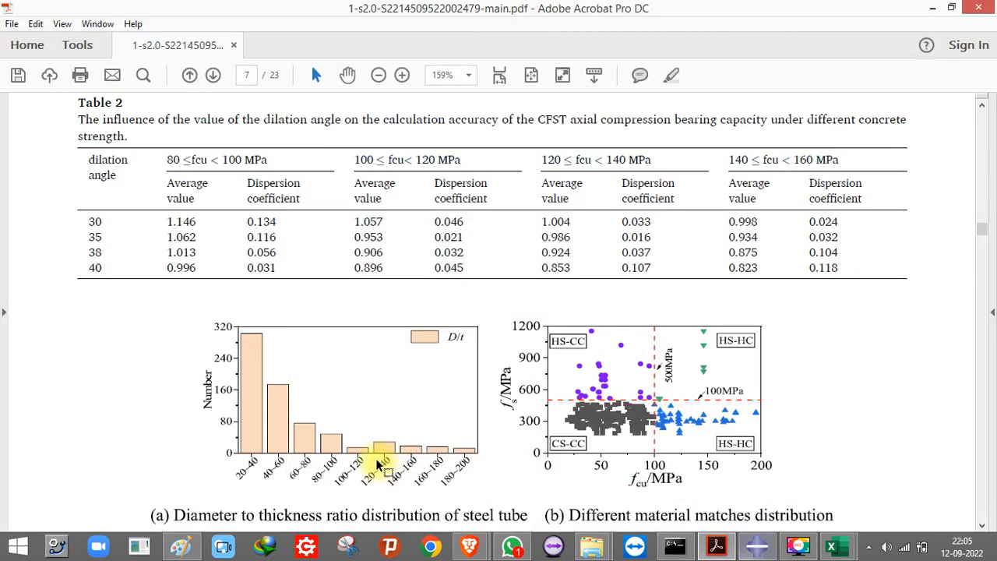
scroll(366, 451, "down", 5)
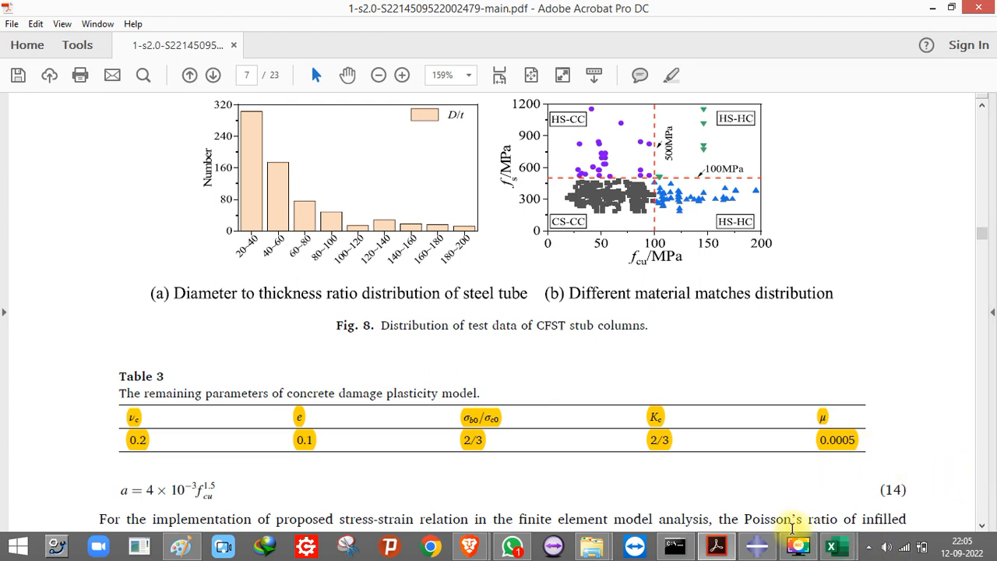
left_click(757, 546)
double_click(663, 322)
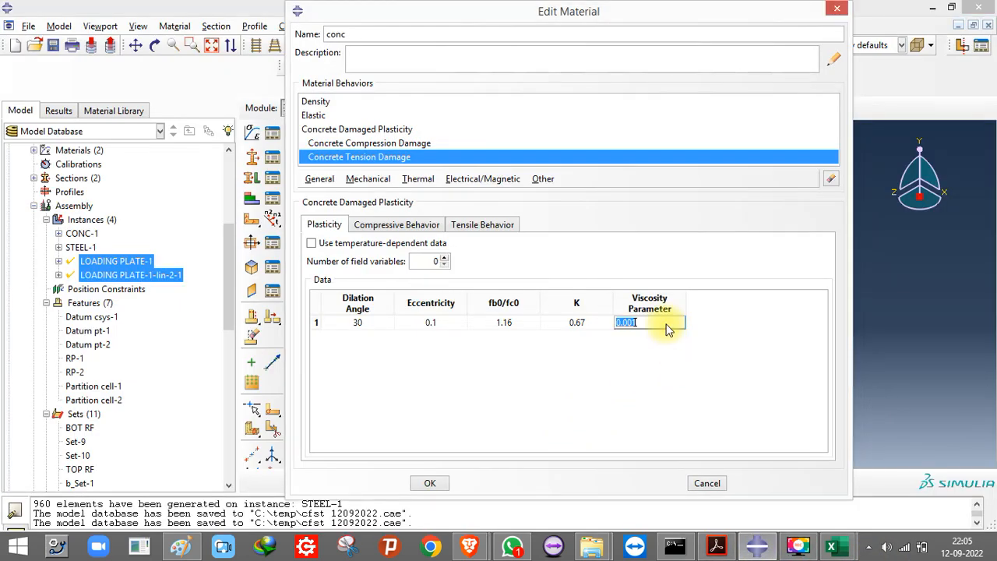
left_click(758, 546)
left_click(757, 546)
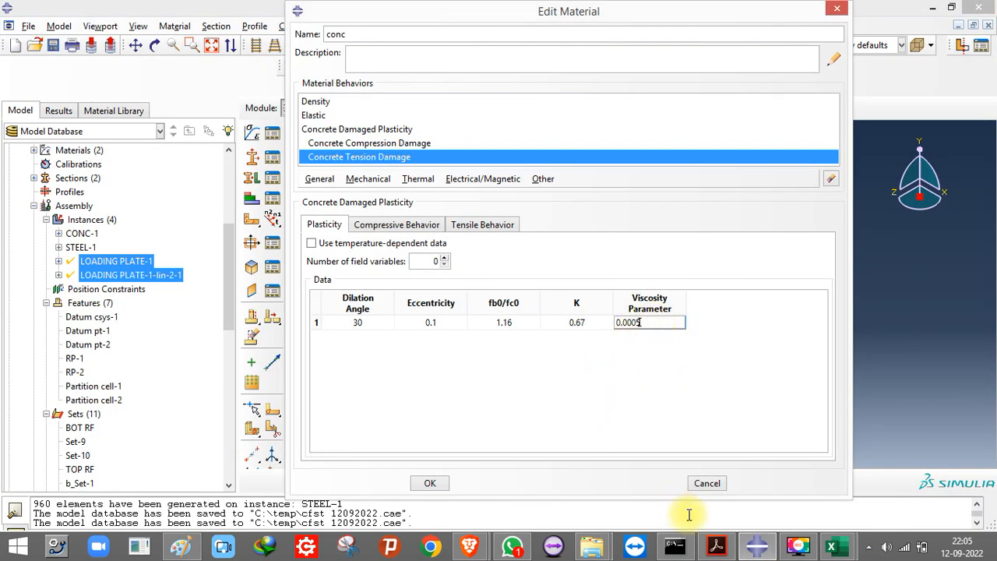
- Change conc's fb0/fc0 ratio to 0.67 following Table 3, and compare the plasticity values with the paper in Acrobat
left_click(757, 546)
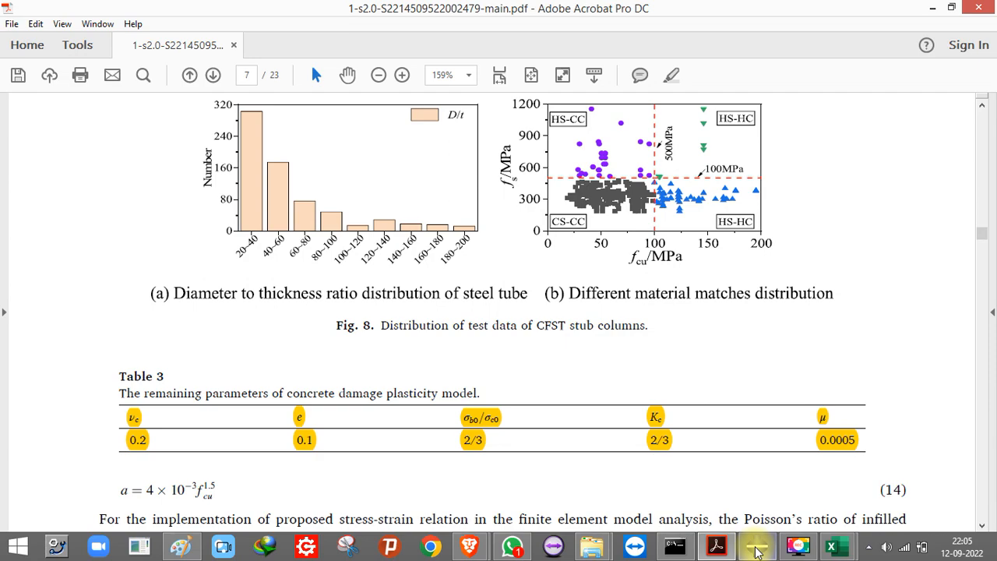
left_click(757, 548)
left_click(757, 548)
left_click(757, 547)
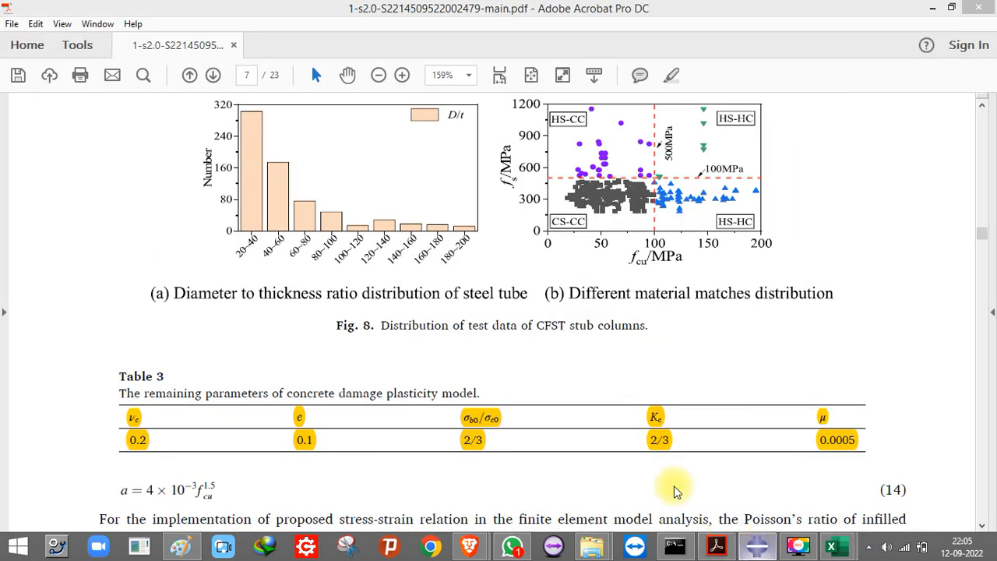
double_click(521, 323)
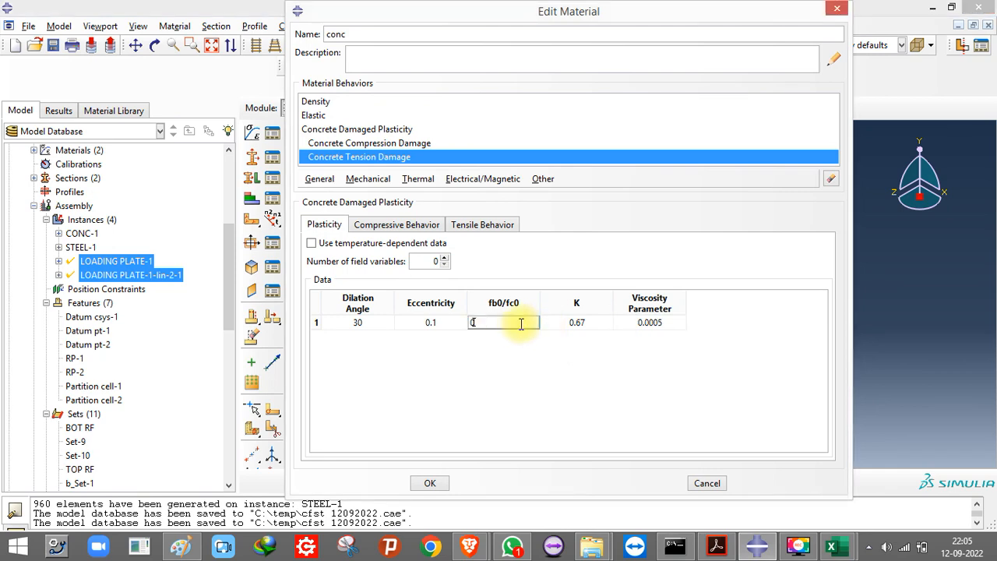
type("0.67")
left_click(757, 547)
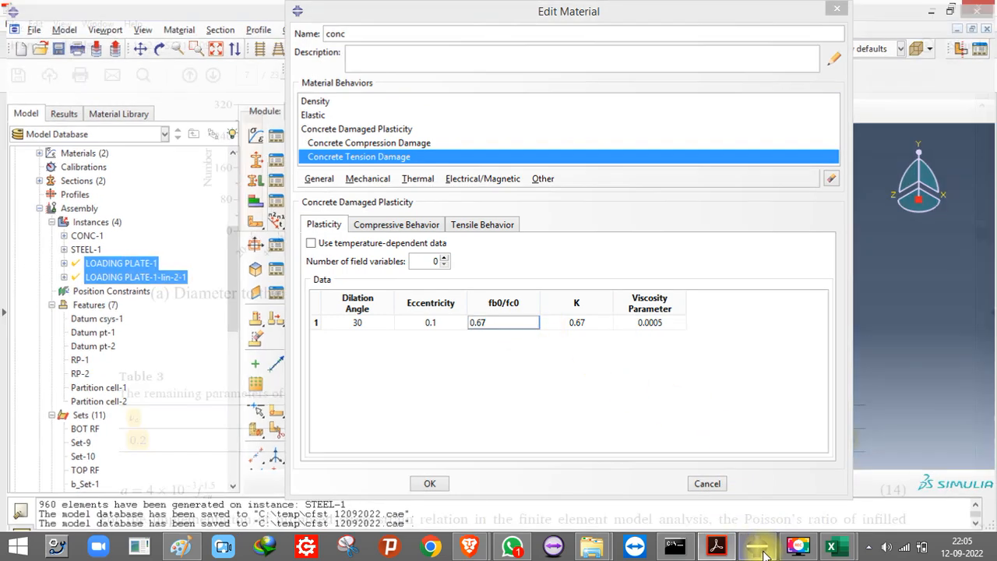
left_click(763, 552)
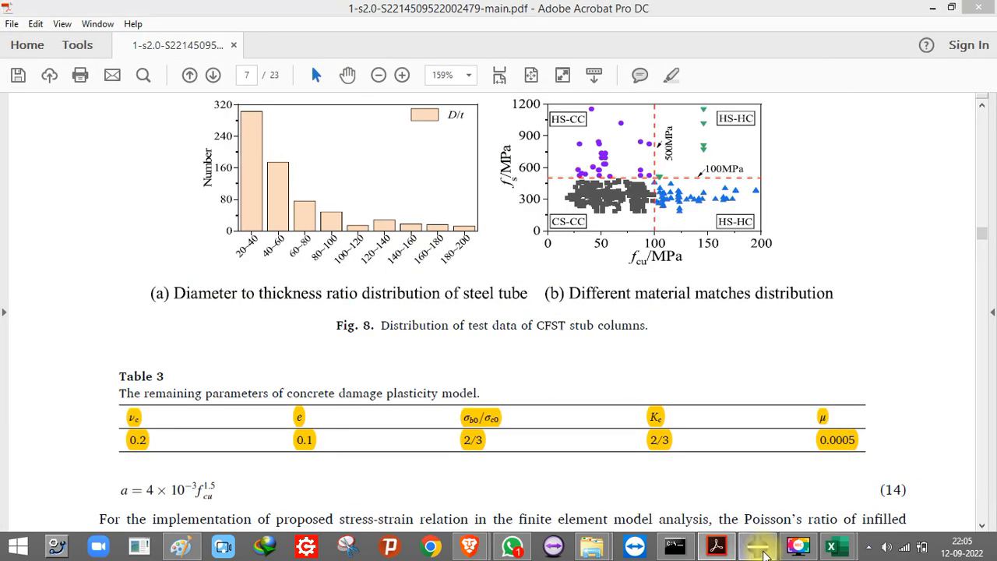
left_click(763, 552)
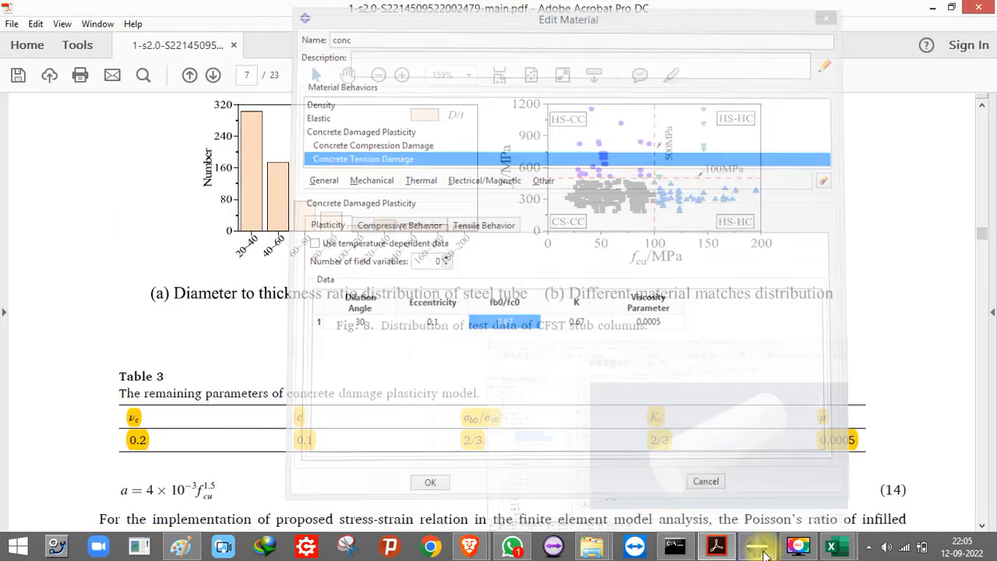
left_click(763, 552)
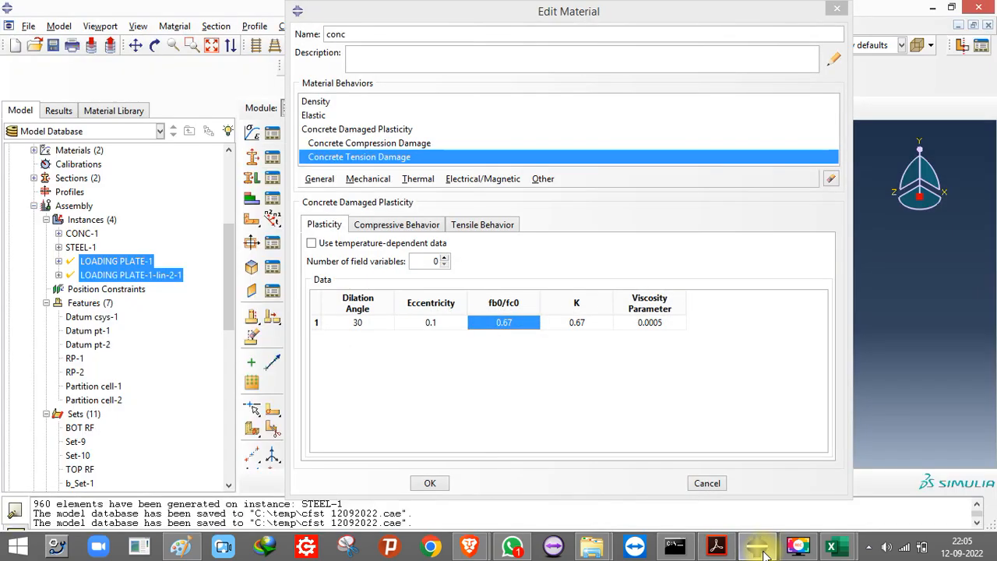
left_click(763, 551)
left_click(757, 548)
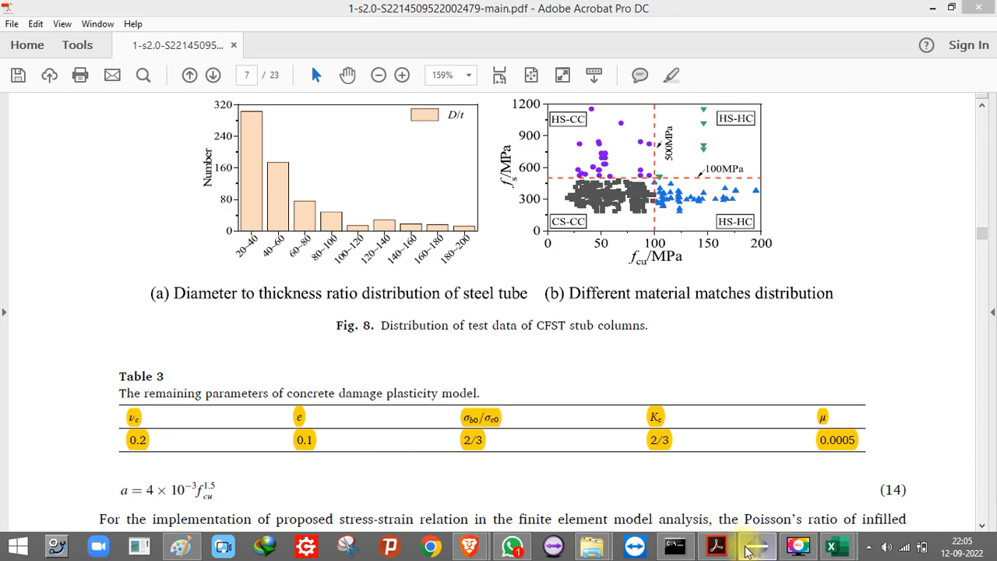
- Open conc's Elastic data in Abaqus, then switch to Excel and close etk_material_curves_20121018.xls, saving its changes
left_click(319, 115)
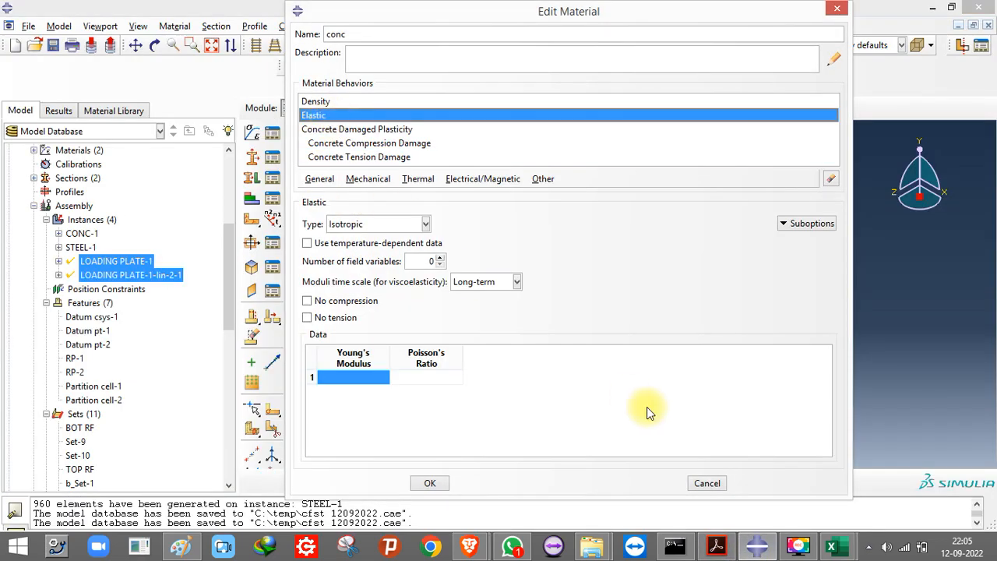
left_click(757, 548)
left_click(839, 553)
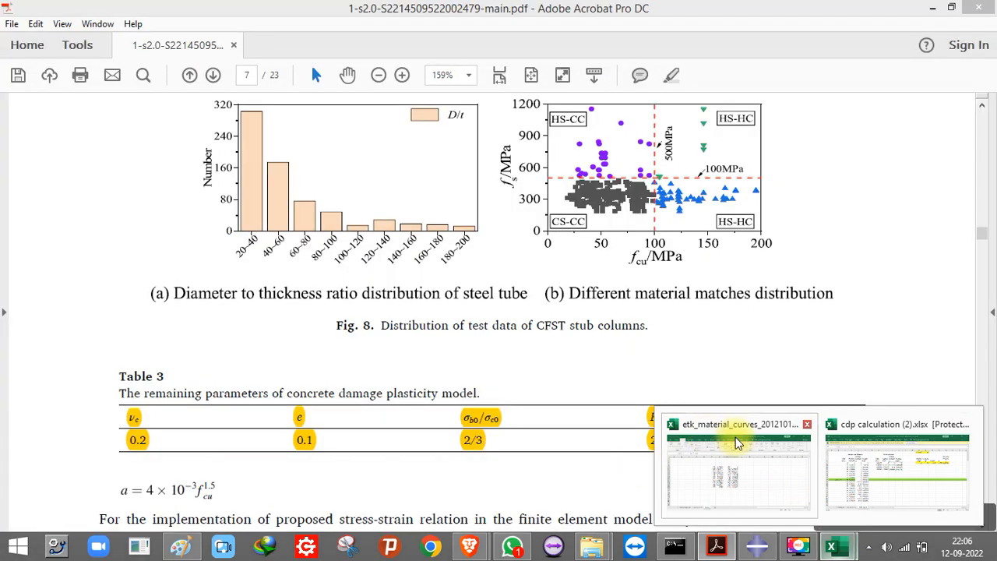
left_click(735, 444)
left_click(222, 505)
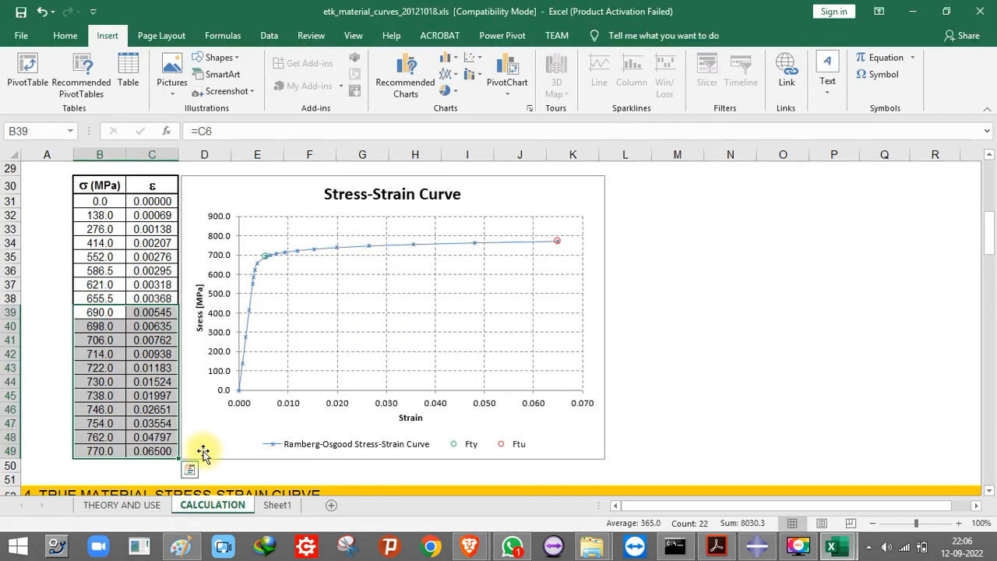
left_click(981, 11)
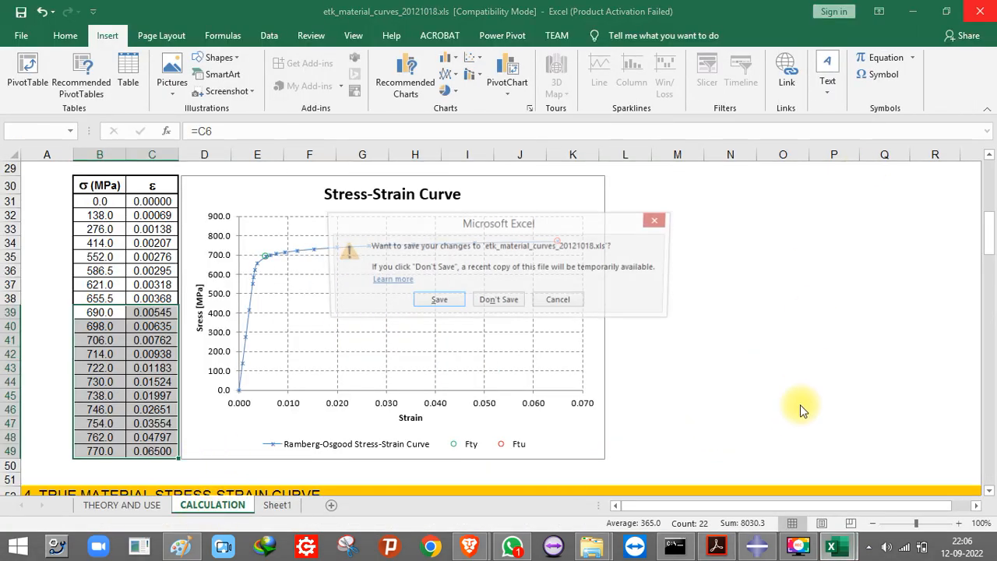
left_click(452, 300)
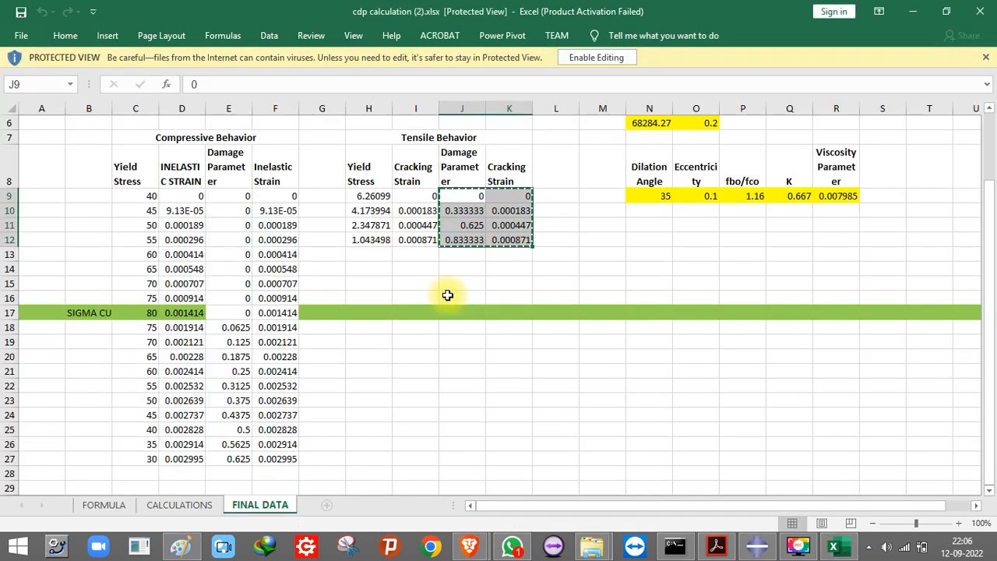
- Copy Young's modulus and Poisson's ratio (N6:O6) from the FINAL DATA sheet into conc's Elastic table in Abaqus
scroll(612, 252, "up", 2)
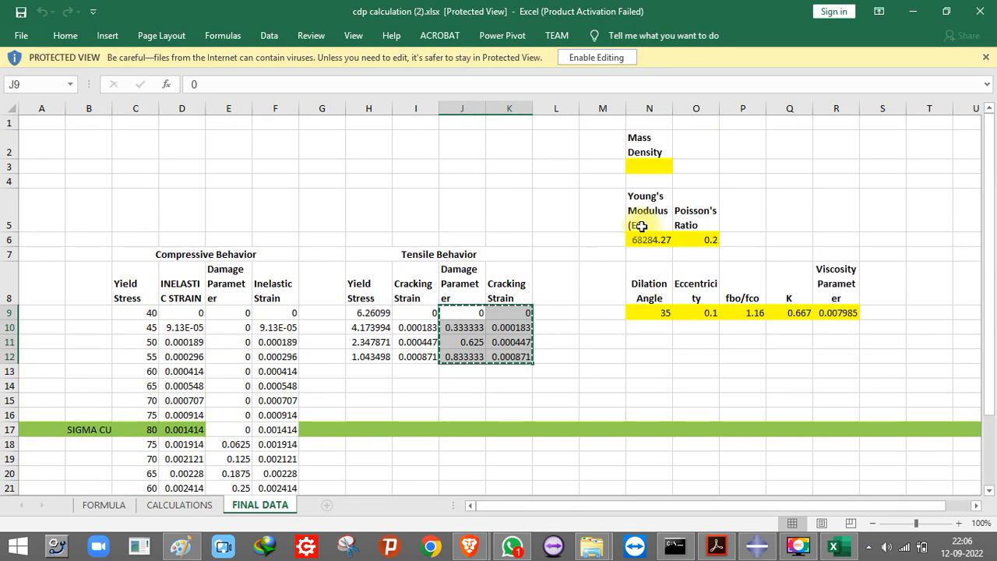
left_click_drag(643, 239, 684, 237)
key("ctrl+c")
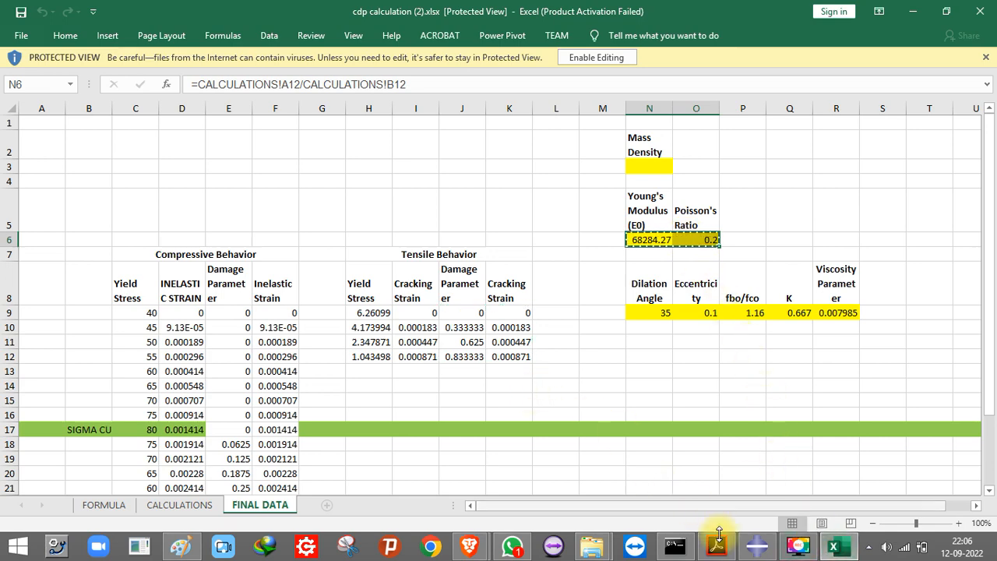
left_click(756, 545)
key("ctrl+v")
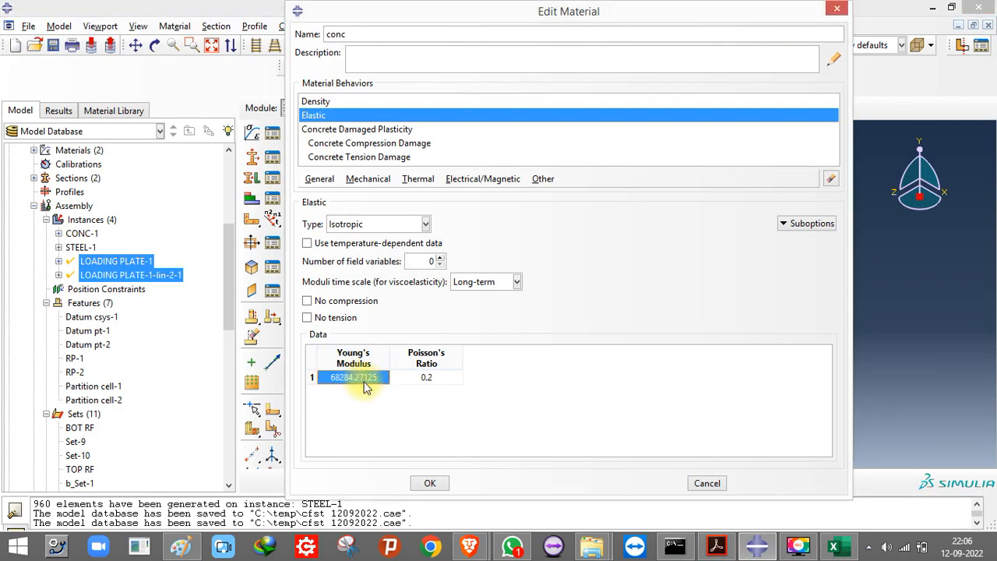
- Check conc's mass density and accept the edited material definition
left_click(436, 482)
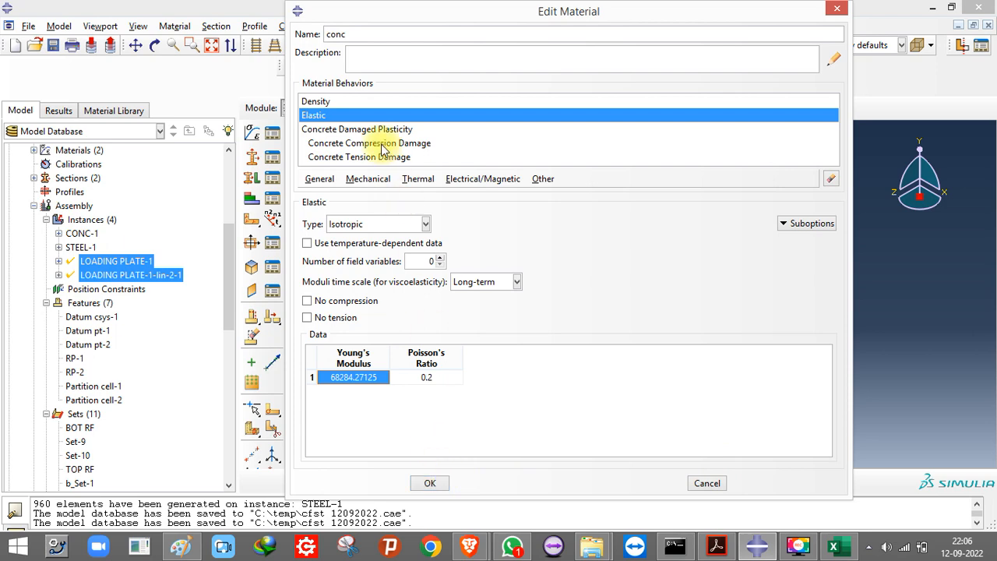
left_click(347, 101)
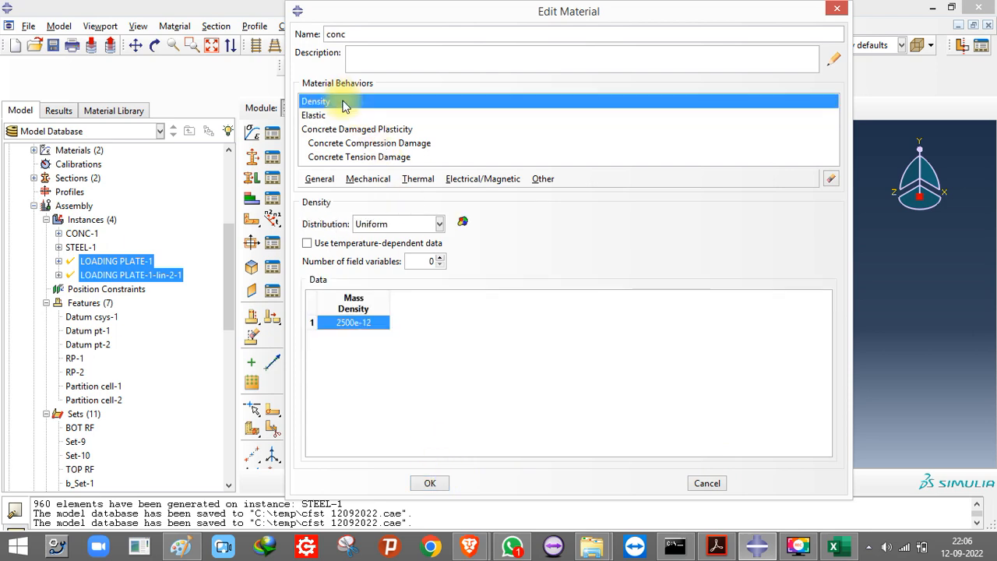
left_click(434, 483)
left_click_drag(230, 253, 230, 428)
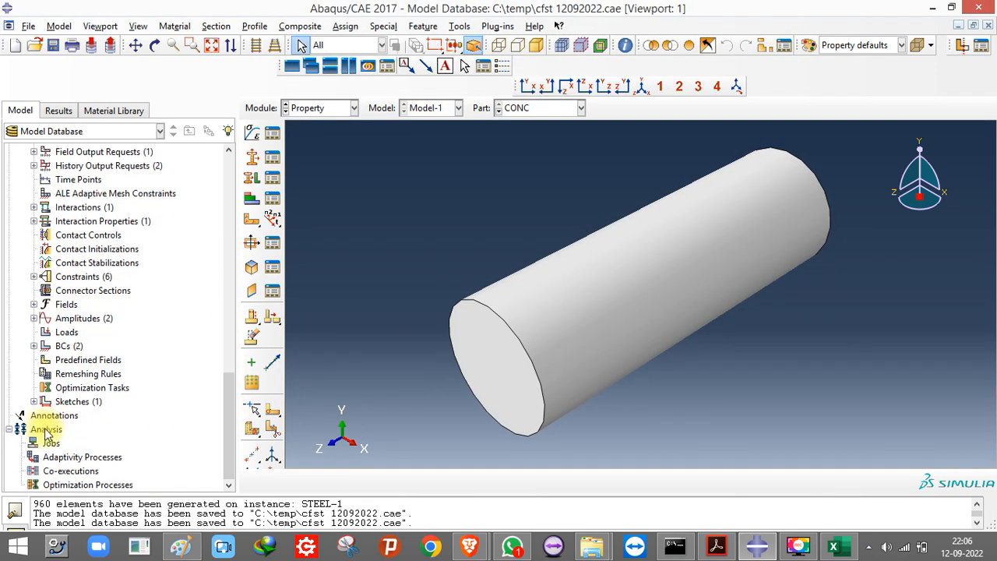